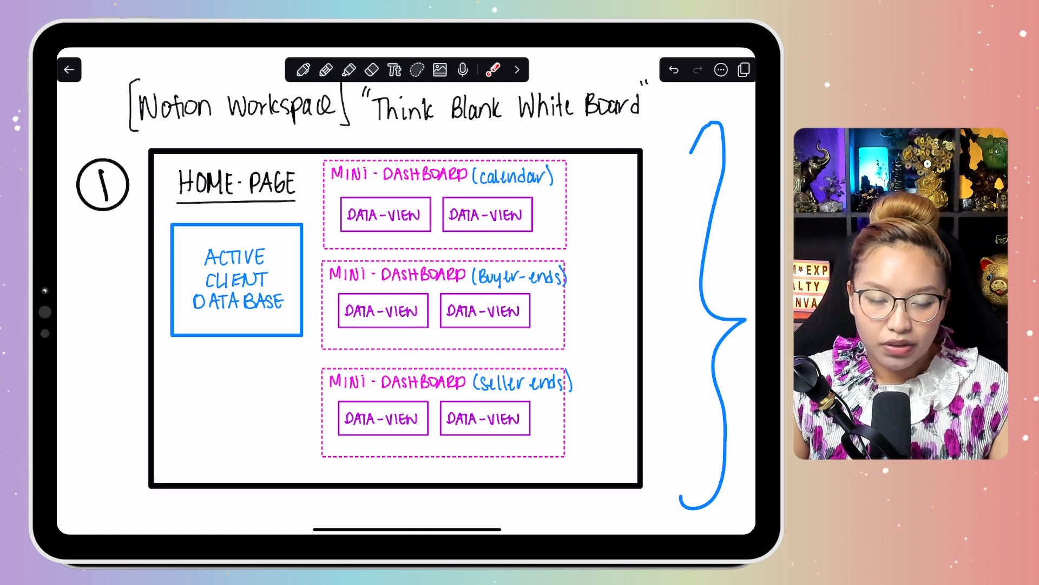
Circle the Active Client Database box and the calendar, buyer-ends and seller-ends mini-dashboards
mouse_move(618, 219)
left_mouse_down()
mouse_move(162, 452)
mouse_move(460, 163)
left_mouse_up()
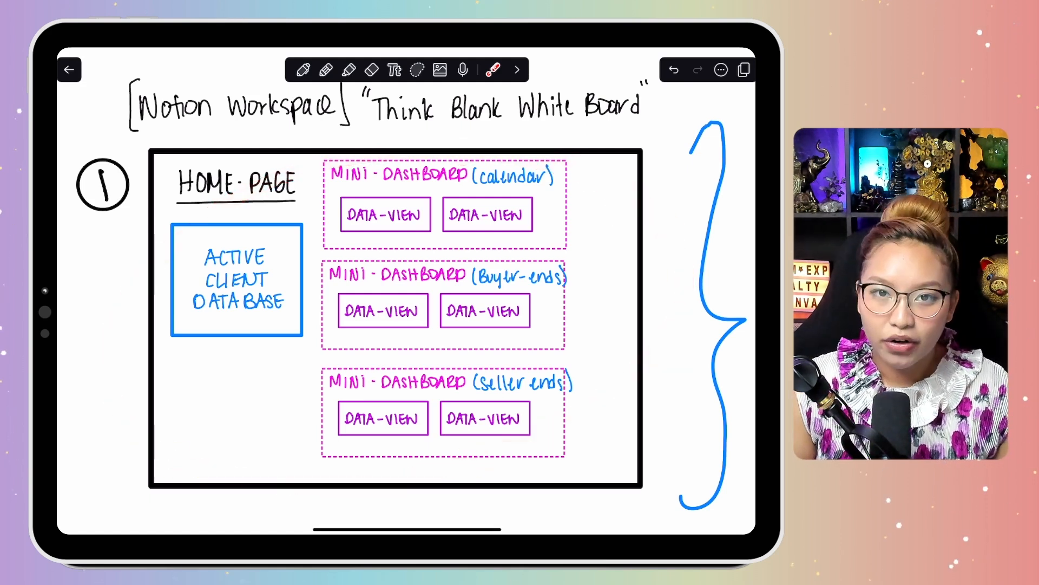
mouse_move(298, 282)
left_mouse_down()
mouse_move(187, 270)
mouse_move(293, 336)
mouse_move(241, 234)
left_mouse_up()
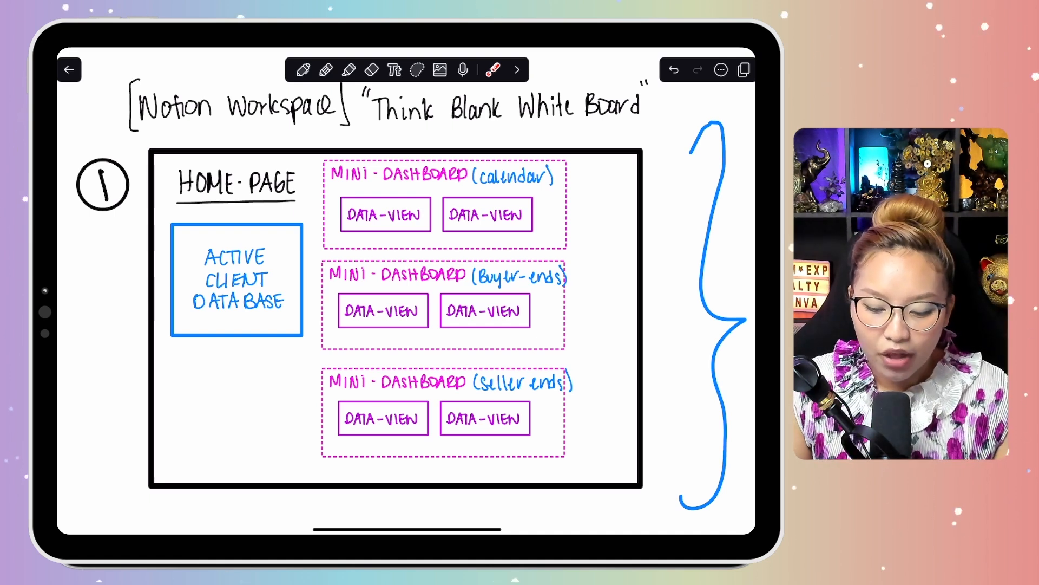
mouse_move(260, 214)
left_mouse_down()
mouse_move(165, 349)
mouse_move(279, 222)
left_mouse_up()
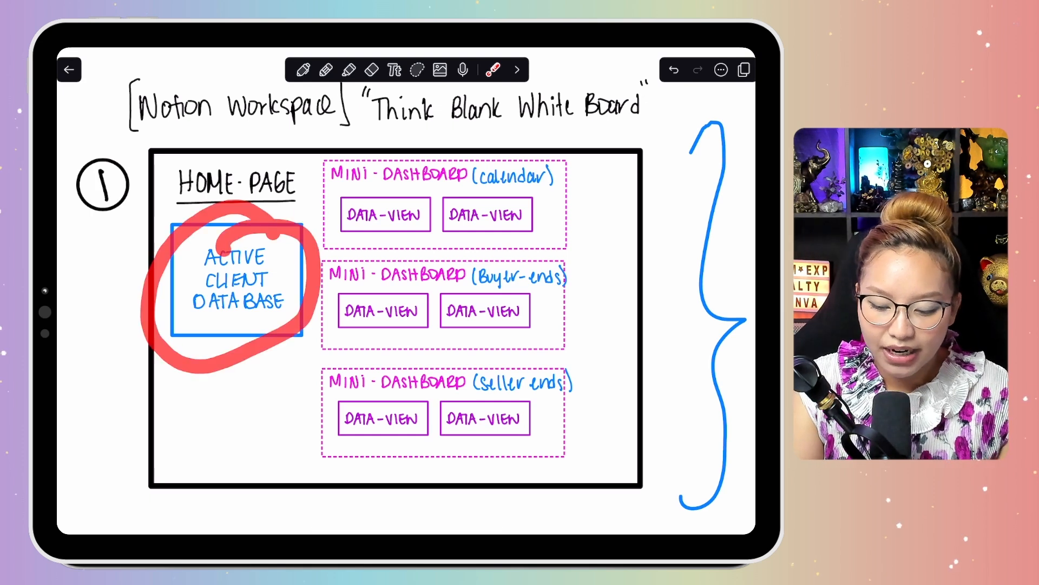
mouse_move(254, 274)
left_mouse_down()
mouse_move(430, 203)
mouse_move(420, 323)
mouse_move(376, 329)
mouse_move(419, 443)
left_mouse_up()
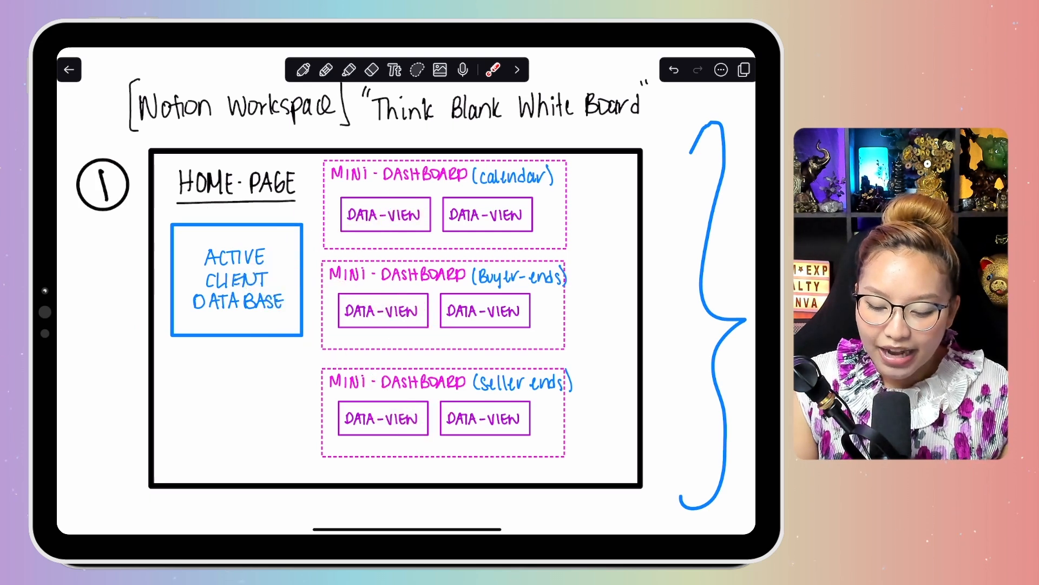
mouse_move(530, 228)
left_mouse_down()
mouse_move(571, 184)
mouse_move(406, 343)
mouse_move(504, 252)
left_mouse_up()
mouse_move(582, 352)
left_mouse_down()
mouse_move(319, 482)
mouse_move(542, 354)
left_mouse_up()
mouse_move(475, 157)
left_mouse_down()
mouse_move(568, 154)
mouse_move(471, 154)
left_mouse_up()
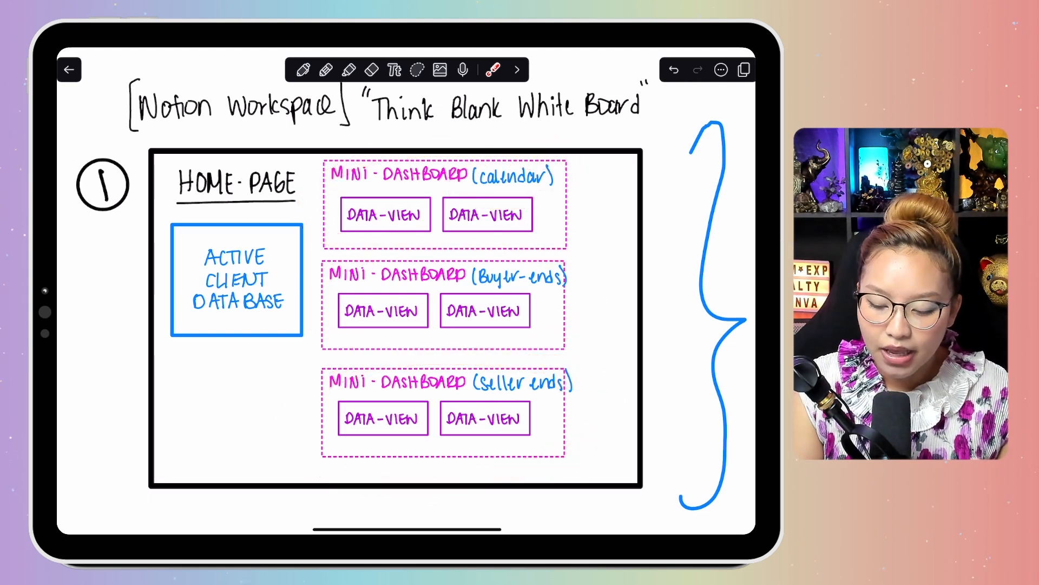
left_click_drag(444, 287, 592, 282)
left_click_drag(455, 401, 586, 390)
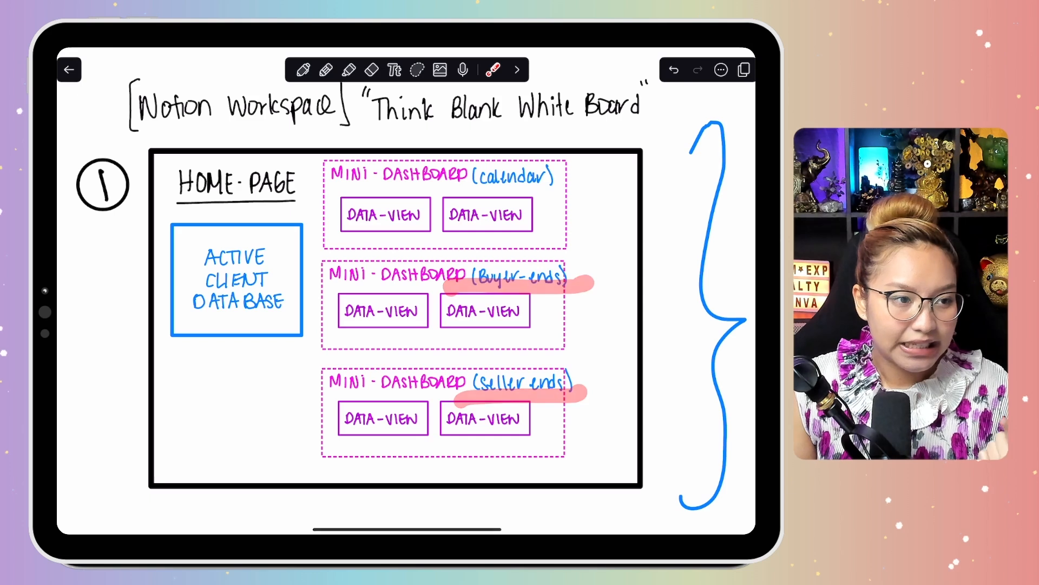
left_click_drag(273, 212, 238, 226)
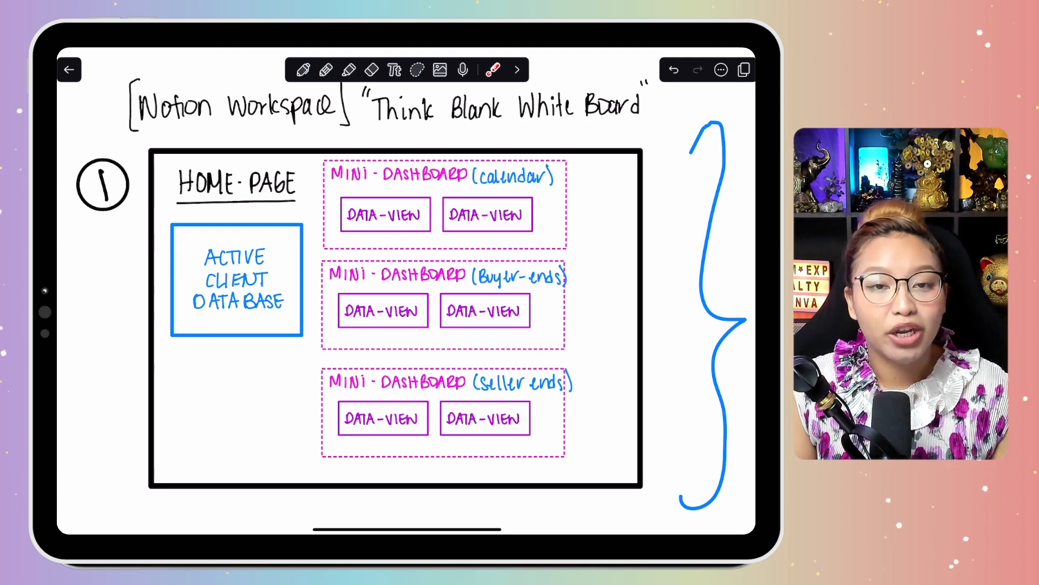
Pan to section 2 and highlight the DATABASE box, its columns and the word PROPERTIES
scroll(406, 291, "right", 10)
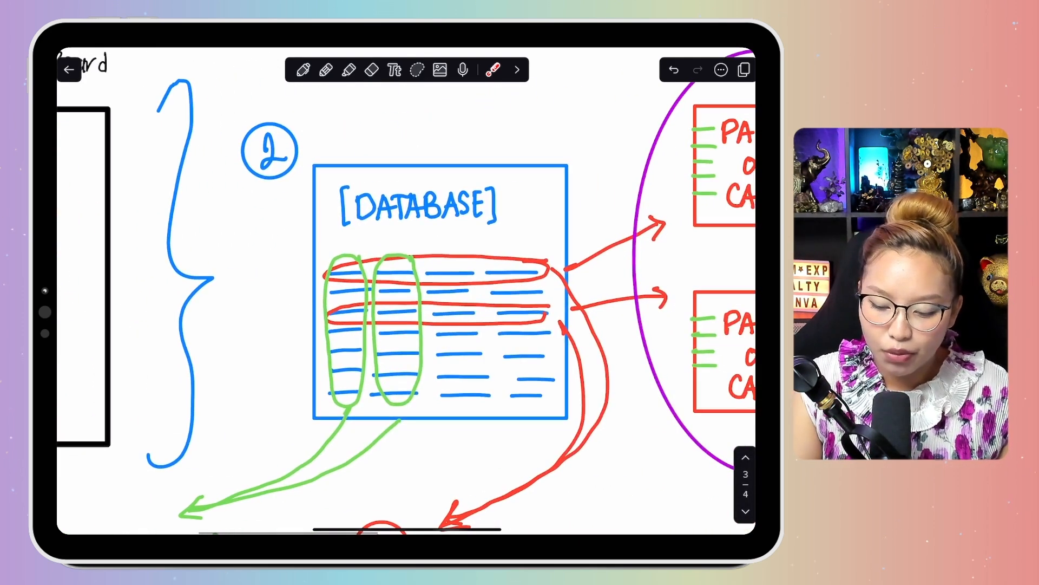
mouse_move(515, 181)
left_mouse_down()
mouse_move(429, 123)
mouse_move(528, 359)
mouse_move(452, 144)
left_mouse_up()
mouse_move(279, 233)
left_mouse_down()
mouse_move(273, 439)
mouse_move(302, 252)
mouse_move(360, 381)
mouse_move(337, 231)
left_mouse_up()
mouse_move(393, 239)
left_mouse_down()
mouse_move(373, 352)
mouse_move(401, 251)
left_mouse_up()
mouse_move(459, 241)
left_mouse_down()
mouse_move(448, 251)
mouse_move(467, 241)
left_mouse_up()
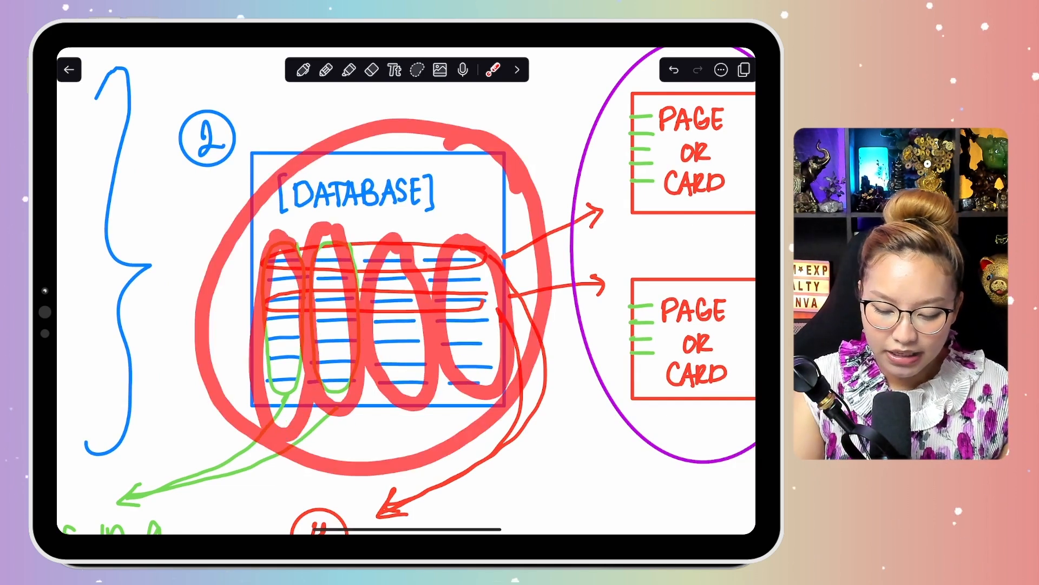
left_click_drag(281, 387, 282, 388)
scroll(406, 290, "down", 5)
scroll(406, 290, "left", 5)
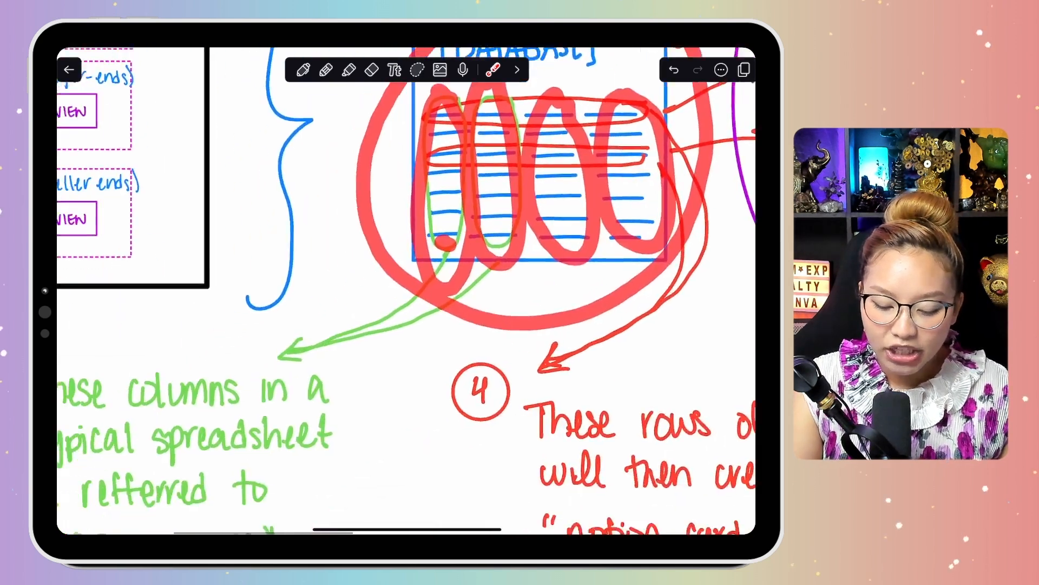
scroll(406, 290, "down", 2)
scroll(406, 291, "left", 2)
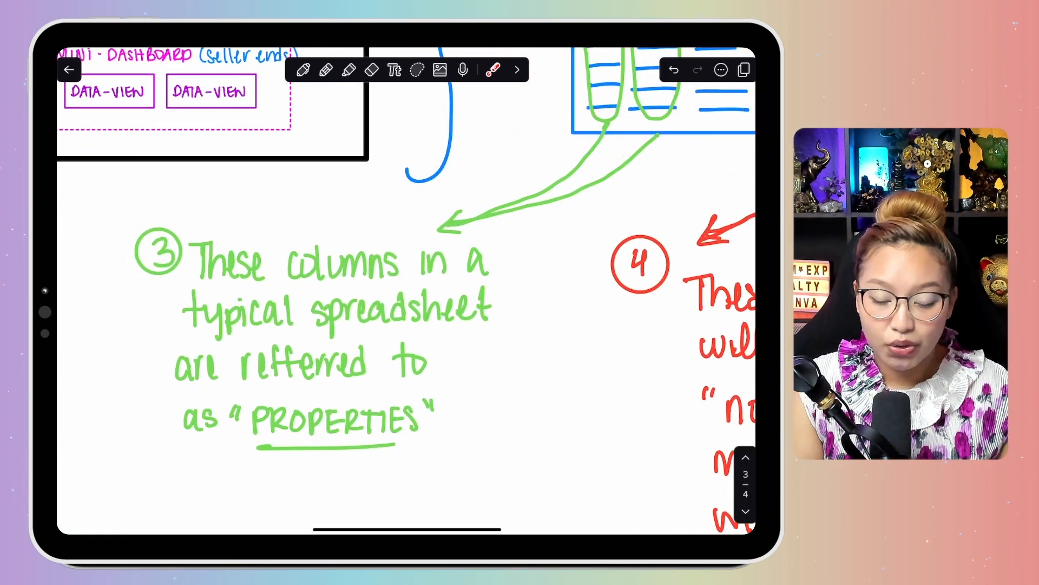
left_click_drag(236, 476, 405, 457)
scroll(406, 291, "up", 5)
scroll(406, 290, "right", 5)
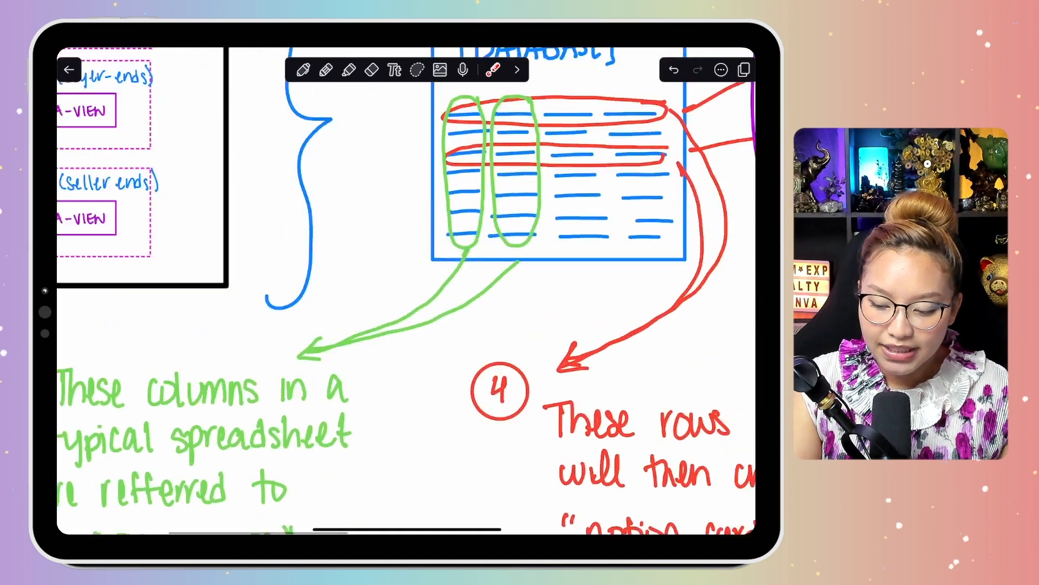
Point out the database table's rows, circling the top row and the DATABASE box
left_click_drag(280, 265, 276, 254)
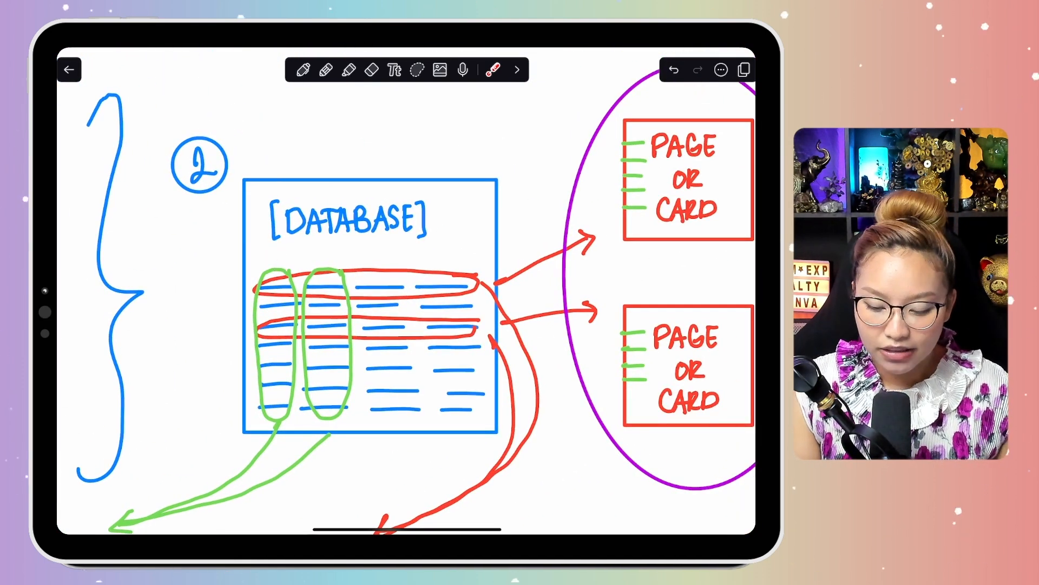
left_click(321, 257)
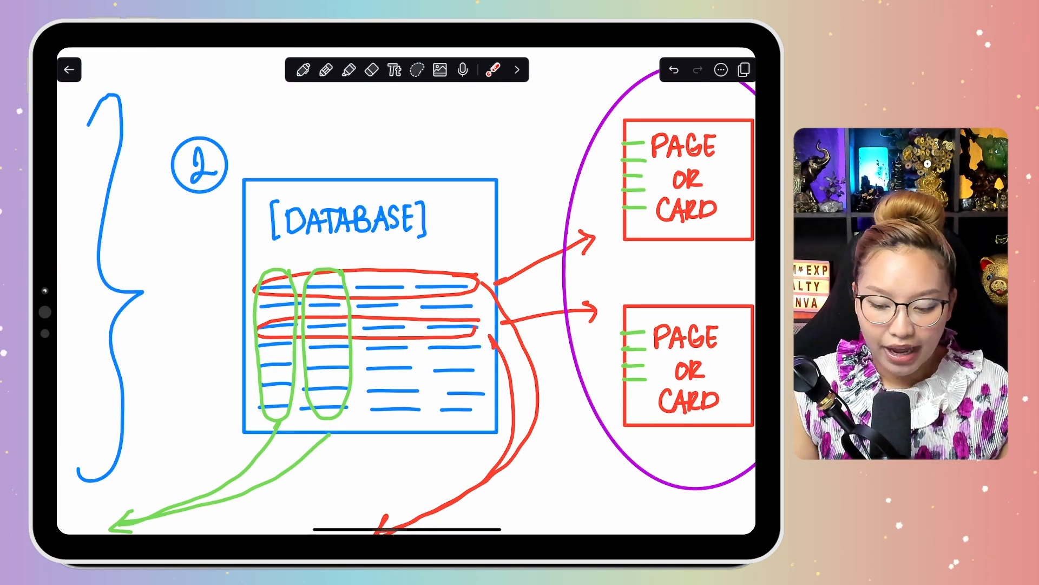
left_click(377, 258)
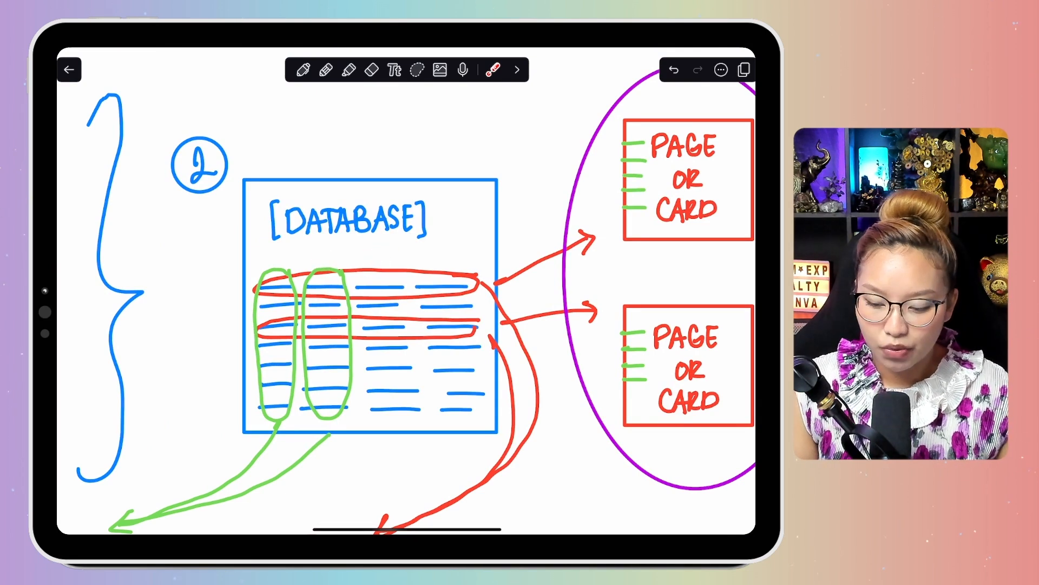
left_click(435, 263)
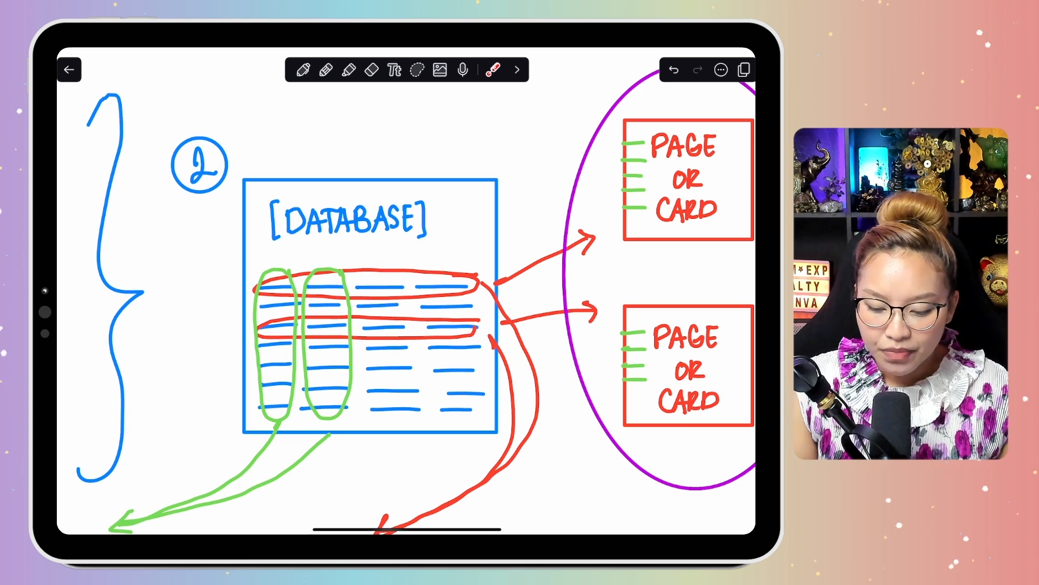
left_click(271, 267)
left_click(323, 263)
left_click(391, 273)
left_click(466, 265)
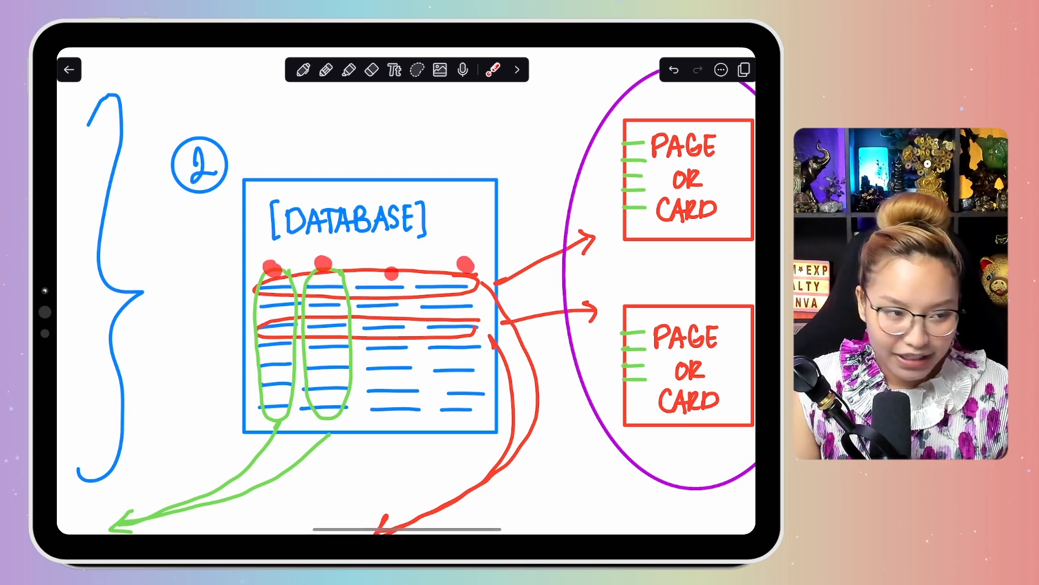
mouse_move(487, 249)
left_mouse_down()
mouse_move(267, 307)
mouse_move(457, 242)
mouse_move(483, 255)
left_mouse_up()
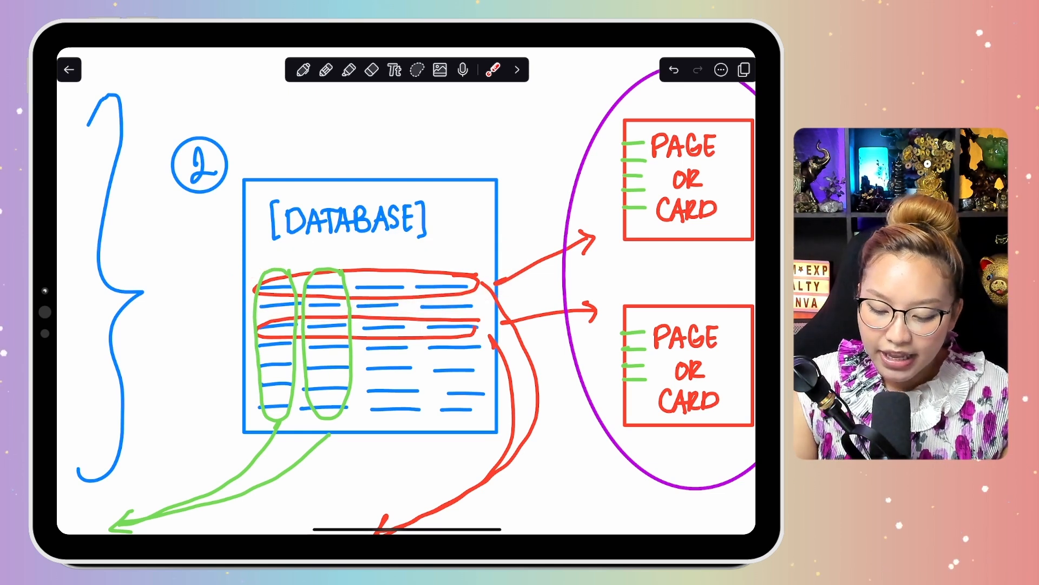
scroll(406, 292, "down", 10)
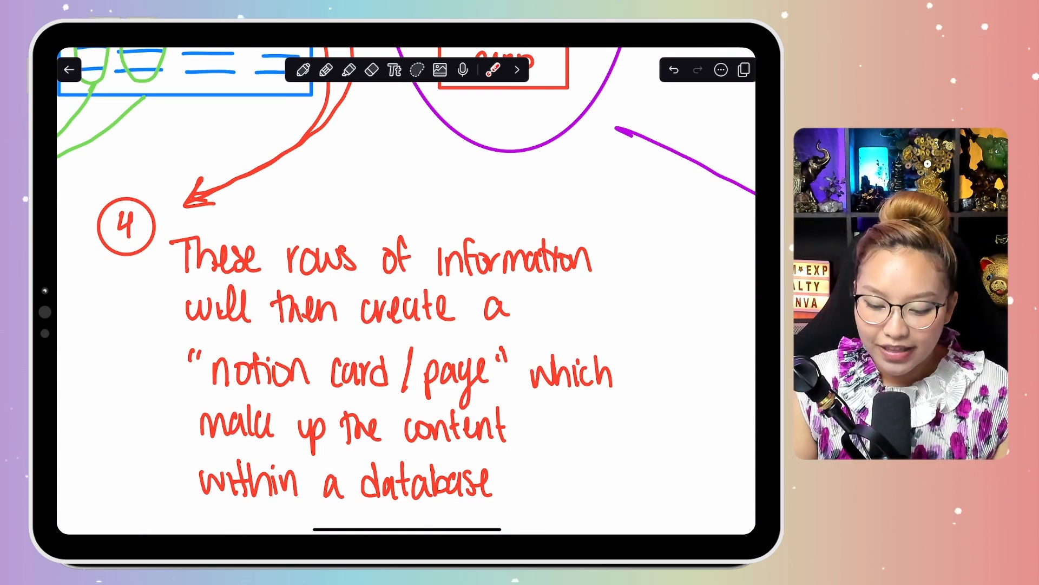
scroll(406, 293, "down", 5)
mouse_move(373, 165)
left_mouse_down()
mouse_move(313, 139)
mouse_move(374, 187)
left_mouse_up()
left_click(327, 211)
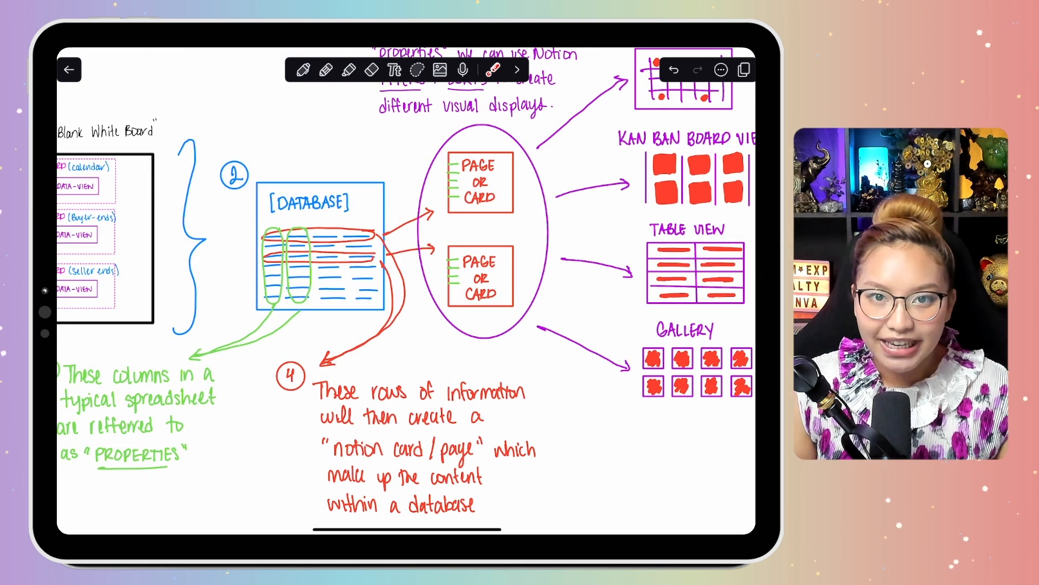
Pan to step 5, circle its number and underline FILTERS + SORTS
scroll(406, 292, "right", 2)
scroll(406, 292, "up", 2)
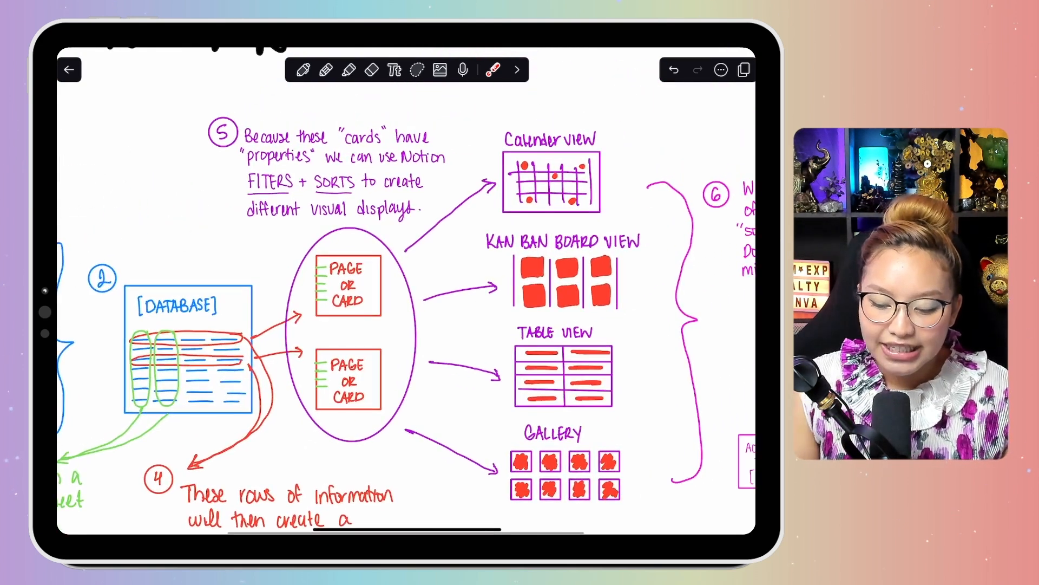
mouse_move(244, 100)
left_mouse_down()
mouse_move(154, 141)
mouse_move(198, 111)
left_mouse_up()
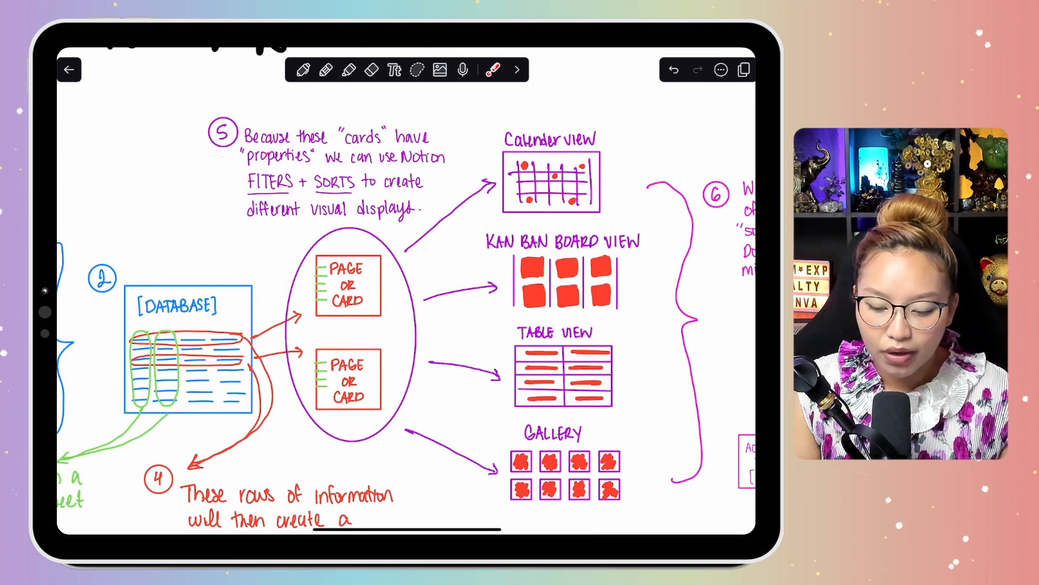
left_click_drag(242, 205, 372, 198)
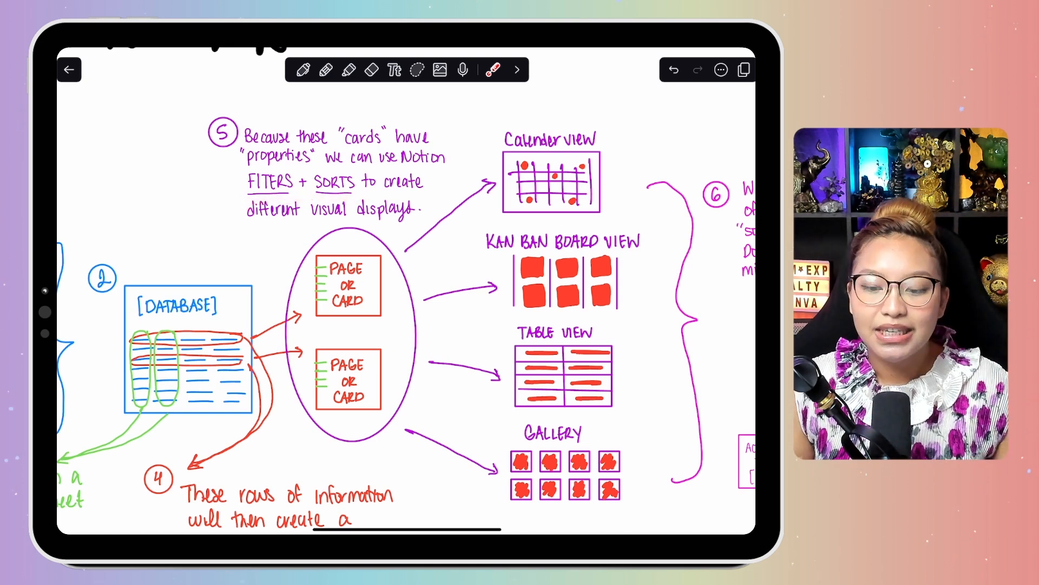
Trace from the page cards to the Calendar, Kanban, table and gallery view sketches
scroll(406, 293, "right", 2)
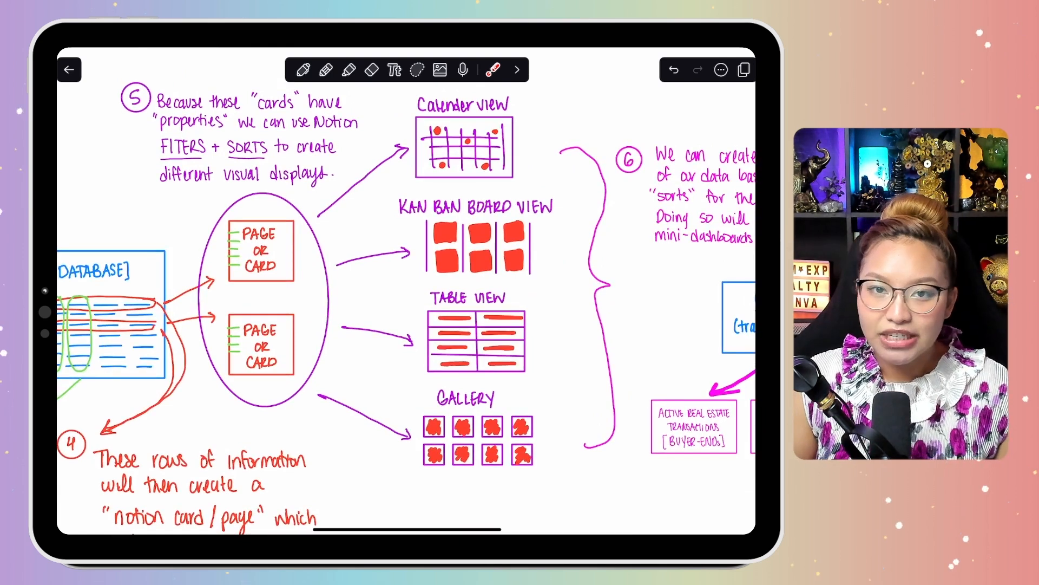
mouse_move(142, 233)
left_mouse_down()
mouse_move(139, 355)
mouse_move(97, 248)
left_mouse_up()
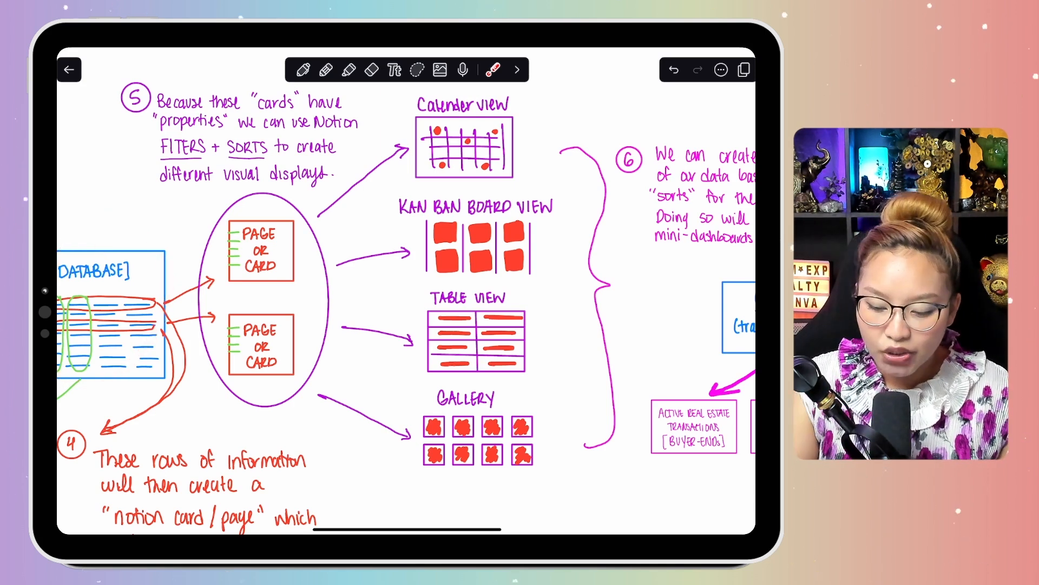
left_click_drag(252, 281, 414, 155)
left_click_drag(250, 273, 439, 263)
left_click_drag(265, 325, 422, 360)
left_click_drag(255, 360, 412, 433)
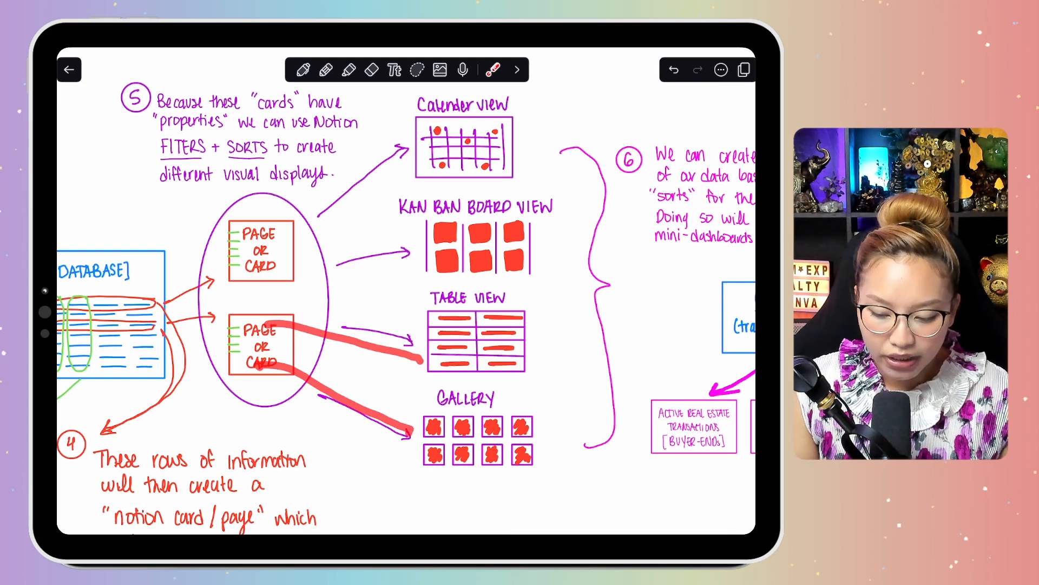
mouse_move(539, 154)
left_mouse_down()
mouse_move(522, 450)
mouse_move(508, 138)
left_mouse_up()
scroll(406, 293, "down", 1)
scroll(406, 292, "right", 5)
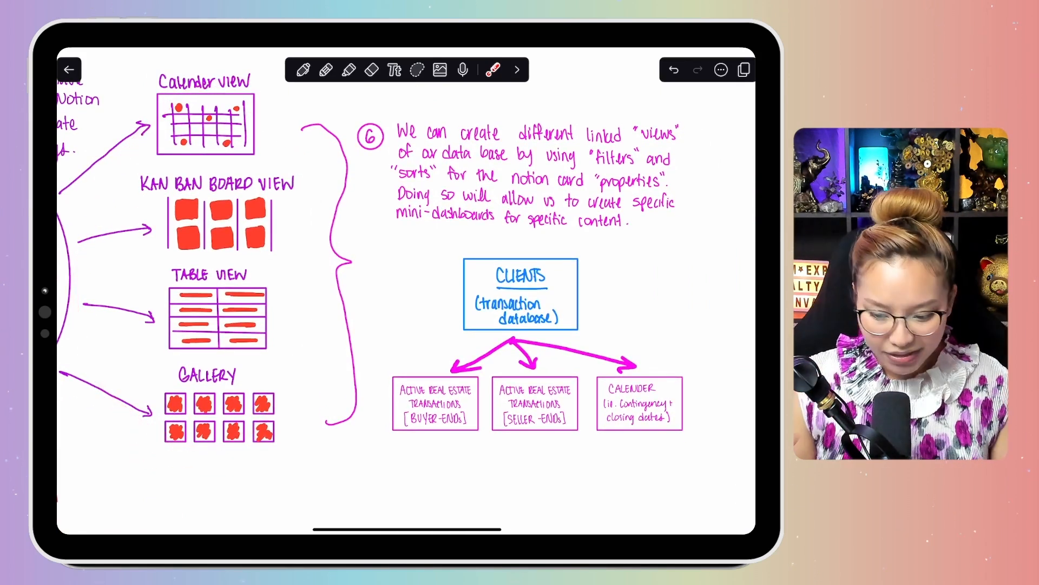
Circle the CLIENTS transaction database and underline its buyer-ends, seller-ends and calendar boxes
mouse_move(600, 250)
left_mouse_down()
mouse_move(617, 271)
mouse_move(533, 244)
left_mouse_up()
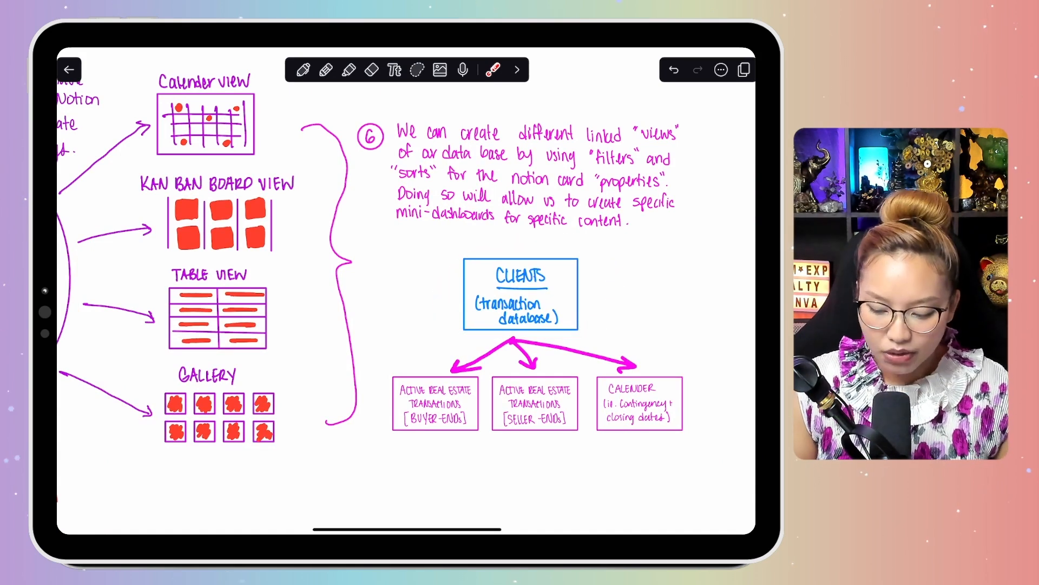
mouse_move(517, 322)
left_mouse_down()
mouse_move(436, 387)
mouse_move(528, 387)
mouse_move(647, 367)
left_mouse_up()
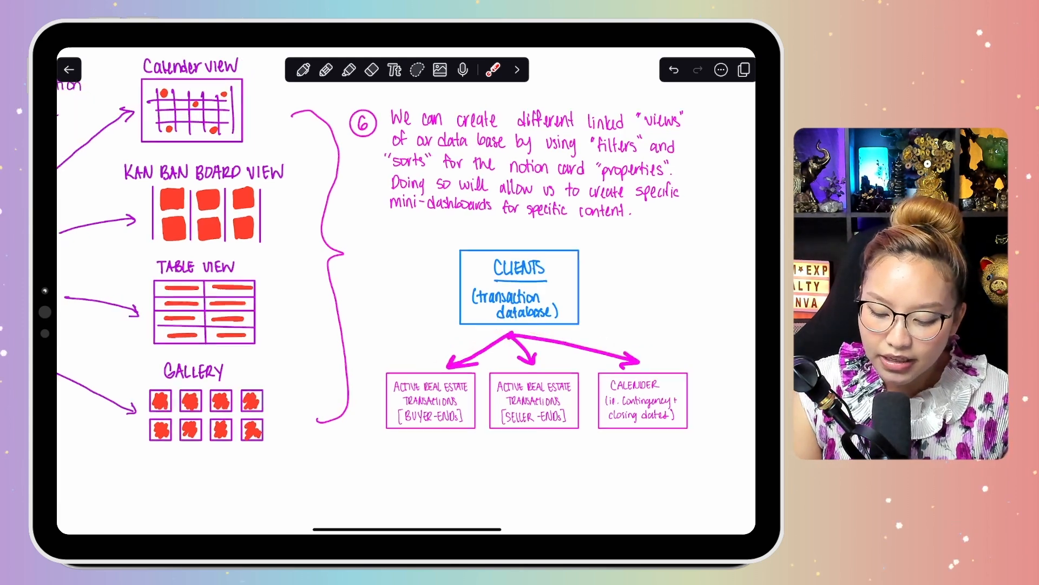
scroll(627, 469, "up", 5)
left_click_drag(153, 395, 279, 396)
left_click_drag(364, 399, 748, 390)
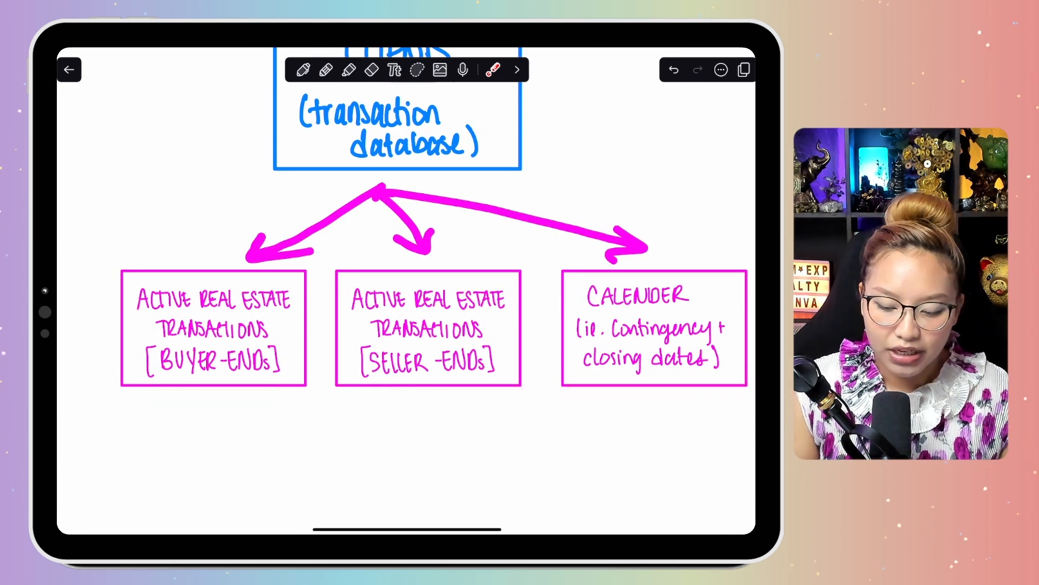
scroll(406, 291, "down", 5)
scroll(406, 291, "left", 8)
Circle ACTIVE CLIENT DATABASE, trace its data-view links, and mark the calendar, buyer-ends and seller-ends labels
scroll(406, 291, "left", 10)
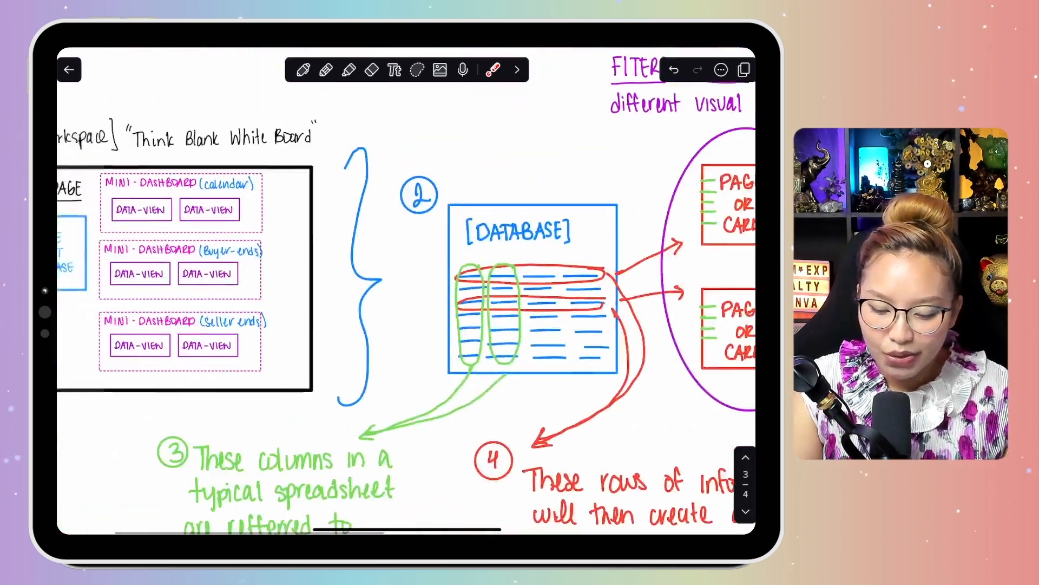
scroll(406, 290, "up", 3)
mouse_move(243, 173)
left_mouse_down()
mouse_move(257, 228)
mouse_move(220, 206)
mouse_move(373, 163)
mouse_move(460, 168)
mouse_move(364, 260)
left_mouse_up()
mouse_move(216, 209)
left_mouse_down()
mouse_move(461, 272)
mouse_move(355, 377)
mouse_move(425, 374)
left_mouse_up()
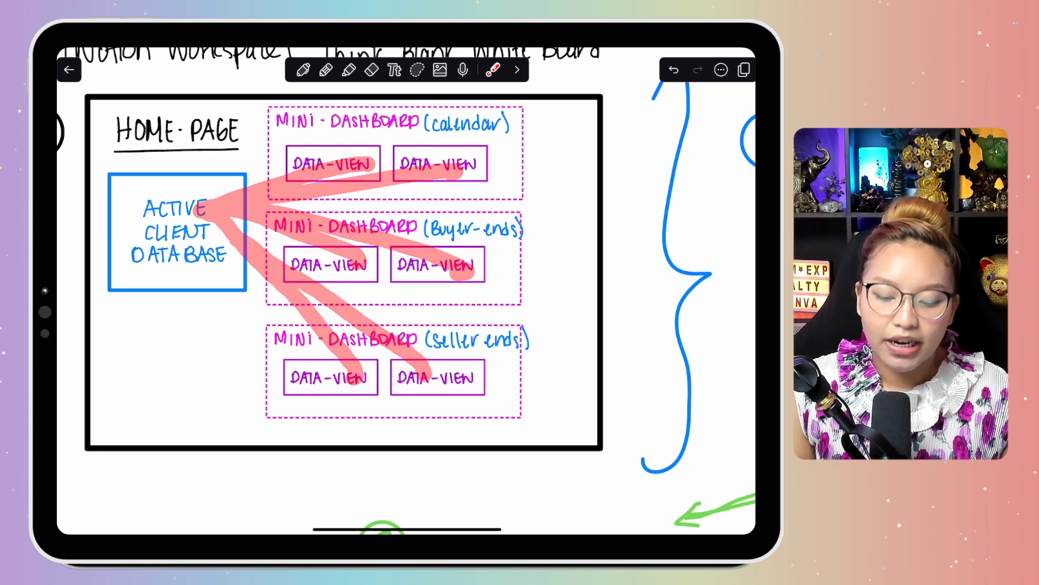
mouse_move(549, 317)
left_mouse_down()
mouse_move(474, 307)
mouse_move(541, 327)
left_mouse_up()
mouse_move(517, 208)
left_mouse_down()
mouse_move(411, 277)
mouse_move(558, 238)
left_mouse_up()
mouse_move(522, 100)
left_mouse_down()
mouse_move(390, 130)
mouse_move(536, 122)
left_mouse_up()
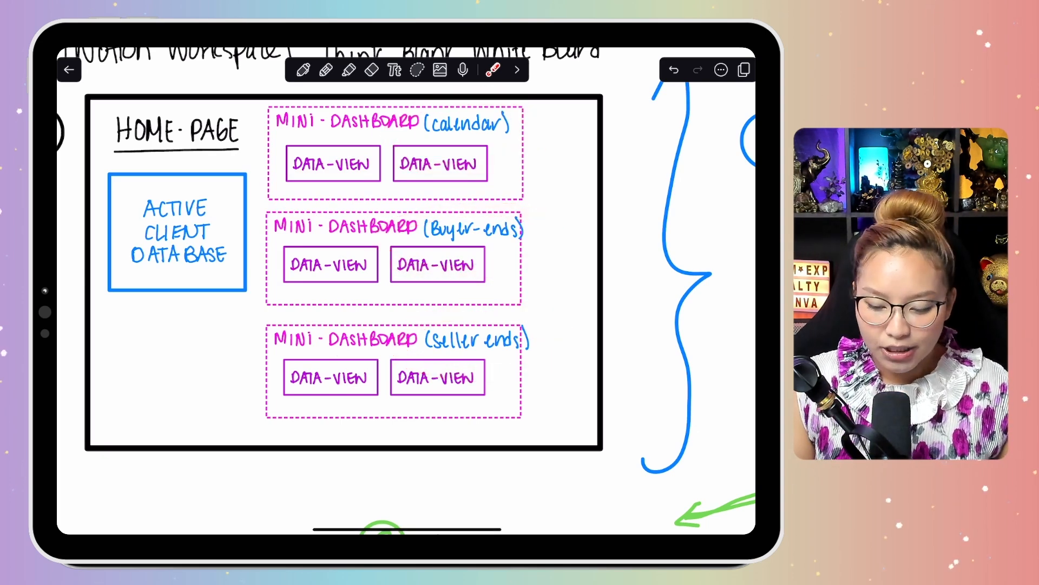
scroll(406, 291, "down", 5)
scroll(406, 290, "down", 5)
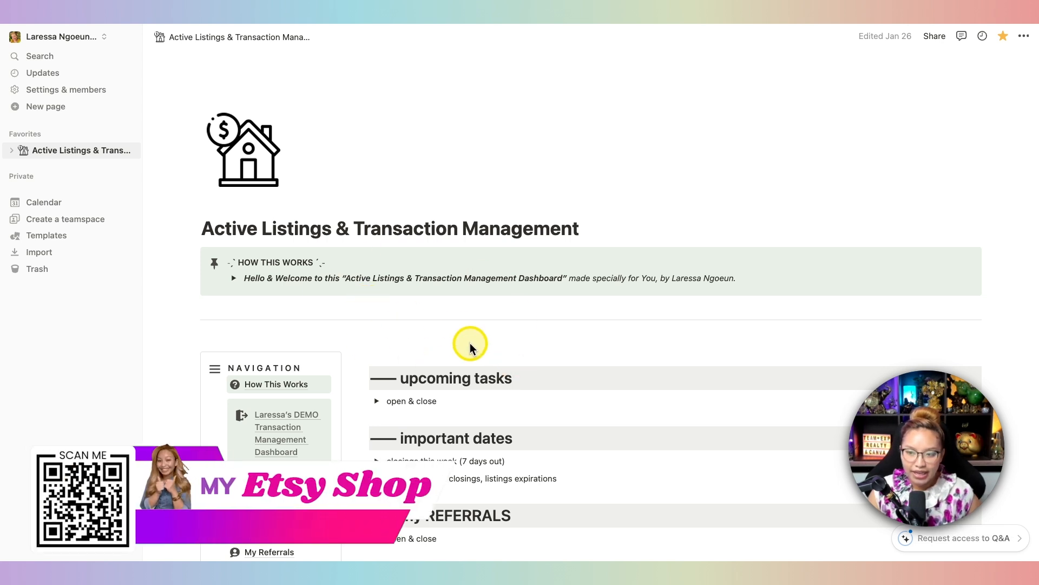
Collapse the active SELLER and BUYER transactions boards on the dashboard
scroll(455, 335, "down", 2)
scroll(454, 335, "down", 4)
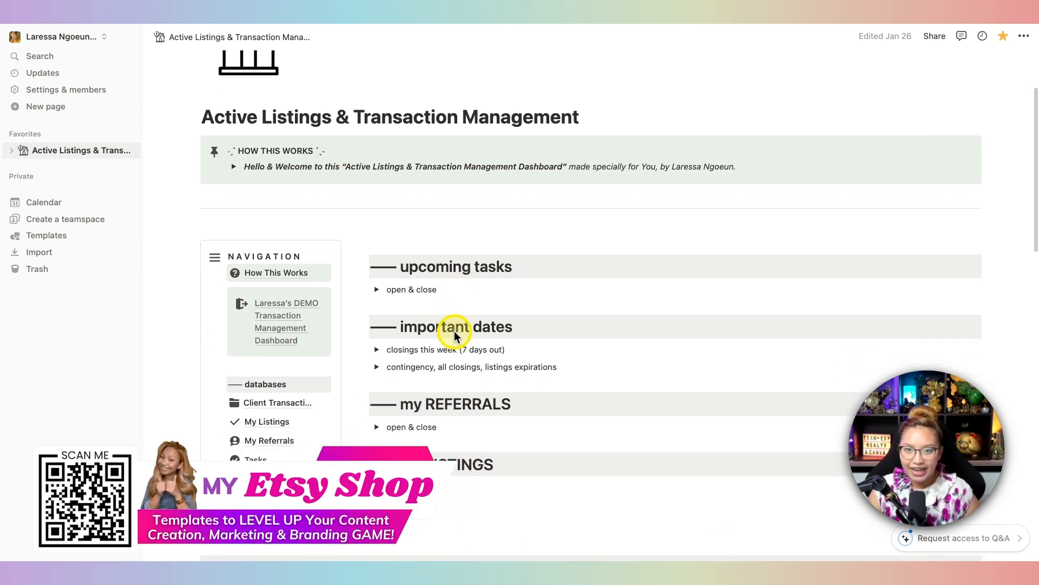
scroll(454, 336, "down", 4)
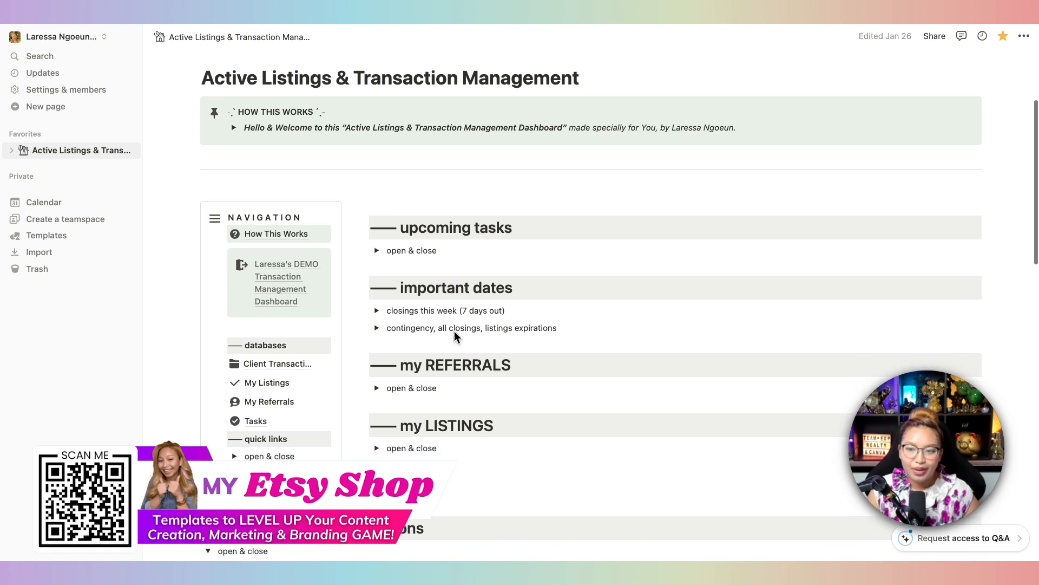
scroll(454, 332, "down", 4)
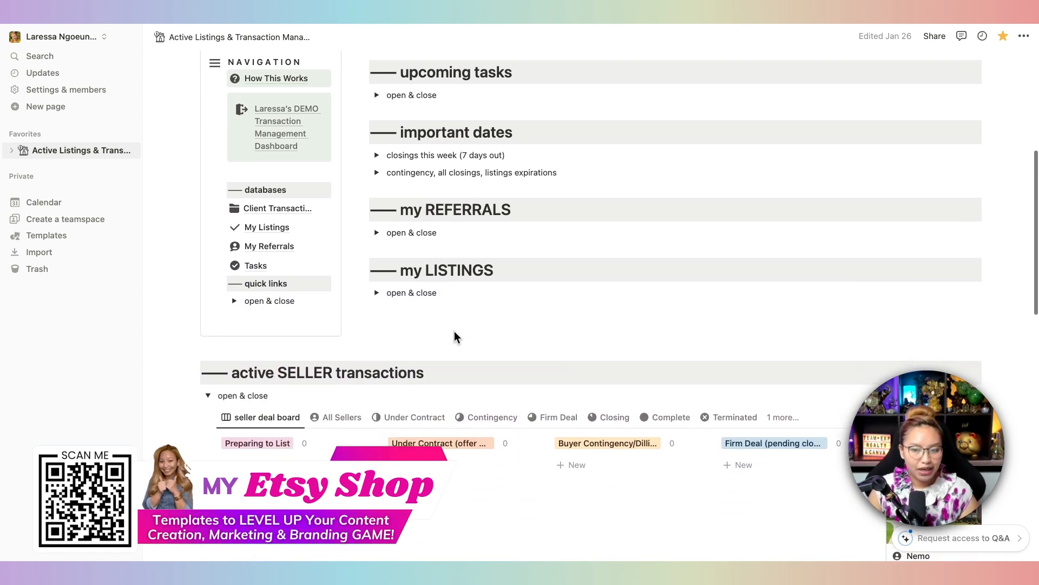
scroll(454, 336, "down", 1)
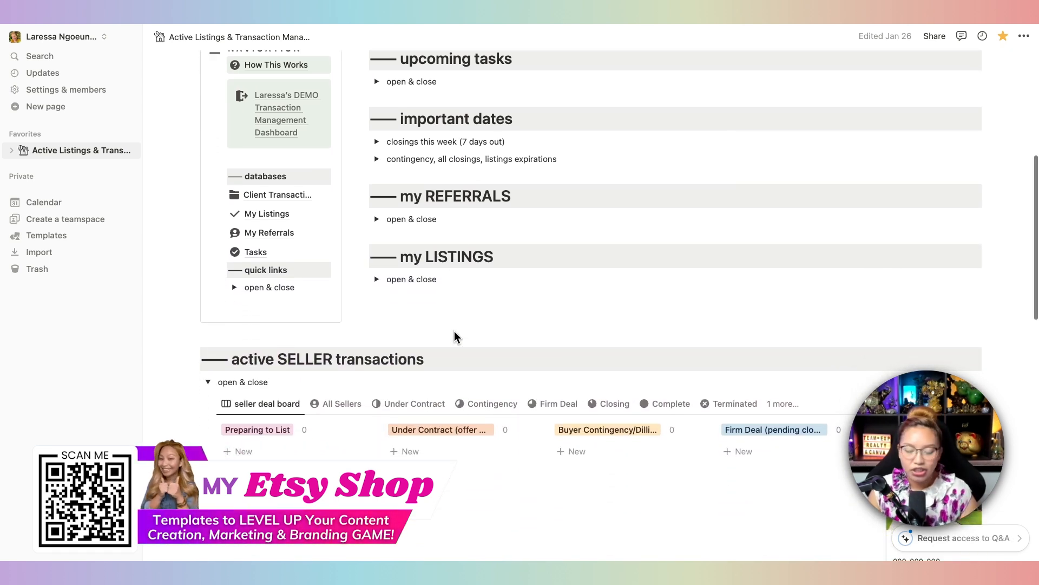
scroll(454, 336, "down", 3)
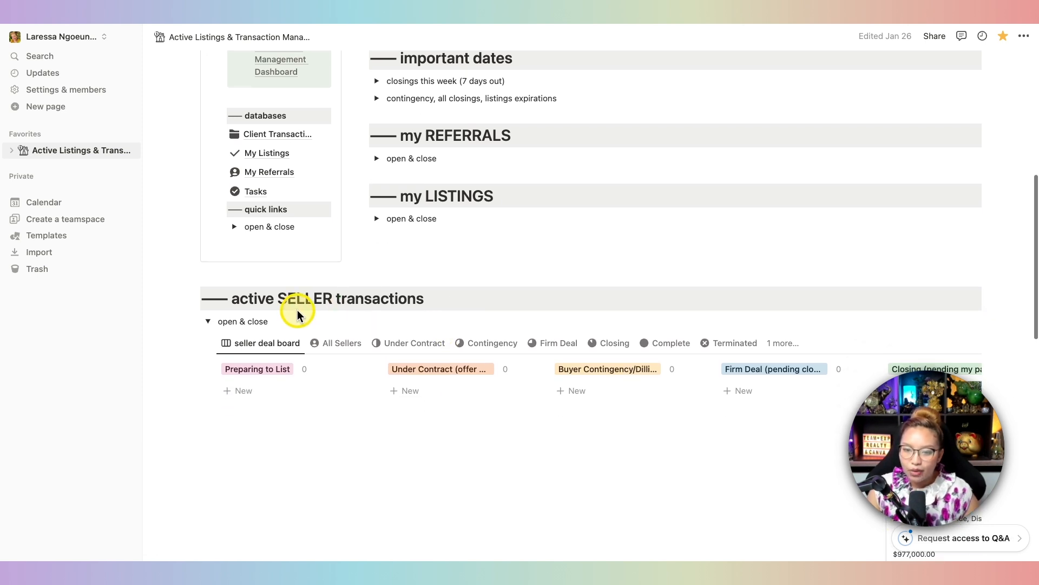
scroll(209, 324, "down", 2)
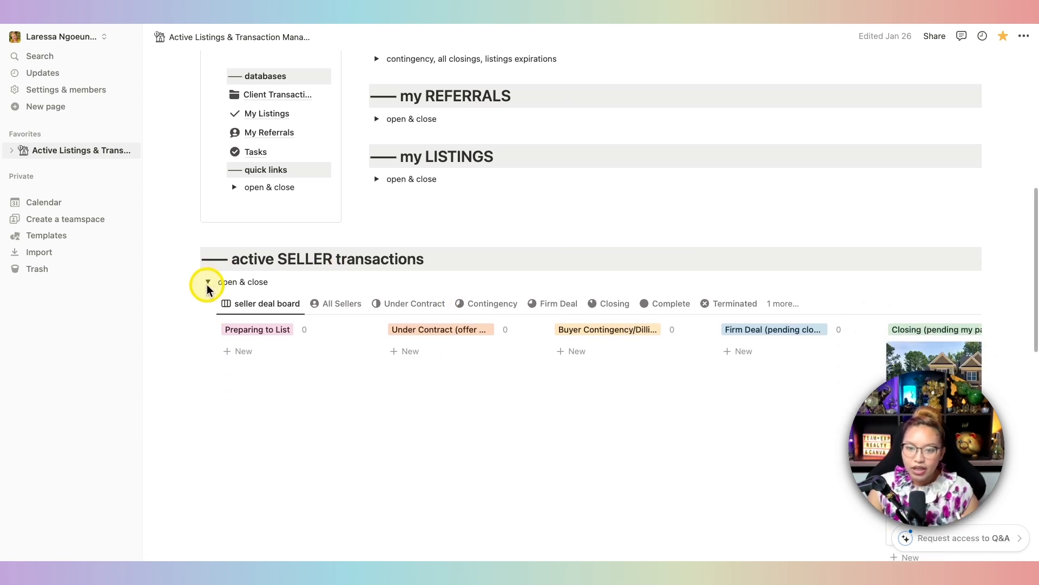
left_click(208, 284)
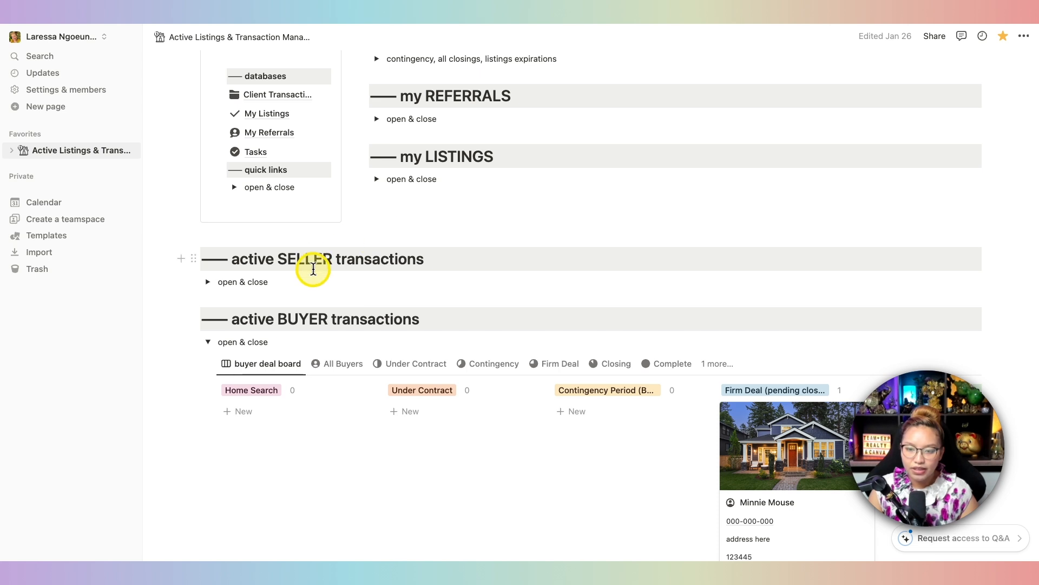
left_click(208, 342)
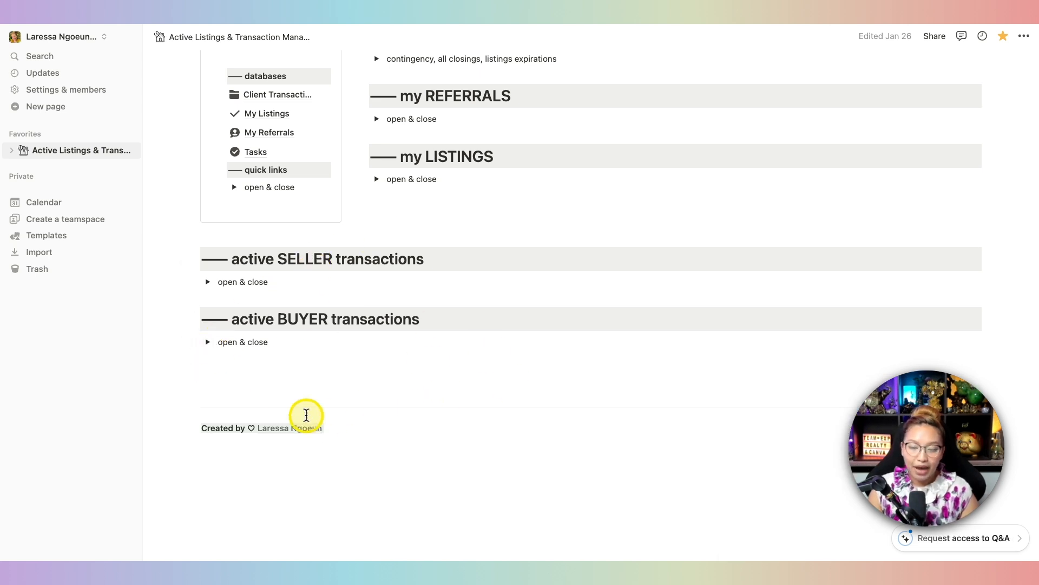
Scroll back through the dashboard to review its referrals, listings and transaction sections
scroll(300, 372, "up", 3)
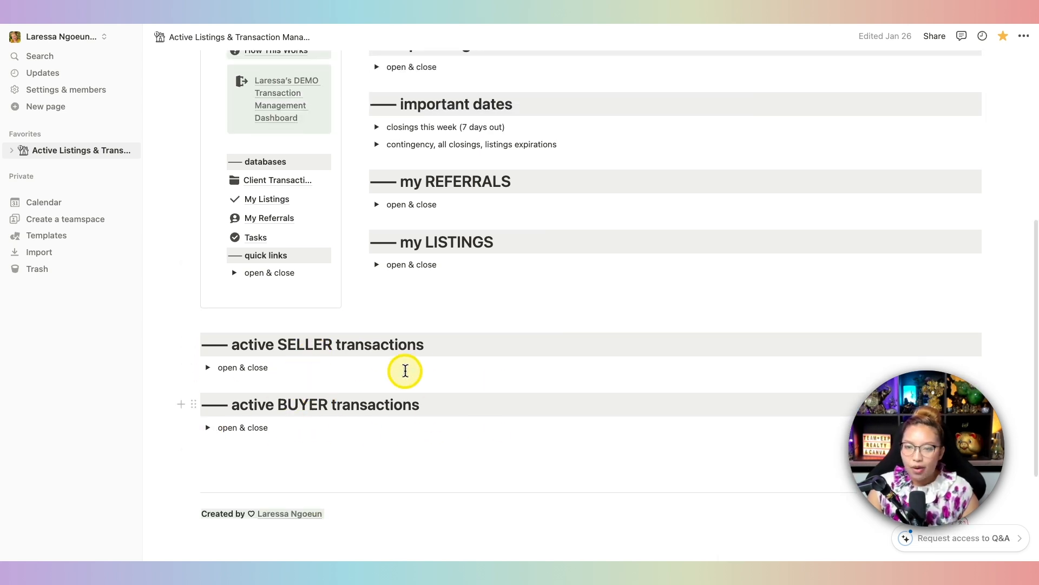
scroll(405, 370, "up", 3)
scroll(406, 370, "up", 4)
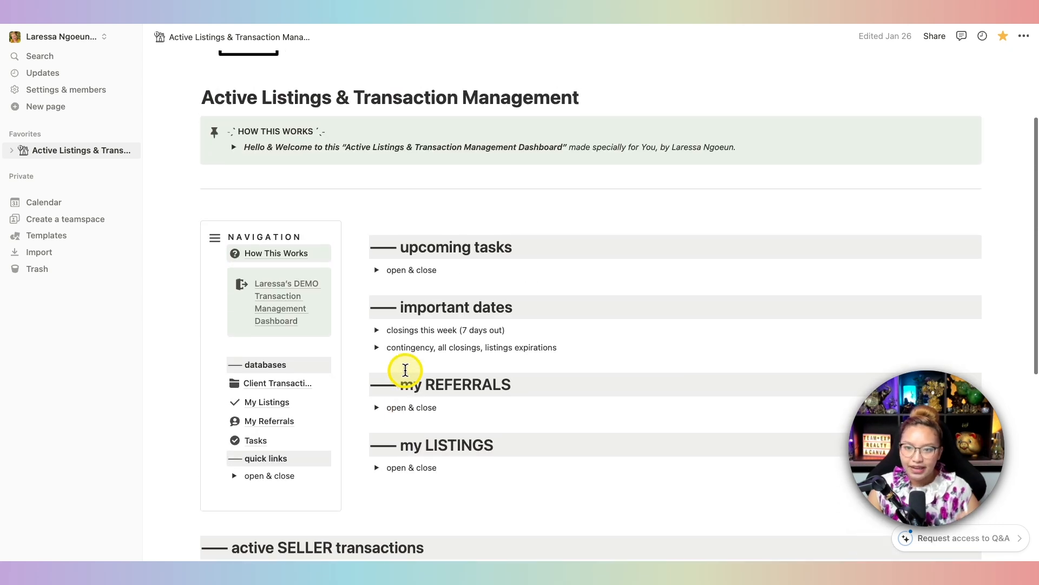
scroll(405, 371, "up", 1)
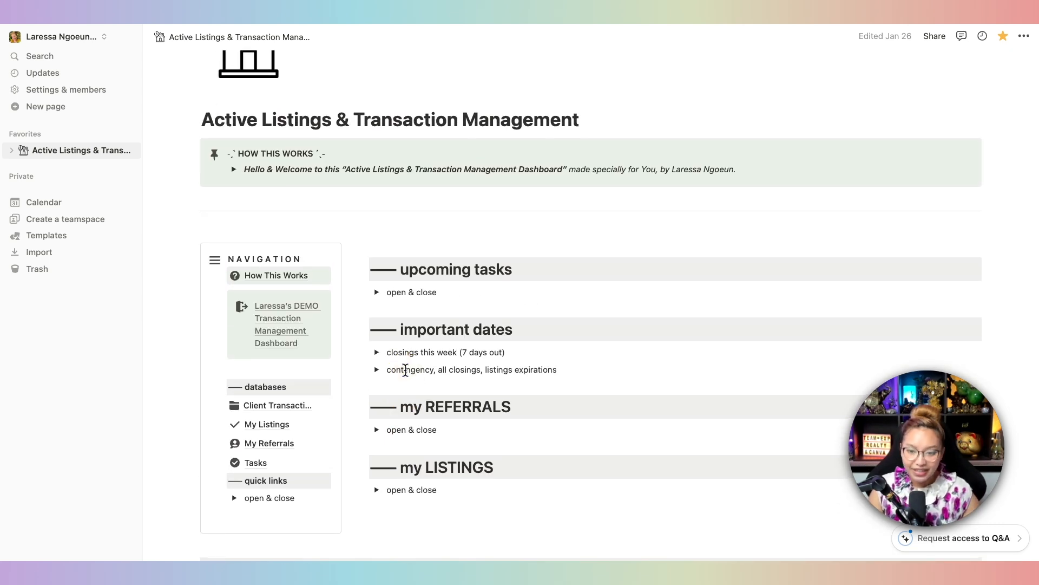
scroll(405, 371, "down", 2)
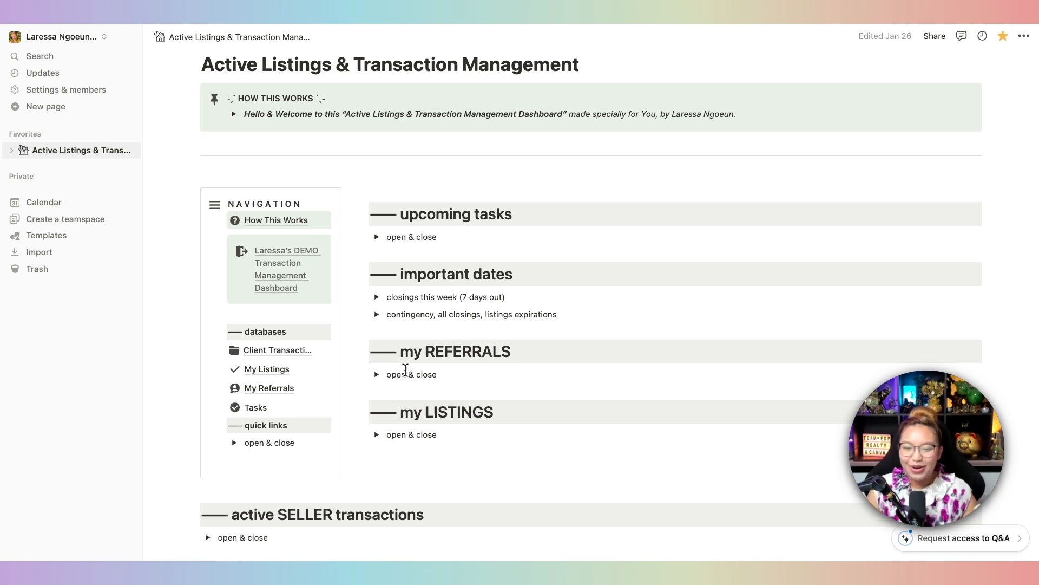
scroll(405, 370, "down", 10)
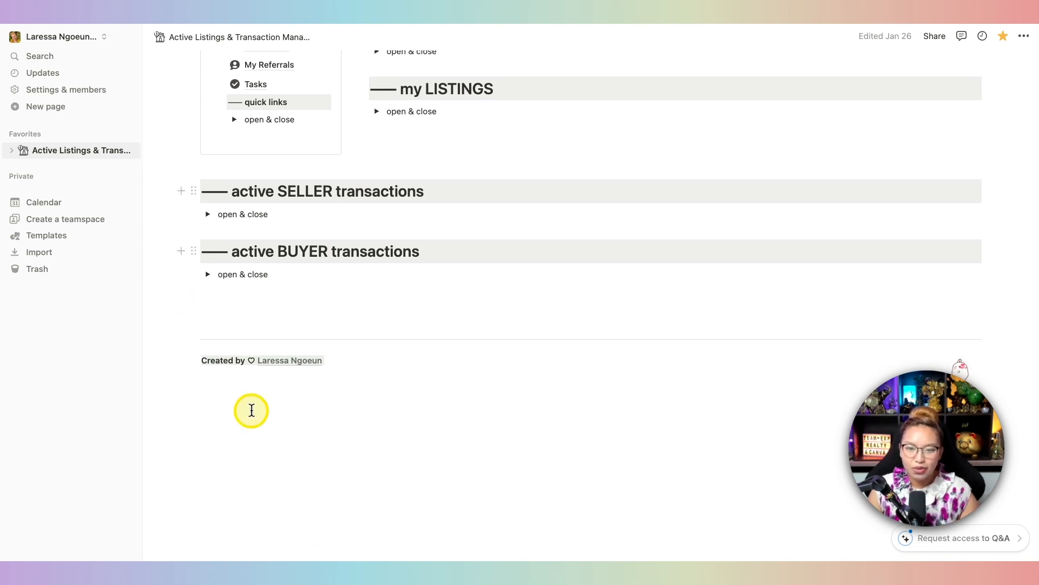
scroll(343, 386, "up", 3)
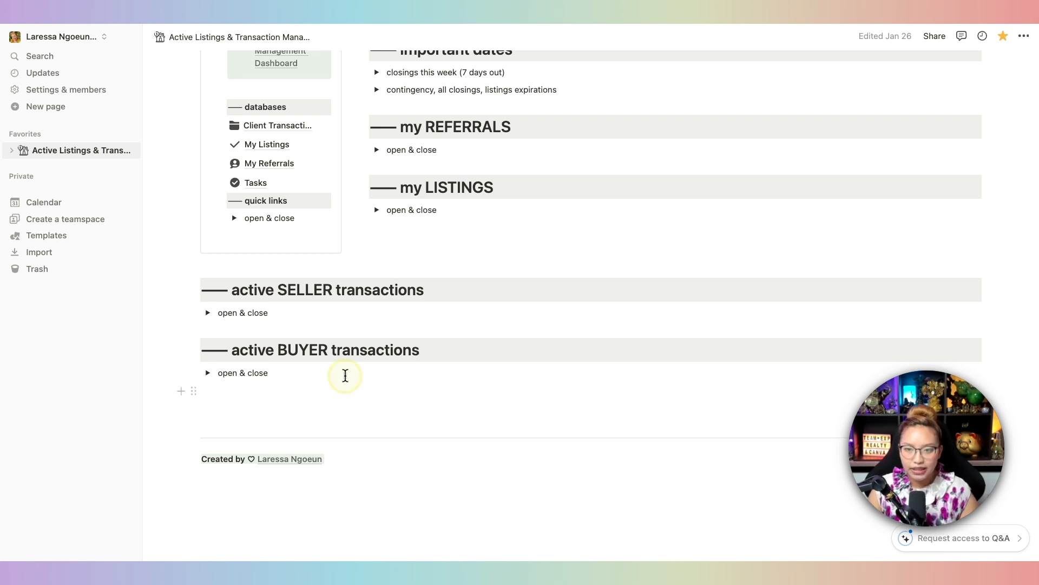
scroll(203, 139, "up", 2)
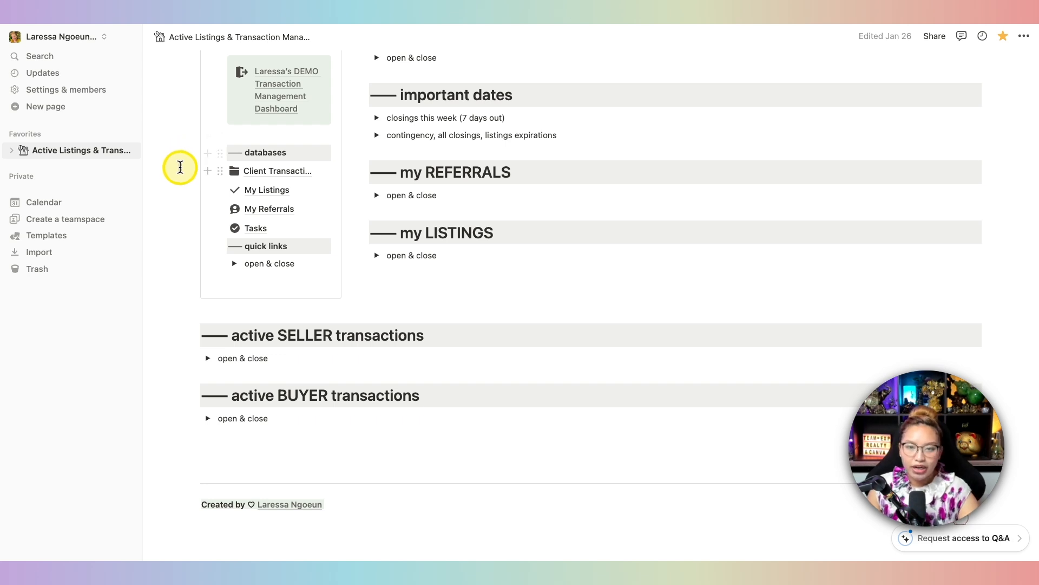
key("fn")
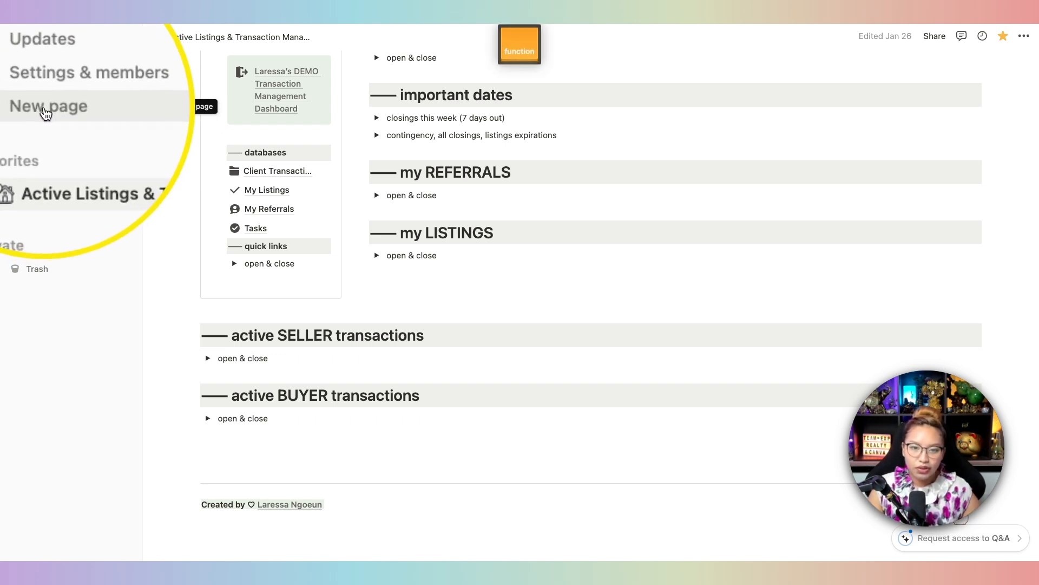
Create a new full page with Small text and Full width enabled, and hide the sidebar
left_click(45, 106)
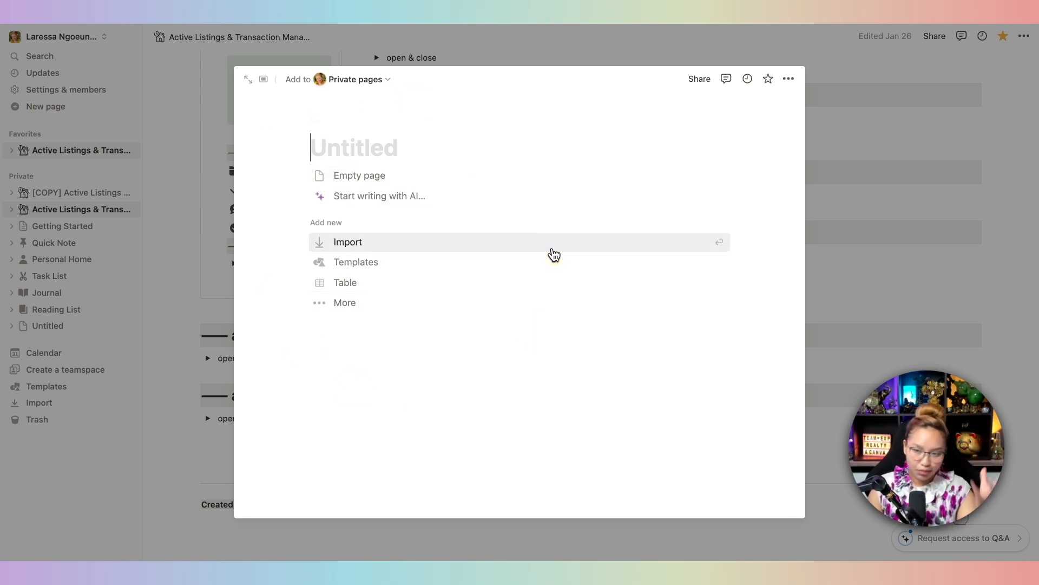
left_click(247, 84)
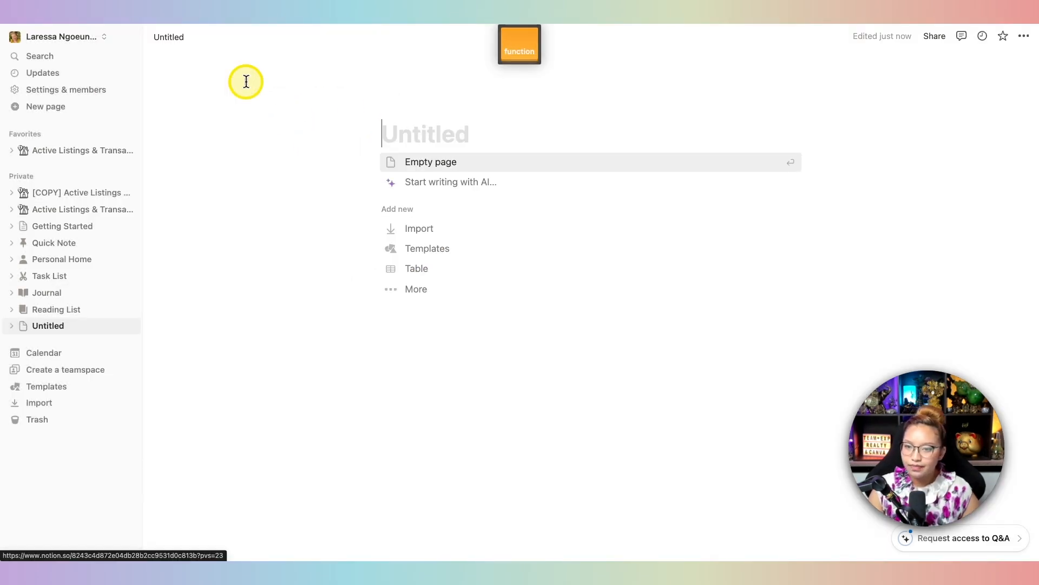
left_click(1023, 39)
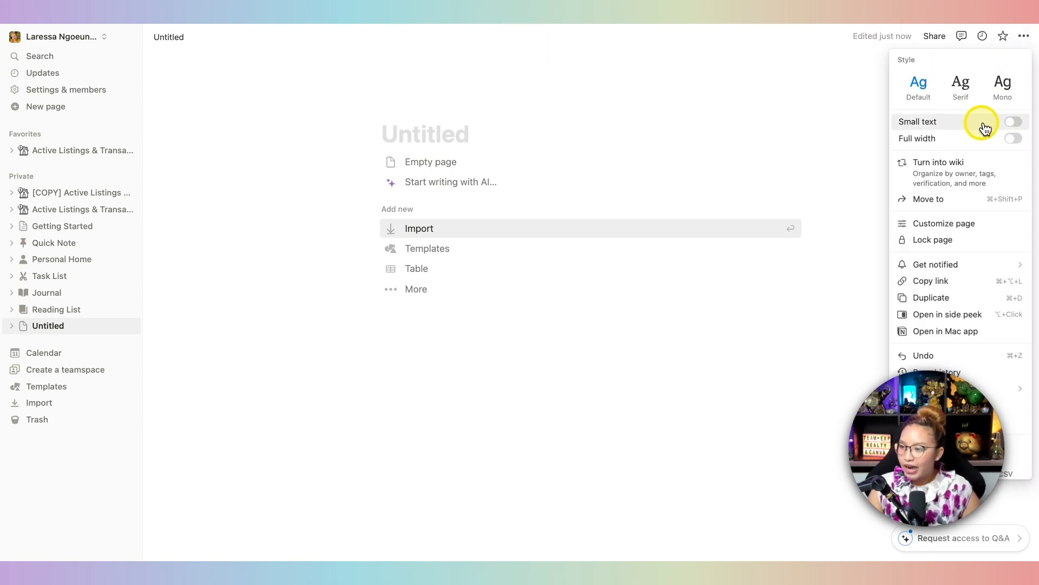
left_click(1013, 121)
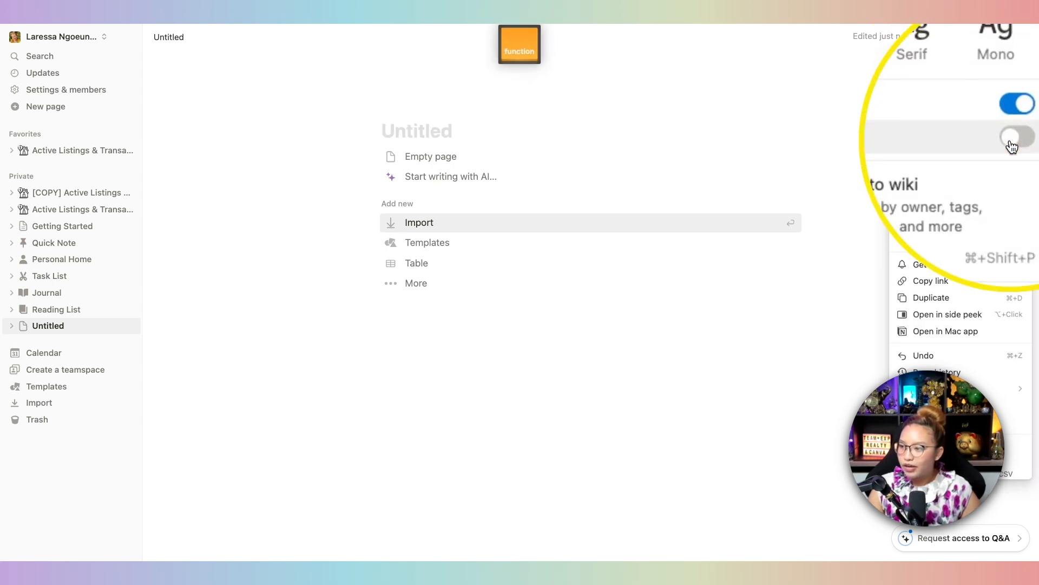
left_click(1012, 138)
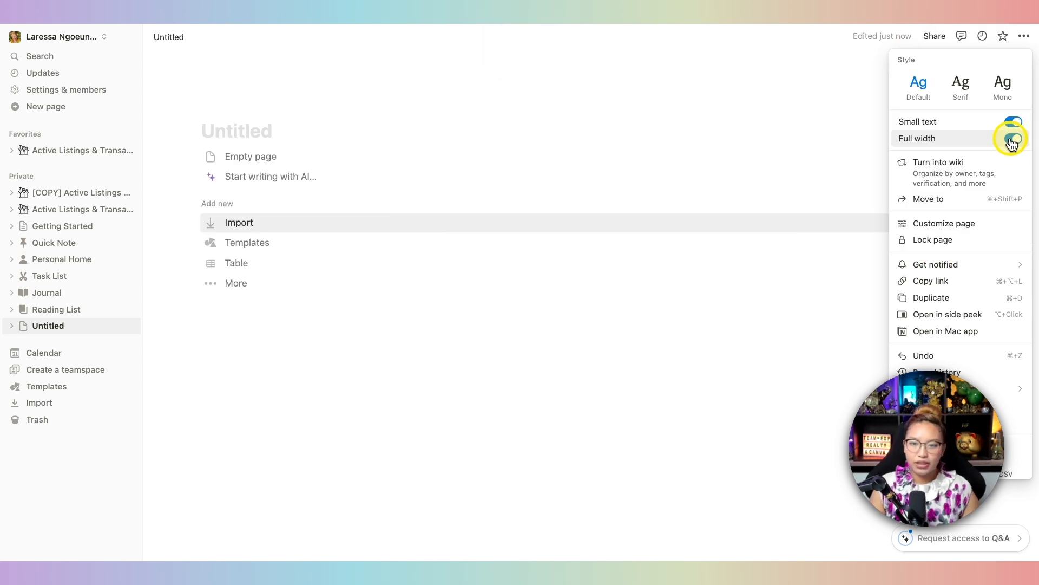
left_click(149, 82)
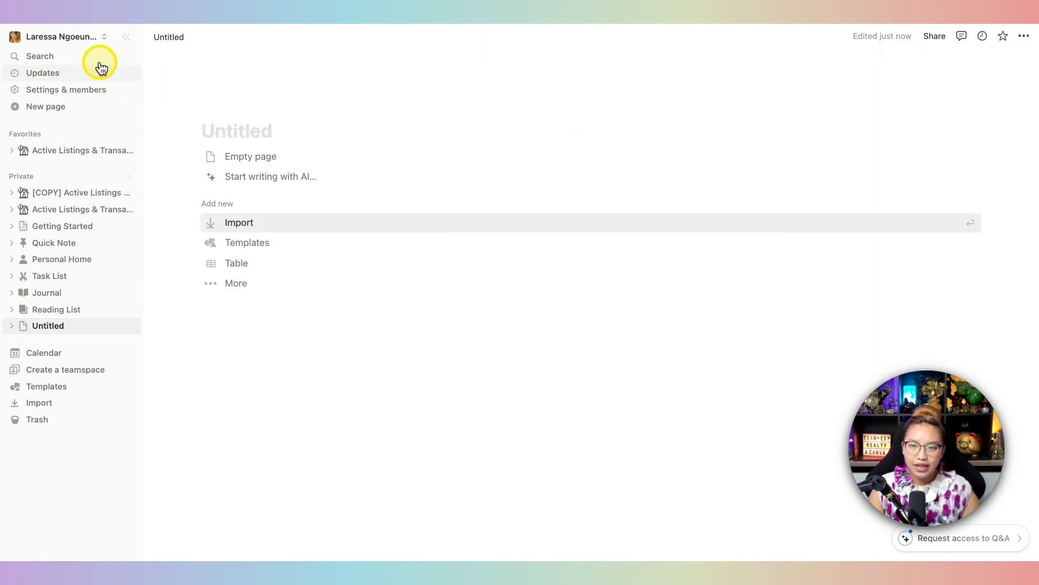
left_click(126, 39)
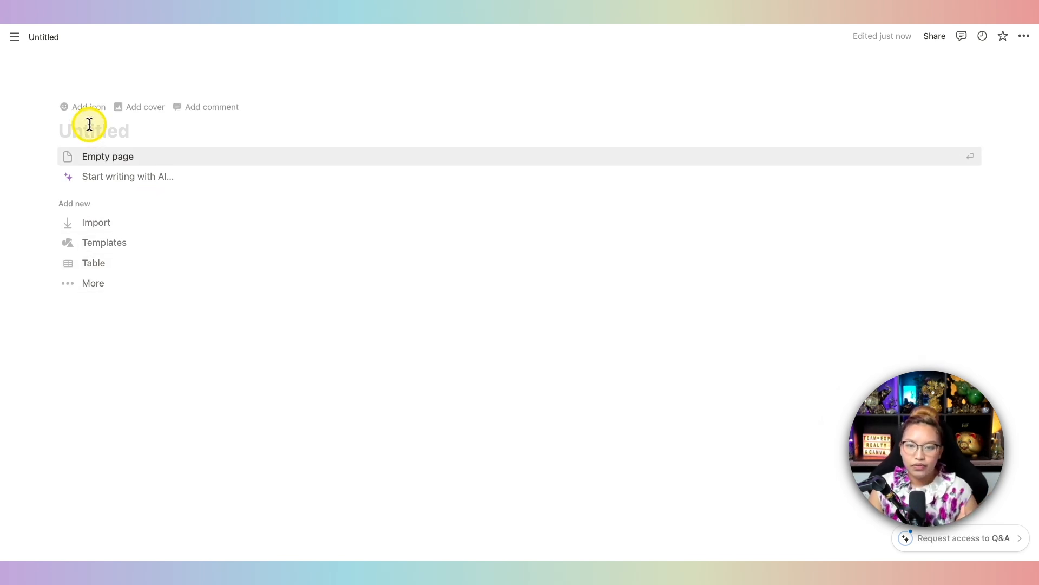
Title the new page 'Active Deals' and give it a page icon
type("Active Deals")
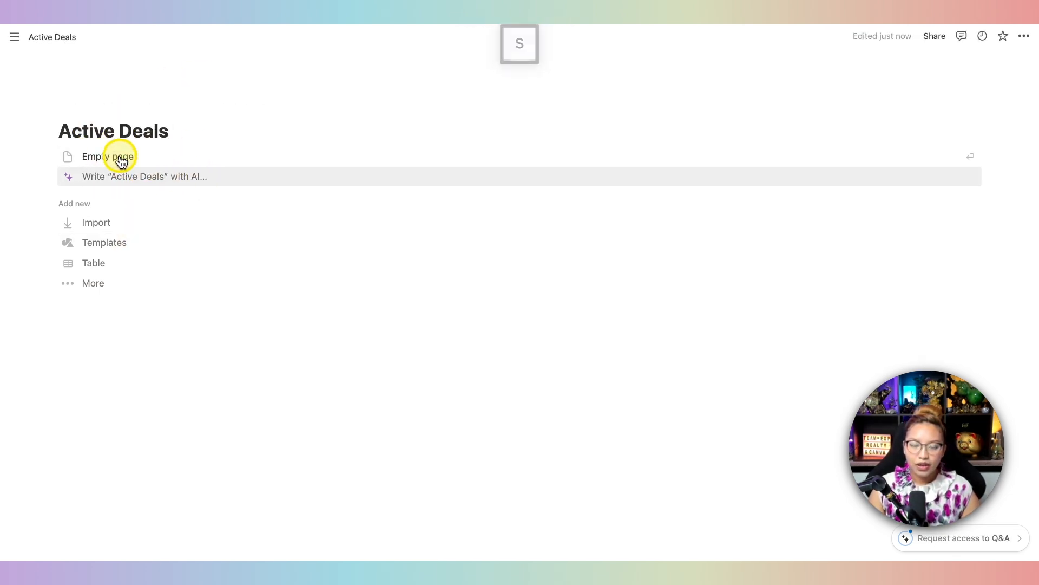
left_click(81, 111)
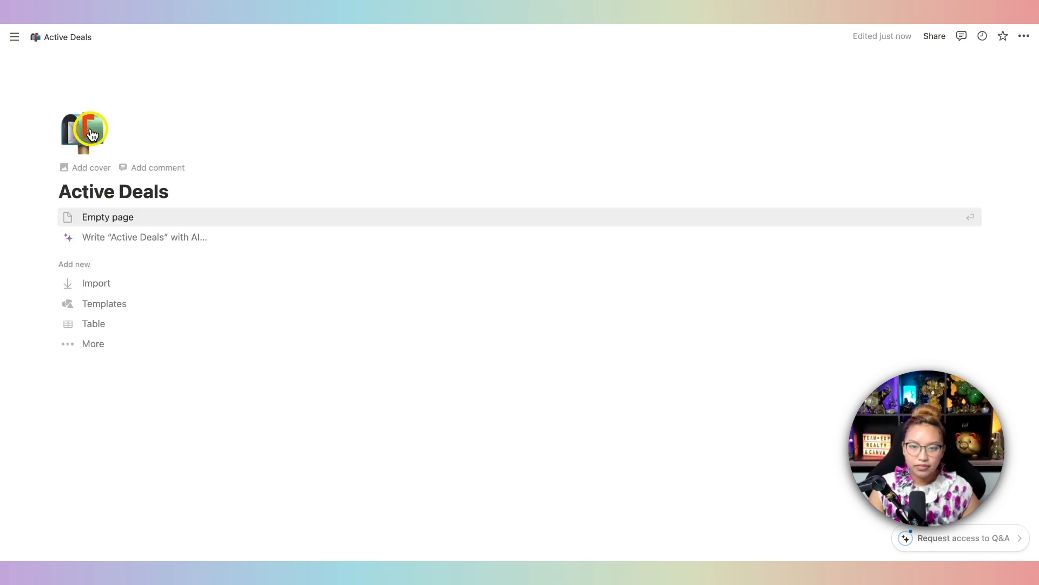
left_click(81, 141)
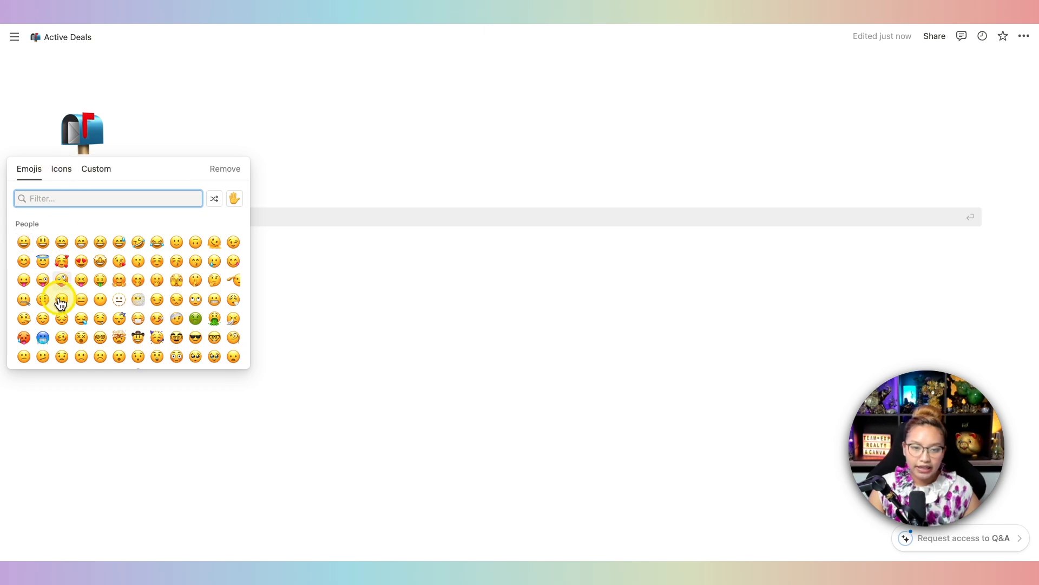
Replace the icon with the black folder icon found by filtering Icons for 'folde'
left_click(62, 170)
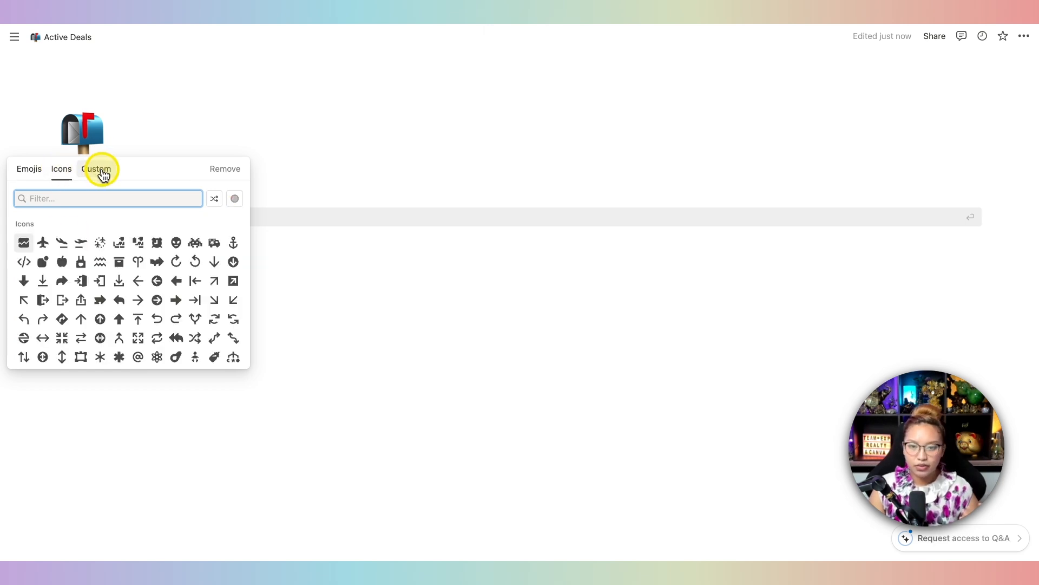
left_click(98, 169)
left_click(59, 171)
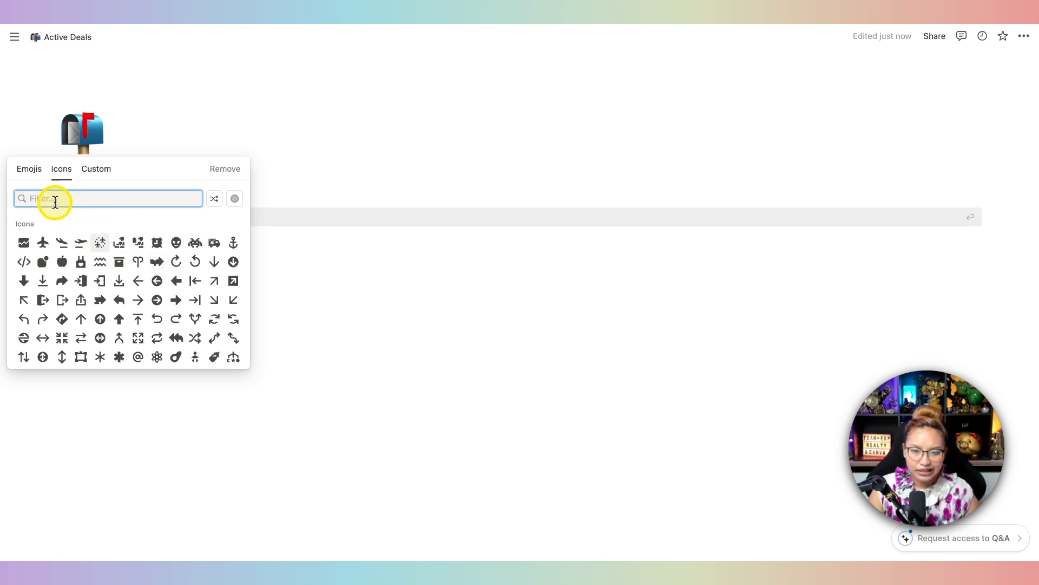
type("folde")
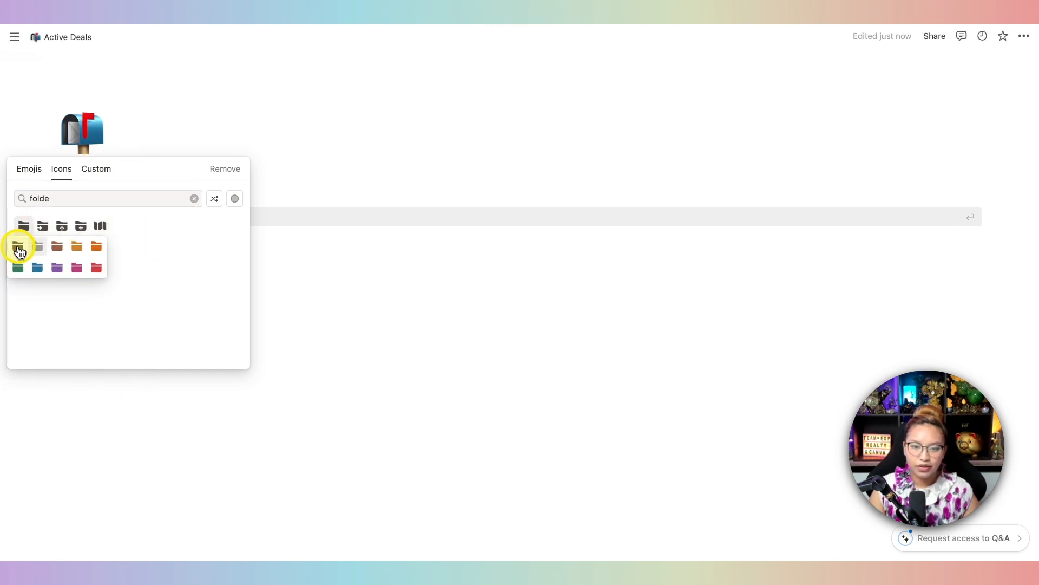
left_click(18, 258)
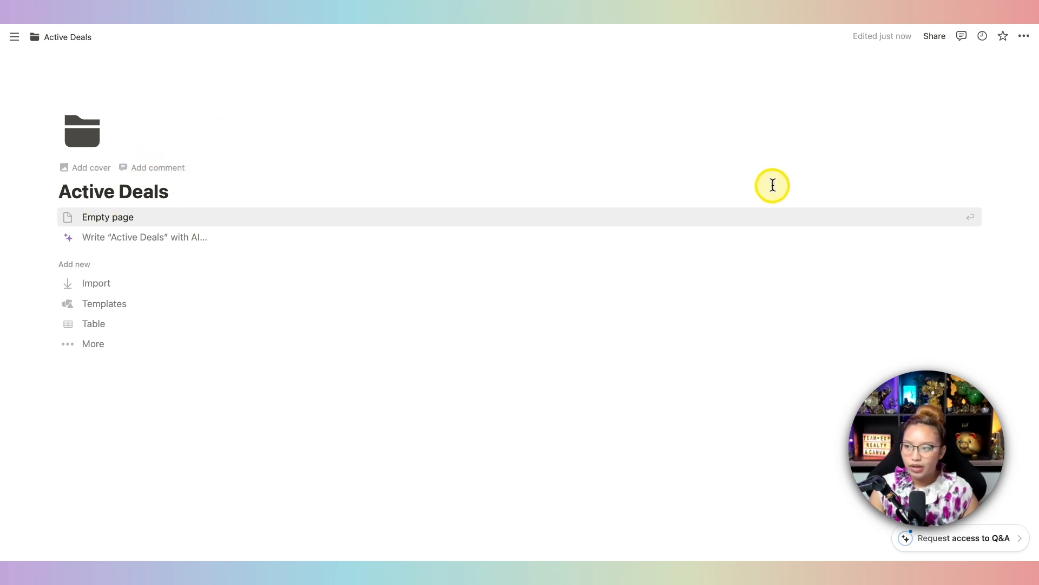
left_click(78, 169)
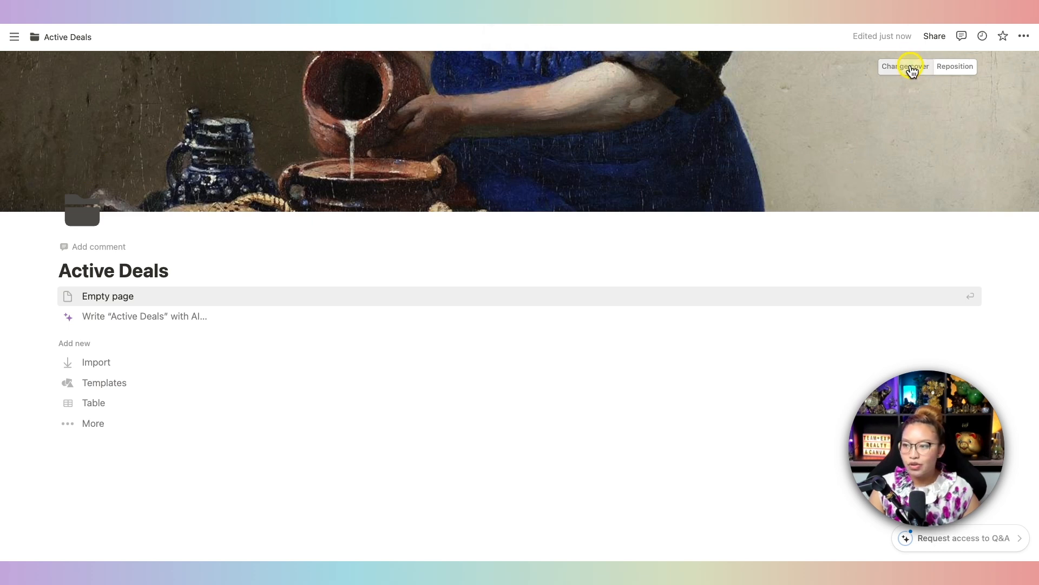
left_click(912, 71)
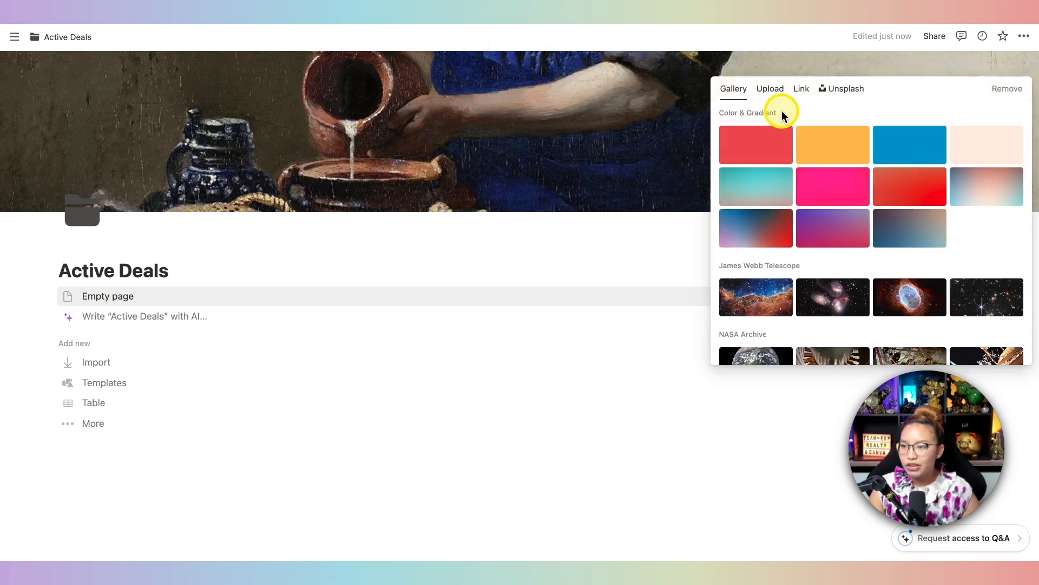
left_click(773, 93)
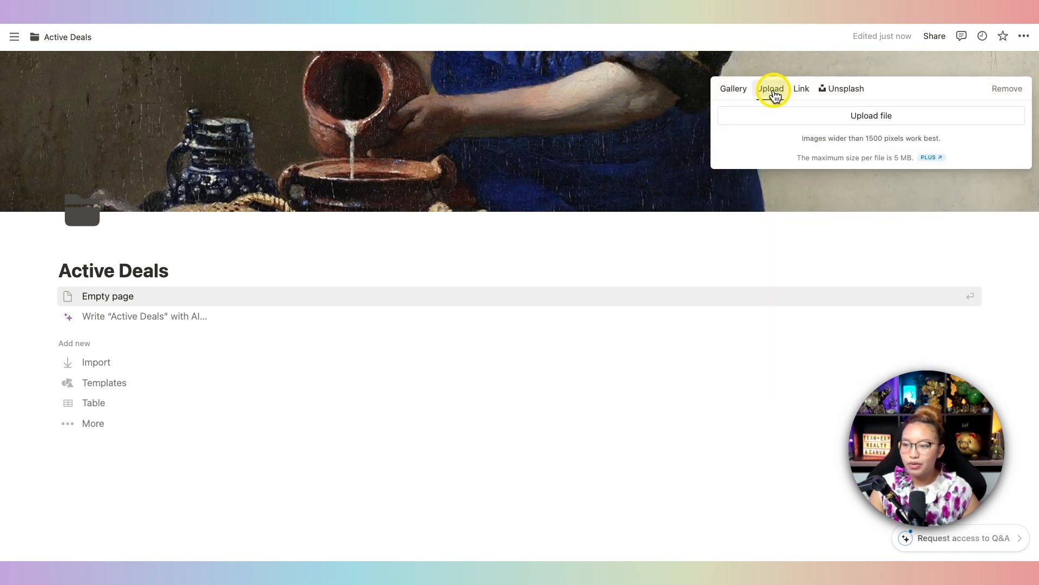
left_click(806, 97)
left_click(854, 94)
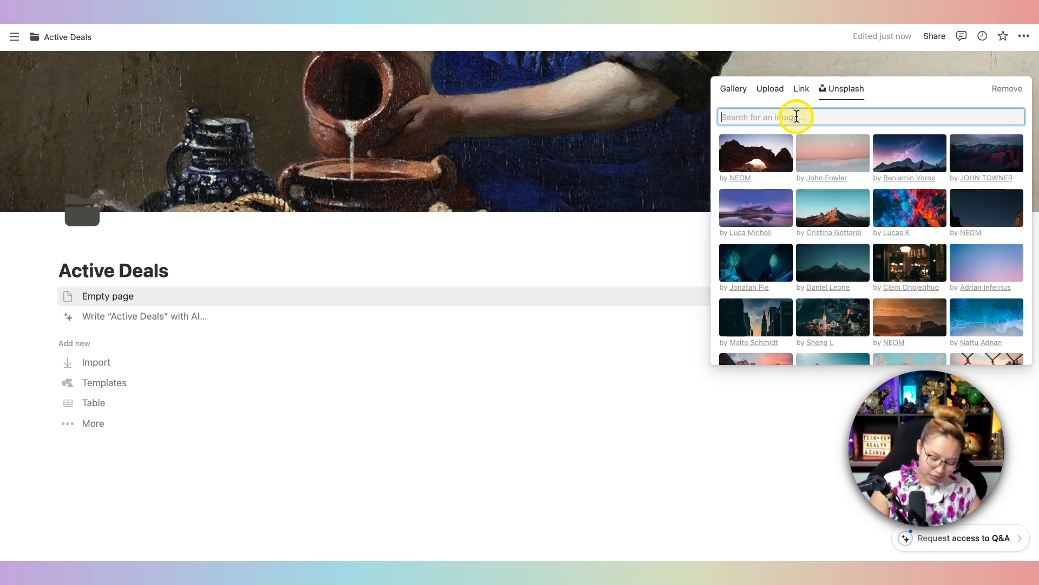
type("real estate")
key("Return")
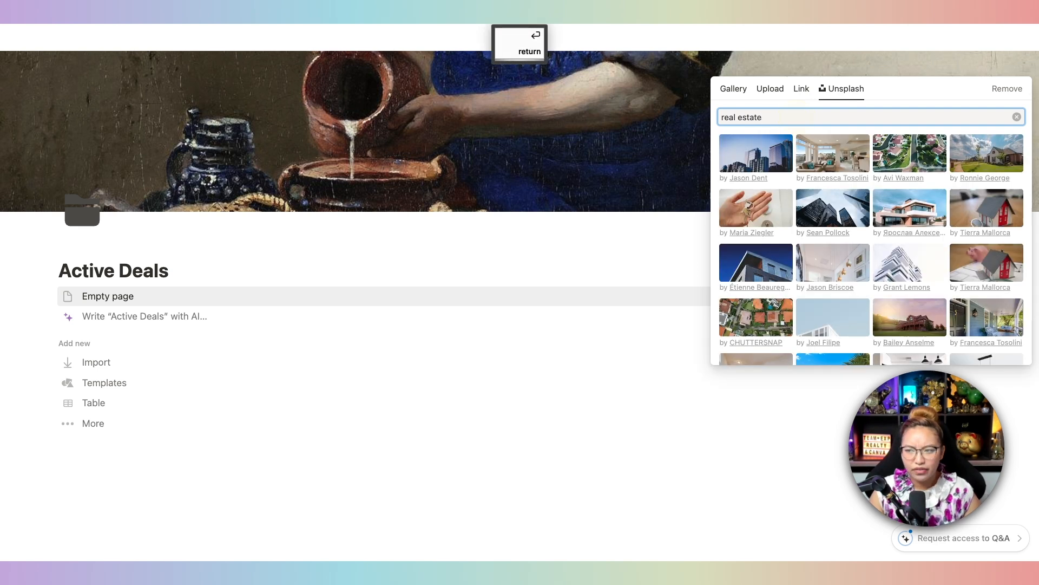
scroll(832, 222, "down", 5)
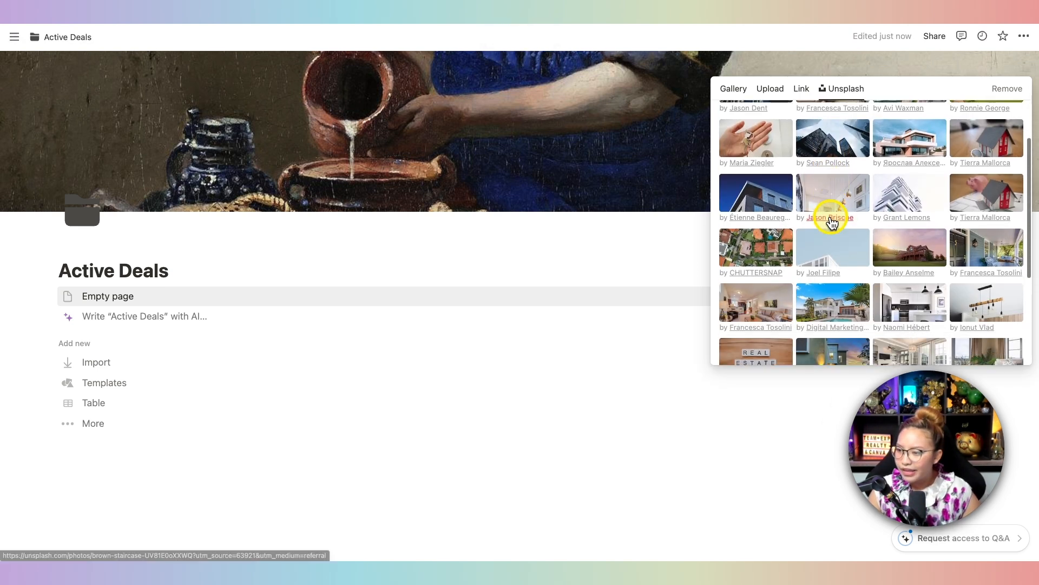
left_click(846, 260)
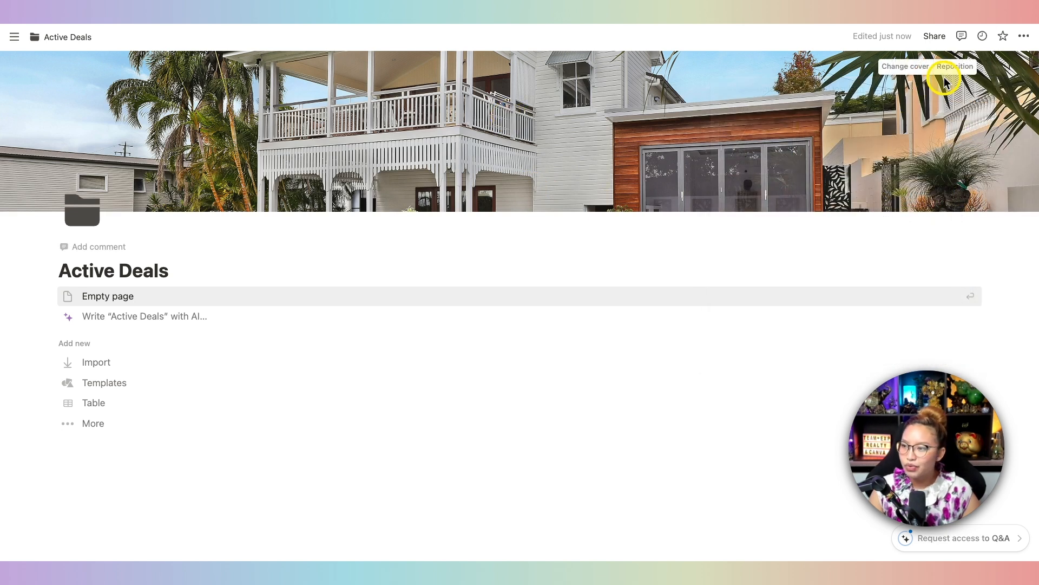
left_click(950, 68)
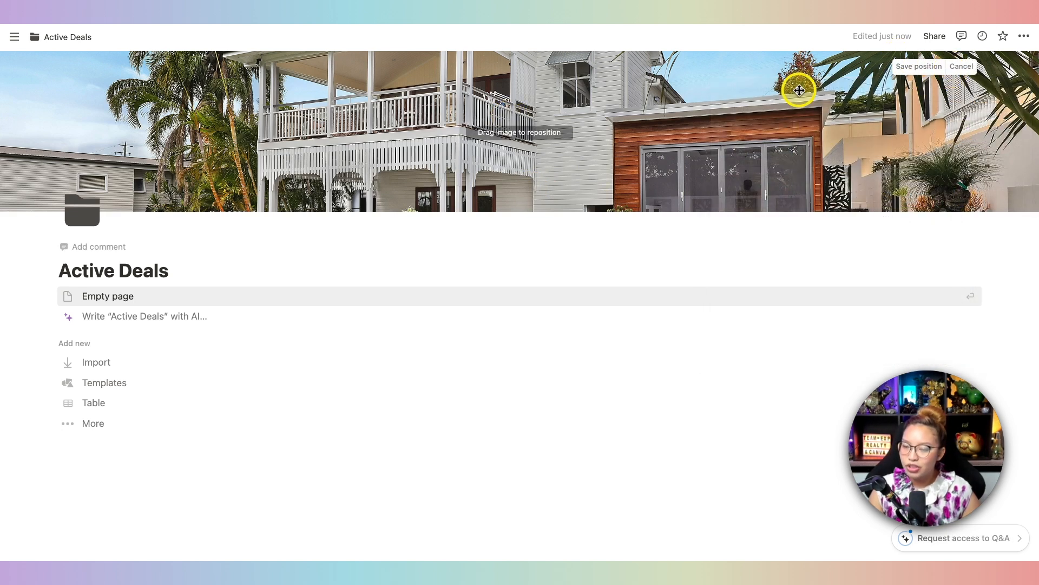
left_click_drag(800, 90, 764, 307)
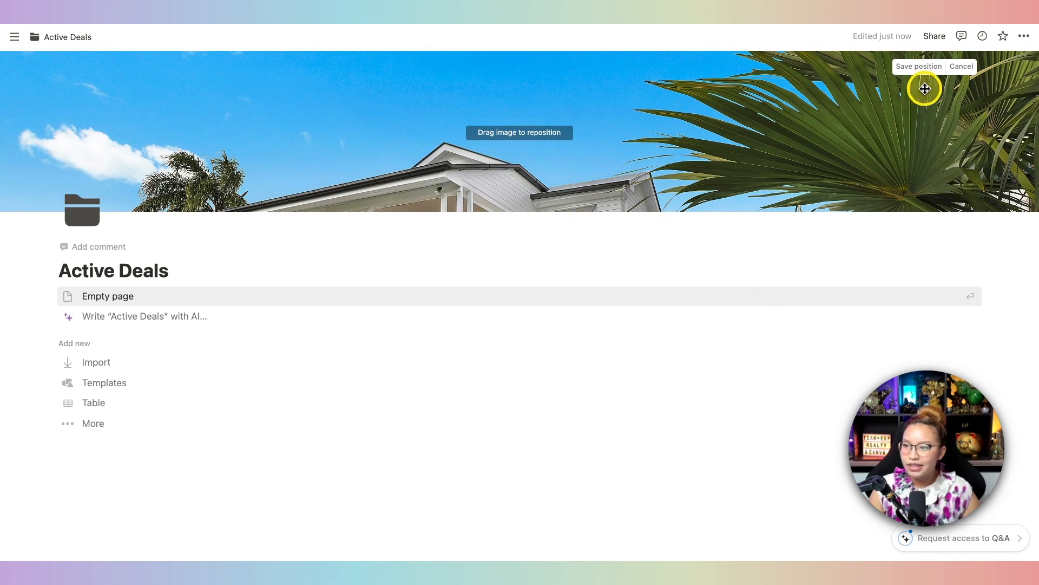
left_click(911, 66)
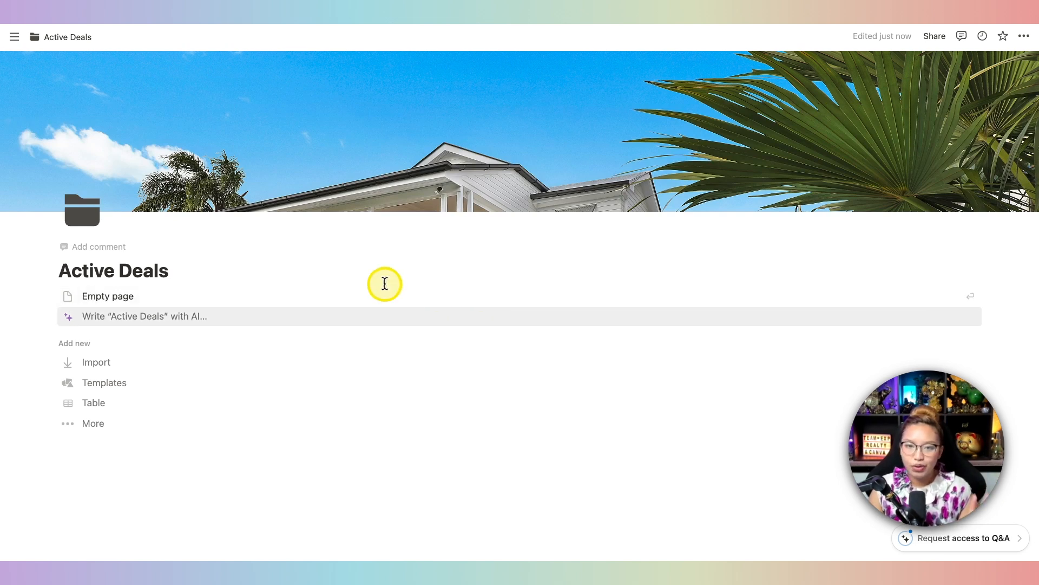
mouse_move(821, 119)
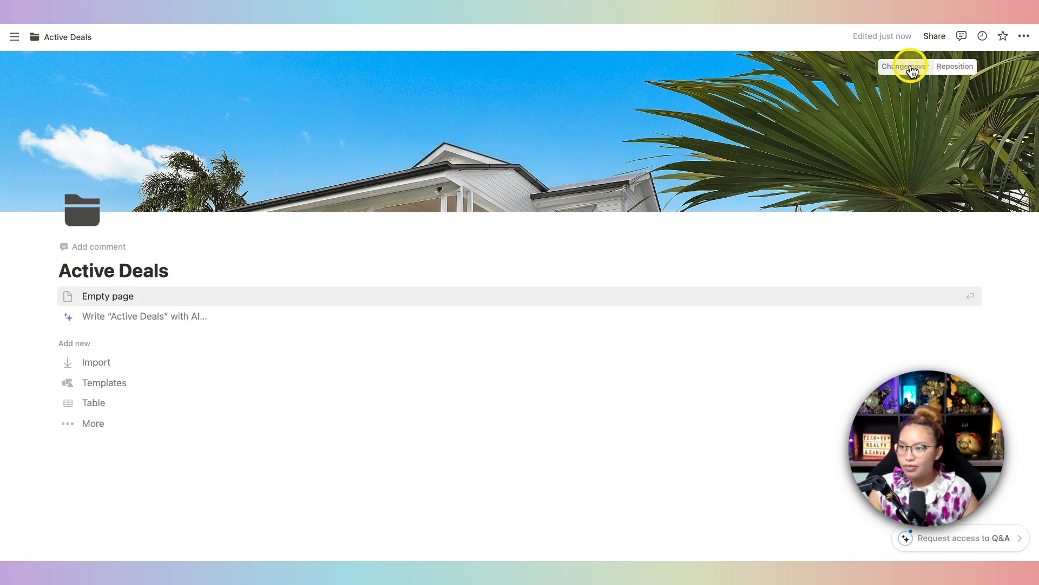
left_click(901, 72)
left_click(1012, 85)
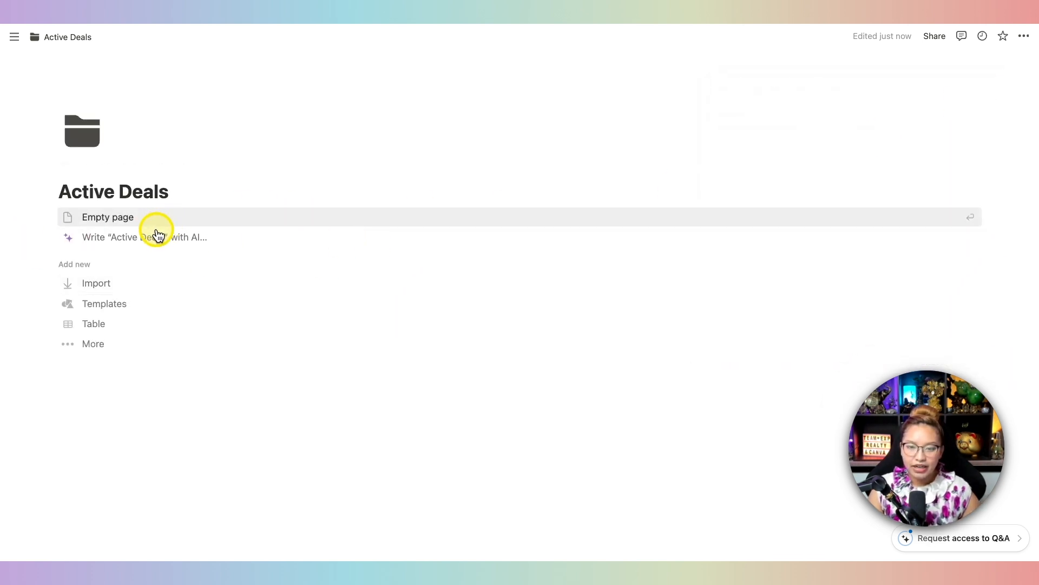
Start Active Deals as an empty page, browsing the block list without adding anything
key("fn")
key("fn")
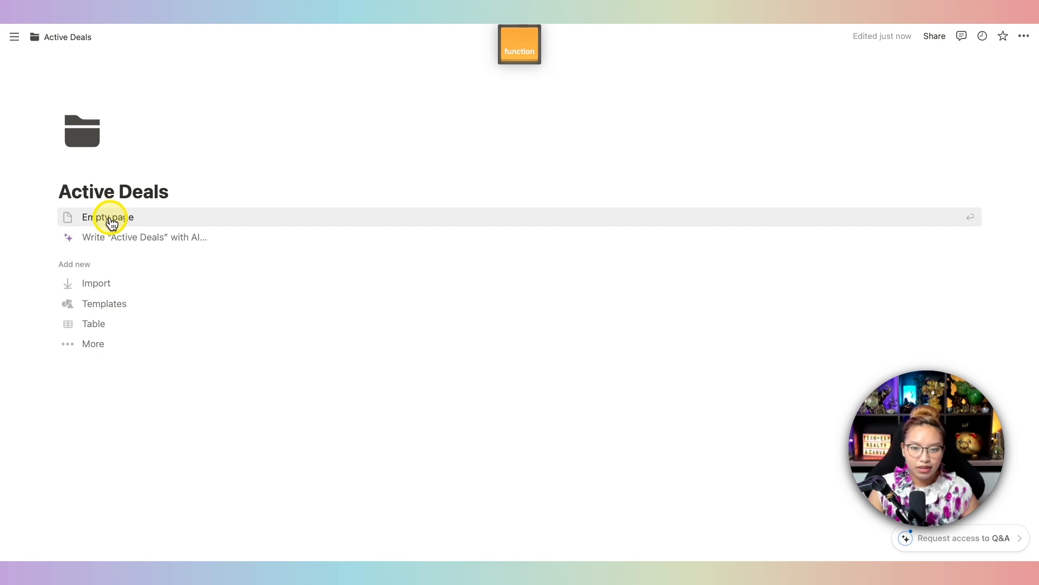
left_click(111, 222)
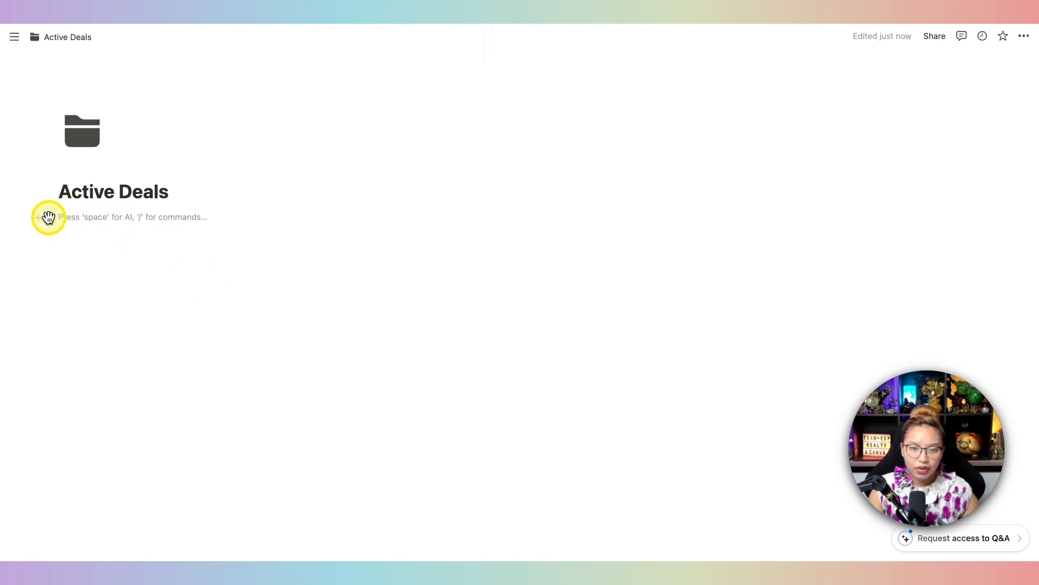
left_click(36, 217)
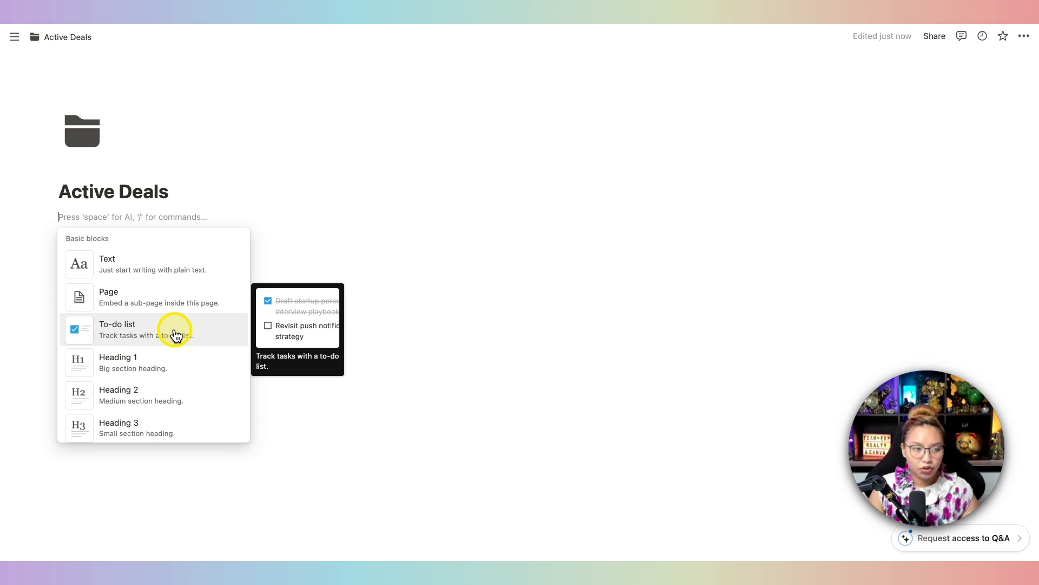
scroll(176, 334, "down", 10)
scroll(176, 334, "down", 8)
scroll(176, 335, "up", 6)
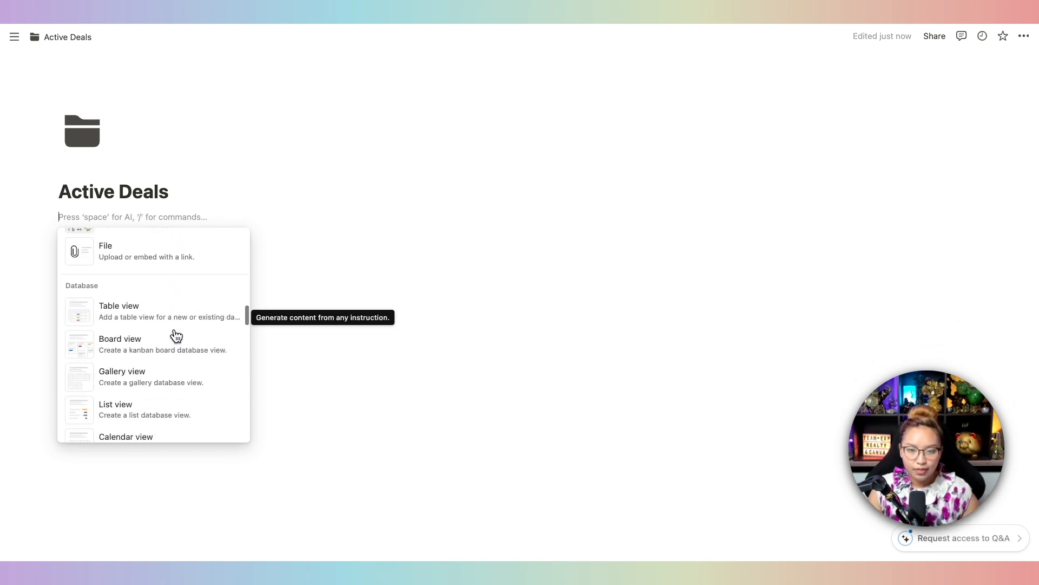
scroll(176, 336, "up", 8)
left_click(76, 216)
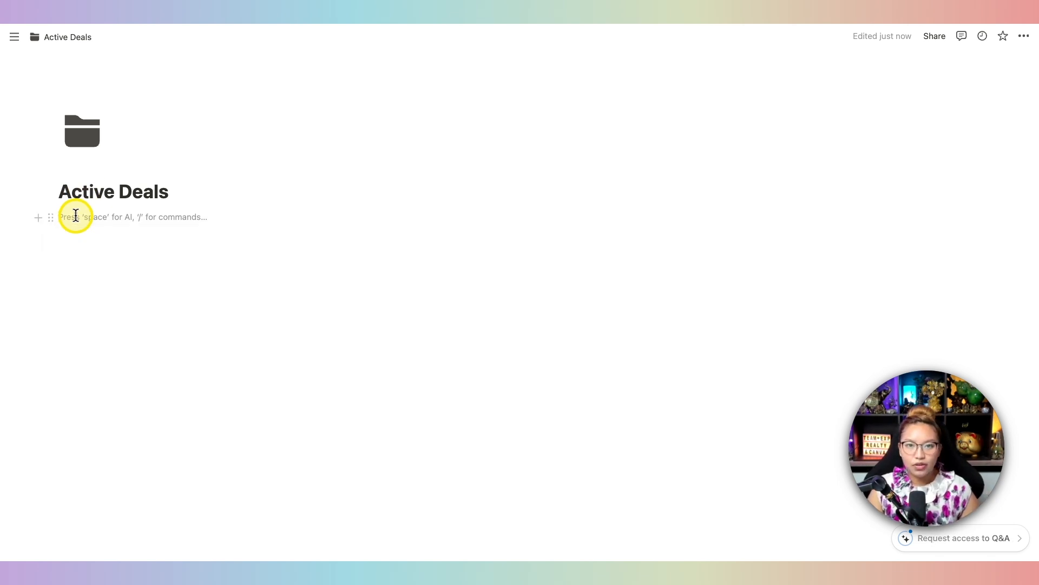
Add a full-page database with the /da slash command, undoing an accidental inline database
type("/")
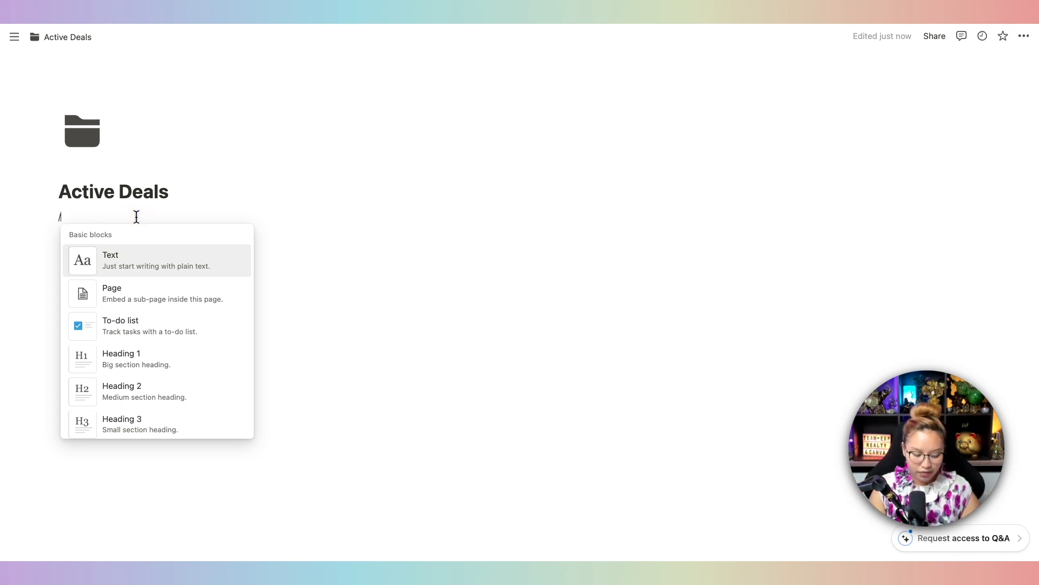
type("dat")
mouse_move(149, 250)
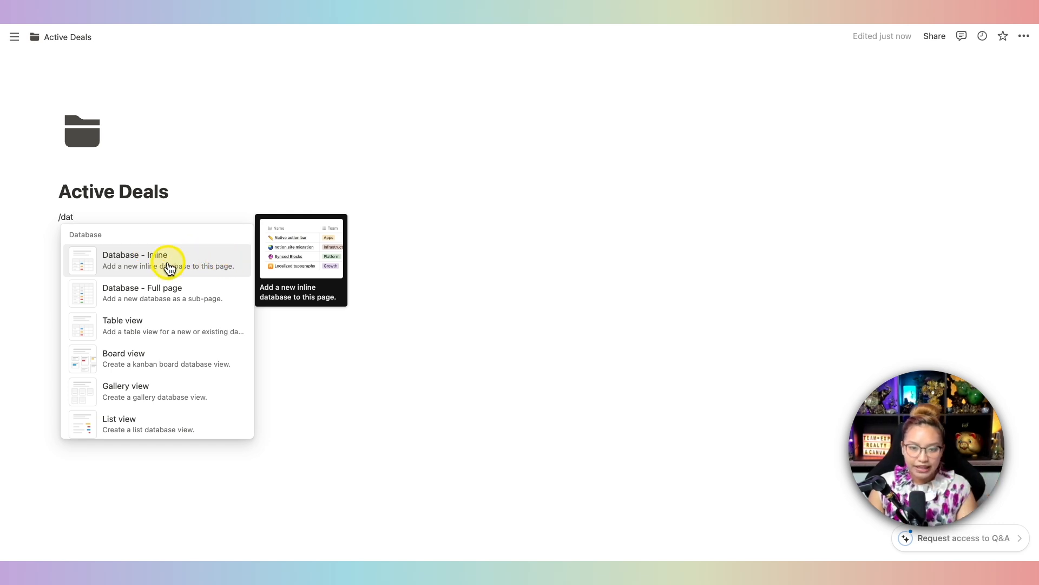
left_click(170, 267)
key("super+z")
left_click(82, 216)
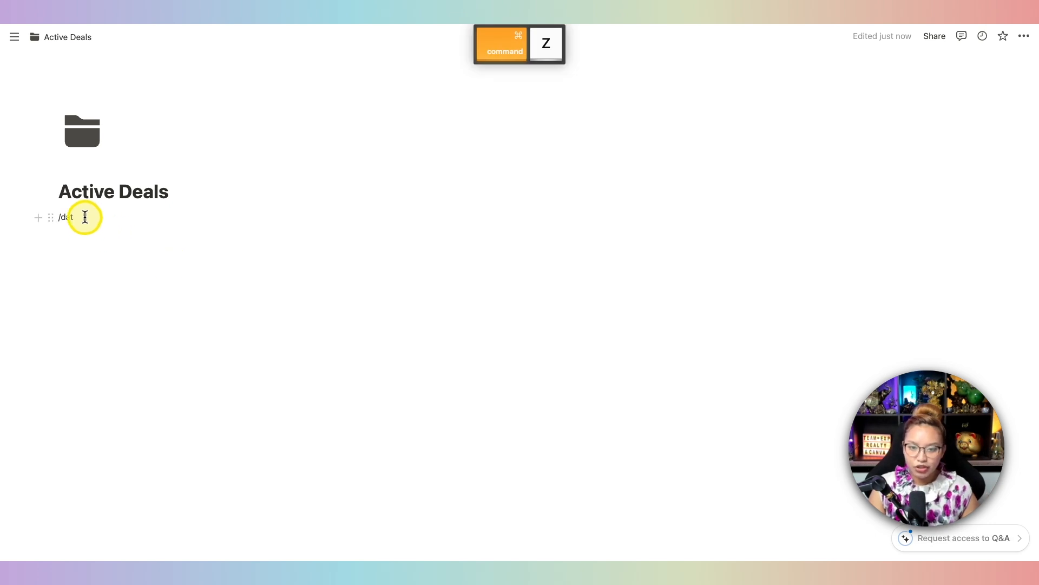
type("a")
key("BackSpace")
key("BackSpace")
key("BackSpace")
key("BackSpace")
key("BackSpace")
type("/da")
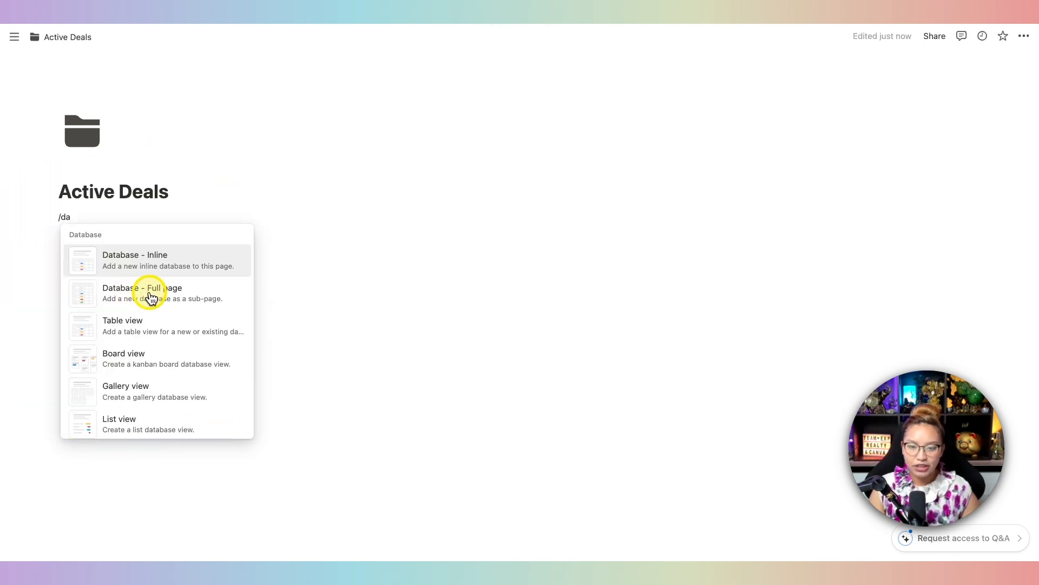
left_click(151, 298)
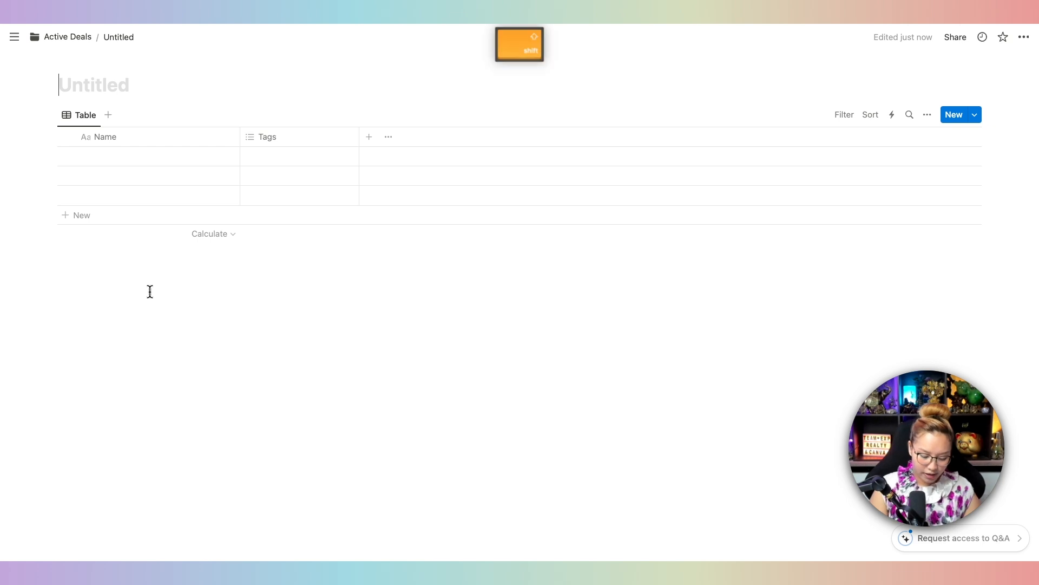
Name the new database 'Active Clients'
type("CLien")
key("BackSpace")
key("BackSpace")
key("BackSpace")
key("BackSpace")
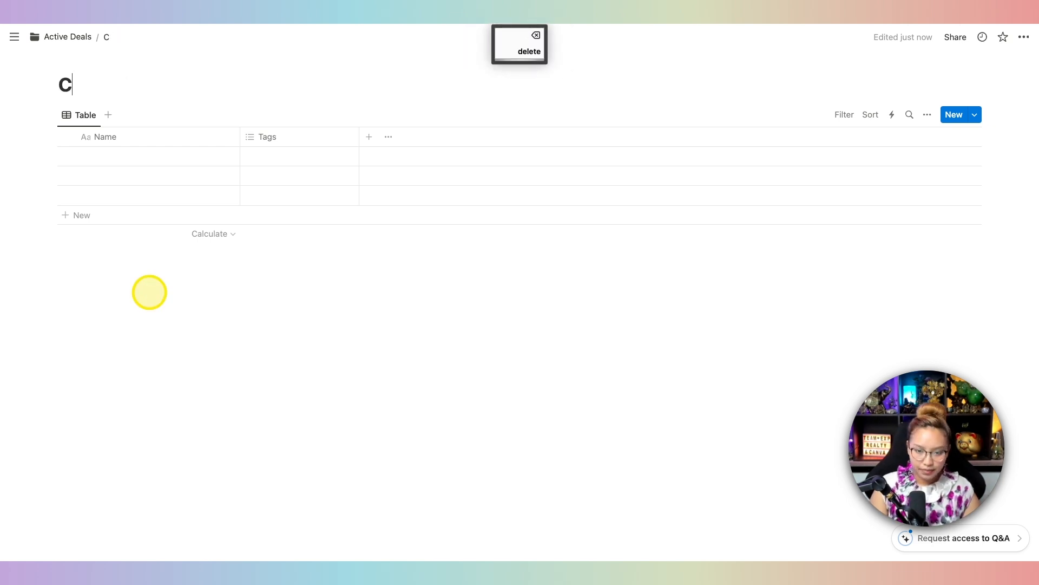
key("BackSpace")
type("Actove")
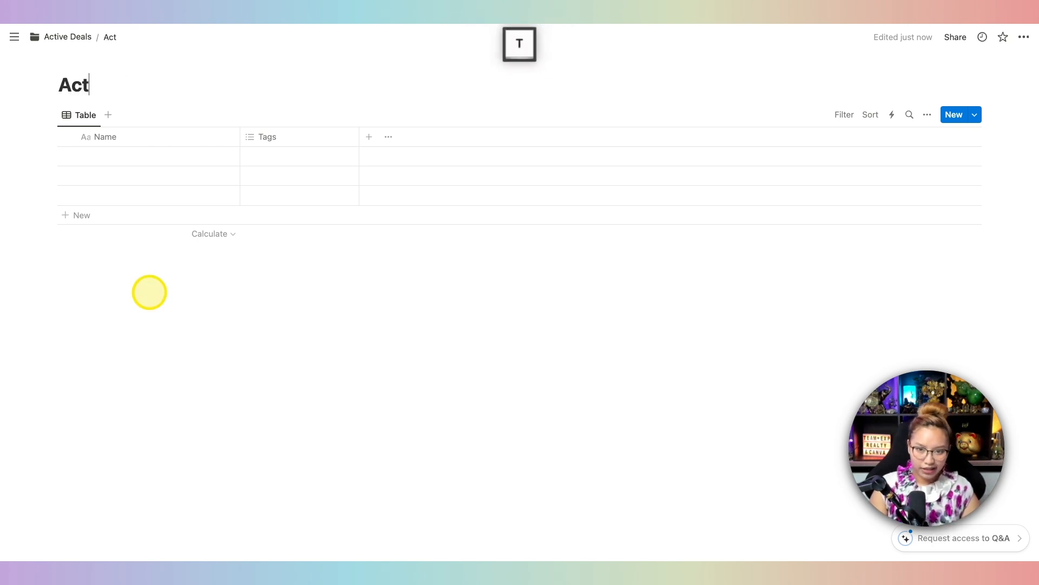
key("BackSpace")
key("BackSpace")
key("BackSpace")
type("iv")
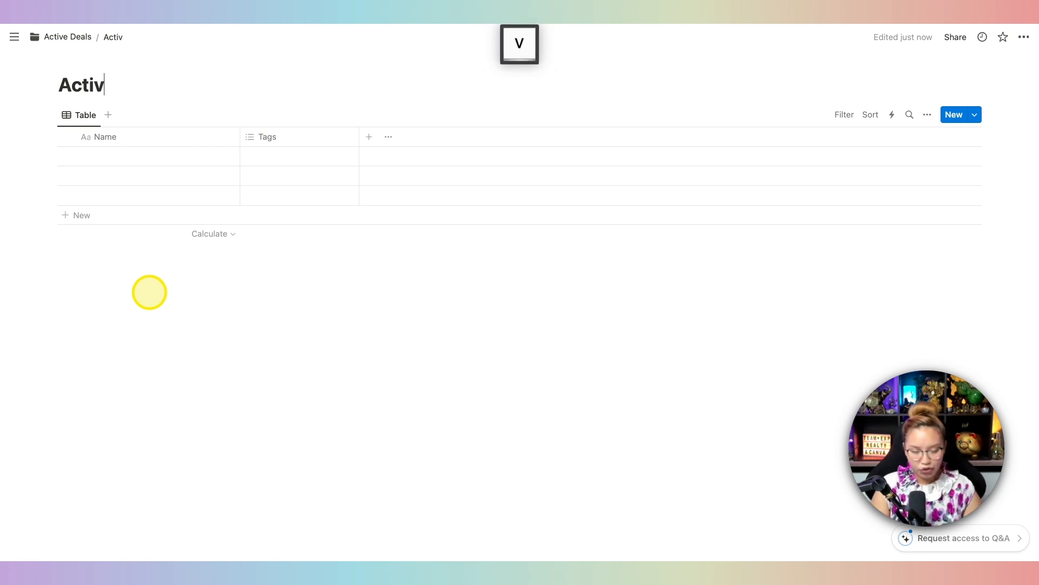
type("e Clients")
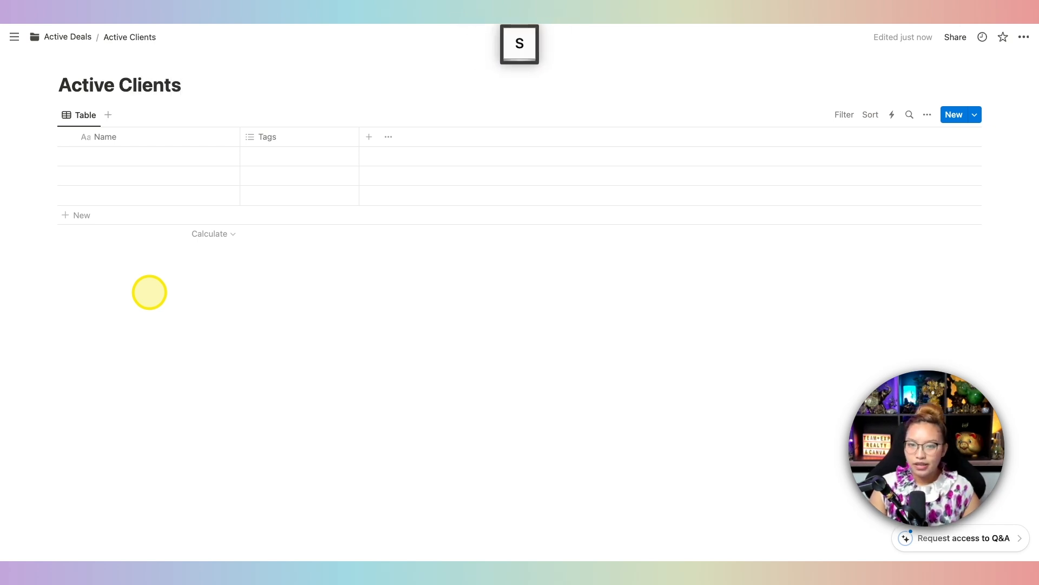
key("Return")
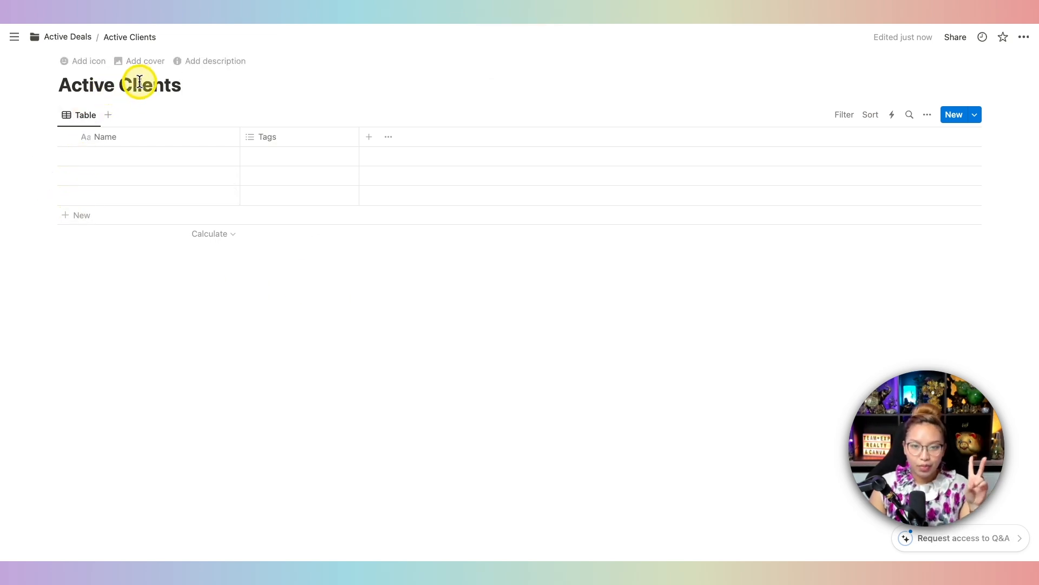
Return to the Active Deals parent page via the breadcrumb
key("fn")
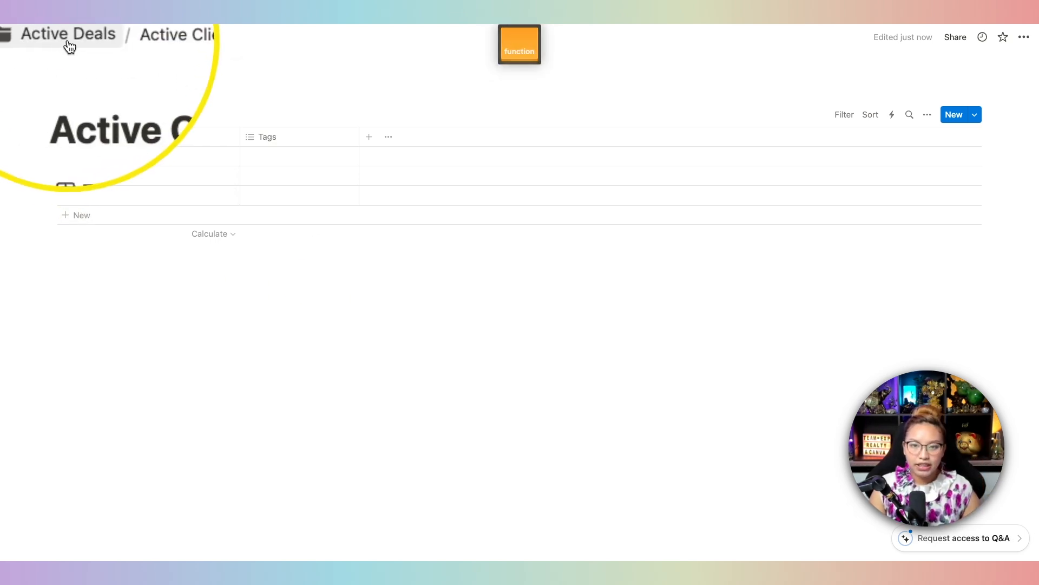
left_click(71, 41)
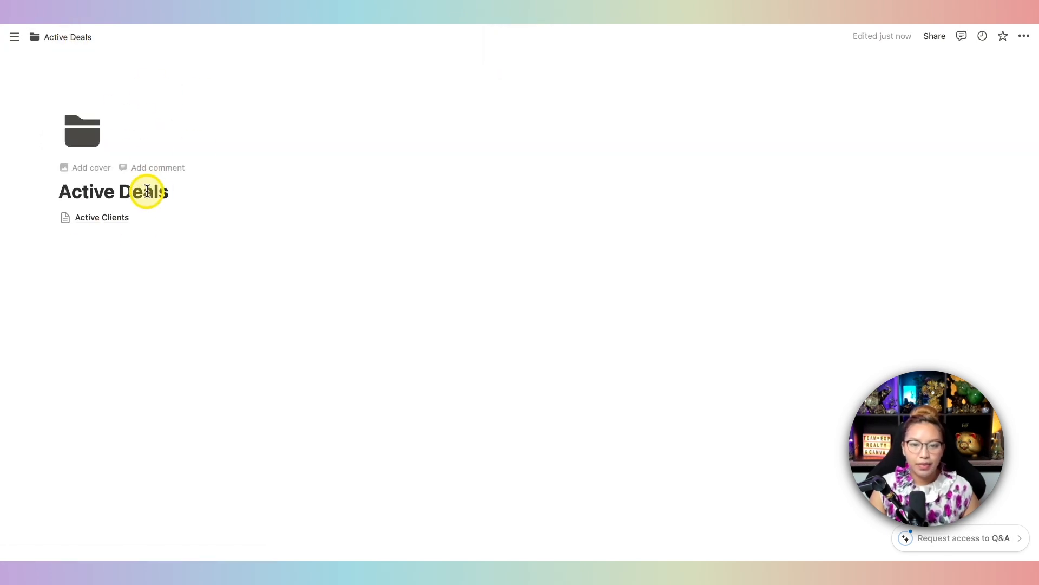
key("fn")
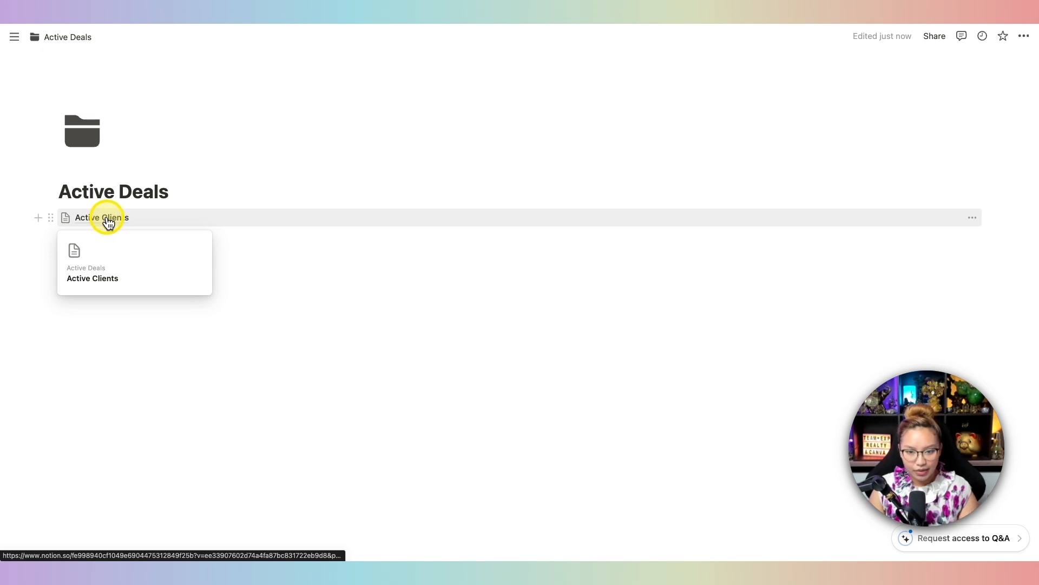
mouse_move(107, 220)
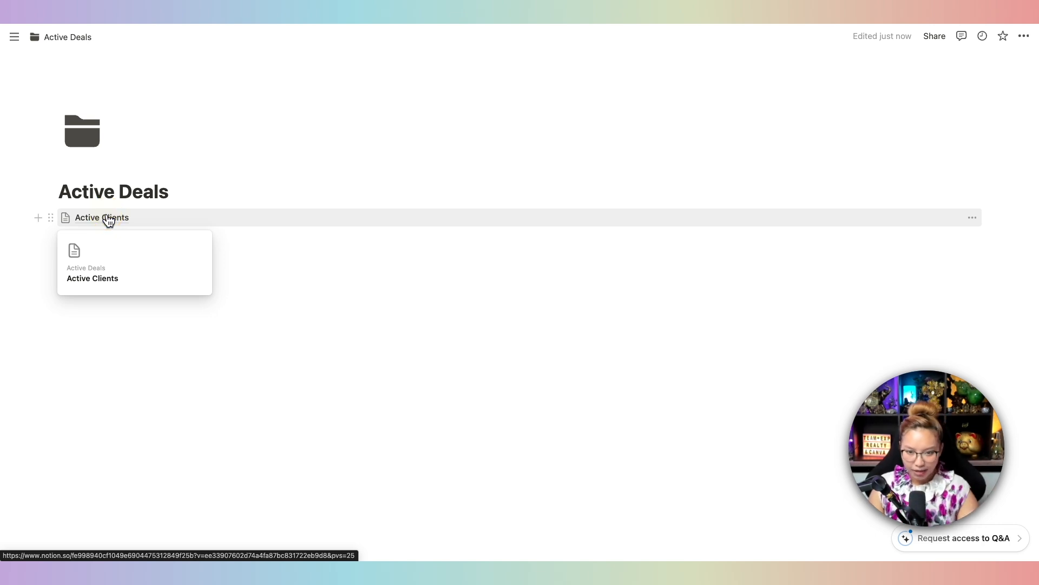
Open Active Clients and set its icon to the dark three-person group icon from a 'peopl' search
left_click(108, 218)
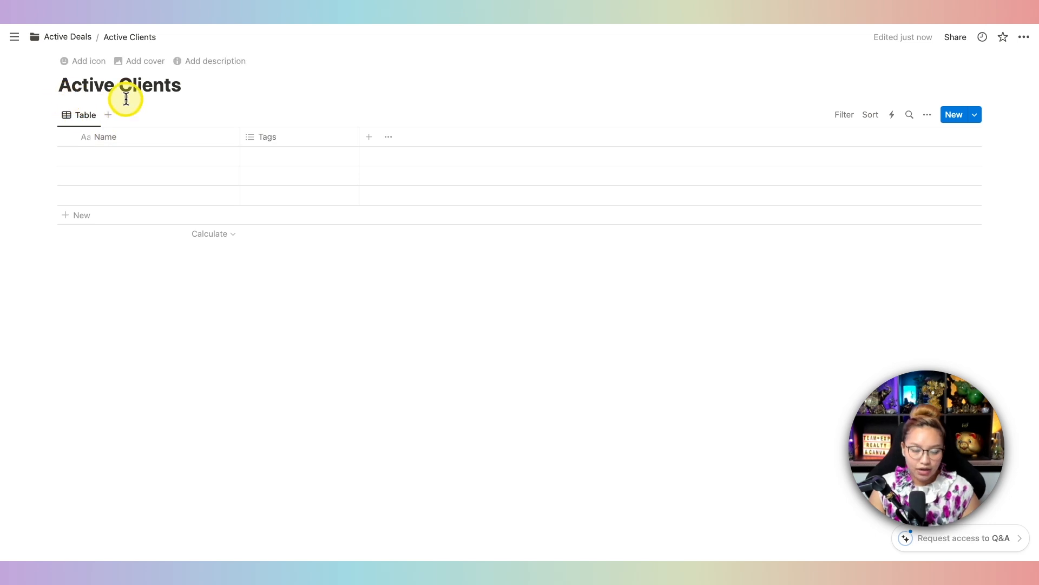
left_click(88, 62)
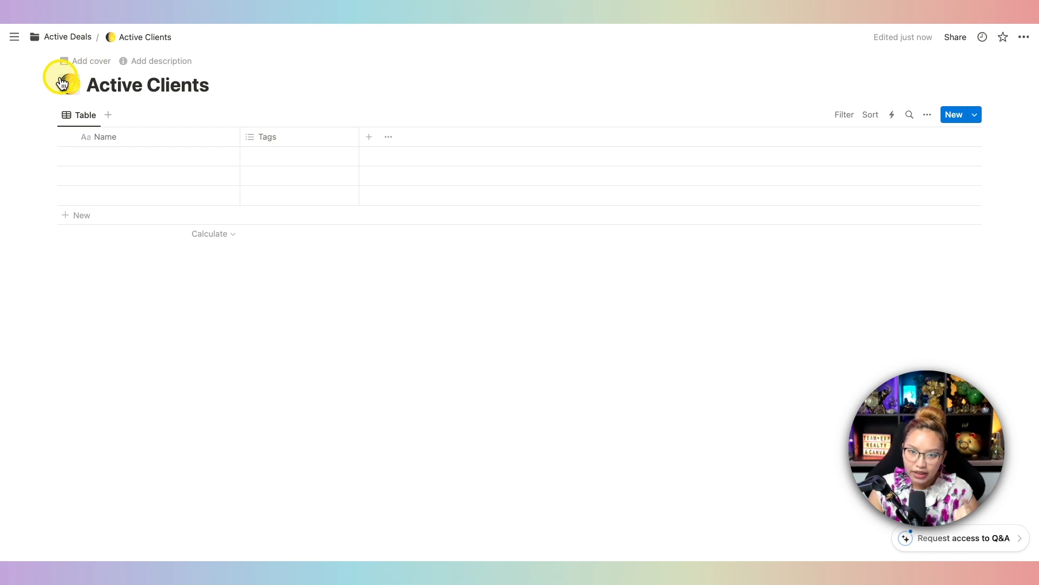
left_click(69, 87)
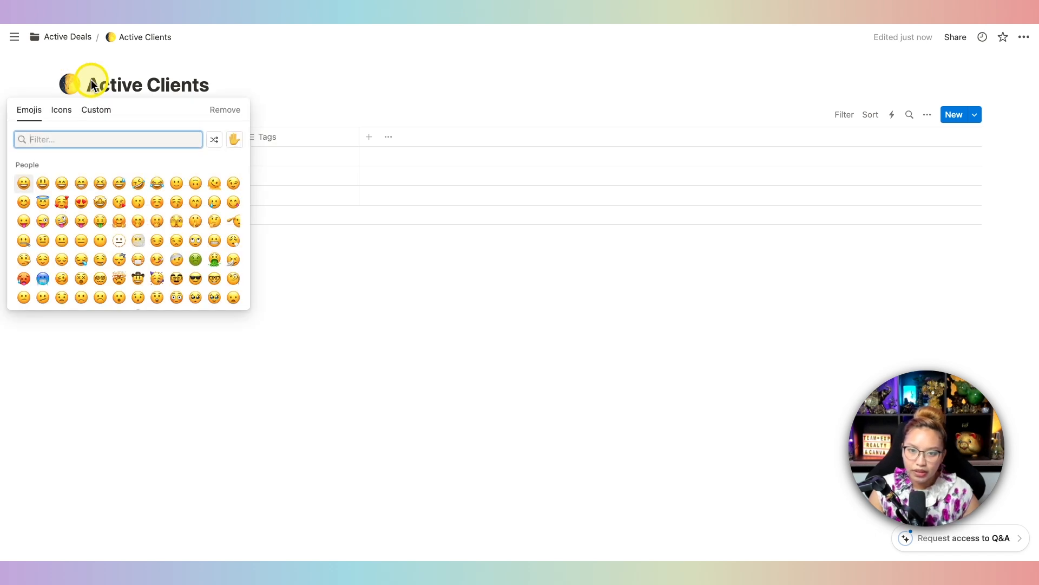
left_click(62, 112)
type("peopl")
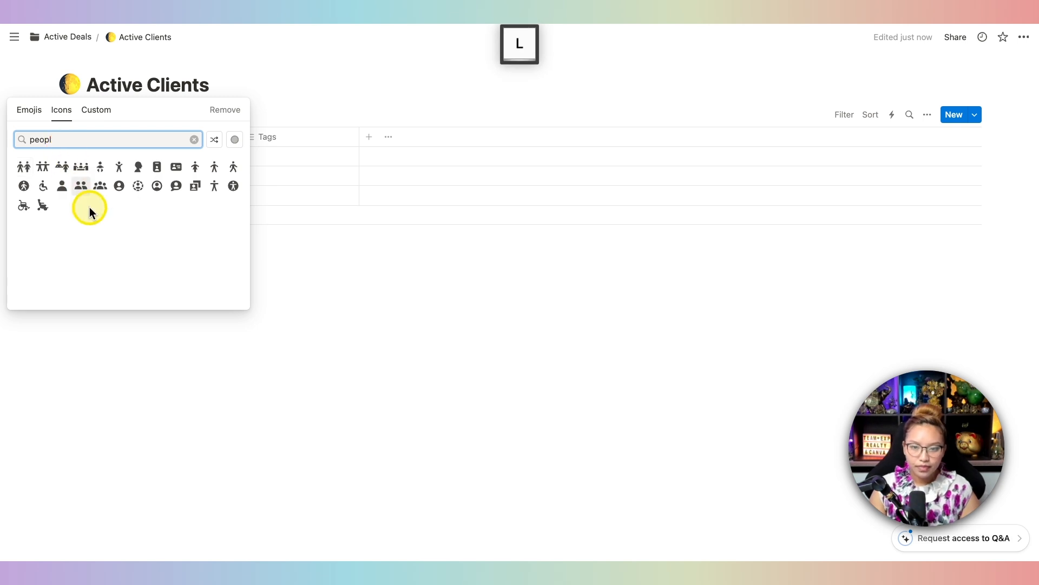
left_click(100, 185)
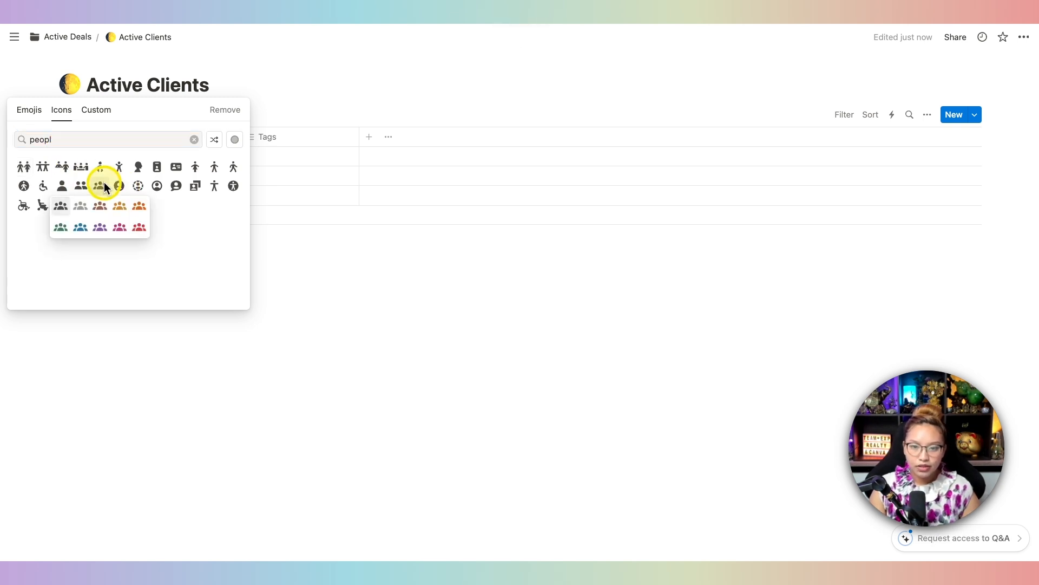
left_click(61, 207)
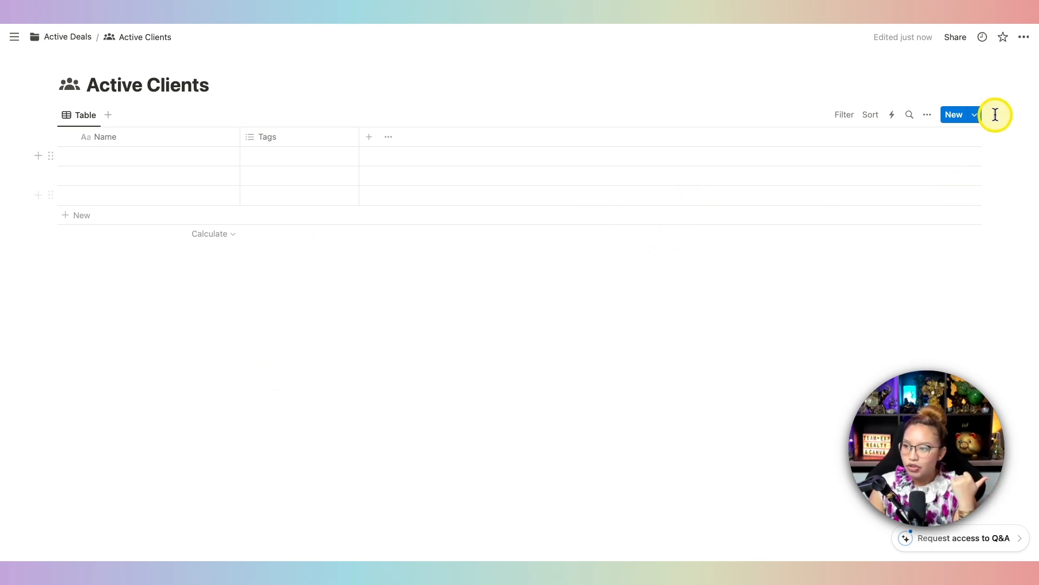
Add a new Untitled entry to the Active Clients table and expand it to a full page
left_click(952, 116)
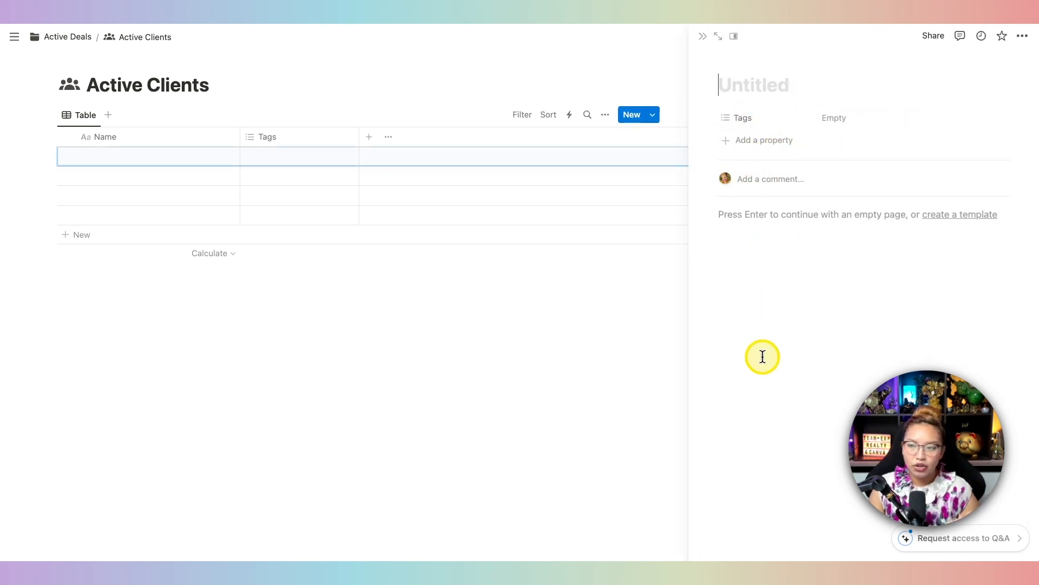
left_click(719, 36)
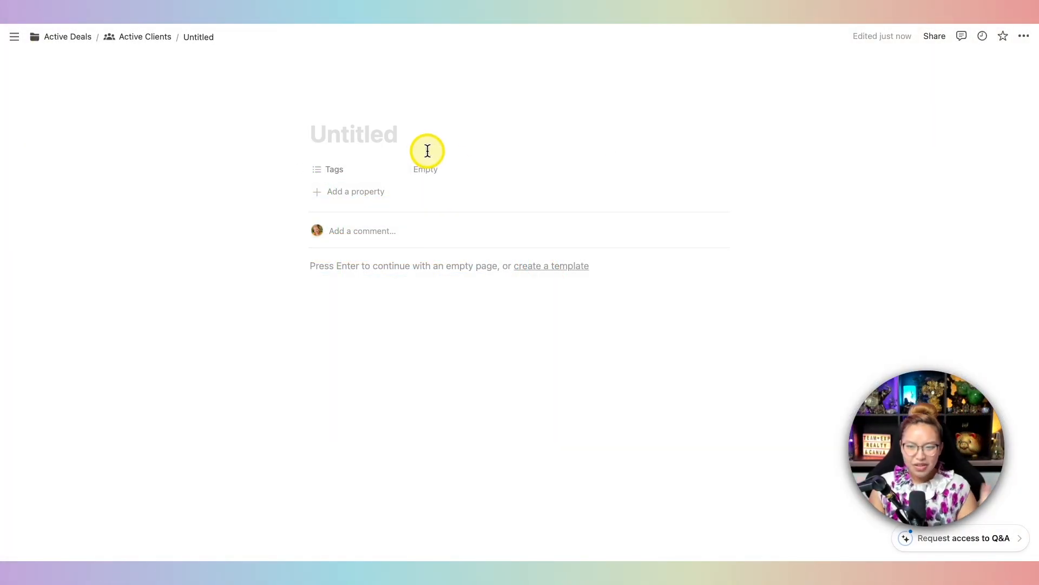
key("fn")
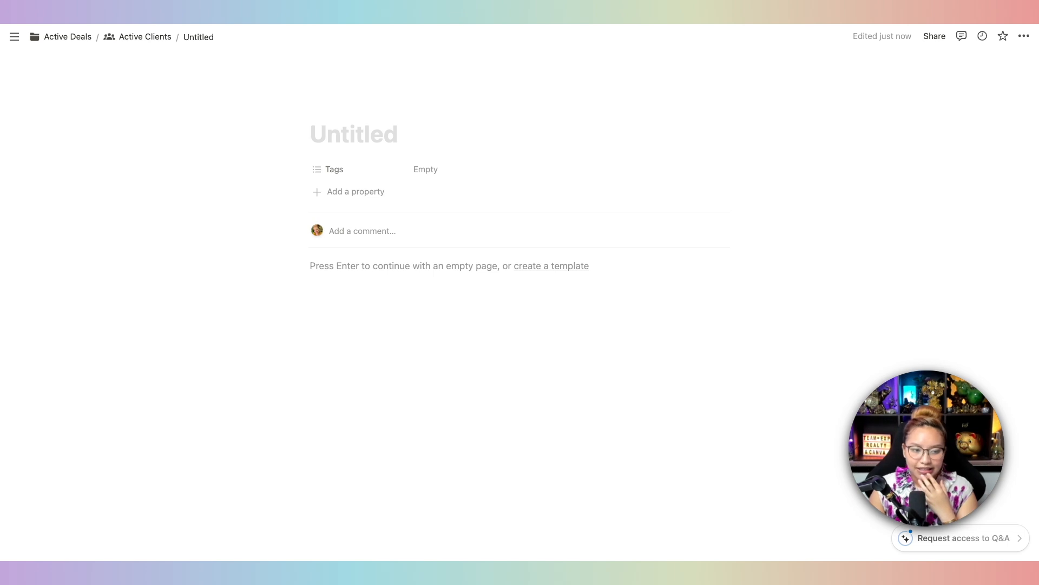
Rename the Tags property to Client Type
left_click(332, 170)
left_click(376, 172)
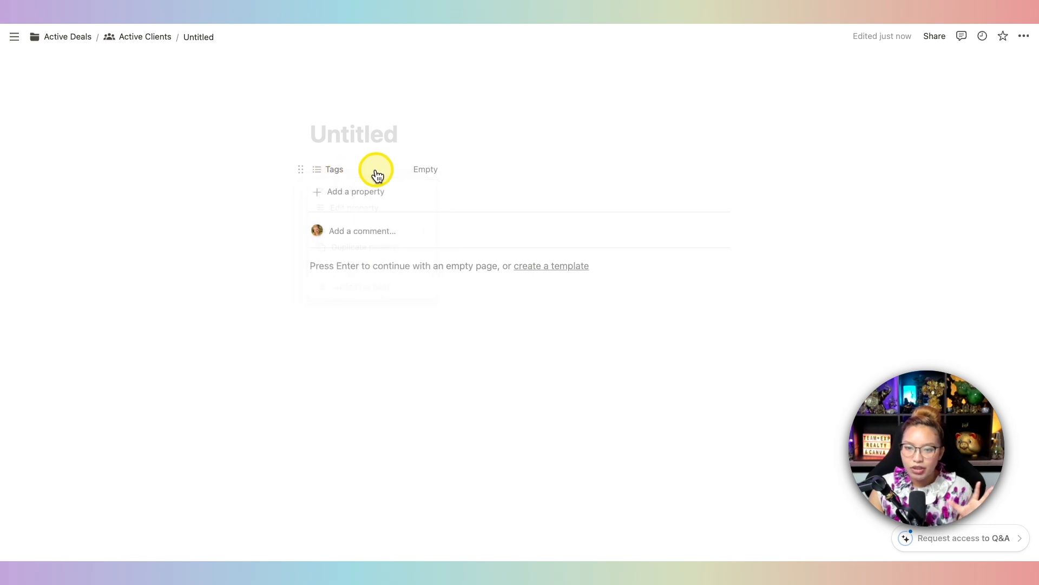
left_click(332, 169)
left_click(351, 194)
key("BackSpace")
key("BackSpace")
key("BackSpace")
key("BackSpace")
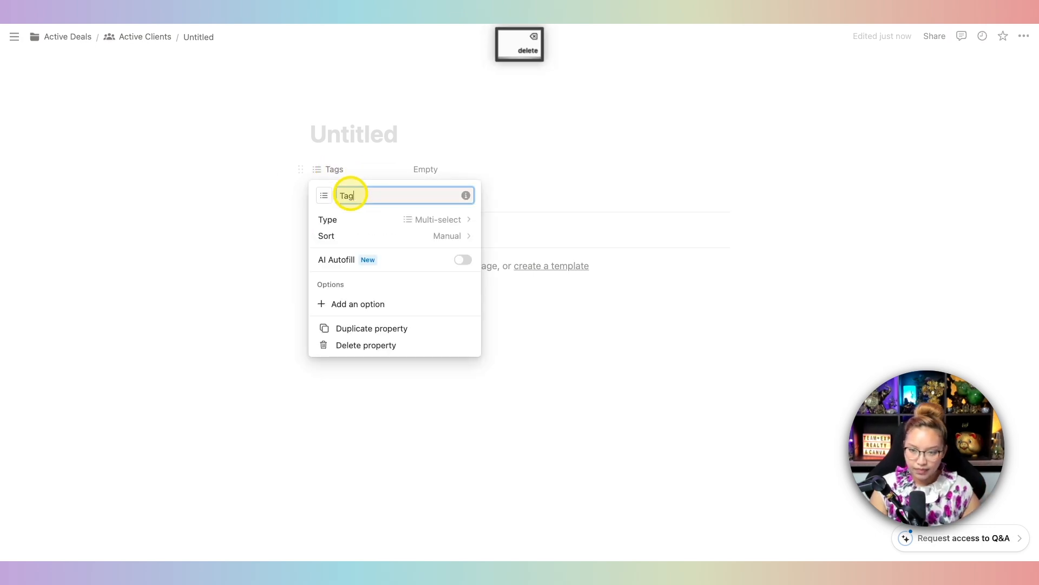
type("Client Tyoe")
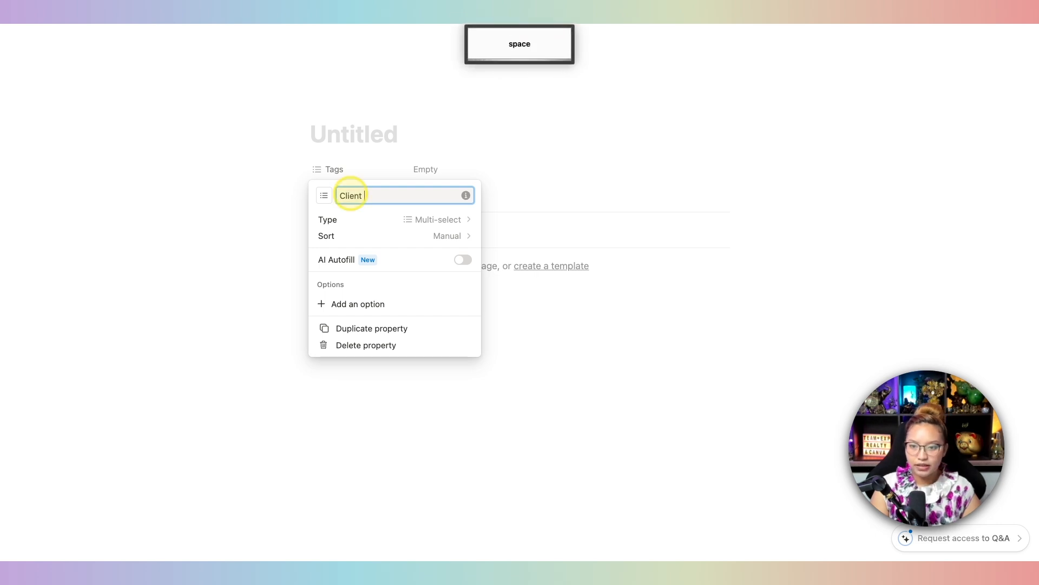
key("BackSpace")
key("BackSpace")
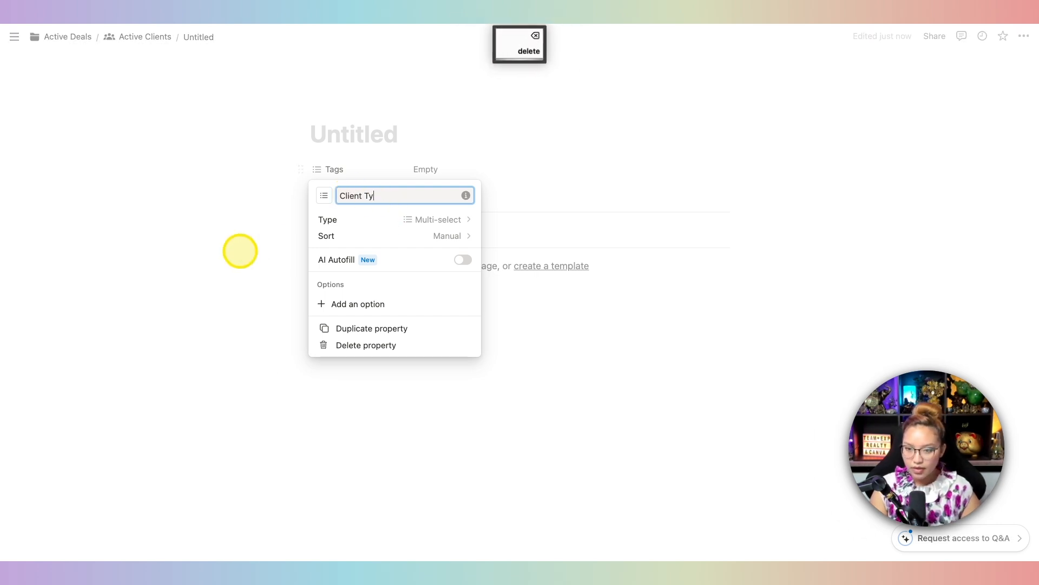
type("pe")
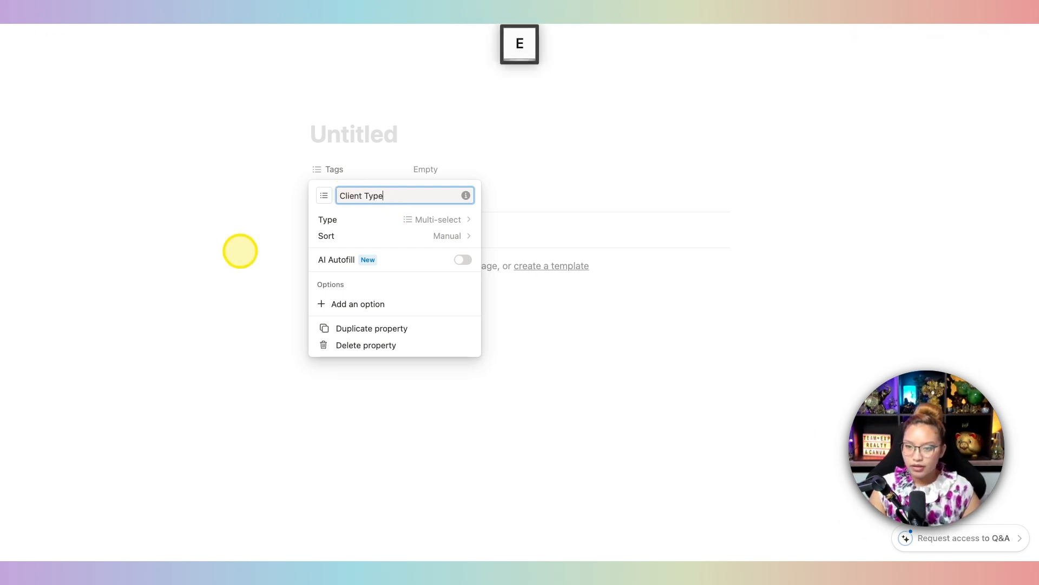
left_click(431, 173)
Create Client Type options Buyer, Seller, First time home buyer, Investor and Out-town buyer
left_click(442, 169)
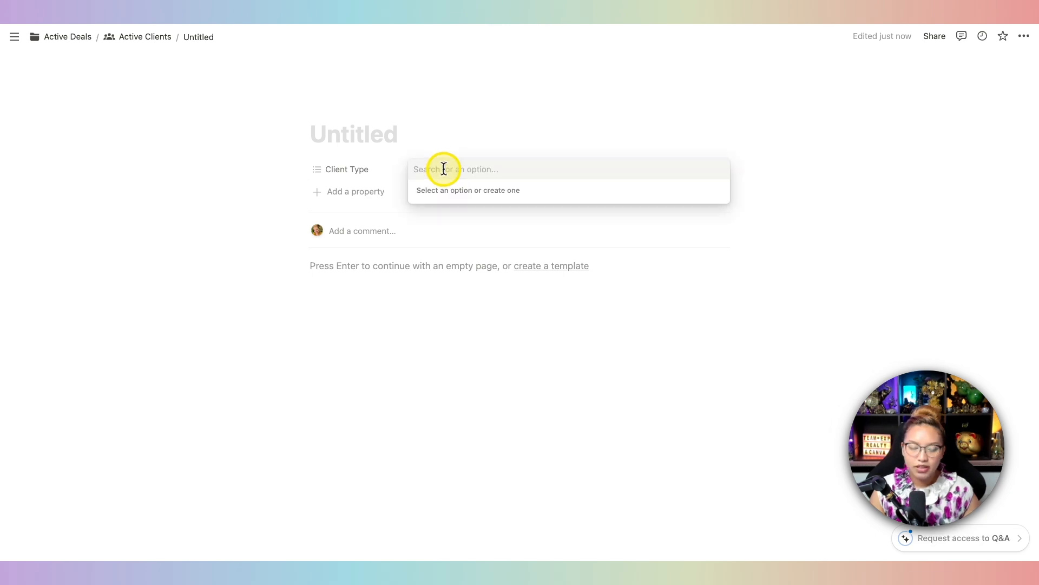
type("Buyer")
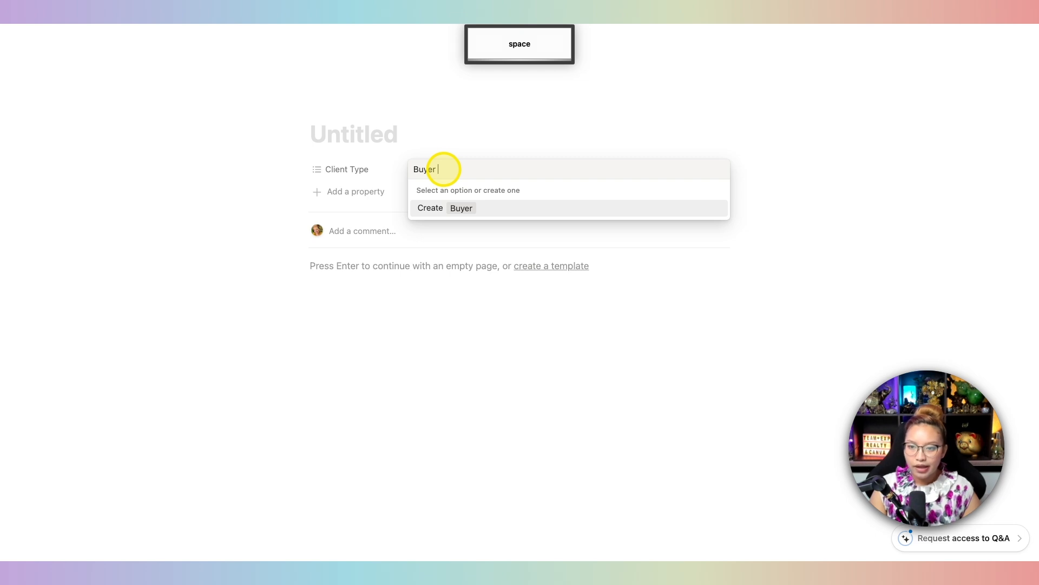
left_click(437, 213)
type("Seller")
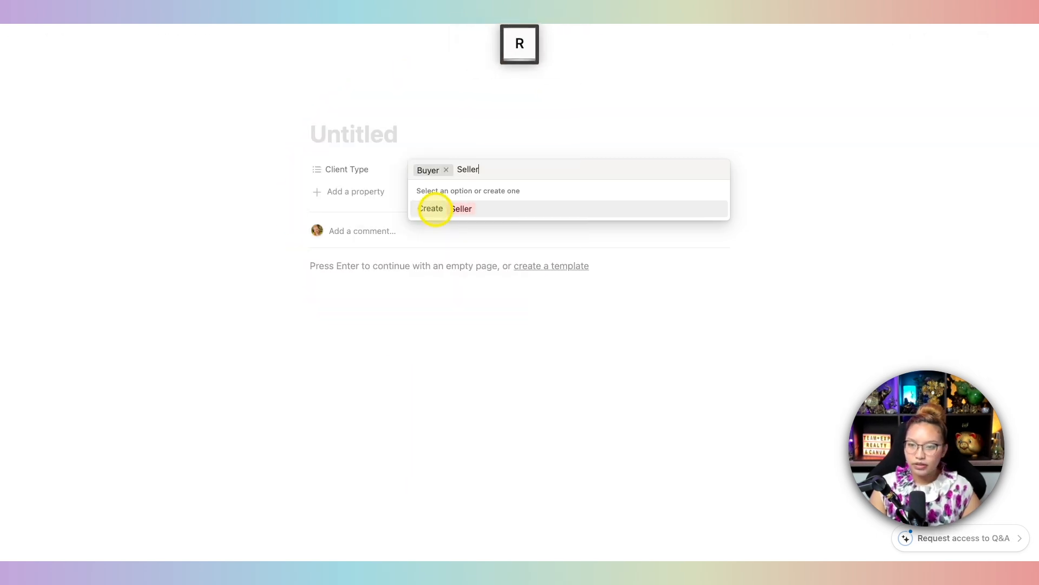
left_click(433, 209)
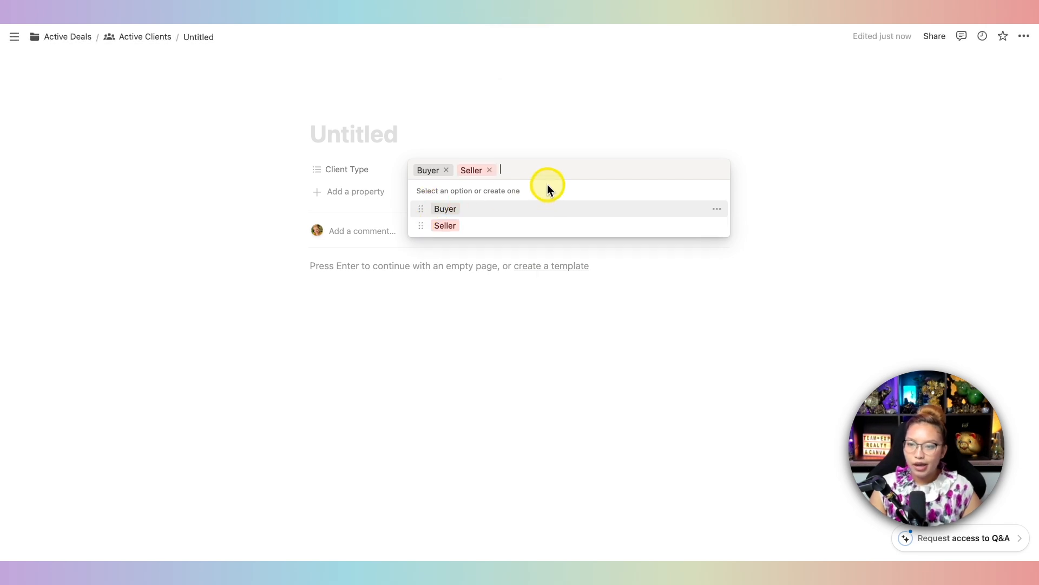
type("First ")
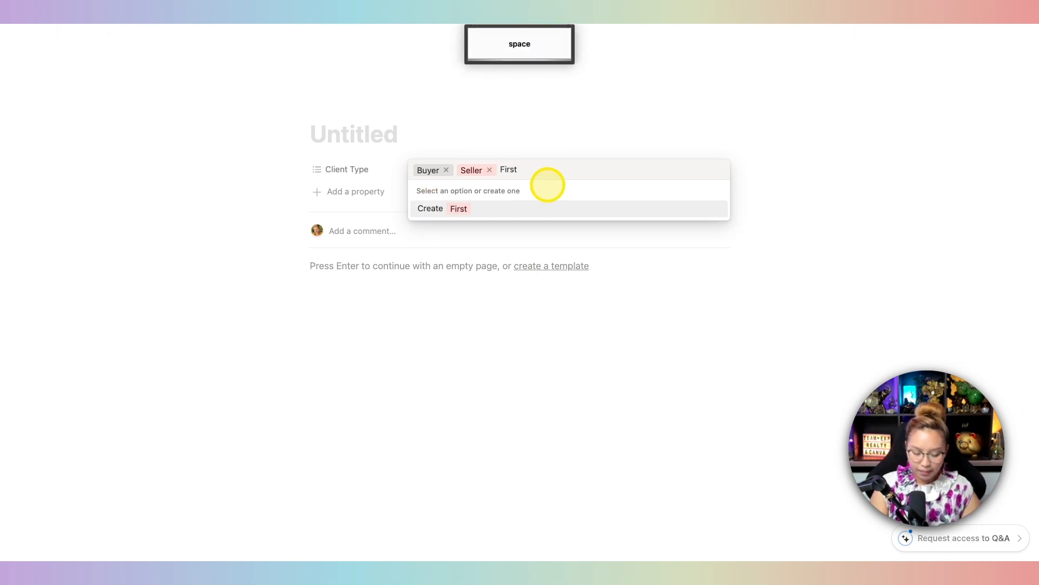
type("time home ")
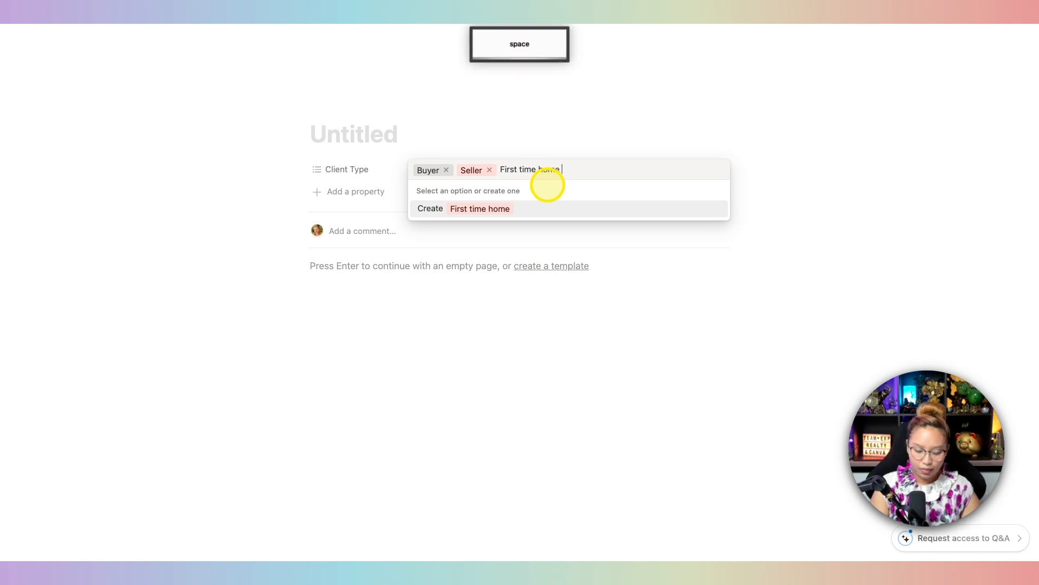
type("buyer")
left_click(441, 209)
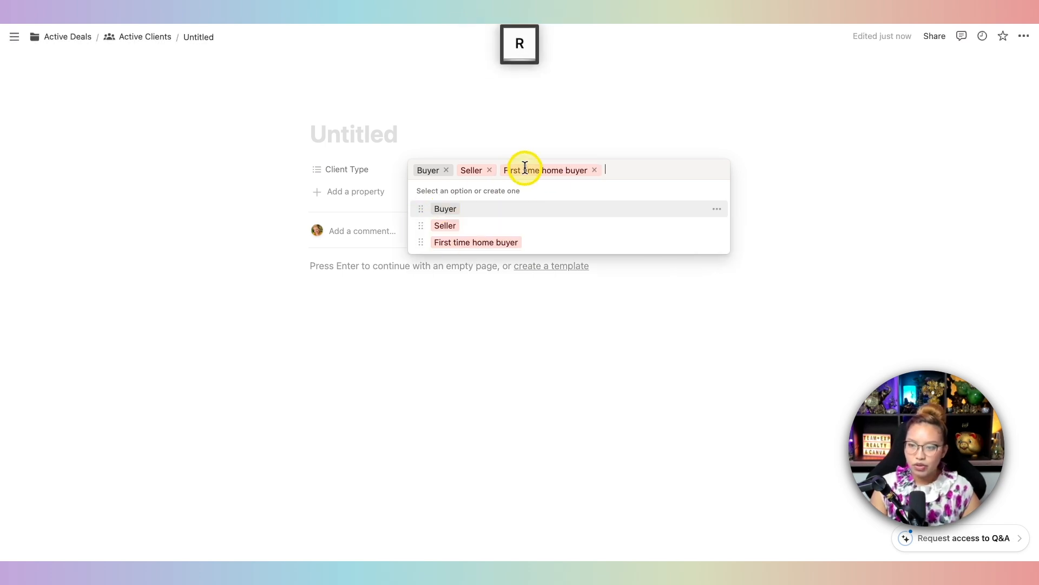
type("Invester")
key("BackSpace")
key("BackSpace")
type("or")
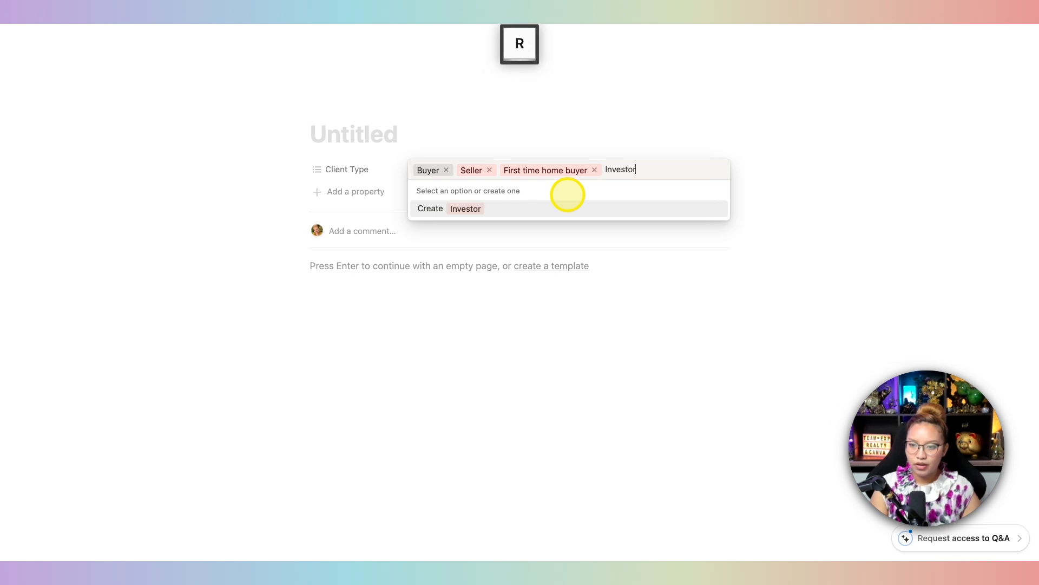
left_click(430, 216)
type("Out")
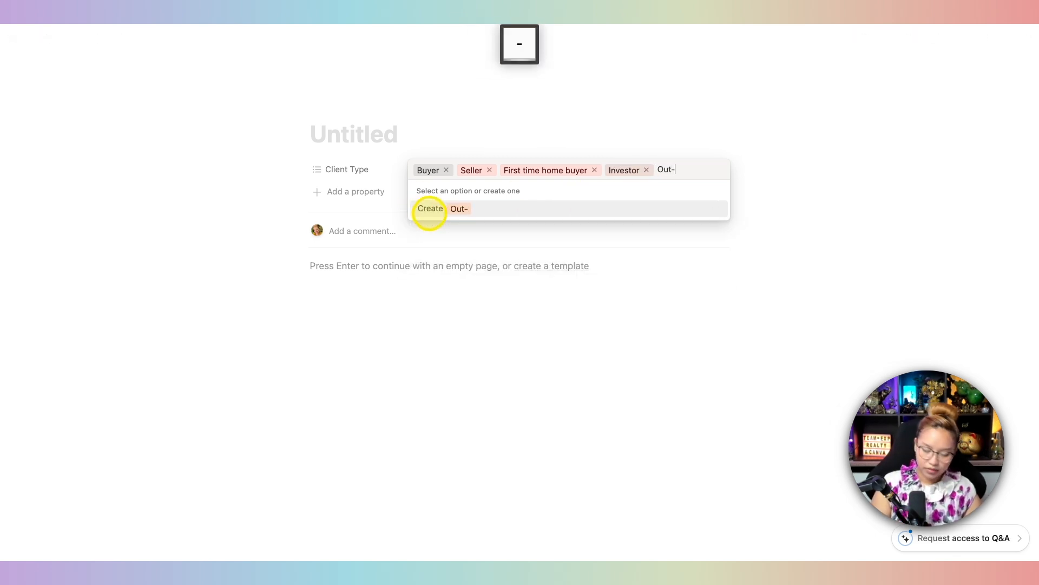
type("-town buyer")
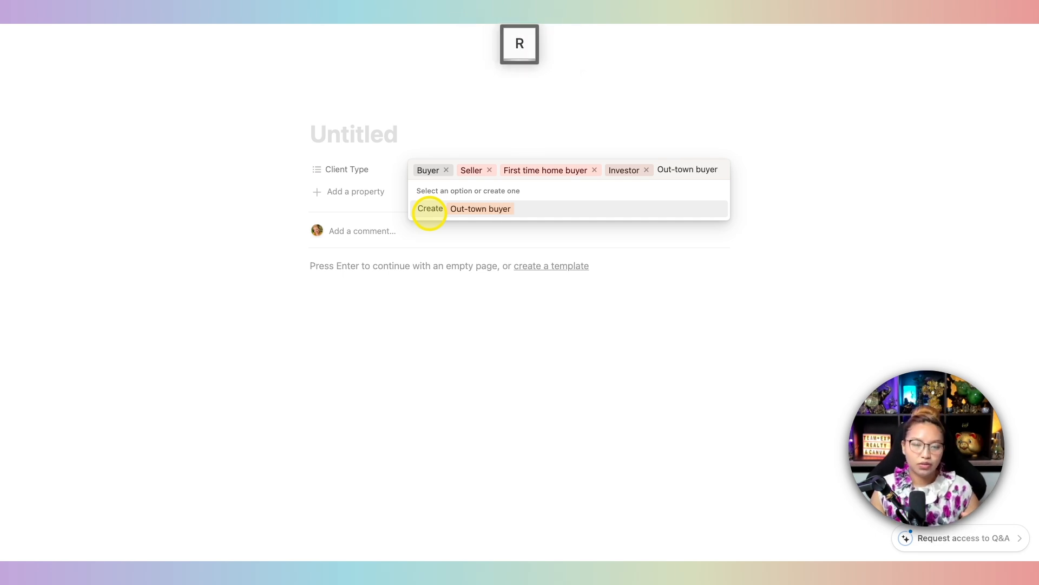
left_click(447, 211)
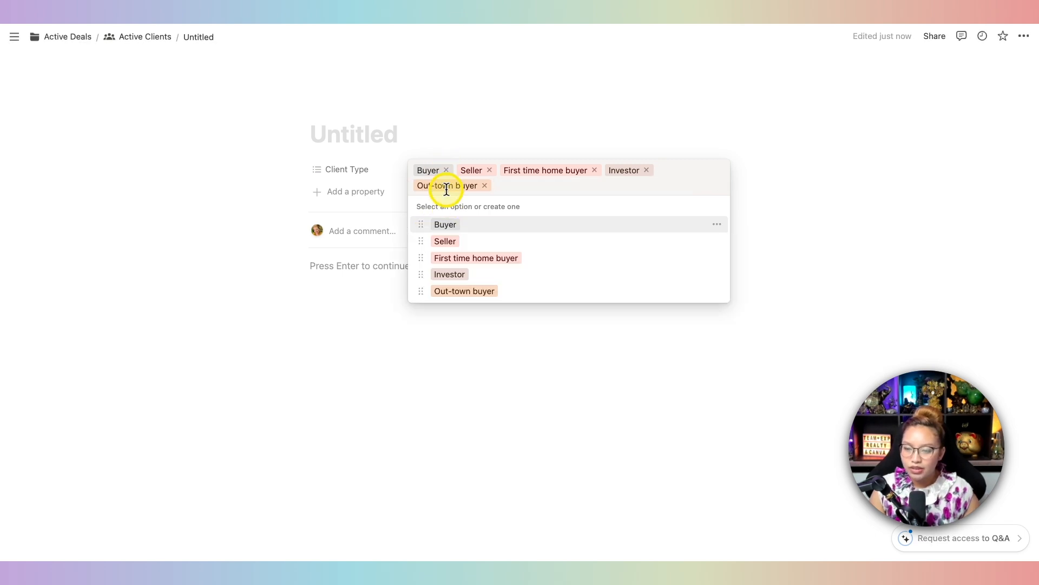
Remove all five options from this entry's Client Type value, leaving it empty
left_click(446, 171)
left_click(446, 171)
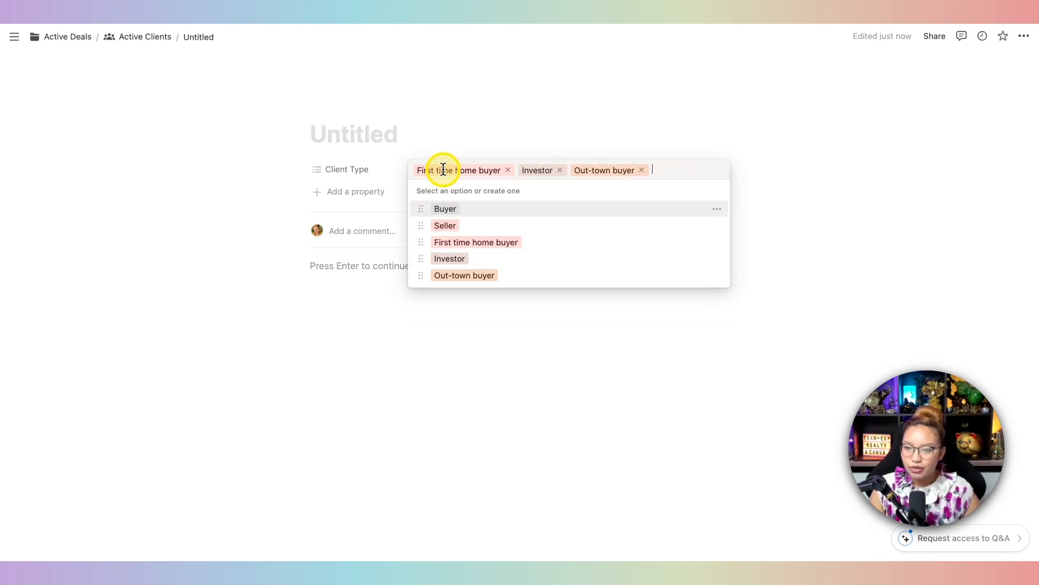
left_click(506, 170)
left_click(454, 170)
left_click(486, 172)
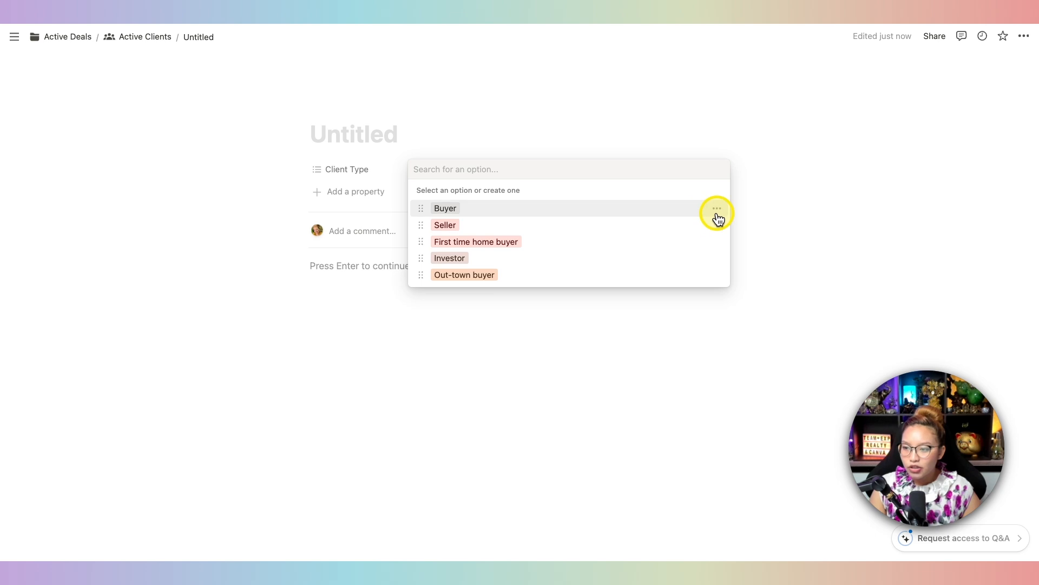
Colour the Buyer option blue and the Seller option purple, then close the menus
left_click(717, 208)
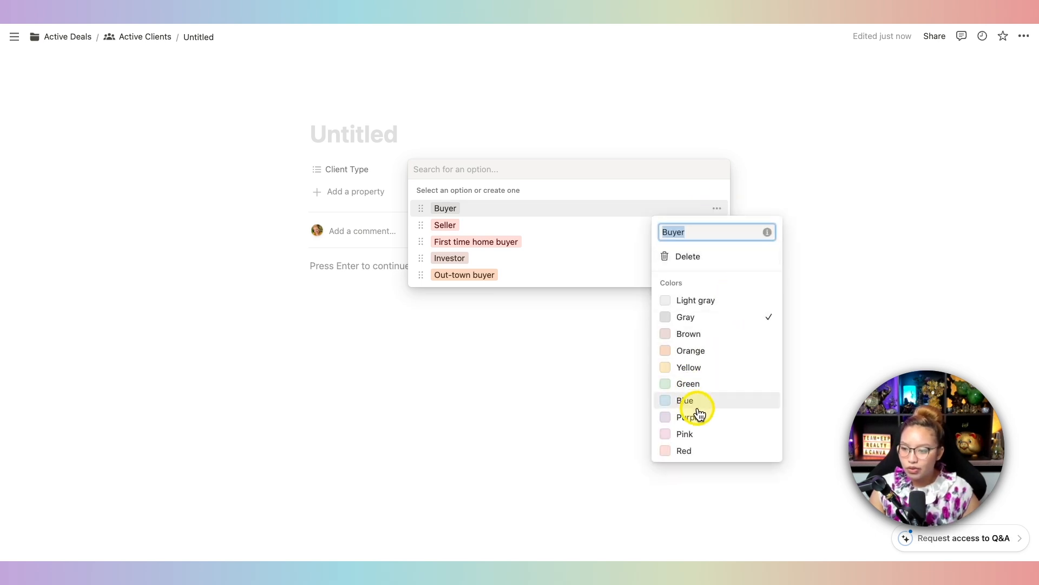
left_click(695, 403)
left_click(582, 216)
left_click(716, 225)
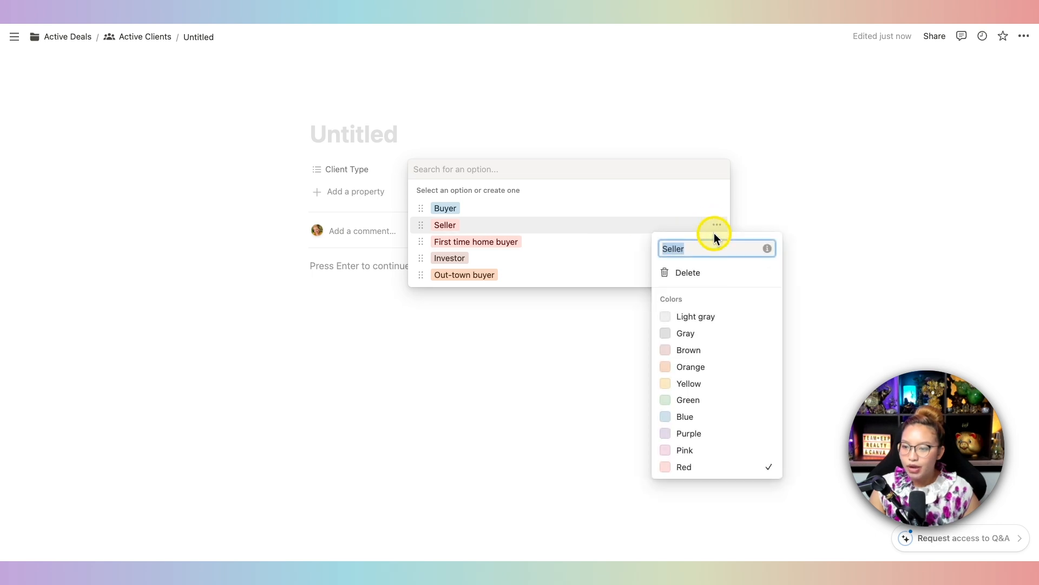
left_click(687, 432)
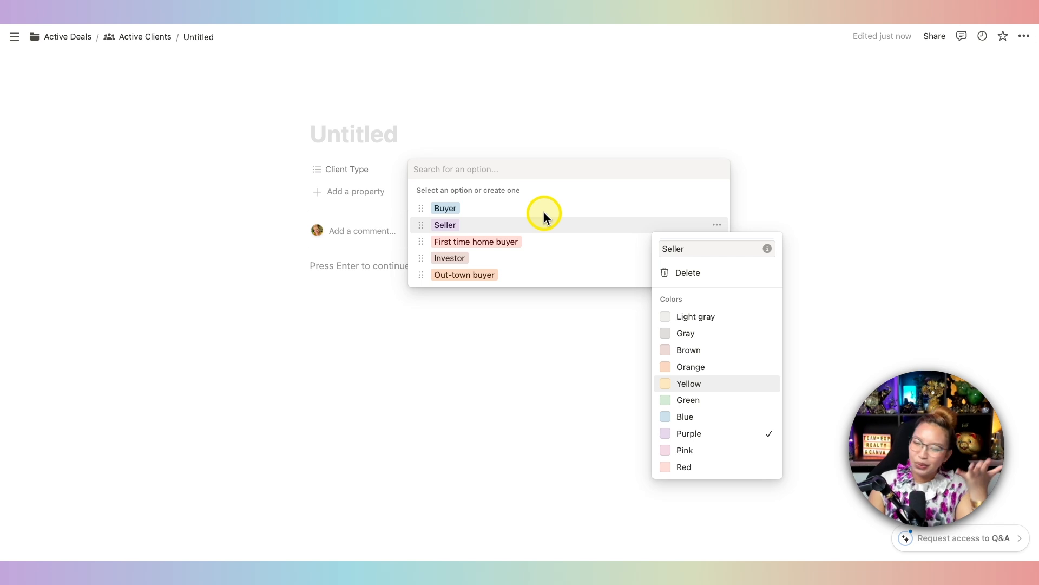
left_click(528, 130)
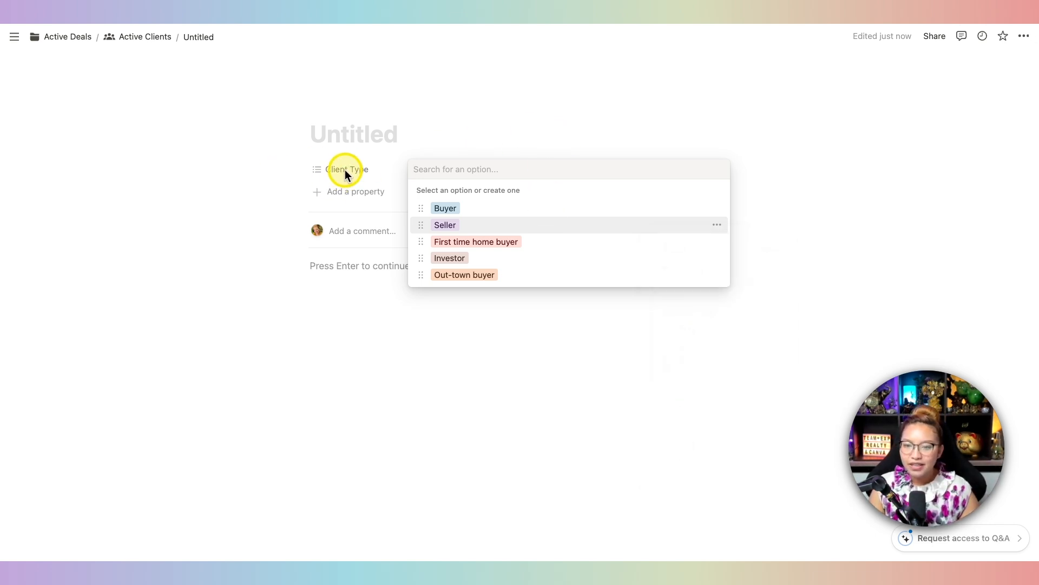
left_click(345, 171)
left_click(346, 170)
left_click(389, 162)
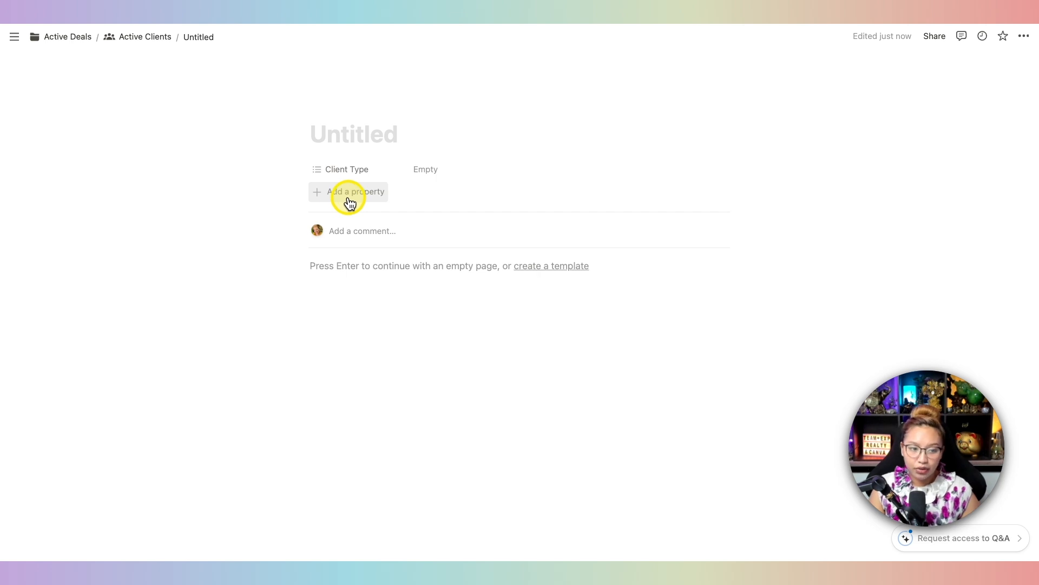
Add a Select property named Buyer Status below Client Type
left_click(350, 202)
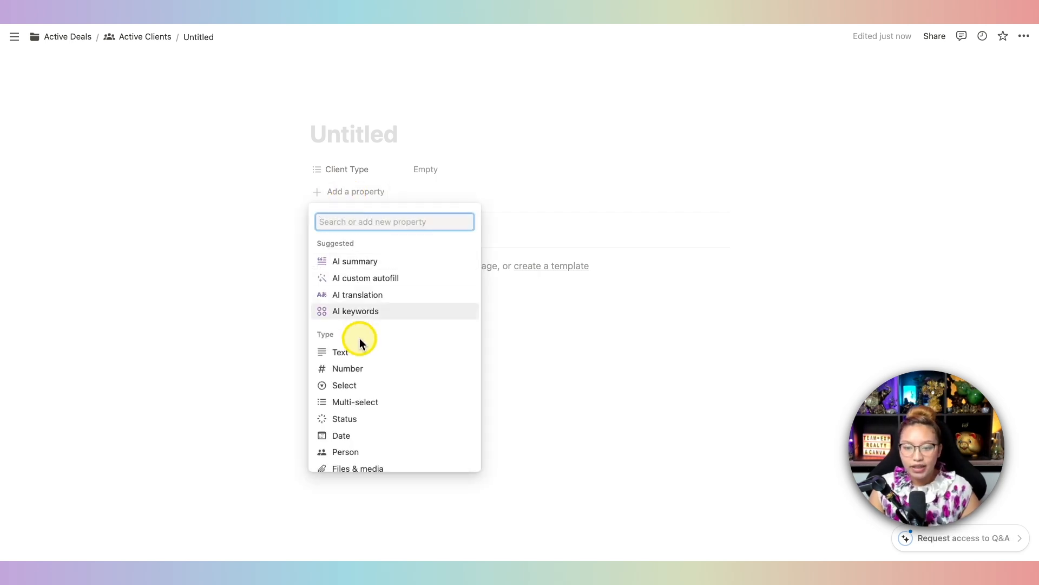
scroll(359, 338, "down", 1)
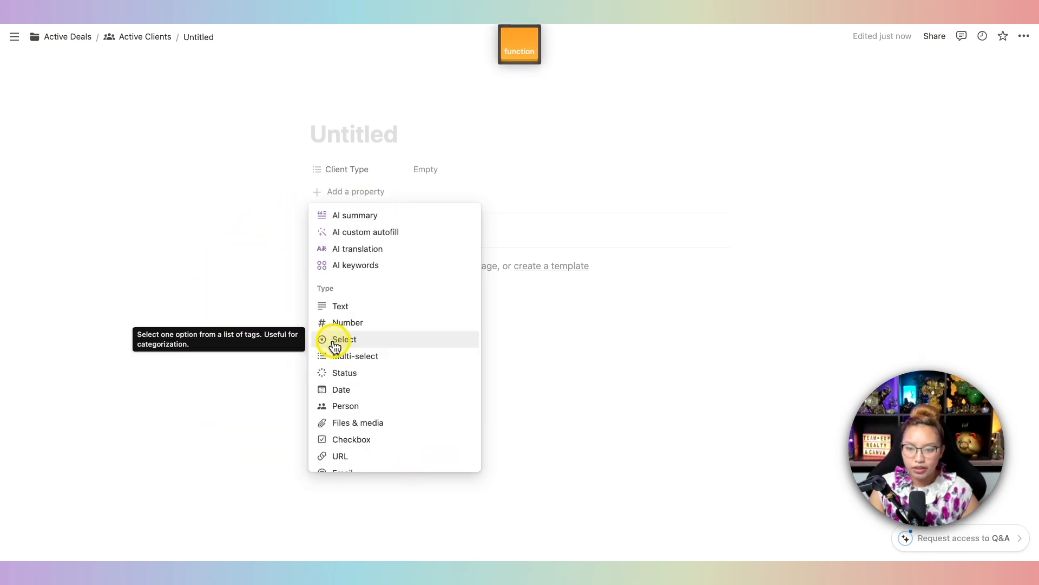
left_click(335, 341)
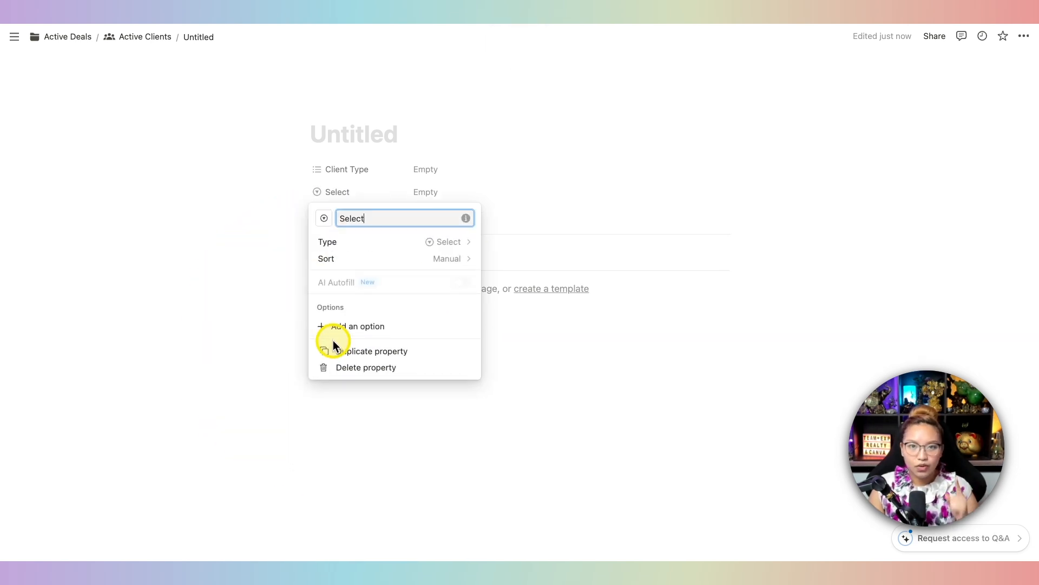
key("BackSpace")
key("BackSpace")
key("BackSpace")
key("BackSpace")
key("BackSpace")
key("BackSpace")
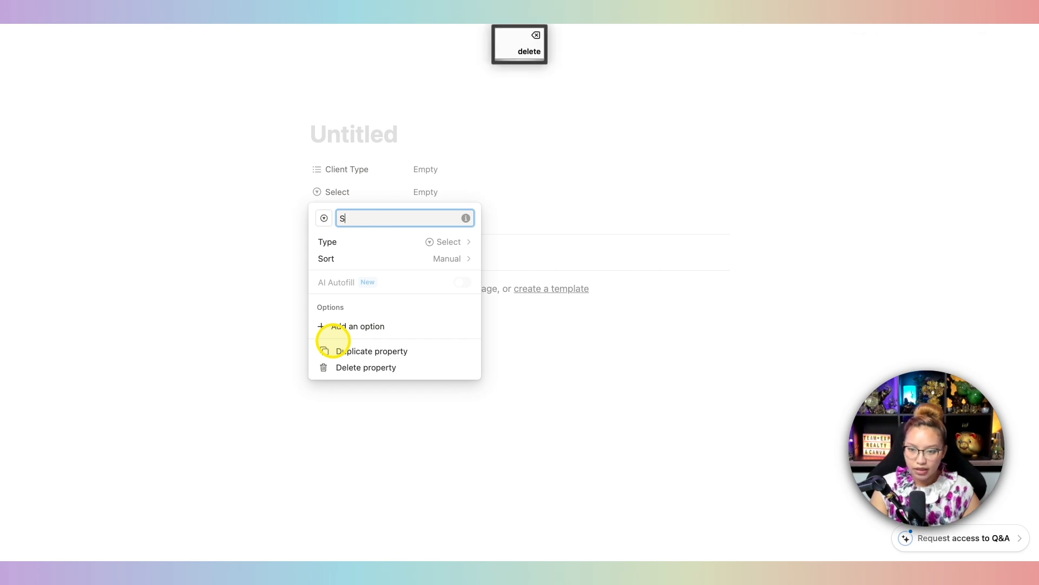
type("u")
key("BackSpace")
type("Buyer Sta")
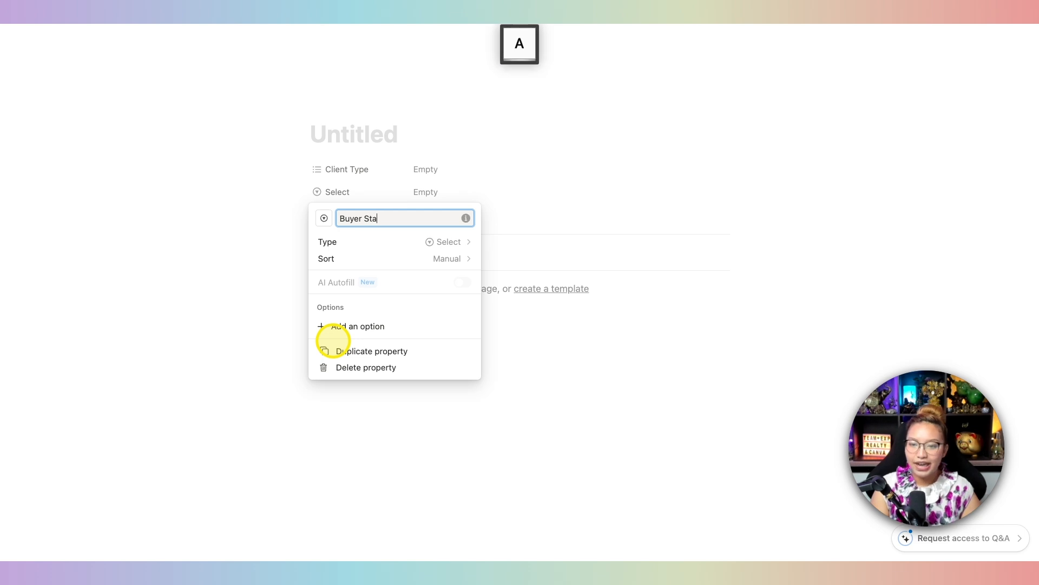
type("tus")
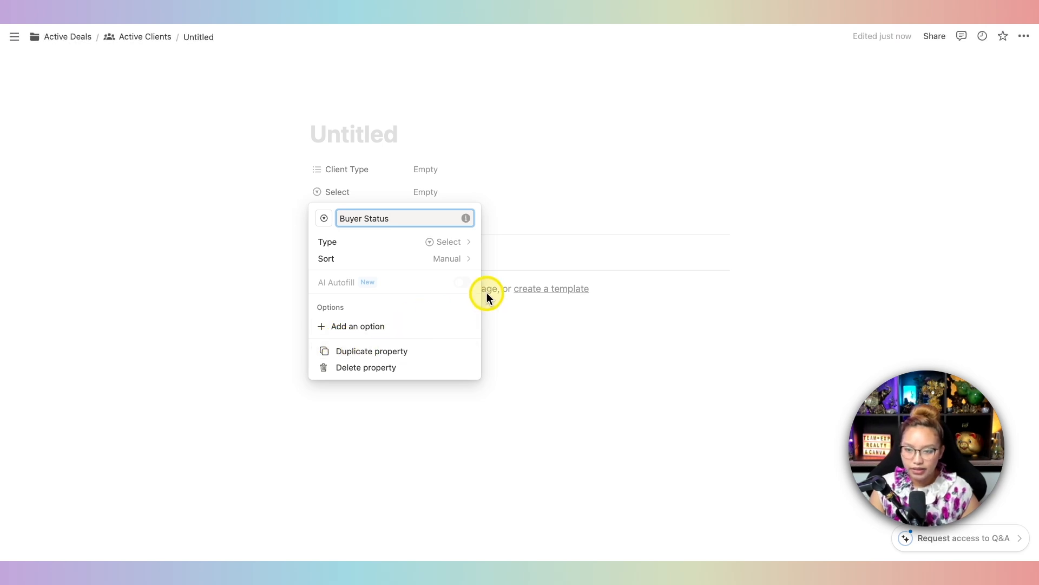
left_click(492, 196)
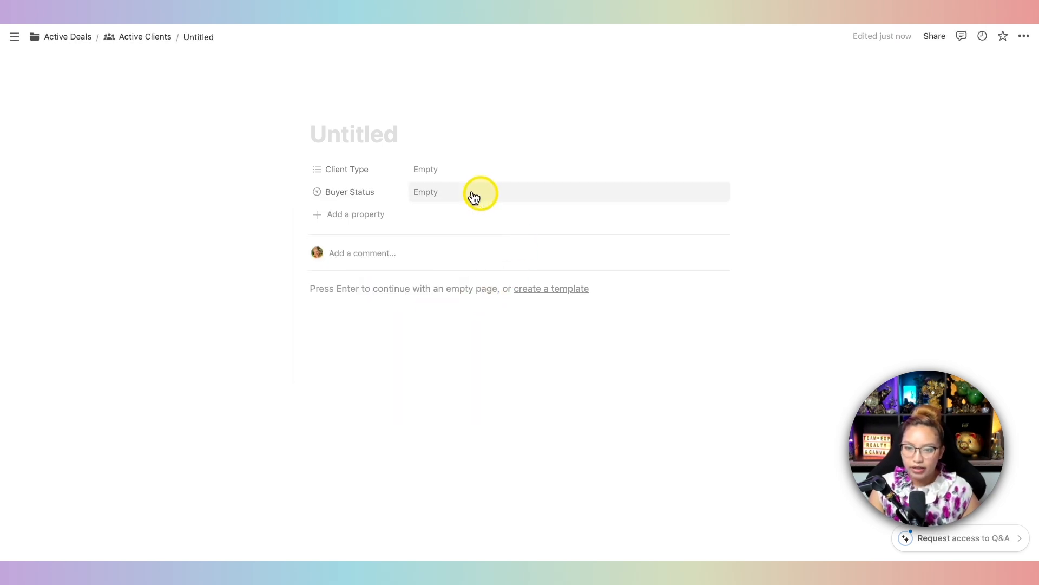
left_click(416, 191)
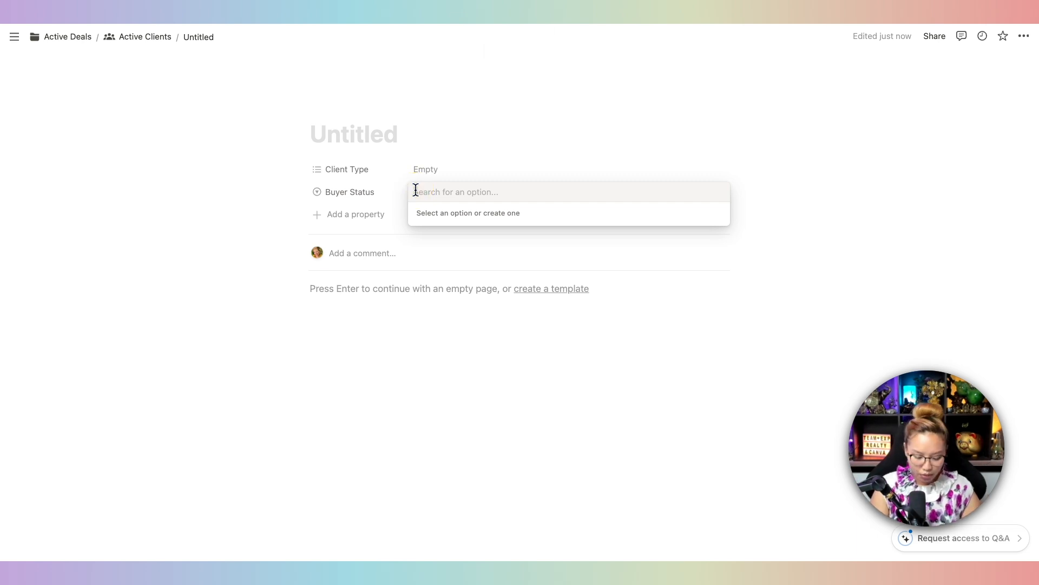
Create Buyer Status options Home Search, Under contract and Contingency (buyer due dilligence)
type("Home Search")
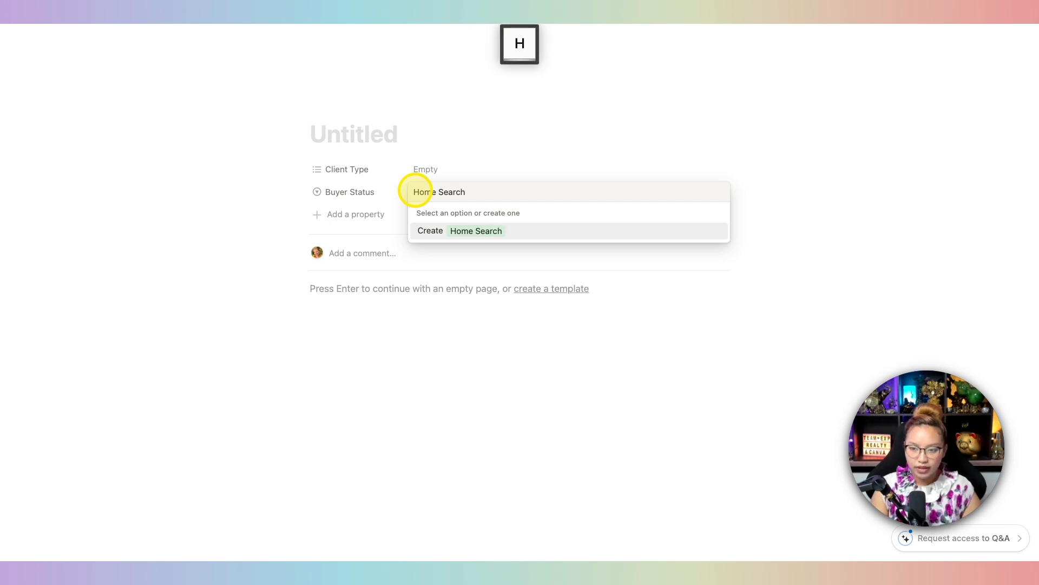
left_click(493, 230)
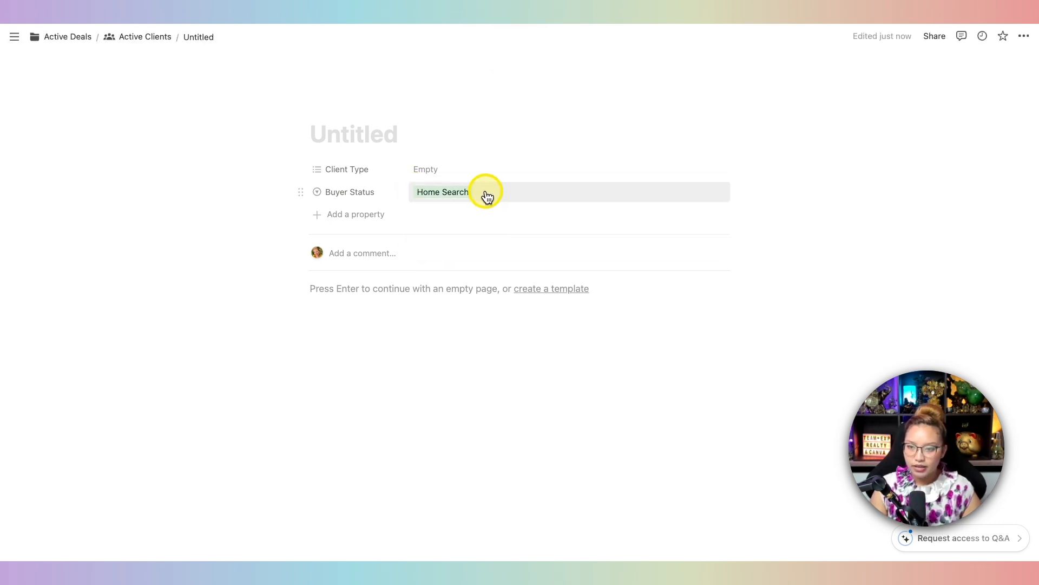
left_click(485, 194)
type("Under ")
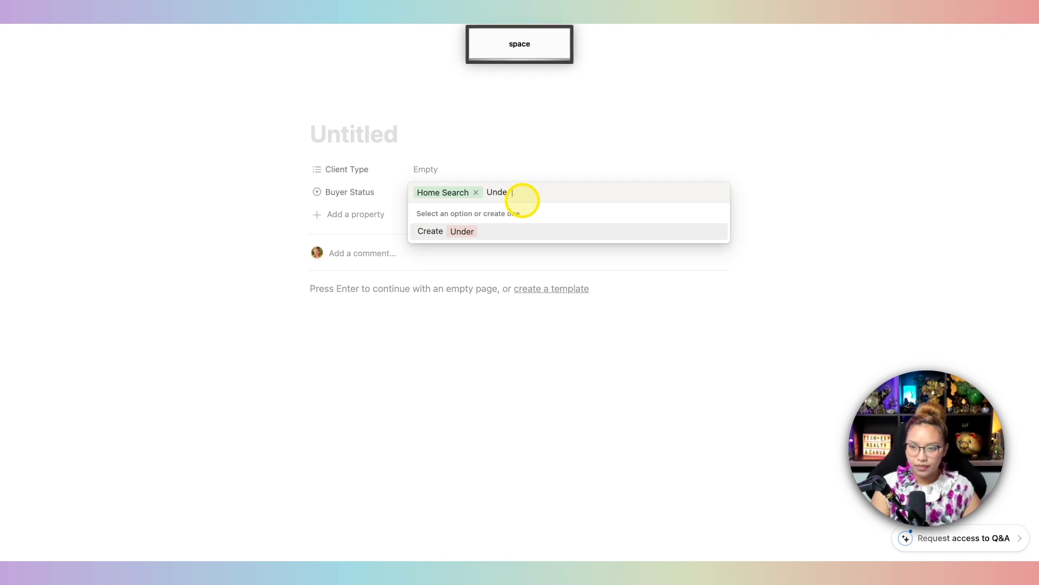
type("contract")
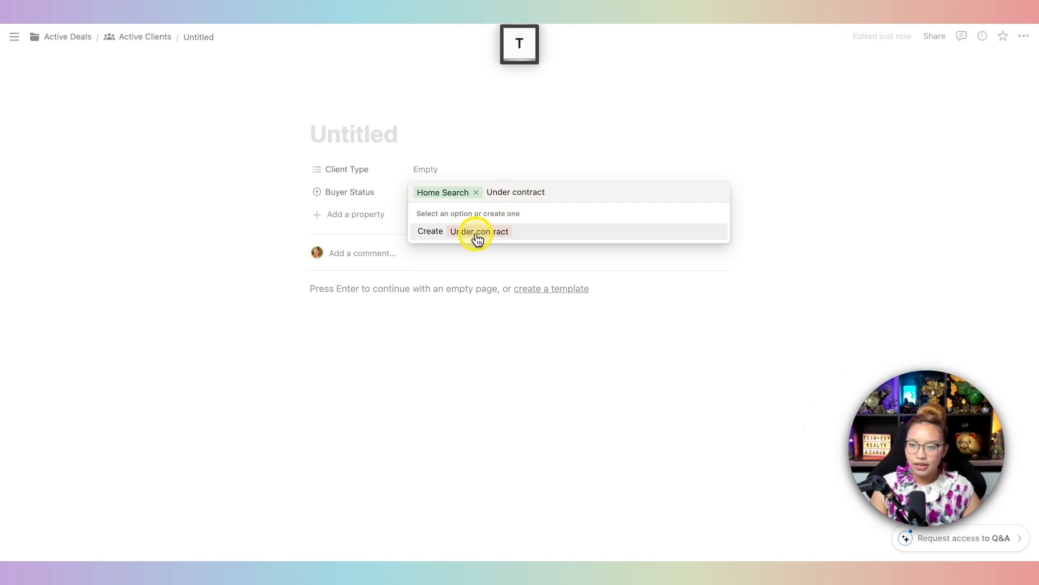
left_click(476, 232)
left_click(466, 192)
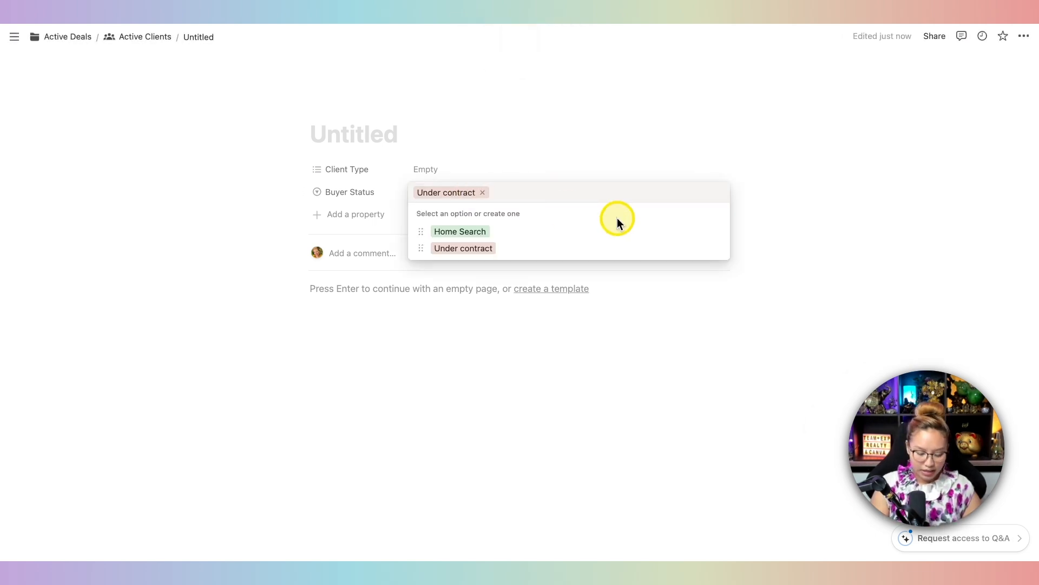
type("Cont")
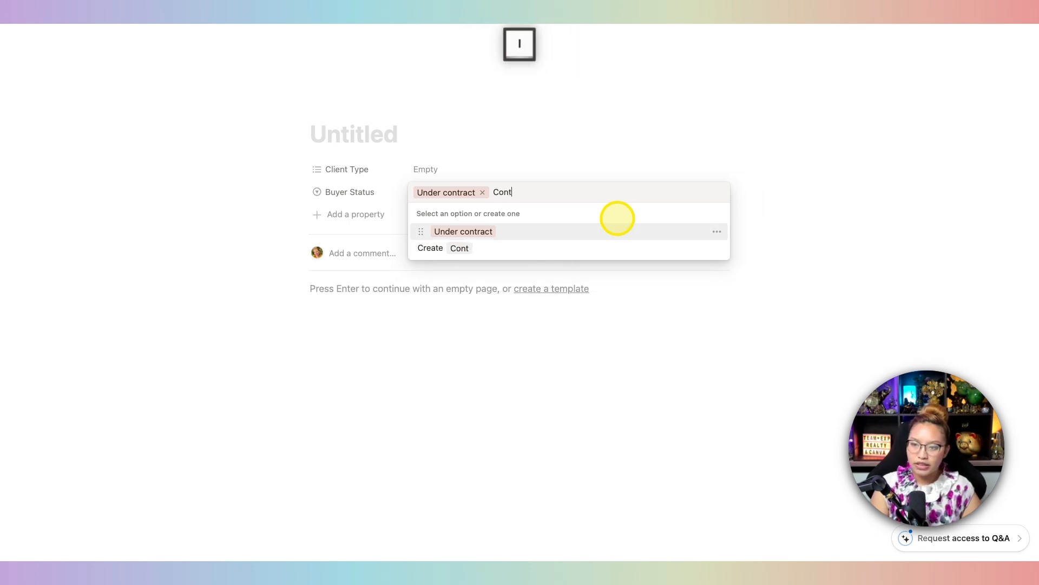
type("ingency")
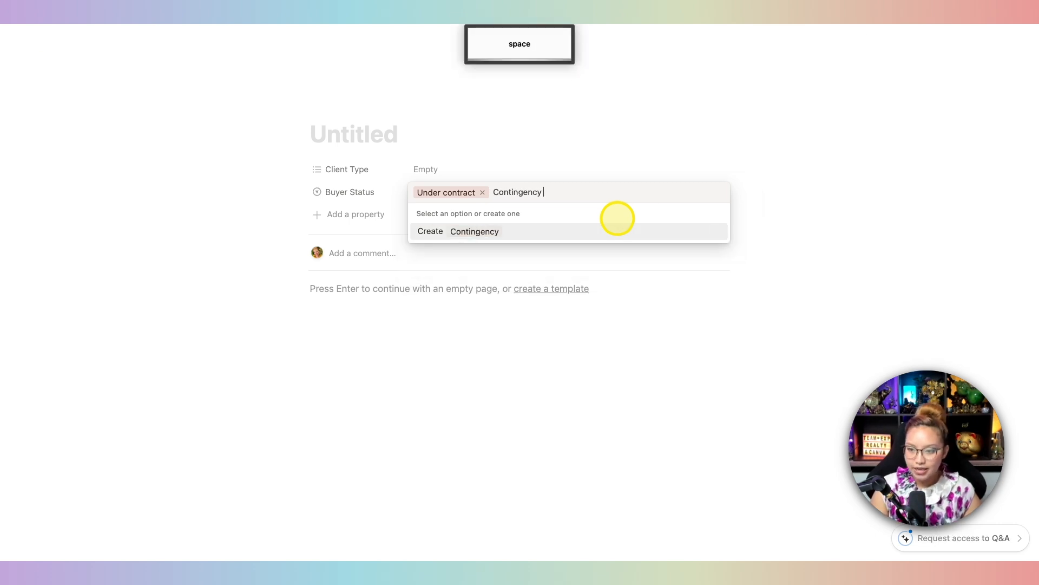
key("shift")
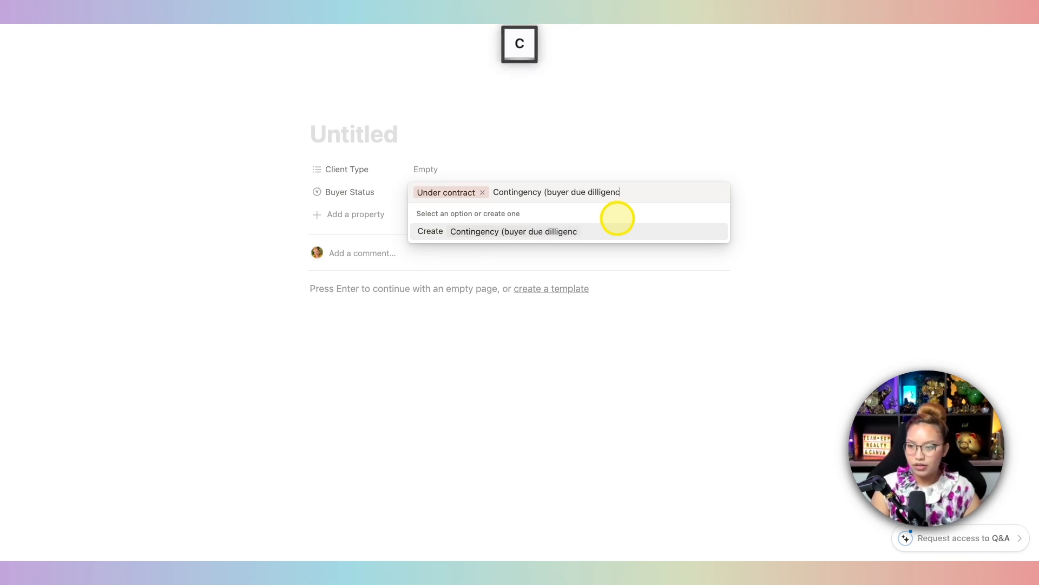
left_click(568, 233)
Add Closing, Closed & Complete and Terminated options, then review the full Buyer Status list
type("Fr")
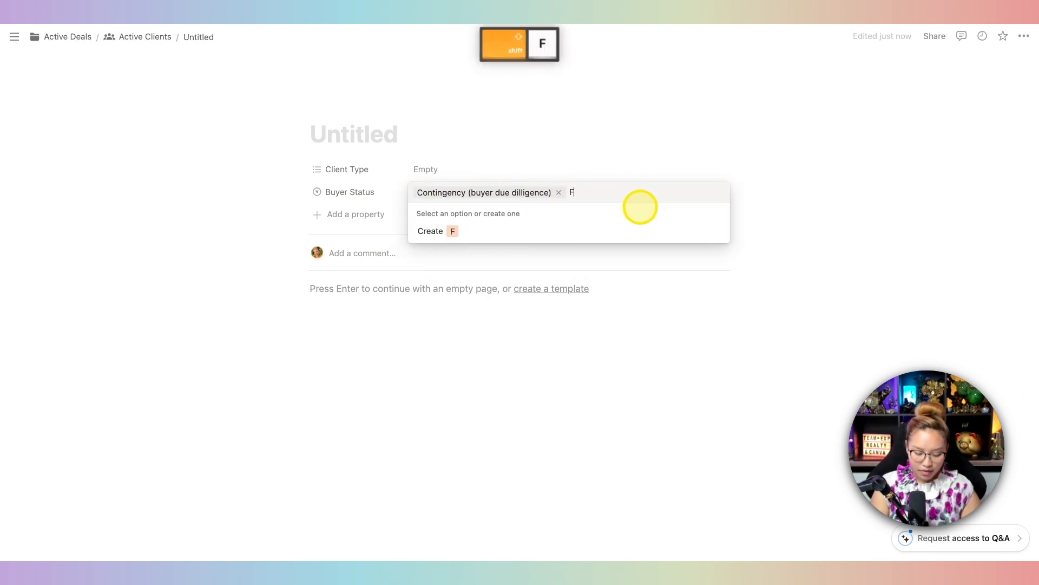
key("BackSpace")
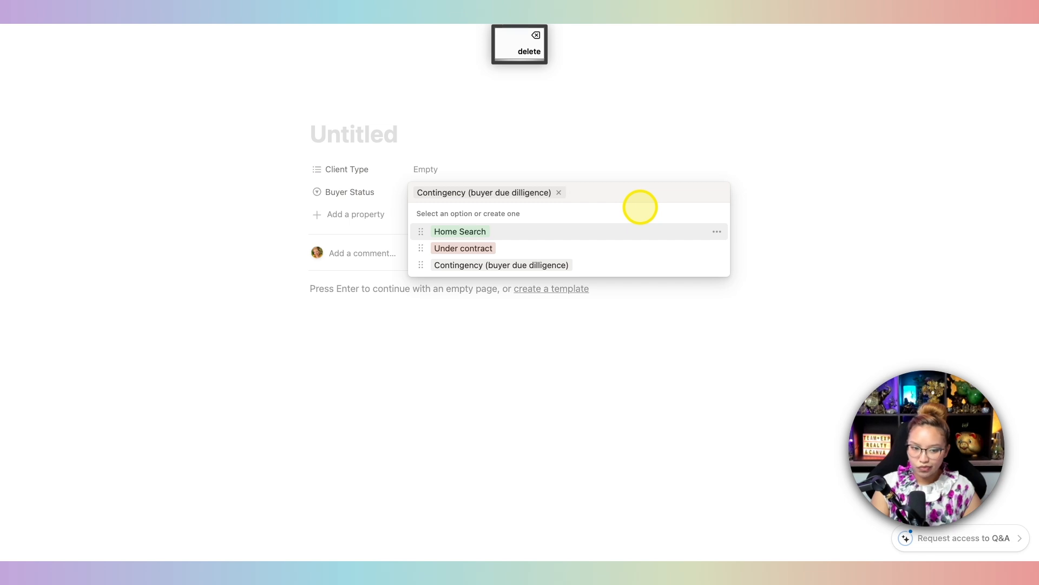
type("Closi")
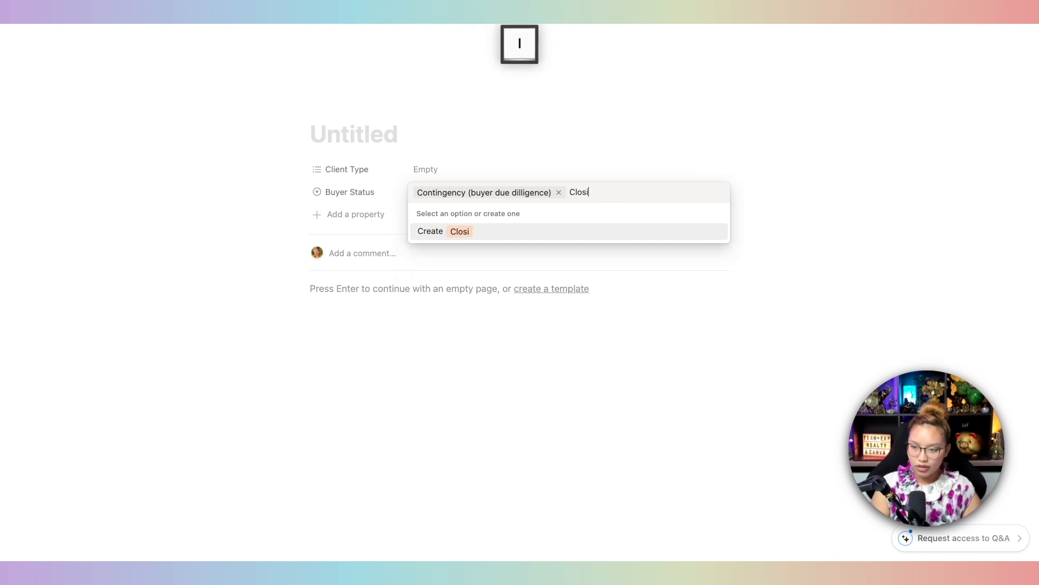
type("ng")
key("Return")
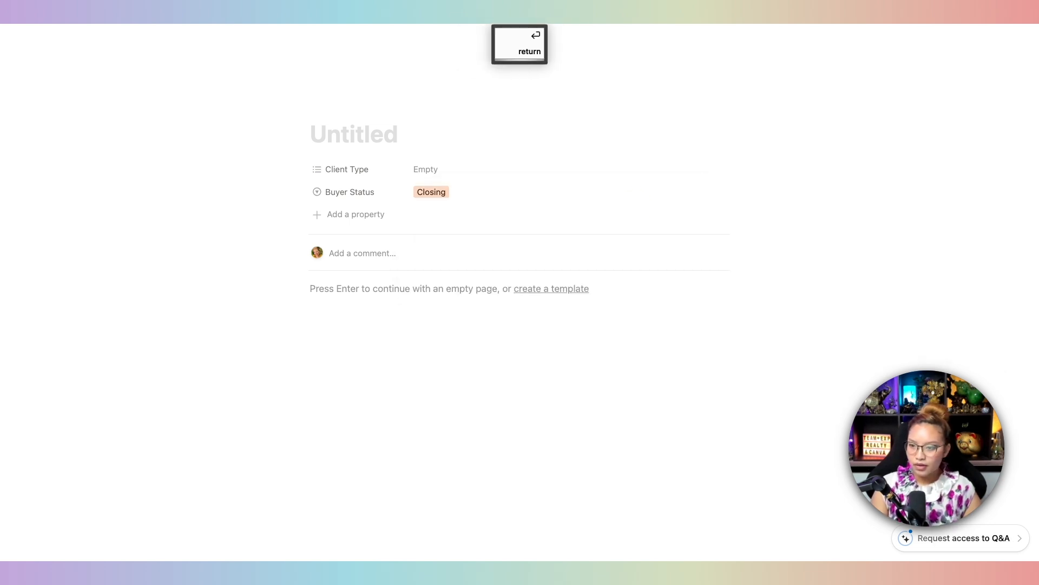
left_click(579, 197)
type("Clos")
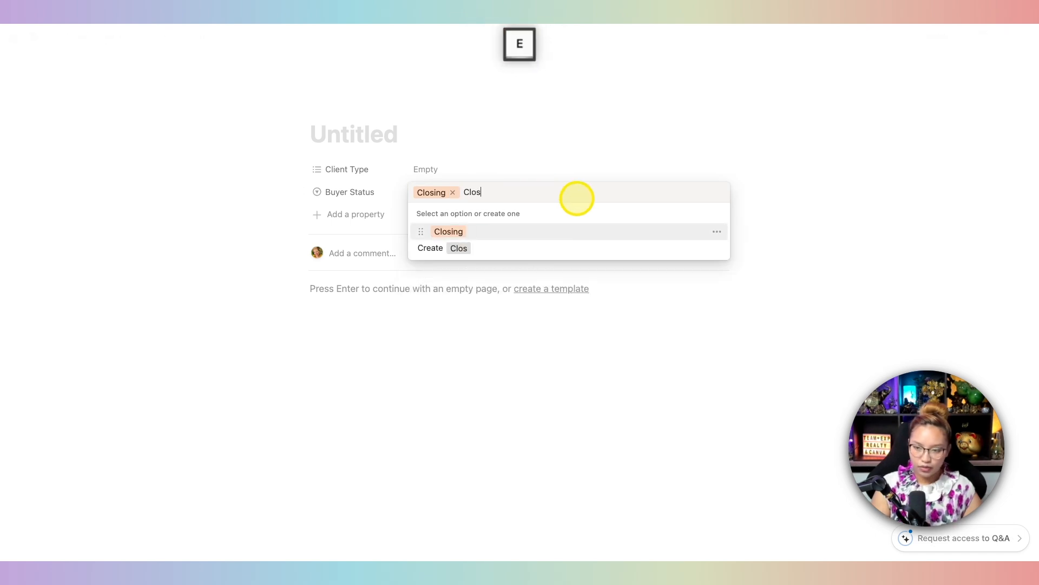
type("ed & Complete")
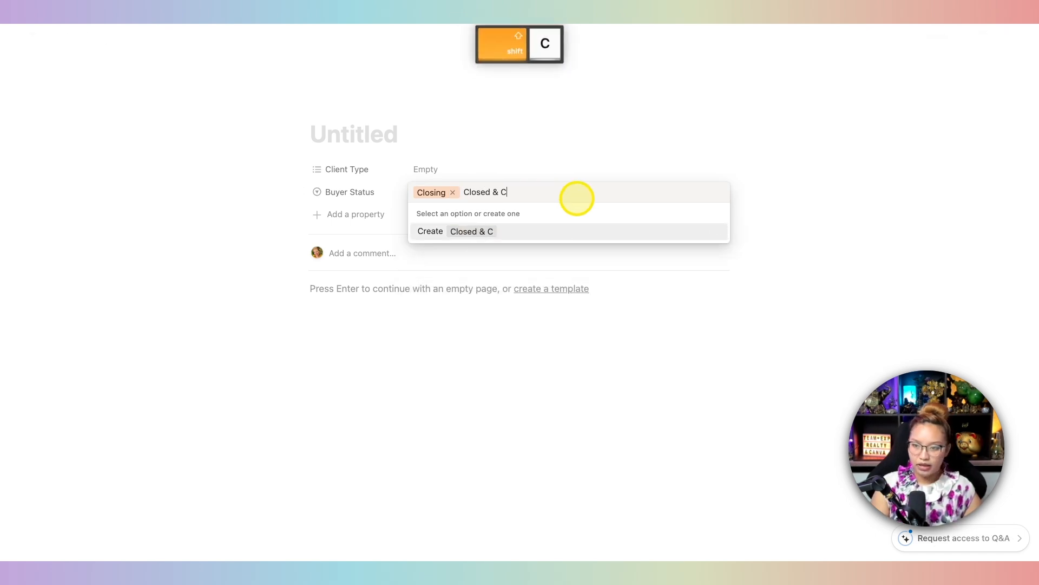
key("Return")
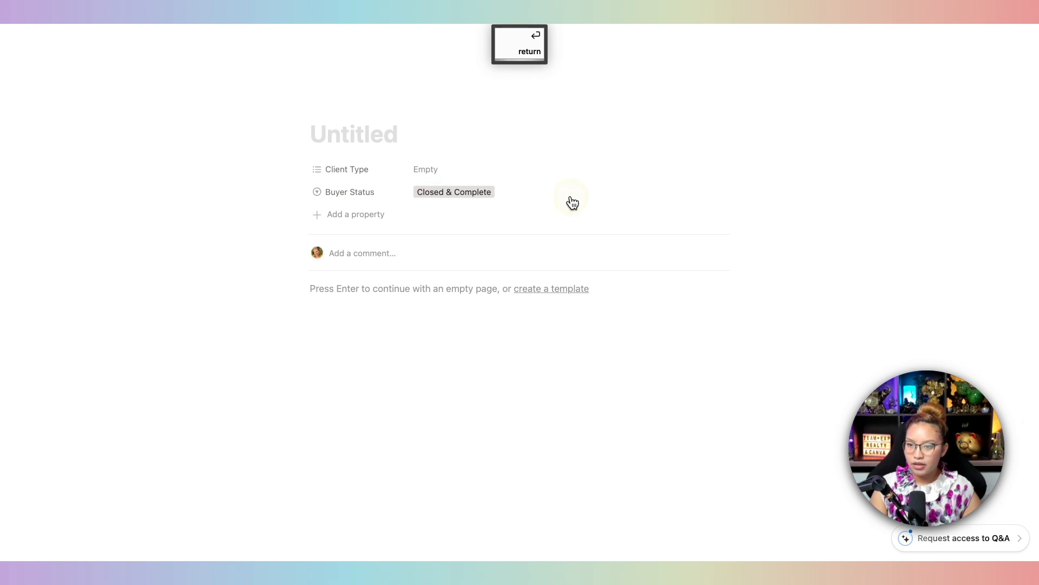
left_click(568, 202)
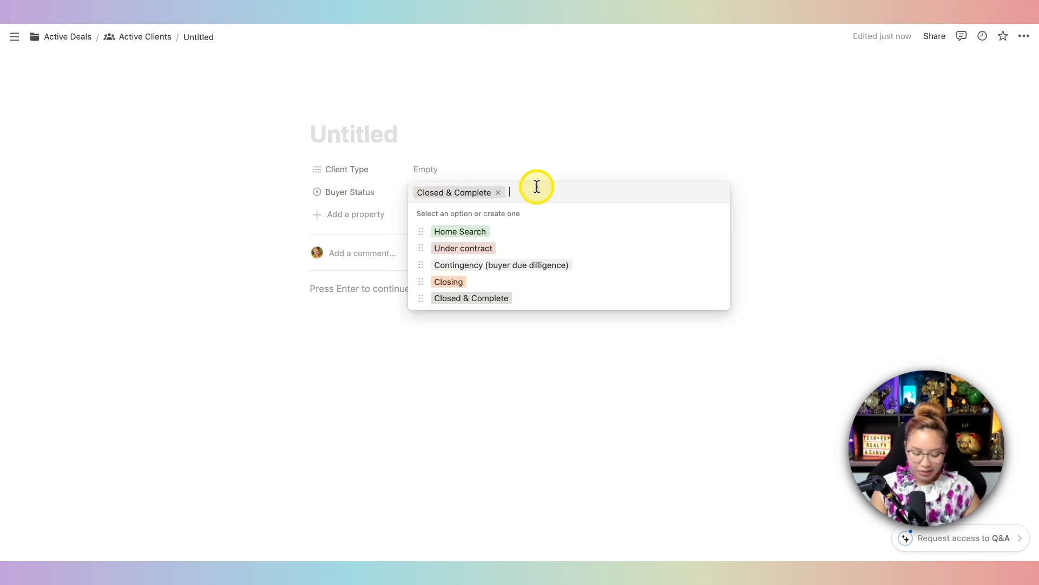
type("Terminated")
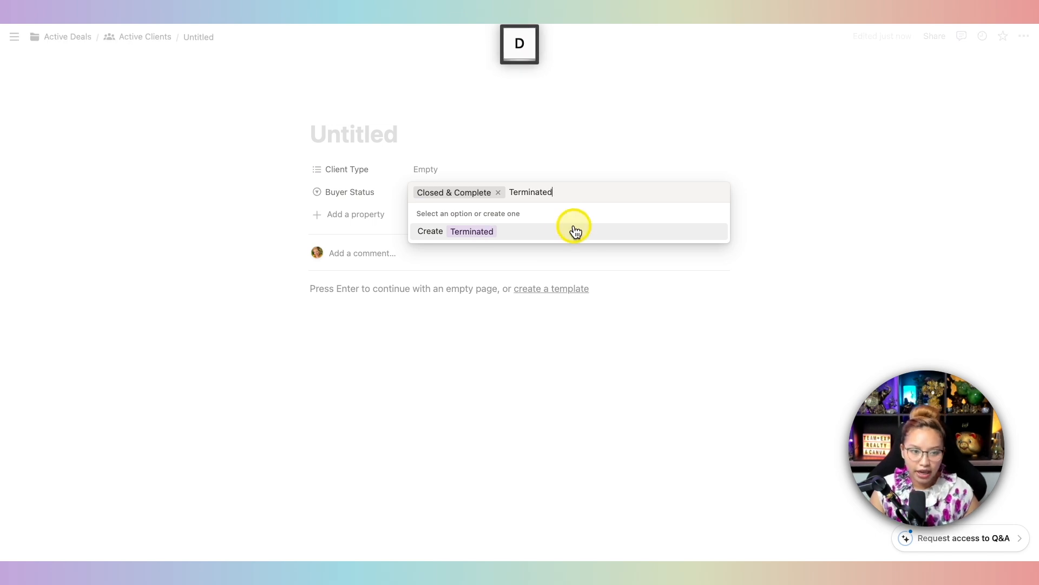
left_click(518, 239)
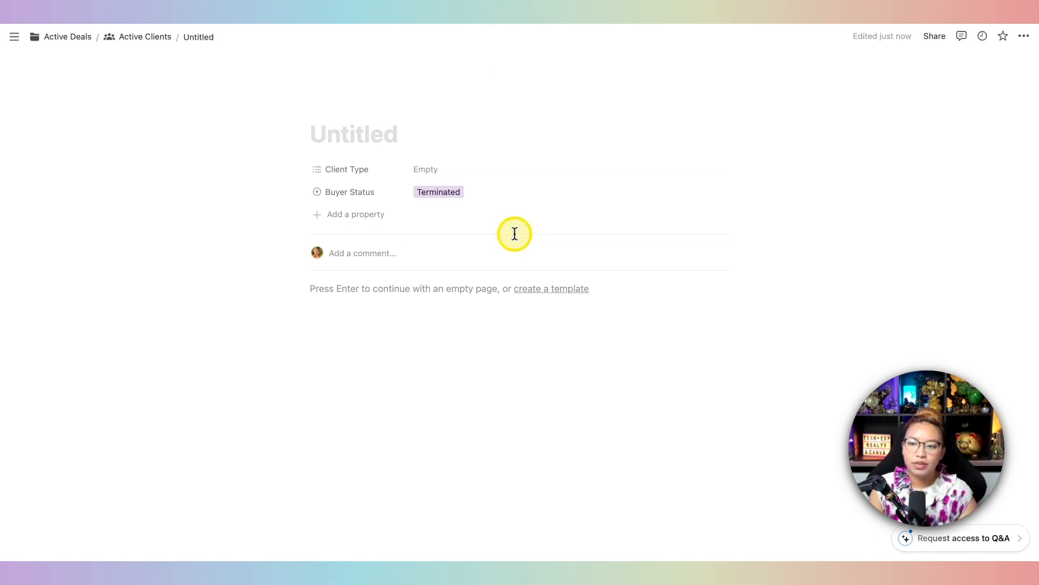
left_click(464, 192)
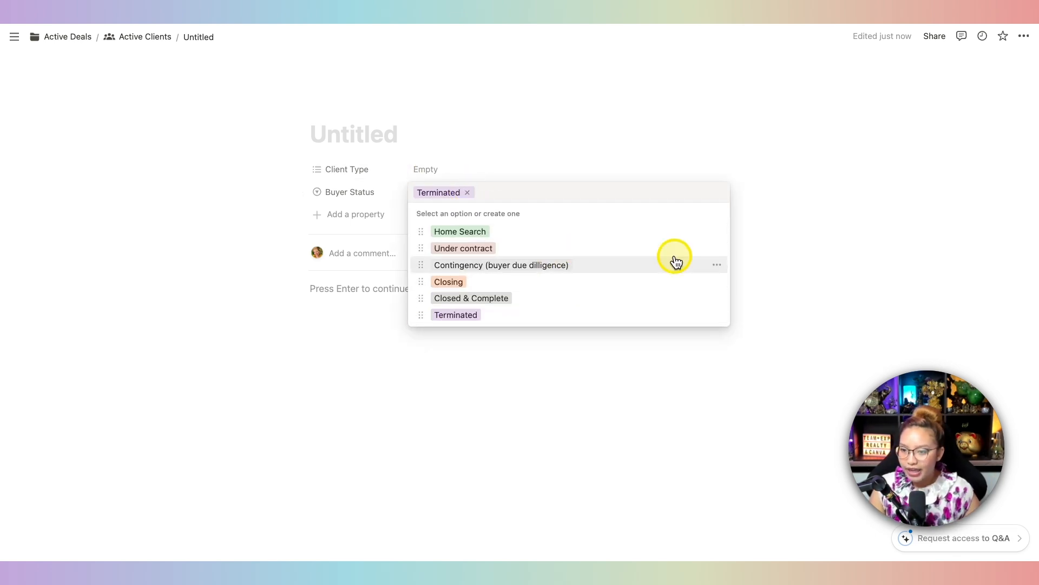
Colour Home Search red, Under contract orange and Contingency yellow
left_click(717, 232)
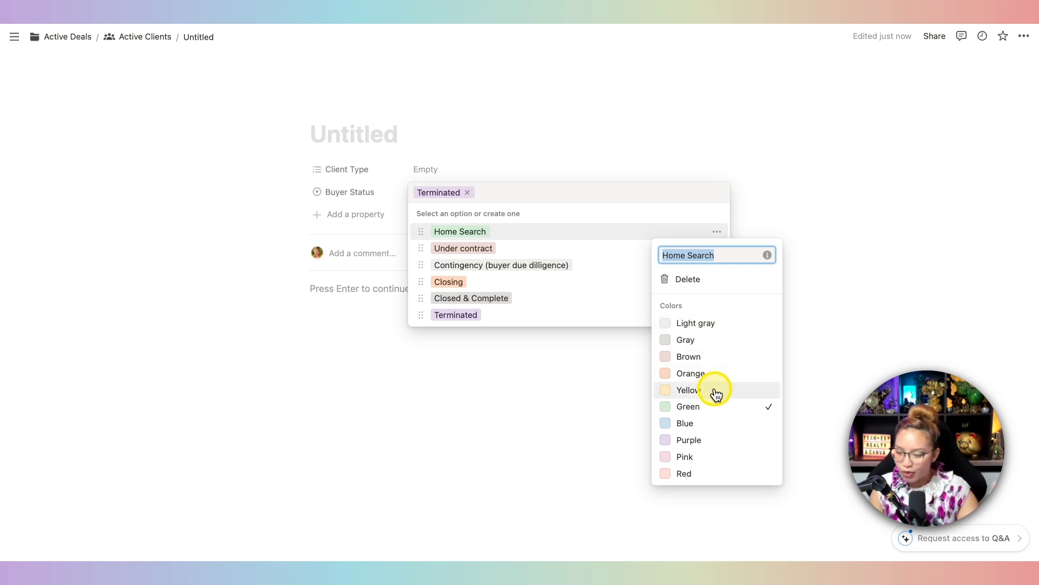
left_click(696, 474)
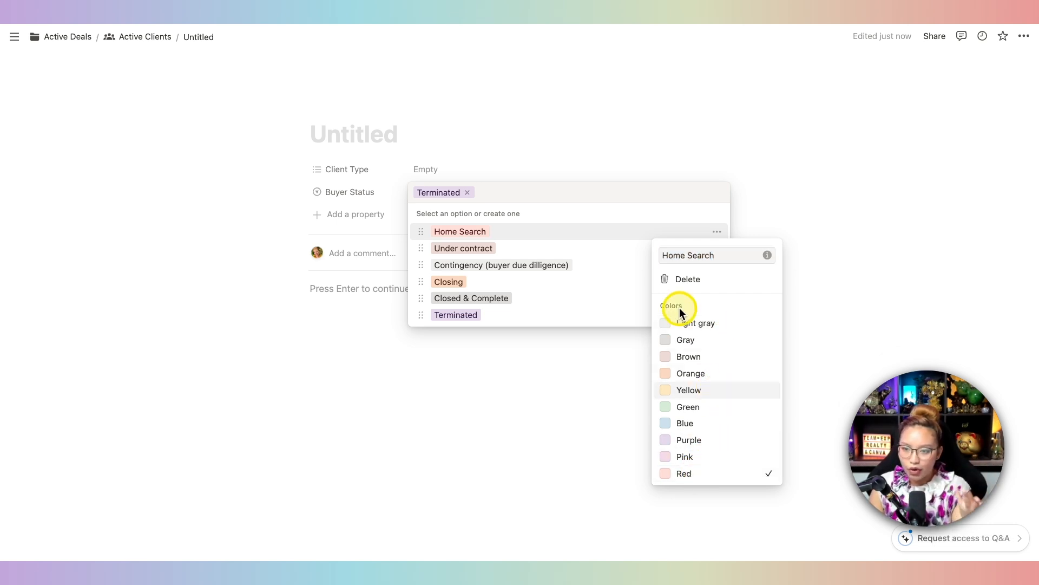
left_click(610, 245)
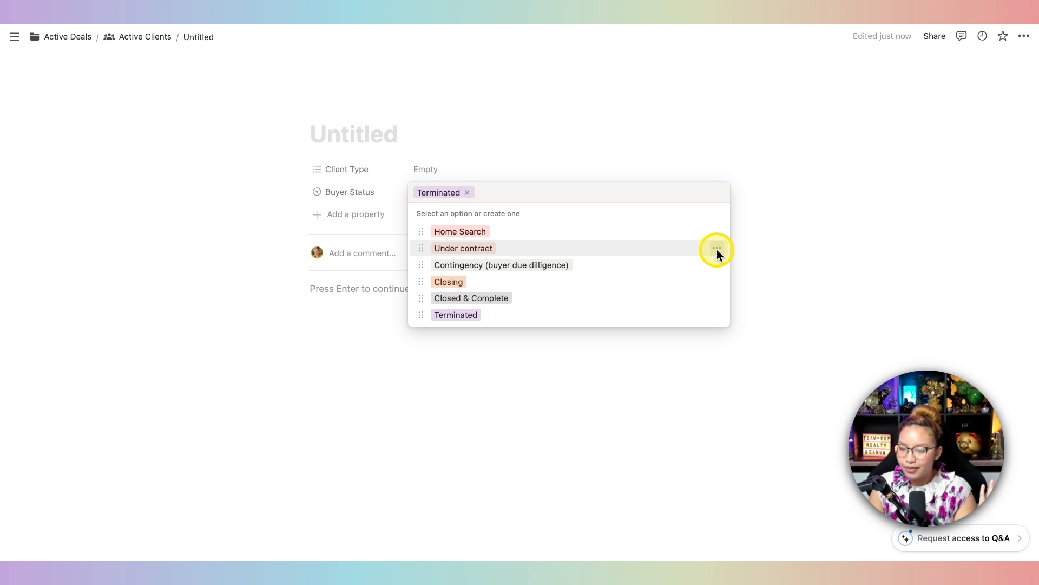
left_click(717, 247)
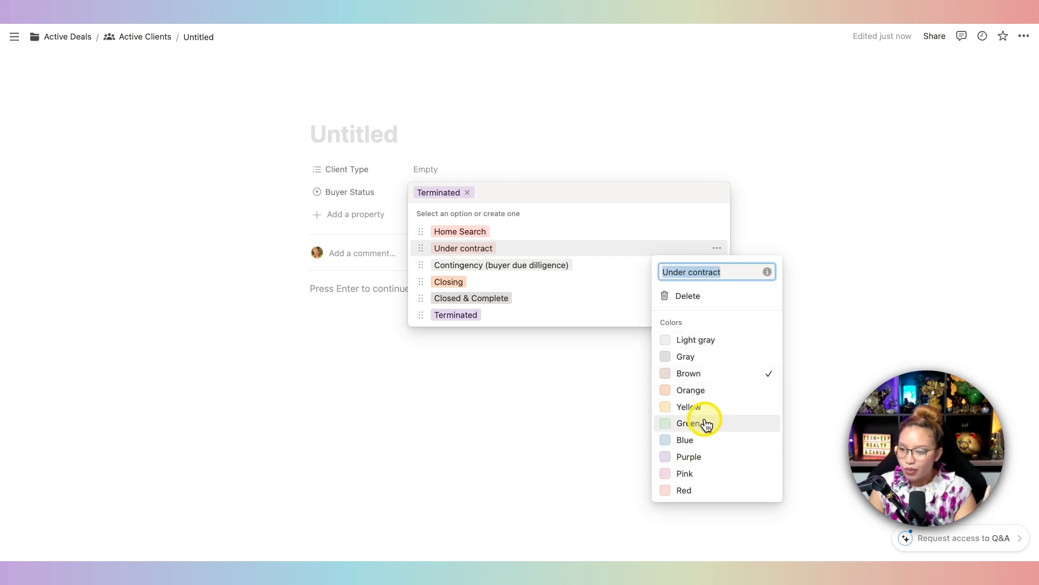
left_click(703, 390)
left_click(619, 267)
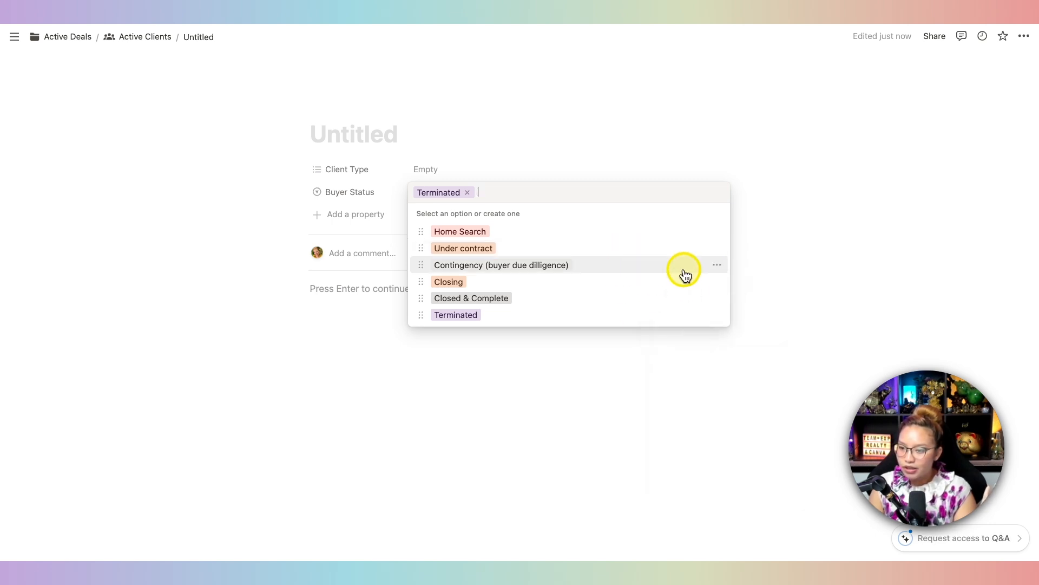
left_click(720, 265)
left_click(693, 424)
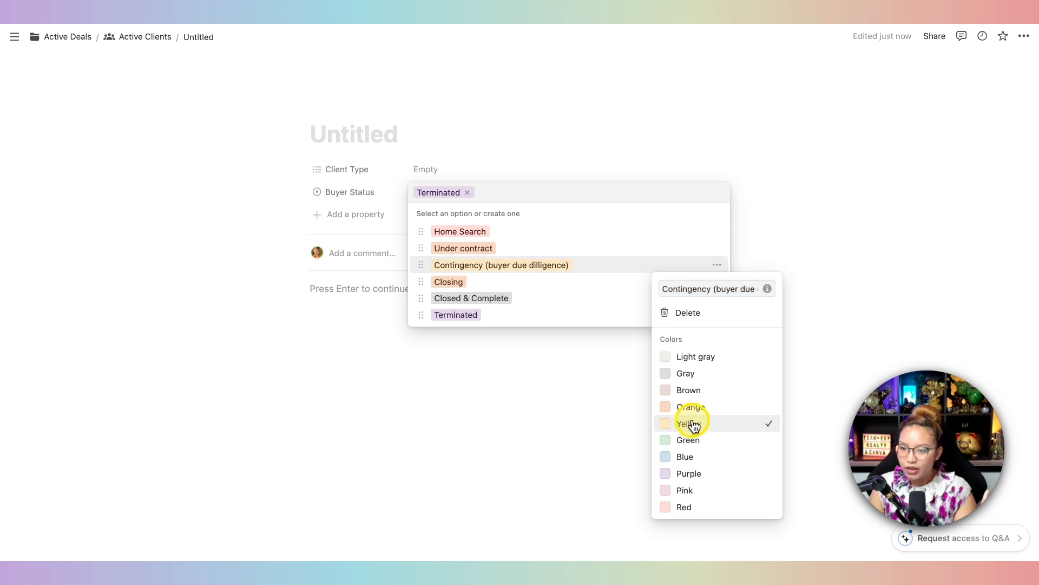
left_click(558, 269)
Colour Closing blue, Closed & Complete green and Terminated light gray, then close the list
left_click(716, 282)
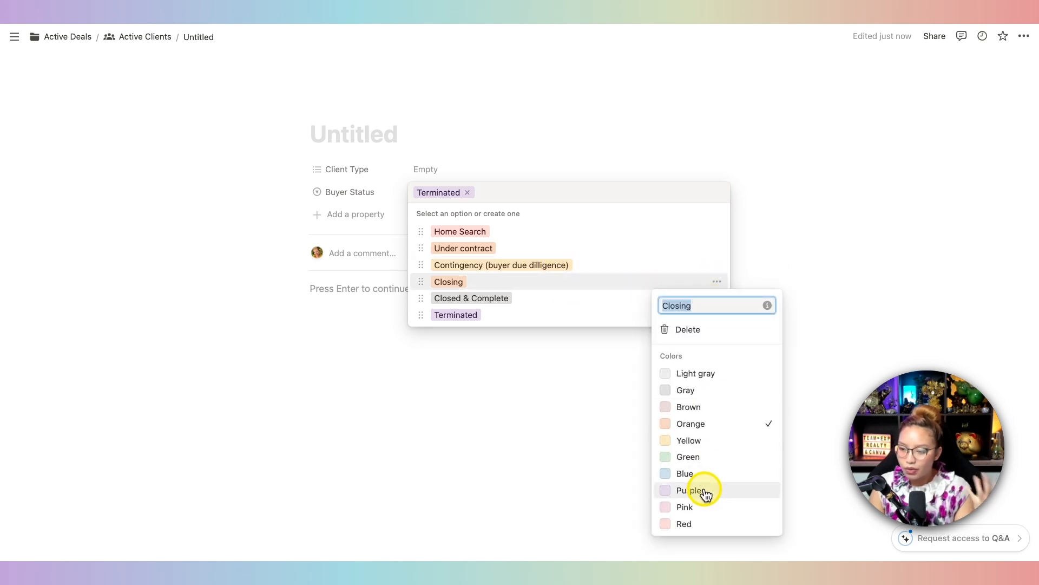
left_click(701, 473)
left_click(582, 273)
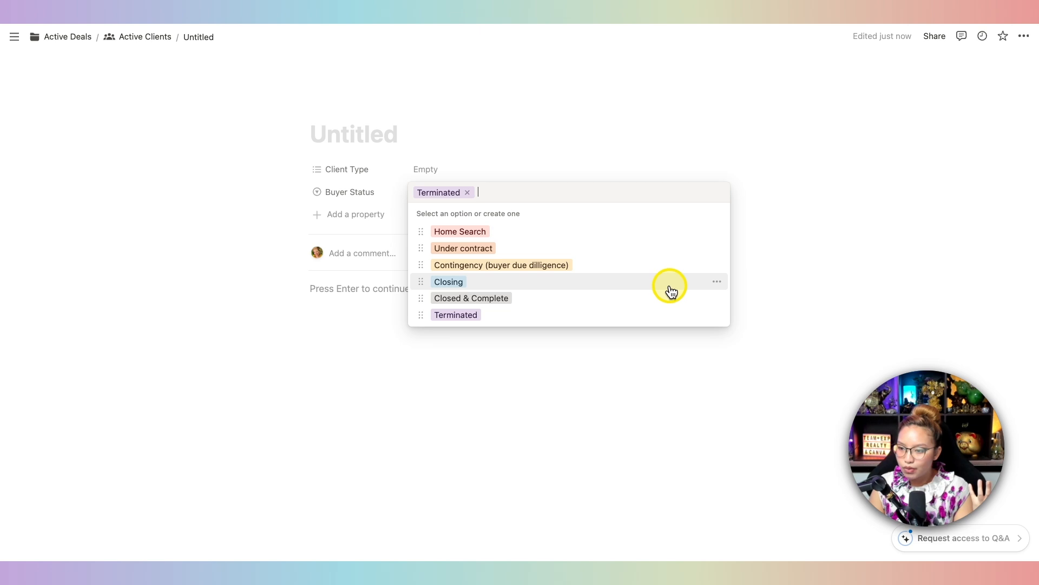
left_click(717, 298)
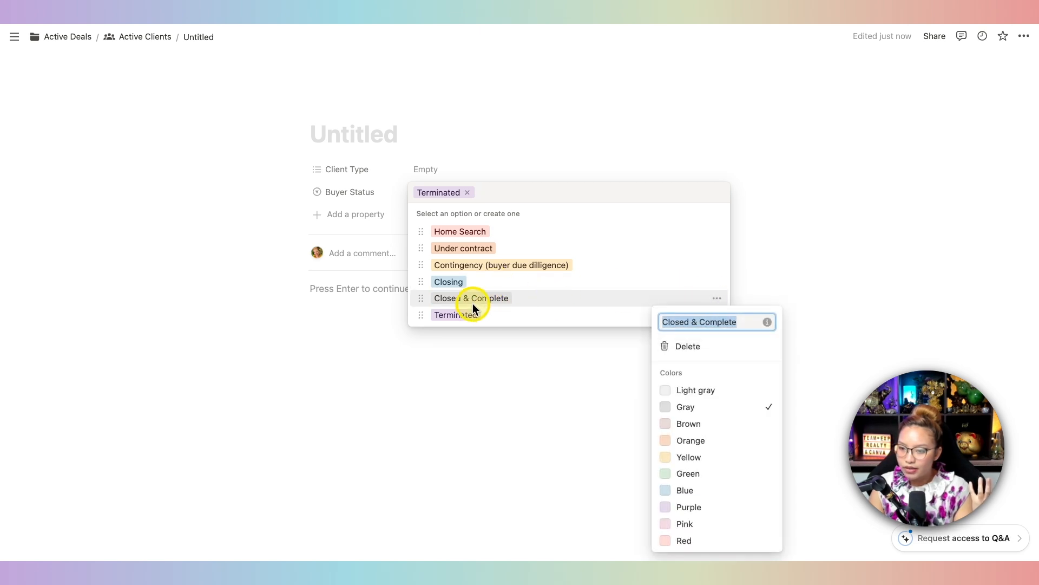
left_click(702, 473)
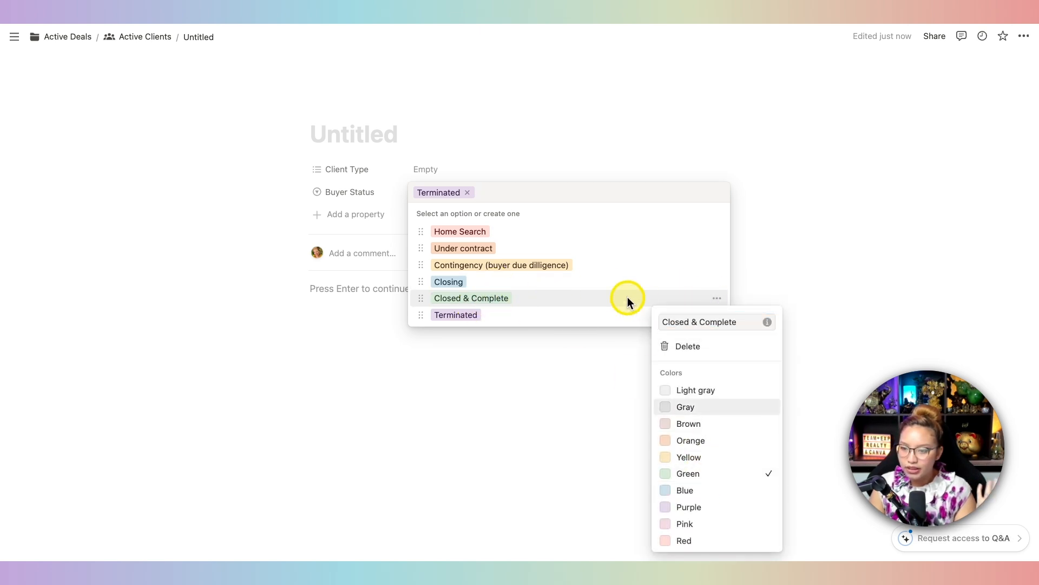
left_click(648, 316)
left_click(717, 315)
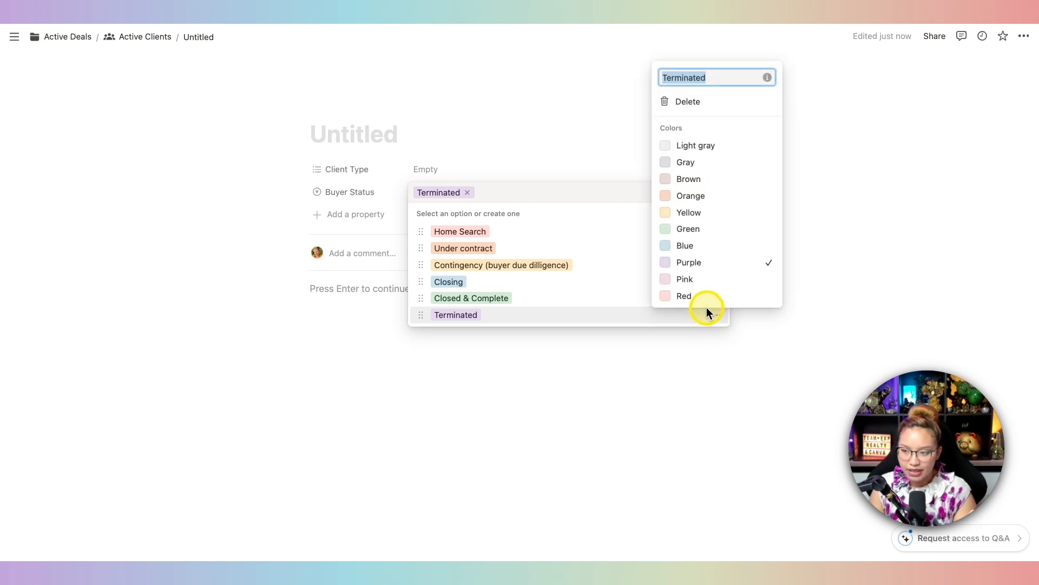
left_click(696, 146)
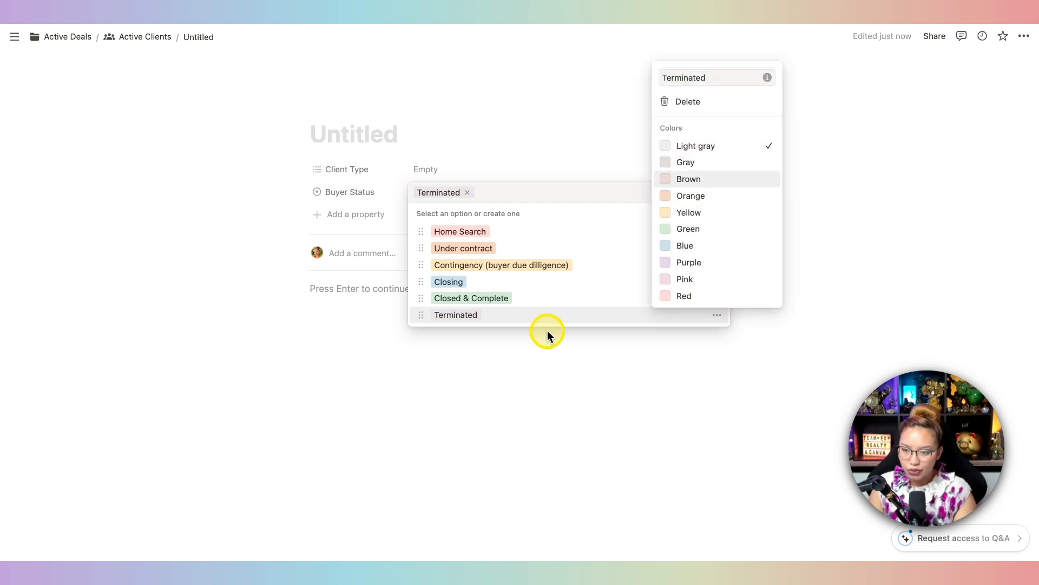
left_click(513, 401)
left_click(320, 379)
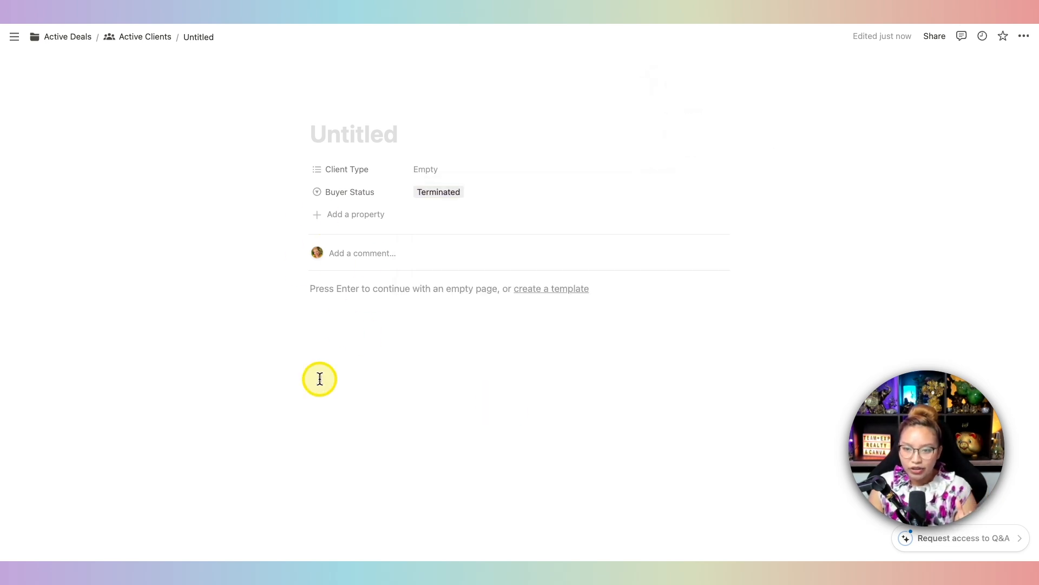
Add a Select property named Seller Status beneath Buyer Status
left_click(350, 211)
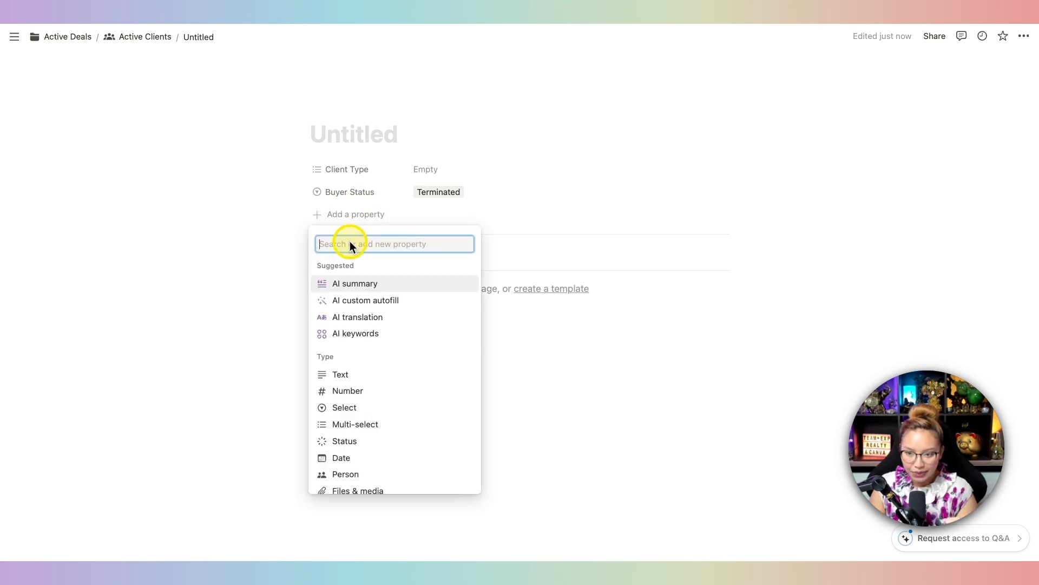
left_click(348, 412)
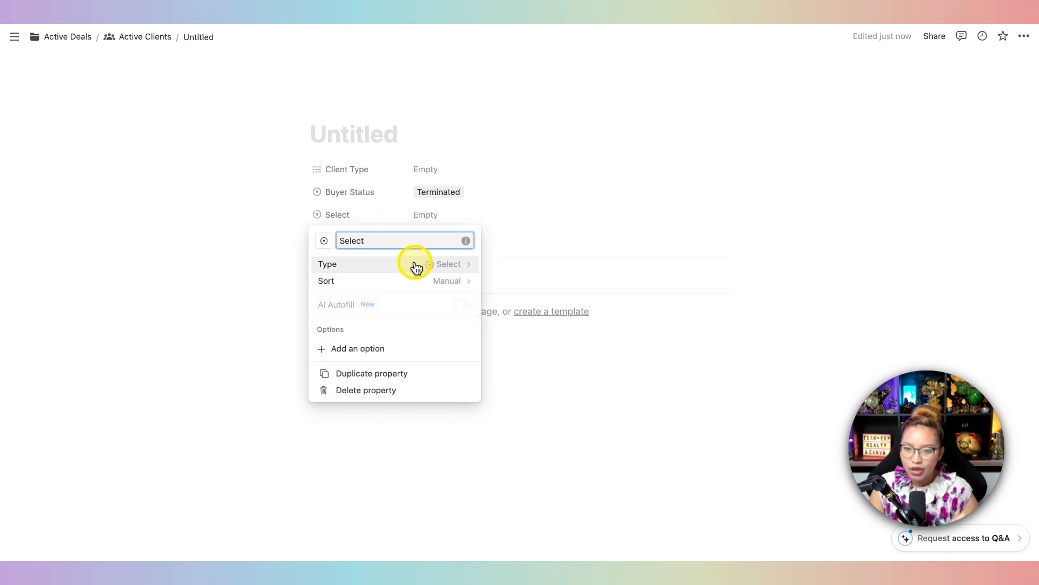
key("BackSpace")
key("BackSpace")
key("BackSpace")
key("BackSpace")
key("BackSpace")
key("BackSpace")
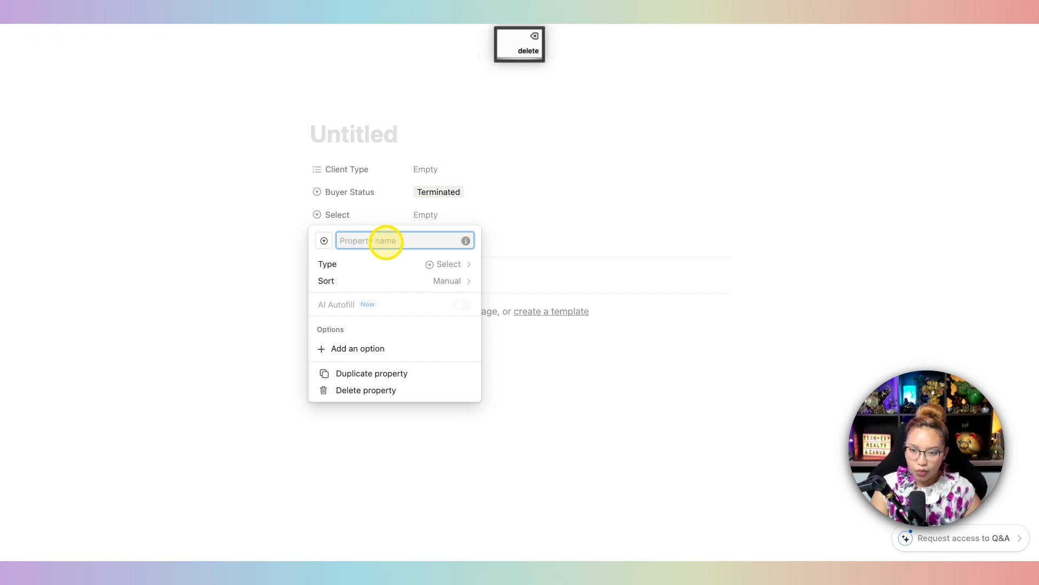
type("Seller Status")
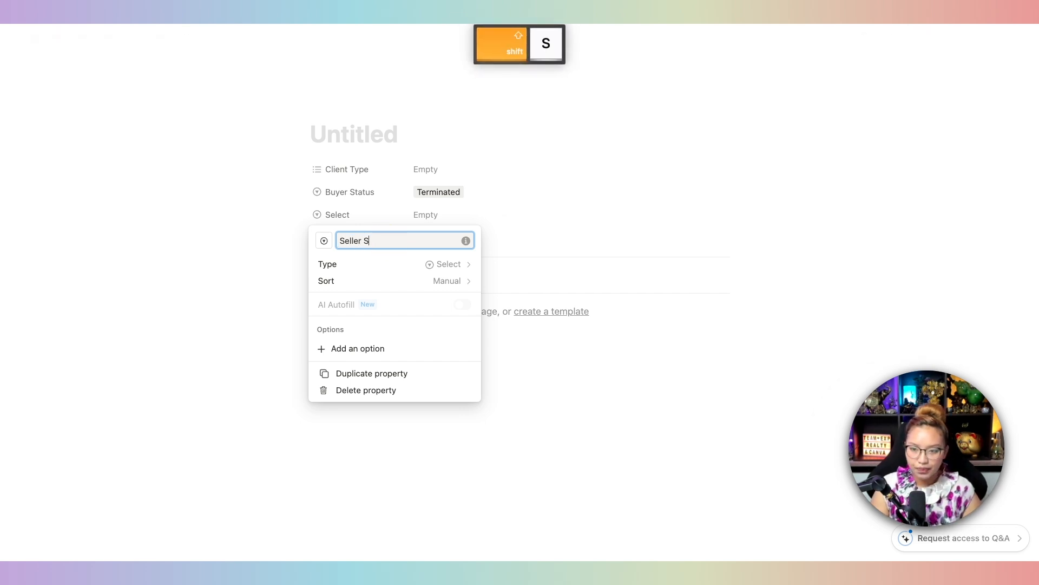
left_click(445, 211)
left_click(443, 211)
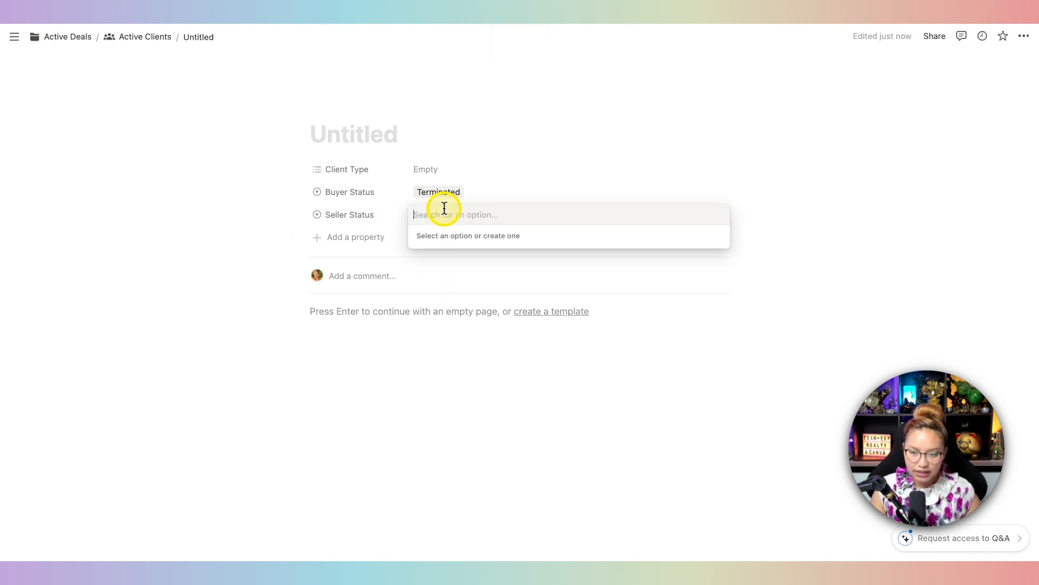
Create Seller Status options Active on Market and Under contract
type("Active on Market")
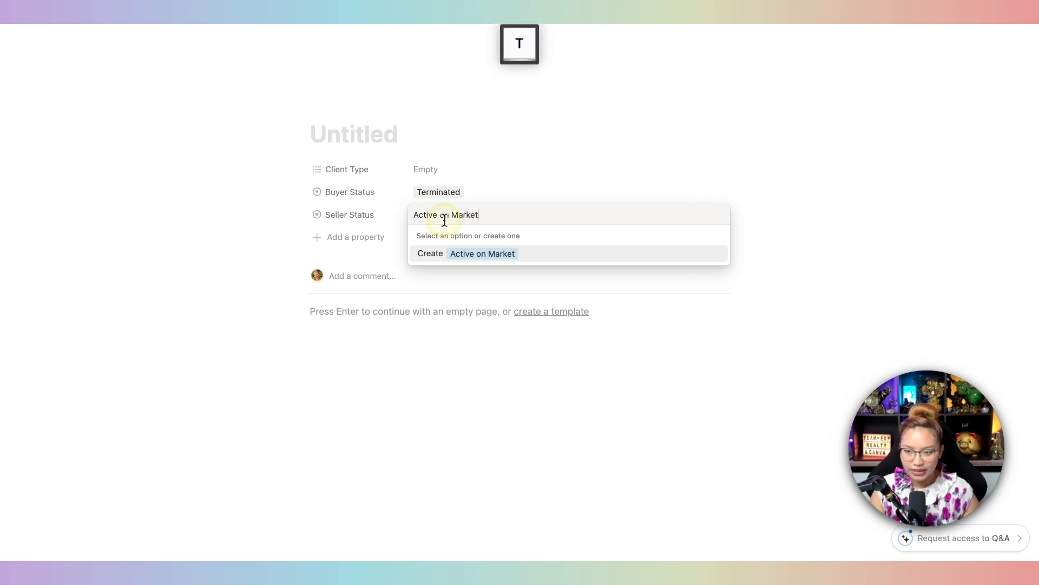
left_click(464, 254)
left_click(505, 220)
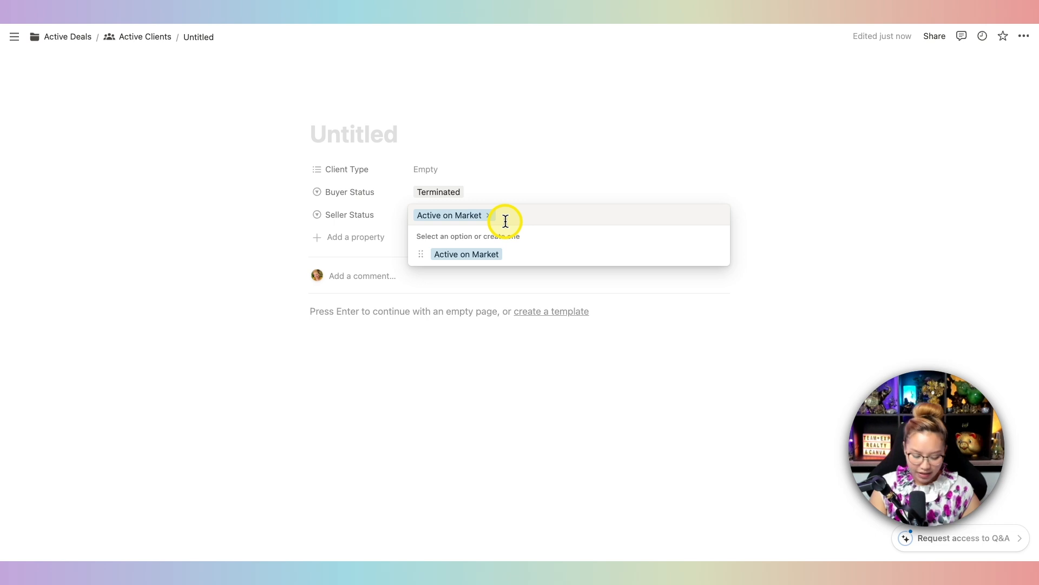
type("Under contrac")
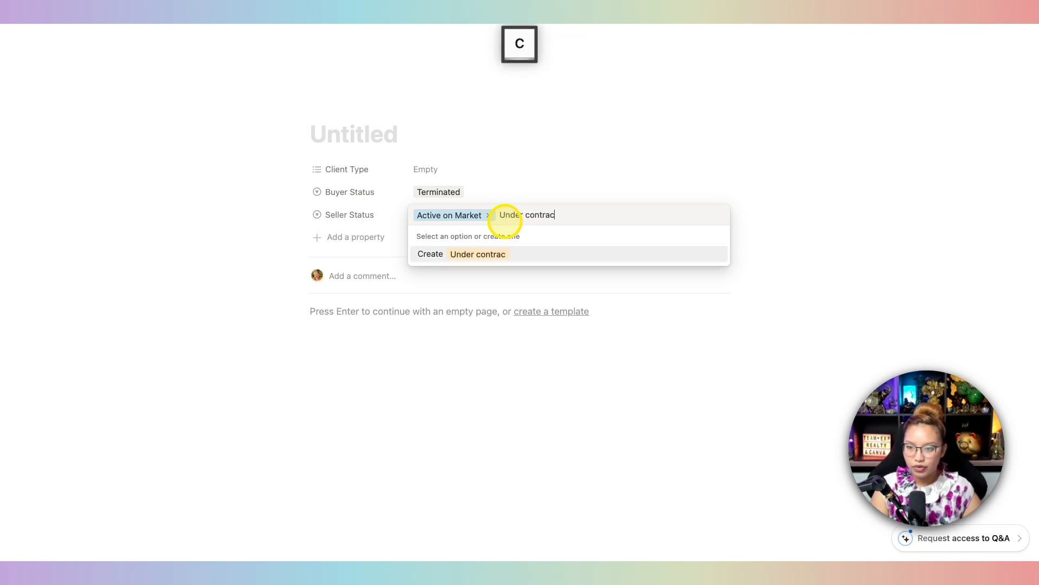
type("t")
left_click(503, 252)
left_click(493, 211)
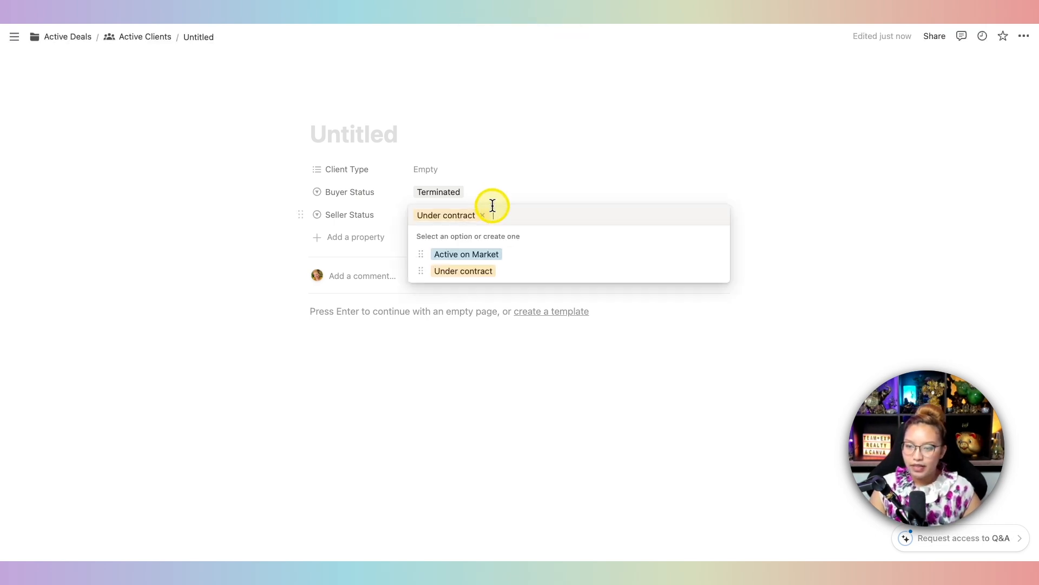
Add Contingency (buyer due diligence), correcting its spelling, and Closing options
type("Conte")
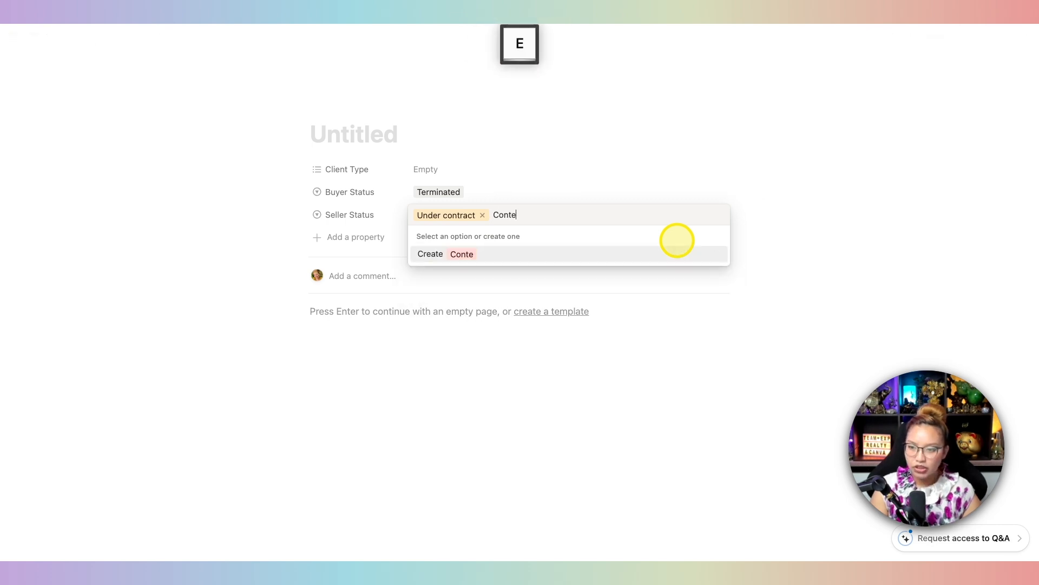
key("BackSpace")
type("ingency (b")
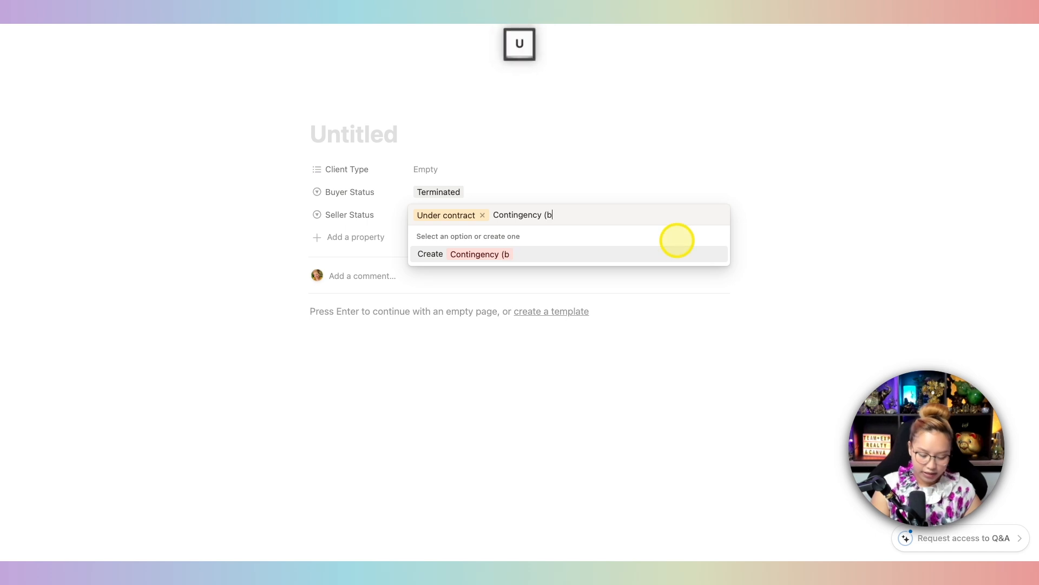
type("uyer due di")
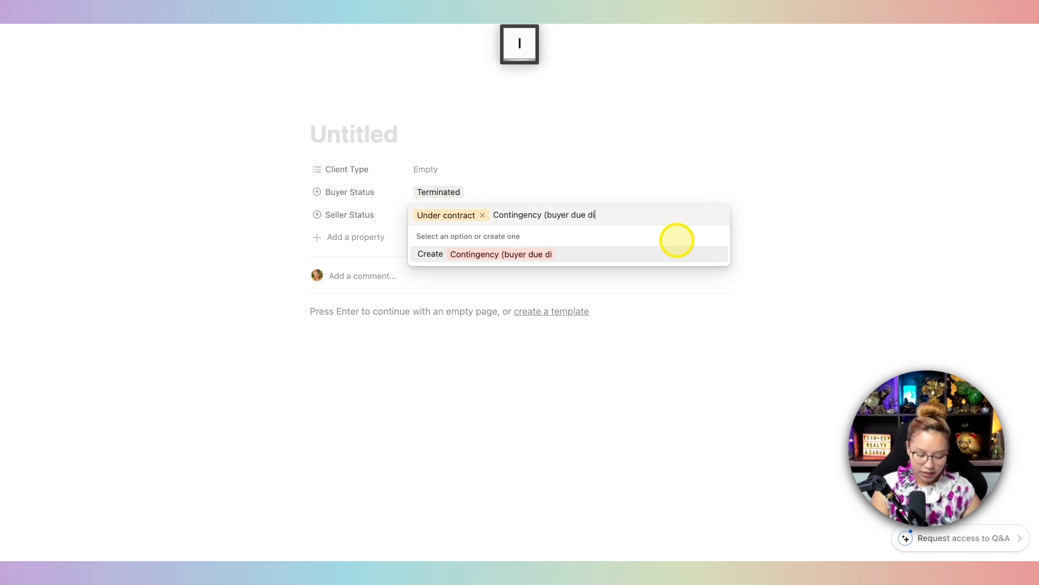
type("lligence)")
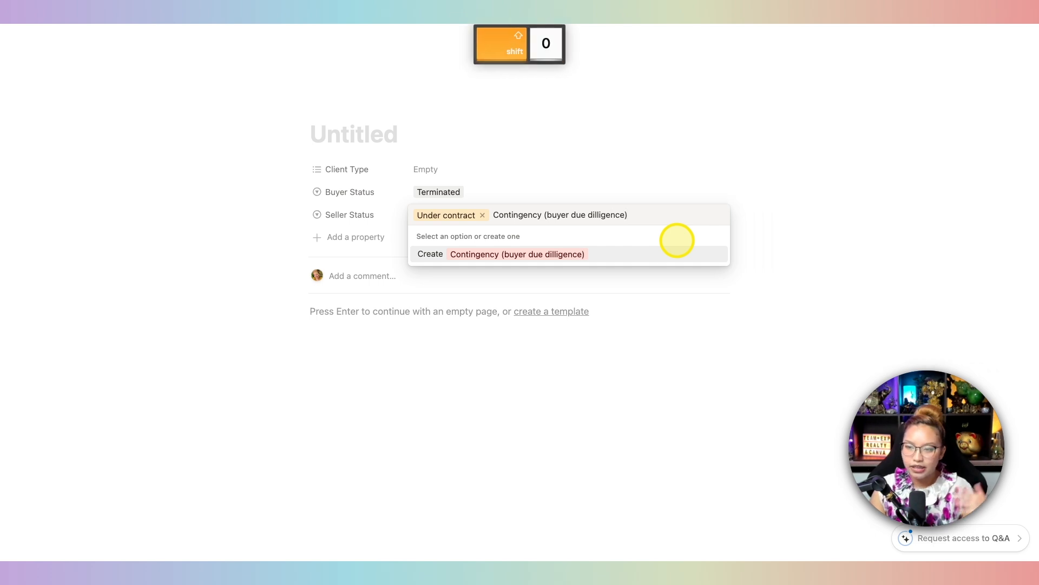
right_click(603, 212)
left_click(622, 220)
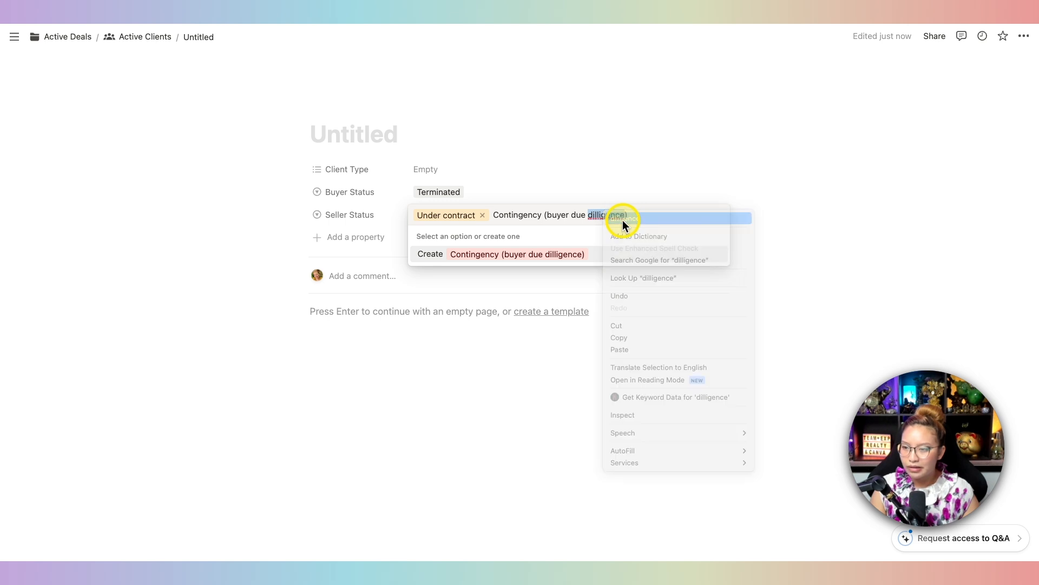
left_click(541, 257)
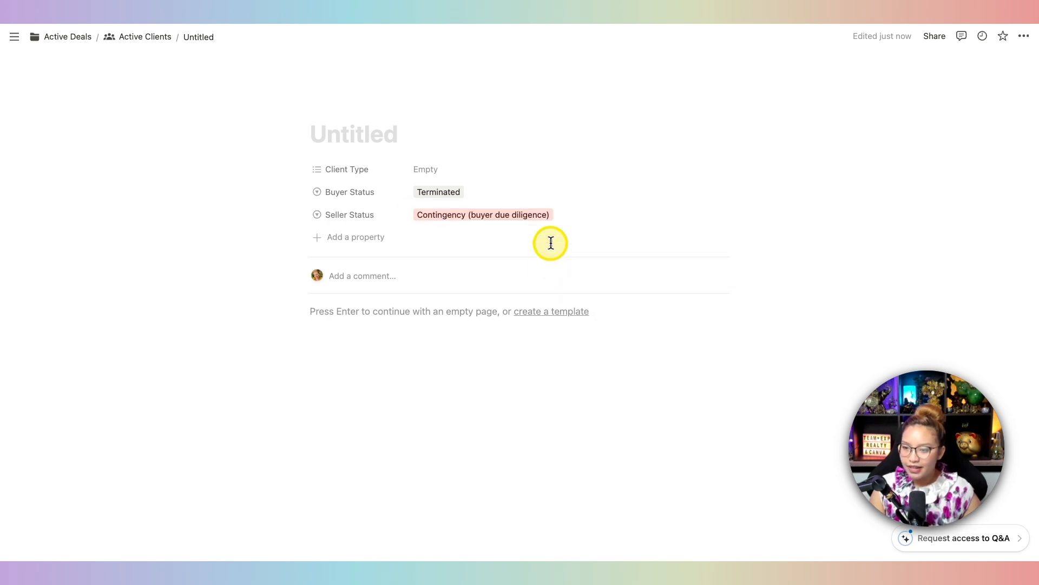
left_click(579, 219)
type("Clsoing")
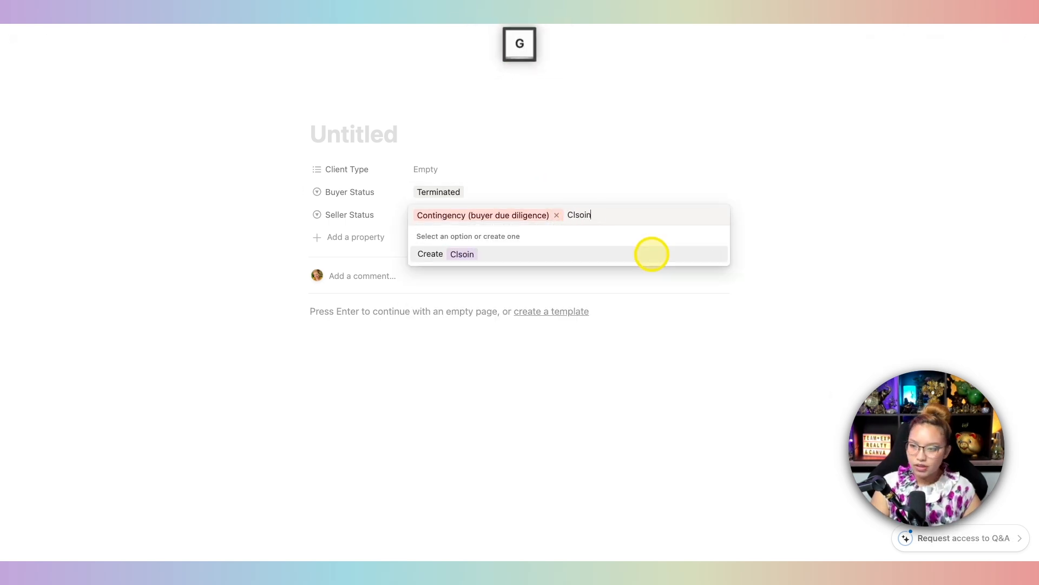
key("BackSpace")
key("BackSpace")
key("BackSpace")
key("BackSpace")
key("BackSpace")
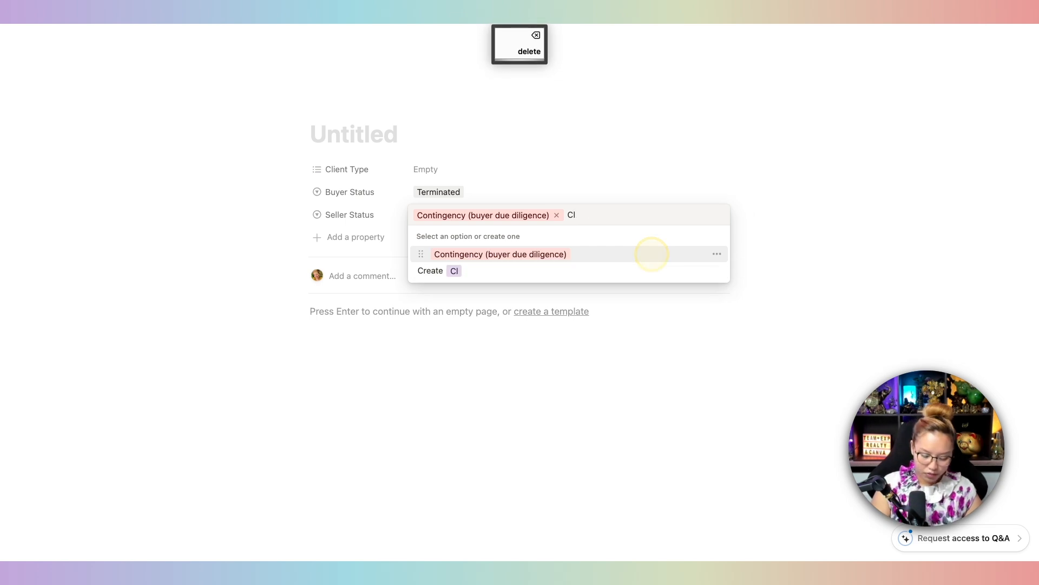
type("osing")
left_click(636, 260)
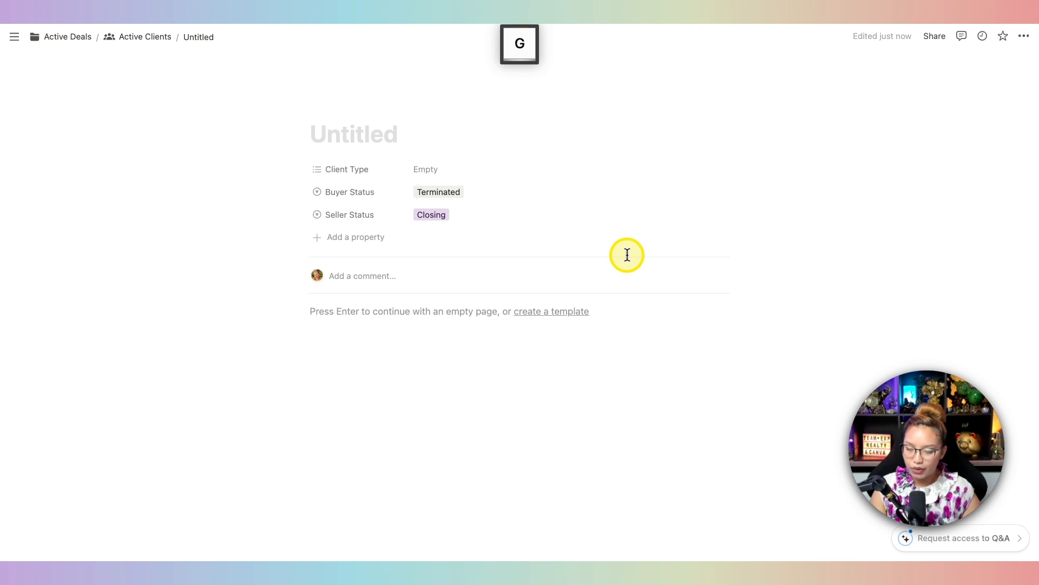
left_click(553, 215)
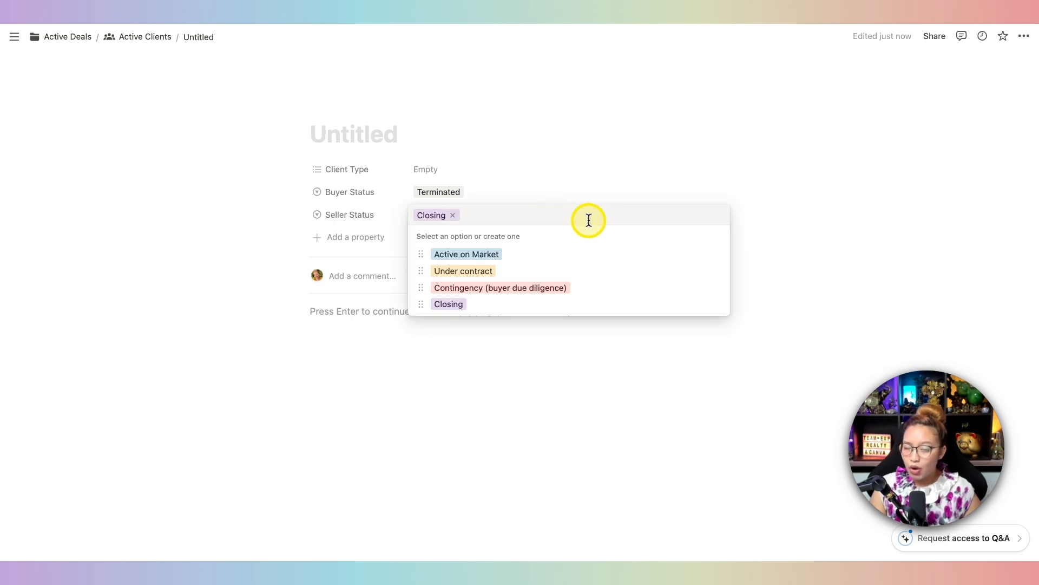
Create Seller Status options Closed & Complete, Expired and Terminated, leaving Terminated set
type("Clos")
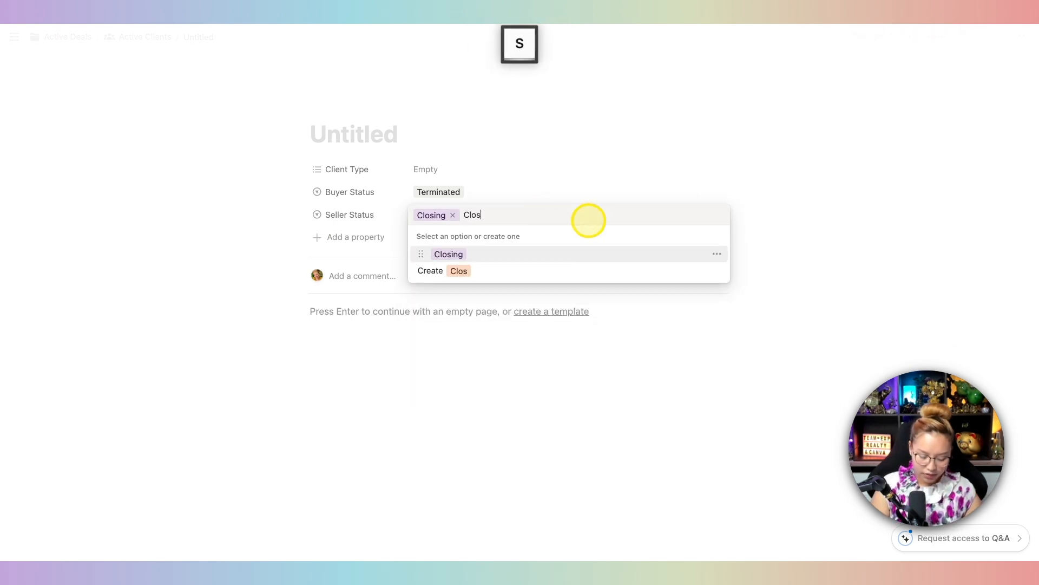
type("ed &")
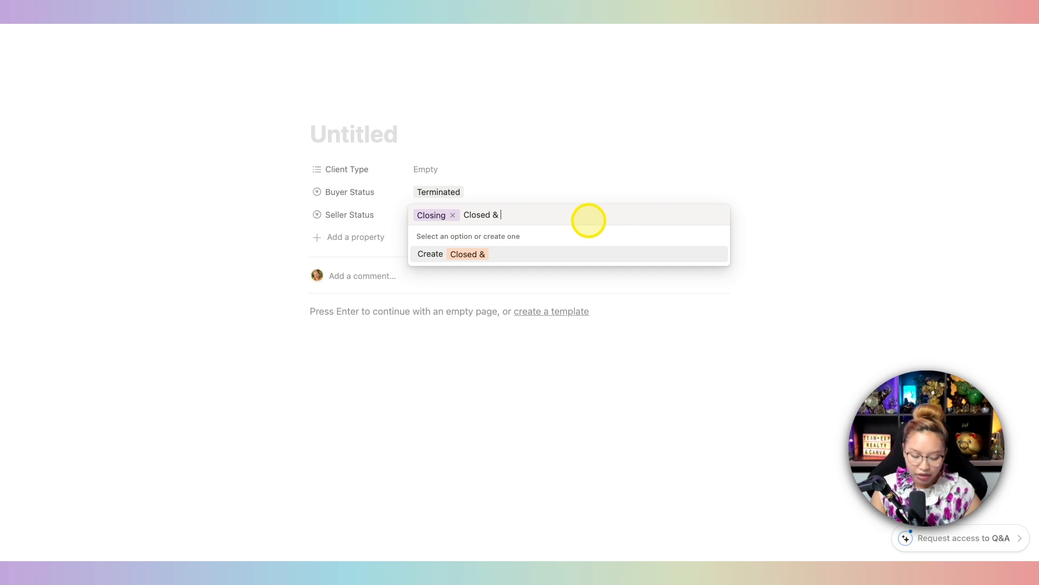
type("Complete")
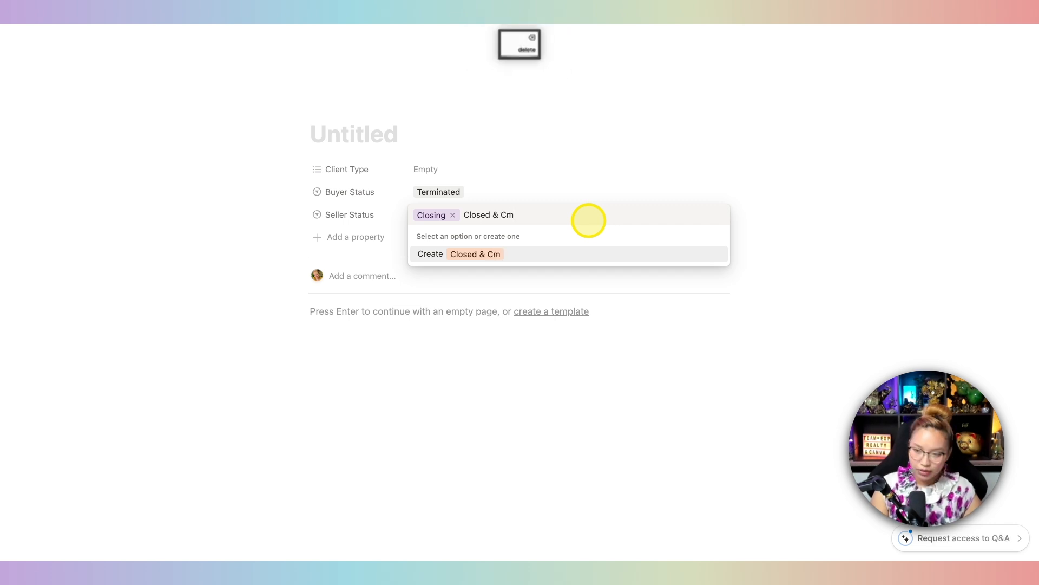
left_click(485, 256)
left_click(483, 216)
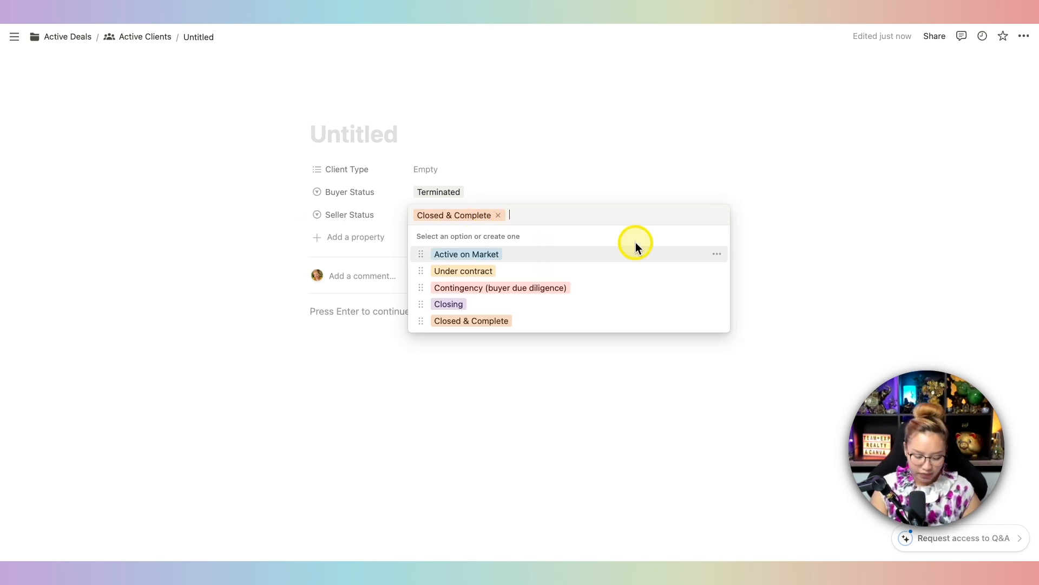
type("Expired")
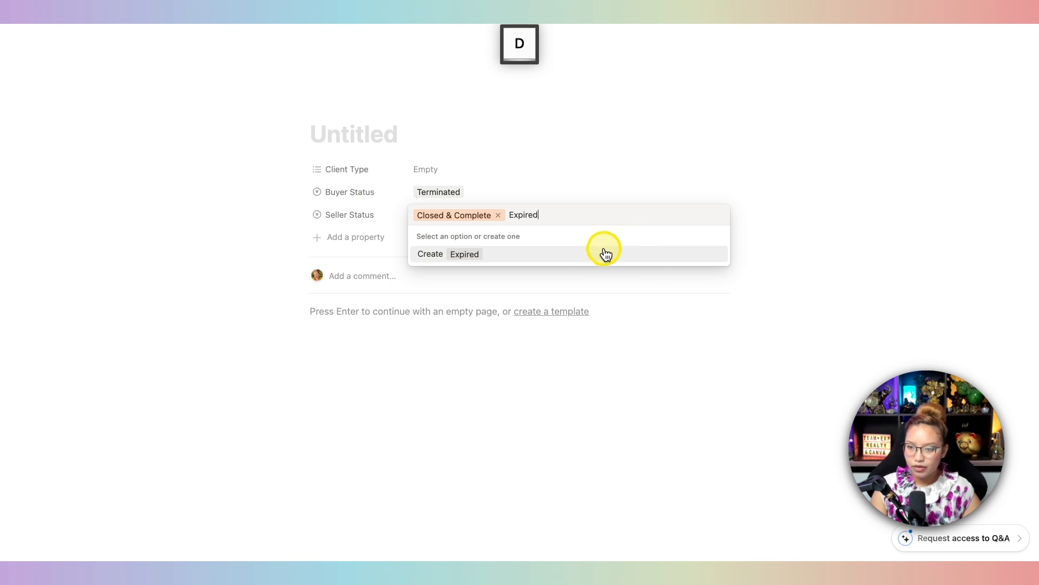
left_click(572, 255)
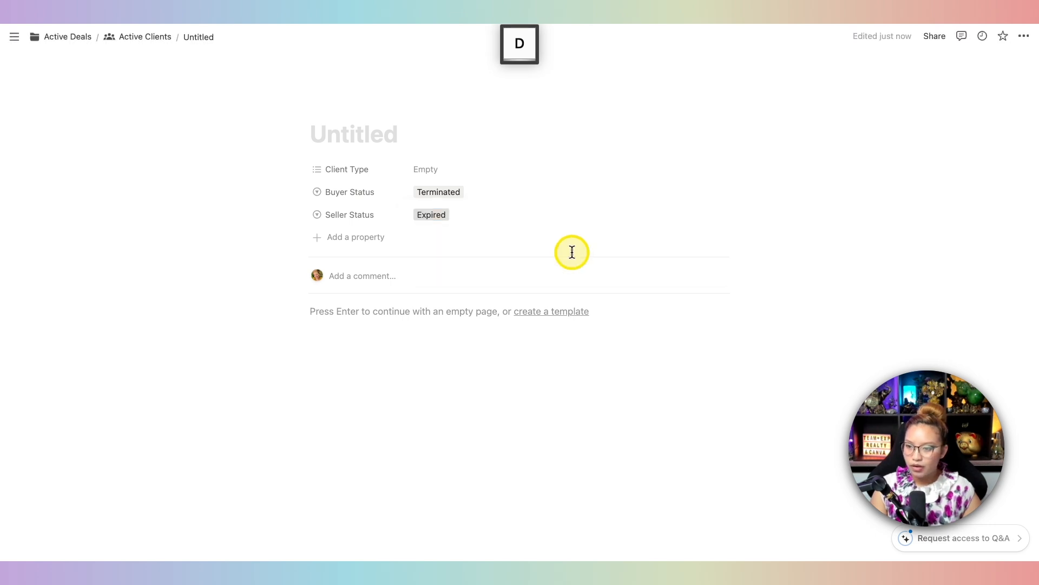
left_click(548, 217)
type("Terminate")
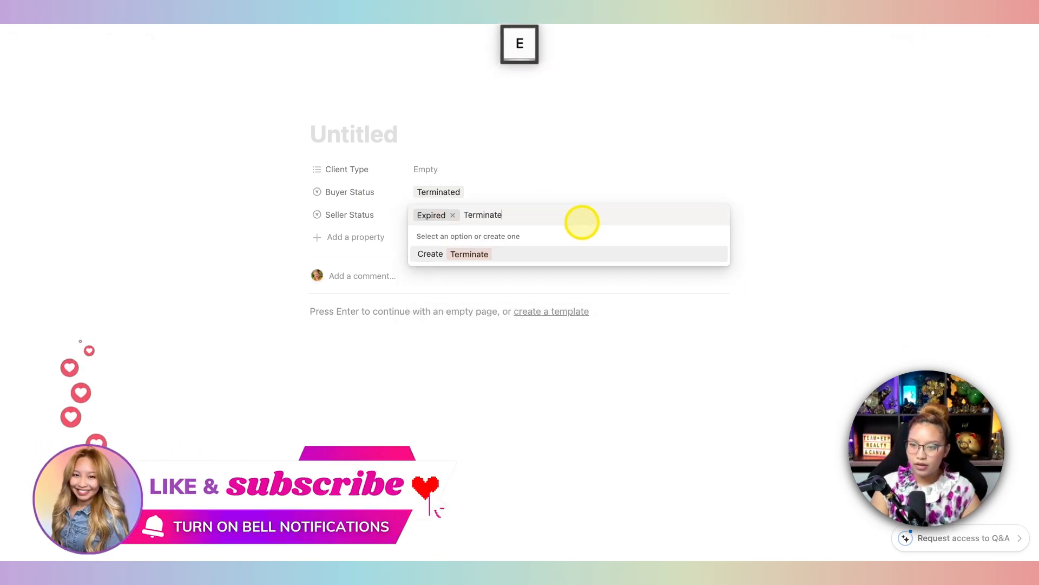
type("d")
left_click(519, 256)
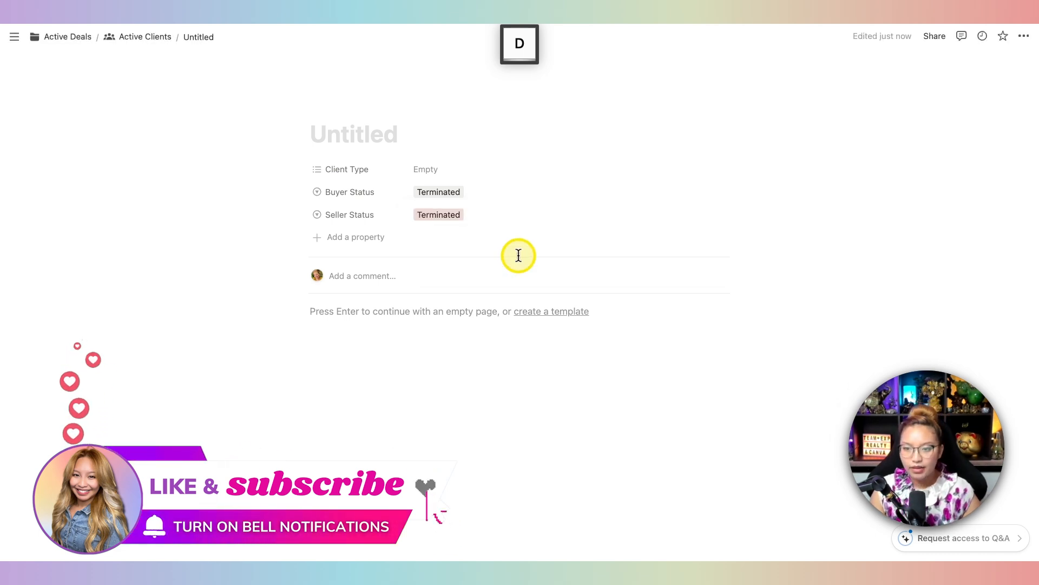
left_click(488, 215)
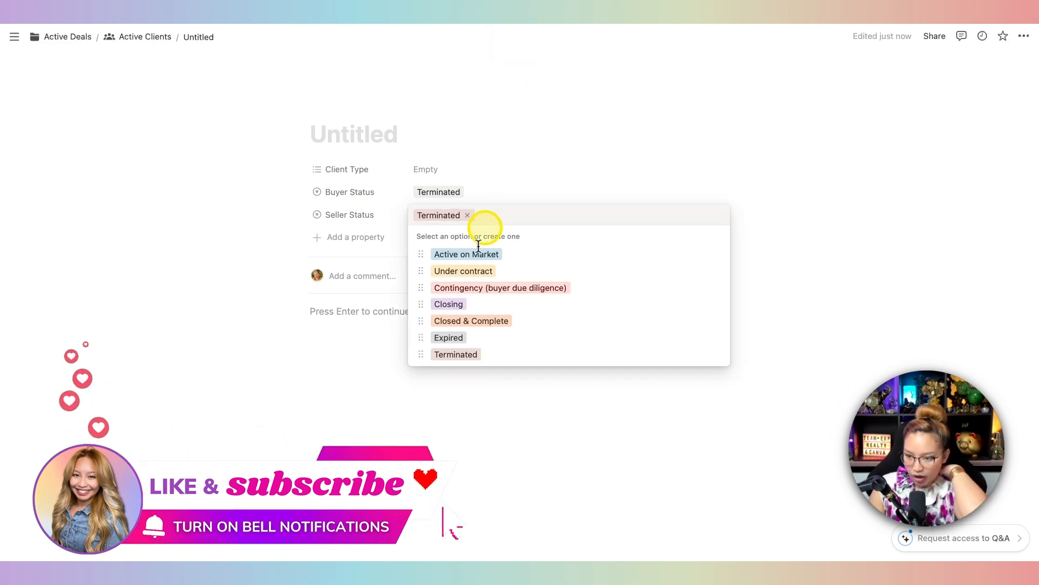
left_click(539, 184)
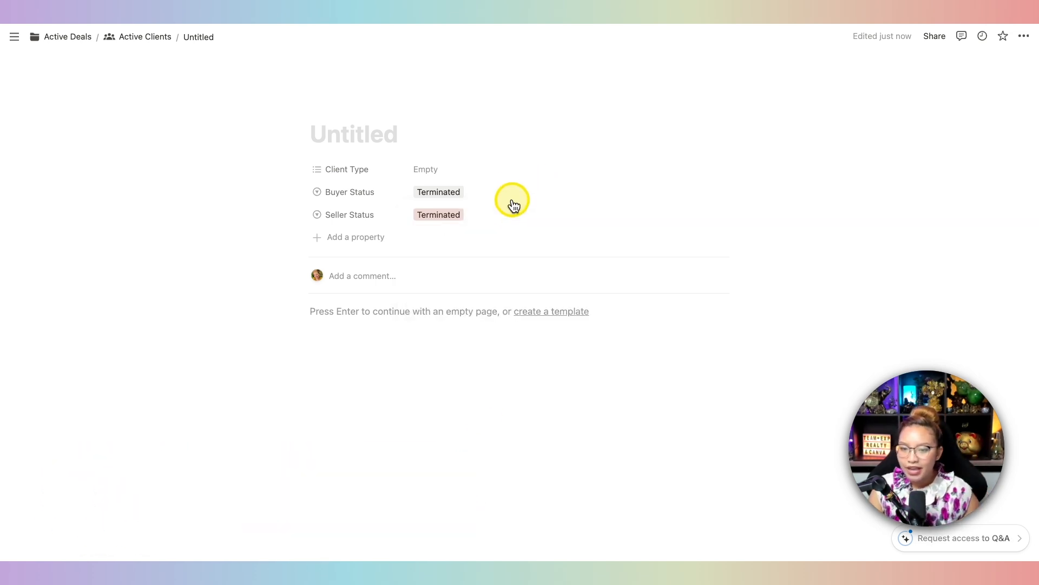
Add a Select property named Deal source, positioned below Seller Status
left_click(366, 246)
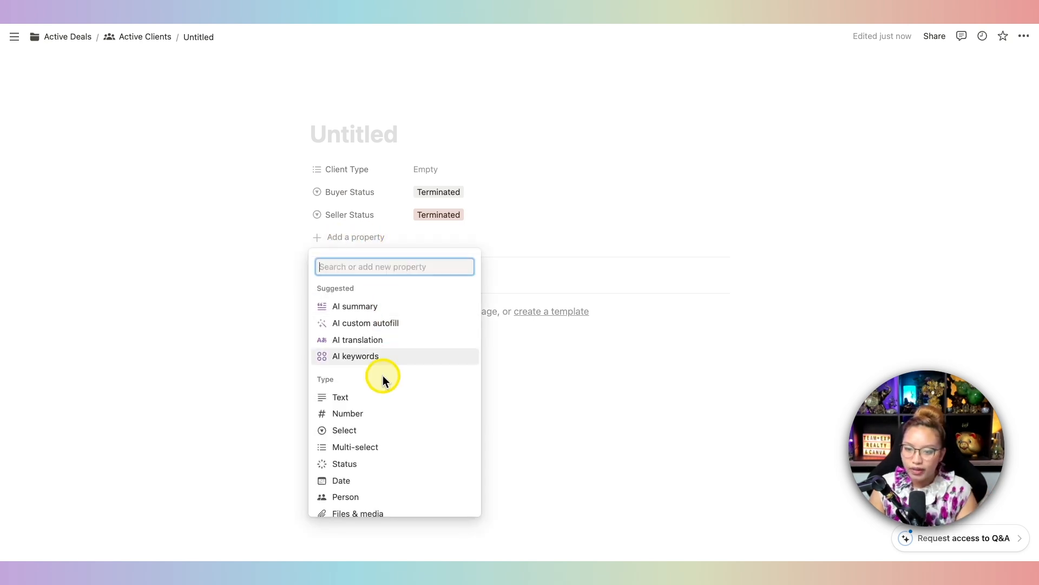
scroll(383, 378, "down", 2)
scroll(383, 379, "down", 1)
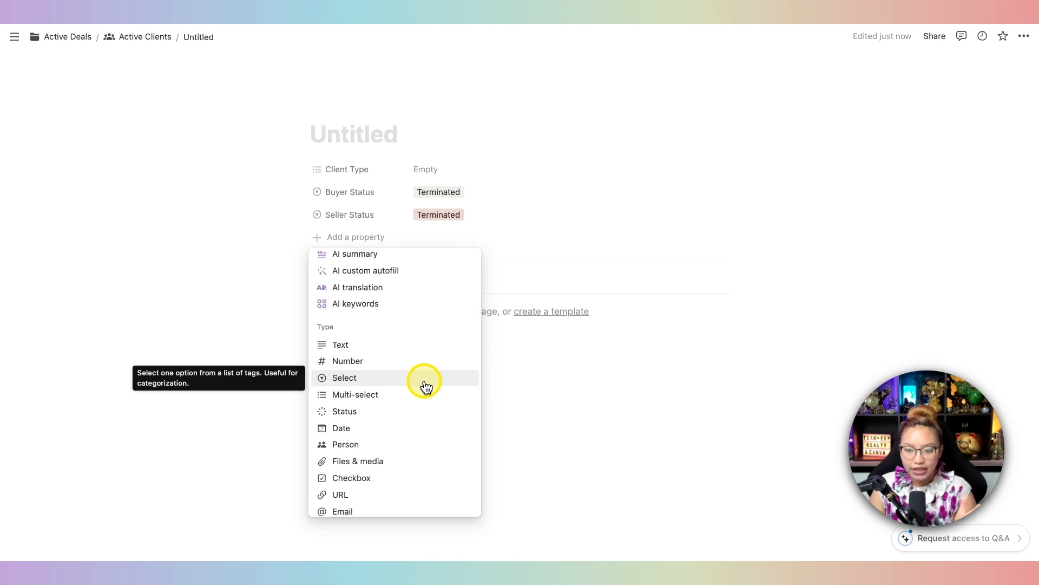
key("fn")
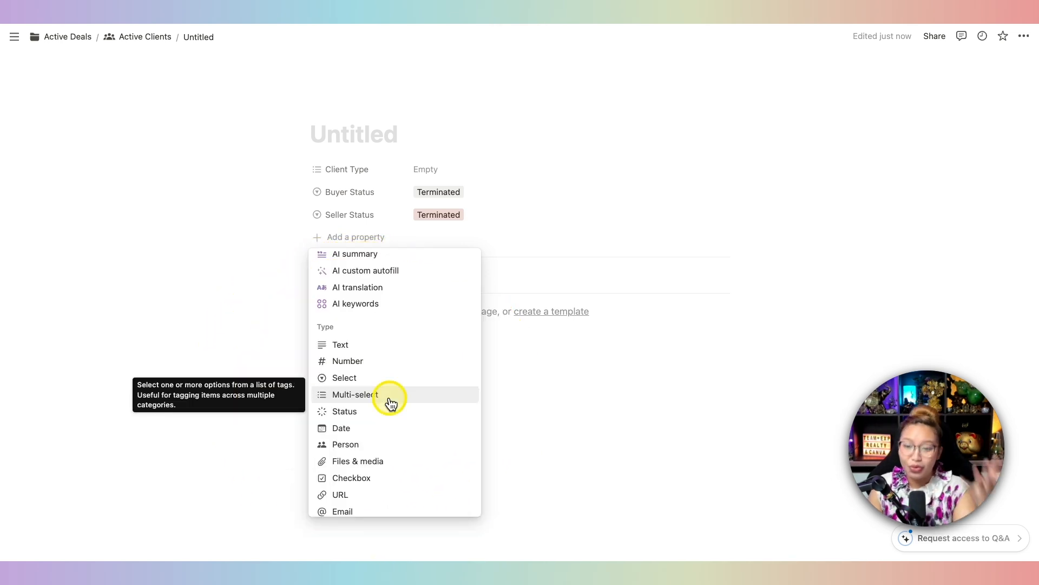
left_click(373, 378)
key("BackSpace")
key("BackSpace")
key("BackSpace")
key("BackSpace")
key("BackSpace")
key("BackSpace")
type("Deal source")
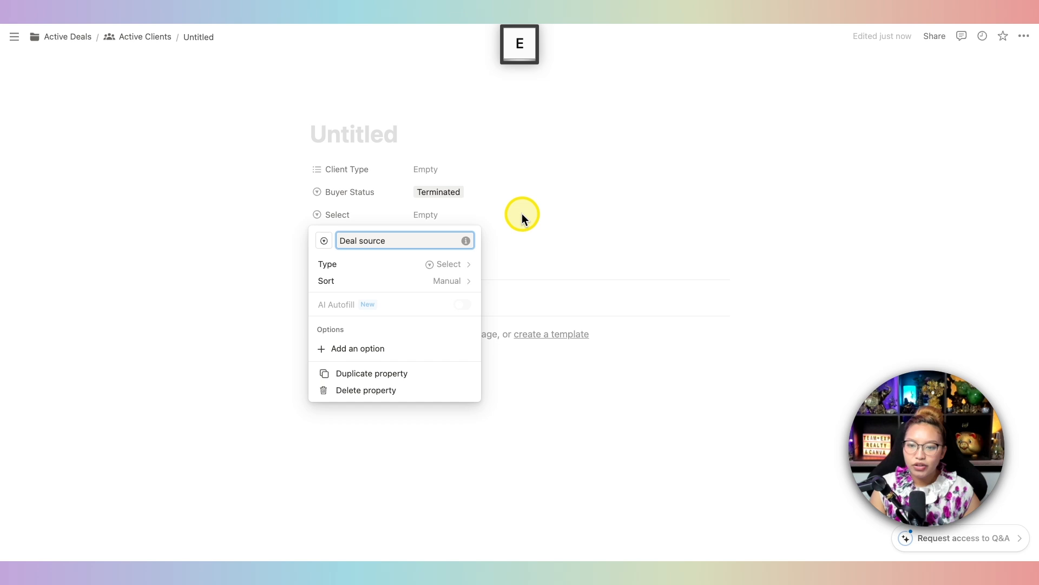
left_click(522, 213)
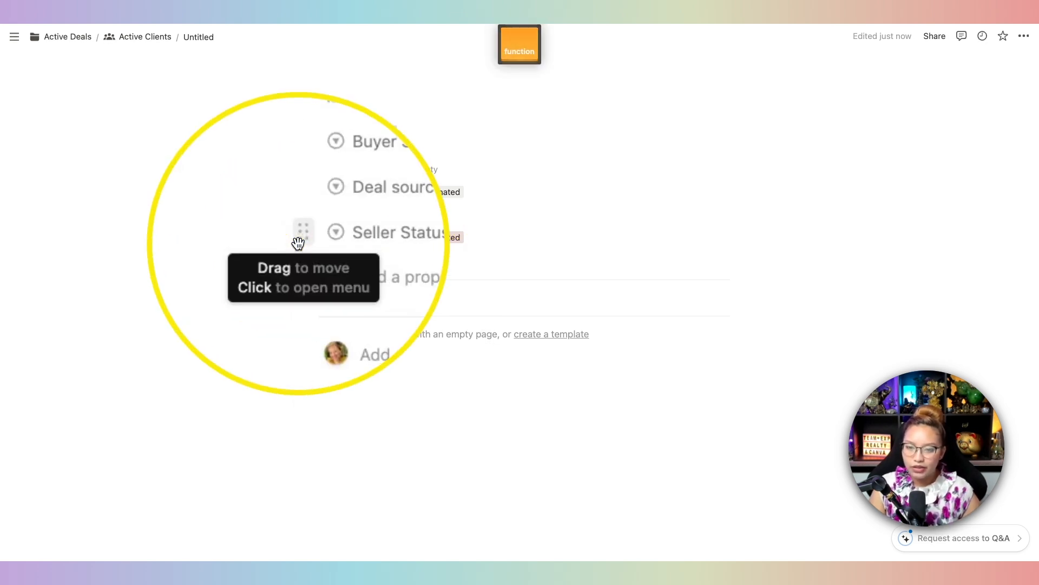
left_click_drag(298, 241, 306, 211)
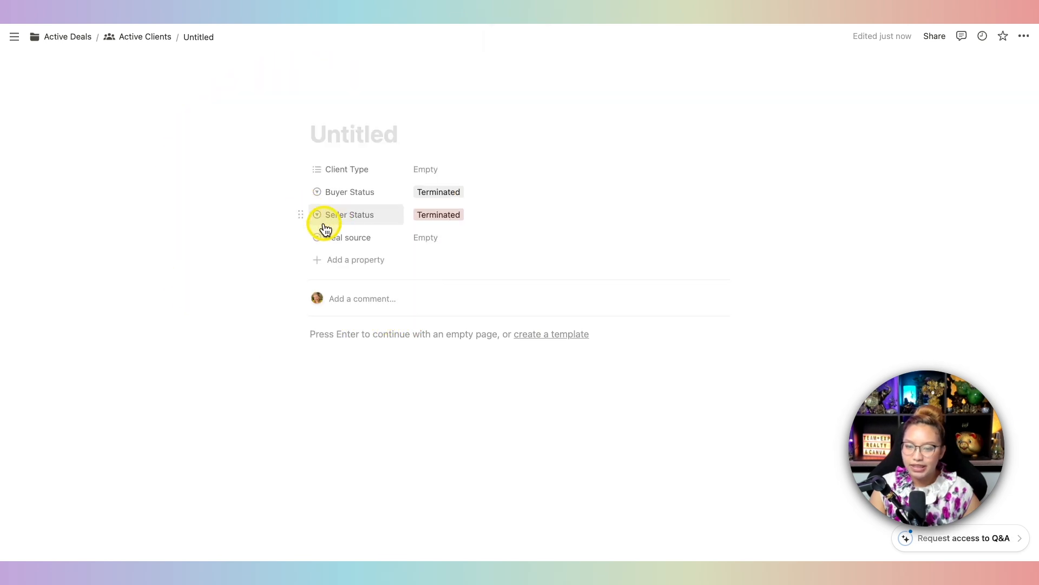
Create YouTube, Instagram and Website options in the Deal source property
left_click(433, 240)
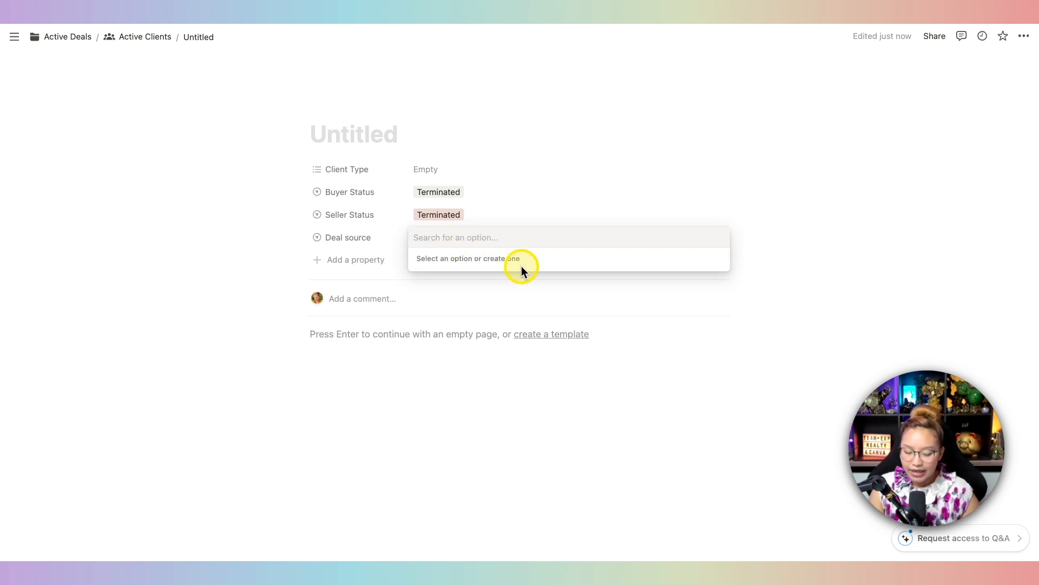
type("Youtube")
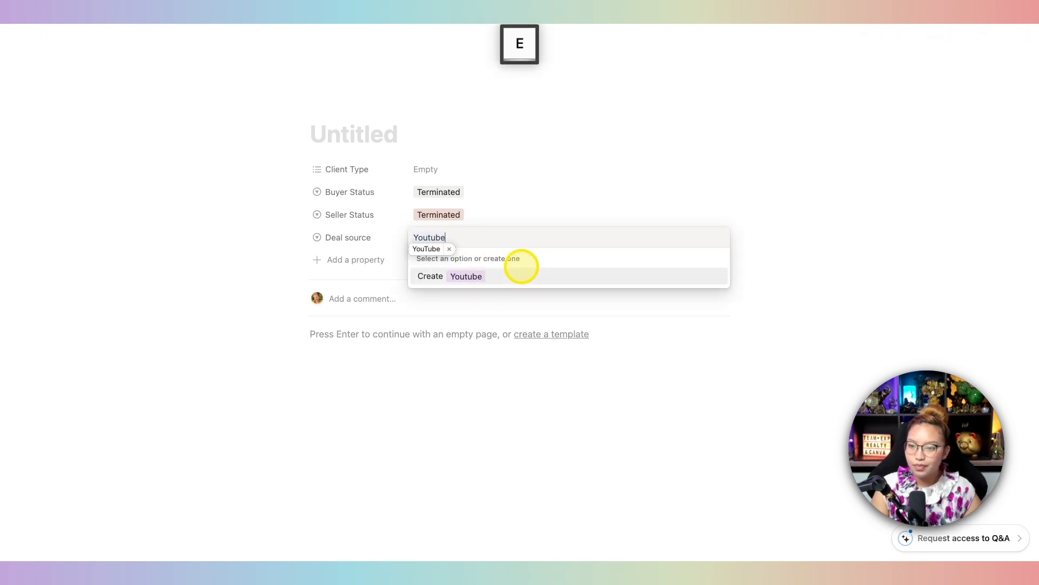
left_click(472, 279)
left_click(476, 239)
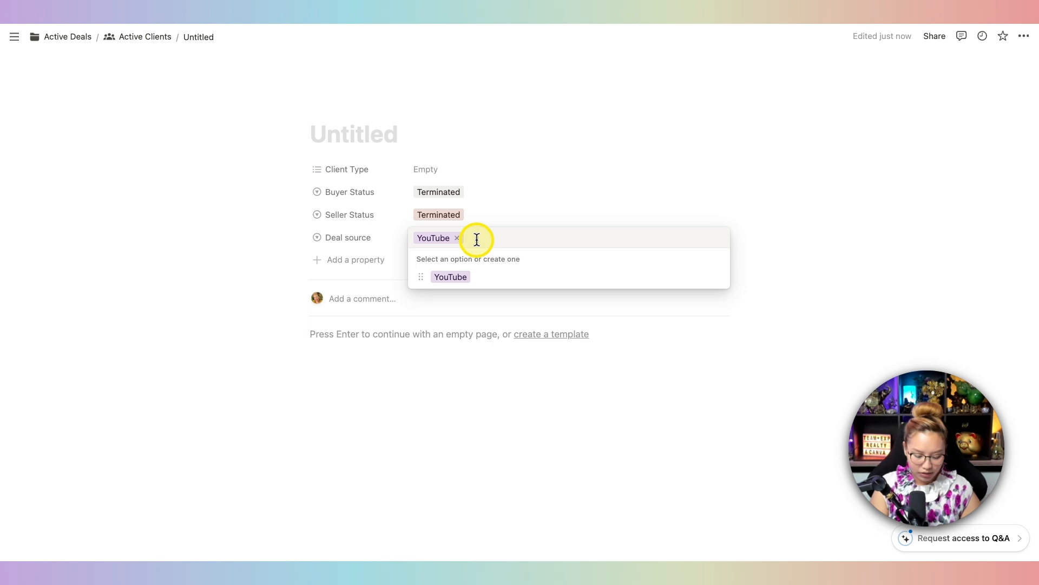
type("Instagram")
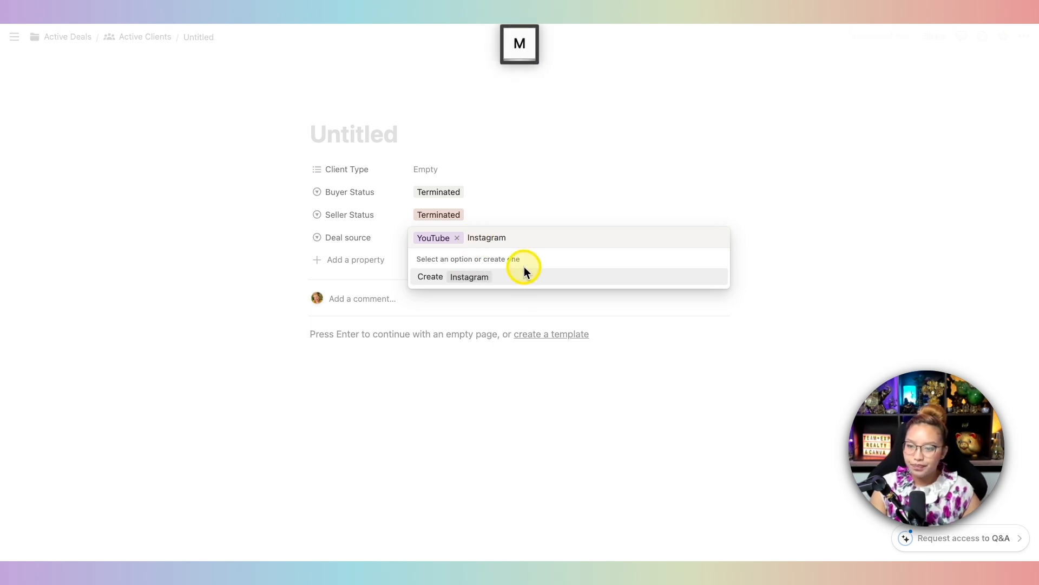
left_click(524, 271)
left_click(457, 237)
type("Website")
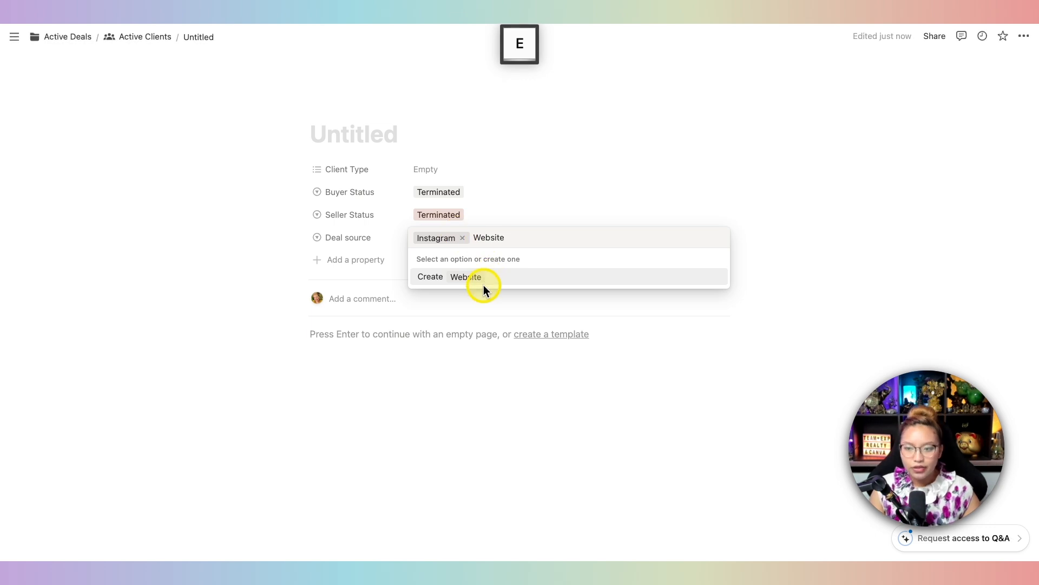
left_click(483, 285)
left_click(448, 241)
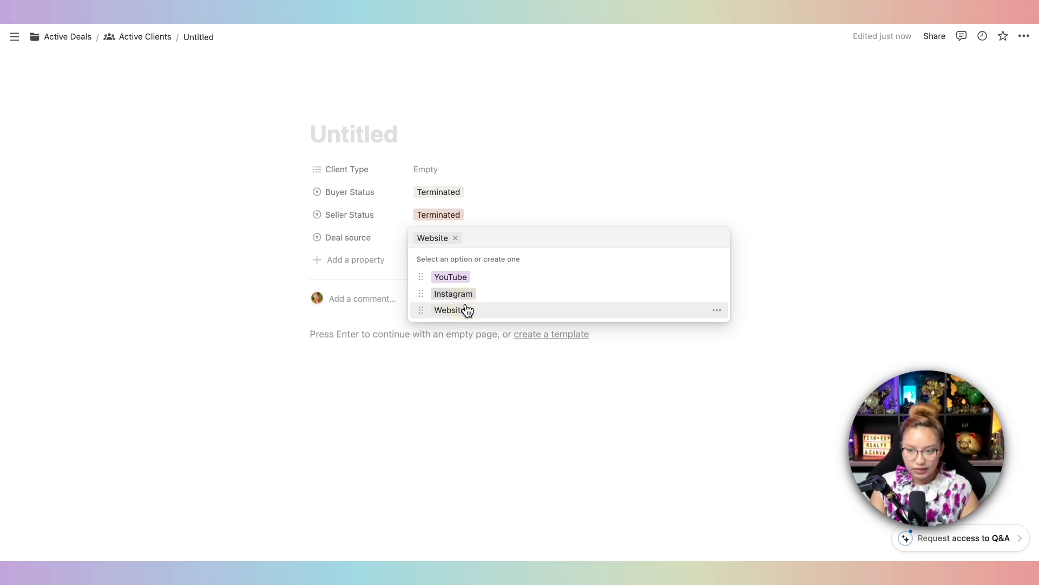
Clear the selected values from Deal source, Seller Status and Buyer Status
left_click(456, 238)
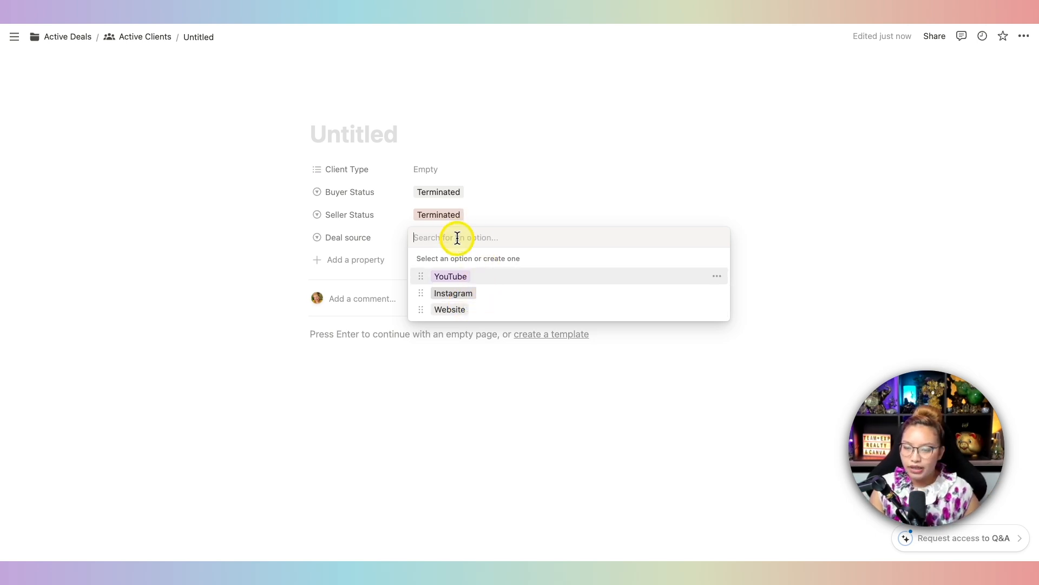
left_click(452, 214)
left_click(452, 214)
left_click(463, 214)
left_click(464, 190)
left_click(452, 194)
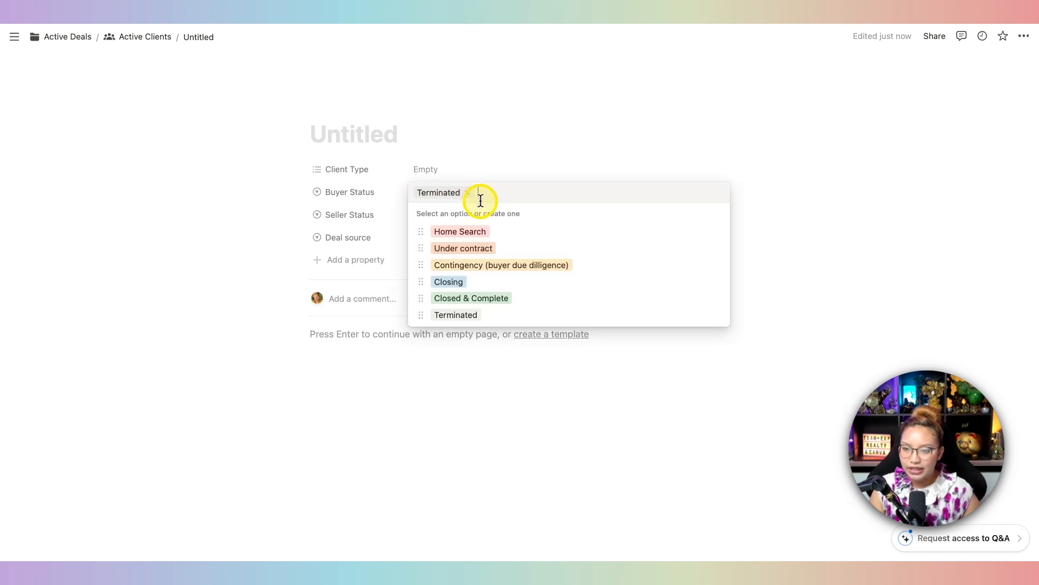
left_click(468, 193)
left_click(480, 158)
scroll(480, 157, "down", 3)
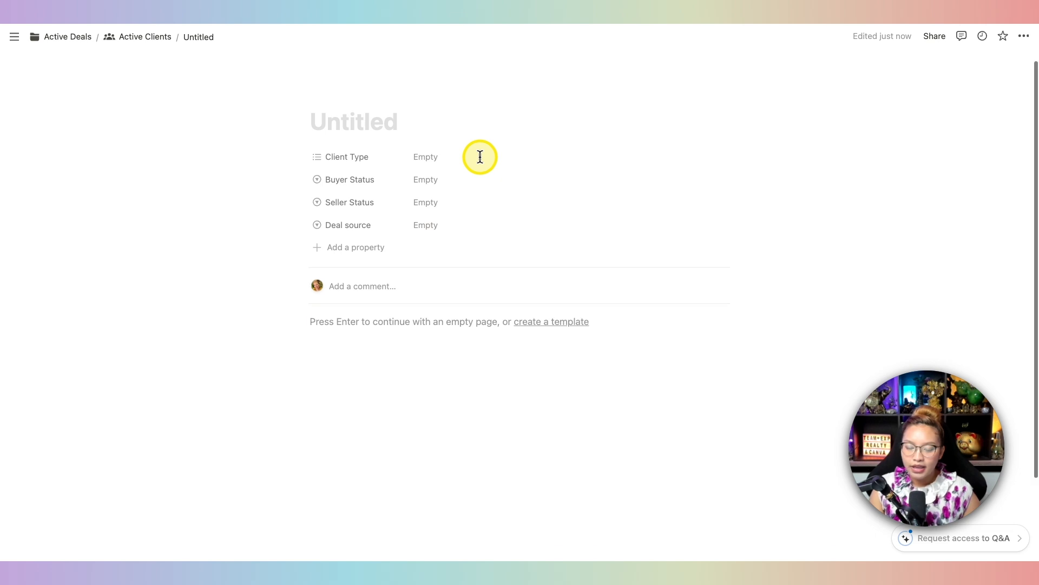
left_click(337, 189)
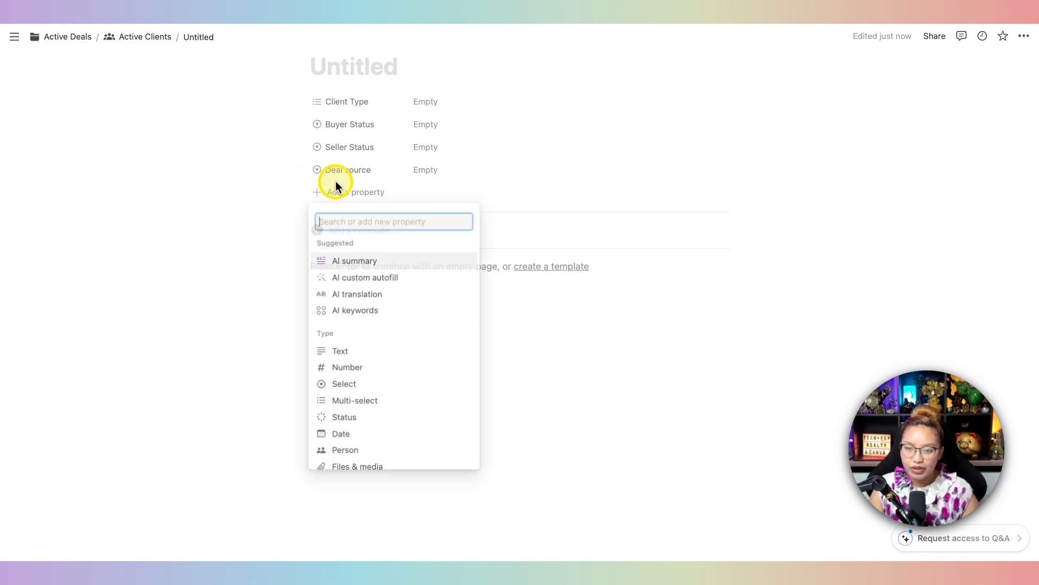
scroll(363, 313, "down", 5)
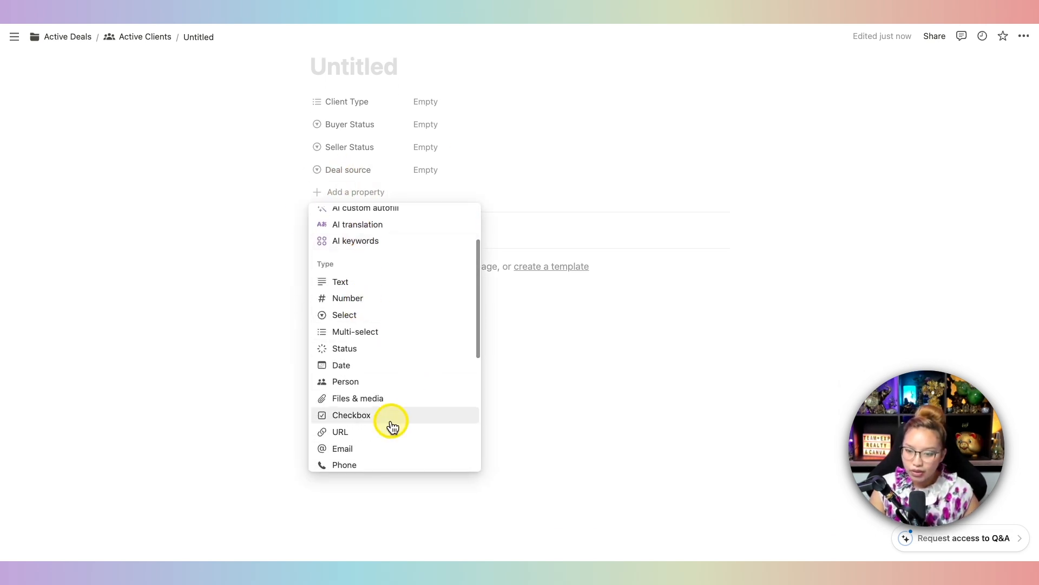
scroll(369, 406, "down", 1)
left_click(344, 370)
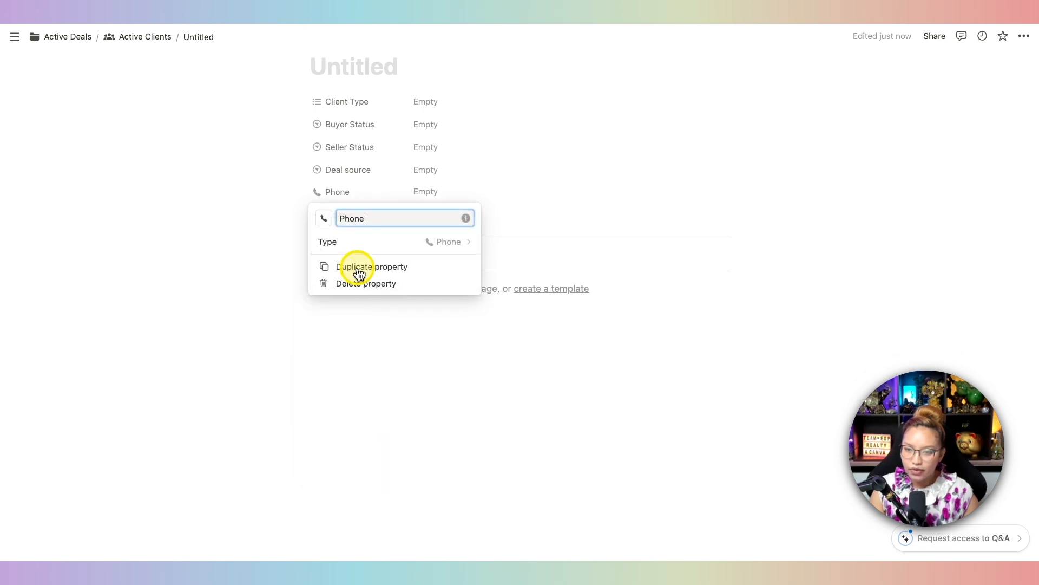
left_click(478, 175)
left_click(322, 218)
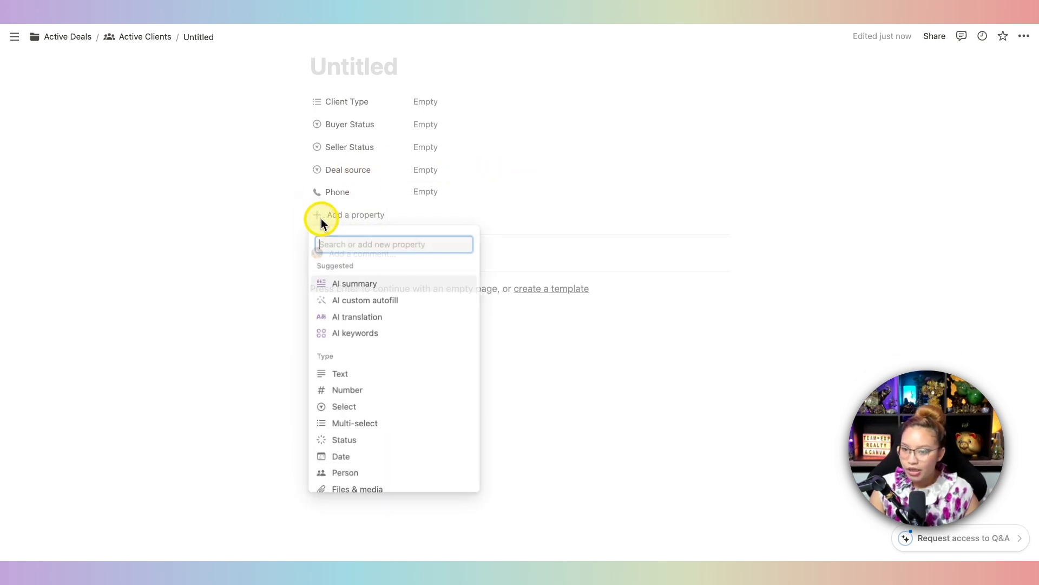
scroll(358, 352, "down", 6)
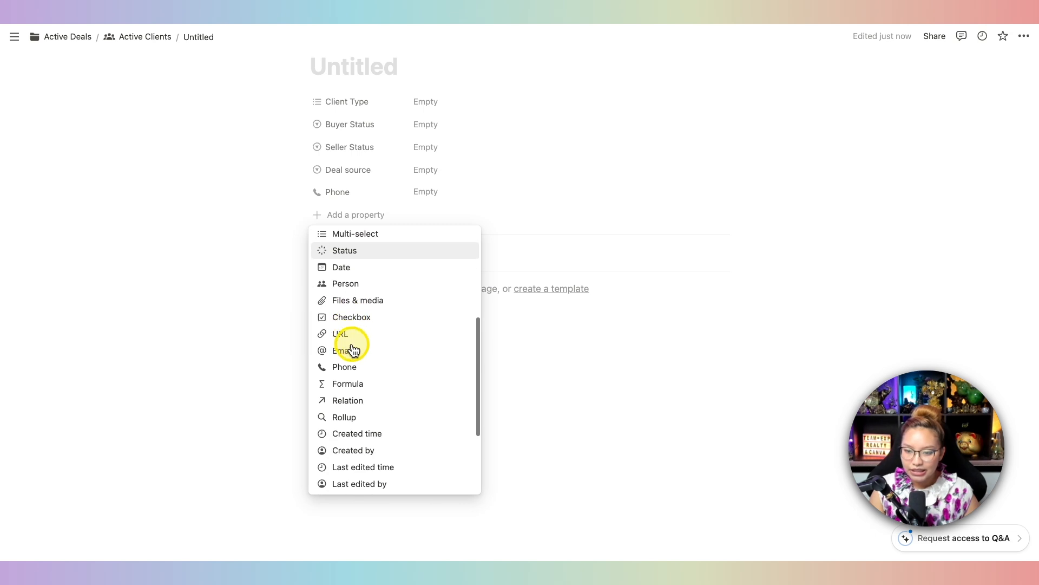
left_click(361, 353)
left_click(631, 173)
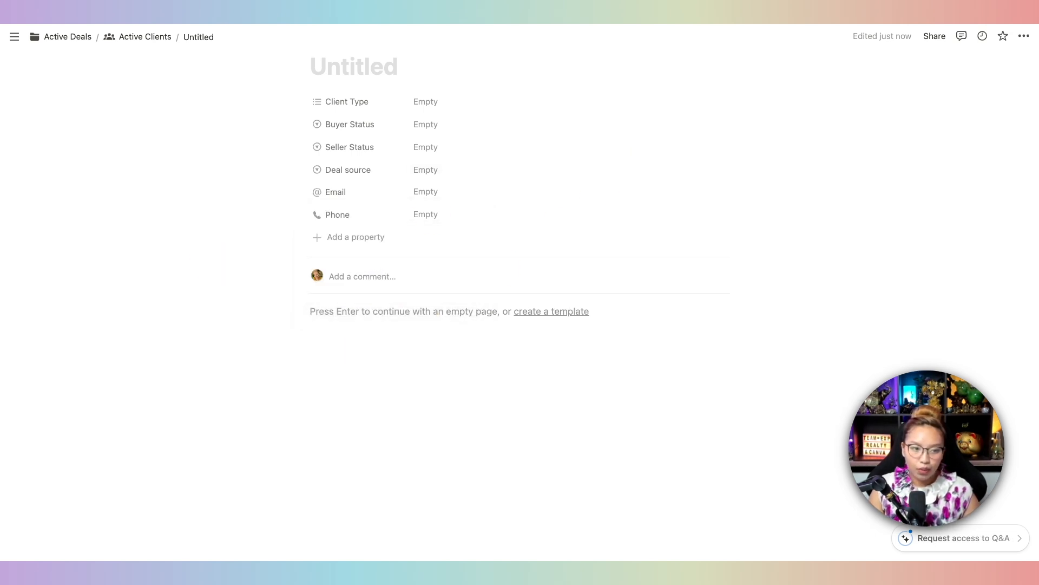
Add a Text property named 'Property Address' below Phone on the client entry
left_click(322, 237)
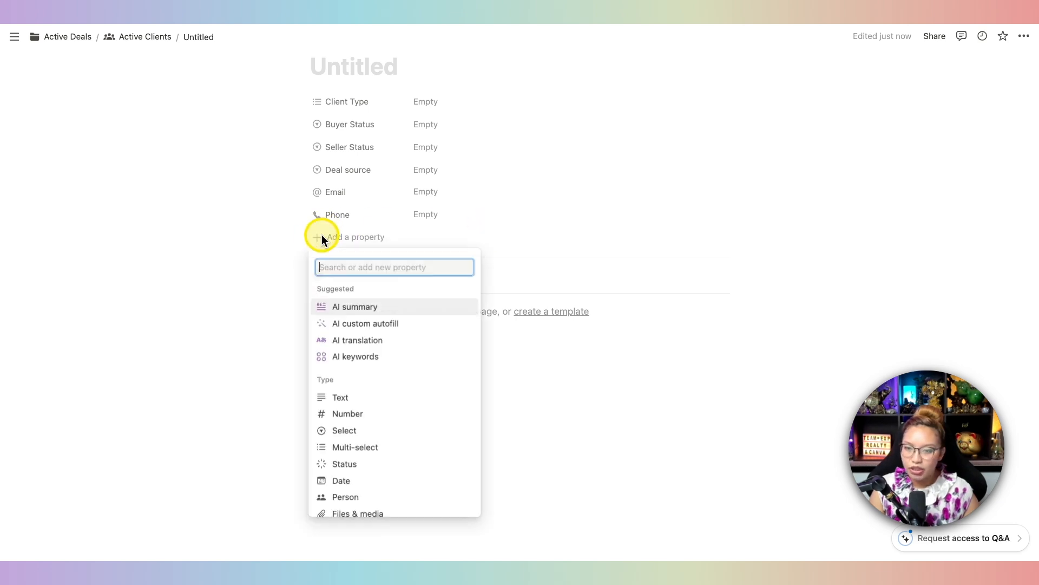
left_click(337, 399)
key("BackSpace")
key("BackSpace")
key("BackSpace")
key("BackSpace")
type("Proeprty")
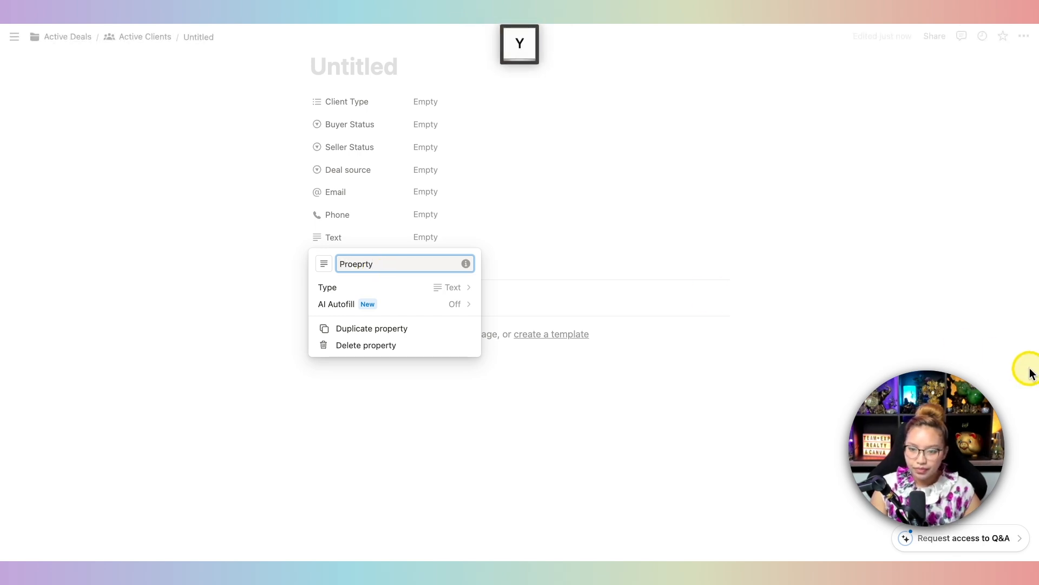
key("BackSpace")
key("BackSpace")
key("BackSpace")
key("BackSpace")
key("BackSpace")
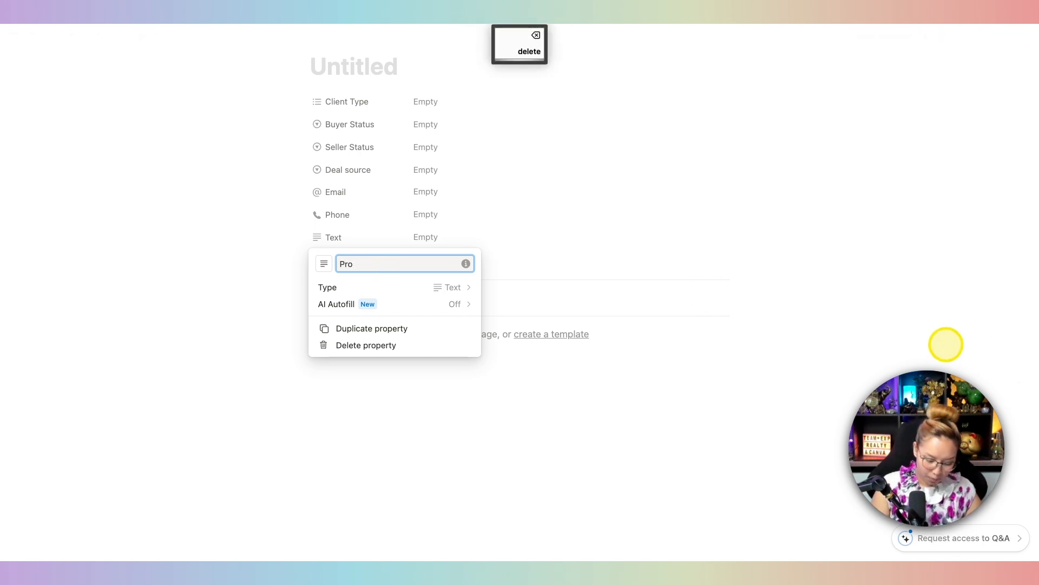
type("perty Ad")
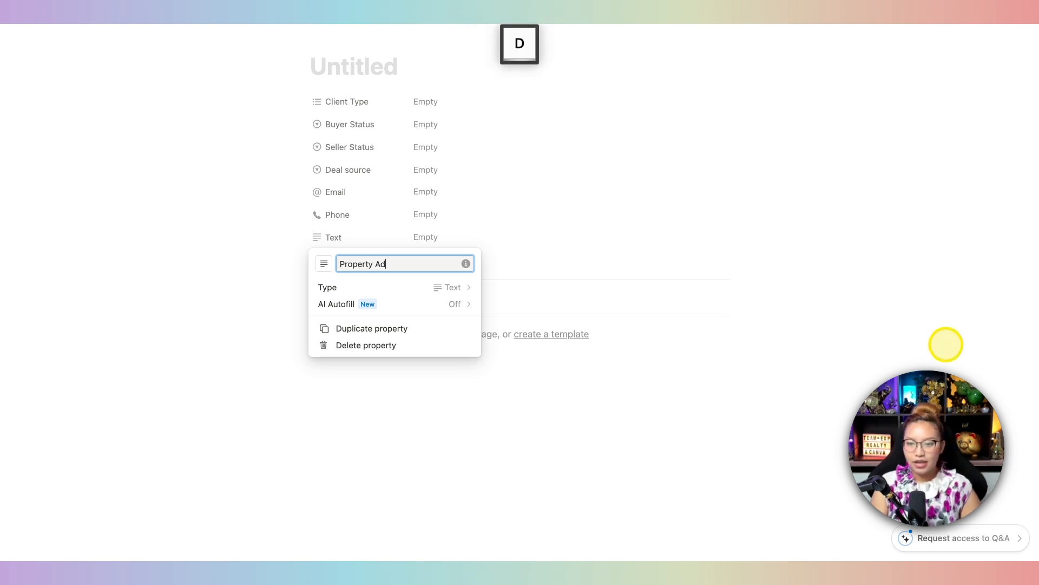
type("dress")
left_click(639, 240)
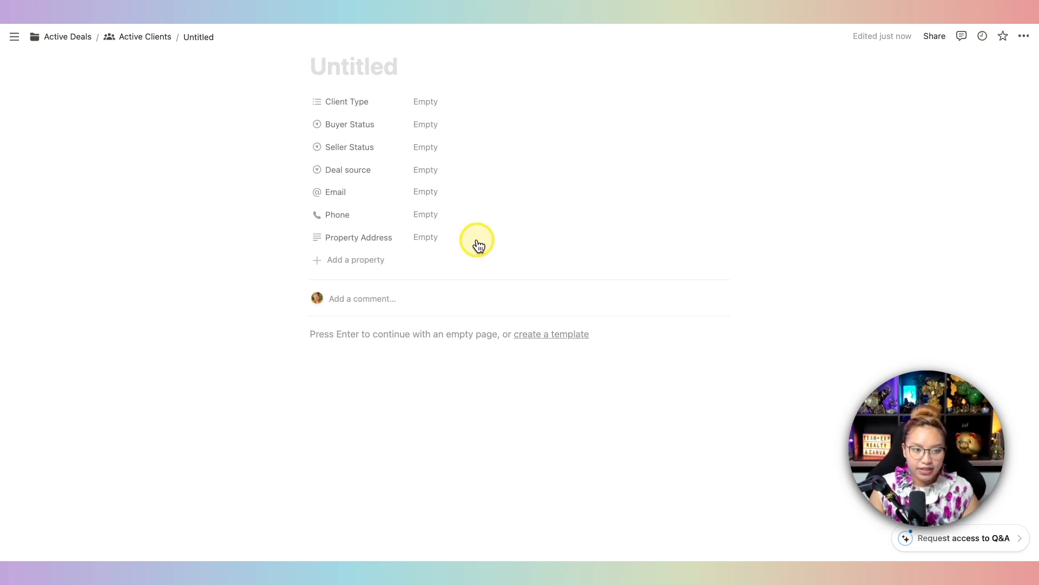
Add a Date property named 'Under contract'
left_click(366, 262)
scroll(368, 389, "down", 2)
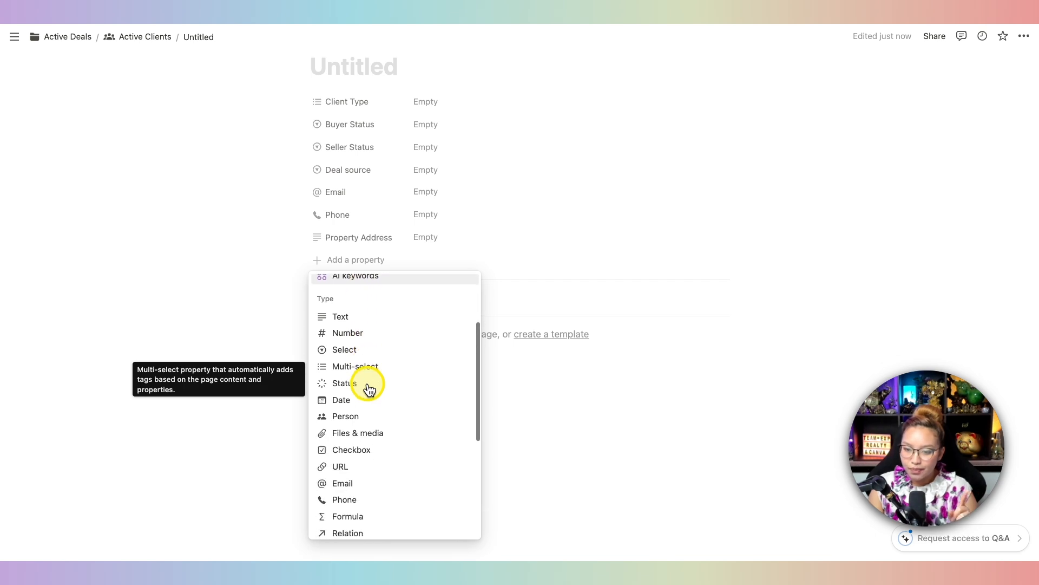
scroll(369, 389, "down", 3)
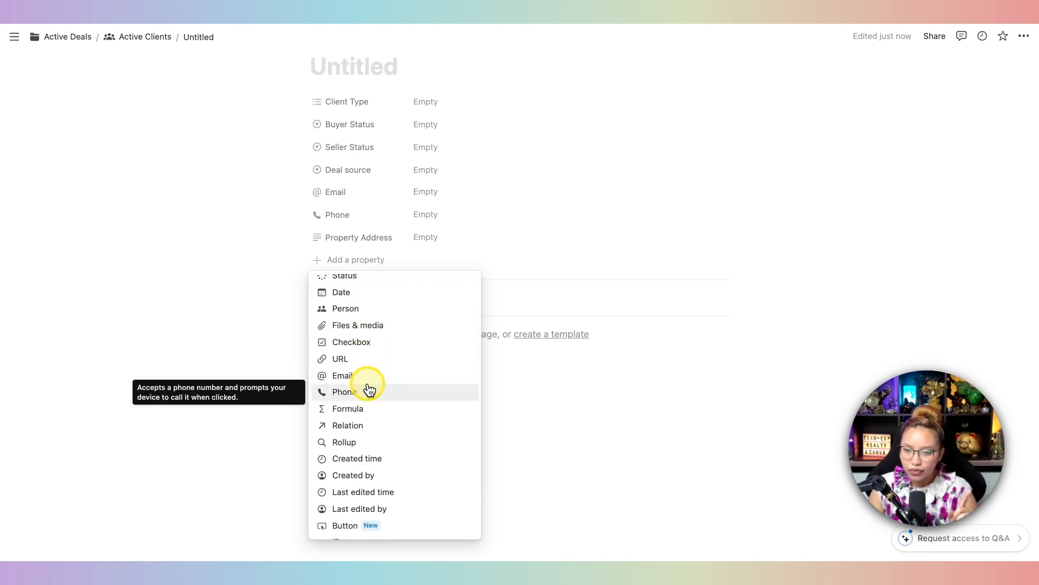
scroll(369, 389, "up", 1)
left_click(338, 312)
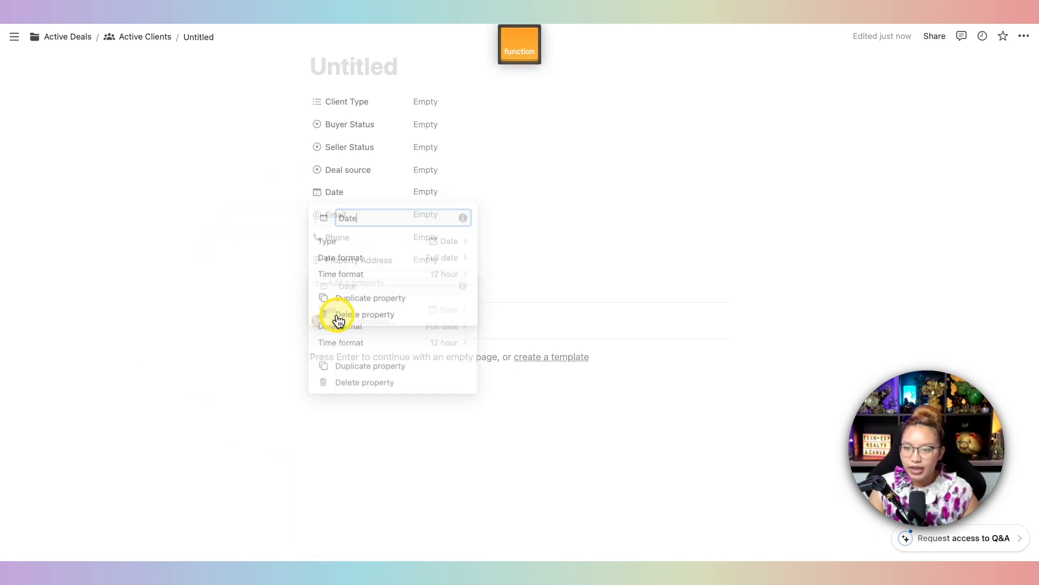
key("BackSpace")
key("BackSpace")
key("BackSpace")
key("BackSpace")
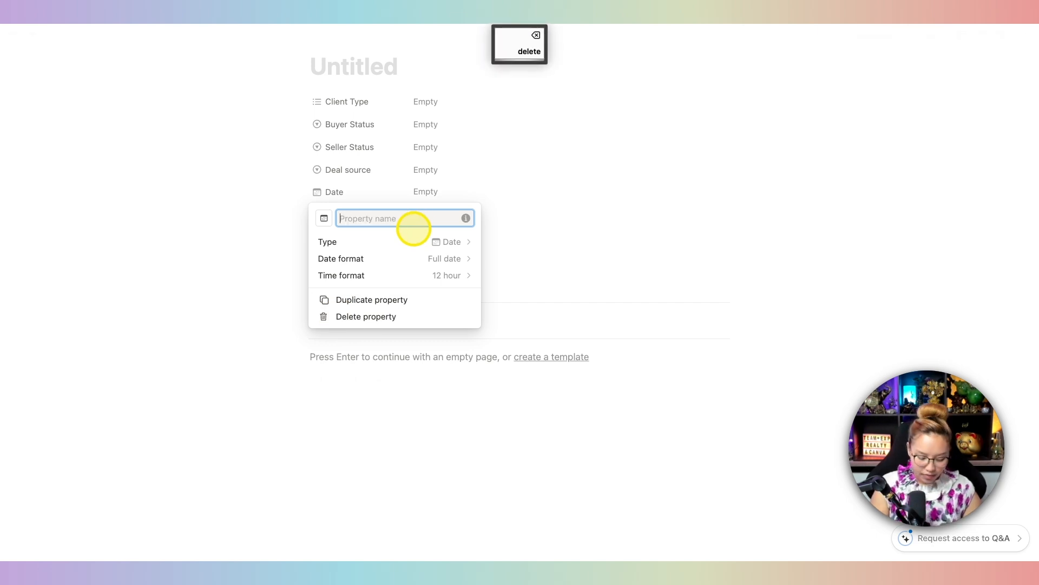
type("Under contract")
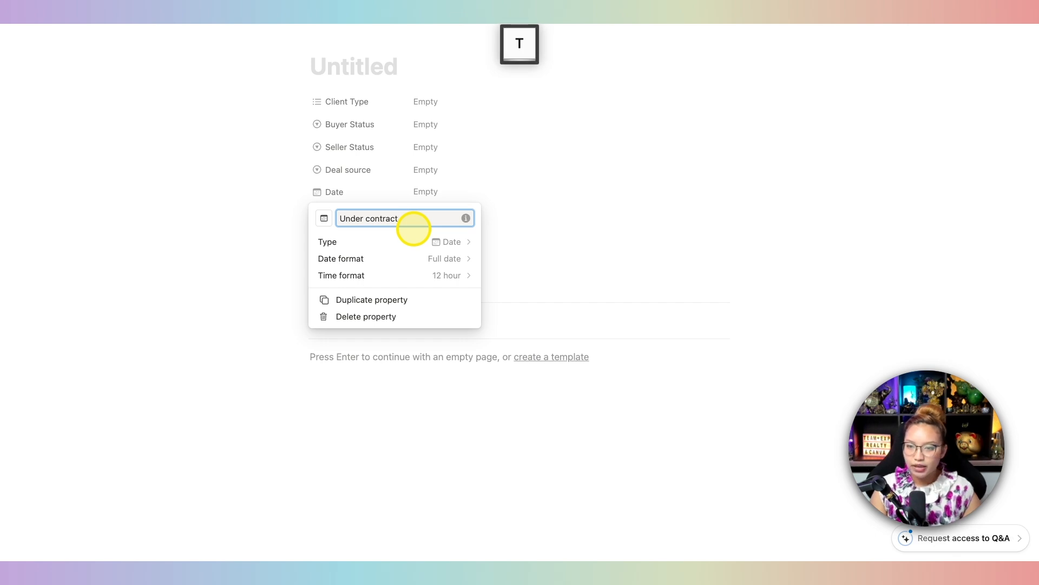
left_click(545, 244)
Add a second Date property named 'Closing Date'
left_click(358, 282)
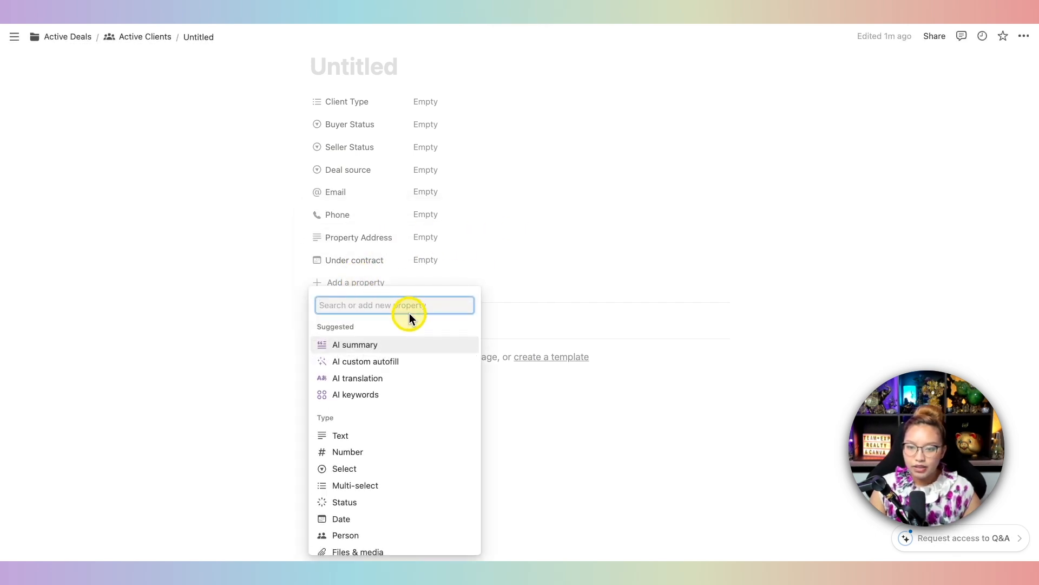
scroll(359, 437, "down", 4)
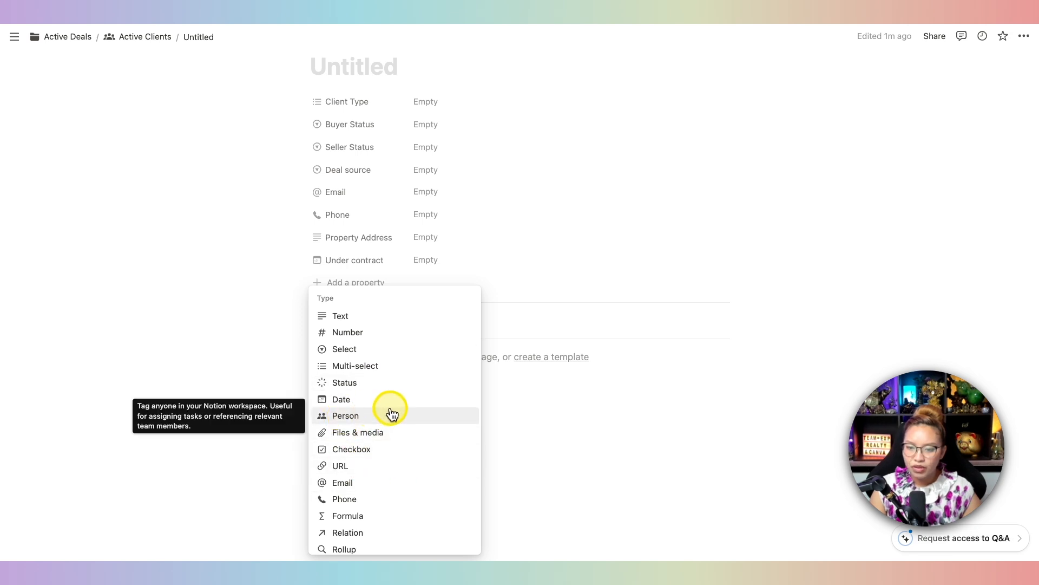
left_click(352, 401)
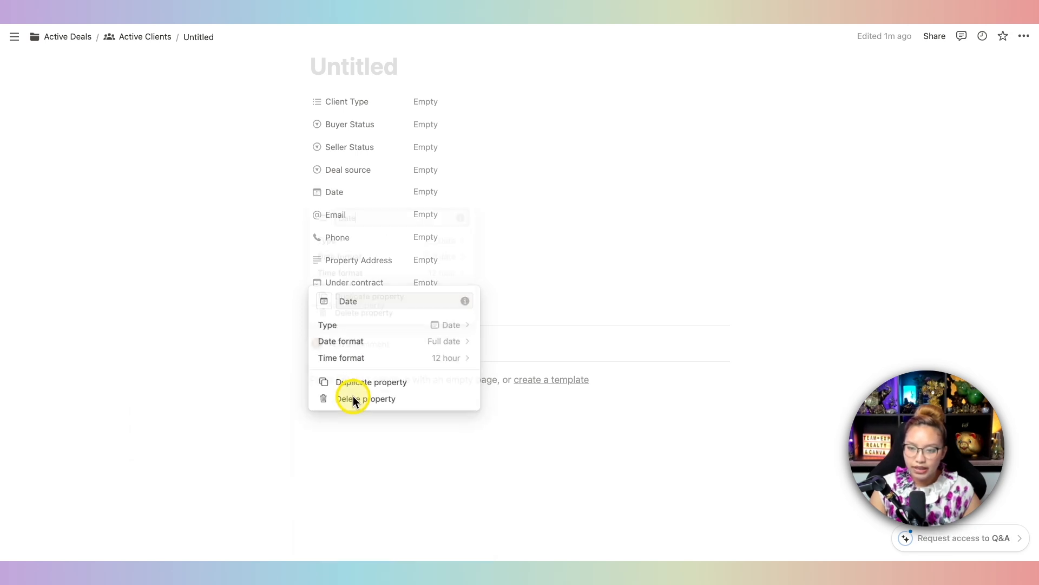
key("BackSpace")
key("BackSpace")
key("BackSpace")
key("BackSpace")
type("Cls")
key("BackSpace")
type("osing Date")
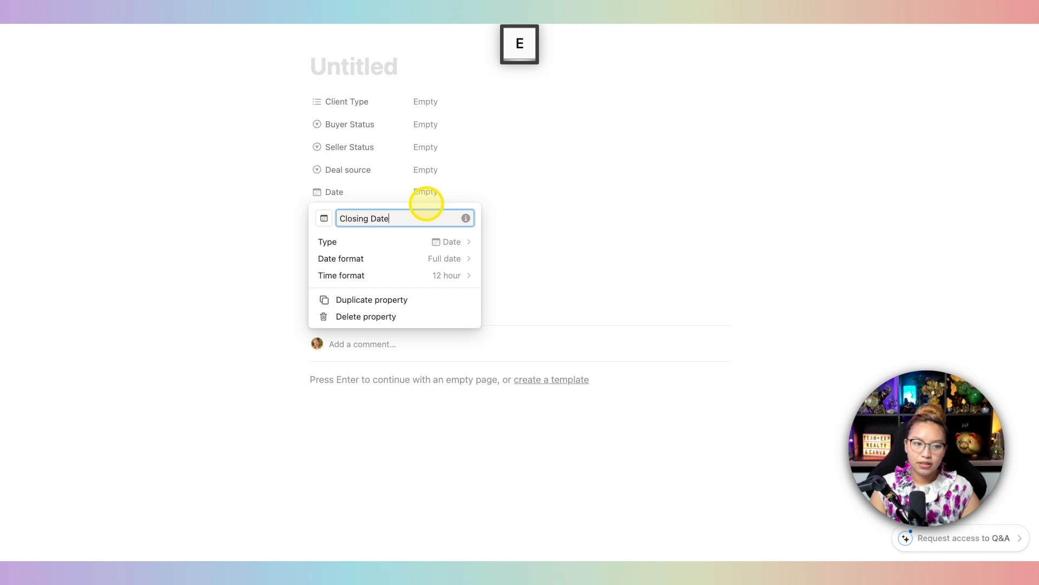
left_click(654, 230)
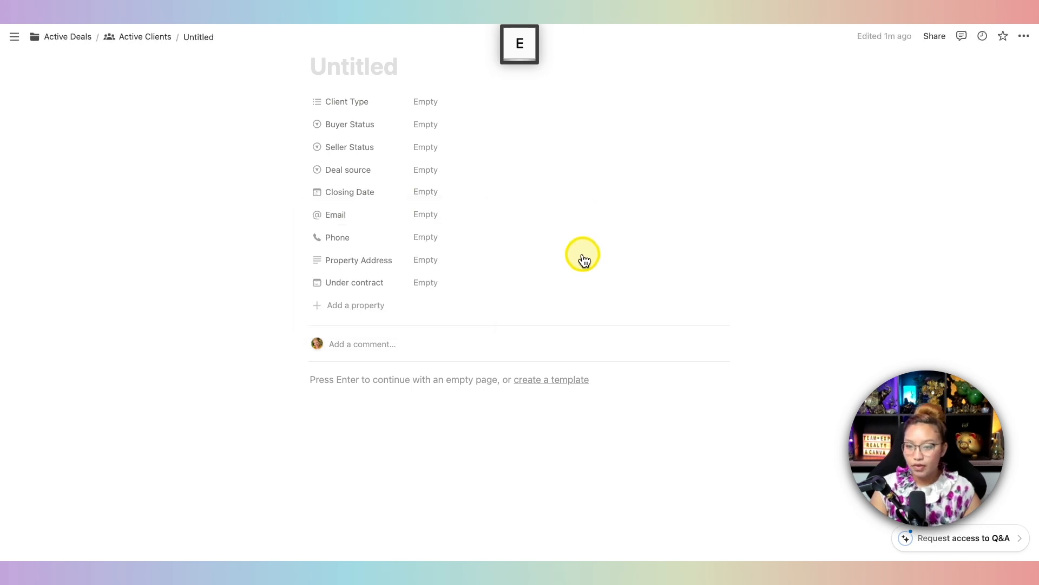
Add a Date property named 'Contingency Date'
left_click(336, 313)
scroll(404, 448, "down", 3)
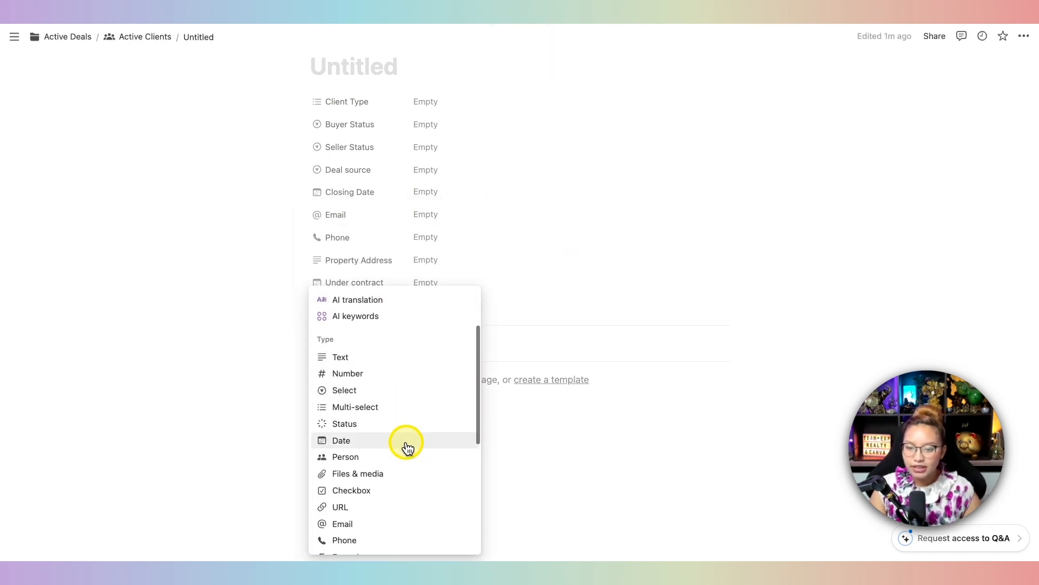
left_click(406, 442)
key("BackSpace")
key("BackSpace")
key("BackSpace")
key("BackSpace")
type("Contingency Date")
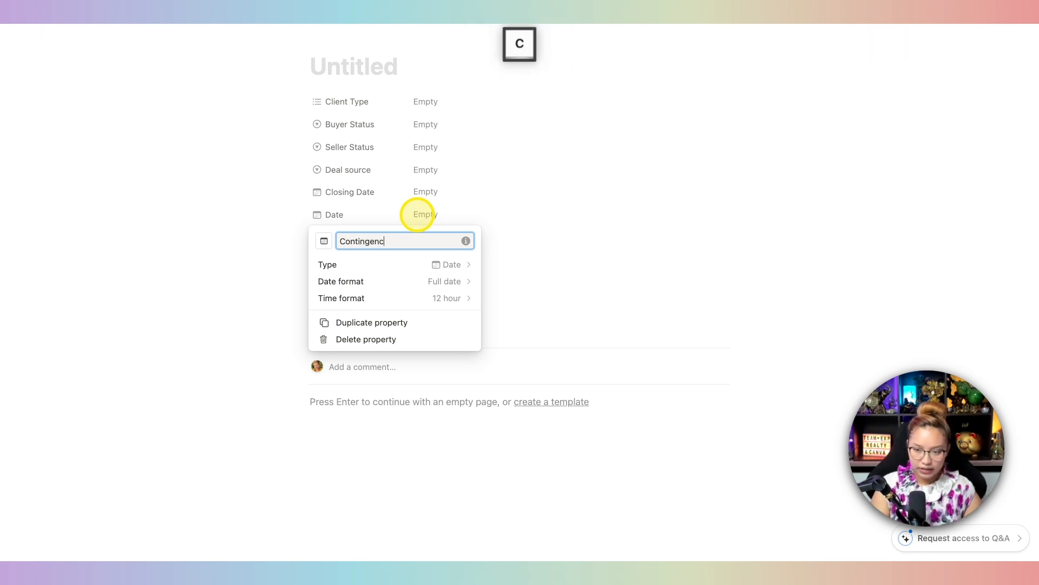
left_click(567, 255)
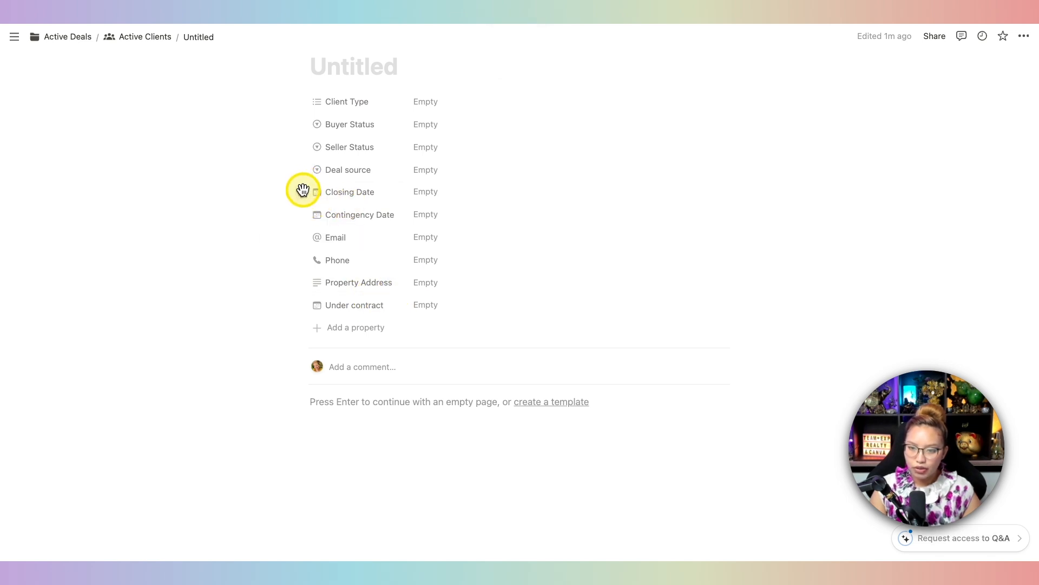
Reorder the dates so Under contract, Contingency Date, then Closing Date end the list
left_click_drag(301, 193, 313, 290)
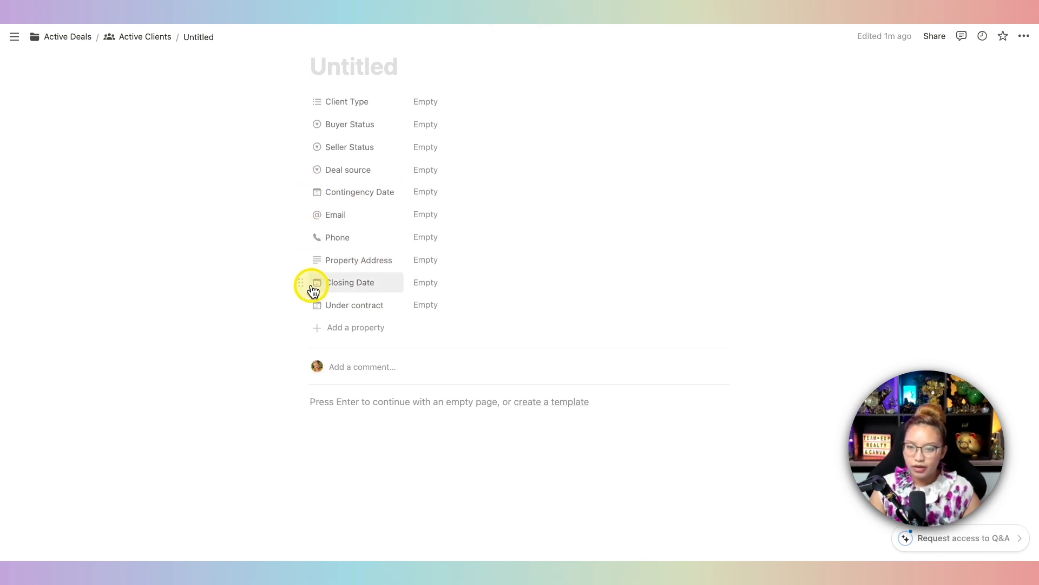
left_click_drag(299, 193, 302, 310)
left_click_drag(301, 262, 303, 314)
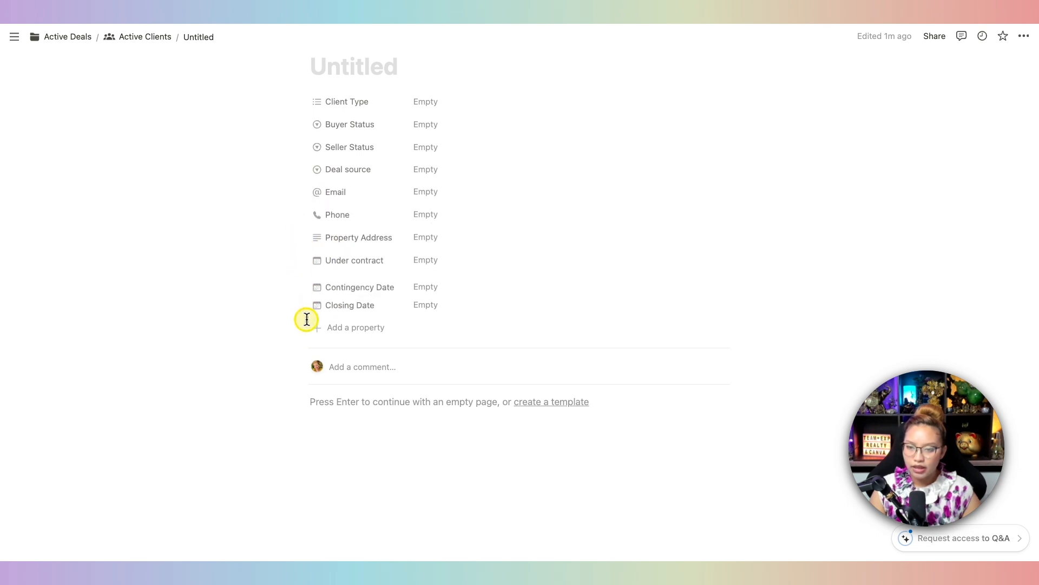
Add a URL property named 'G-Drive Link' after Closing Date
left_click(333, 328)
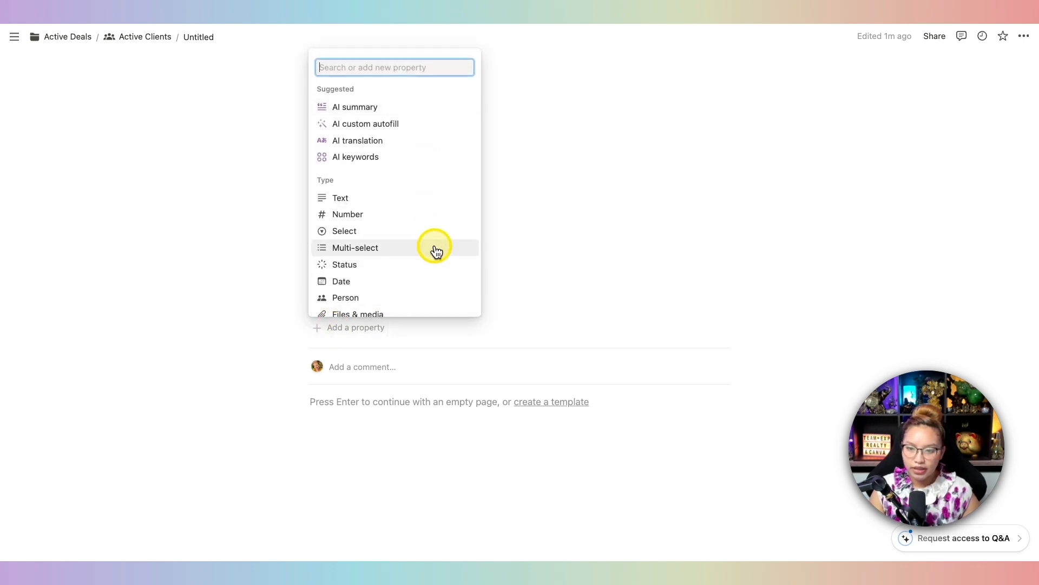
scroll(433, 251, "down", 3)
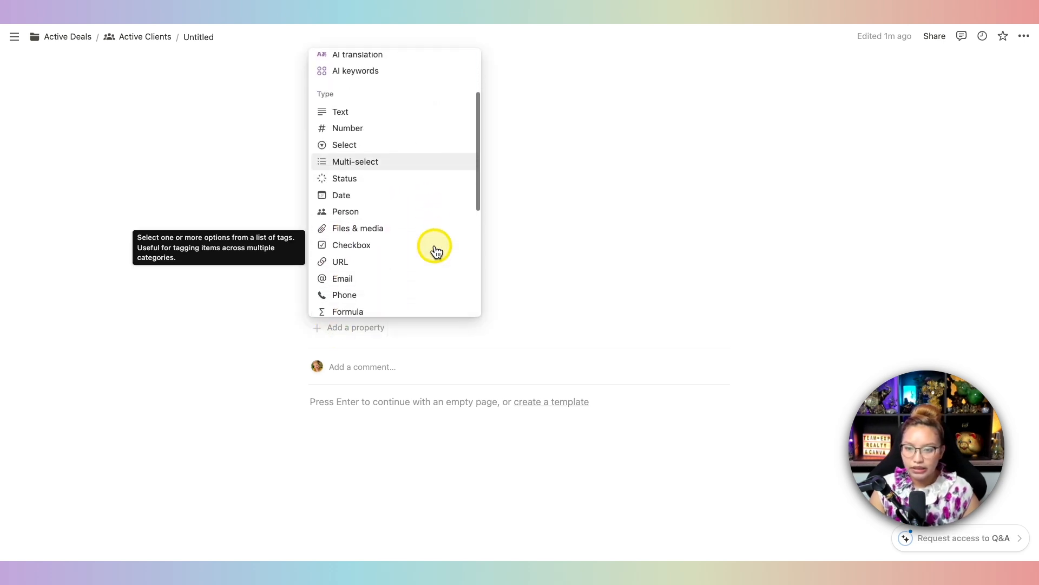
left_click(330, 261)
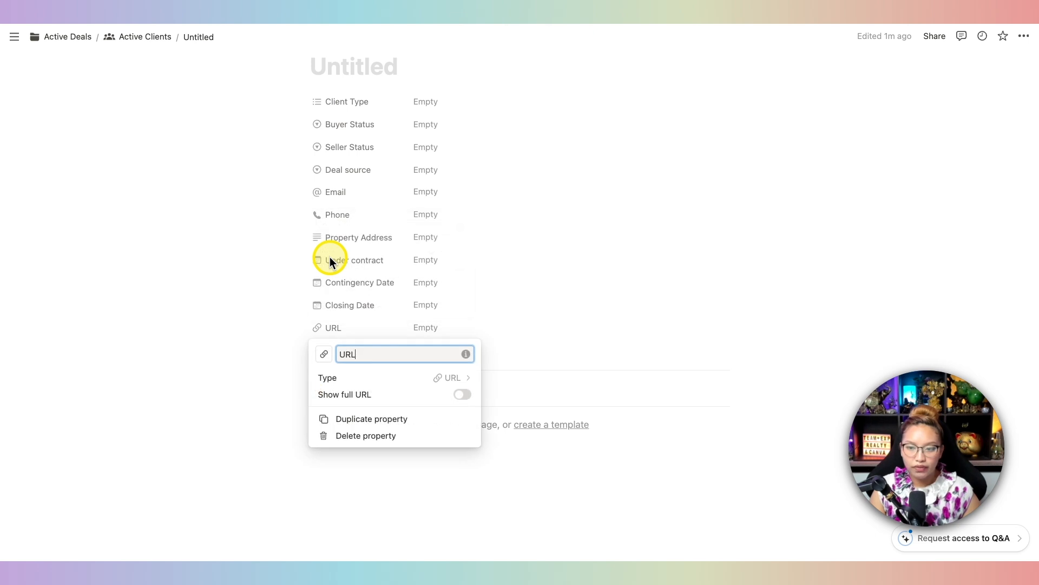
double_click(364, 354)
key("BackSpace")
type("G")
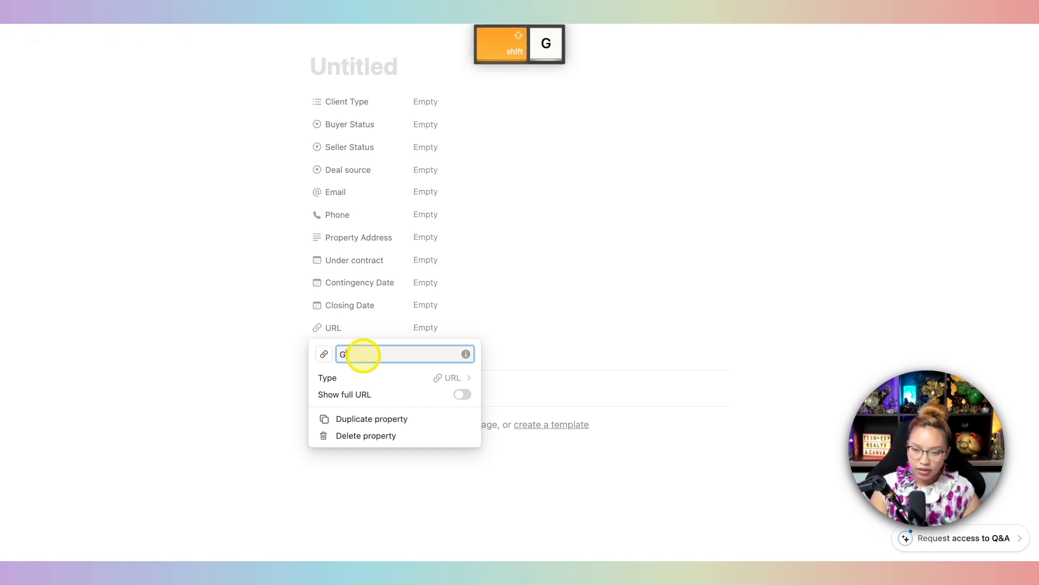
type(" Drive ")
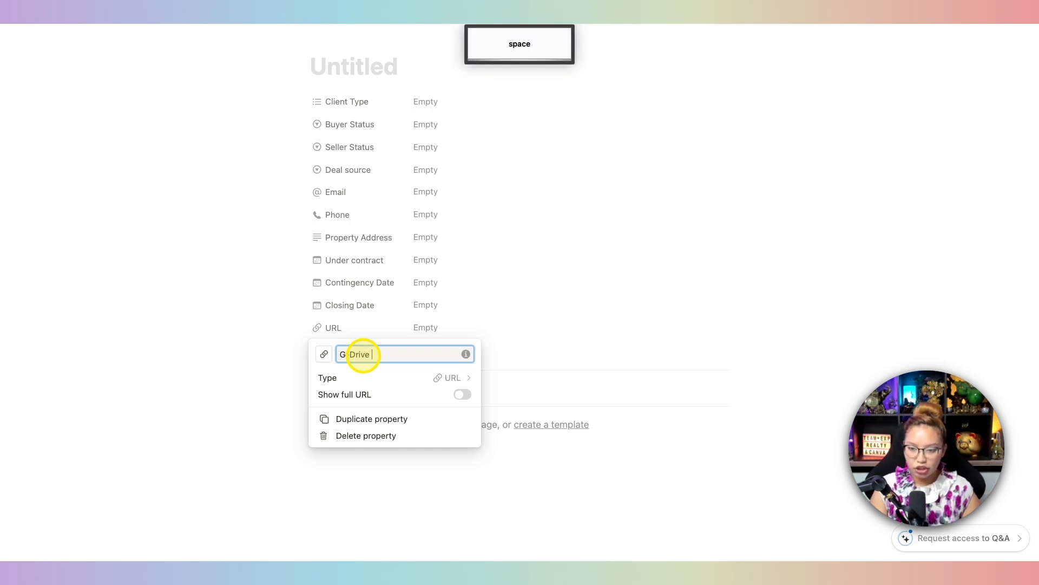
type("Link")
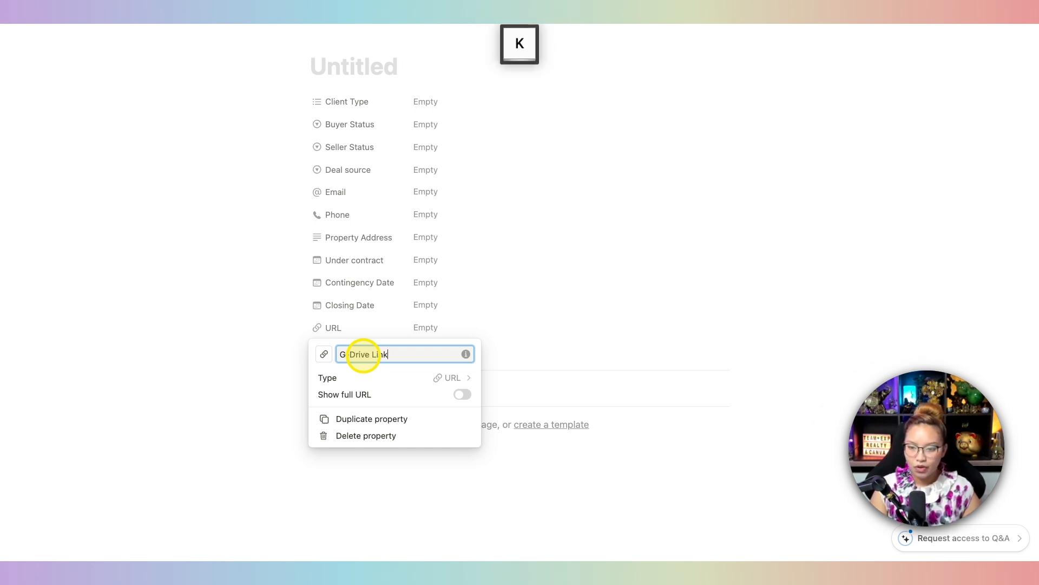
key("Return")
left_click(547, 330)
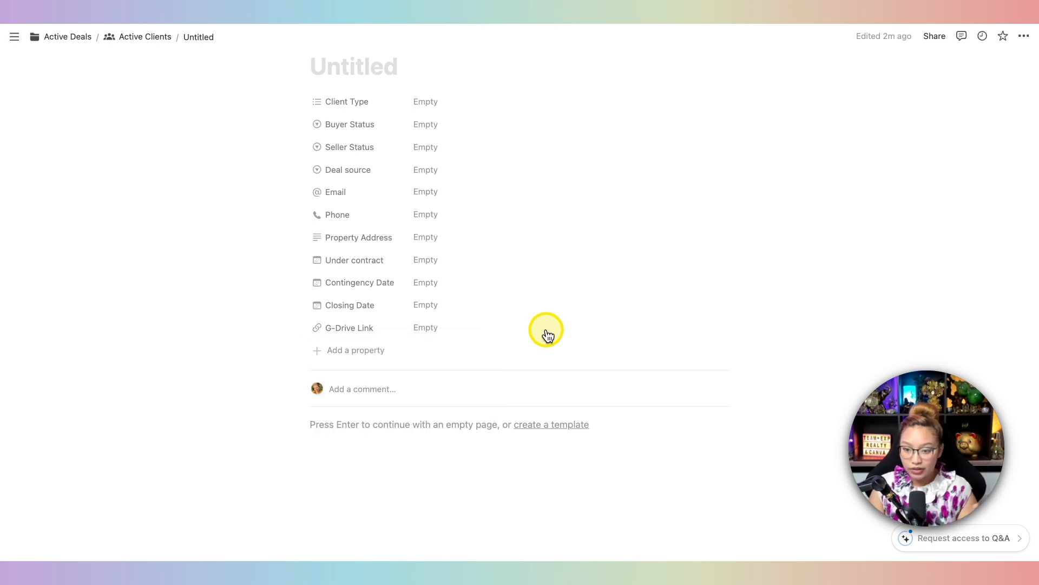
scroll(427, 292, "down", 1)
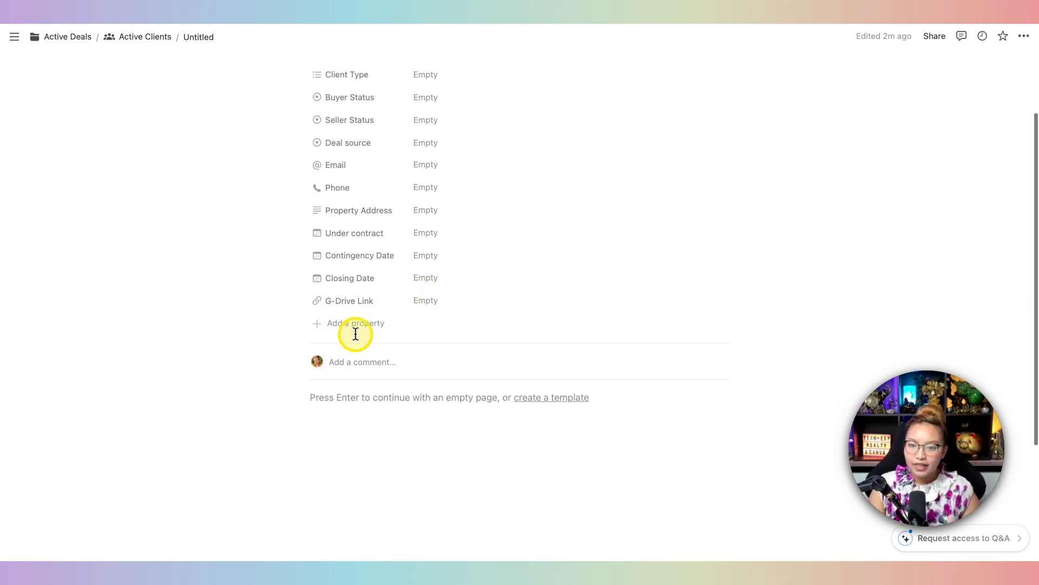
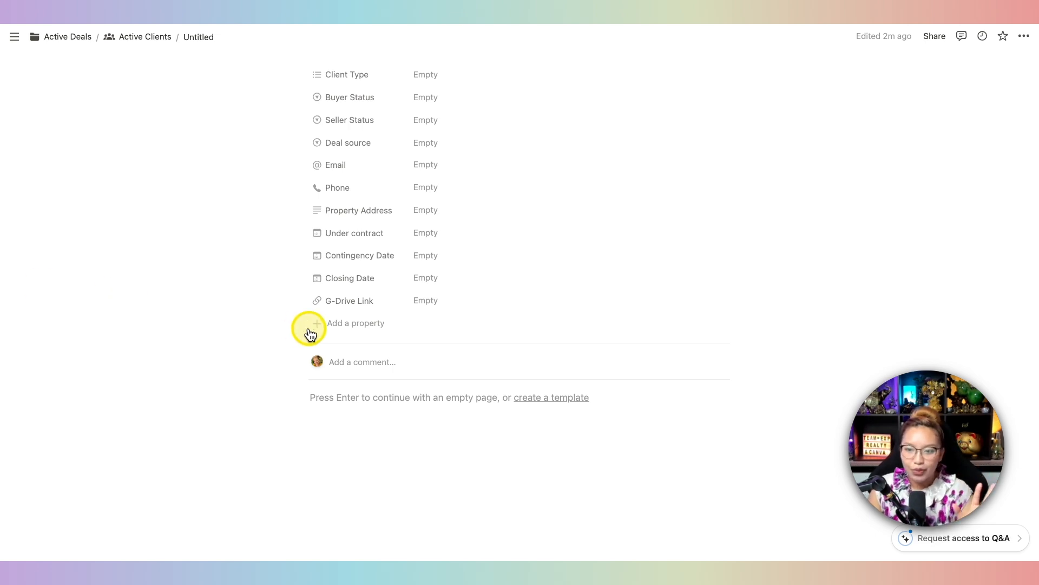
Add a 'Final Sales Price' number property in US Dollar and move it below G-Drive Link
left_click(345, 324)
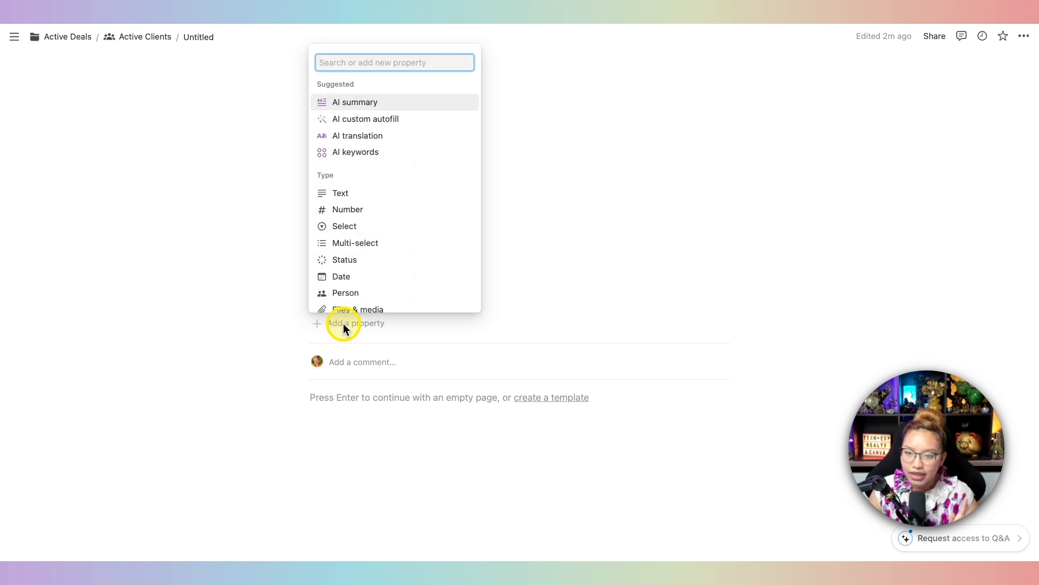
left_click(355, 210)
key("BackSpace")
key("BackSpace")
key("BackSpace")
key("BackSpace")
key("BackSpace")
key("BackSpace")
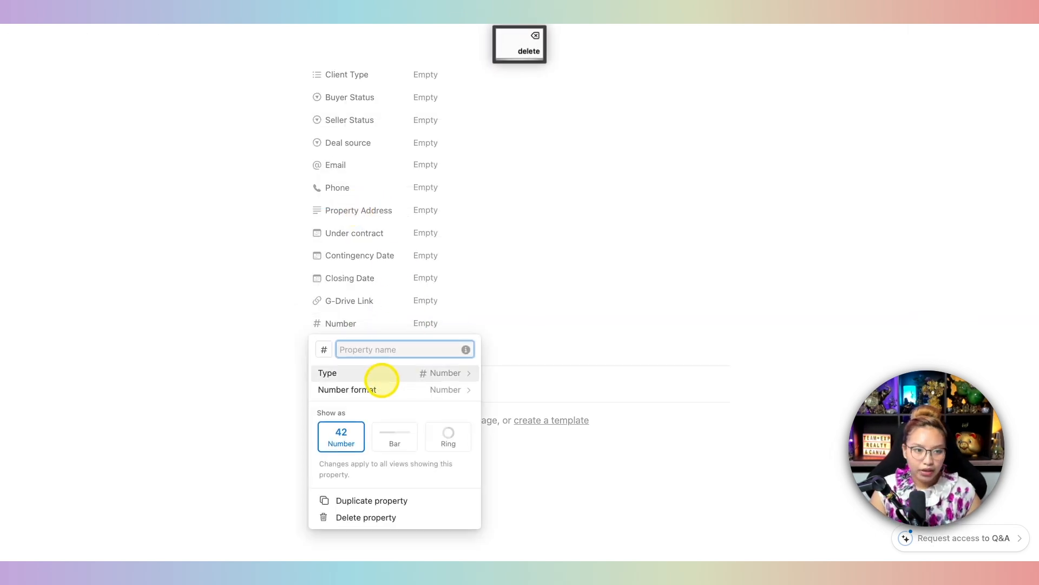
type("Final Sa")
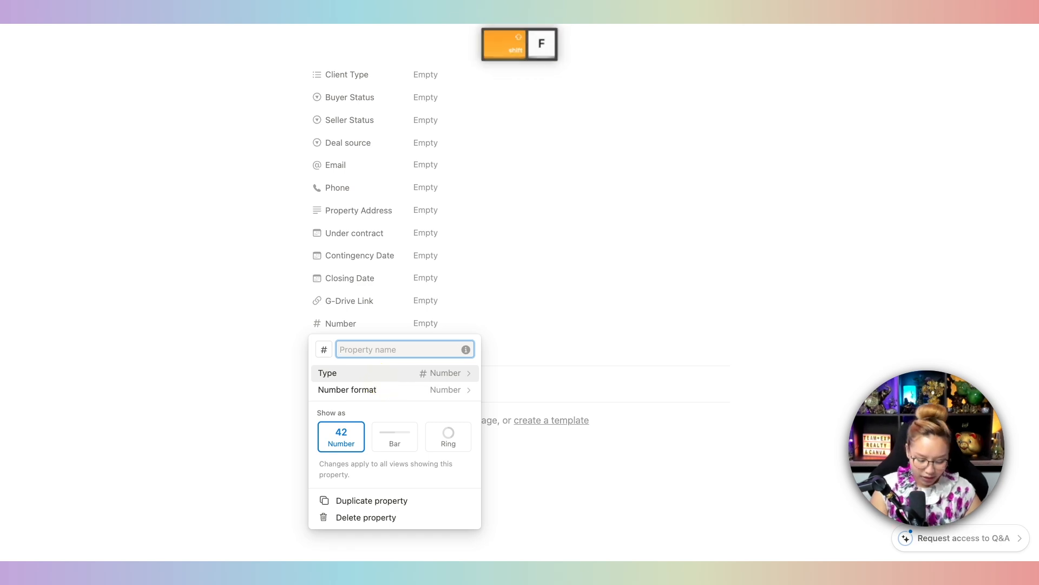
type("les P")
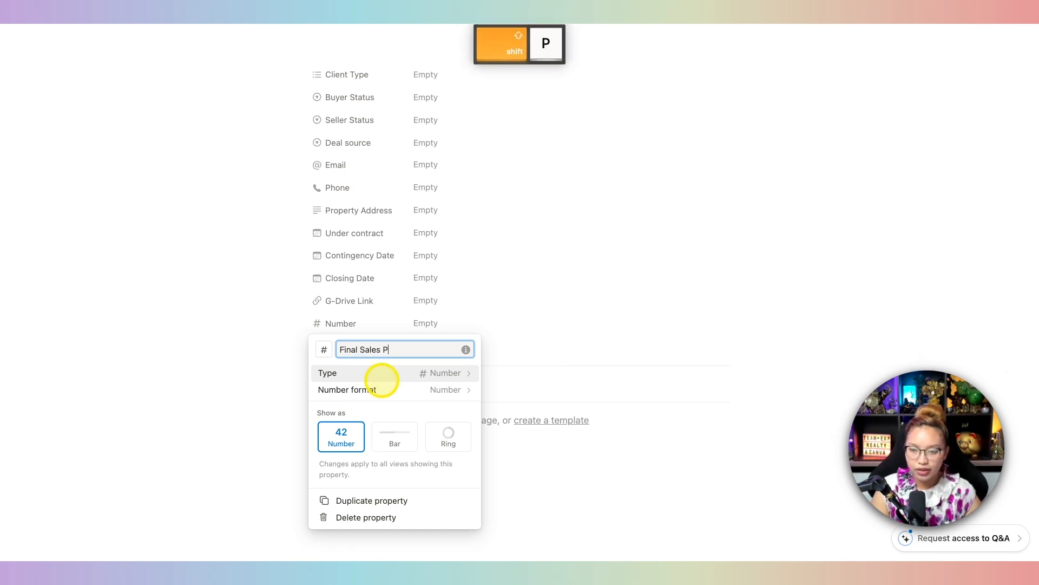
type("rice")
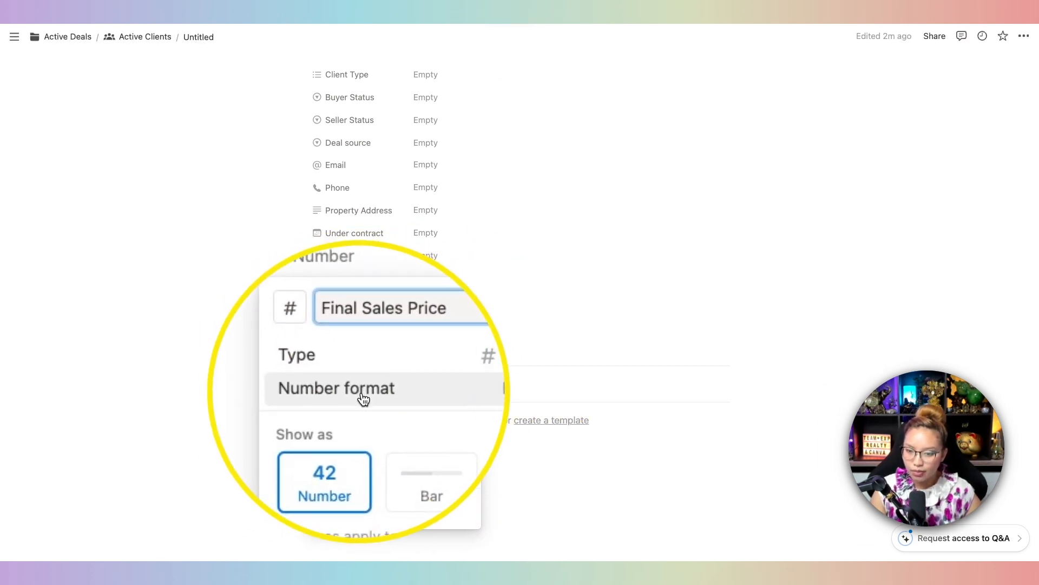
left_click(467, 391)
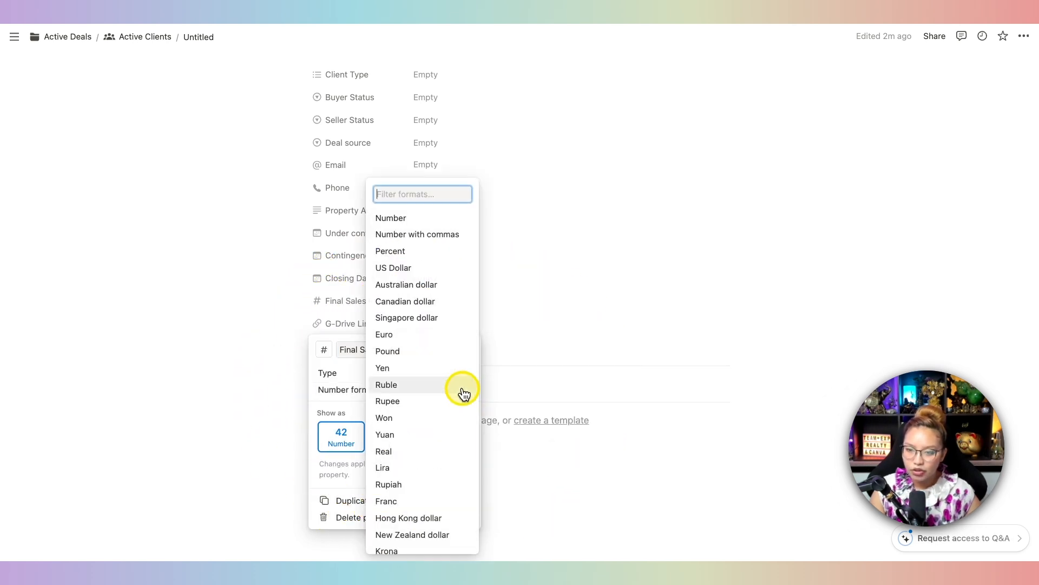
left_click(414, 269)
left_click(576, 324)
scroll(576, 327, "down", 1)
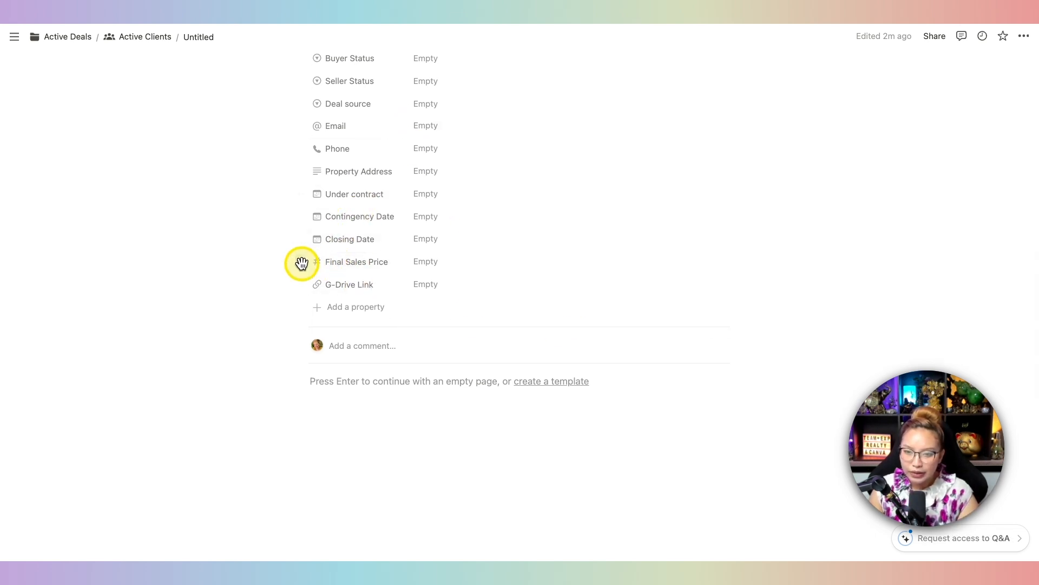
left_click_drag(300, 262, 304, 289)
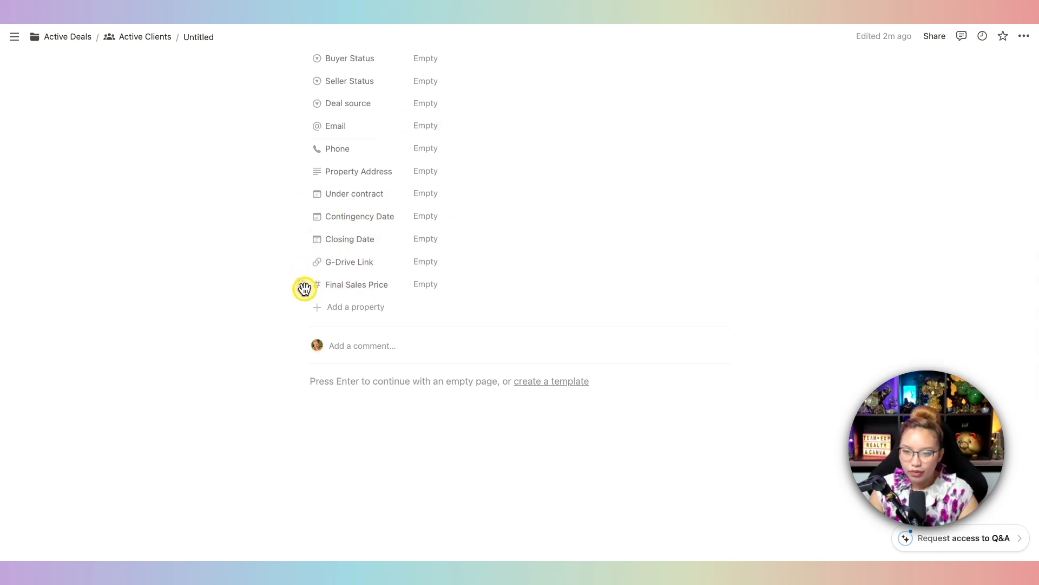
Add an 'Office % Commission' number property formatted as Percent
left_click(353, 308)
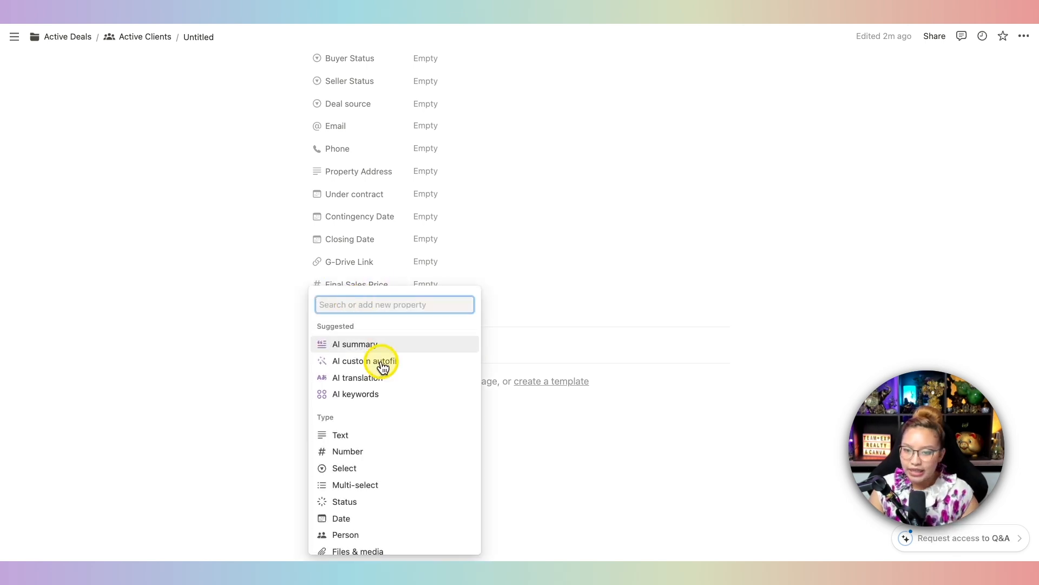
left_click(355, 452)
key("BackSpace")
key("BackSpace")
key("BackSpace")
key("BackSpace")
key("BackSpace")
key("BackSpace")
type("Office % Commission")
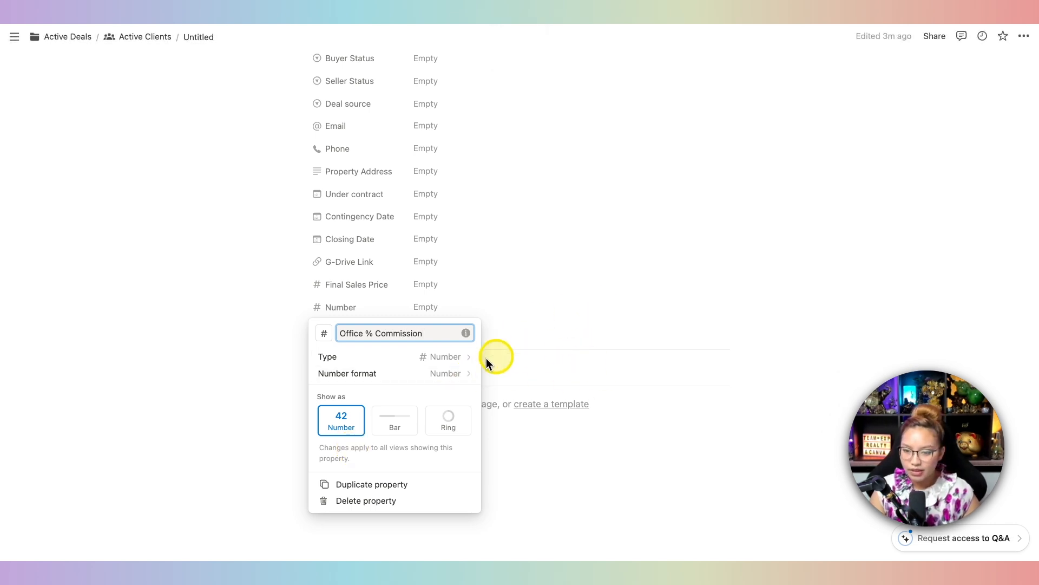
left_click(423, 383)
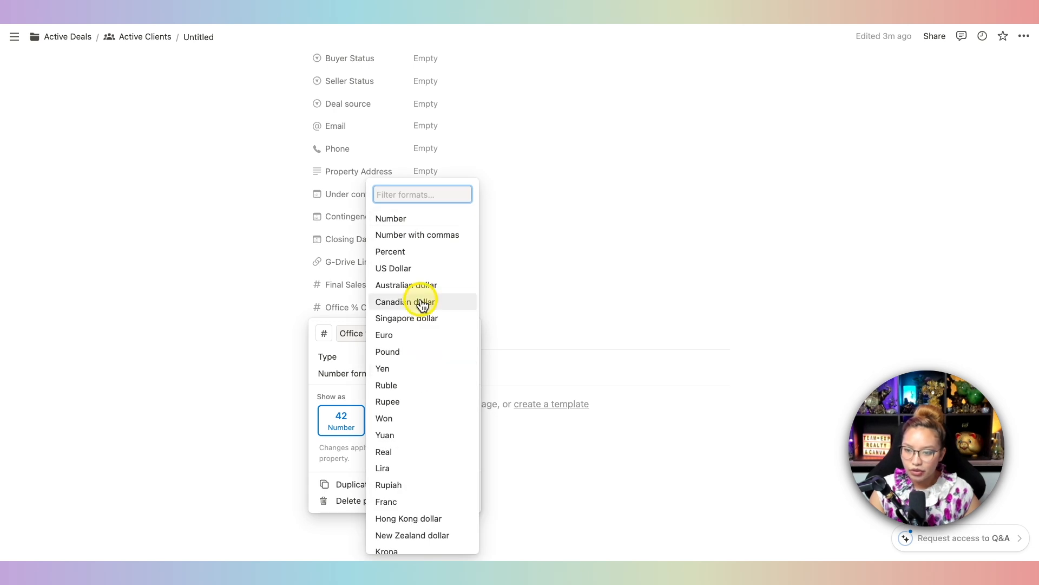
left_click(408, 250)
left_click(545, 310)
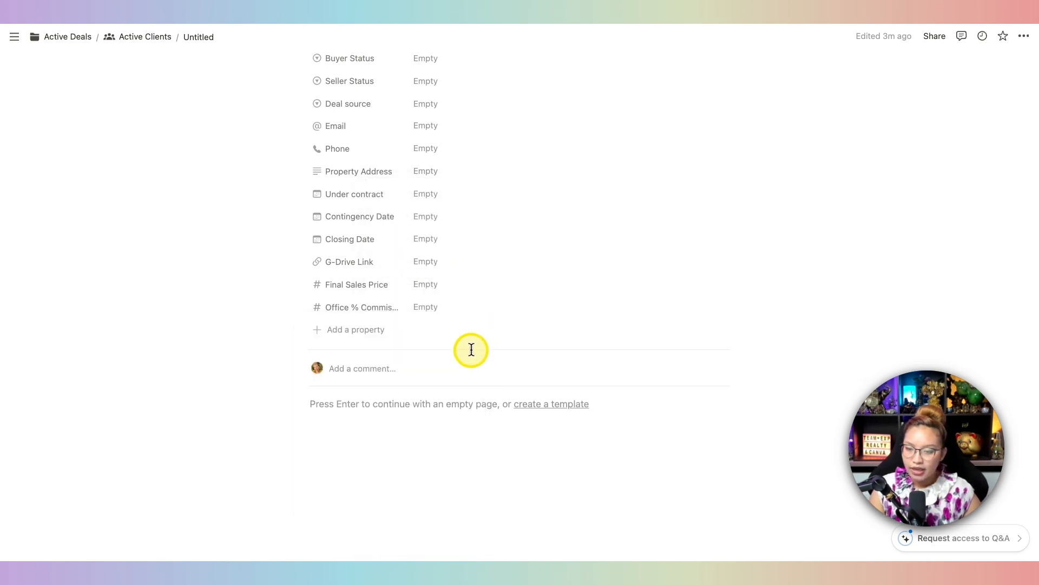
Add a 'Fees' number property in US Dollar, placed below Office % Commission
left_click(330, 330)
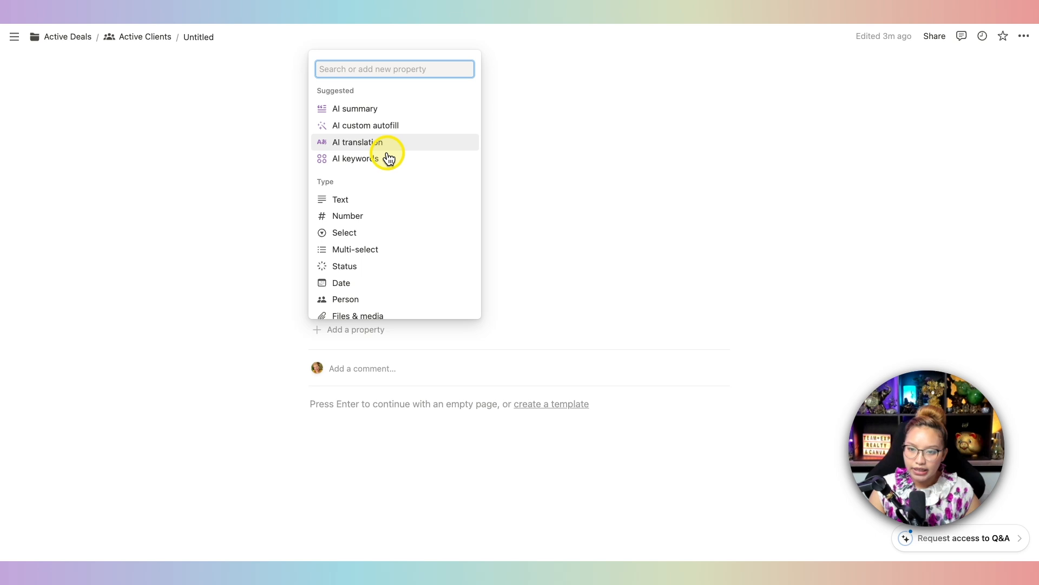
left_click(367, 217)
key("BackSpace")
key("BackSpace")
key("BackSpace")
key("BackSpace")
key("BackSpace")
key("BackSpace")
type("Fees")
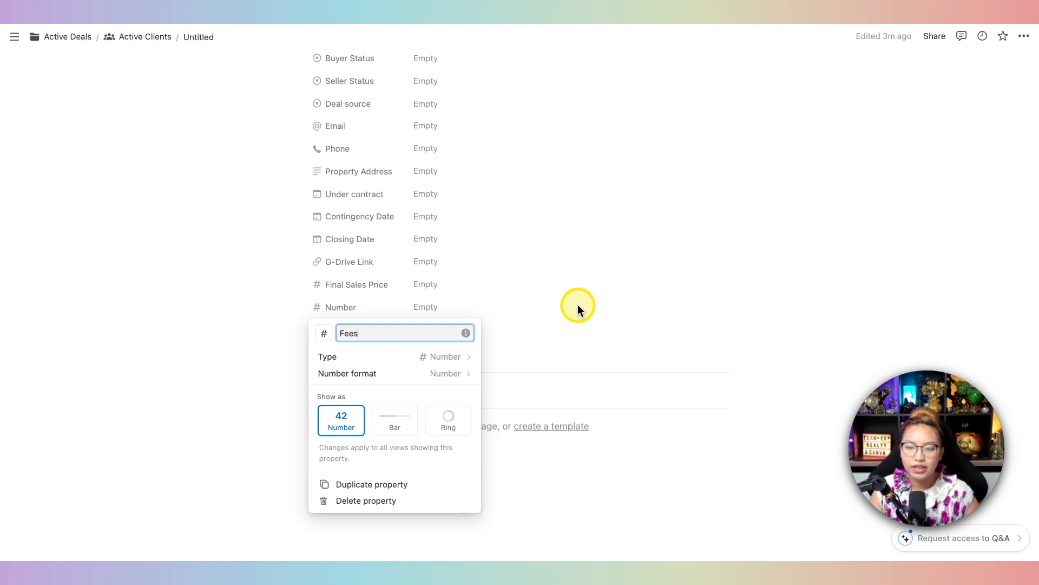
left_click(431, 373)
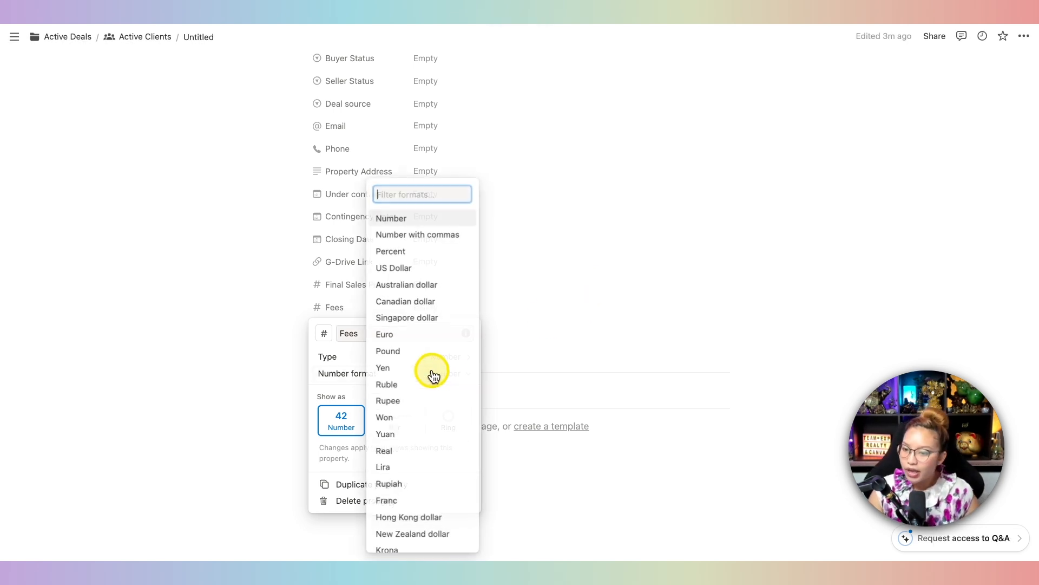
left_click(407, 269)
left_click(508, 325)
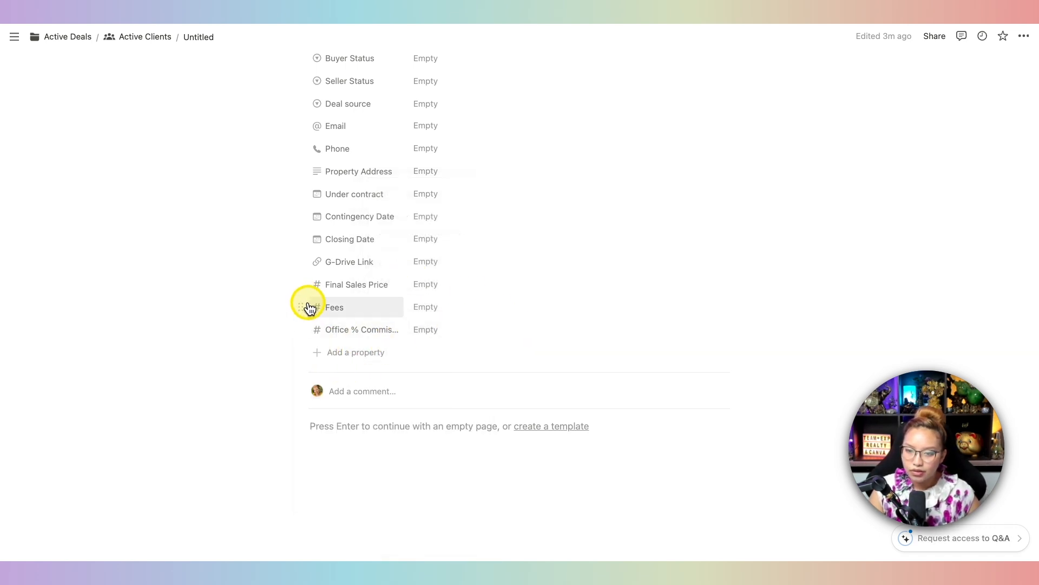
left_click_drag(301, 306, 313, 351)
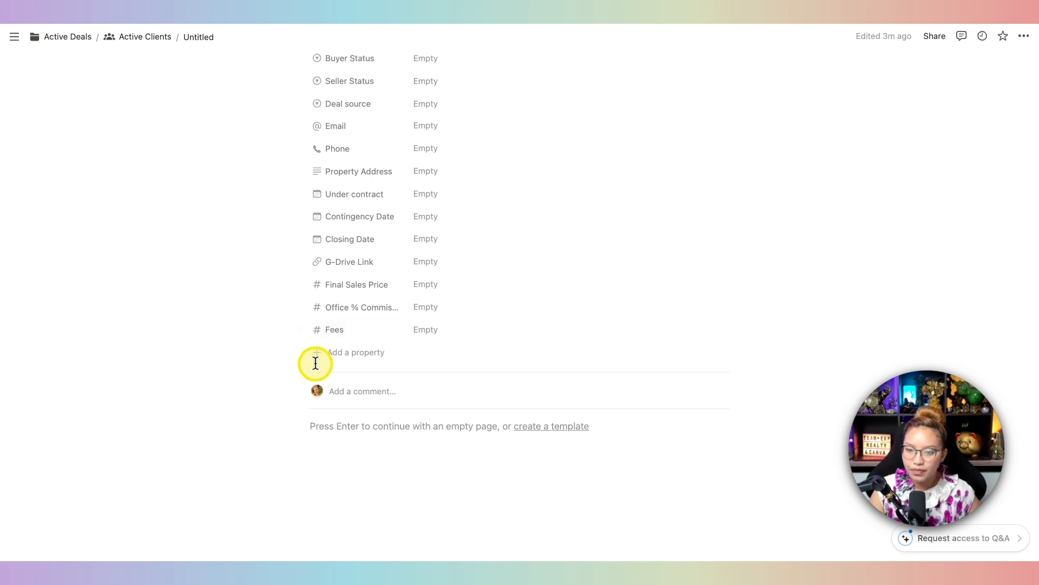
left_click(314, 356)
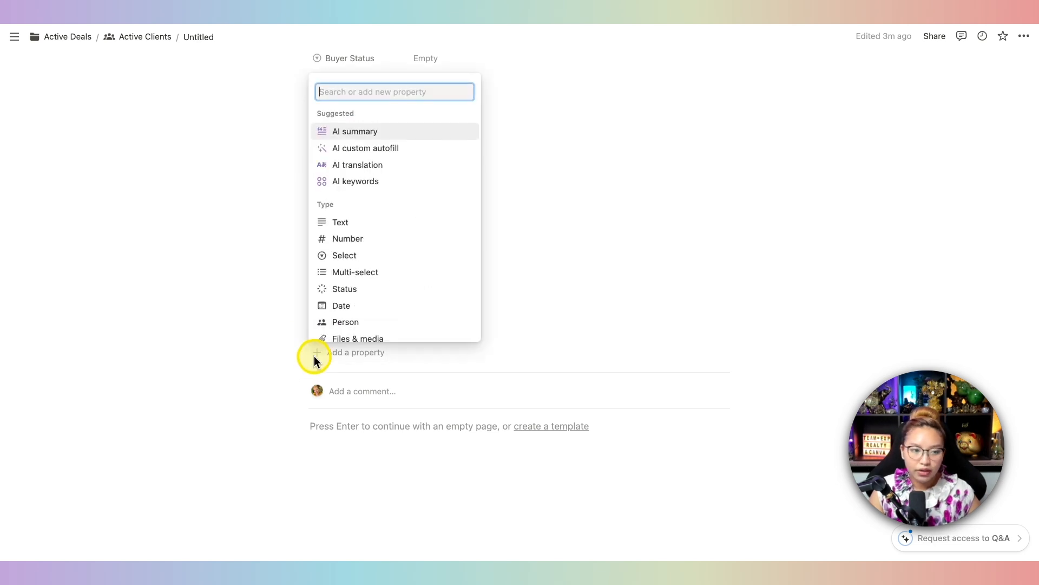
left_click(375, 243)
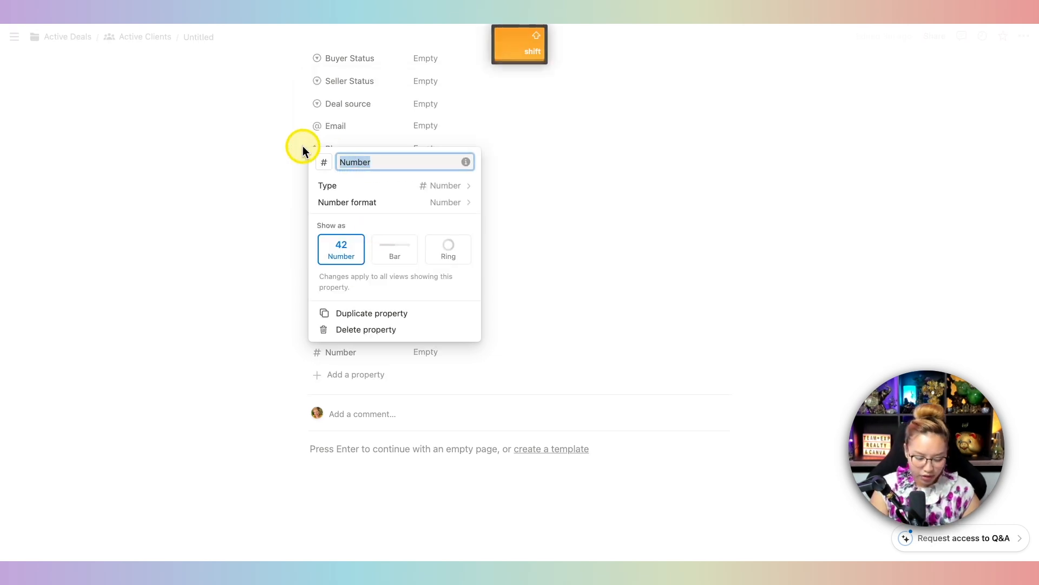
type("GCI")
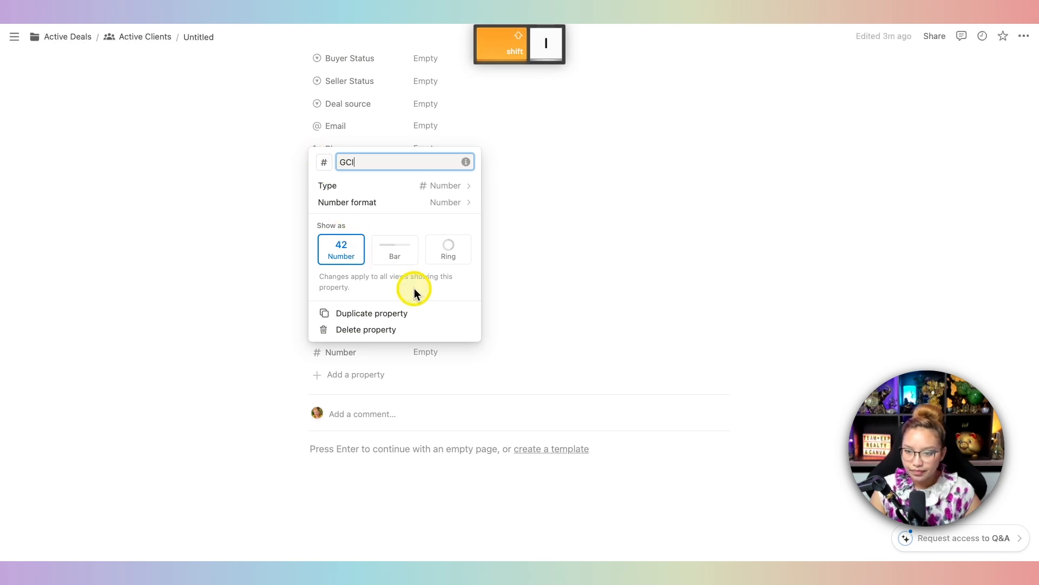
left_click(447, 205)
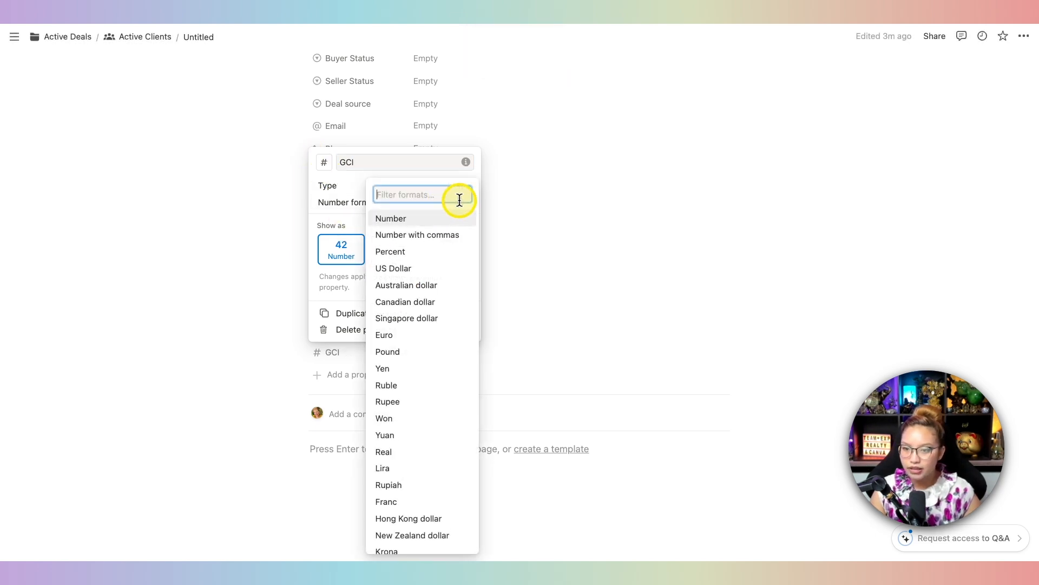
left_click(565, 242)
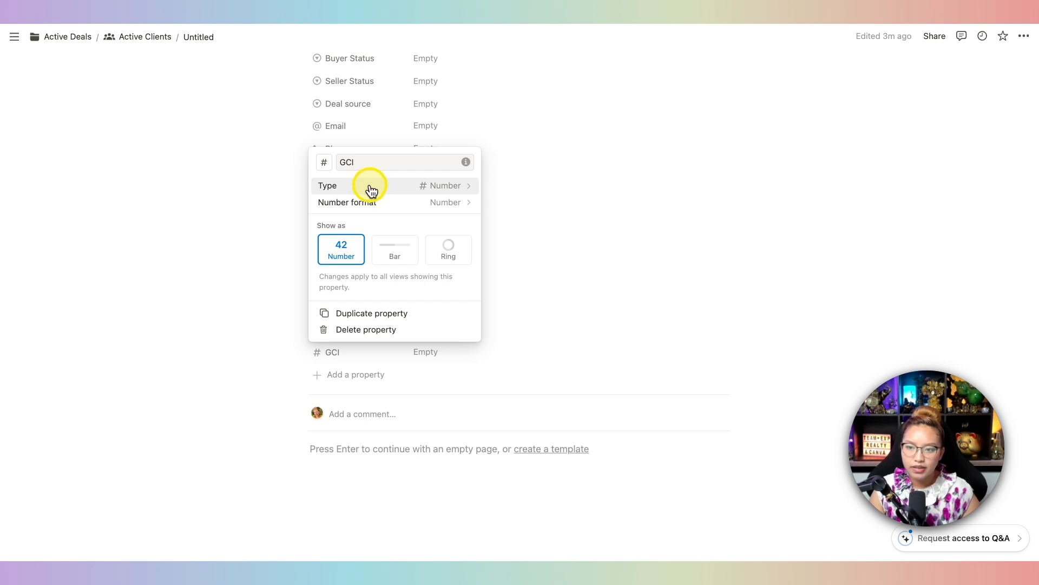
left_click(345, 358)
left_click(333, 349)
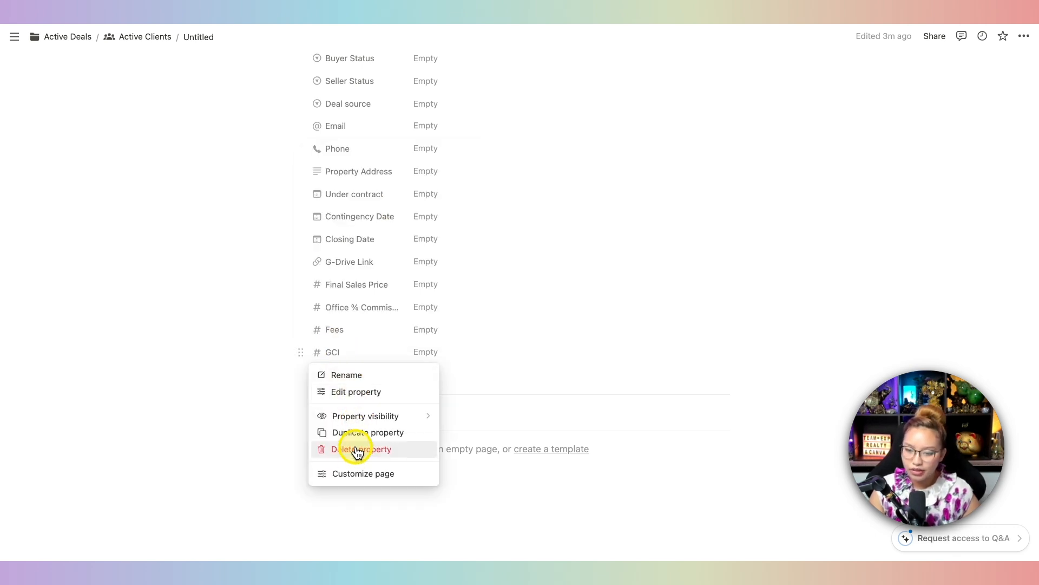
left_click(358, 451)
left_click(509, 299)
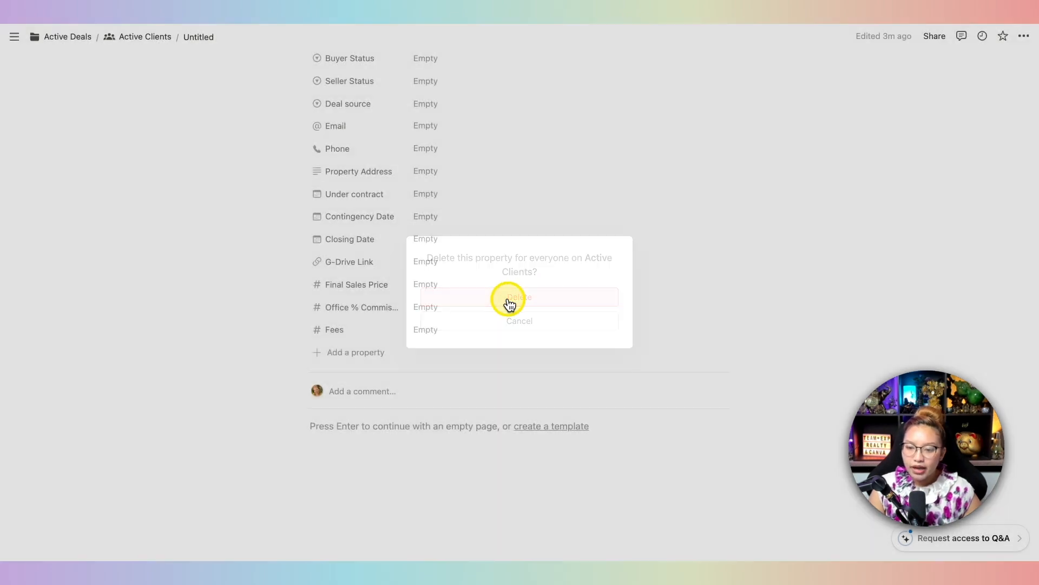
Add a new formula property named 'GCI'
left_click(341, 352)
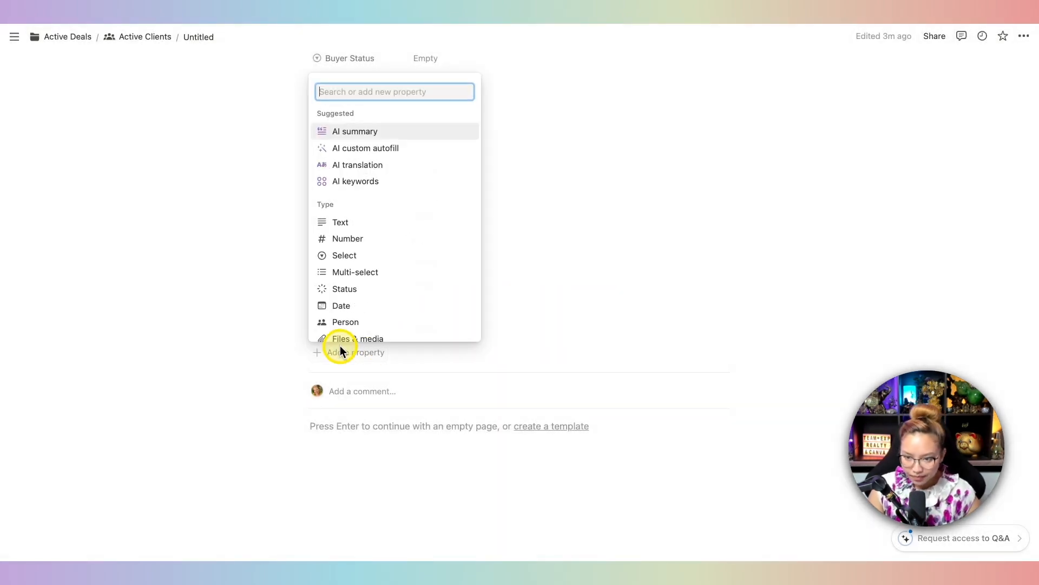
scroll(413, 242, "down", 3)
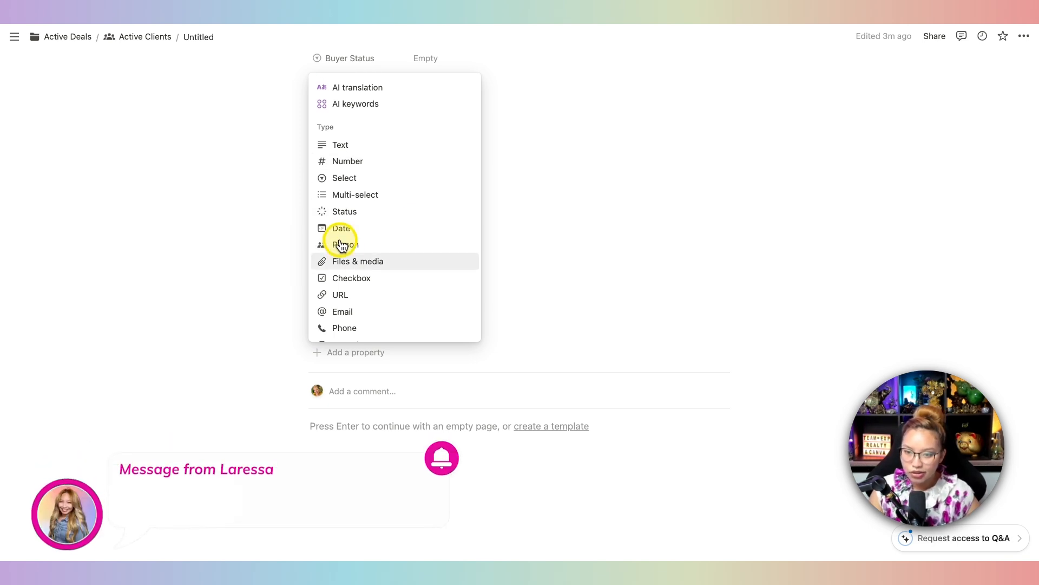
scroll(349, 259, "down", 1)
scroll(351, 260, "down", 2)
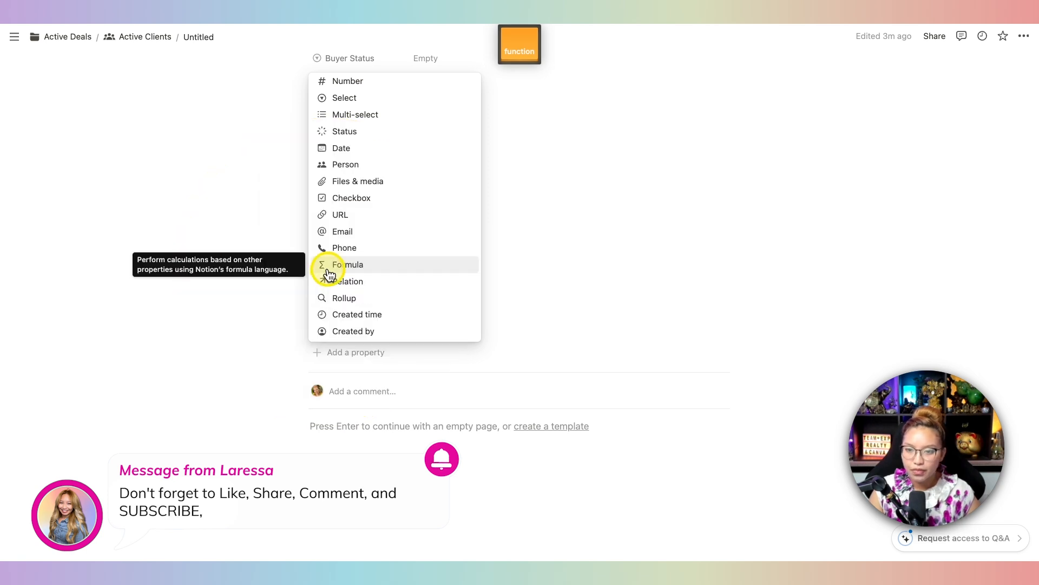
left_click(329, 275)
key("BackSpace")
key("BackSpace")
key("BackSpace")
key("BackSpace")
key("BackSpace")
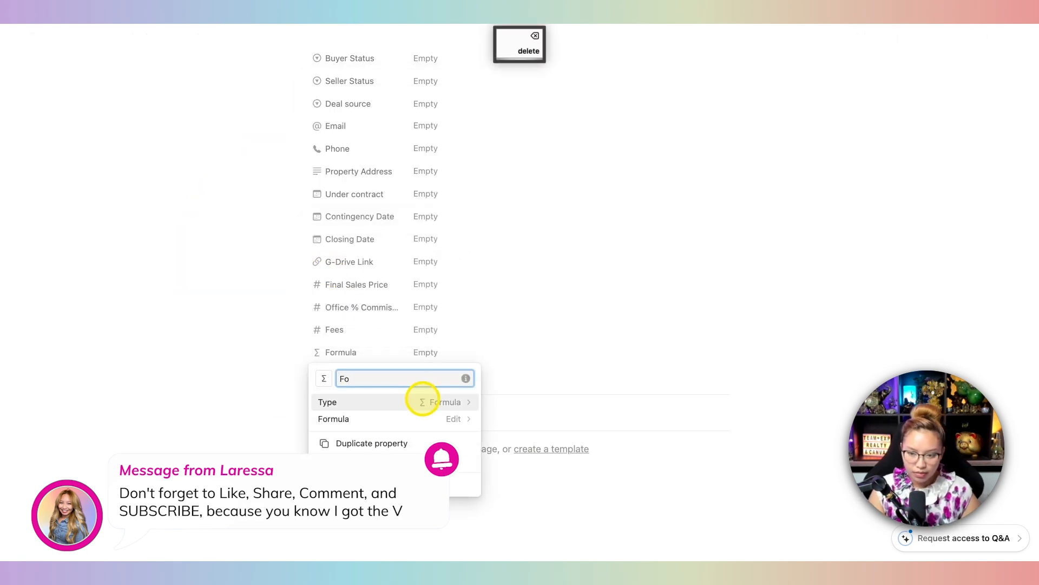
key("BackSpace")
key("BackSpace")
type("GCI")
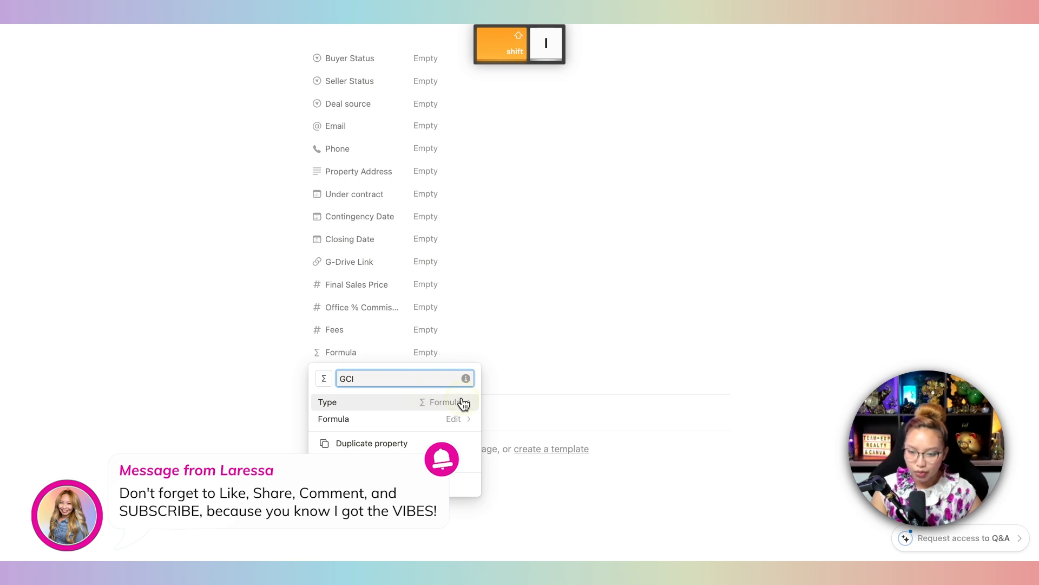
Set the GCI formula to Final Sales Price * Office % Commission
left_click(433, 425)
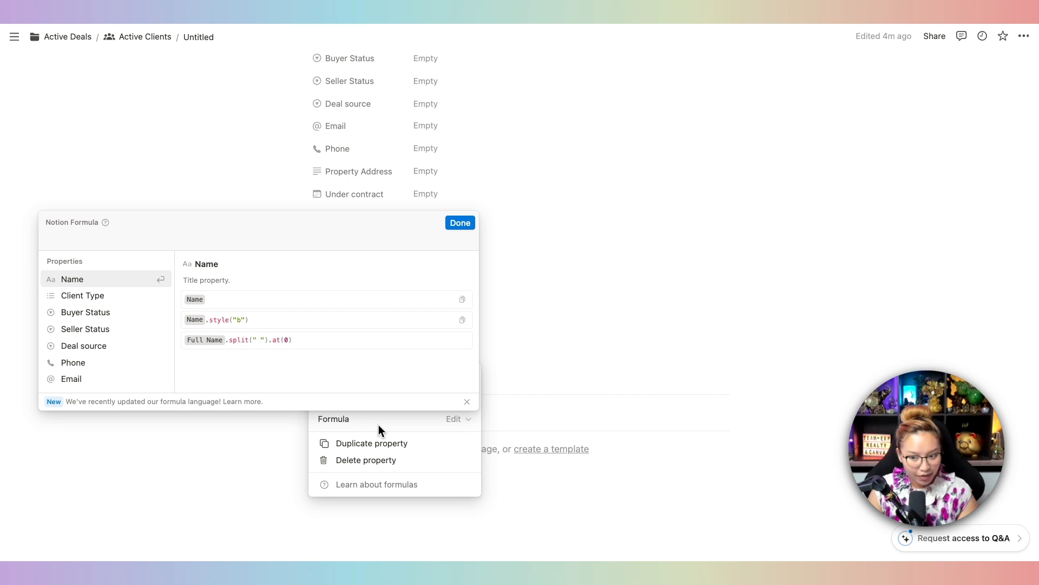
key("Up")
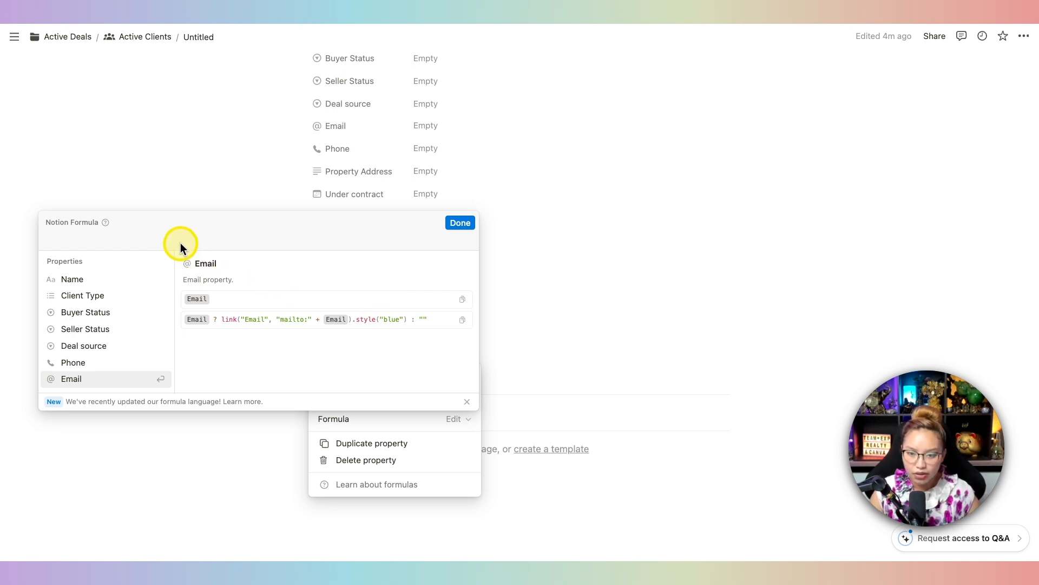
type("gr")
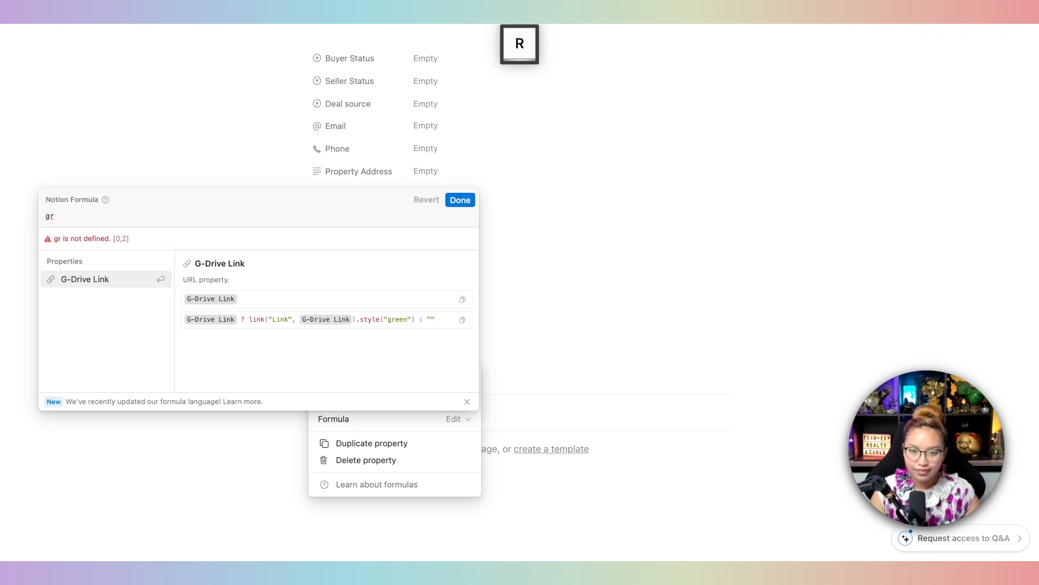
key("BackSpace")
key("BackSpace")
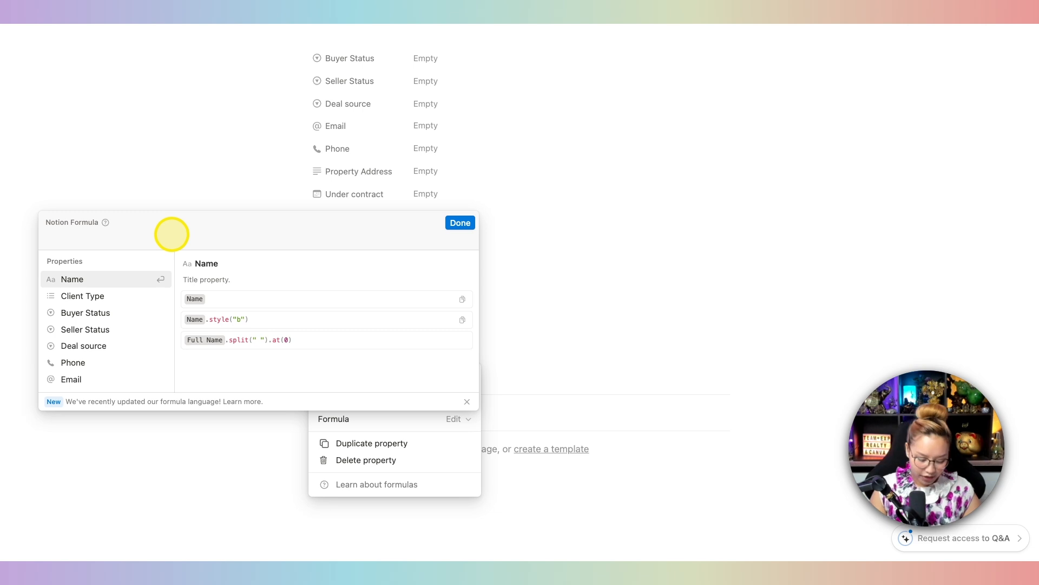
type("fin")
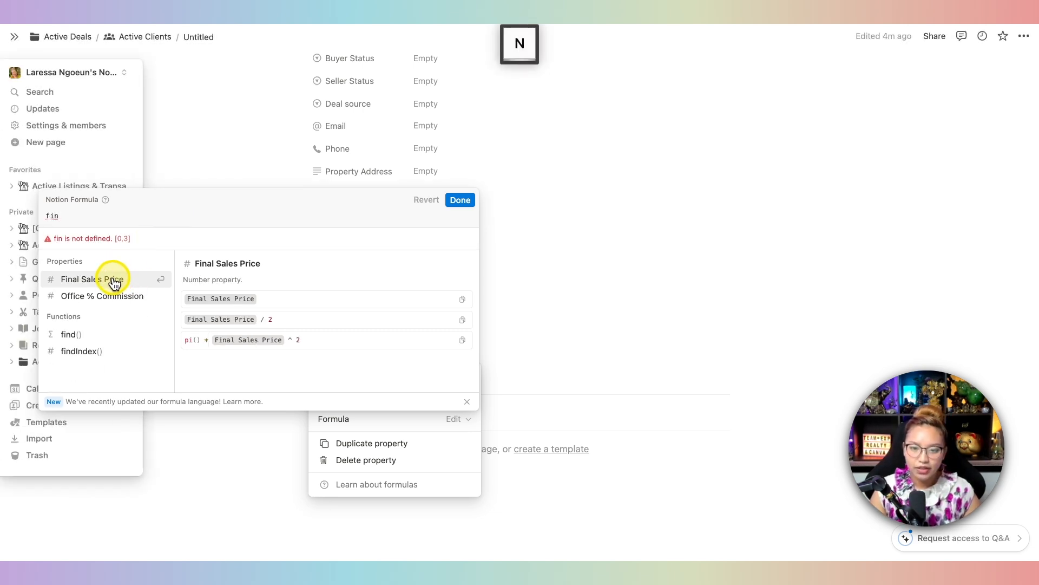
left_click(115, 282)
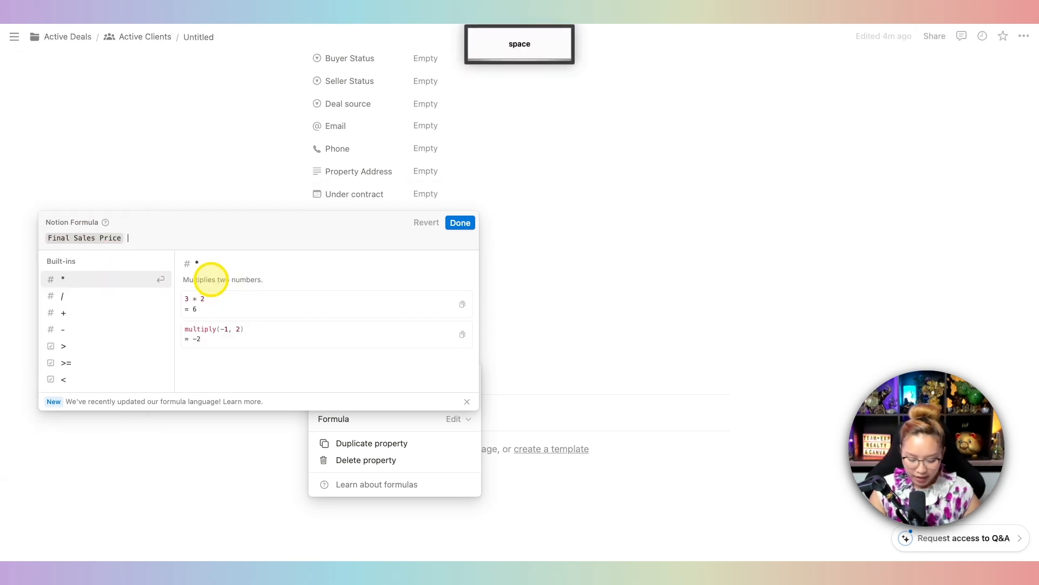
type("*")
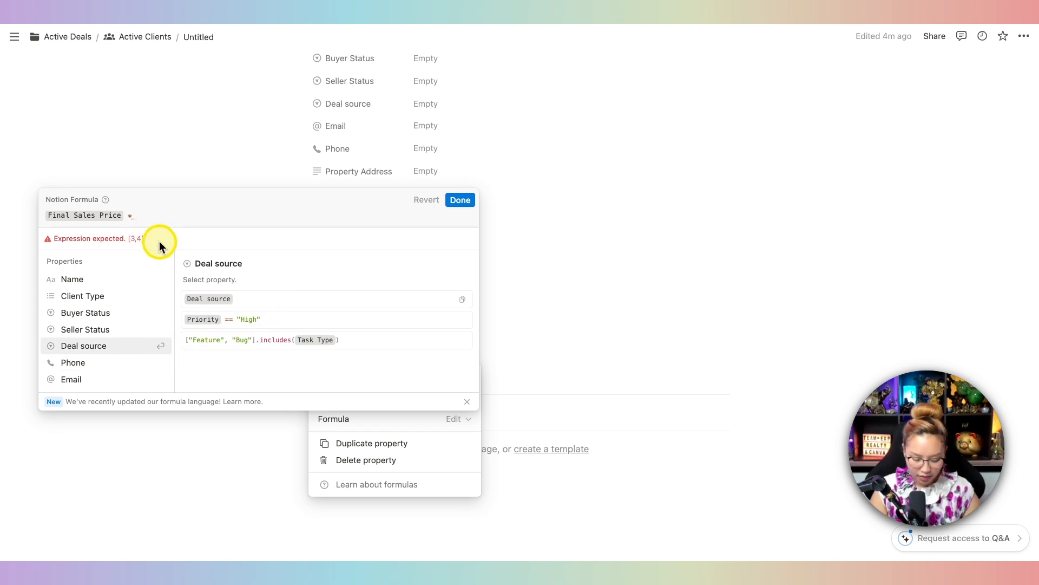
type("of")
left_click(112, 279)
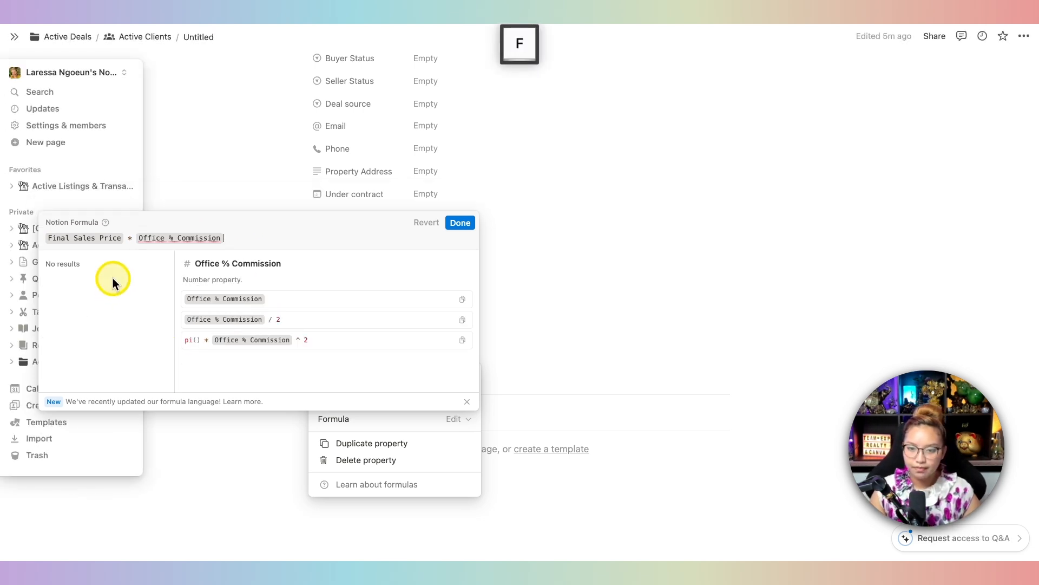
left_click(458, 225)
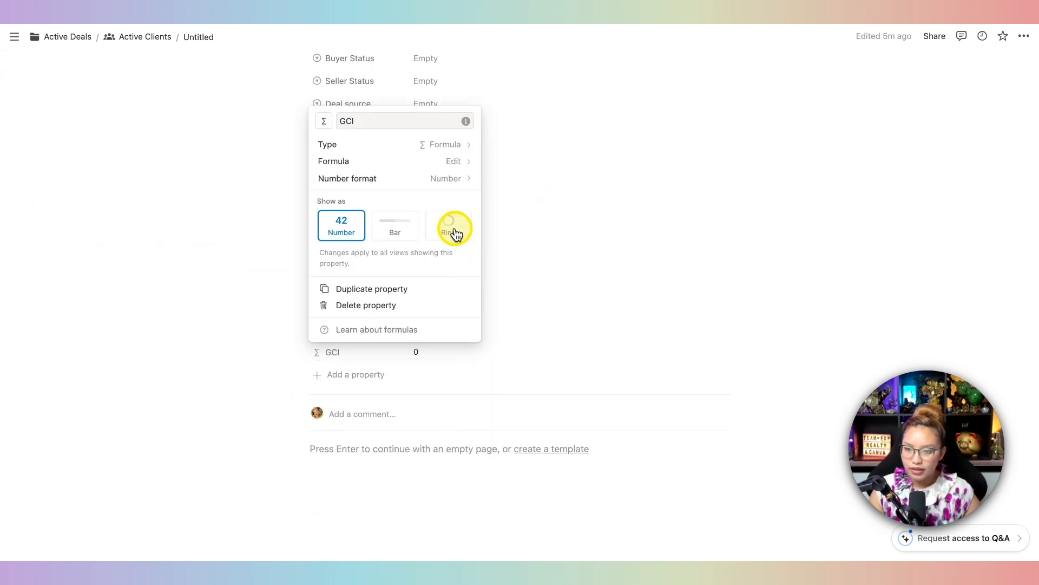
left_click(596, 267)
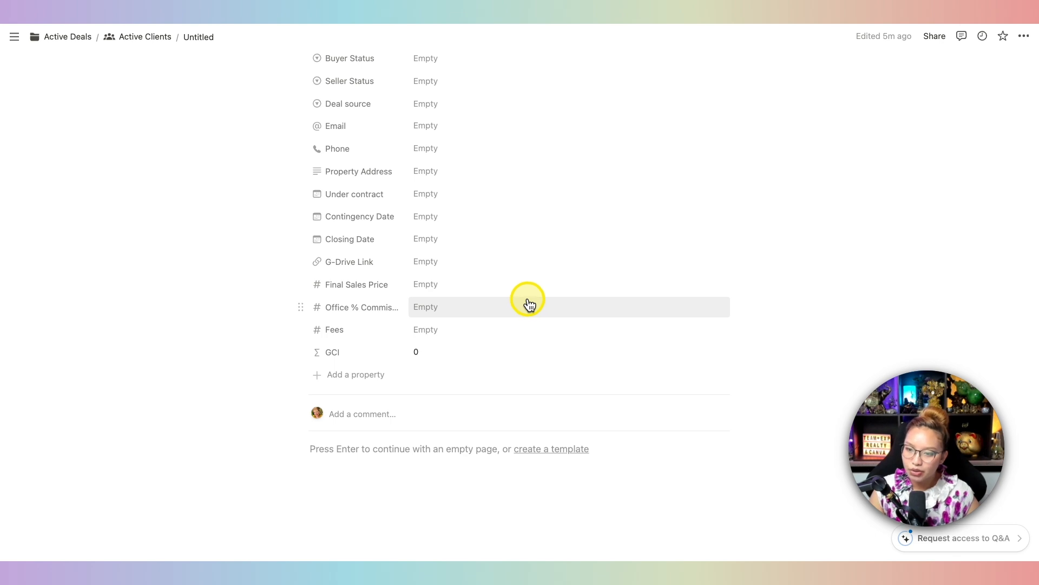
Enter Final Sales Price 500000 and Office % Commission 3, then check the GCI formula
left_click(433, 291)
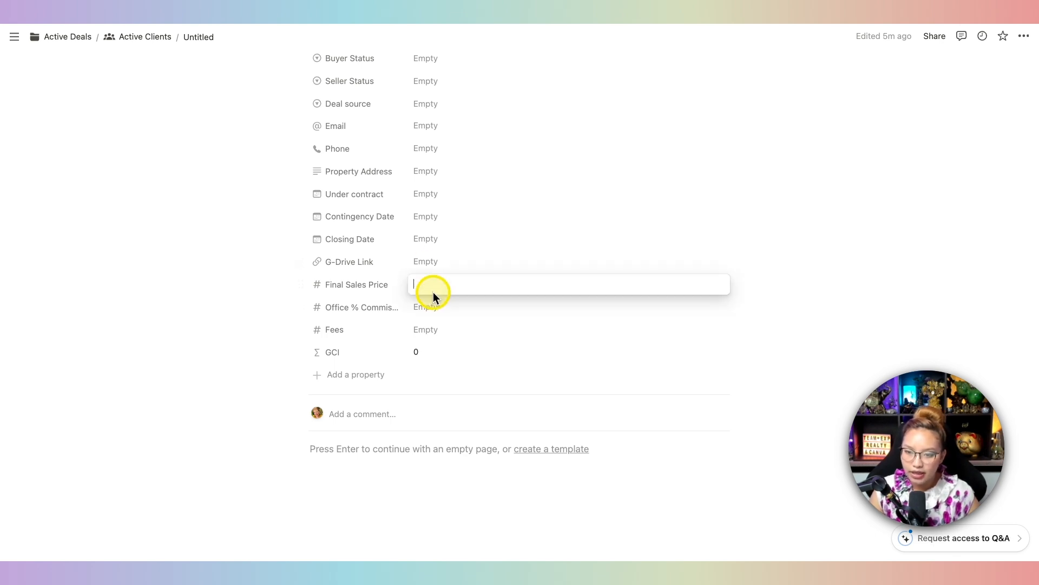
type("500000")
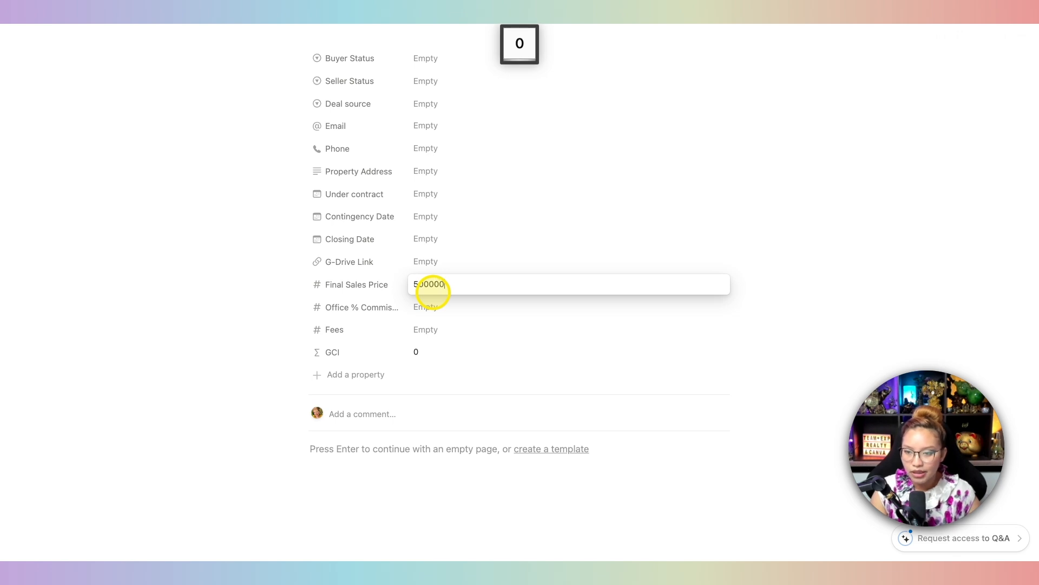
key("Return")
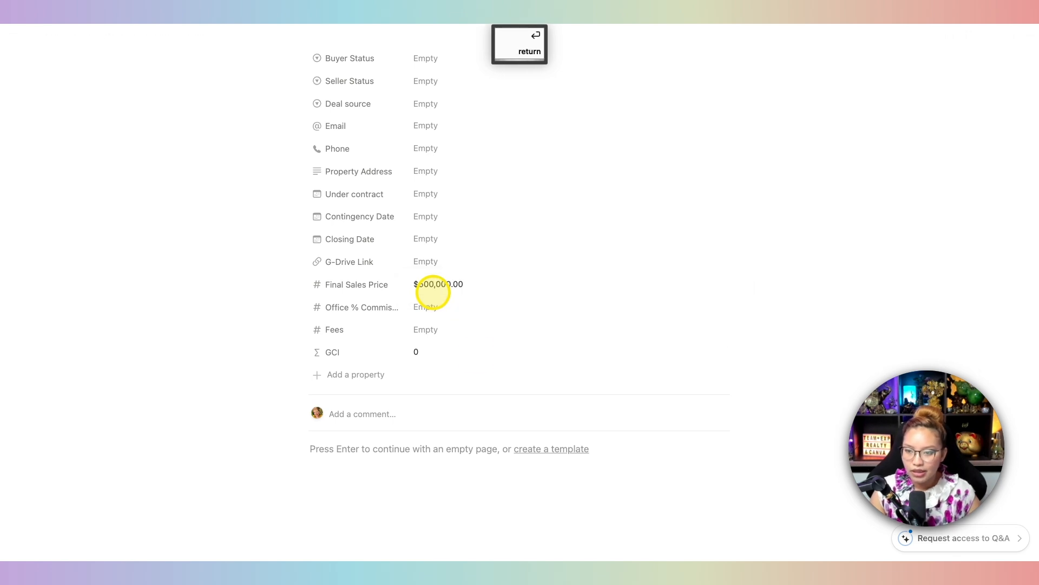
left_click(425, 307)
type("3")
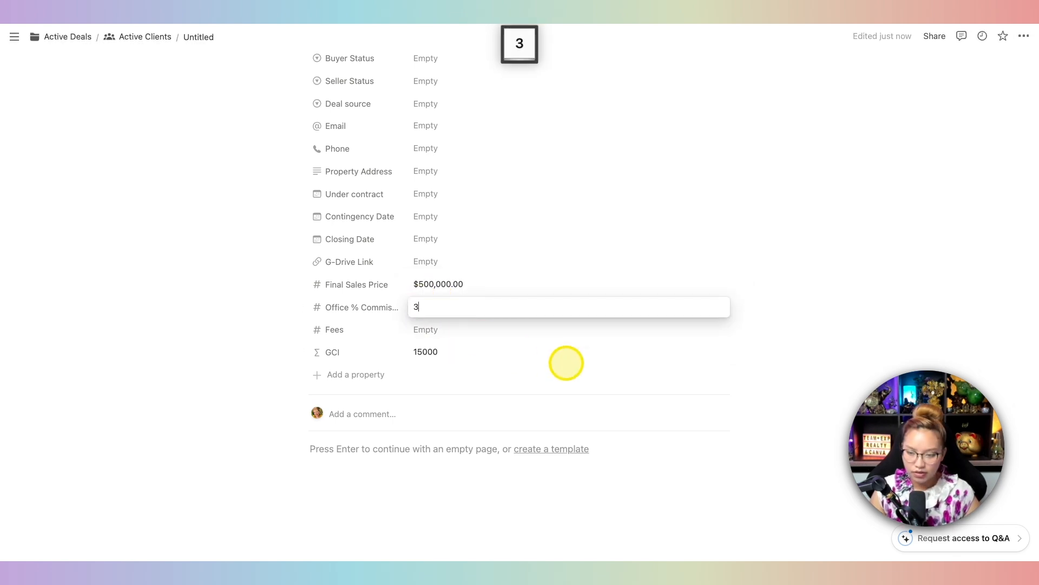
key("Return")
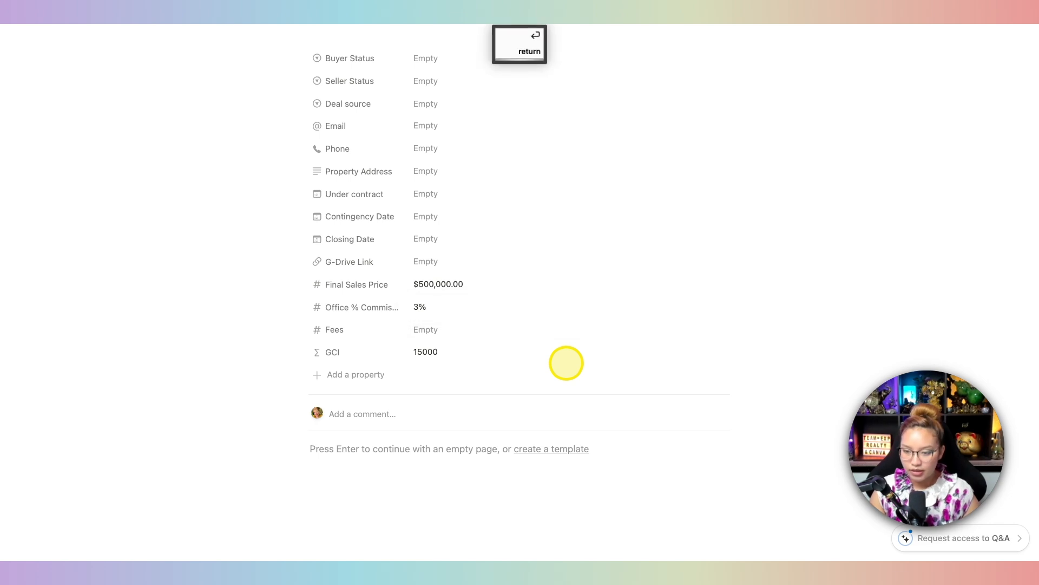
left_click(433, 357)
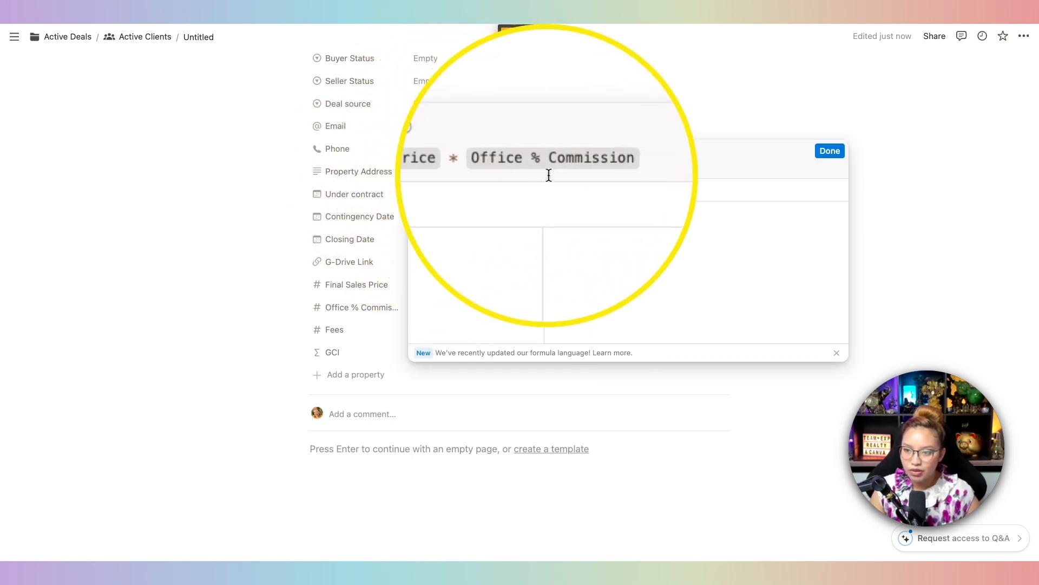
left_click(356, 340)
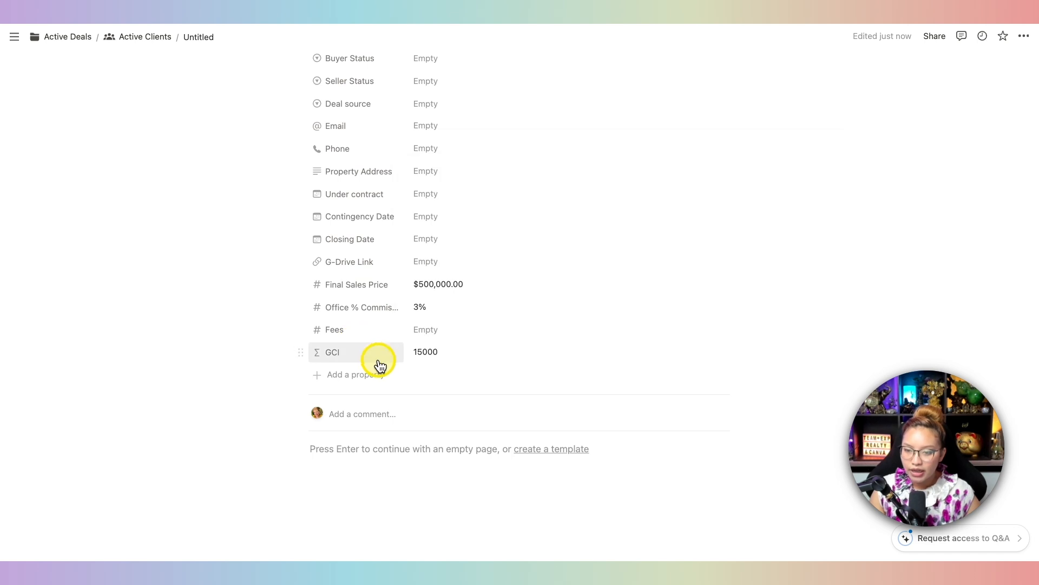
Change the GCI property's number format to US Dollar
left_click(340, 356)
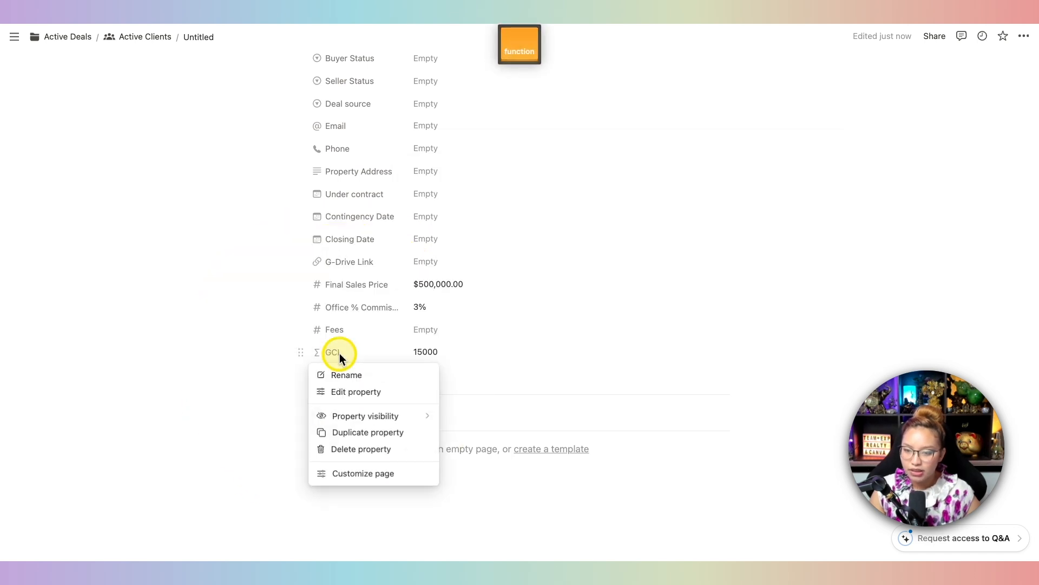
left_click(358, 391)
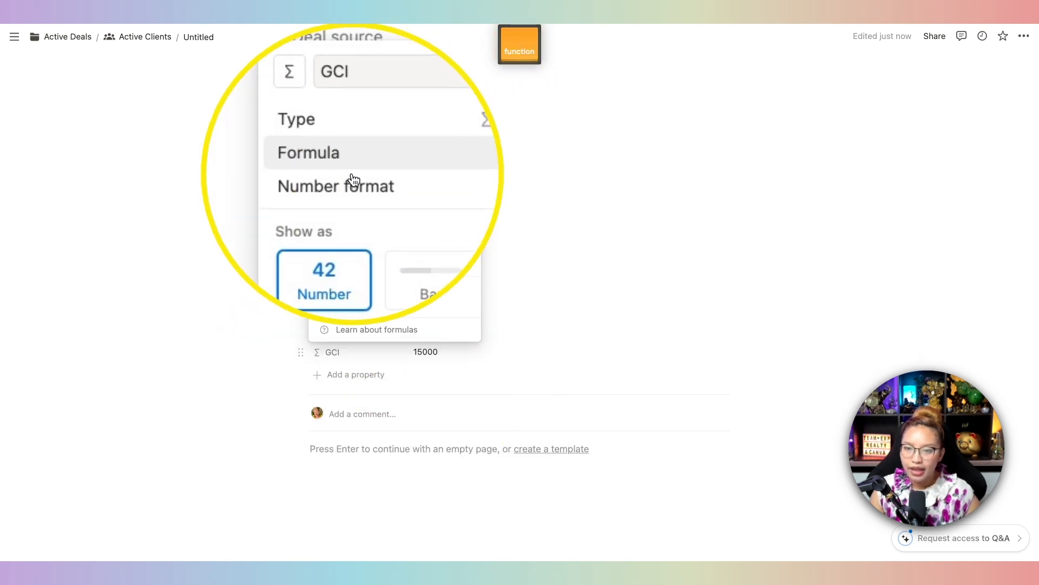
left_click(429, 181)
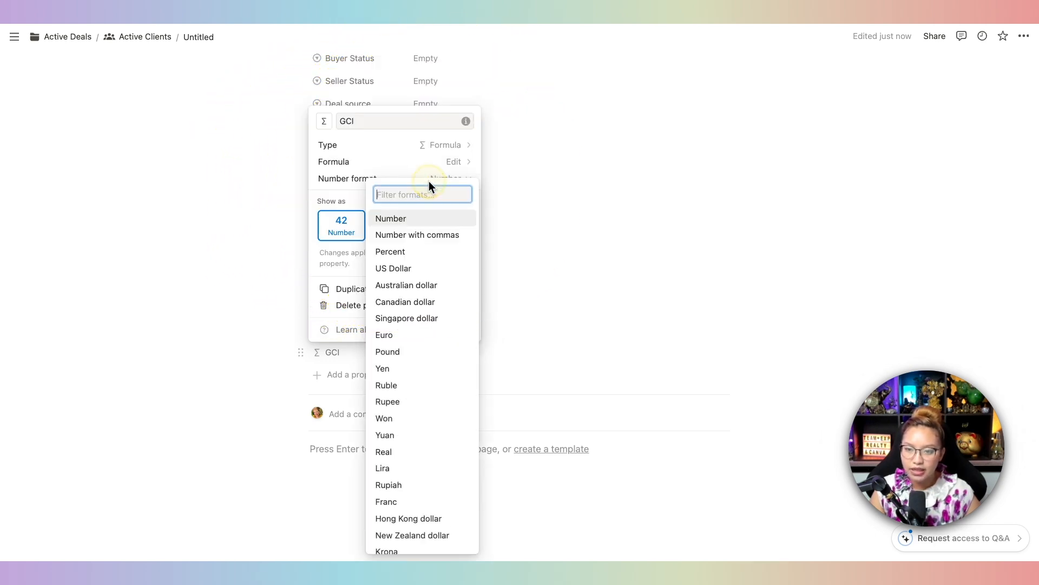
left_click(409, 270)
left_click(557, 374)
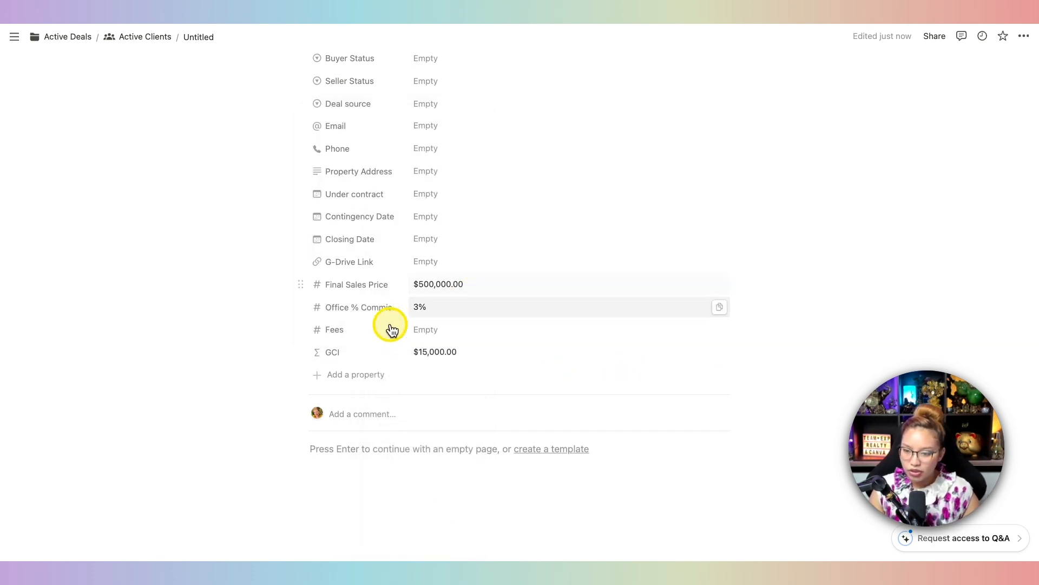
Add a 'My Split %' number property formatted as Percent
scroll(447, 365, "down", 1)
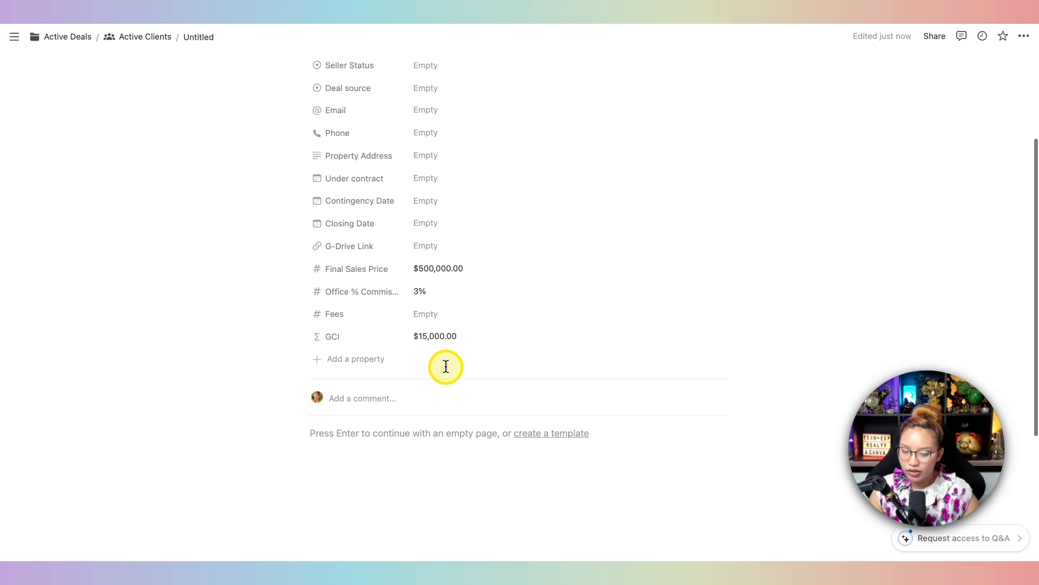
left_click(356, 360)
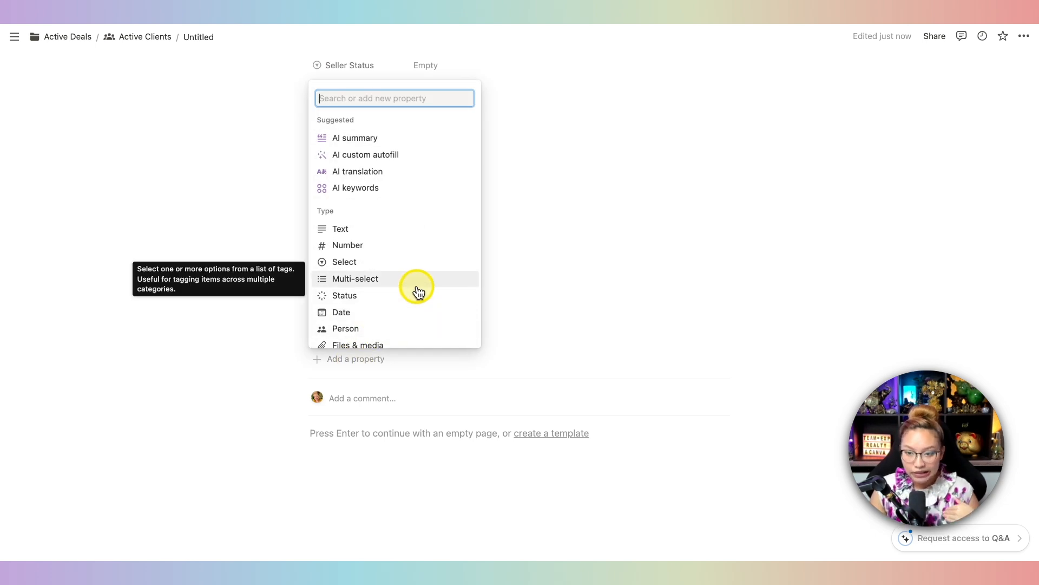
scroll(417, 287, "down", 1)
left_click(372, 231)
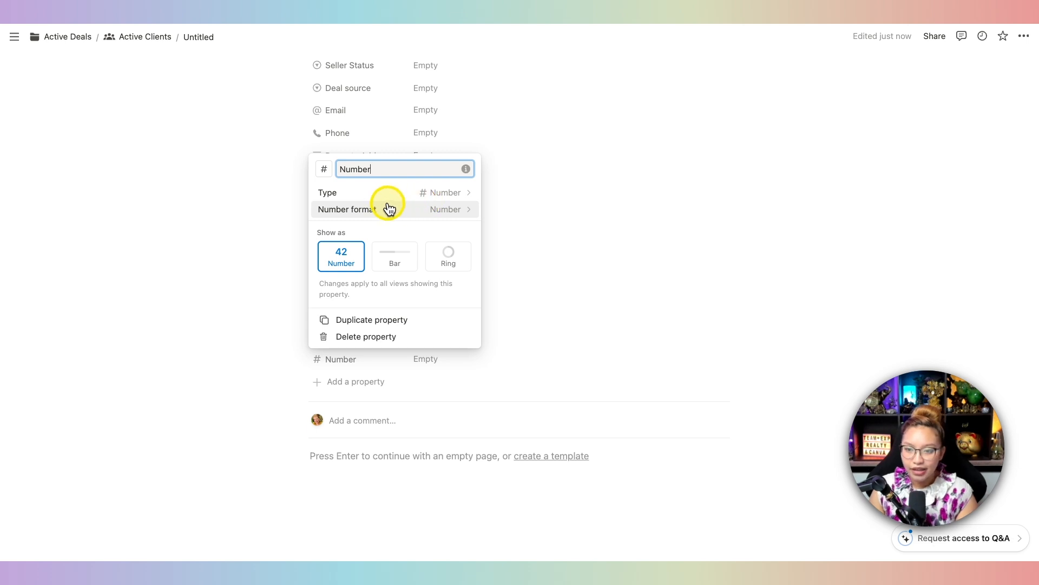
key("BackSpace")
key("BackSpace")
key("BackSpace")
key("BackSpace")
key("BackSpace")
key("BackSpace")
type("My Split ")
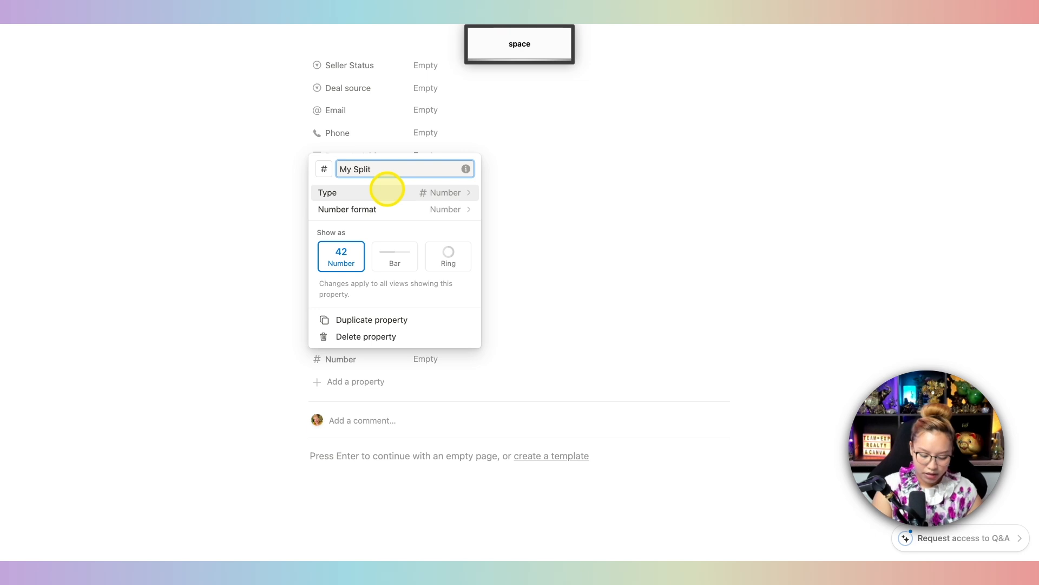
type("%")
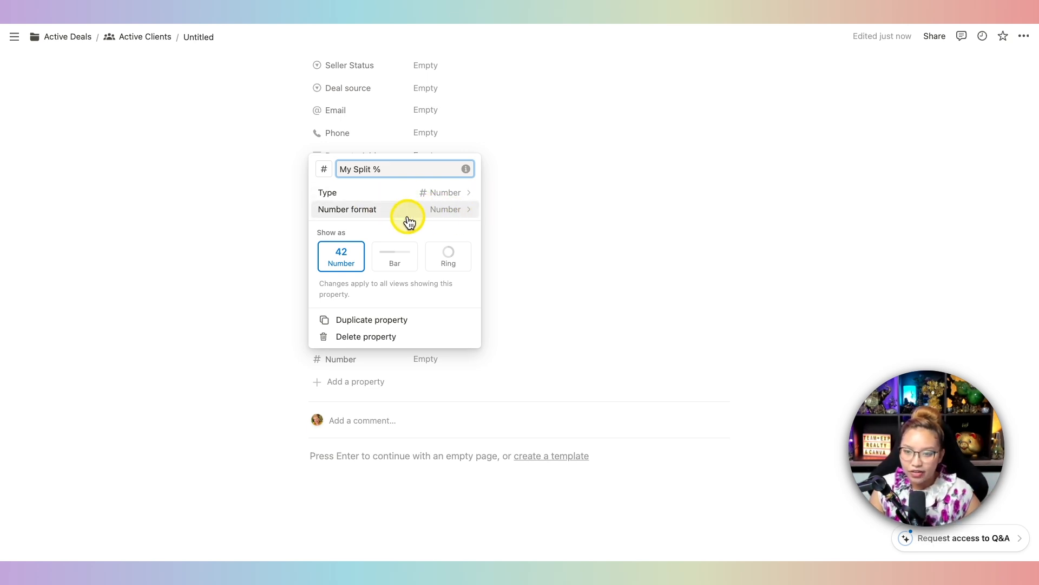
left_click(440, 214)
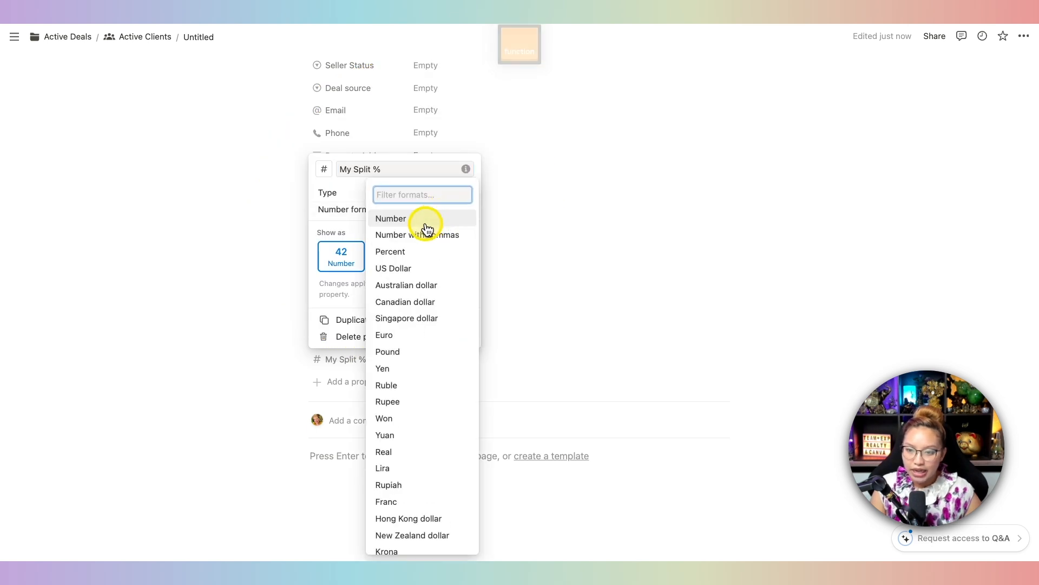
left_click(419, 251)
left_click(585, 362)
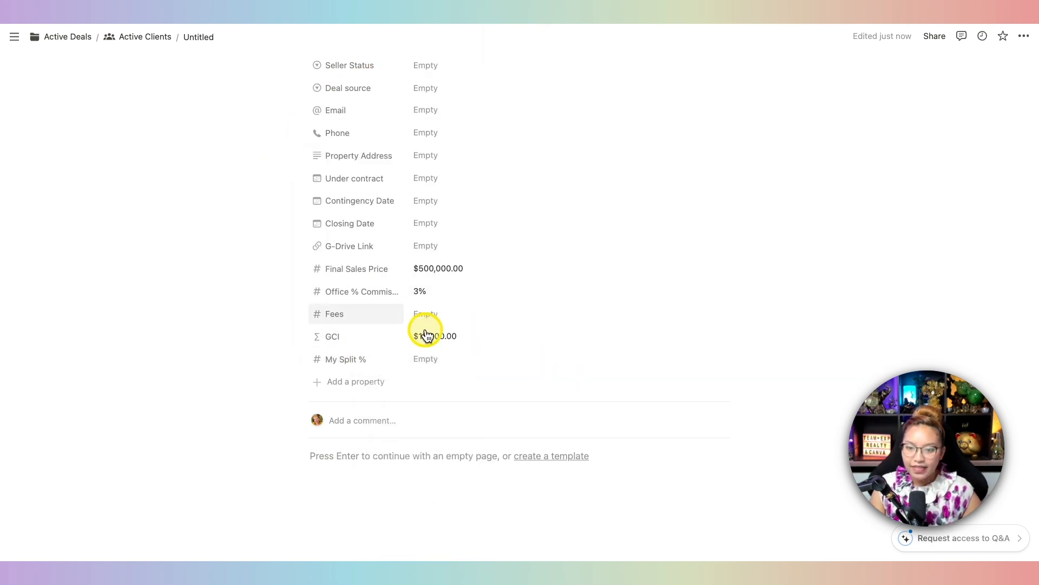
left_click(334, 383)
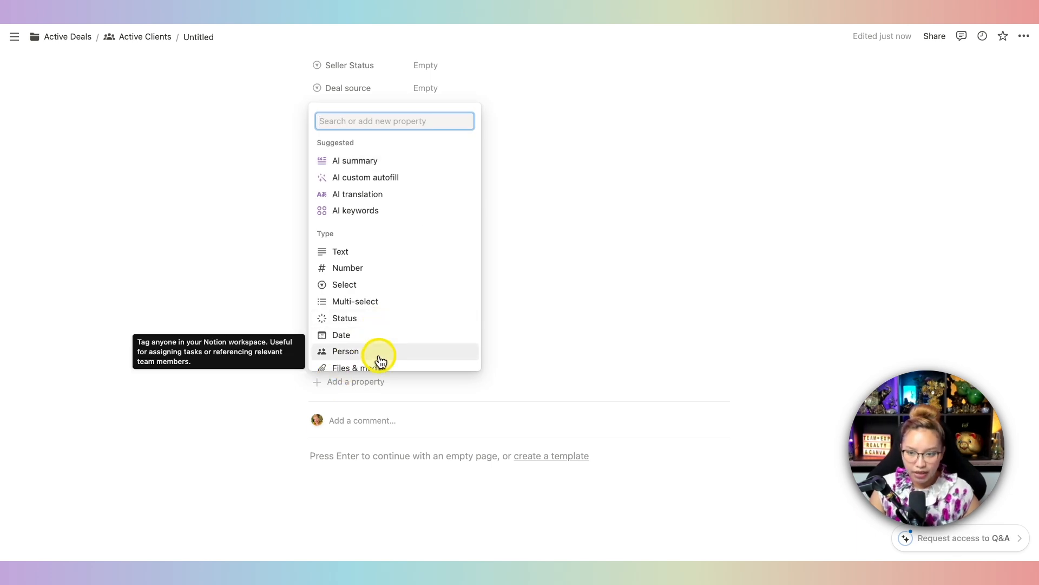
Create a formula property named 'Net GCI'
scroll(380, 362, "down", 5)
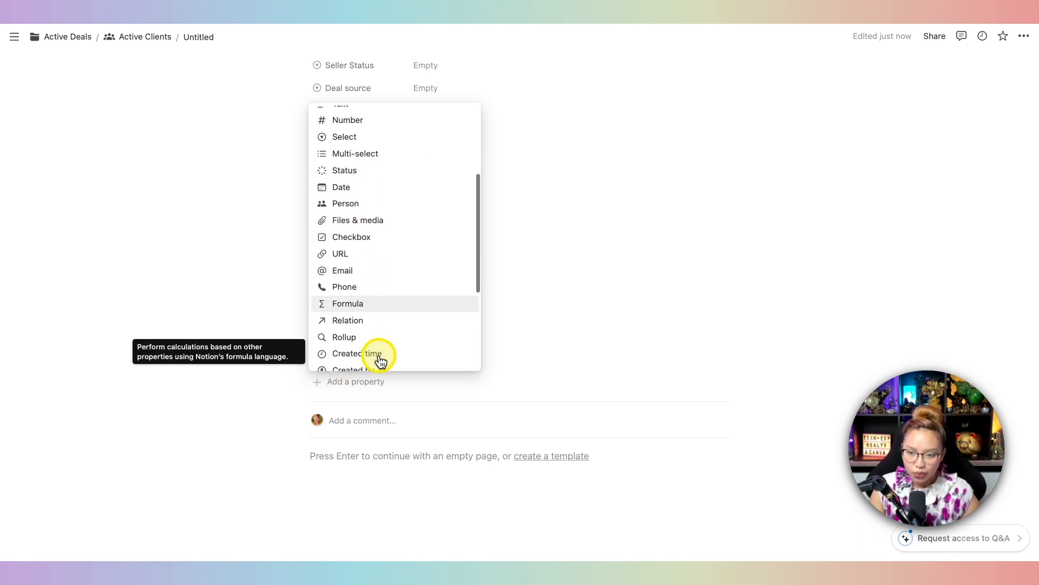
scroll(421, 290, "down", 3)
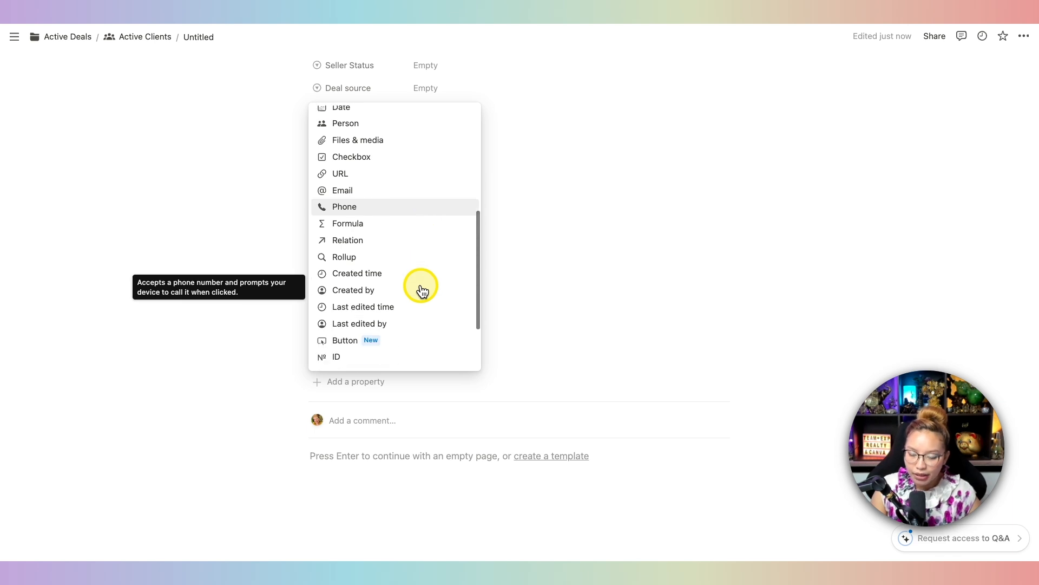
left_click(372, 230)
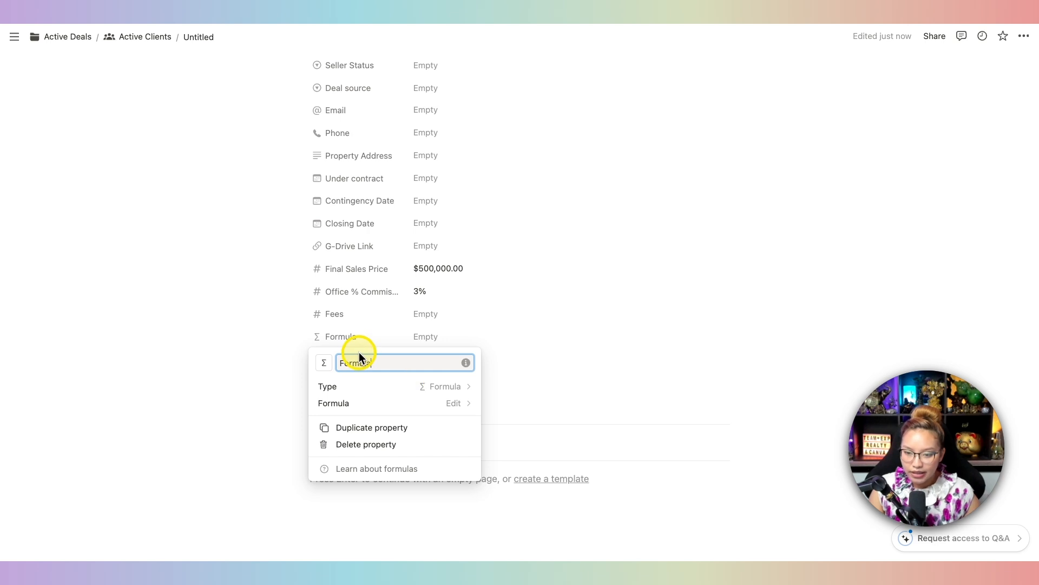
type("Ne")
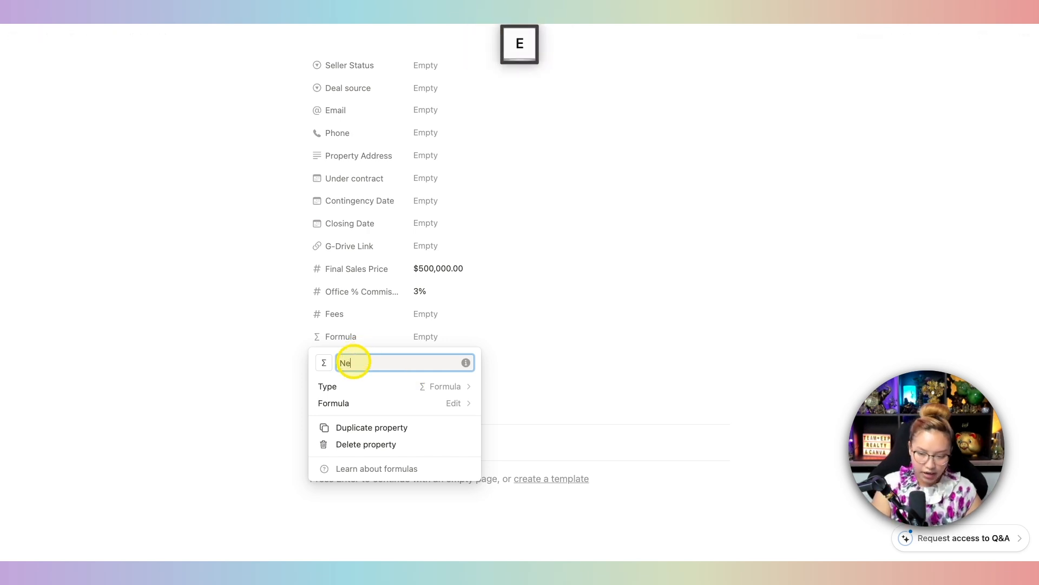
type("t GCI")
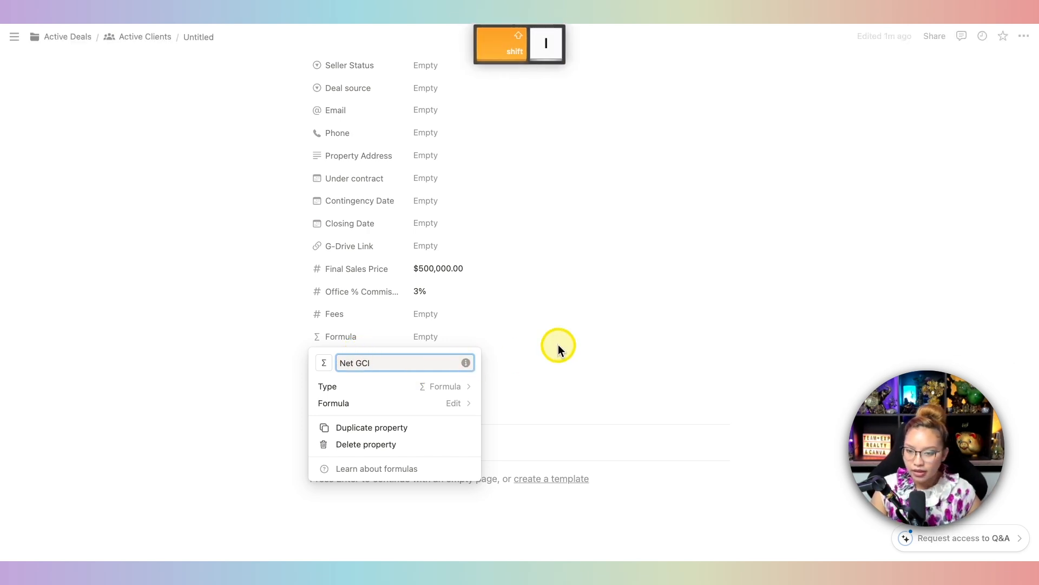
left_click(557, 344)
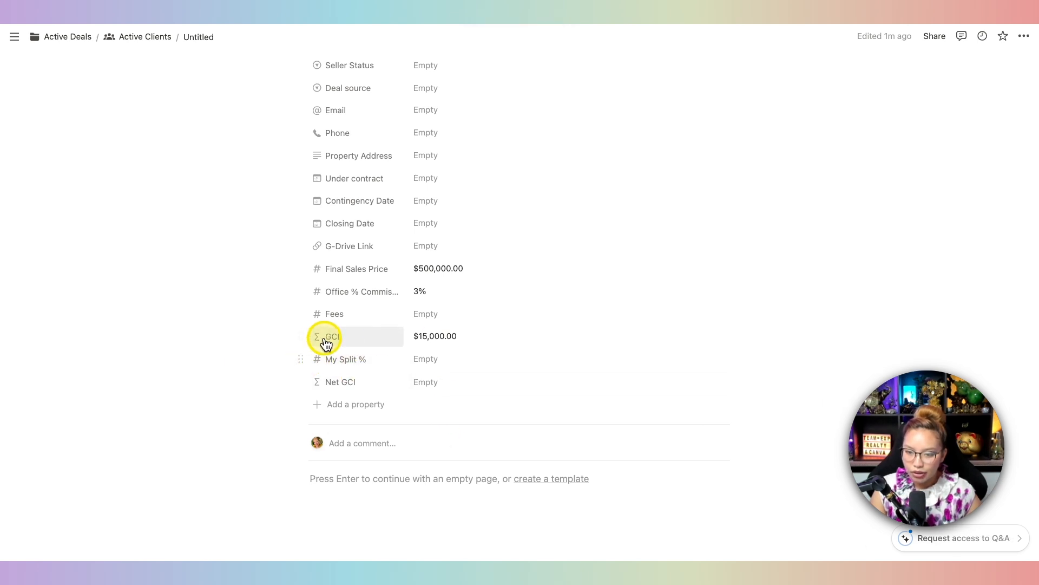
Set the Net GCI formula to GCI * My Split % - Fees
left_click(428, 384)
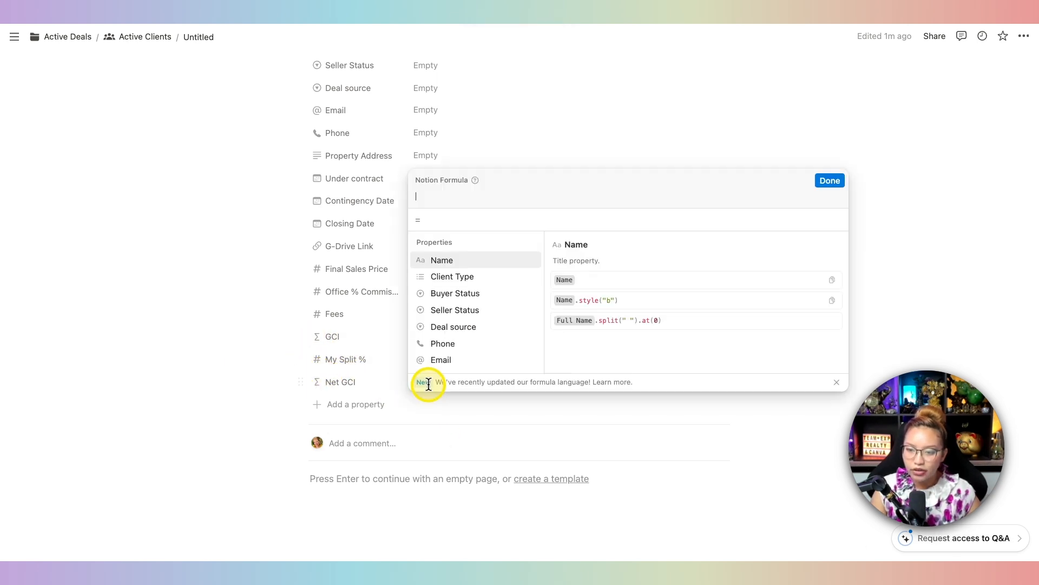
left_click(439, 194)
type("gc")
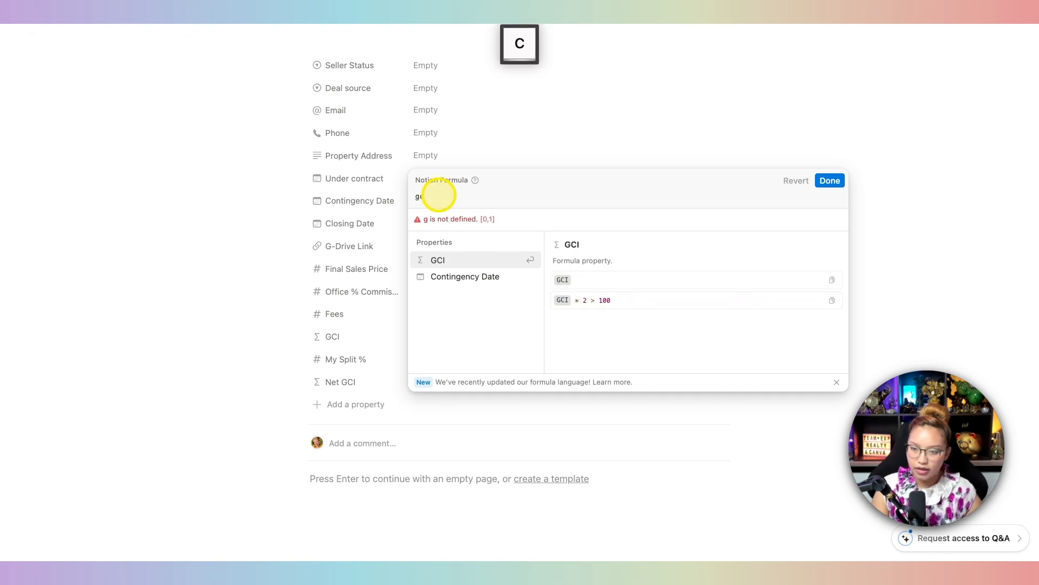
left_click(482, 258)
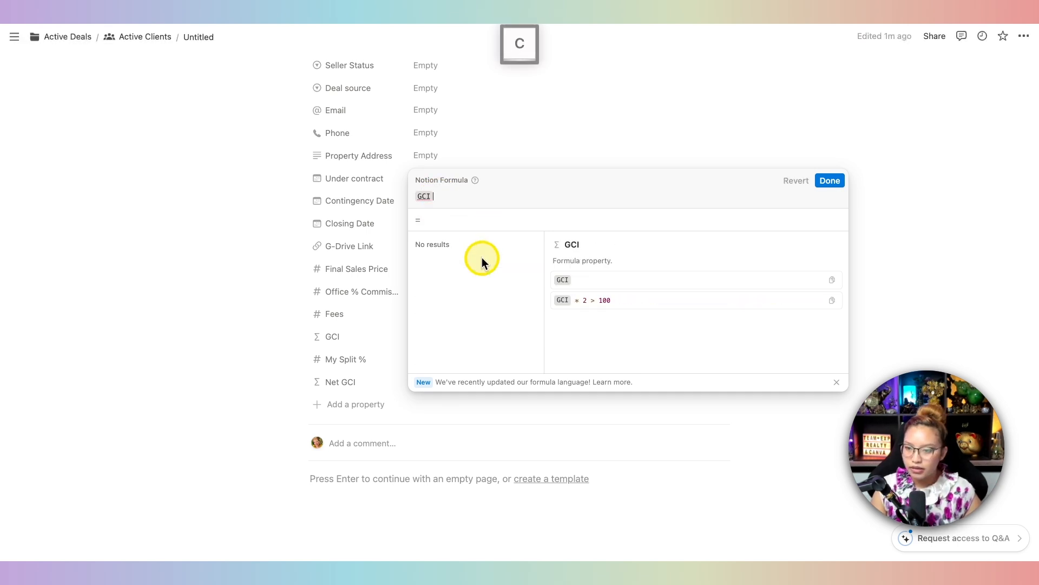
type("* ")
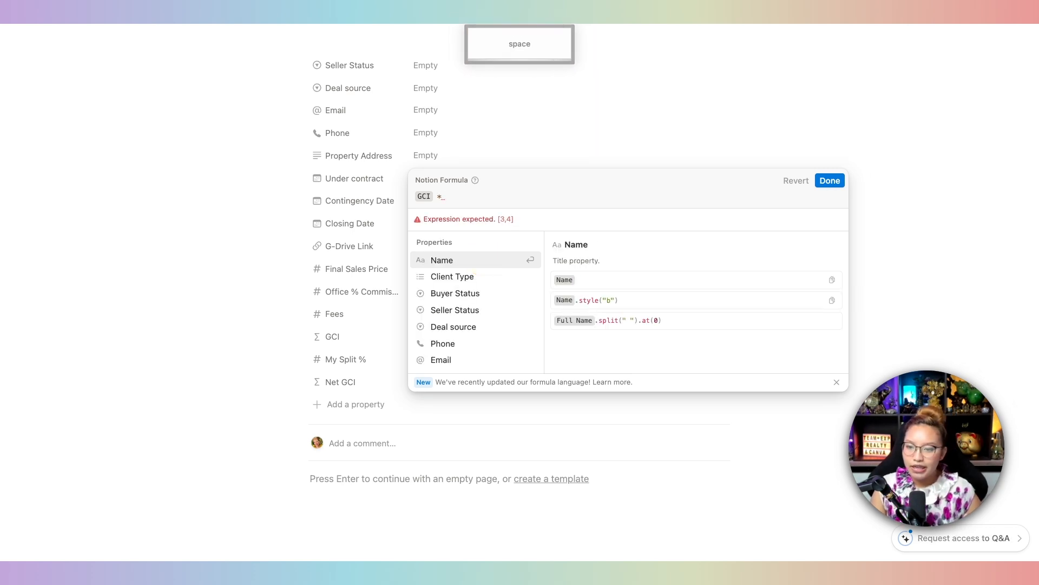
type("my")
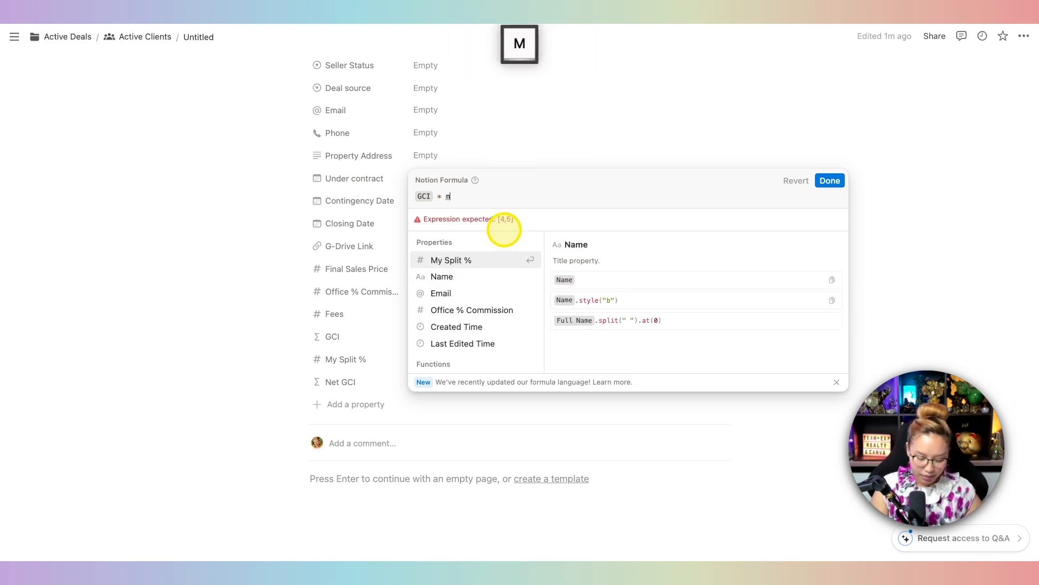
left_click(454, 260)
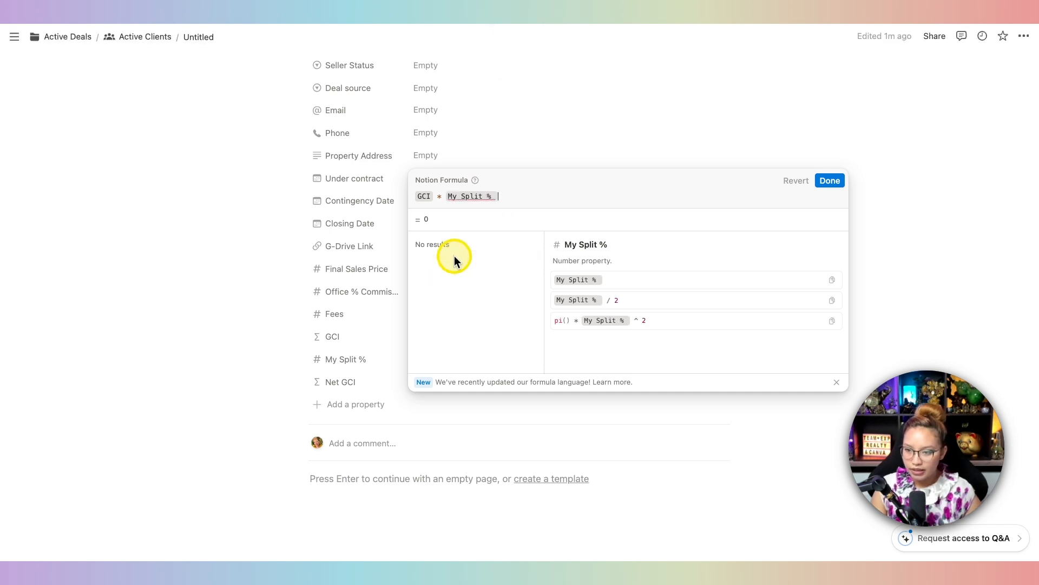
type("- fe")
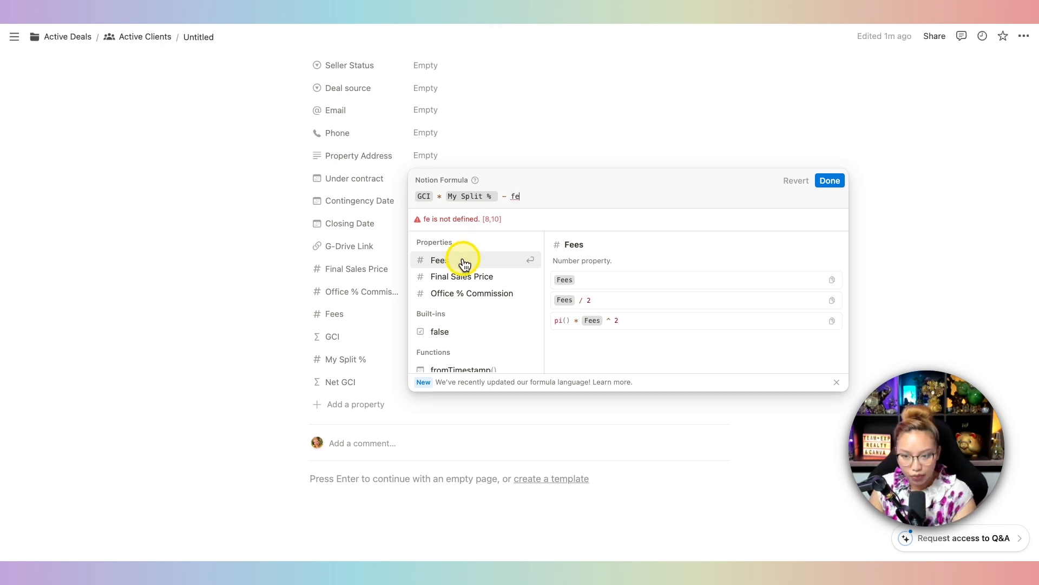
left_click(464, 263)
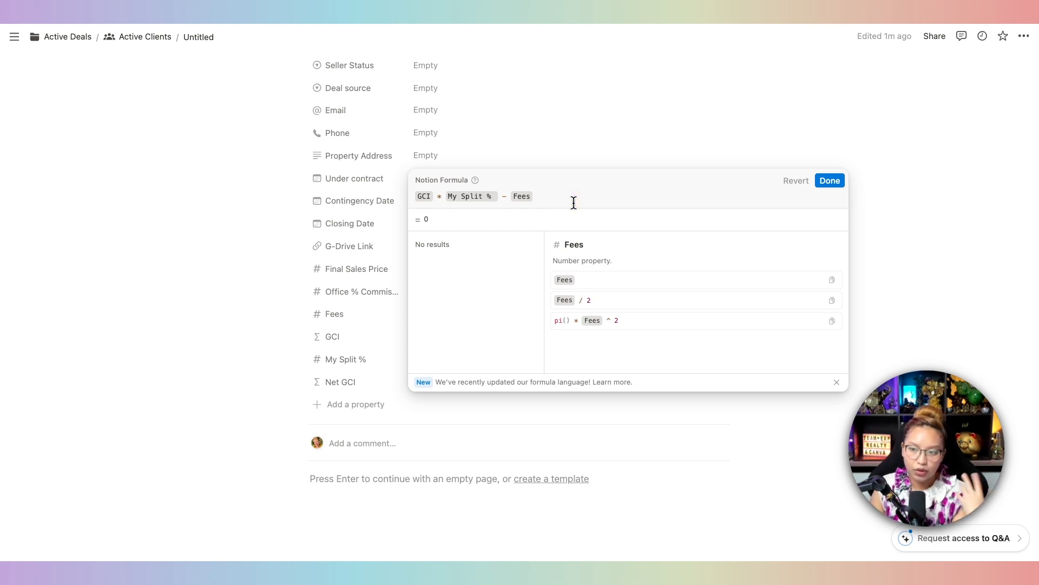
left_click(838, 184)
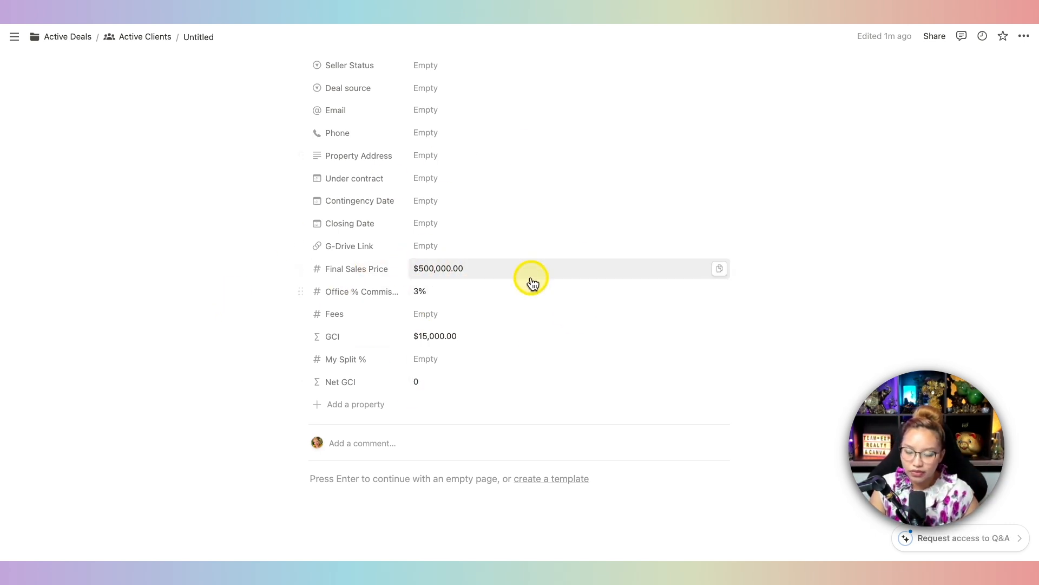
Enter test values of 25 for Fees and 80 for My Split %
key("fn")
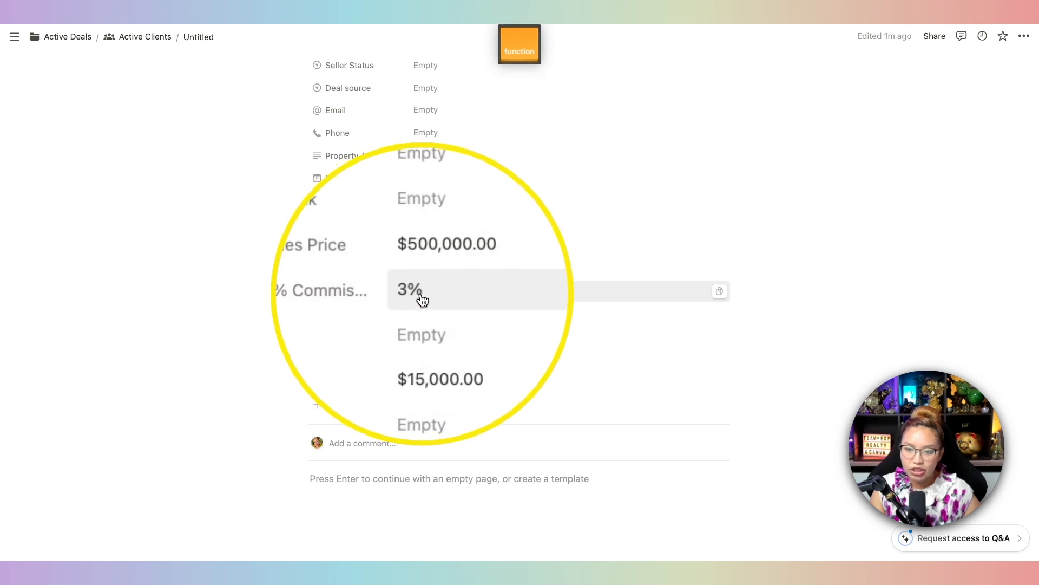
left_click(456, 312)
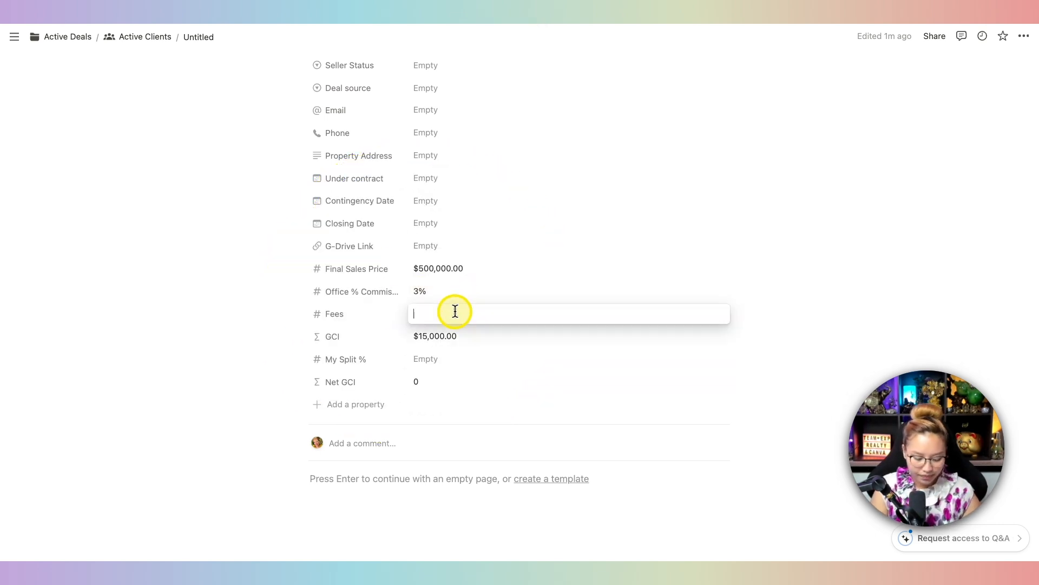
type("25")
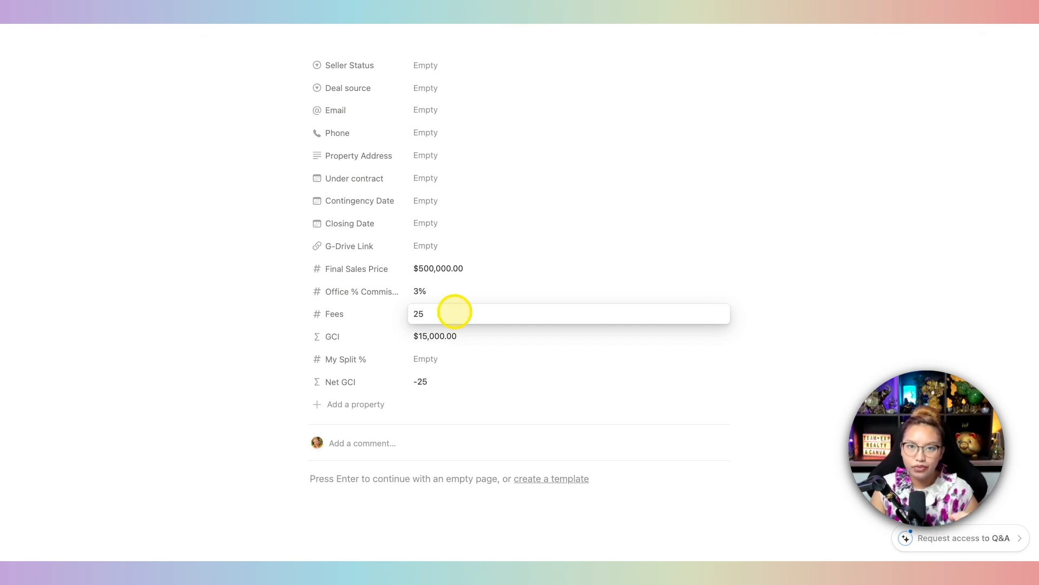
key("Return")
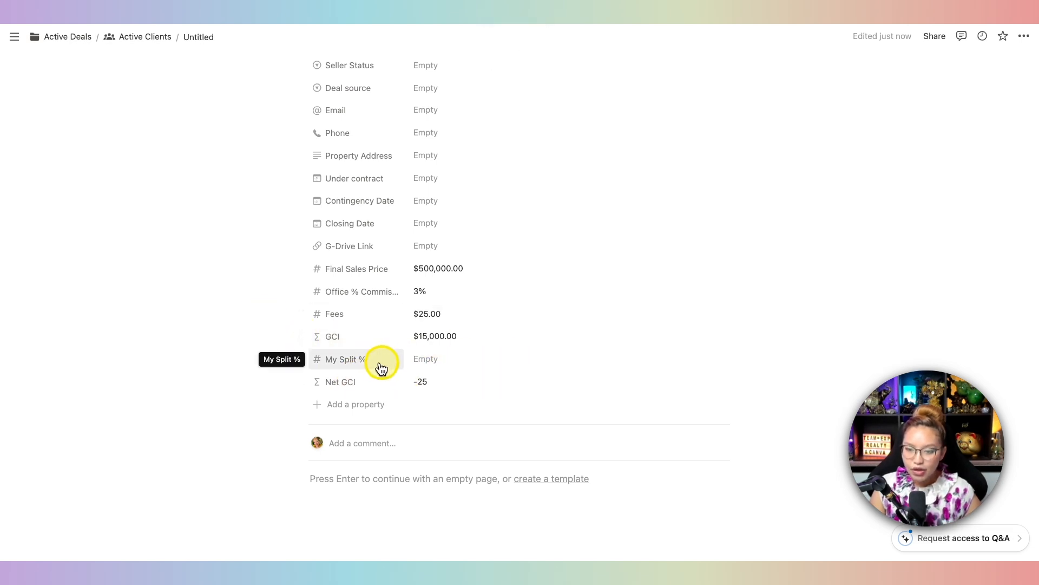
key("fn")
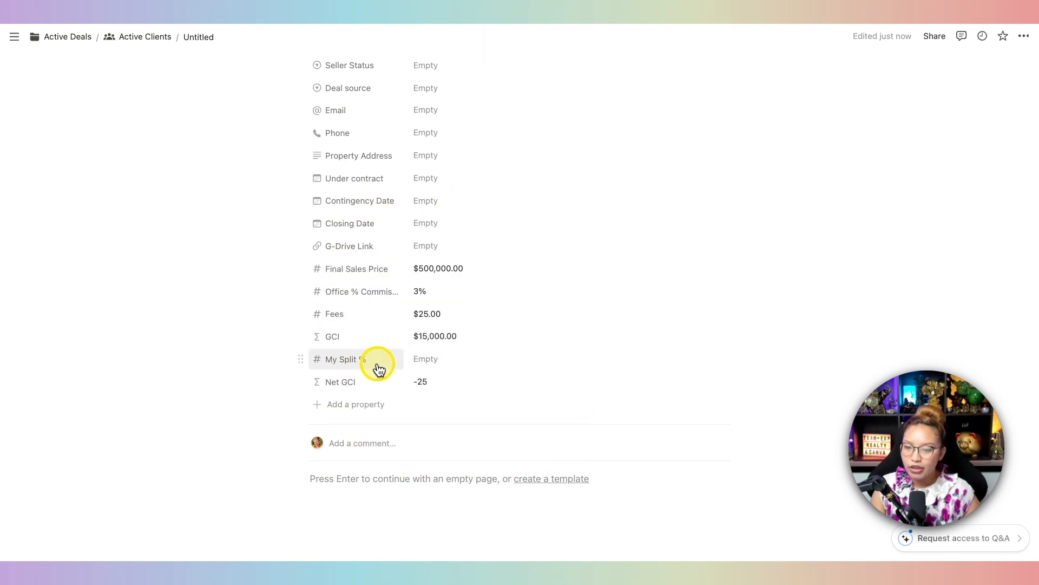
left_click(469, 360)
type("80")
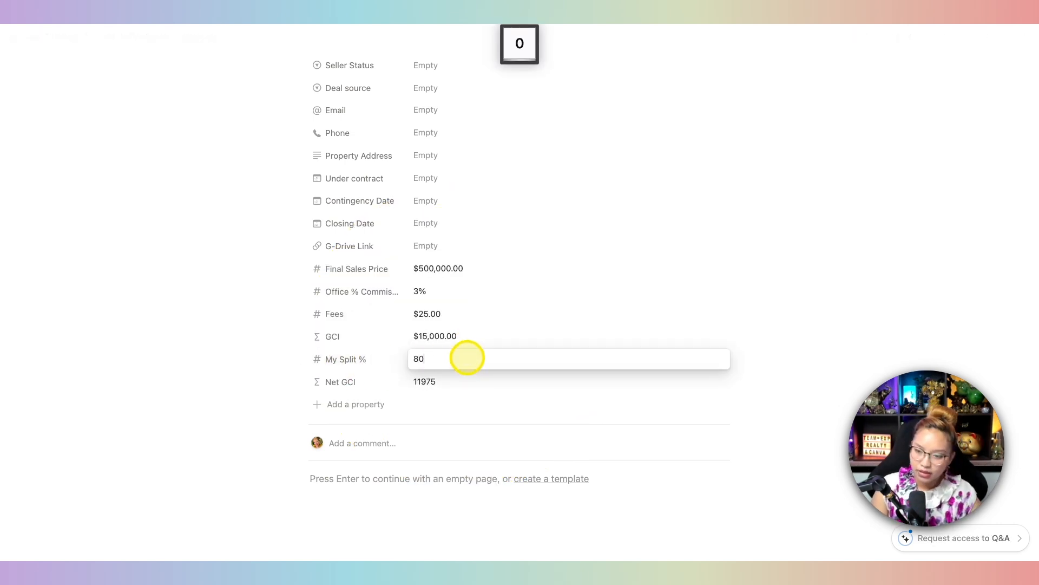
key("Return")
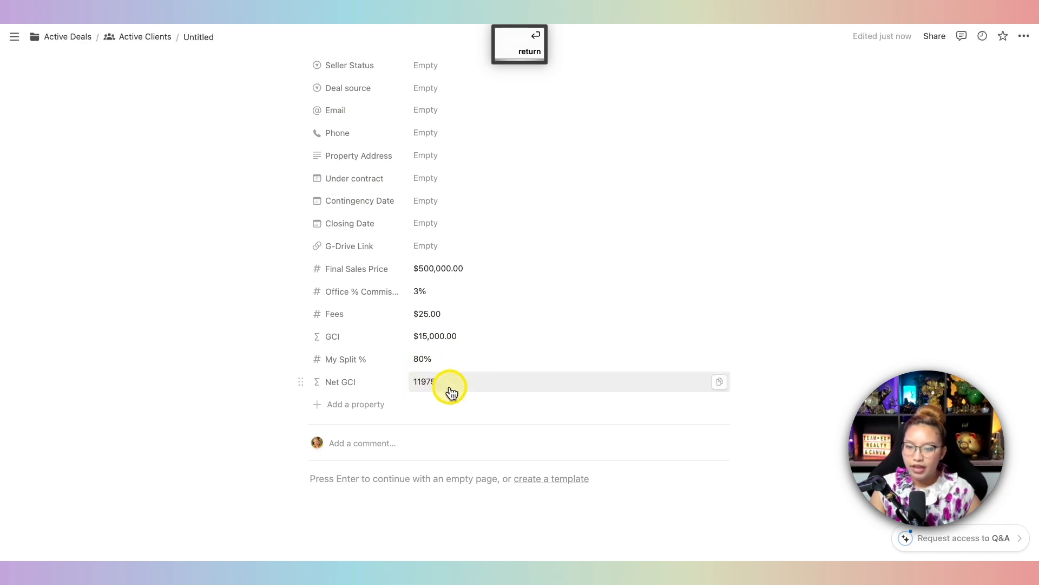
Format Net GCI as US Dollar and review its formula
left_click(340, 382)
left_click(361, 427)
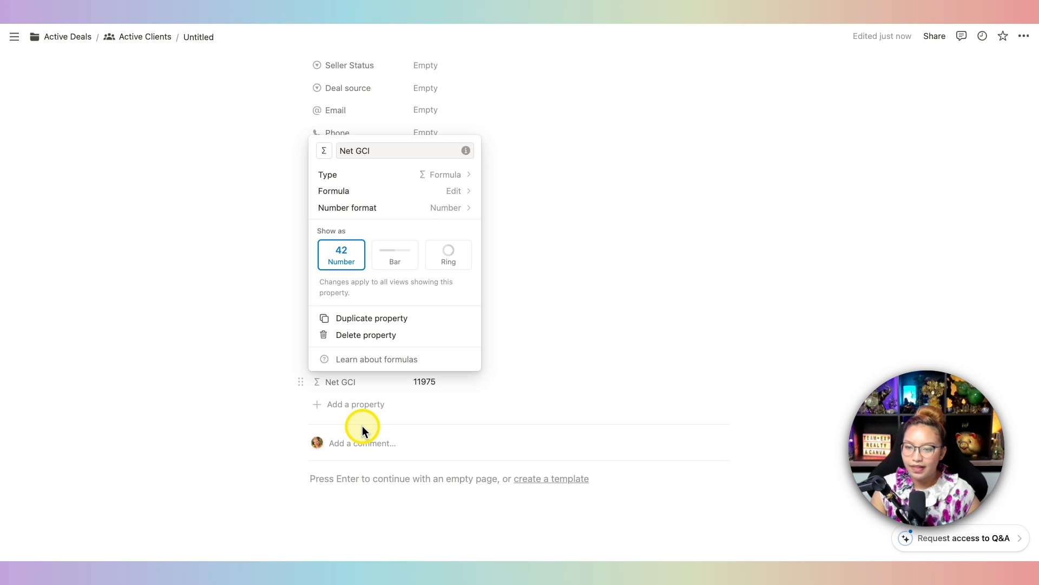
left_click(451, 211)
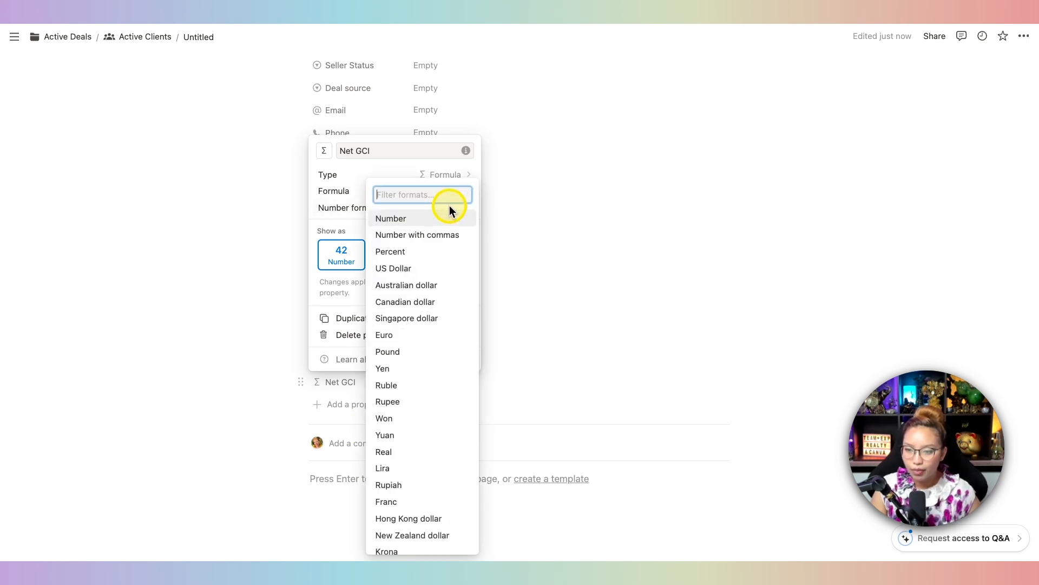
left_click(428, 272)
left_click(528, 404)
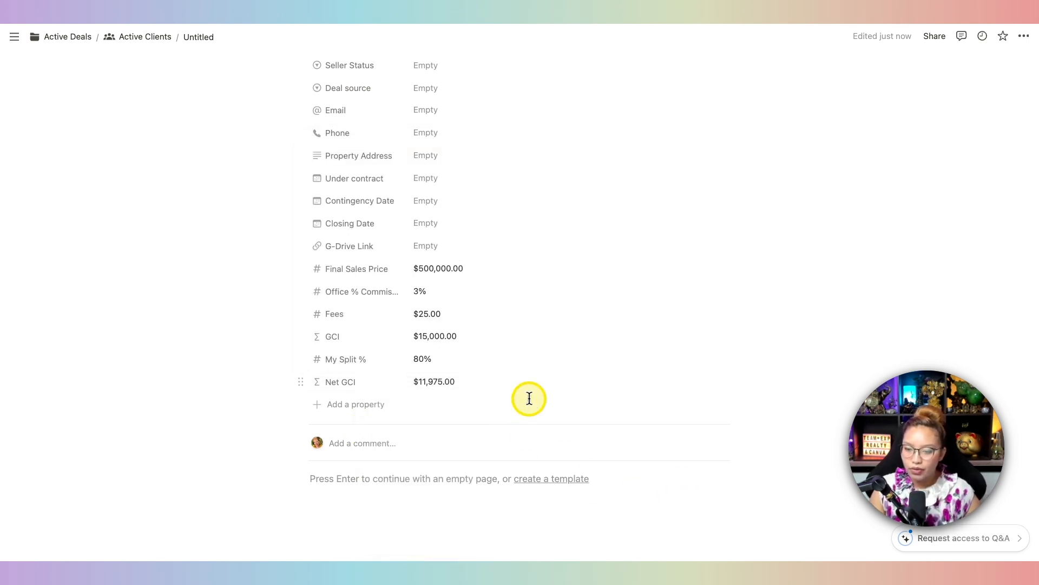
left_click(461, 385)
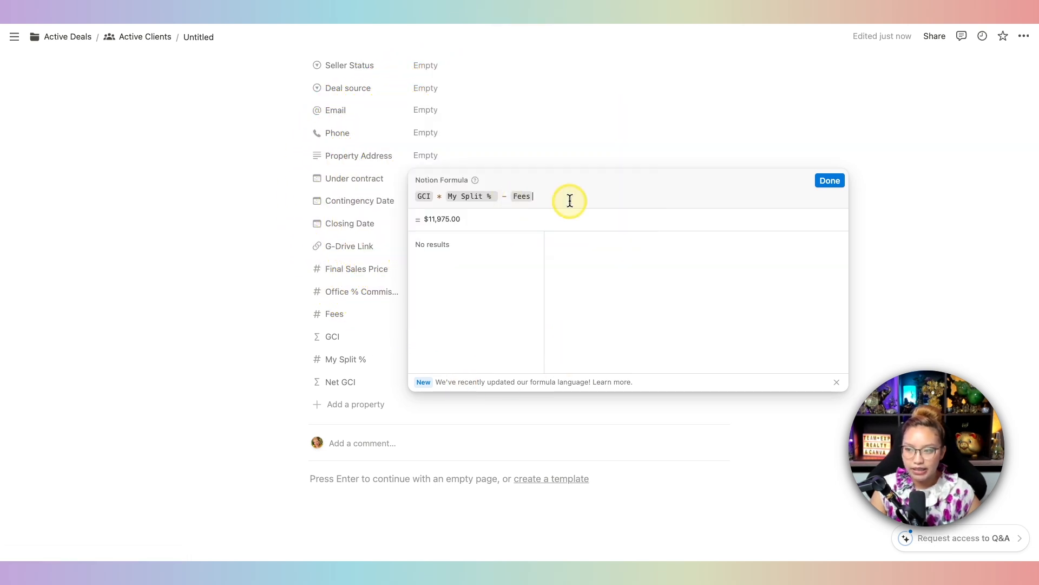
left_click(839, 179)
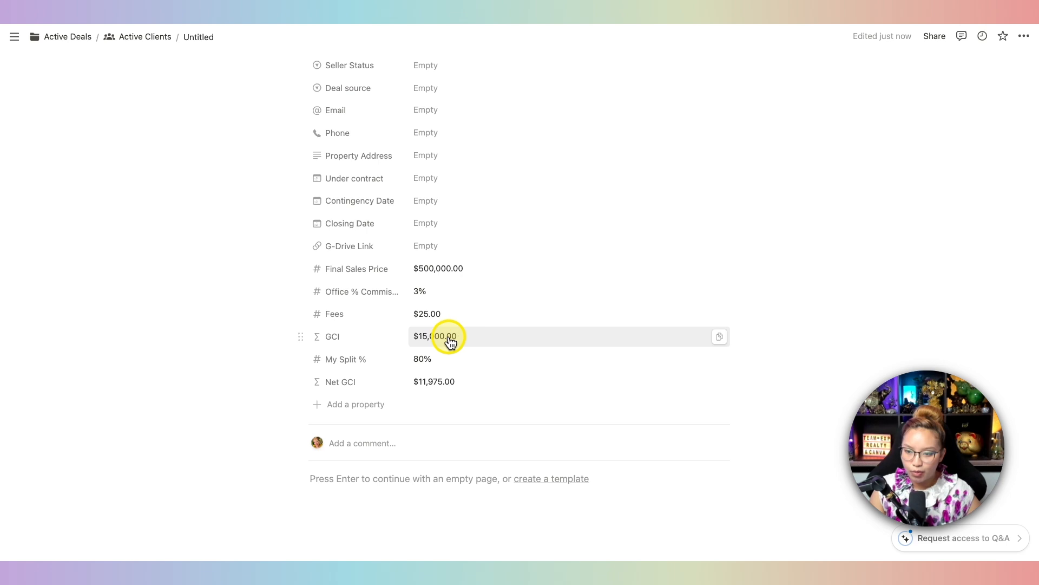
Re-enter the Fees amount as $25.00
left_click(454, 310)
key("BackSpace")
key("BackSpace")
key("BackSpace")
key("BackSpace")
key("BackSpace")
key("BackSpace")
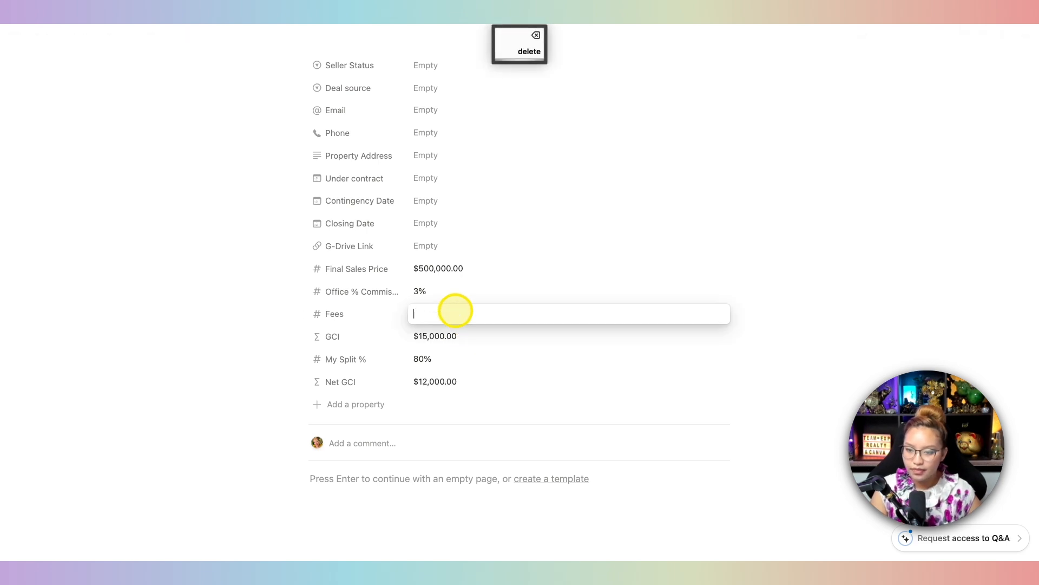
type("25")
key("Return")
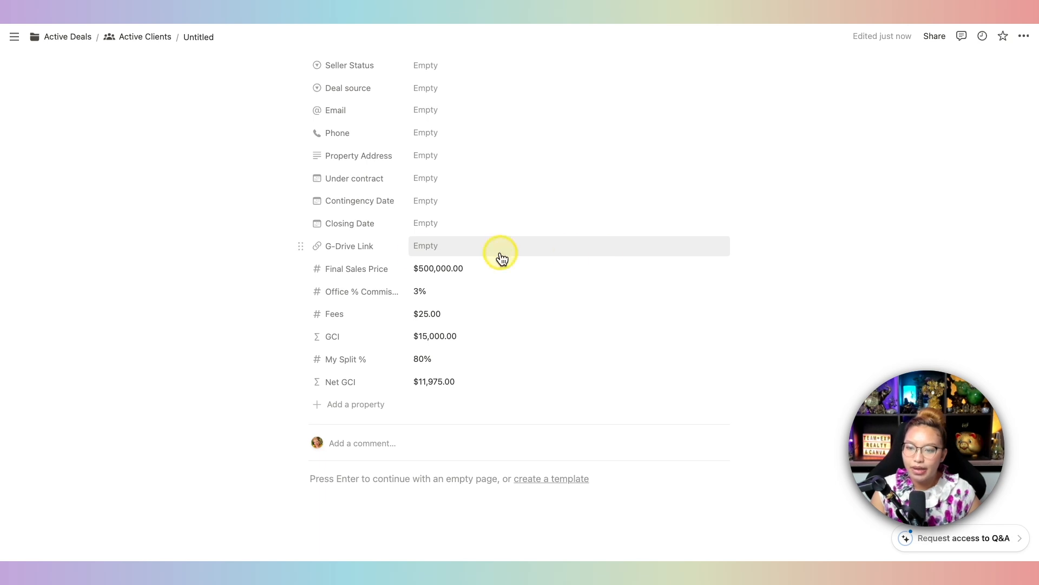
Clear the Final Sales Price, Office % Commission, Fees and My Split % values
left_click(454, 269)
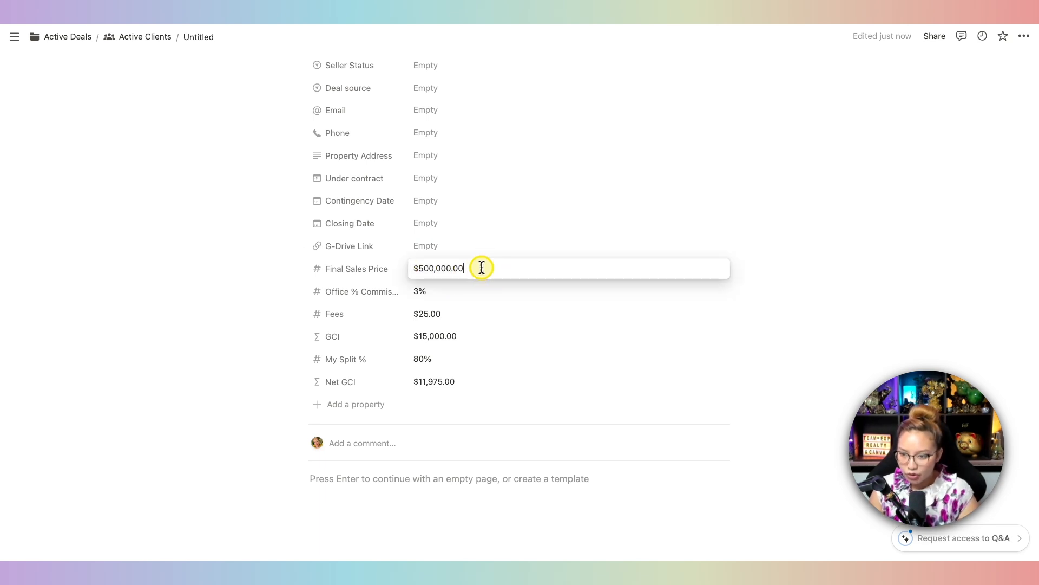
key("BackSpace")
left_click(427, 291)
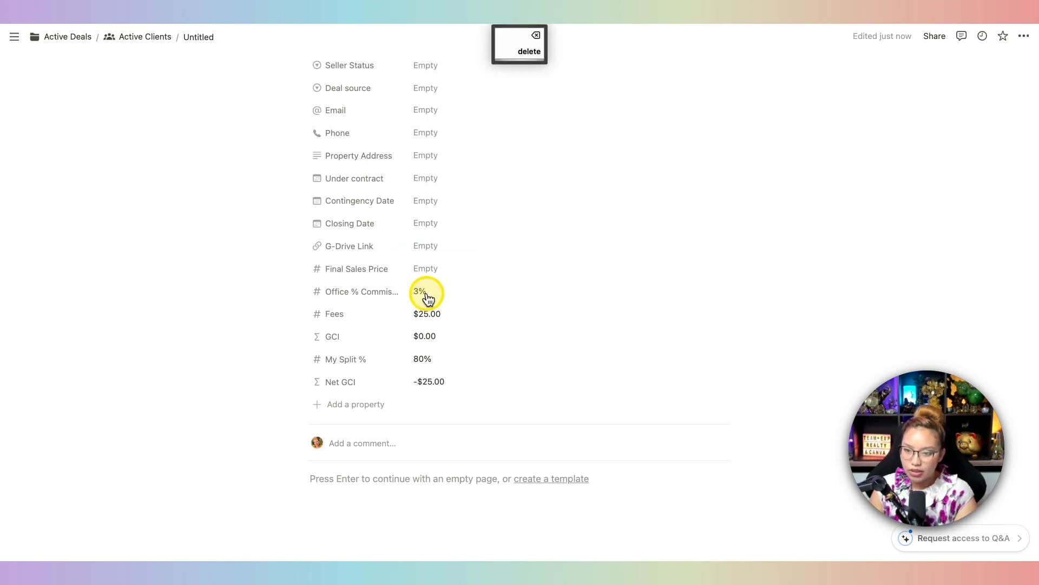
key("BackSpace")
left_click(429, 314)
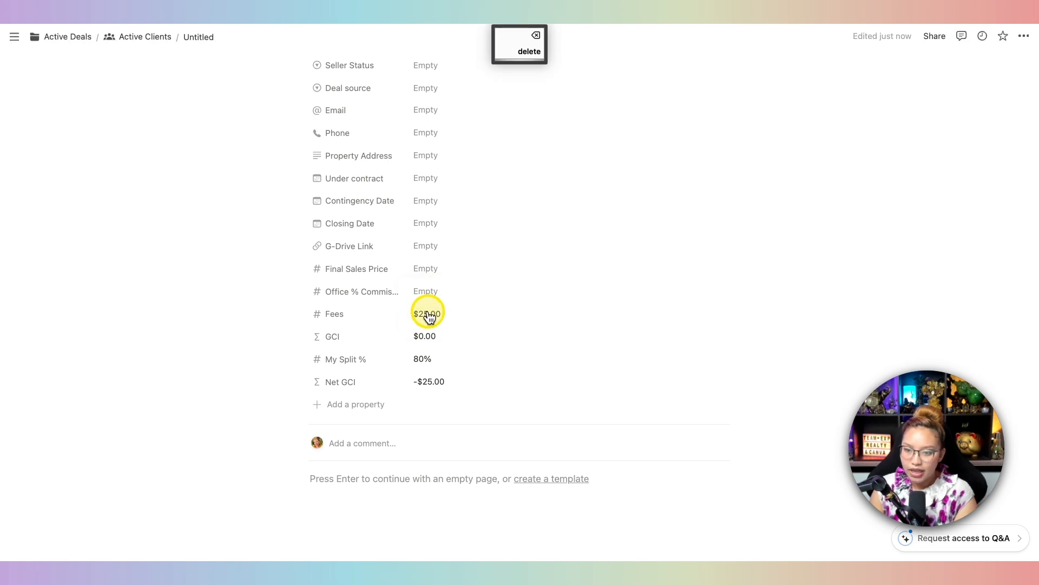
key("BackSpace")
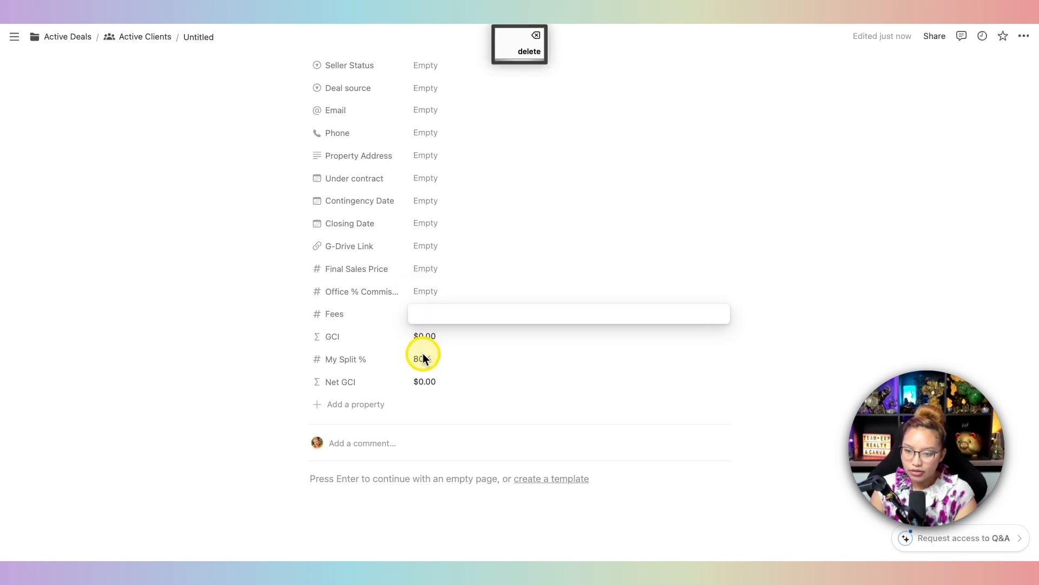
left_click(422, 358)
key("BackSpace")
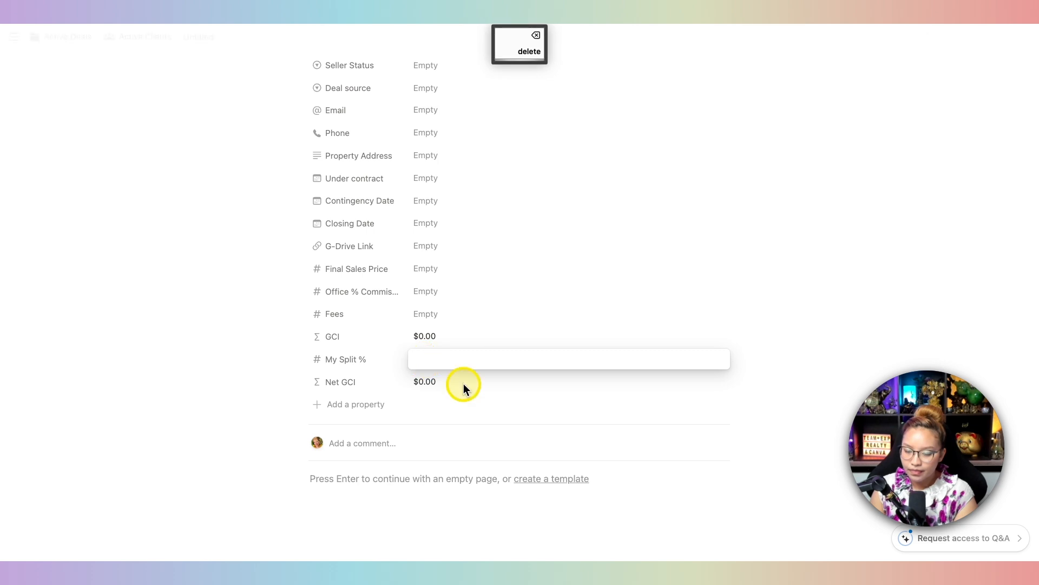
left_click(501, 405)
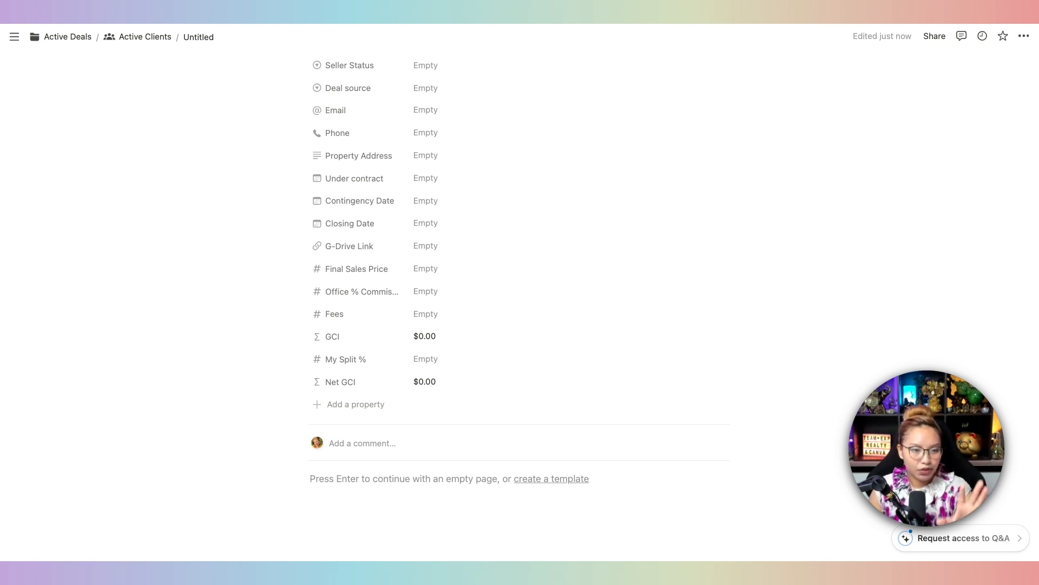
Review the page, then go back to the Active Clients table via the breadcrumb
scroll(395, 233, "up", 3)
scroll(407, 234, "down", 3)
scroll(408, 234, "up", 3)
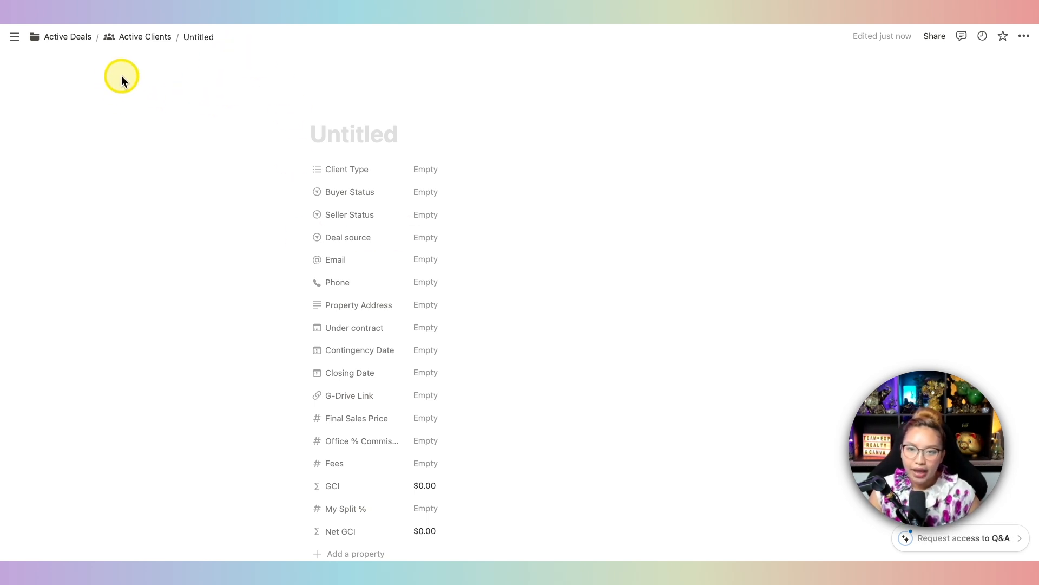
key("fn")
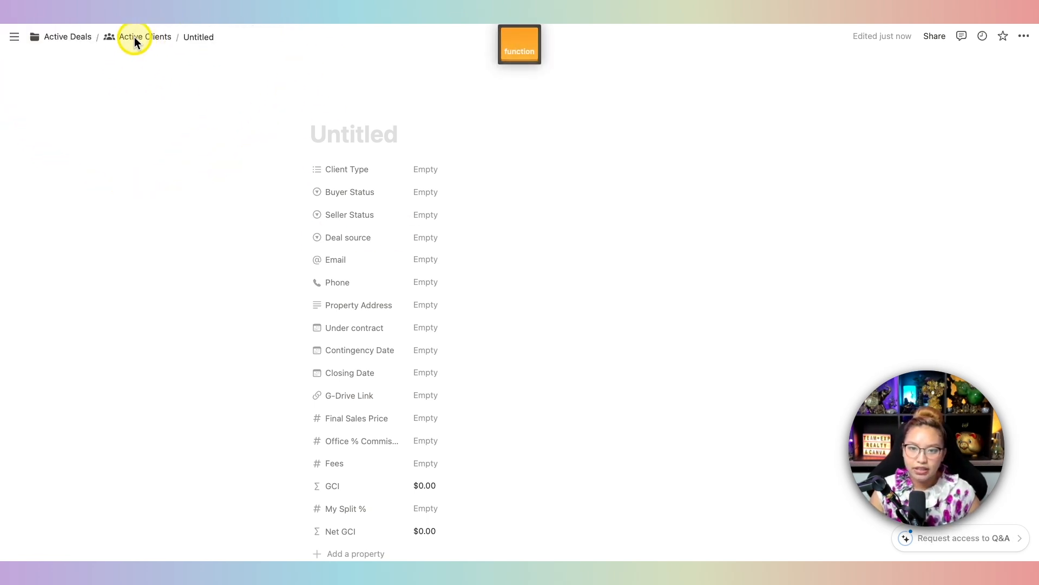
left_click(147, 38)
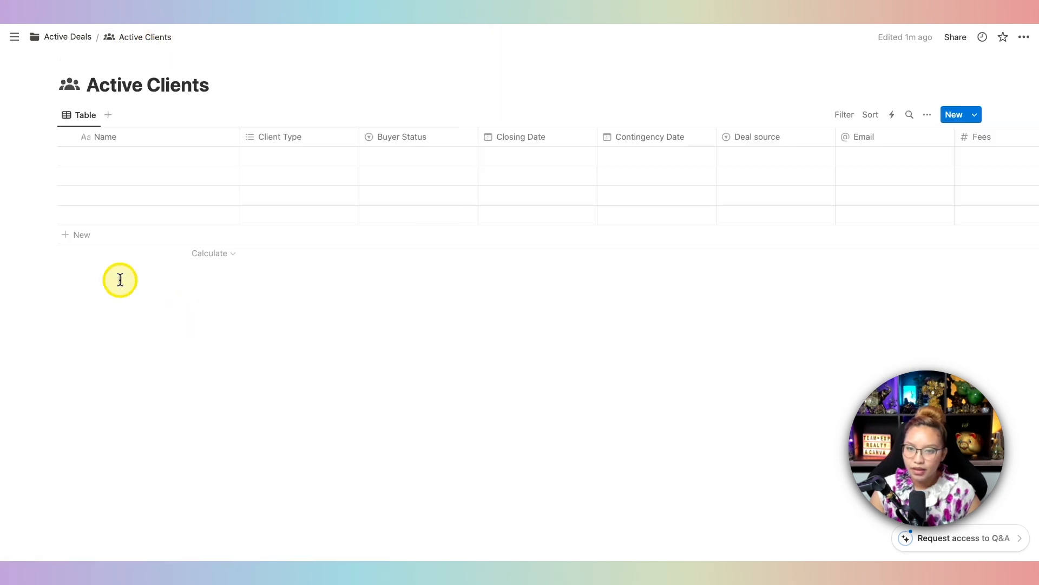
Create a new Active Clients template from the New button's dropdown and look over its properties
key("fn")
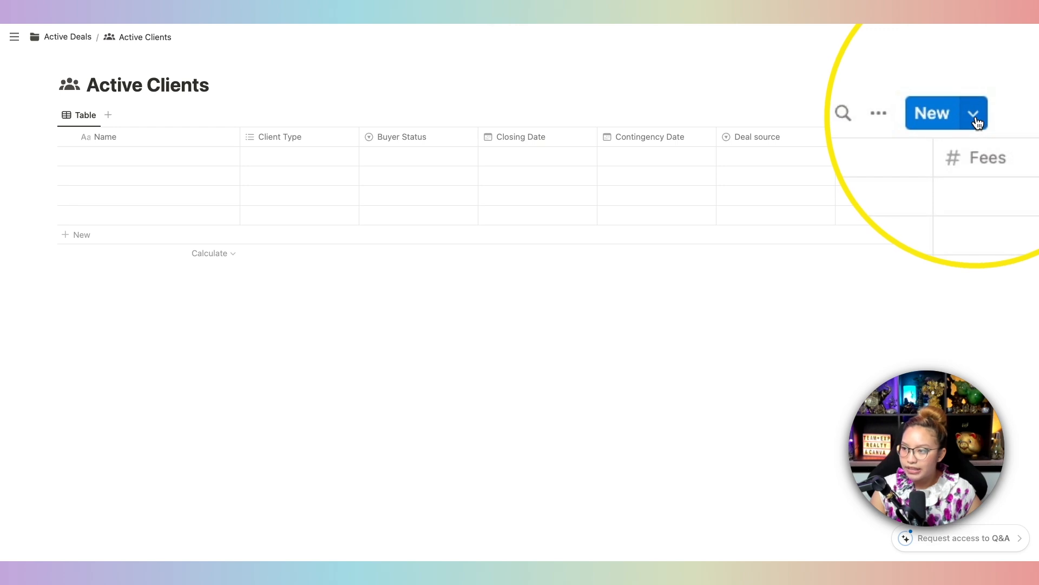
left_click(976, 116)
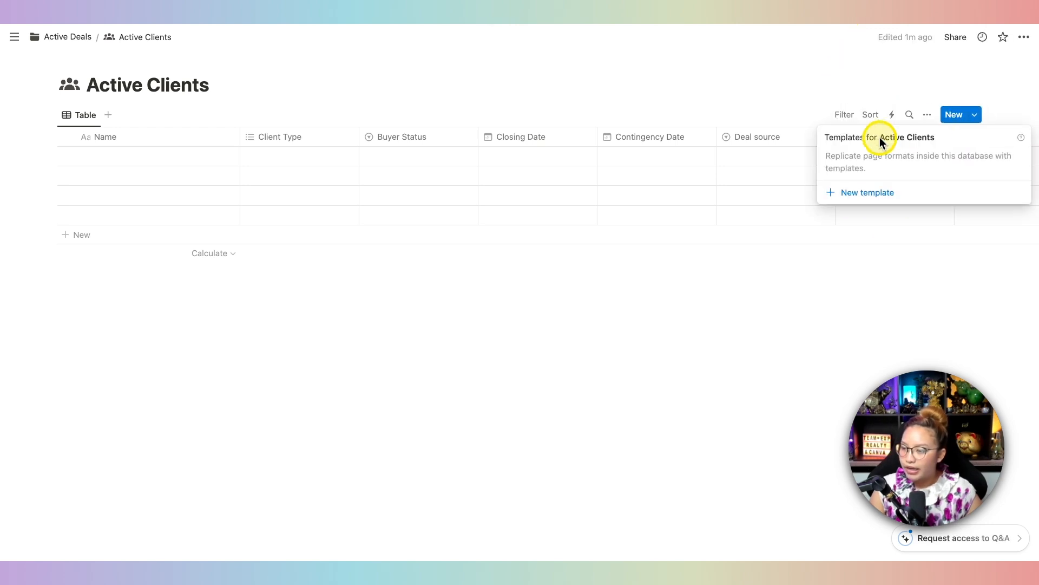
key("fn")
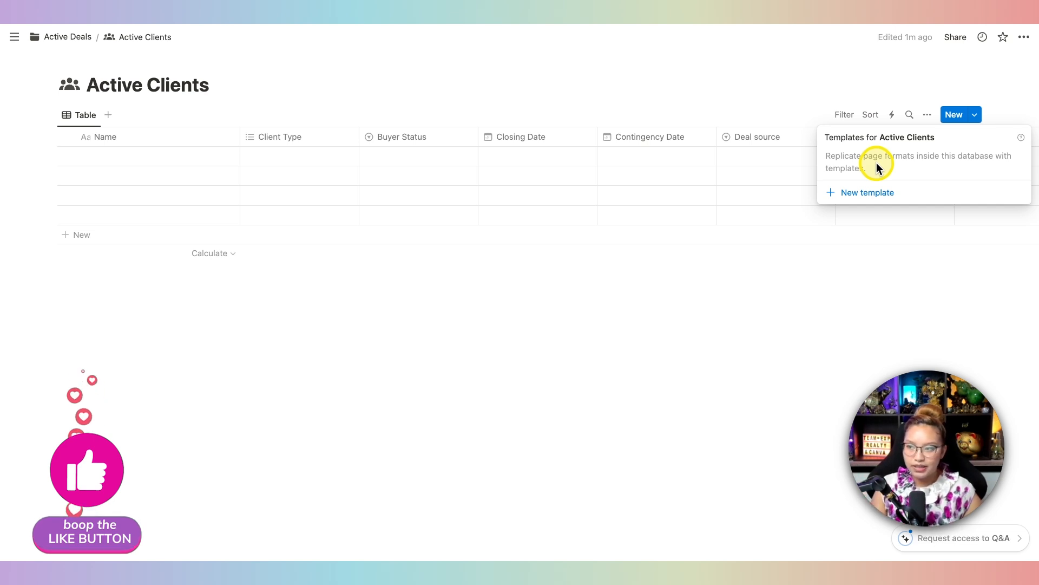
left_click(862, 199)
scroll(507, 260, "down", 3)
scroll(508, 261, "down", 2)
scroll(507, 261, "up", 5)
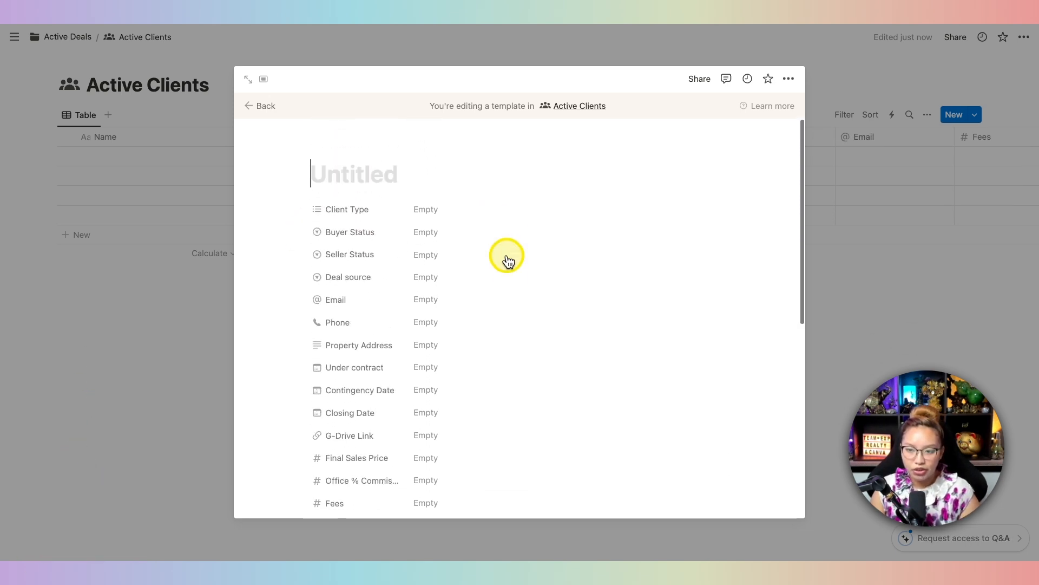
scroll(508, 261, "down", 3)
scroll(506, 255, "up", 5)
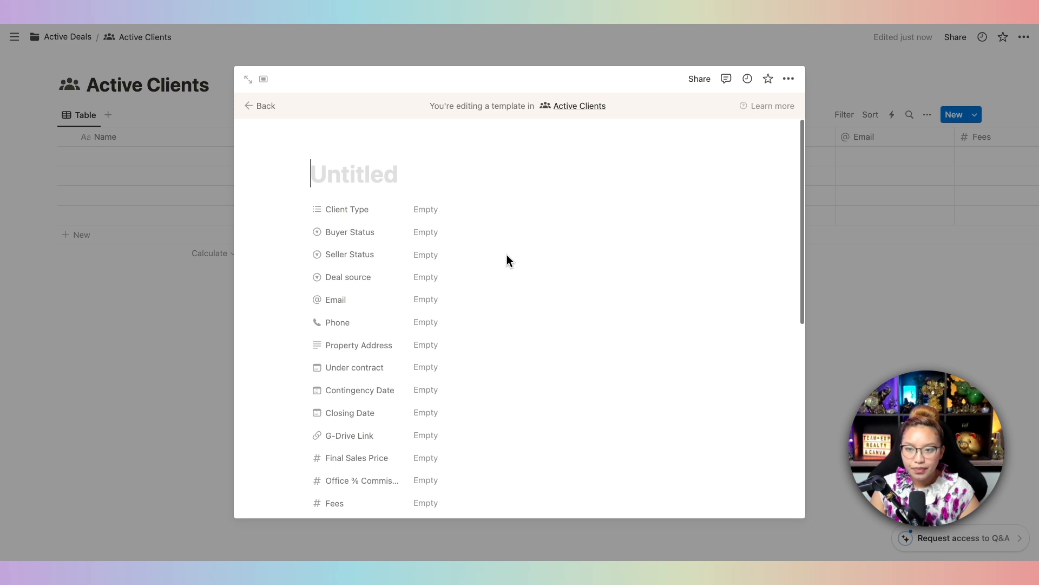
Title the new Active Clients template 'Buyer'
left_click(336, 174)
type("B")
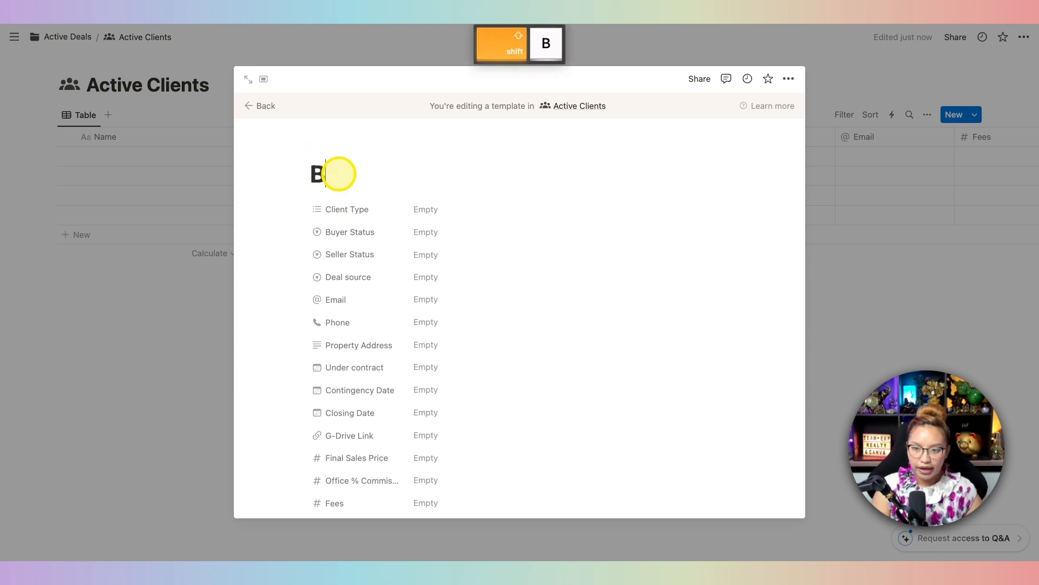
type("uyer")
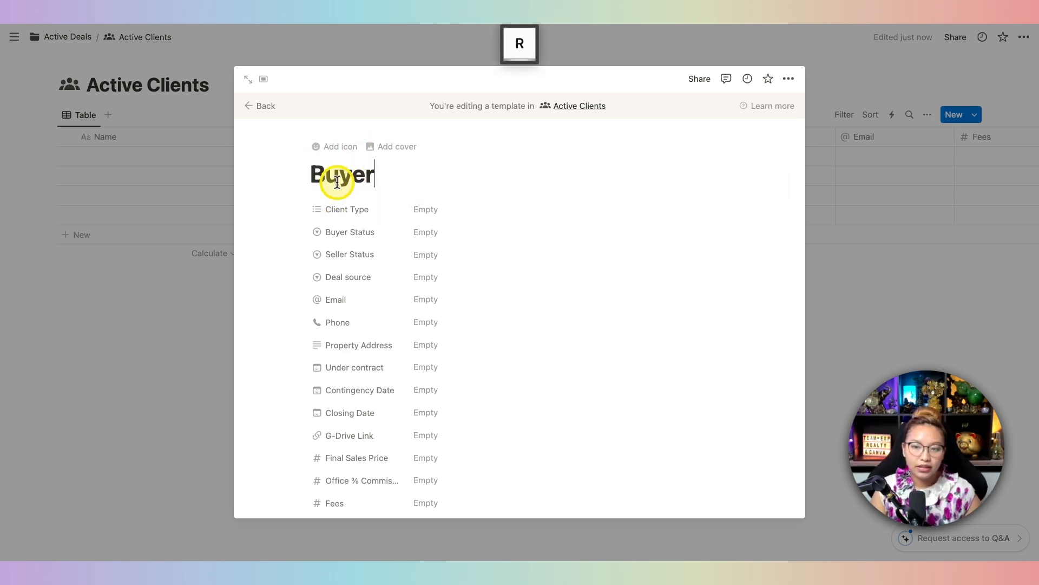
scroll(518, 220, "down", 3)
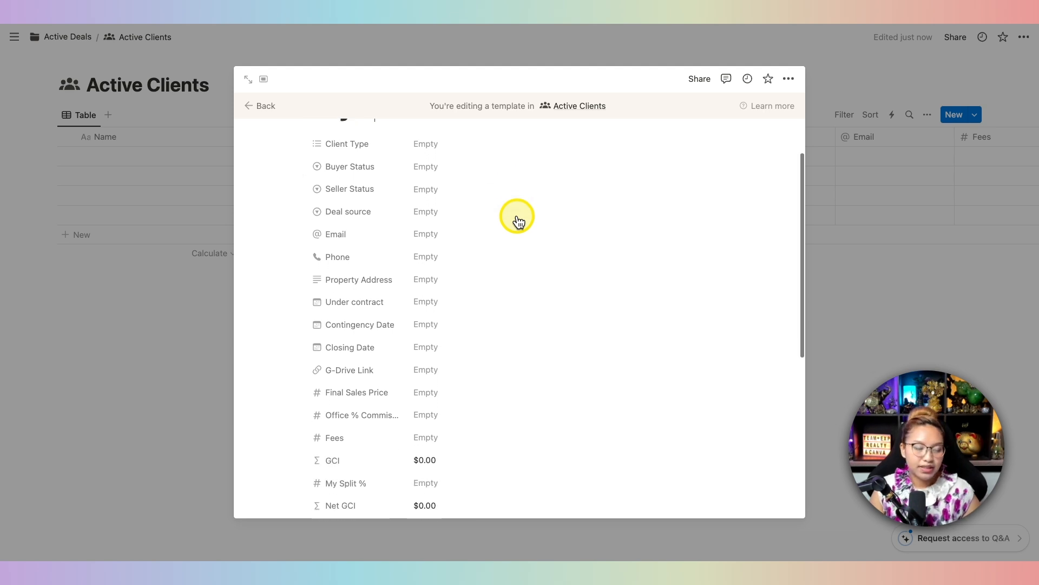
scroll(518, 221, "down", 5)
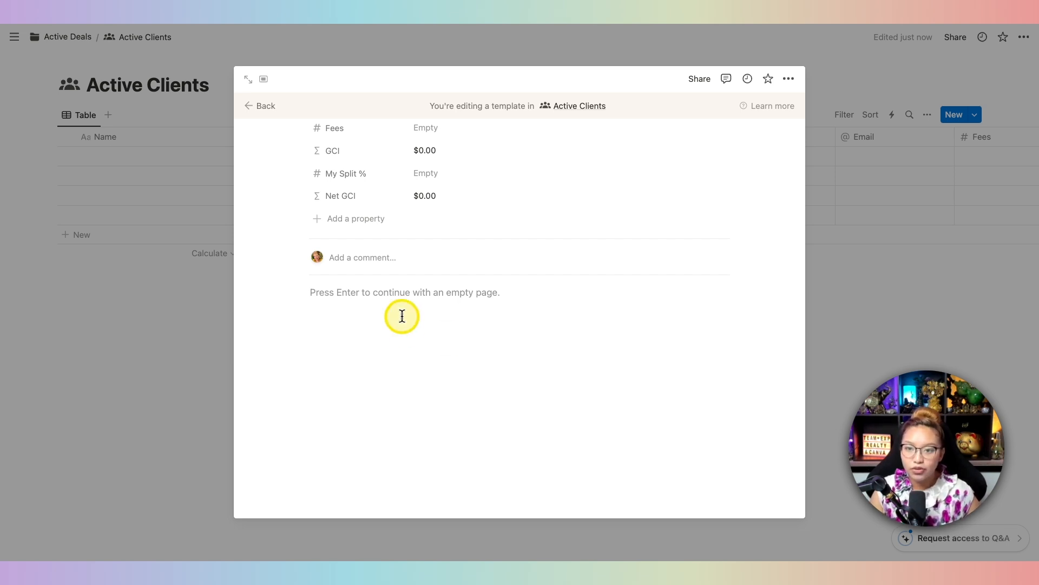
Open the Buyer template as a full page with small text and full width
left_click(251, 78)
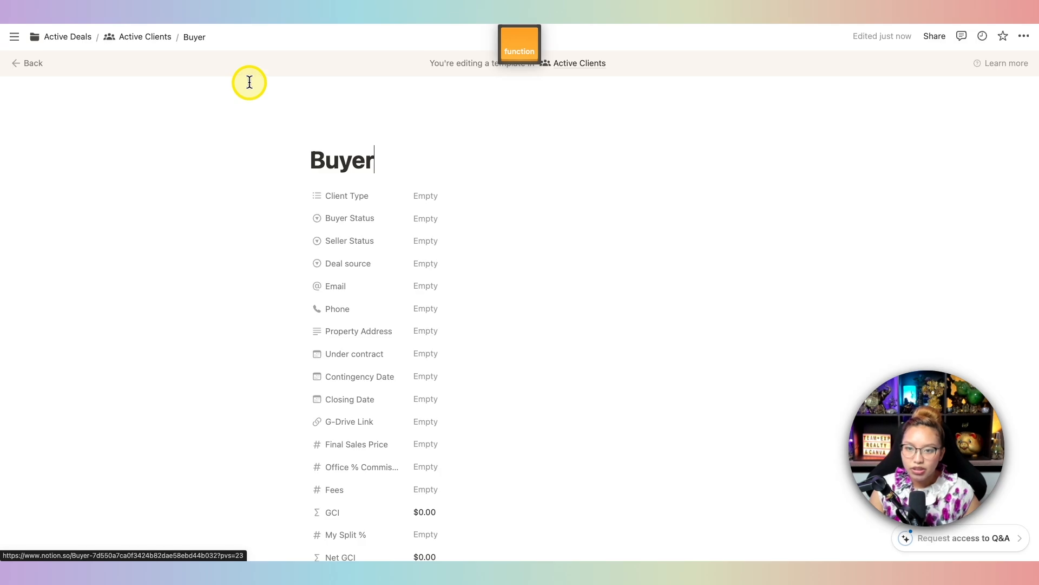
scroll(332, 311, "down", 8)
scroll(529, 327, "up", 8)
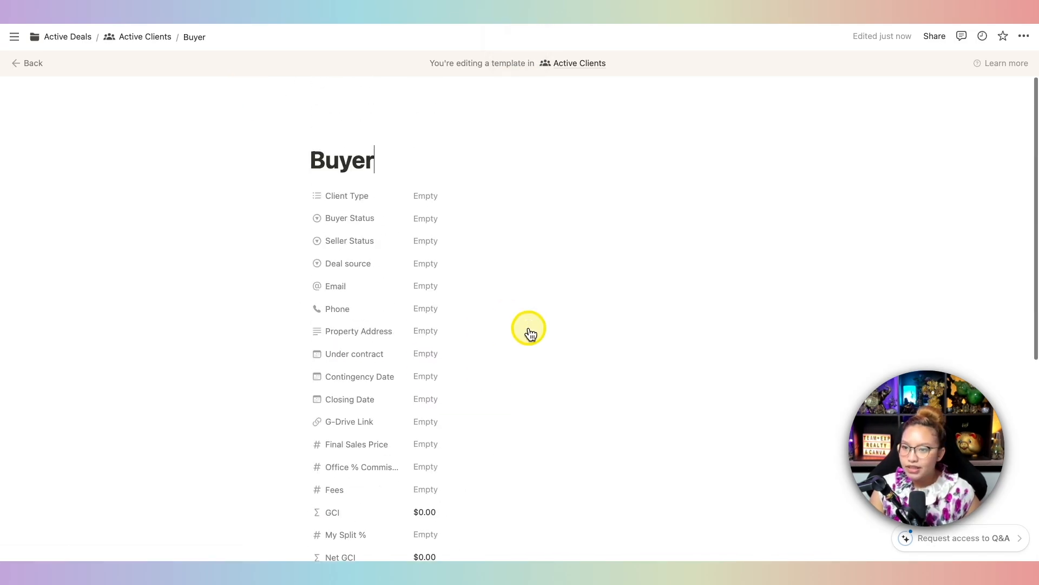
left_click(1023, 36)
left_click(1011, 123)
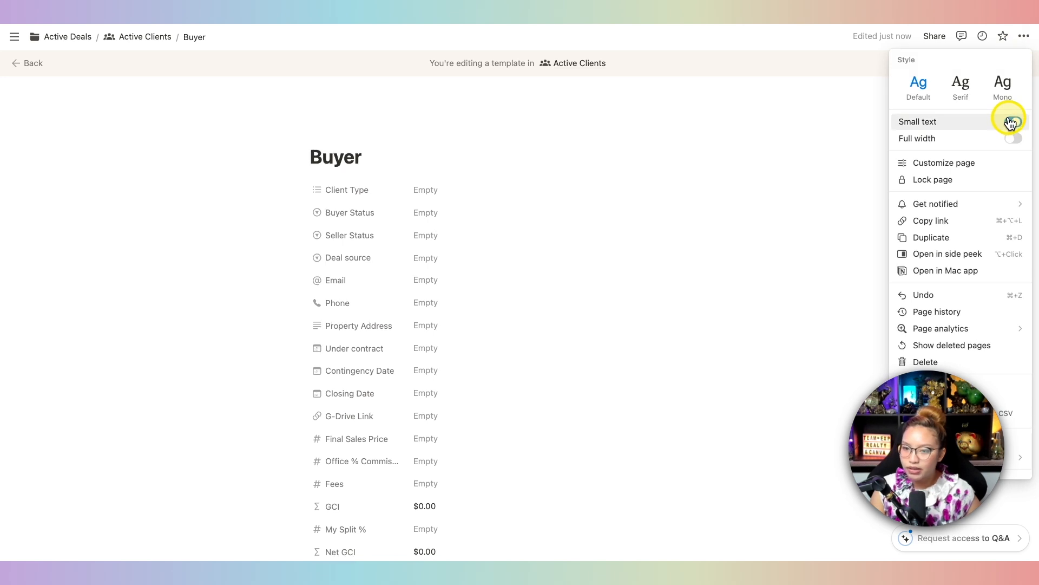
left_click(1009, 144)
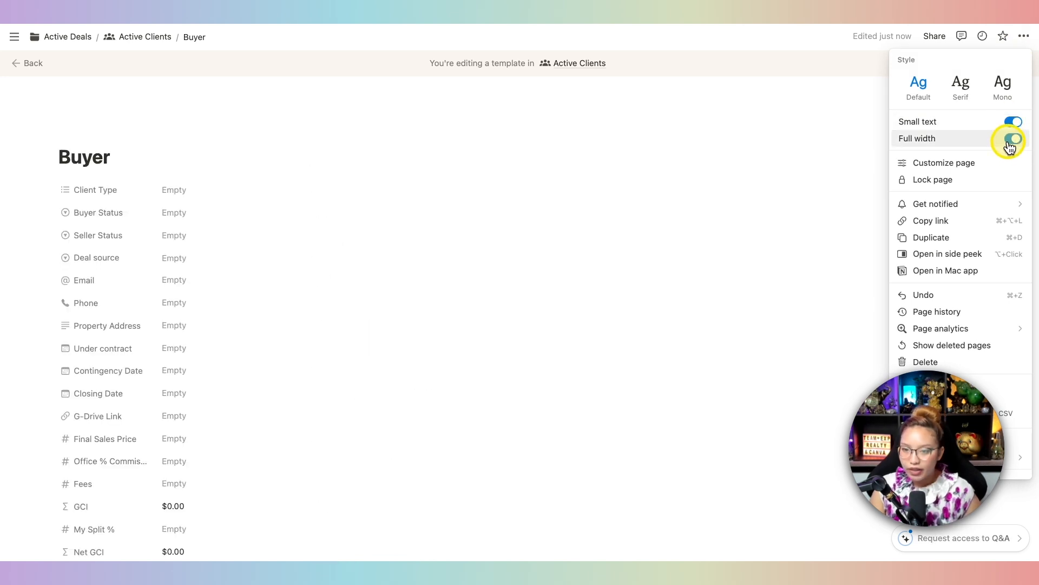
left_click(708, 267)
scroll(708, 268, "down", 10)
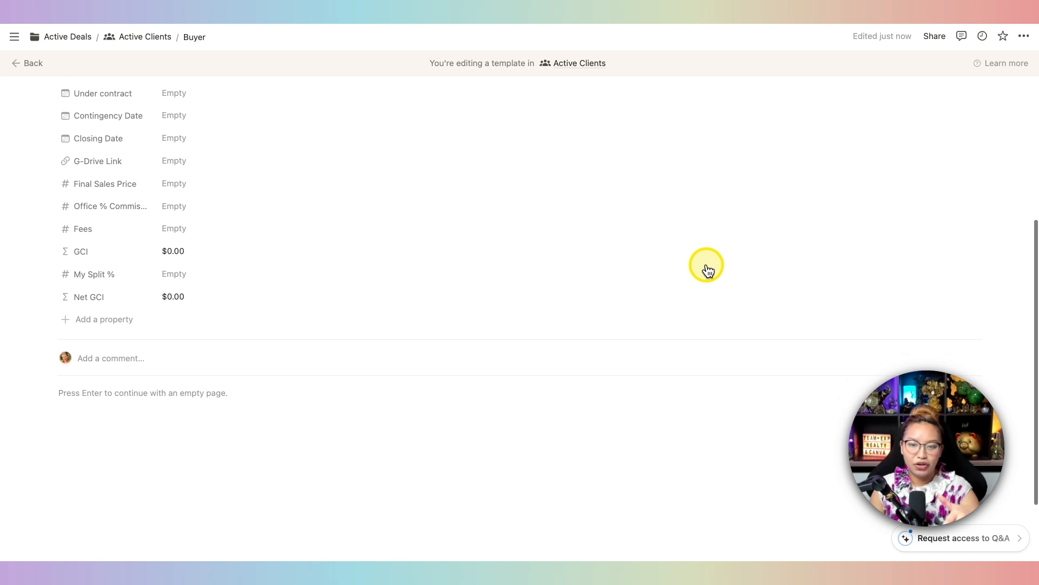
left_click(184, 254)
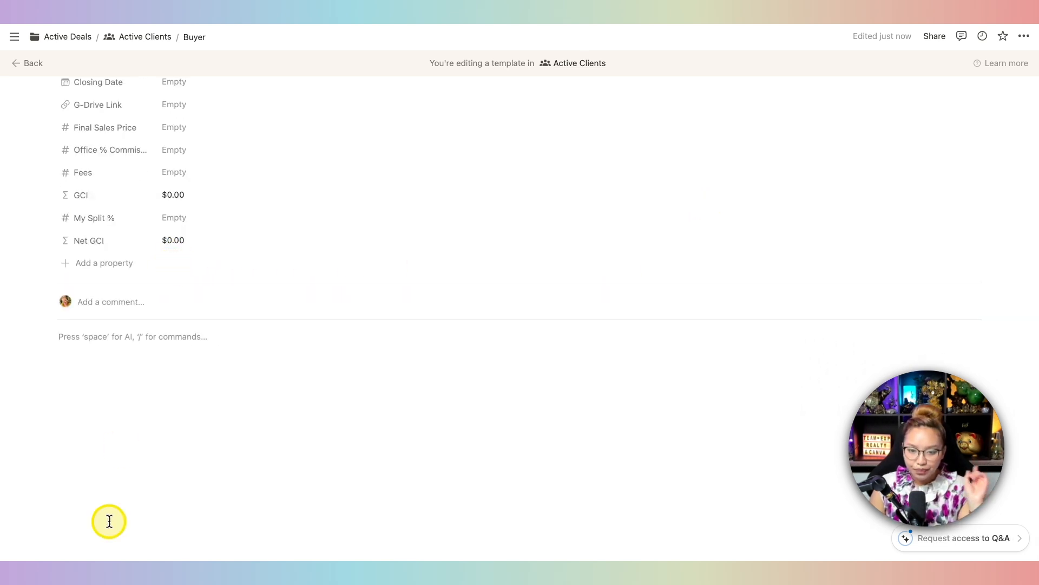
Add a toggle list block titled 'Checklist' via /to
type("/")
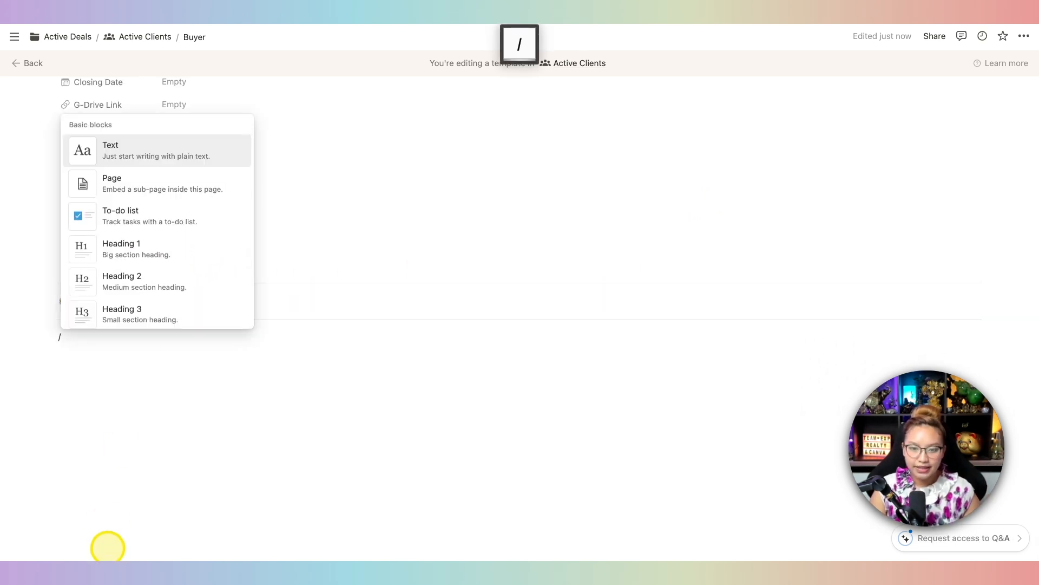
type("to")
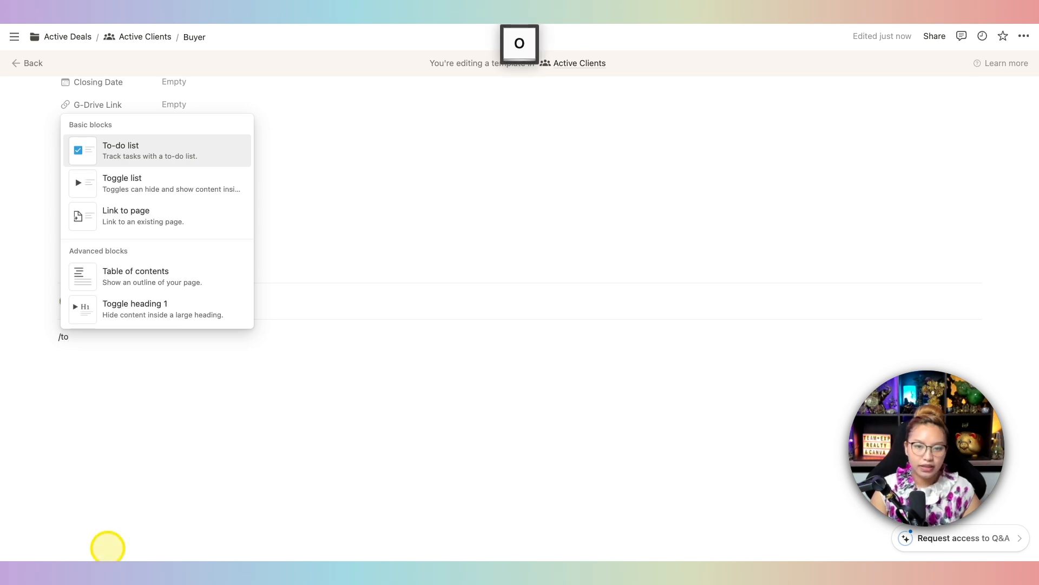
key("Down")
key("Return")
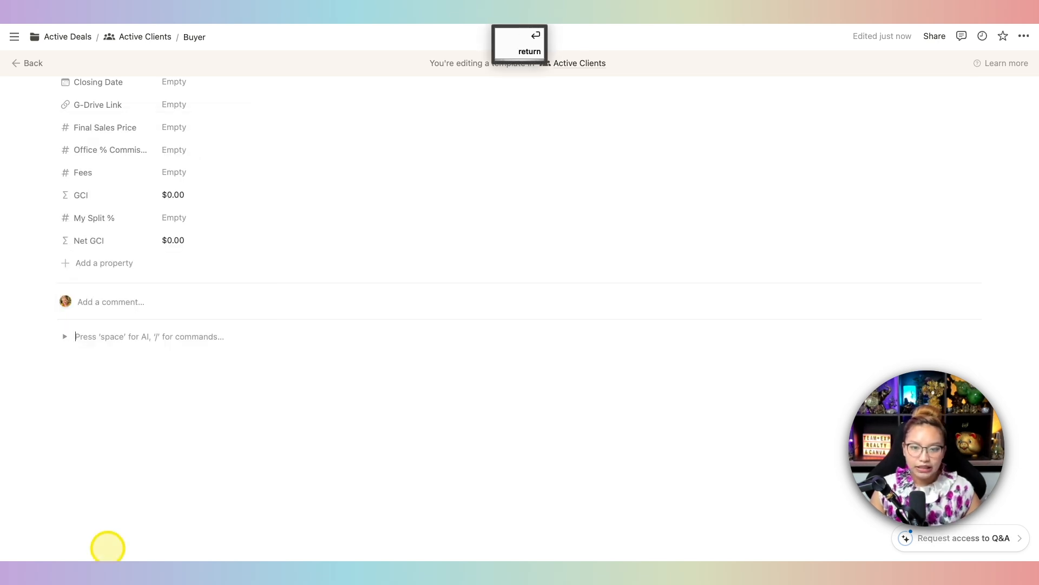
type("Checklist")
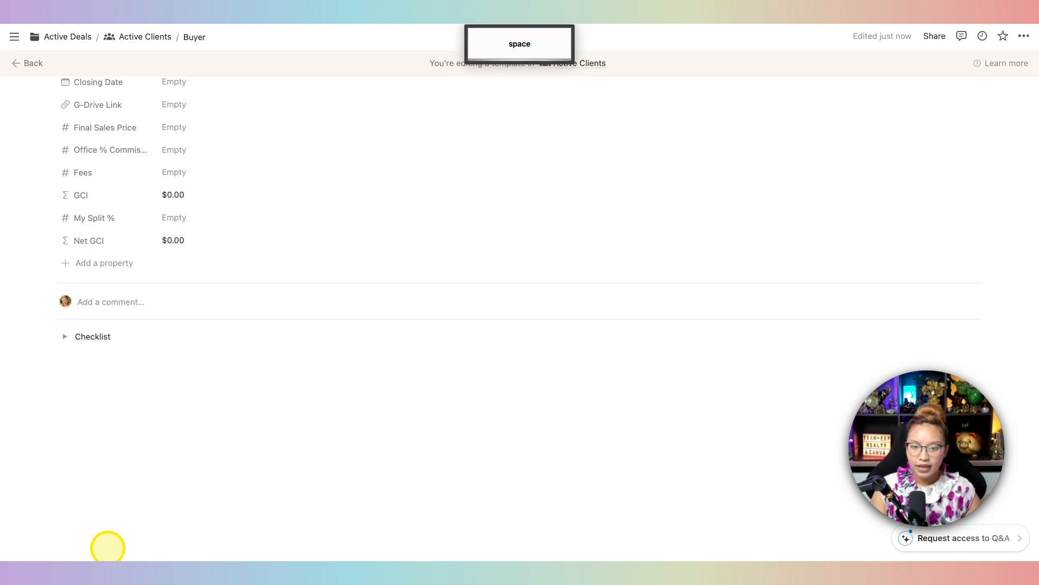
Fill the Checklist toggle with four 'task' to-do items
left_click(66, 337)
left_click(84, 353)
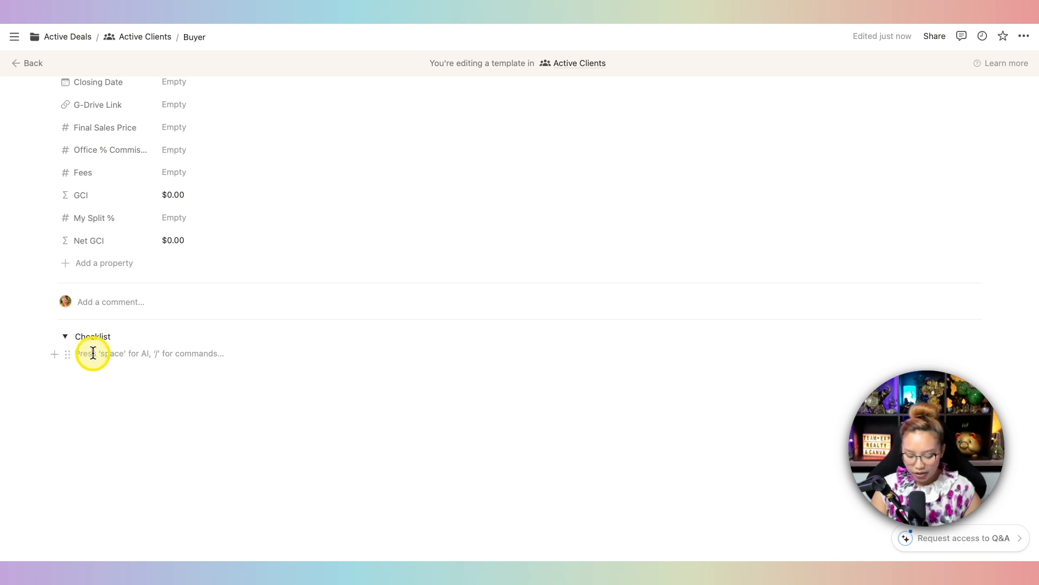
type("/")
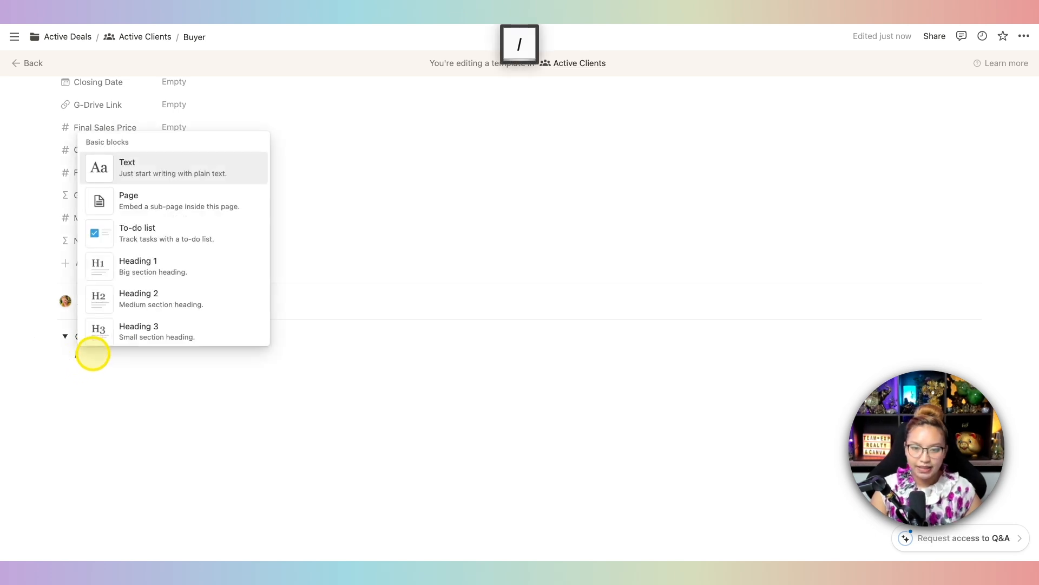
left_click(144, 239)
type("task")
key("Return")
type("task")
key("Return")
type("task")
key("Return")
type("t")
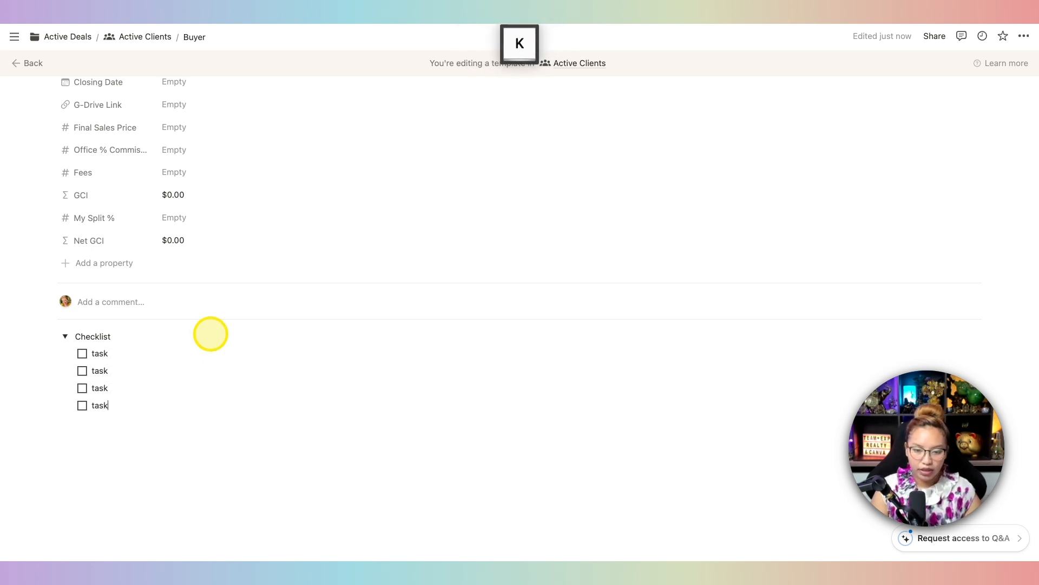
type("ask")
key("Return")
Collapse the Checklist toggle and scroll back to the top of the page
scroll(344, 413, "up", 2)
scroll(343, 413, "down", 2)
mouse_move(46, 336)
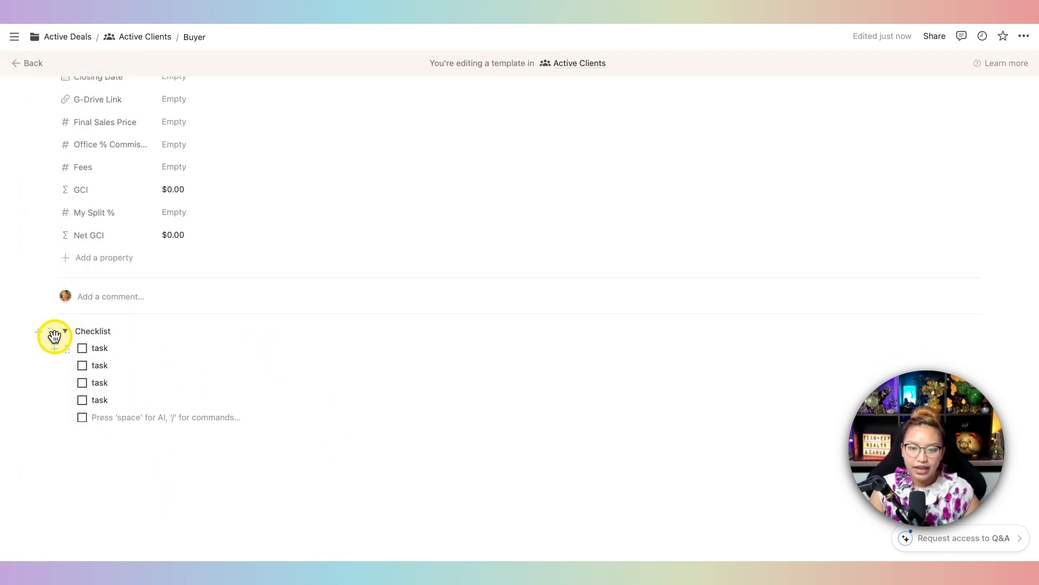
left_click(65, 331)
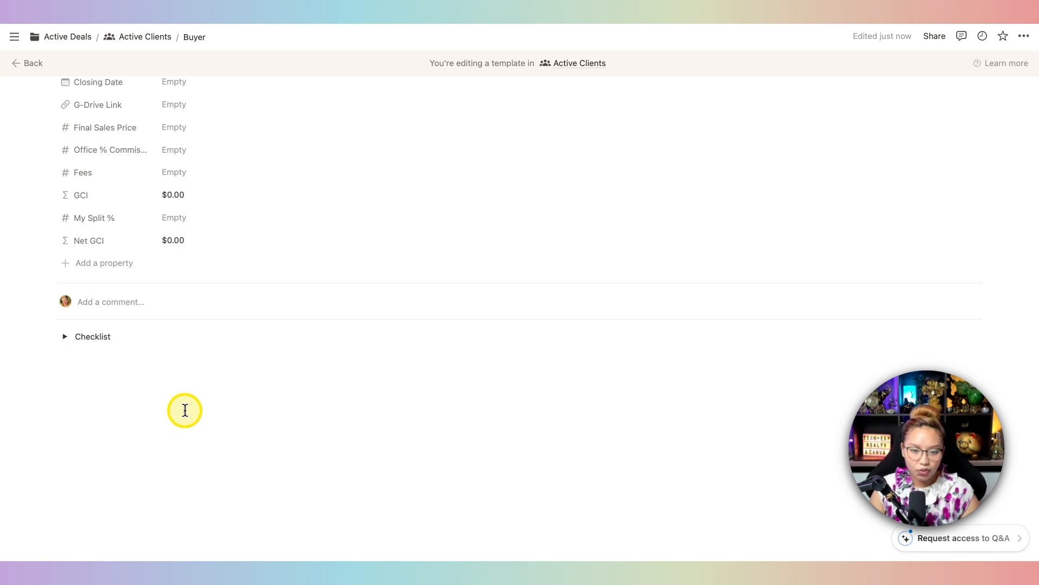
scroll(140, 375, "up", 10)
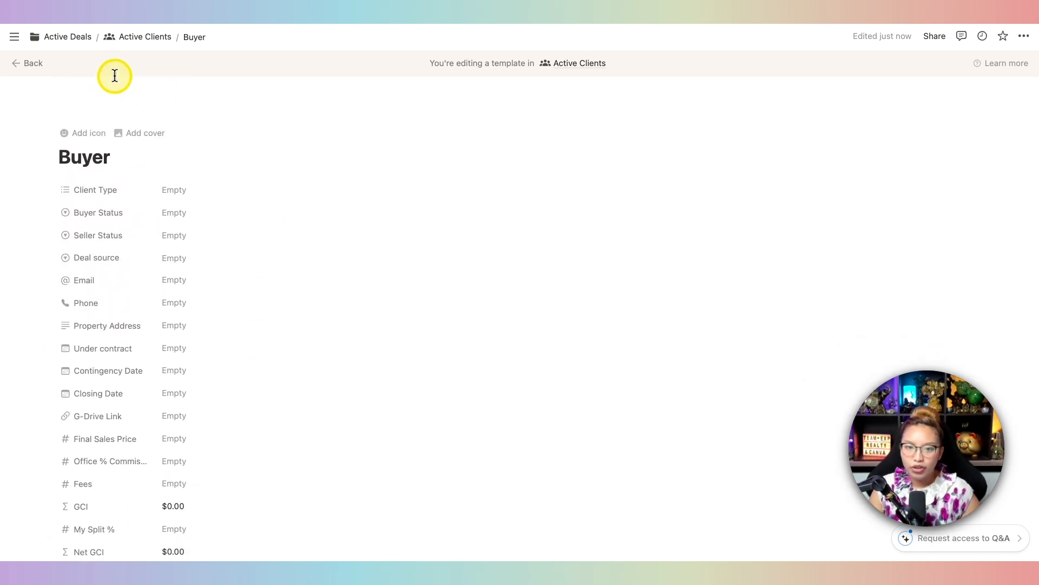
Create a new Active Clients entry from the Buyer template
left_click(28, 65)
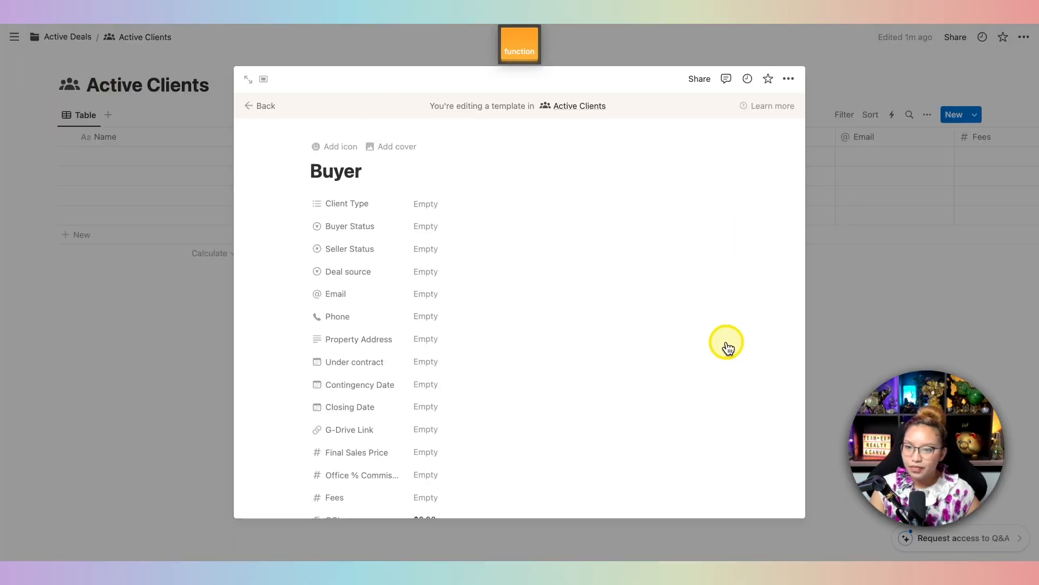
left_click(875, 290)
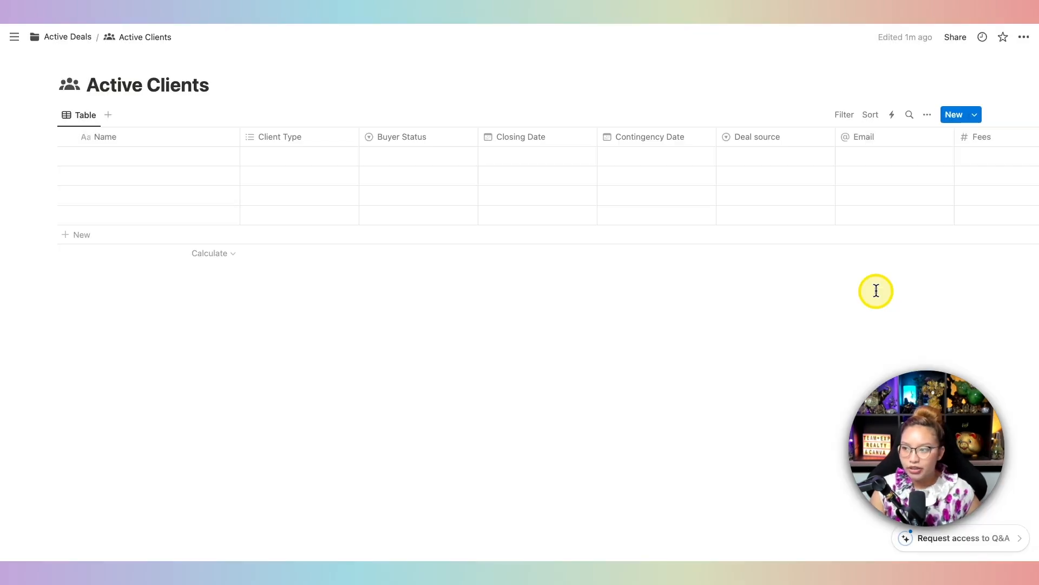
left_click(975, 115)
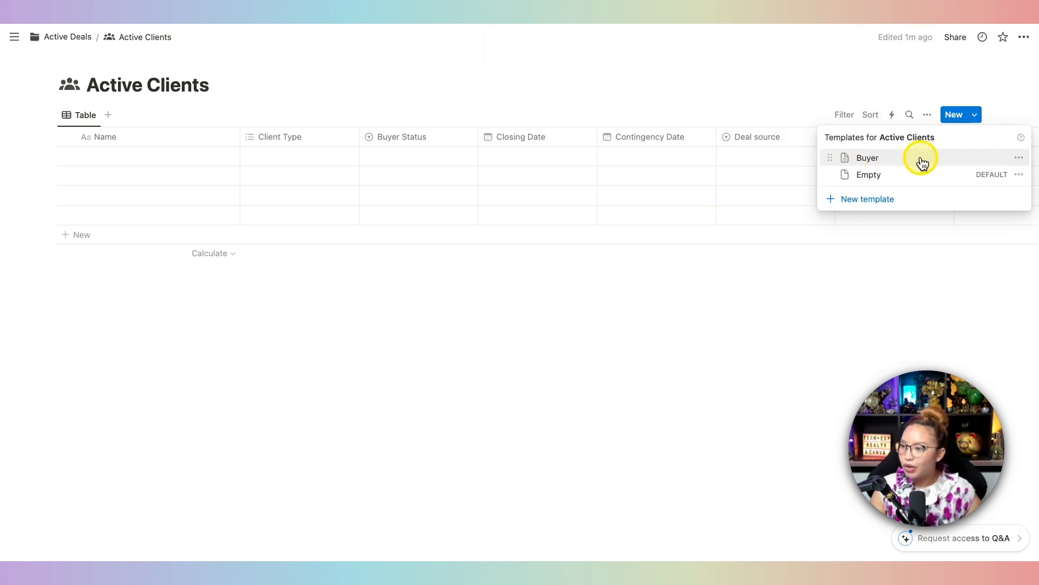
left_click(847, 163)
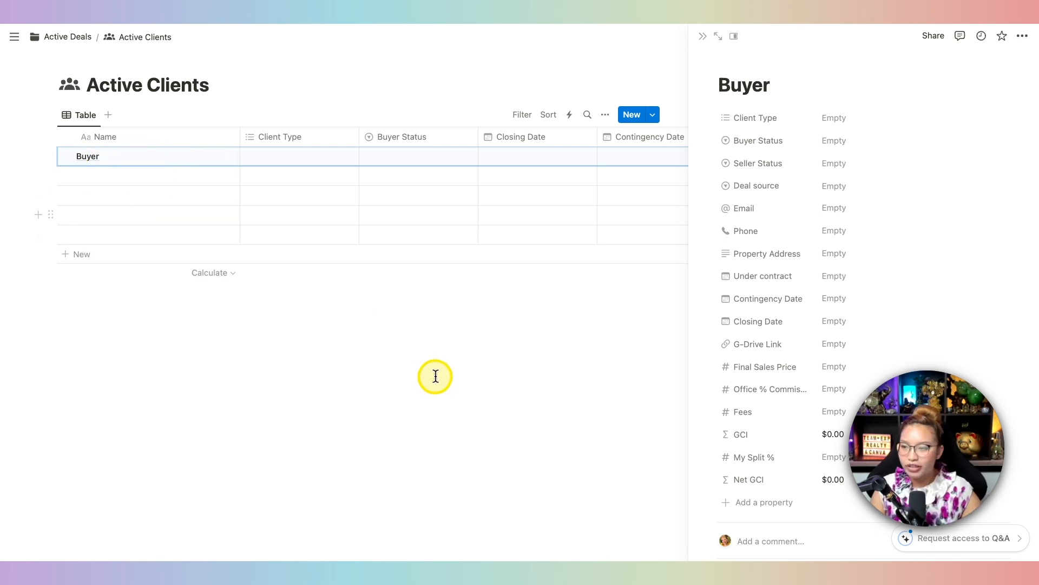
left_click(701, 39)
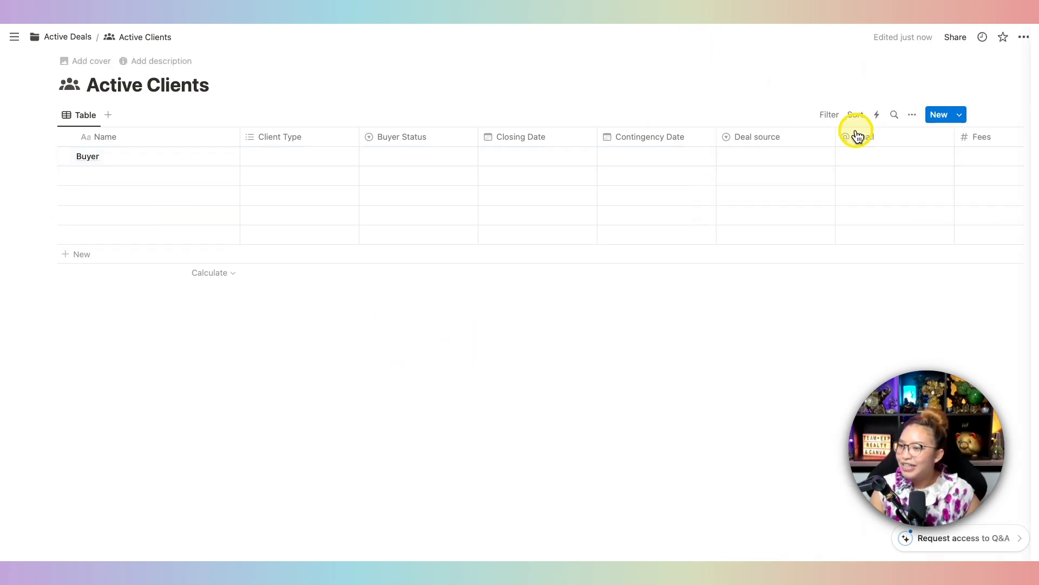
Reopen the Buyer template for editing from the templates list
left_click(976, 115)
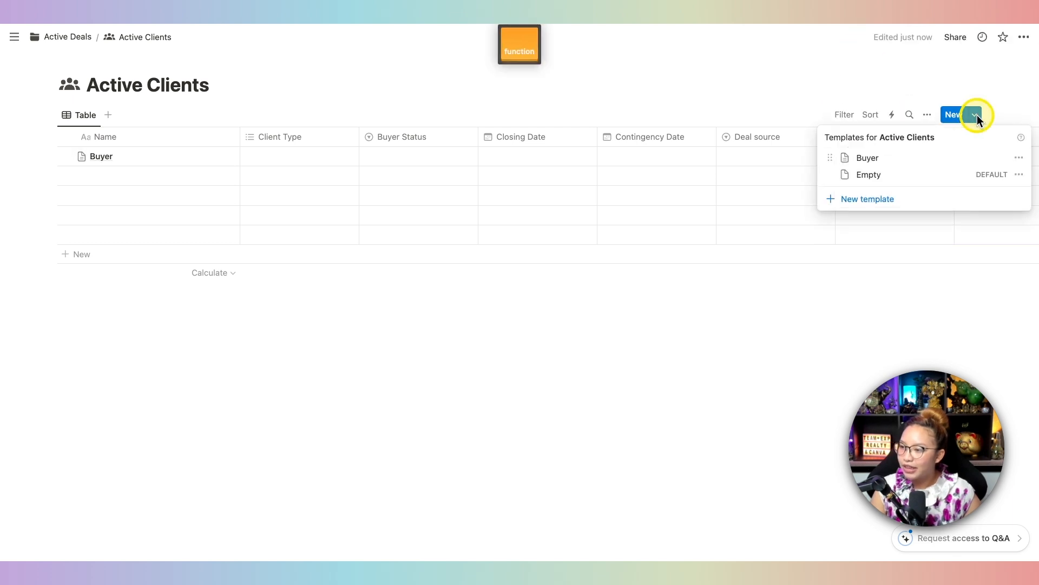
left_click(1019, 159)
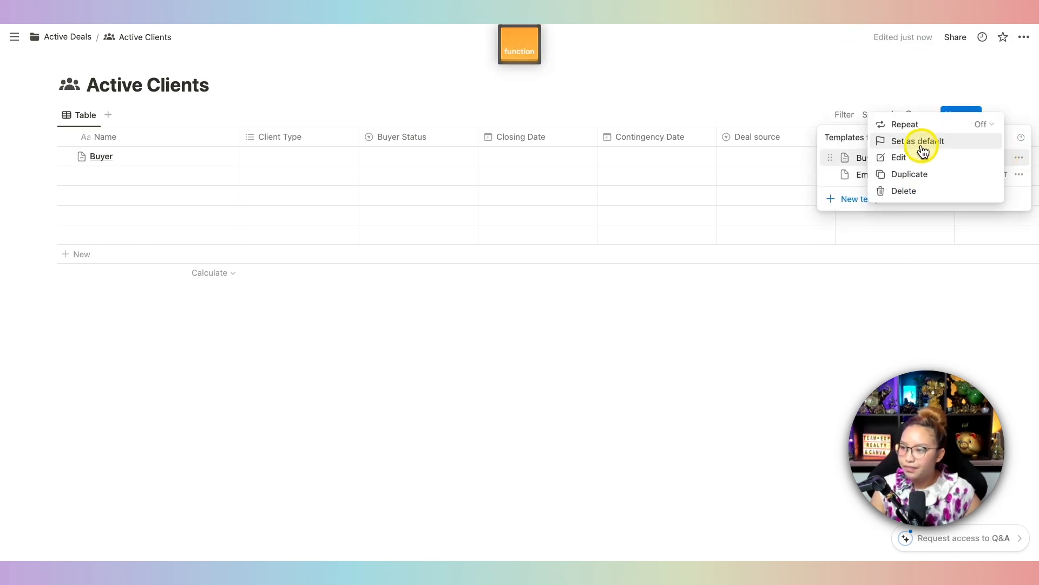
left_click(914, 158)
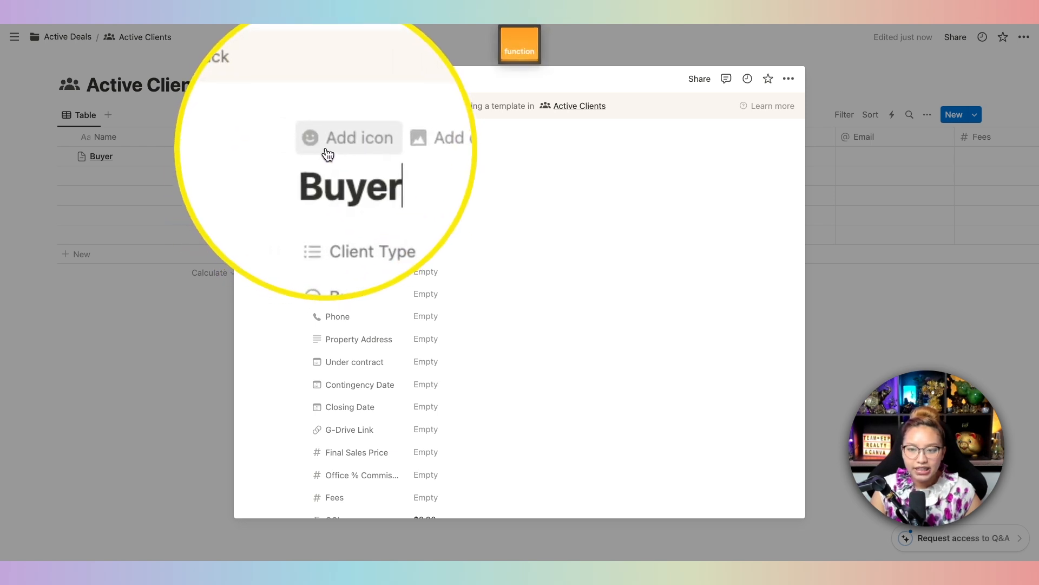
Replace the bridge emoji with a blue user-circle-outline icon found by searching 'peop'
left_click(326, 145)
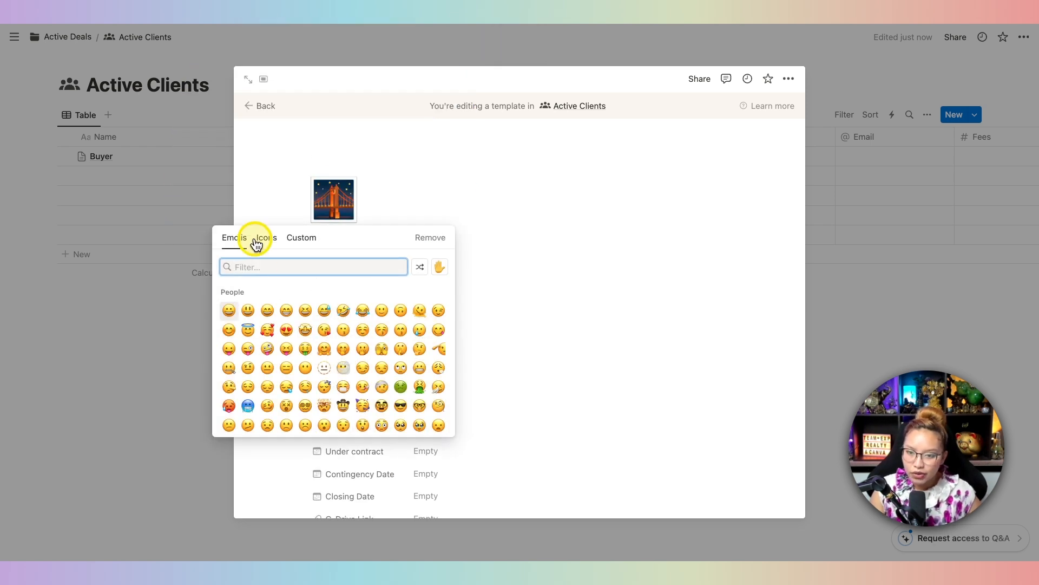
left_click(257, 241)
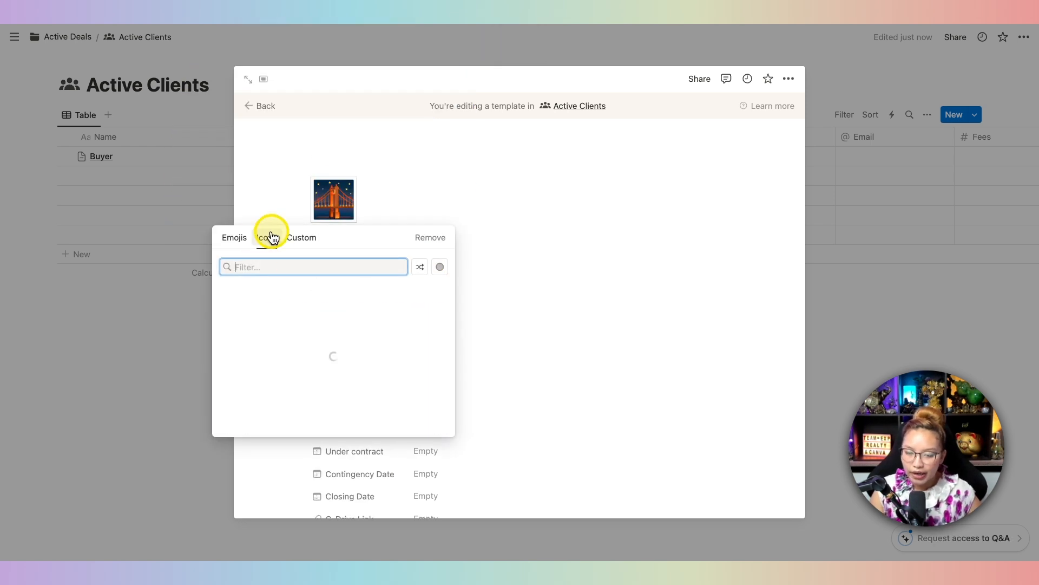
type("e")
key("BackSpace")
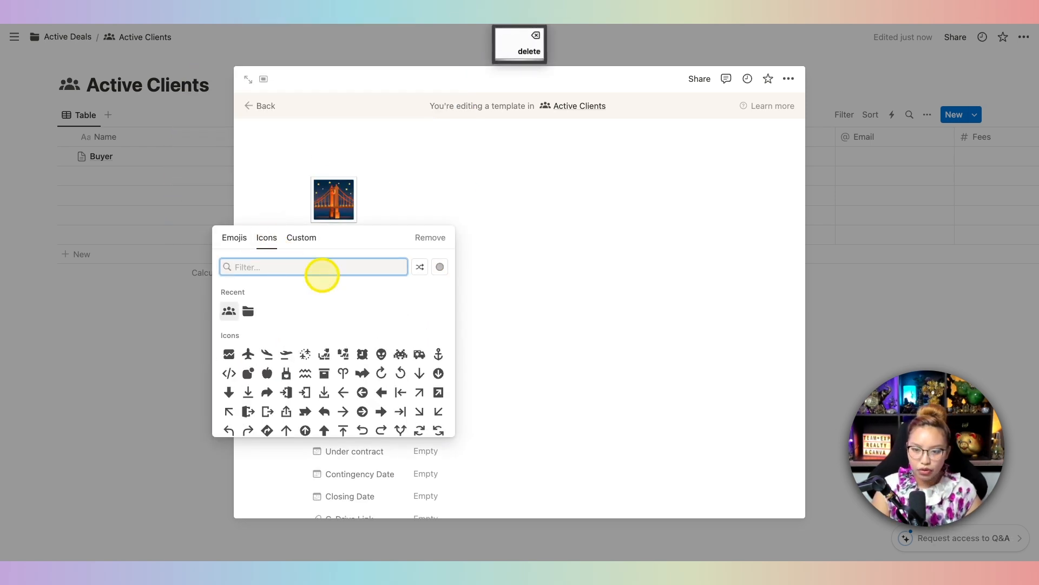
type("peopl")
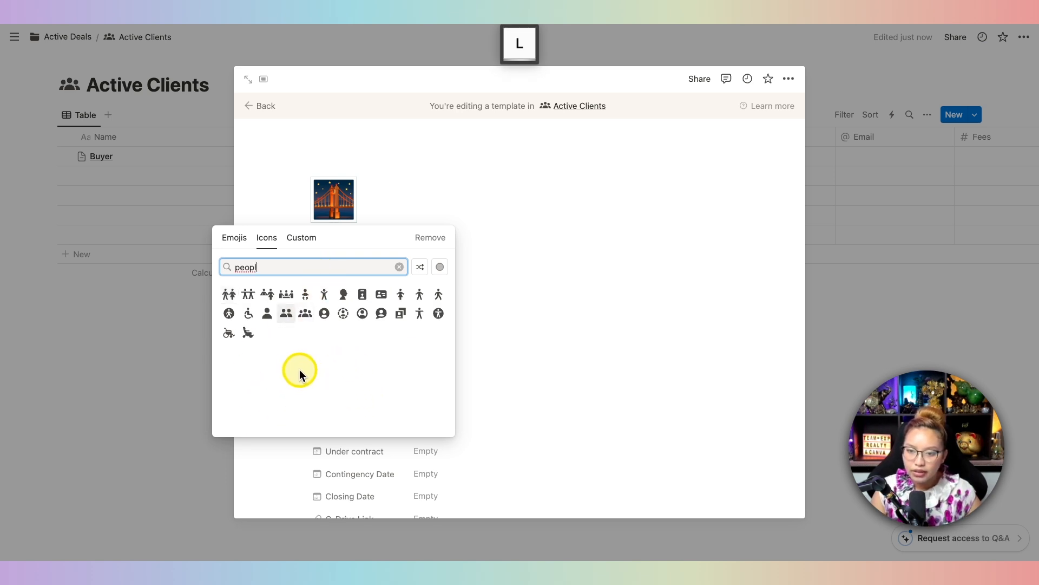
left_click(363, 313)
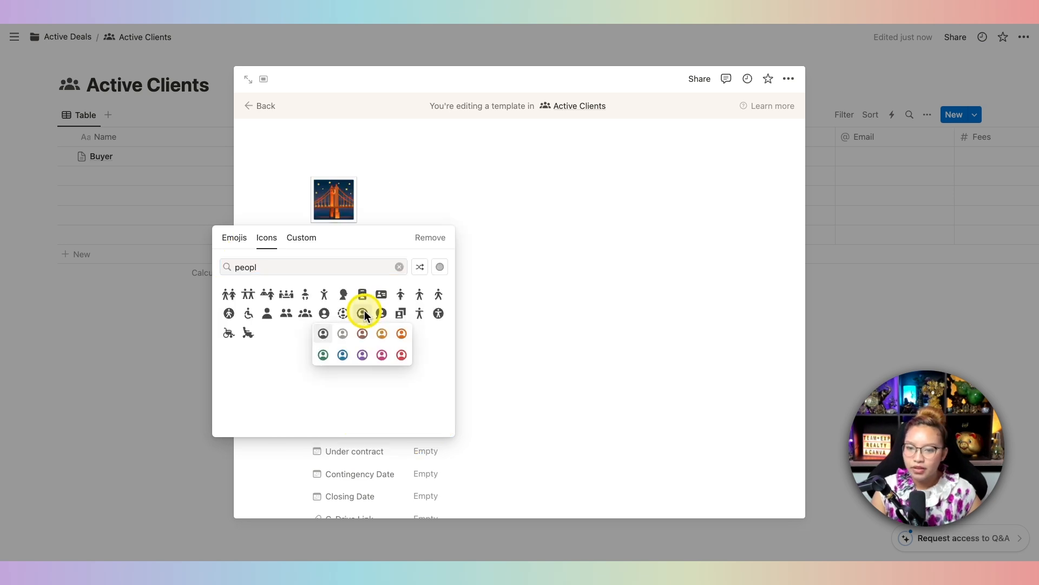
left_click(343, 356)
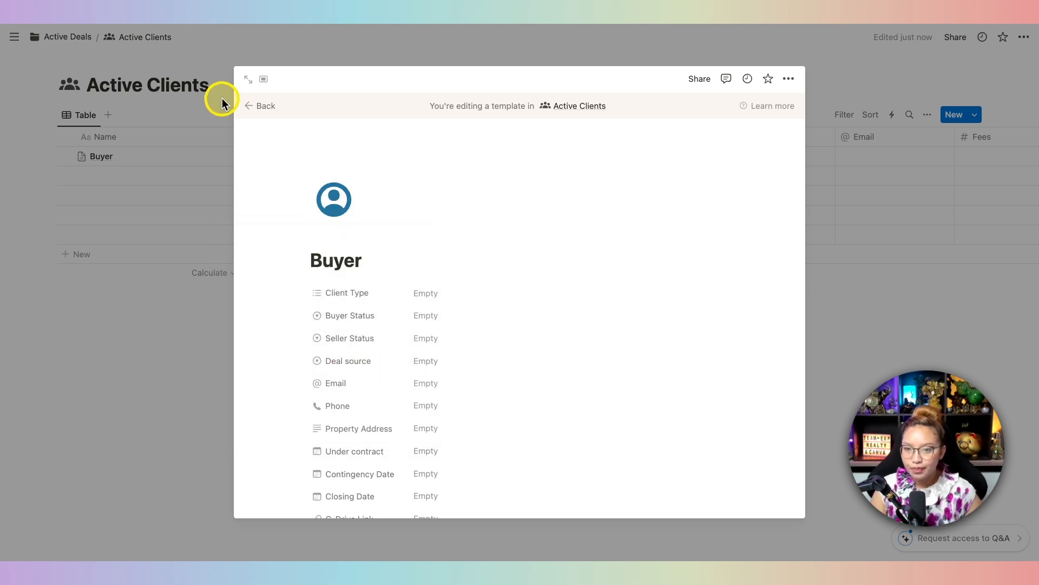
Close the template, trash the test Buyer row, and bring up the templates list
left_click(342, 53)
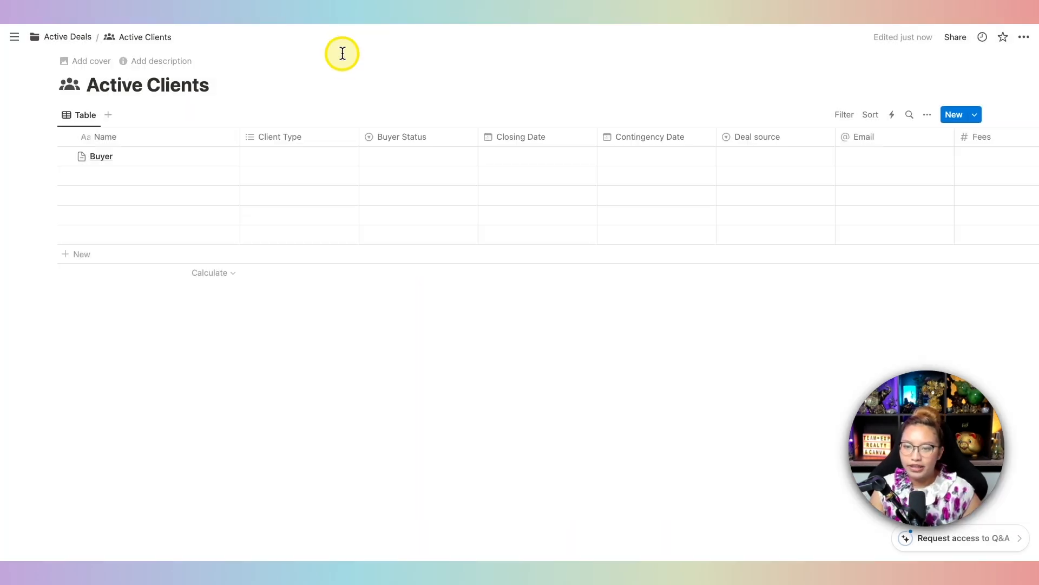
left_click(51, 157)
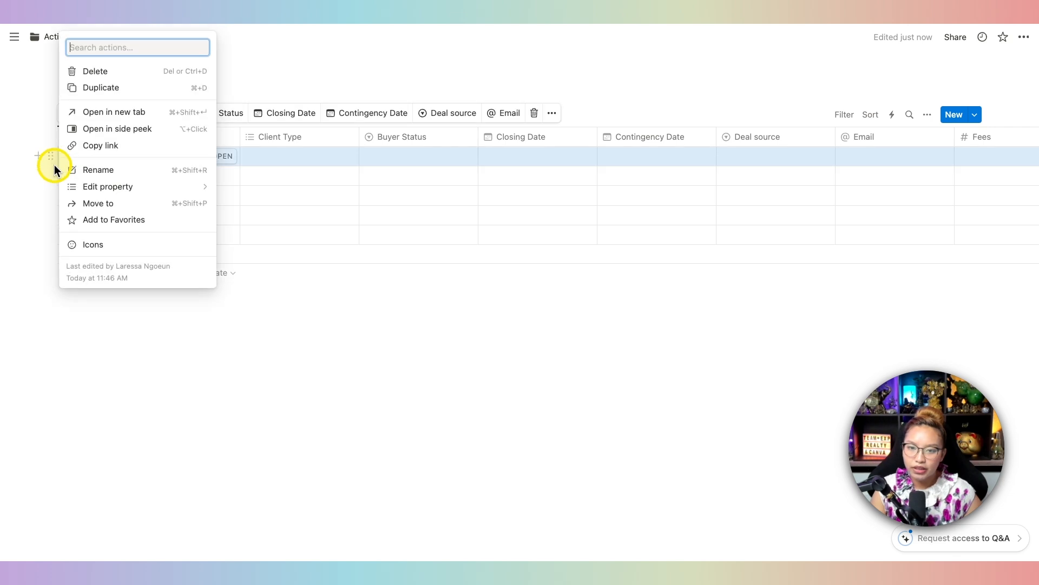
key("fn")
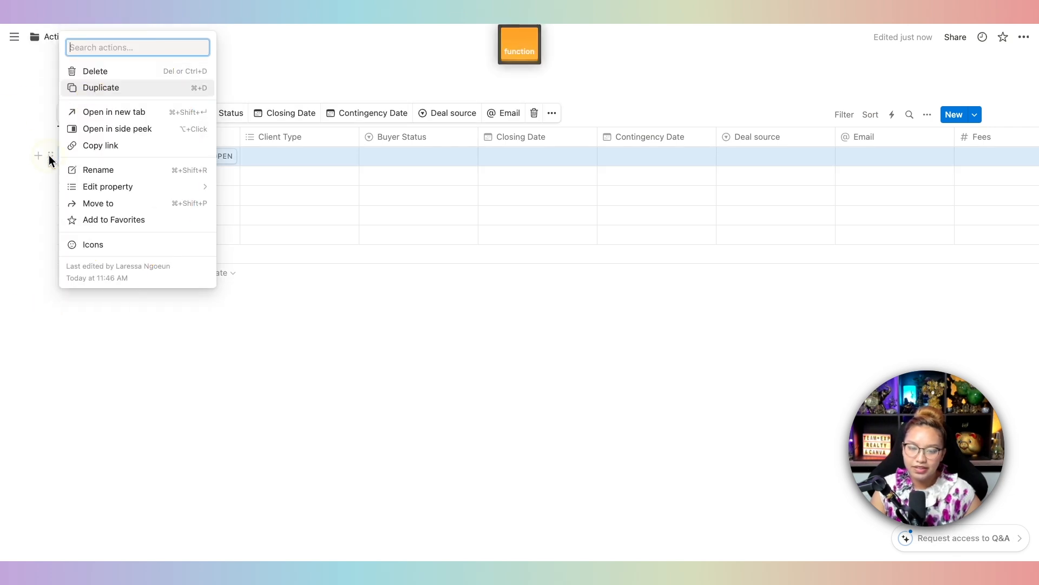
left_click(101, 75)
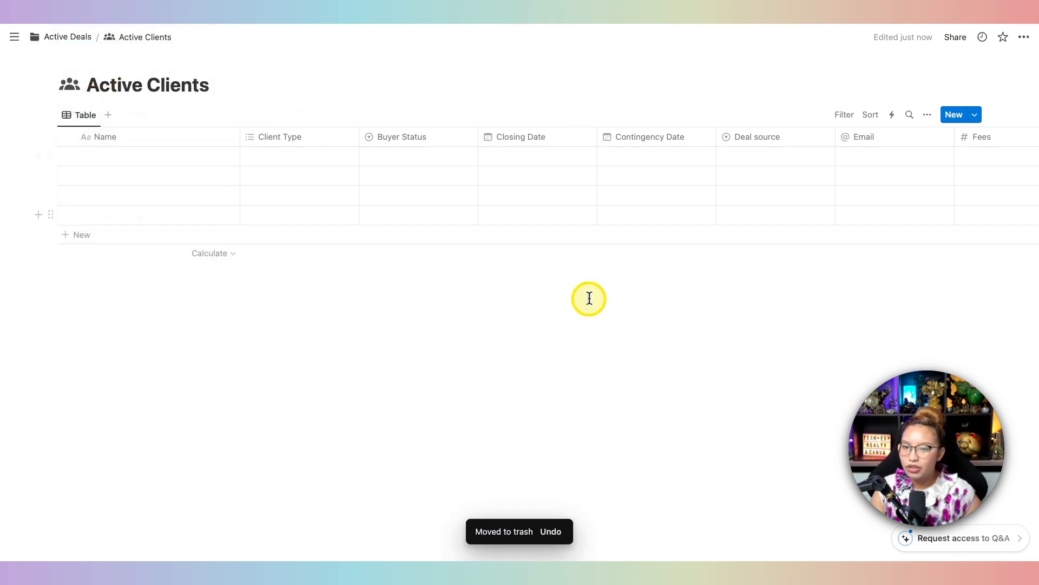
left_click(975, 117)
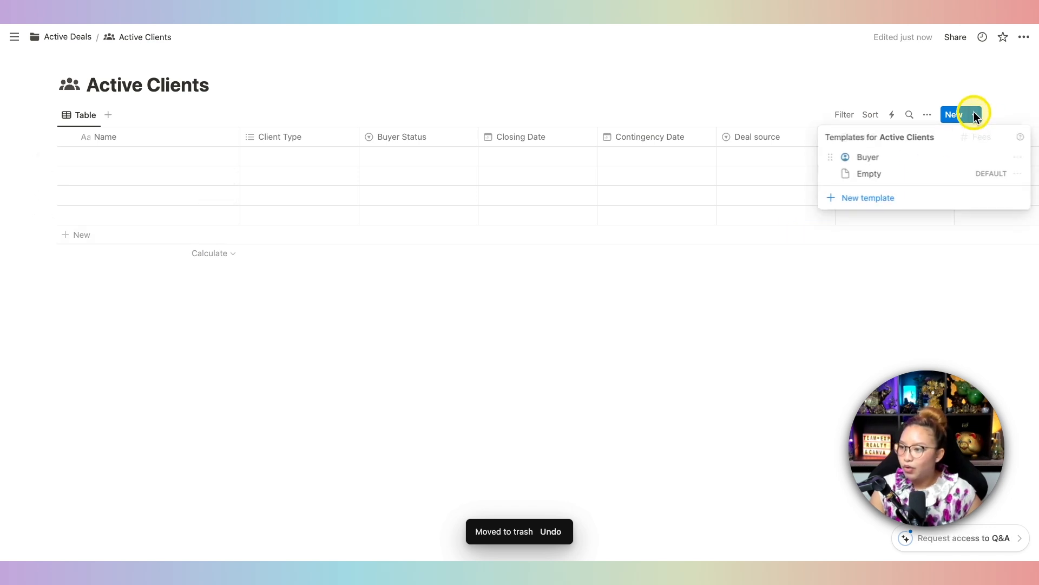
key("fn")
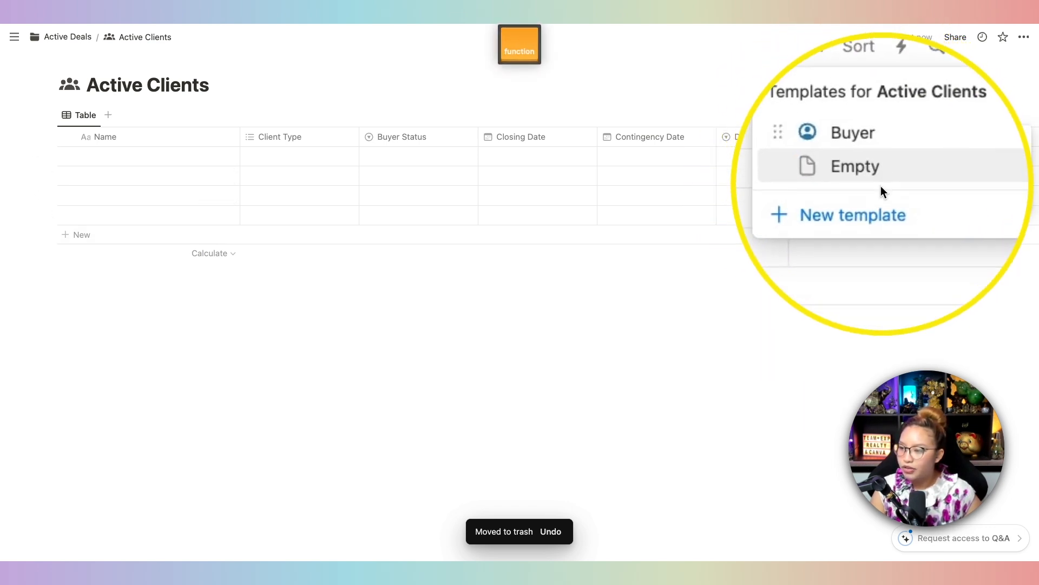
Create a new template named 'Seller' with a red user-circle icon
left_click(870, 200)
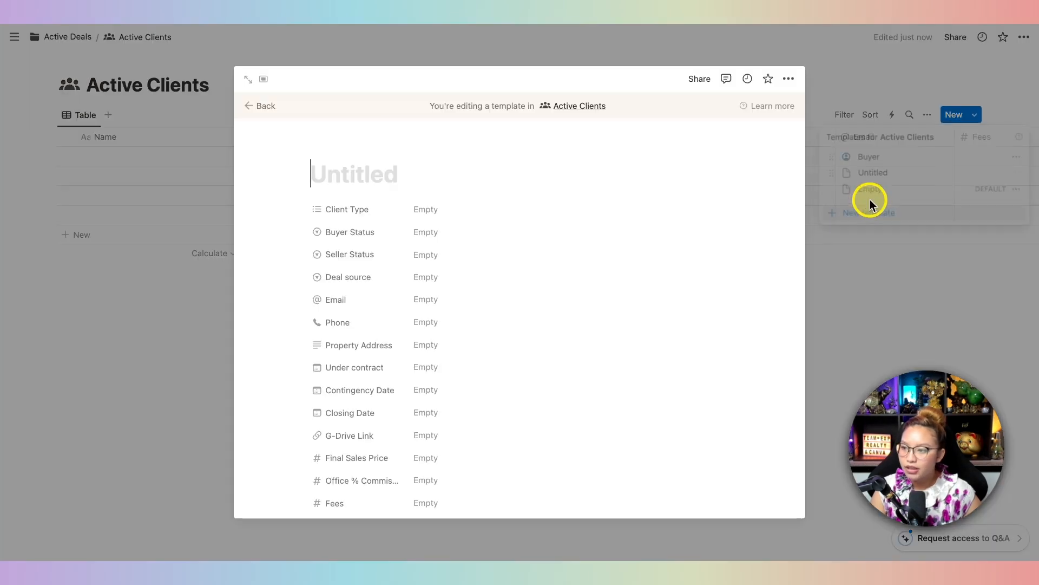
type("Seller")
left_click(327, 145)
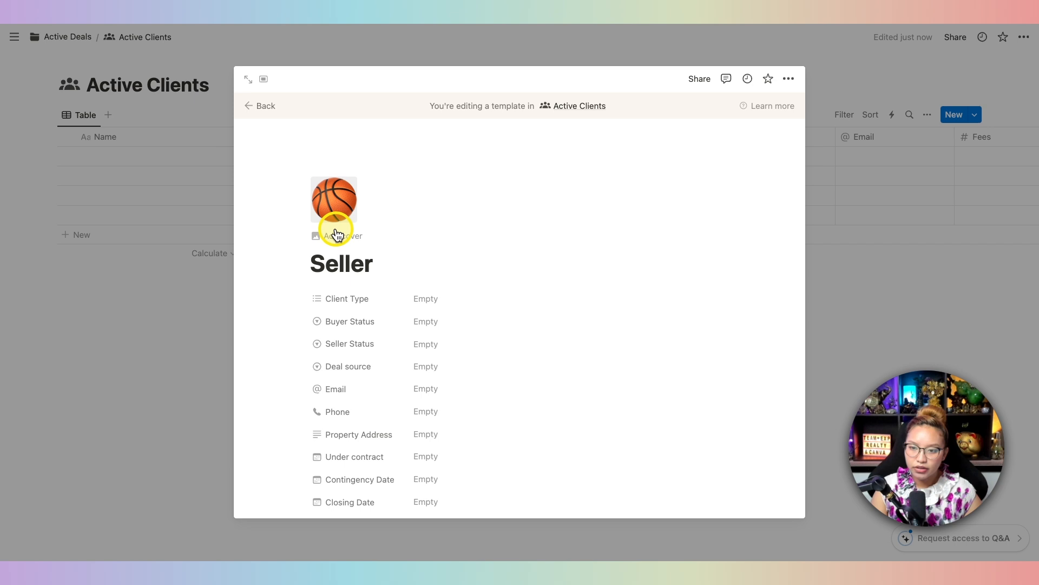
left_click(334, 210)
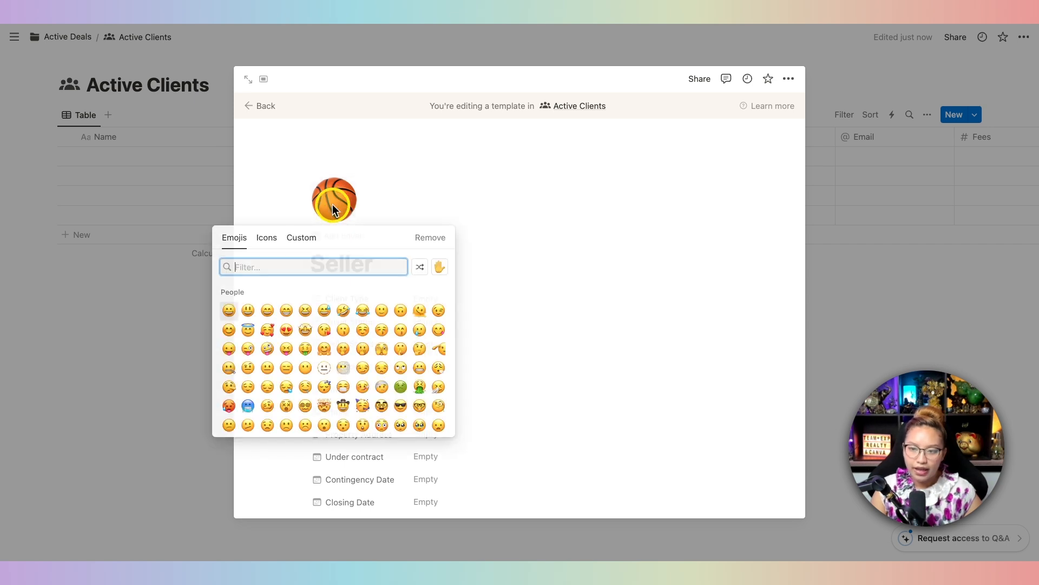
left_click(268, 238)
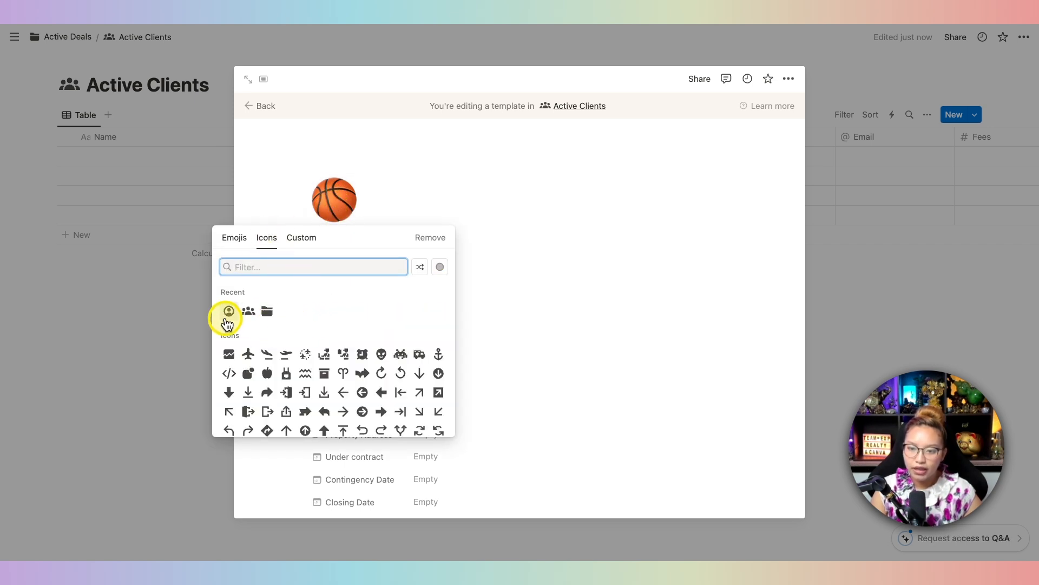
left_click(230, 311)
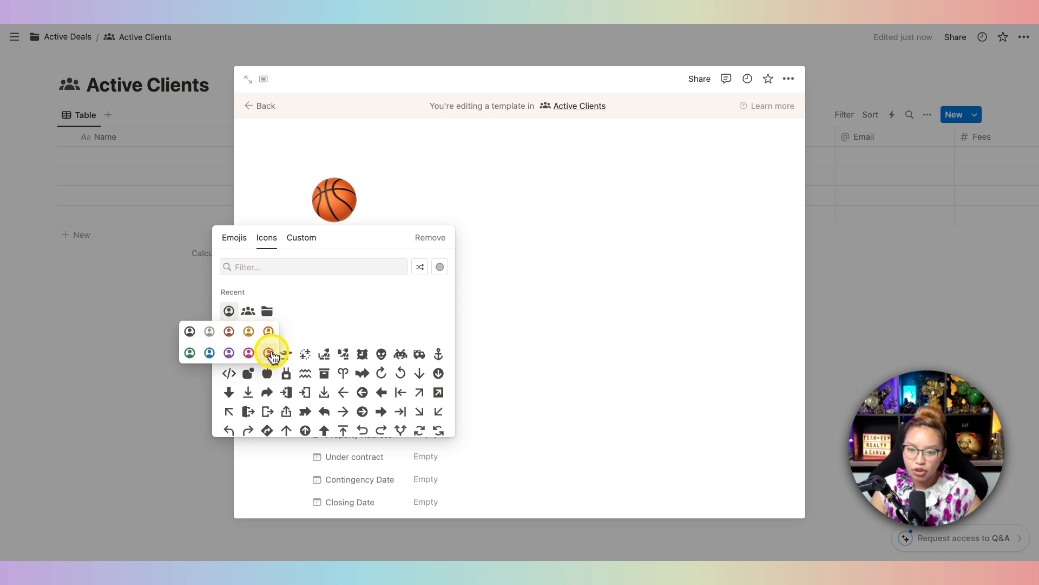
key("fn")
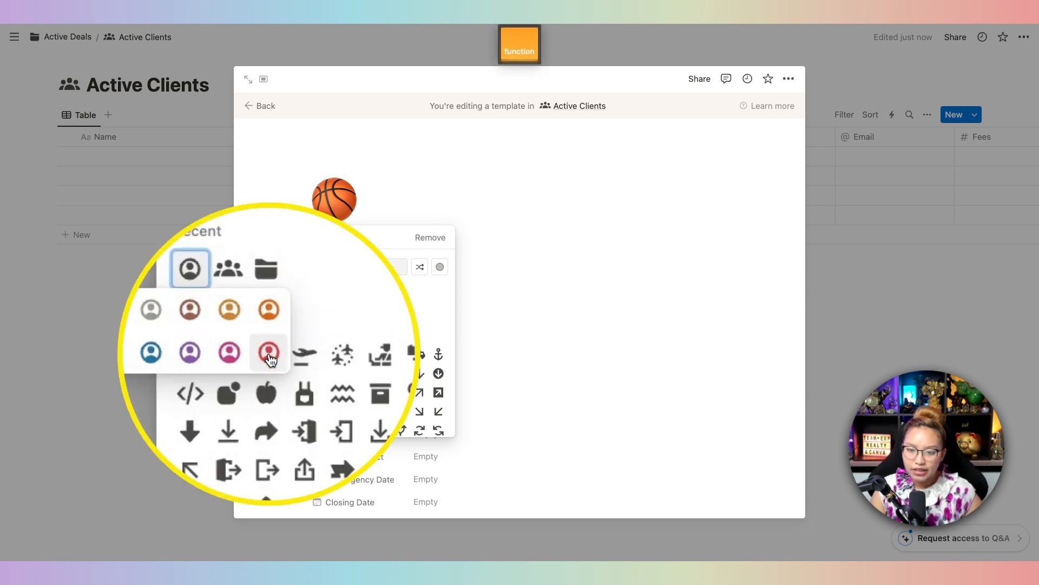
left_click(267, 358)
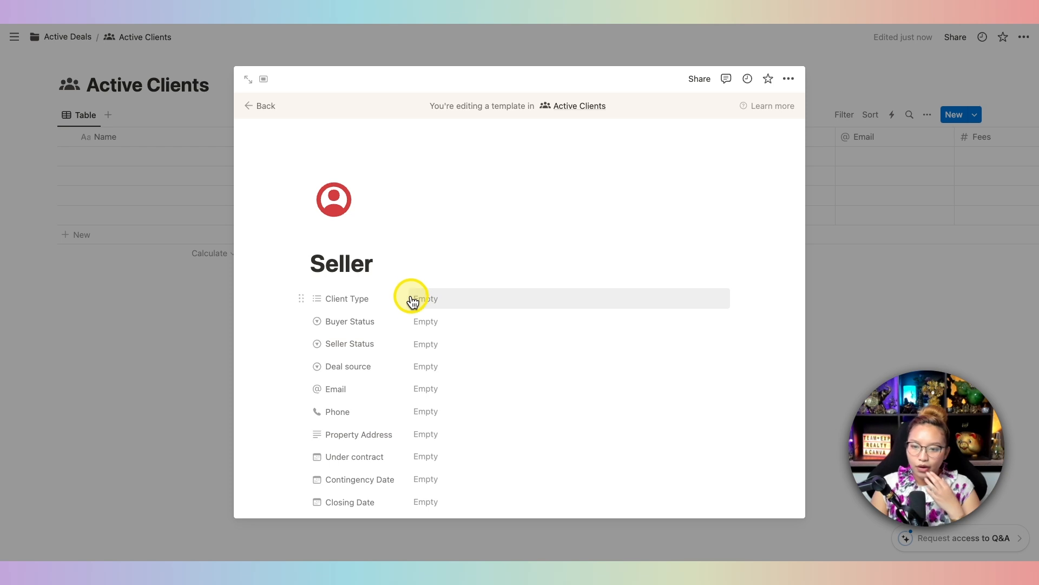
Change the Seller template's user-circle icon colour from red to purple
left_click(439, 323)
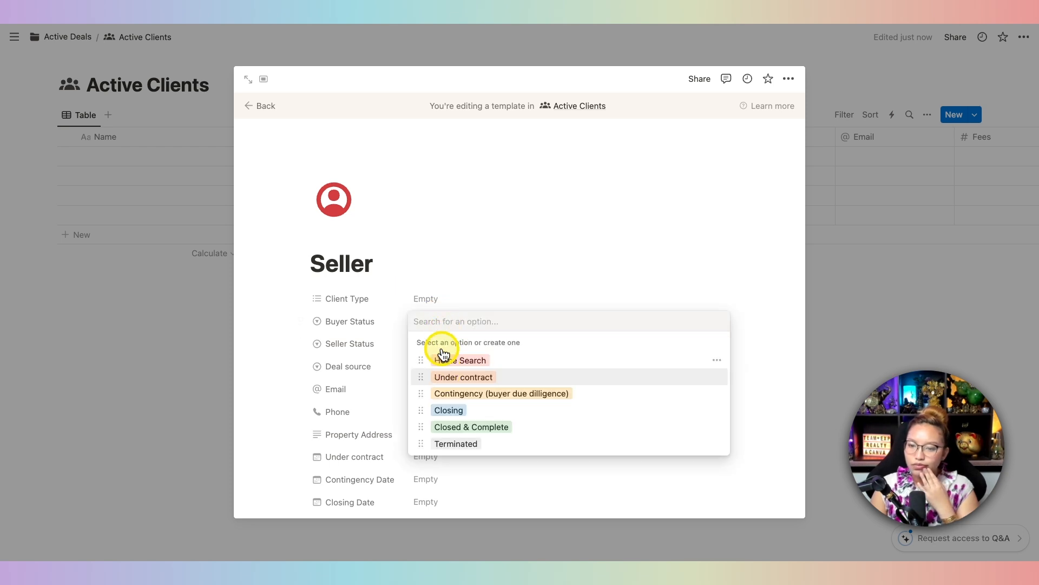
left_click(445, 287)
left_click(427, 298)
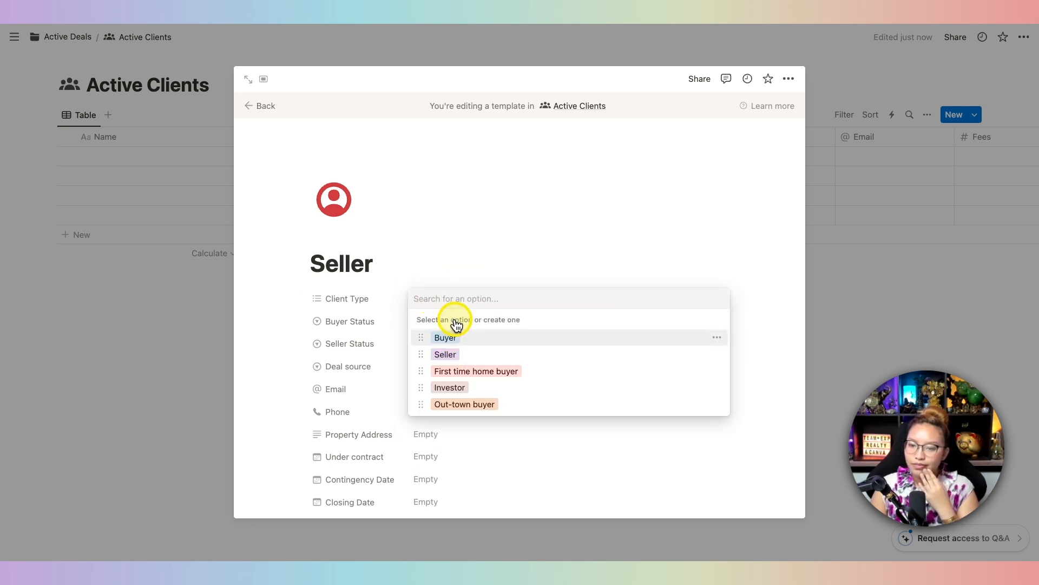
left_click(442, 242)
left_click(328, 200)
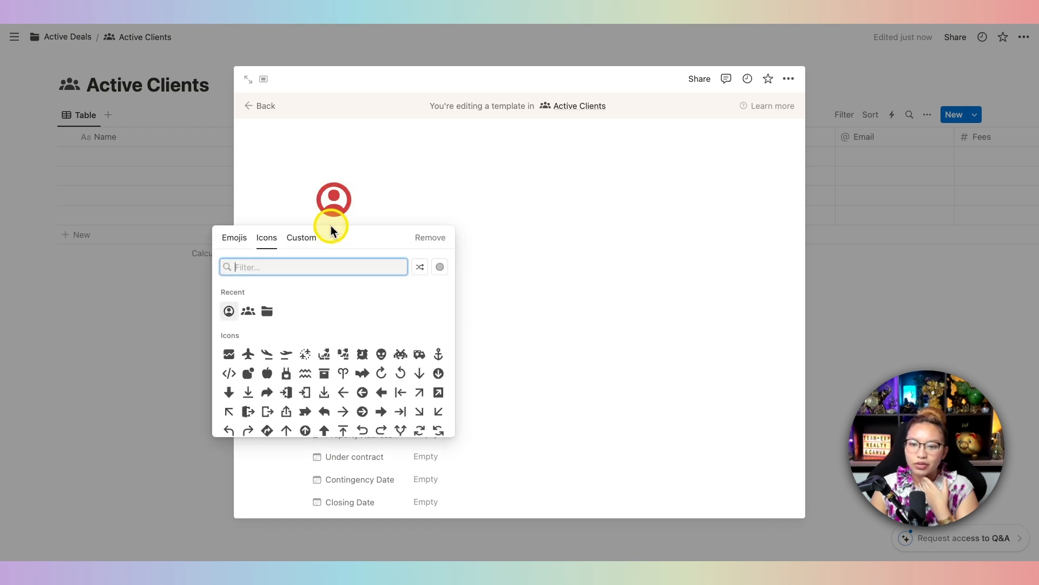
left_click_drag(230, 311, 249, 353)
scroll(575, 333, "down", 10)
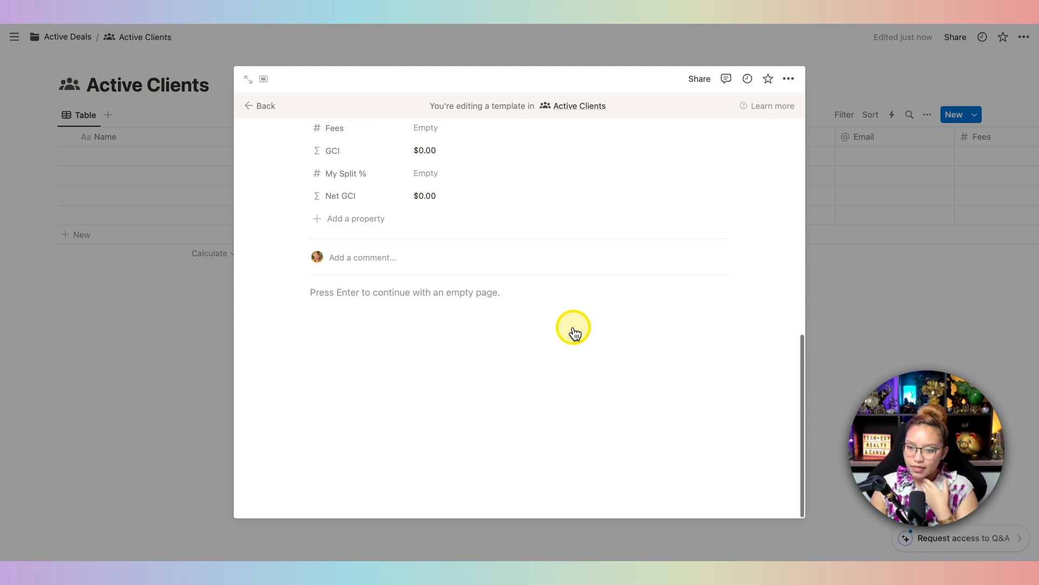
Open the Seller template as a full page with small text and full width
left_click(248, 82)
left_click(1025, 47)
left_click(1014, 122)
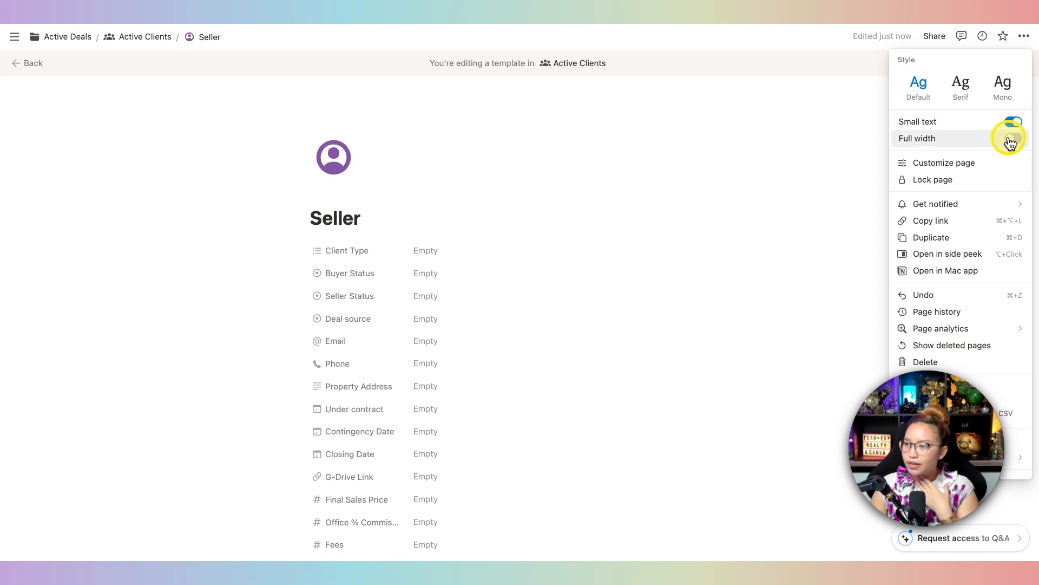
left_click(1011, 140)
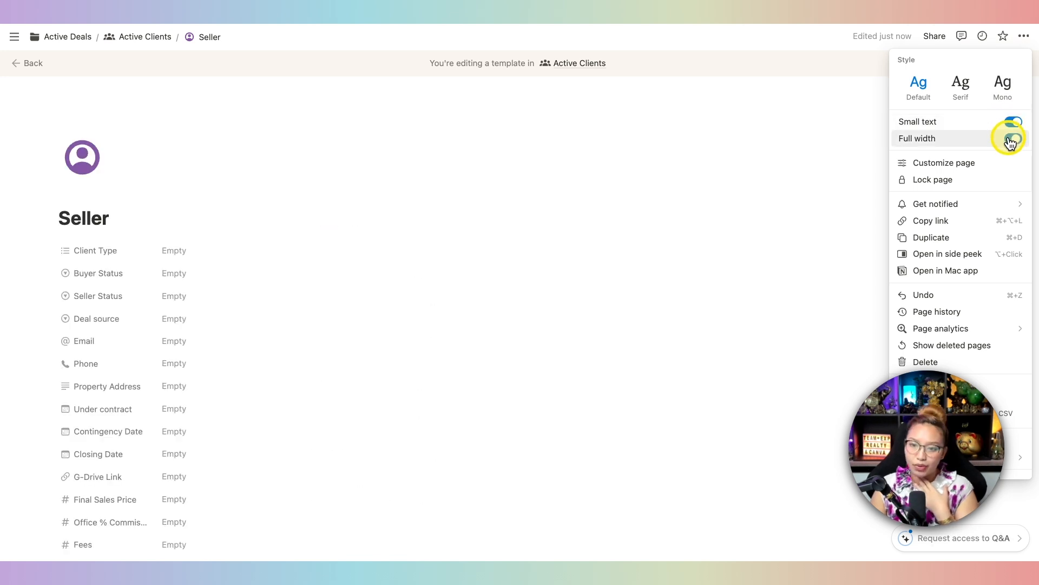
left_click(549, 314)
scroll(549, 314, "down", 7)
Add a 'checklist' toggle block, leaving a stray toggle beneath it
left_click(179, 320)
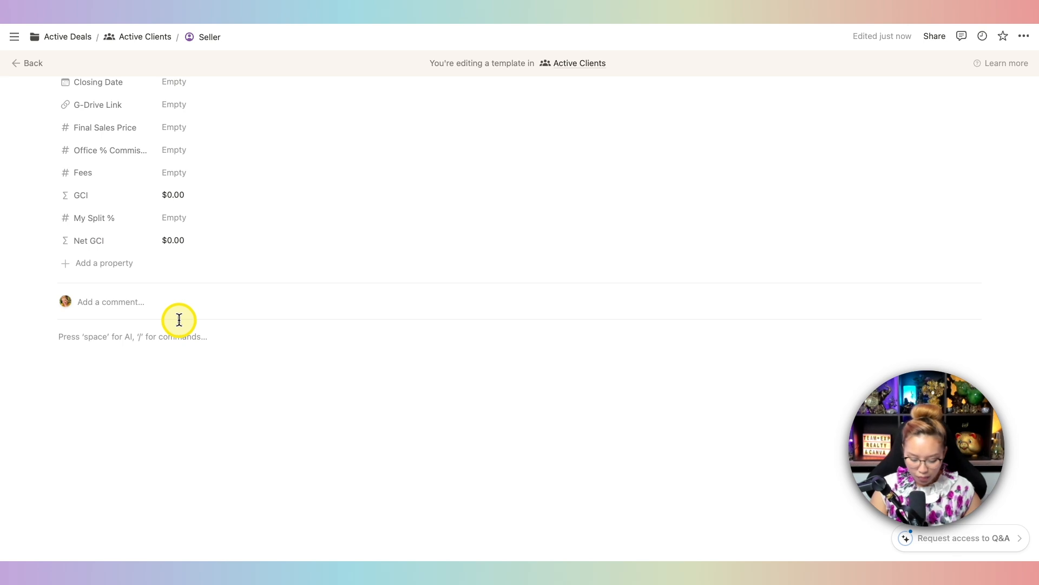
type("/to")
key("Down")
key("Return")
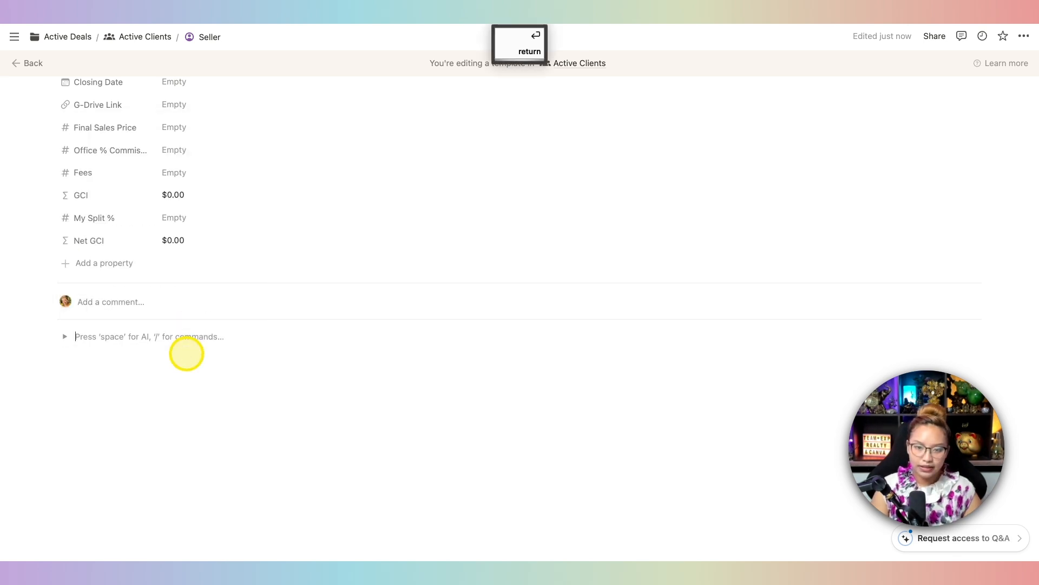
type("checklist")
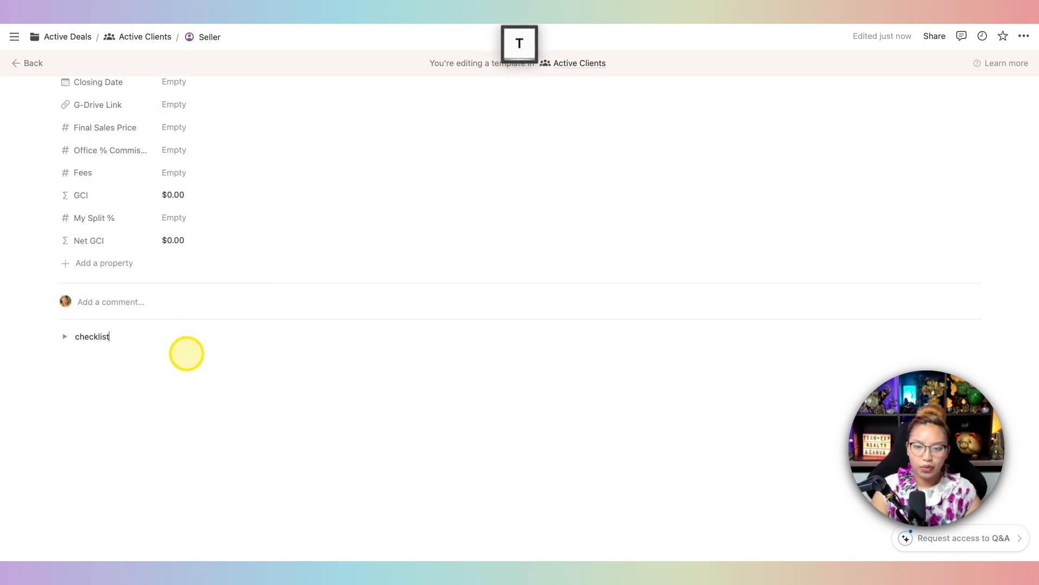
key("Return")
left_click(65, 360)
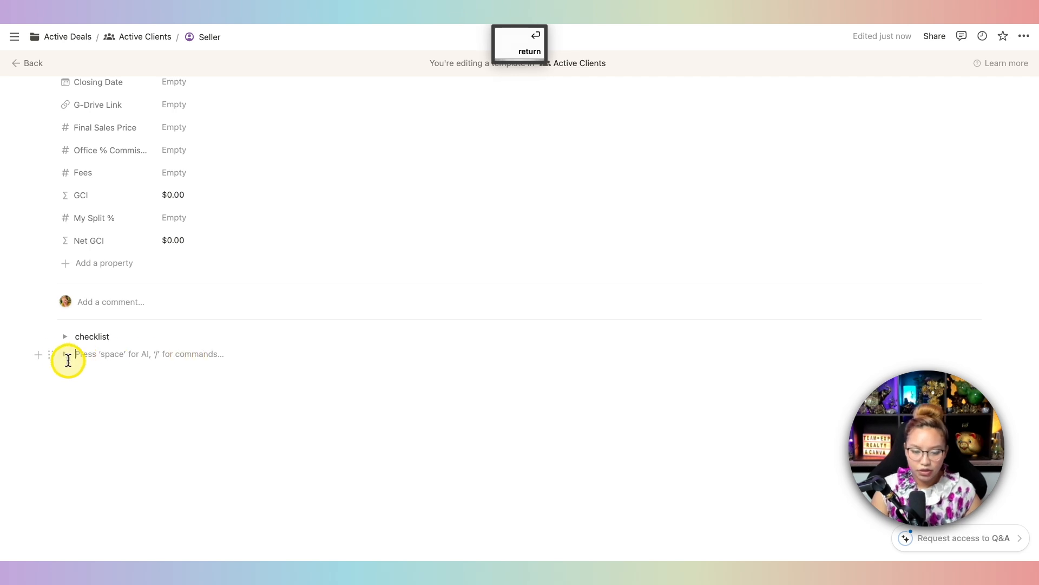
type("dj'o")
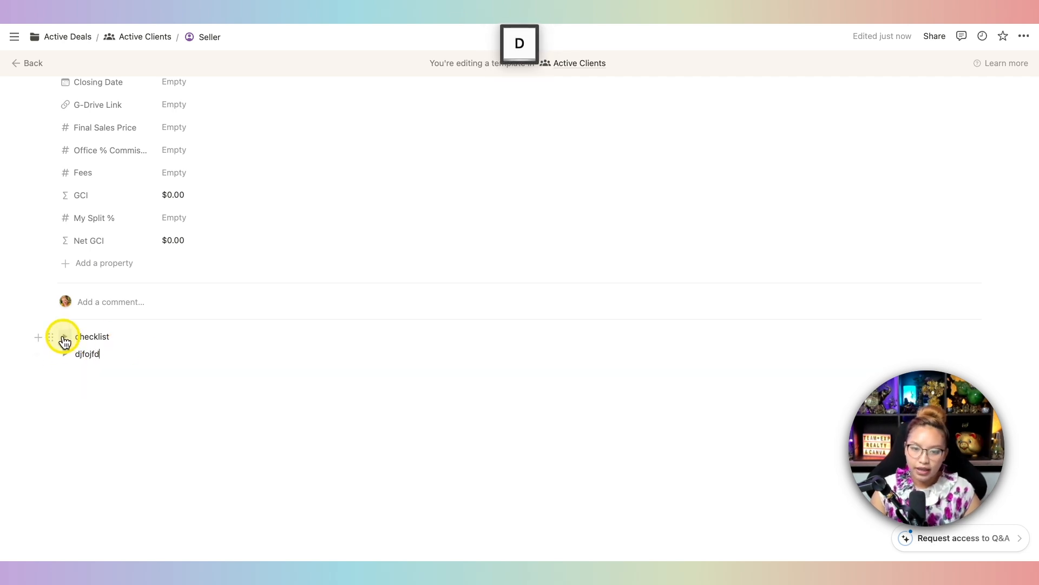
Add 'task' to-do items inside the checklist toggle
left_click(65, 338)
left_click(104, 353)
type("/")
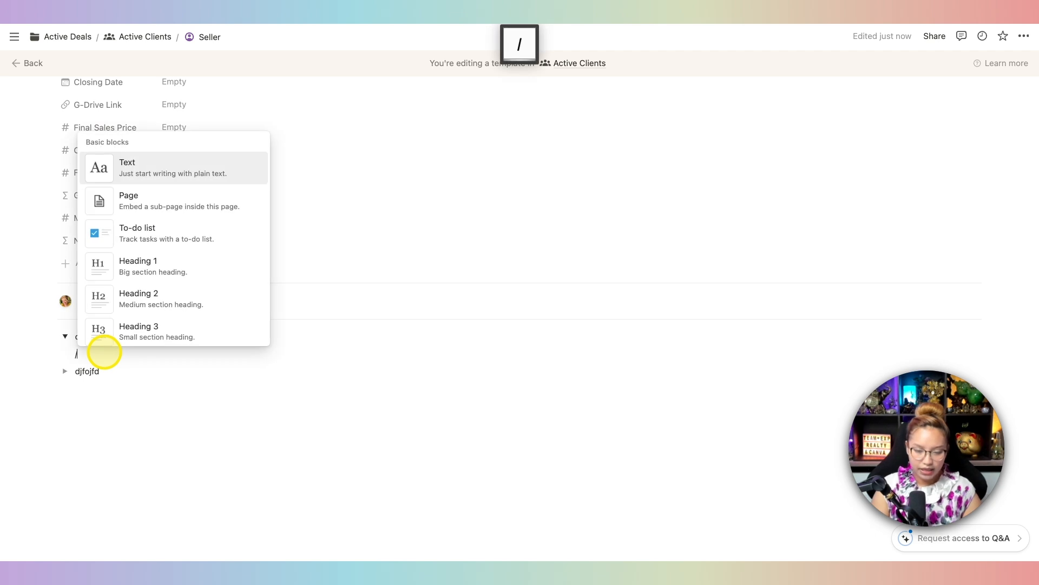
left_click(158, 239)
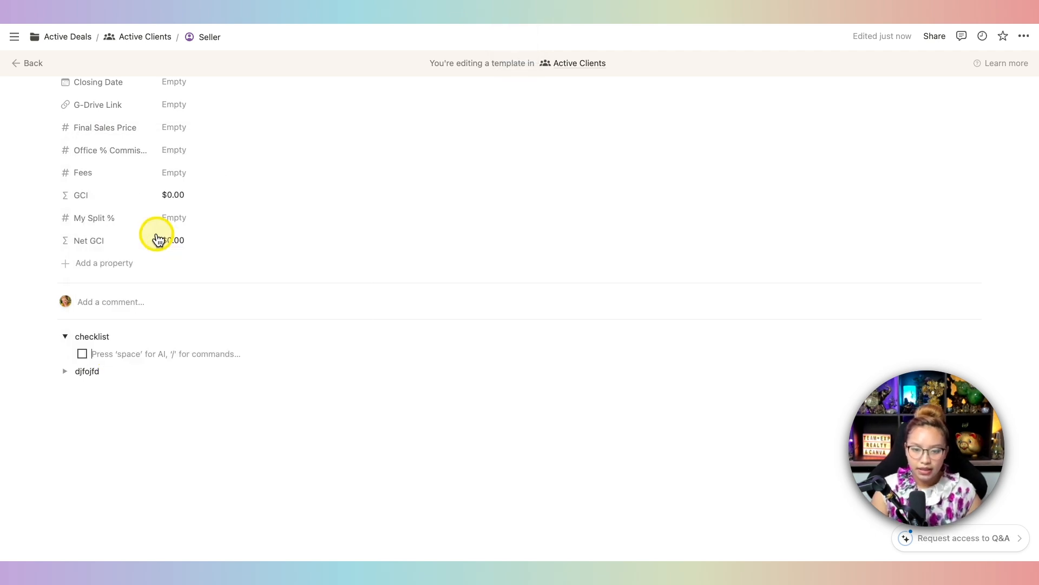
type("task")
key("Return")
type("tat")
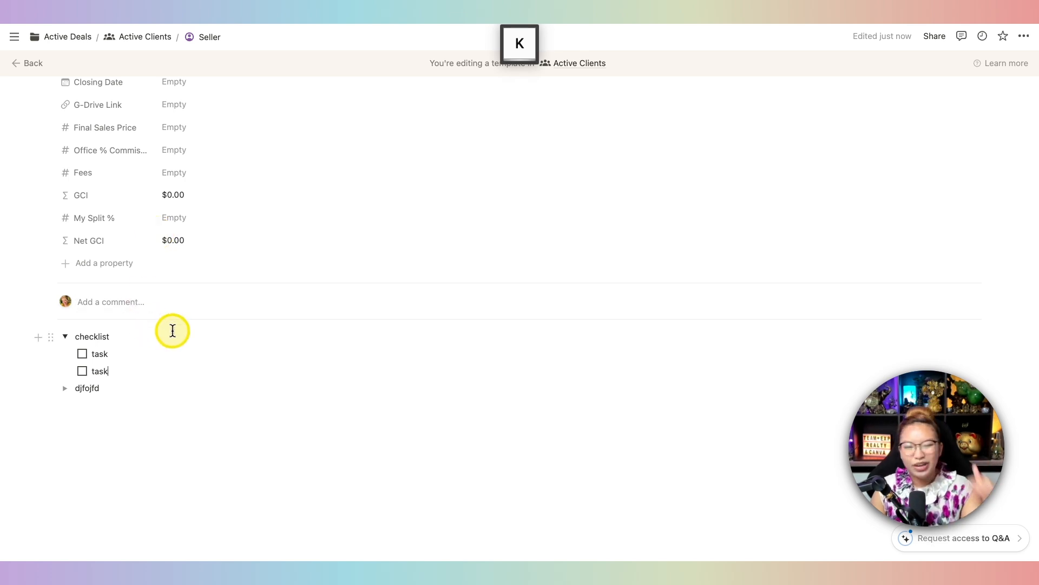
Close the template and delete the four empty rows from Active Clients
scroll(371, 347, "up", 7)
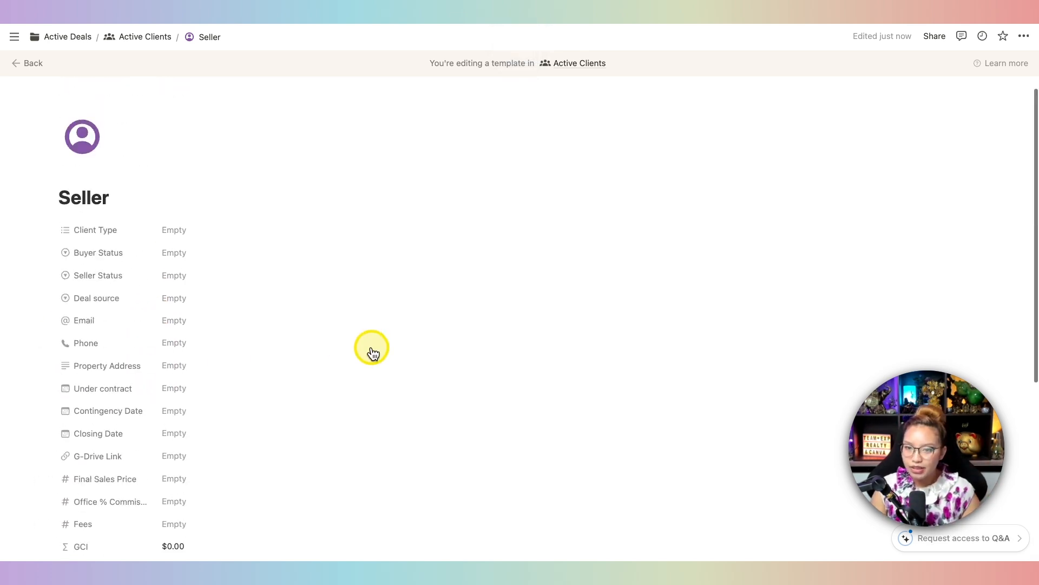
left_click(27, 64)
left_click(171, 381)
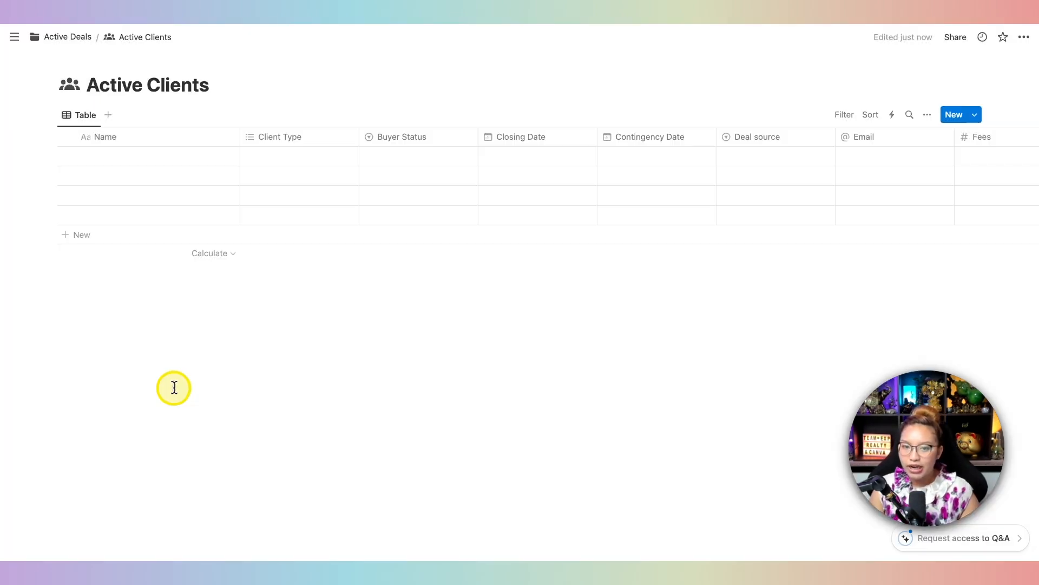
left_click(48, 156)
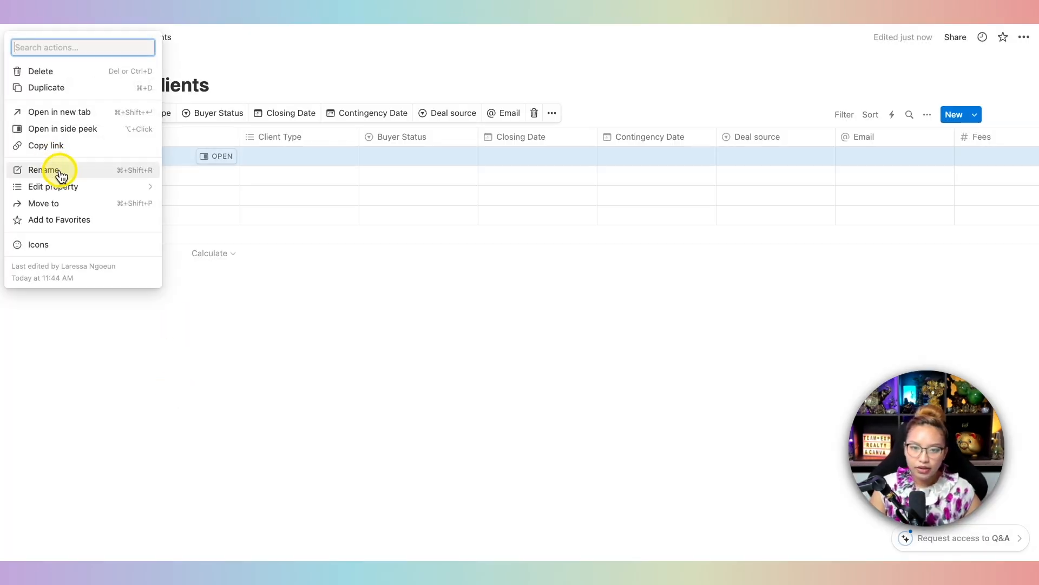
left_click(340, 329)
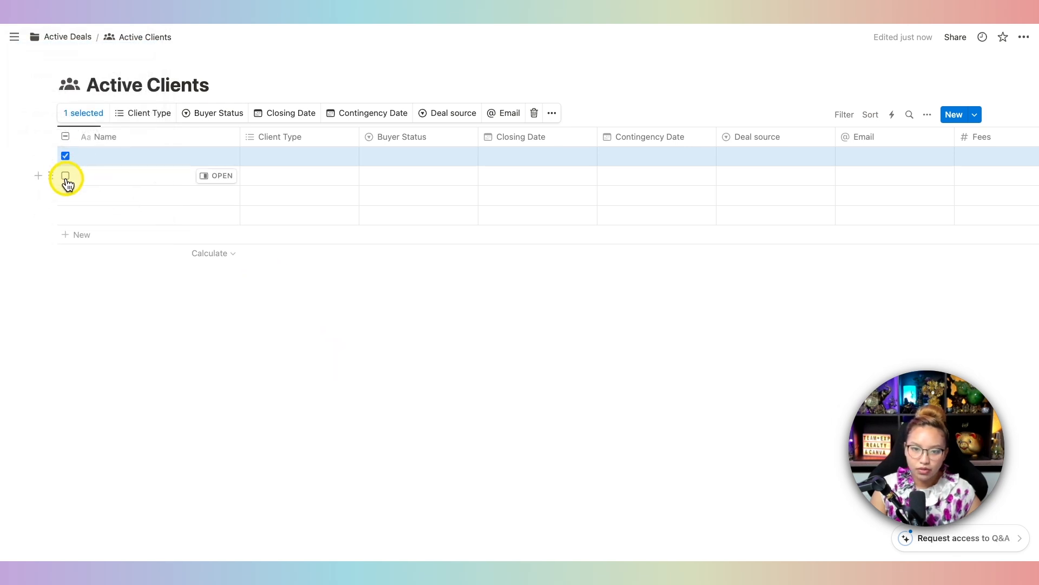
left_click(66, 175)
left_click(66, 214)
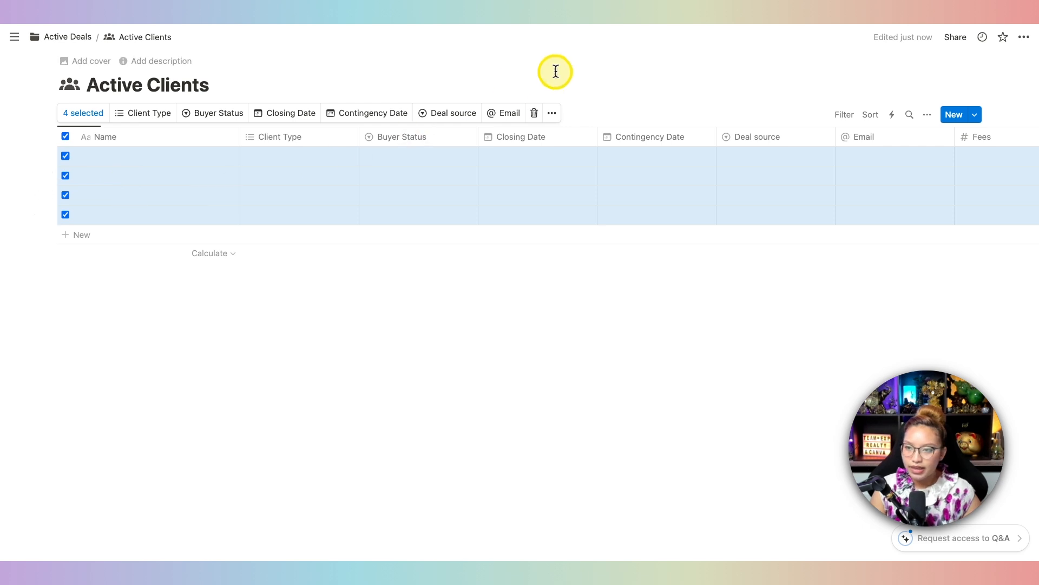
left_click(534, 116)
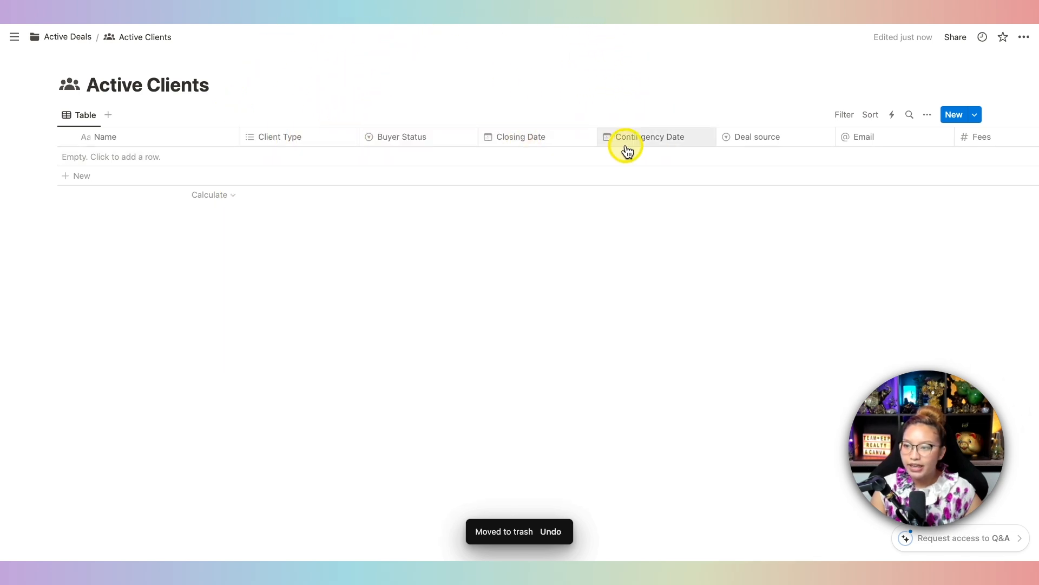
Add a new client row and enter the client's name
scroll(626, 151, "right", 10)
scroll(626, 151, "right", 10)
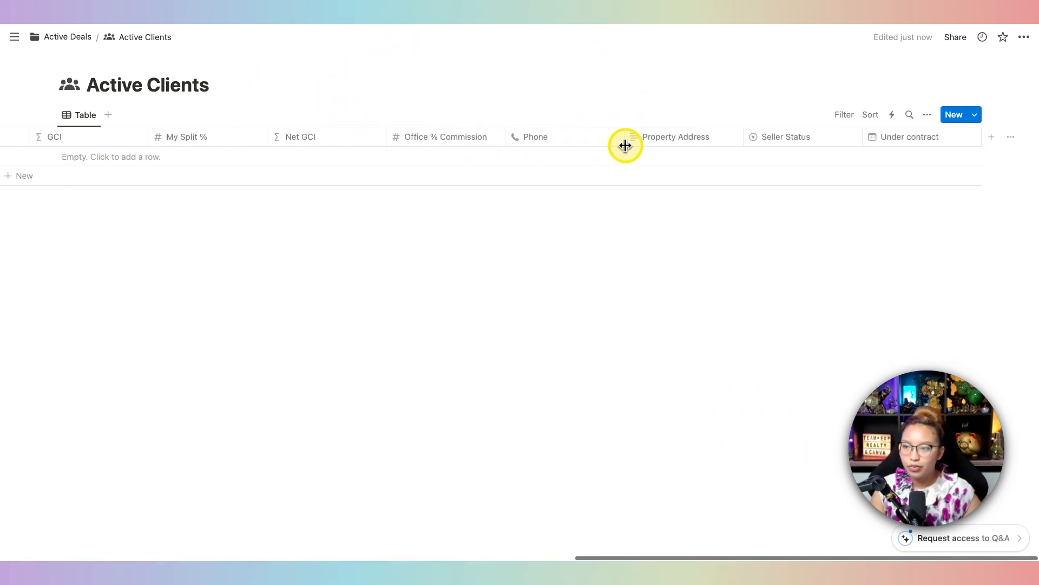
scroll(425, 120, "left", 20)
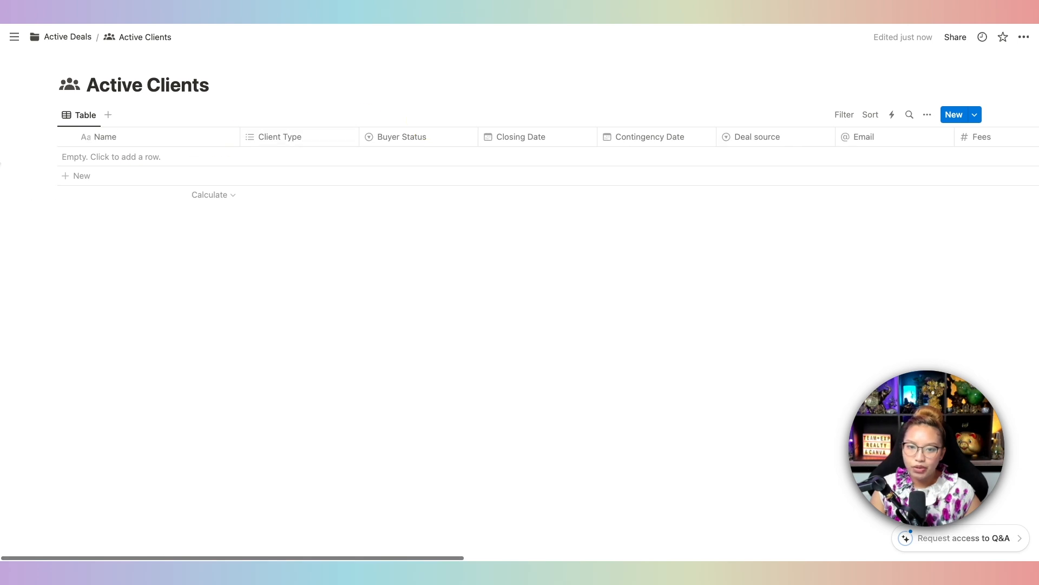
left_click(80, 177)
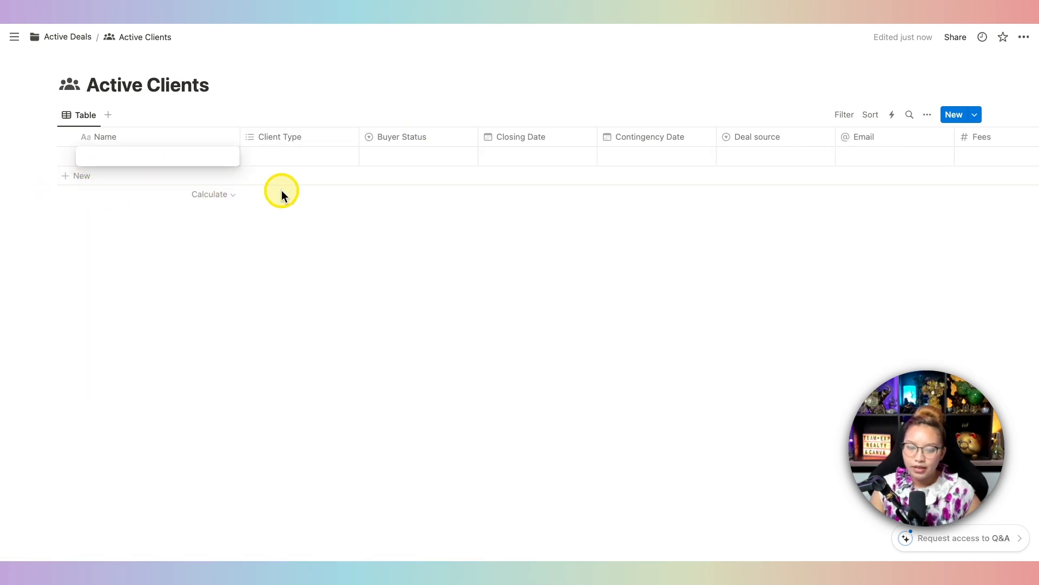
type("Micky Mour")
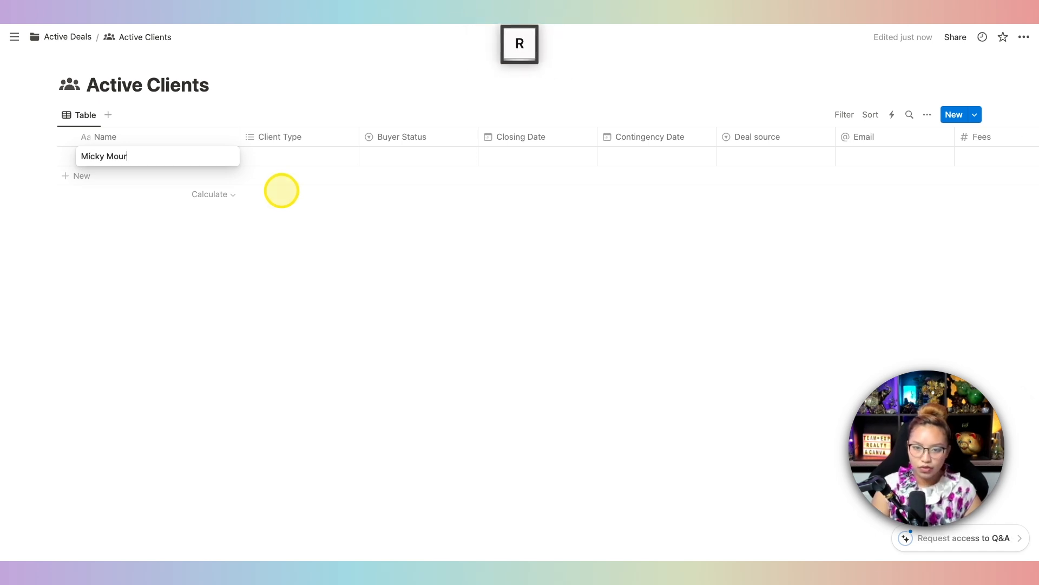
left_click(232, 253)
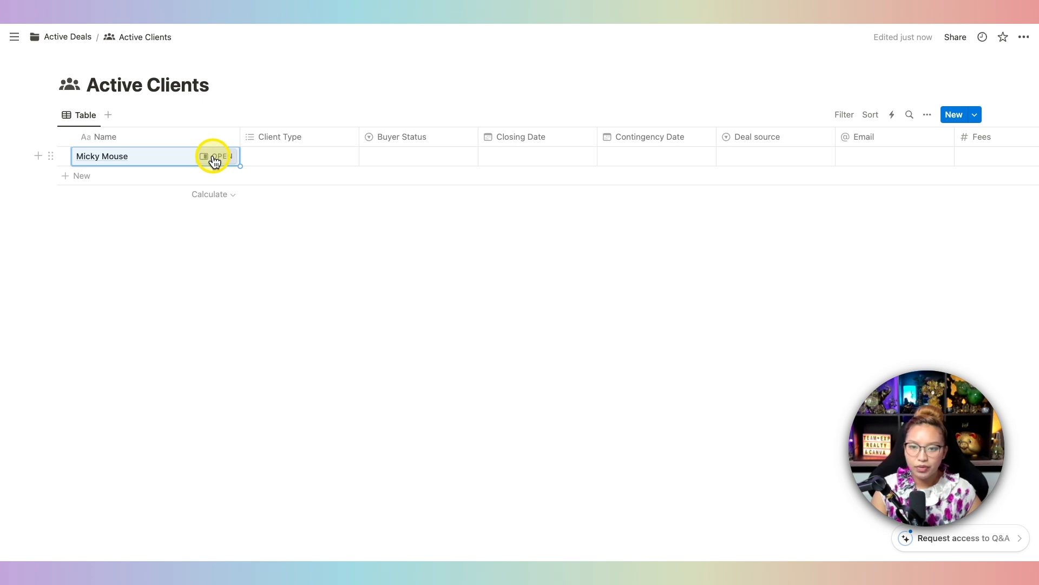
Open the new client's page in a widened side peek and apply the Buyer template
left_click(218, 156)
left_click_drag(689, 105, 462, 97)
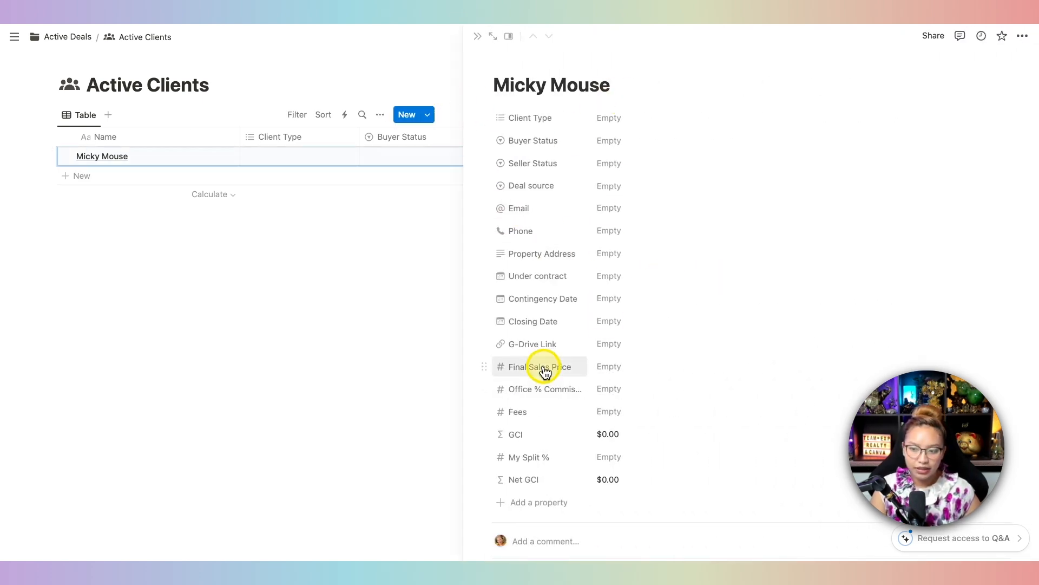
scroll(542, 367, "down", 5)
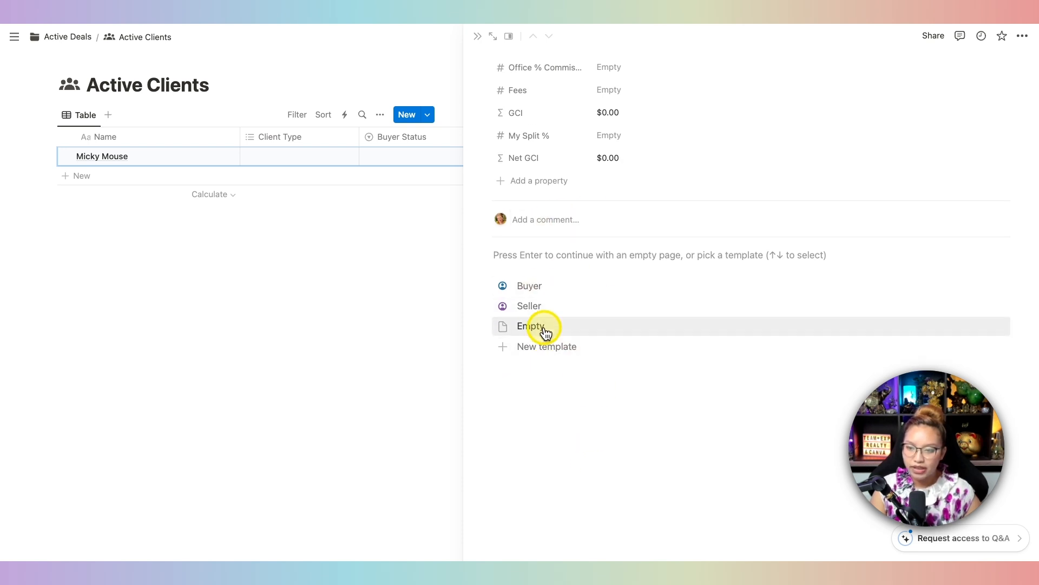
key("fn")
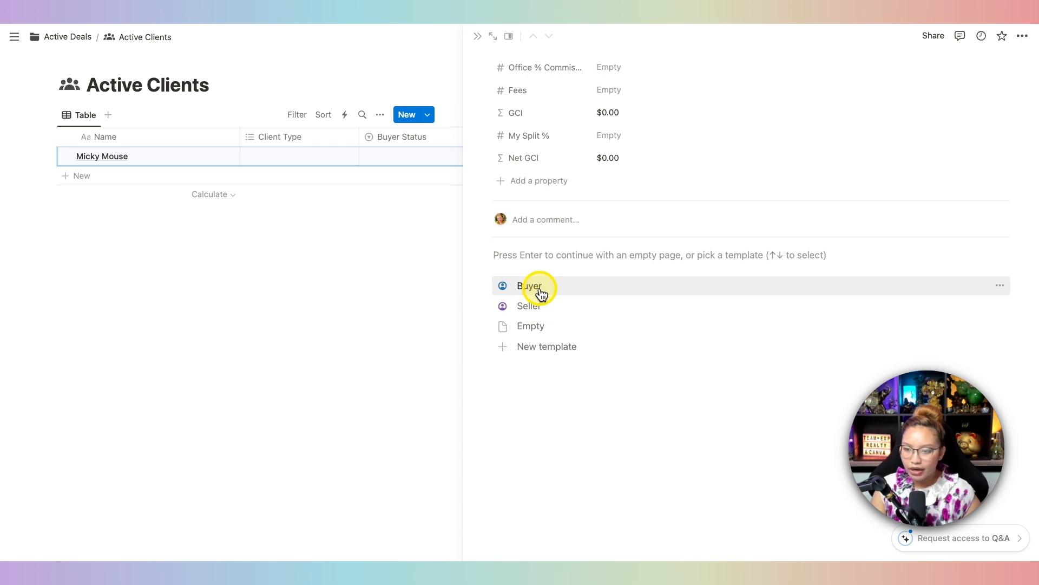
left_click(541, 293)
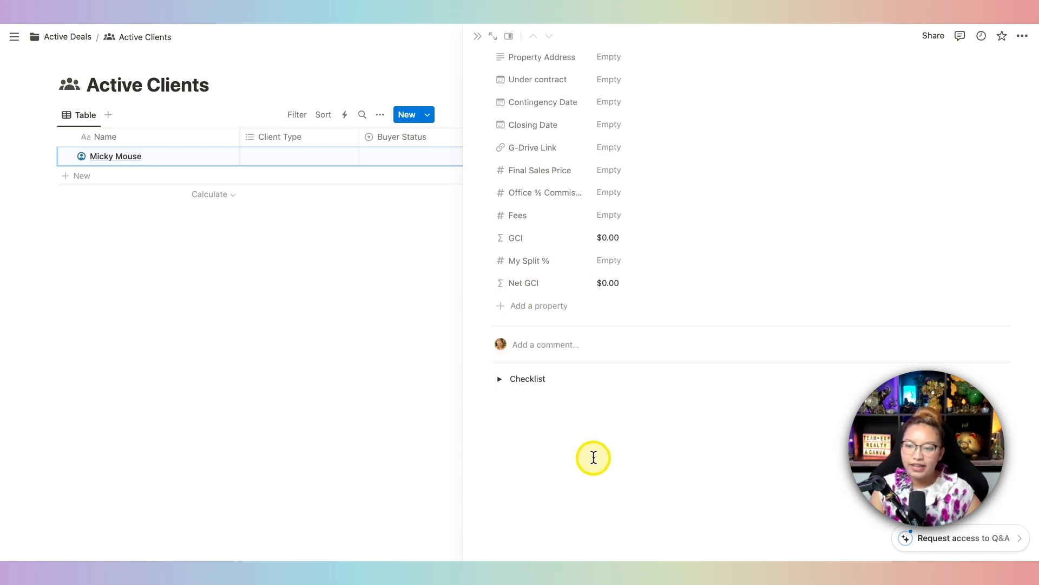
left_click(499, 379)
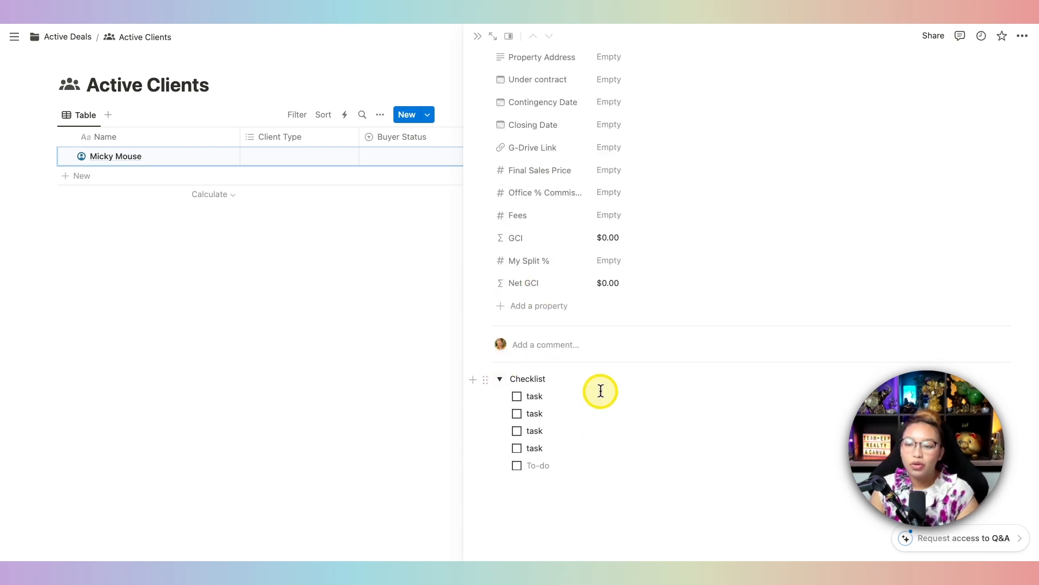
left_click(501, 382)
scroll(615, 373, "up", 4)
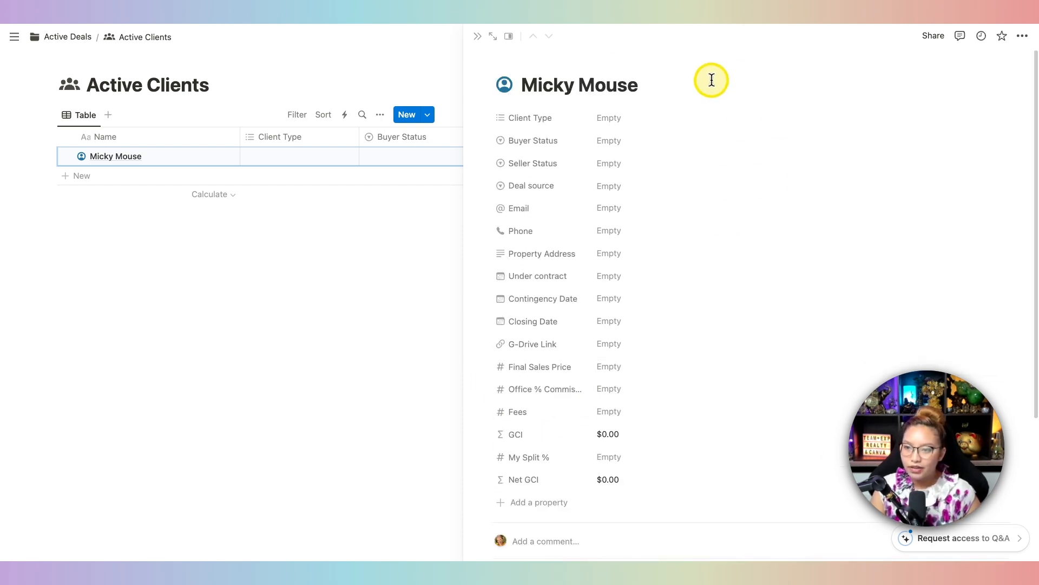
Set Client Type to Buyer, Buyer Status to Closing, and Deal source to YouTube
left_click(637, 129)
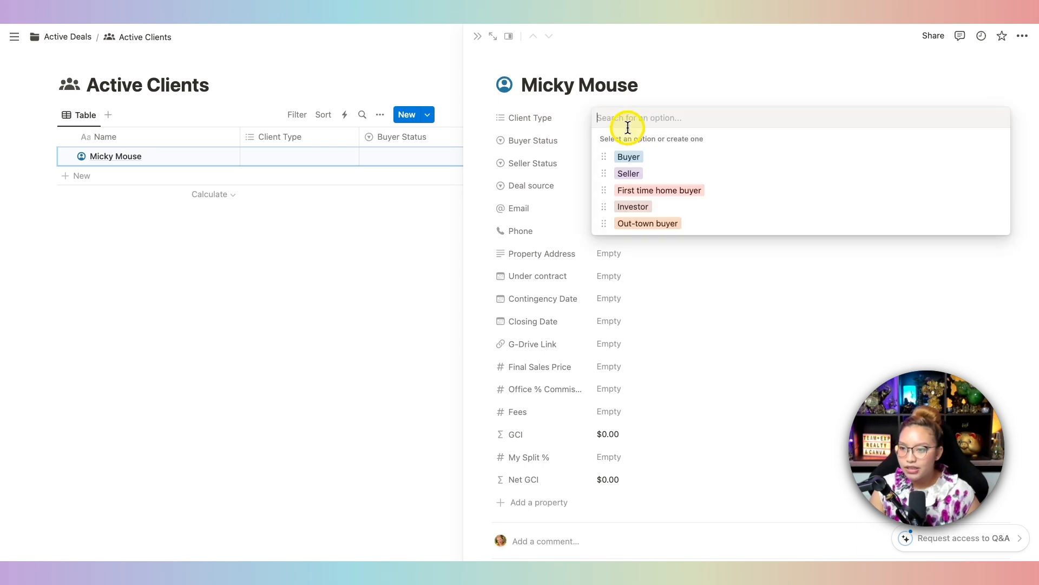
left_click(673, 160)
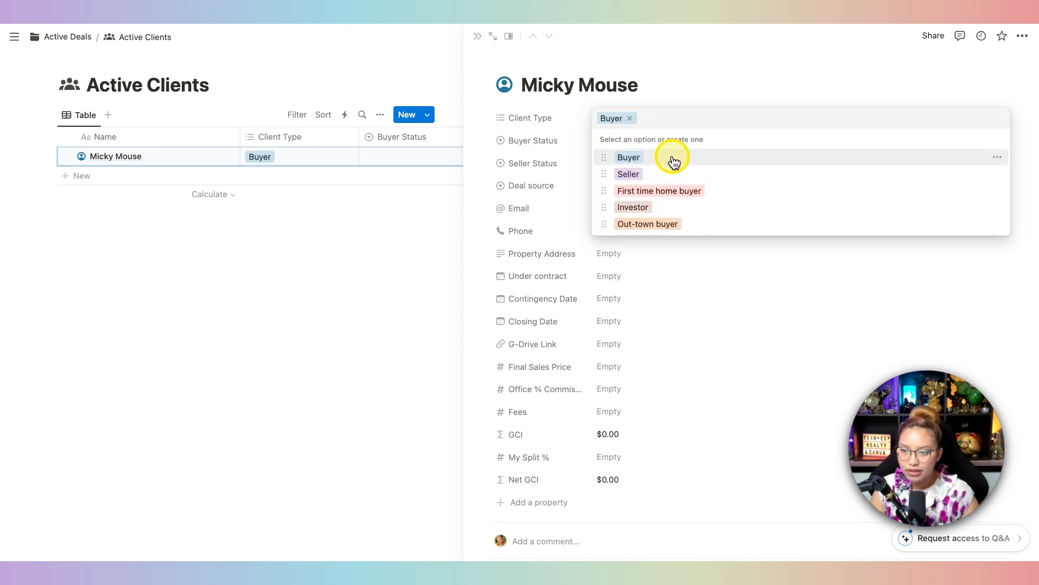
left_click(690, 87)
left_click(622, 142)
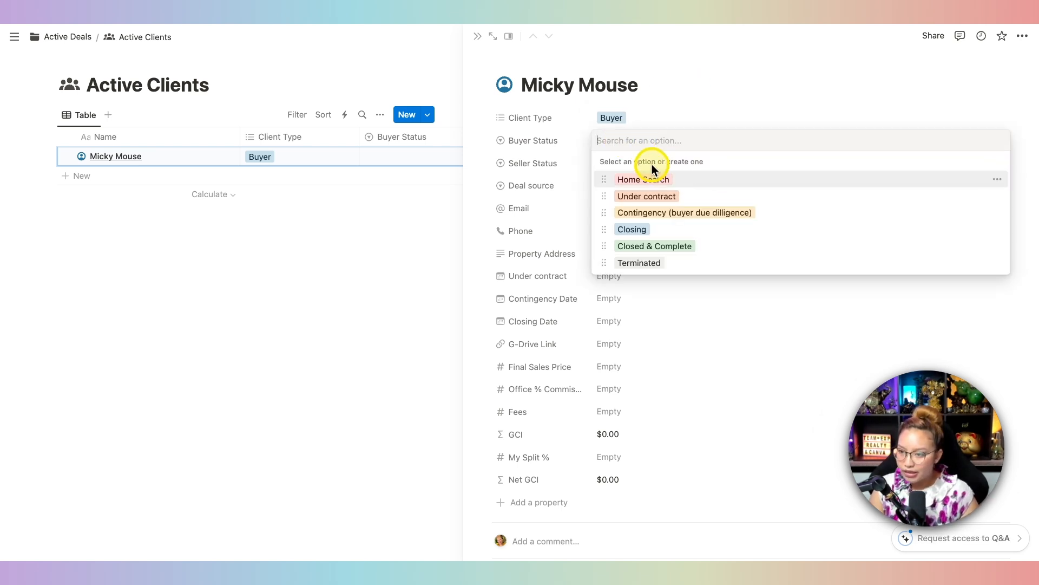
left_click(716, 221)
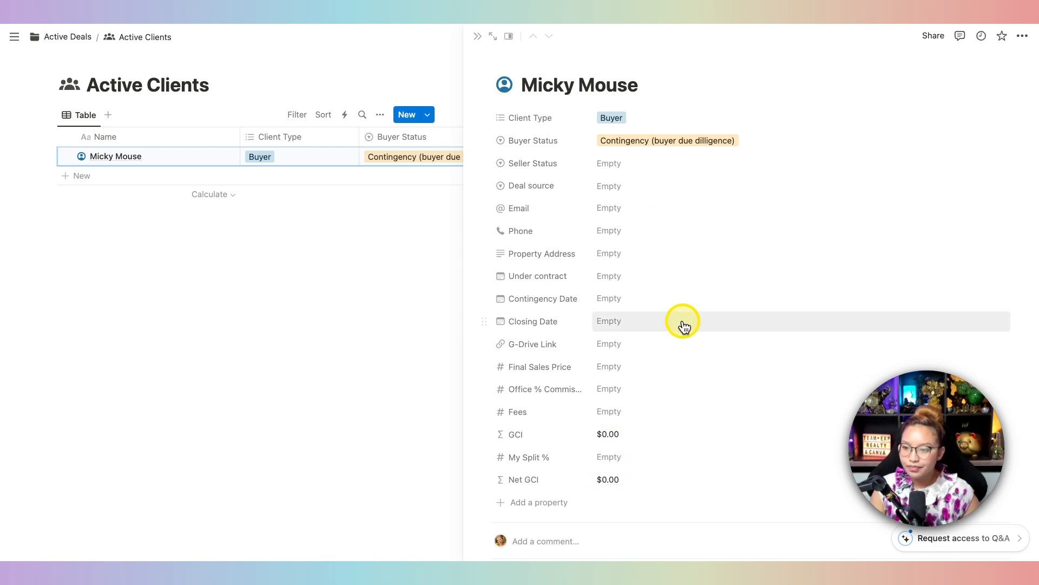
left_click(644, 141)
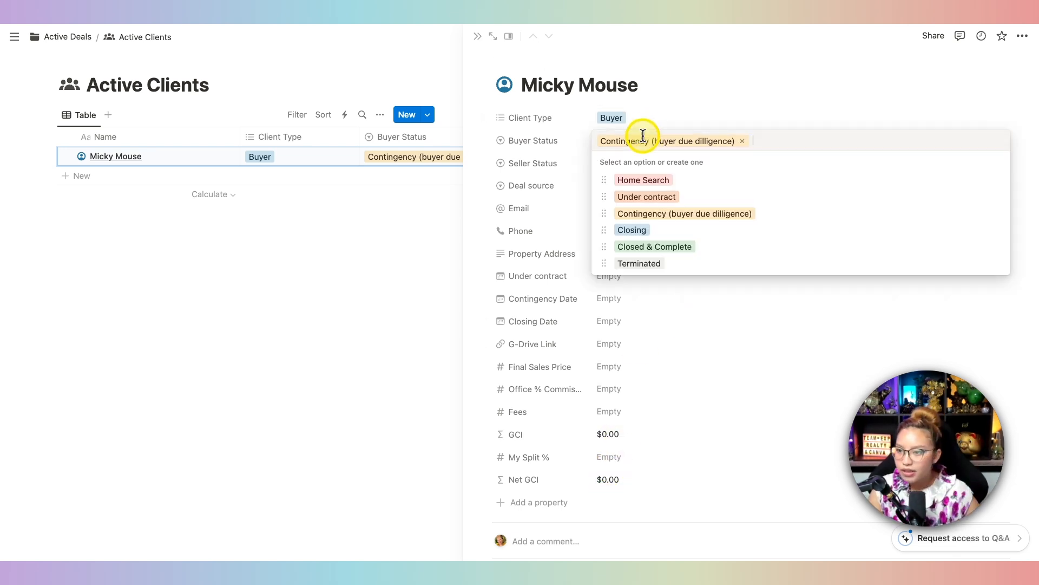
left_click(645, 231)
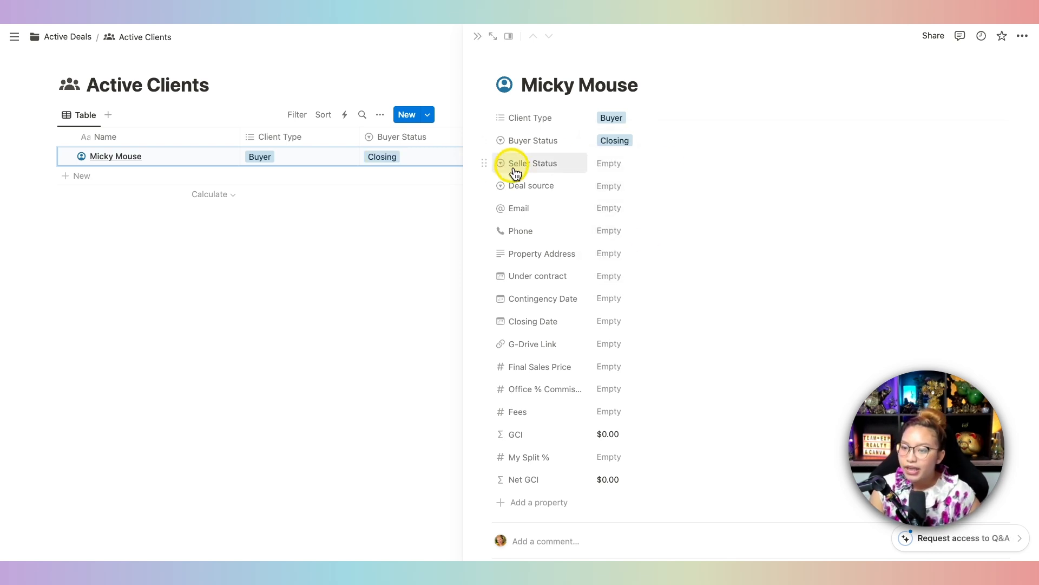
left_click(610, 187)
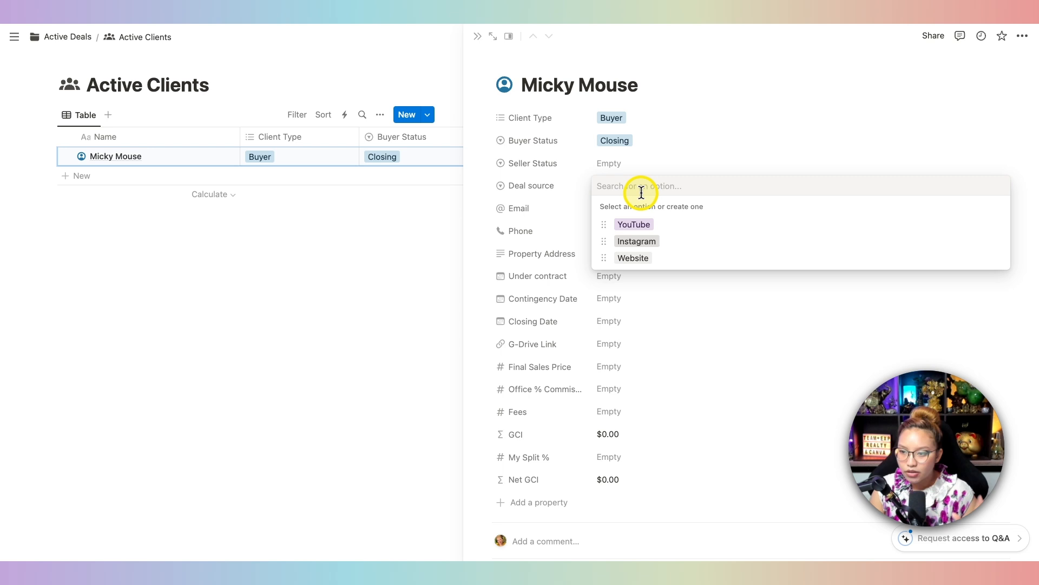
left_click(662, 230)
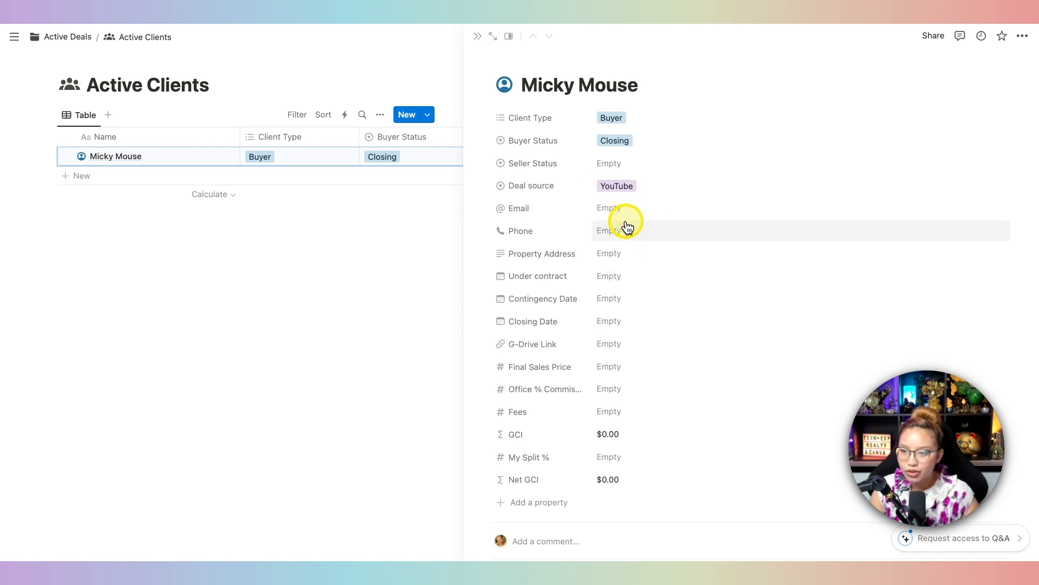
Fill in the client's Gmail email address
left_click(626, 206)
type("no")
key("BackSpace")
type("@m")
key("BackSpace")
type("gmail.cp")
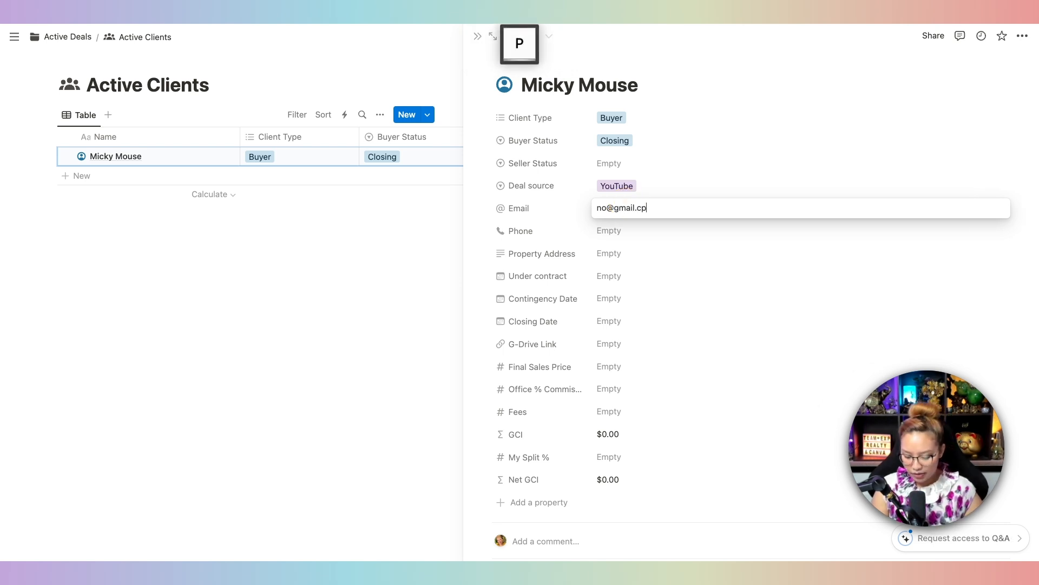
key("BackSpace")
type("om")
left_click(615, 237)
Enter the client's phone number and property address
left_click(616, 230)
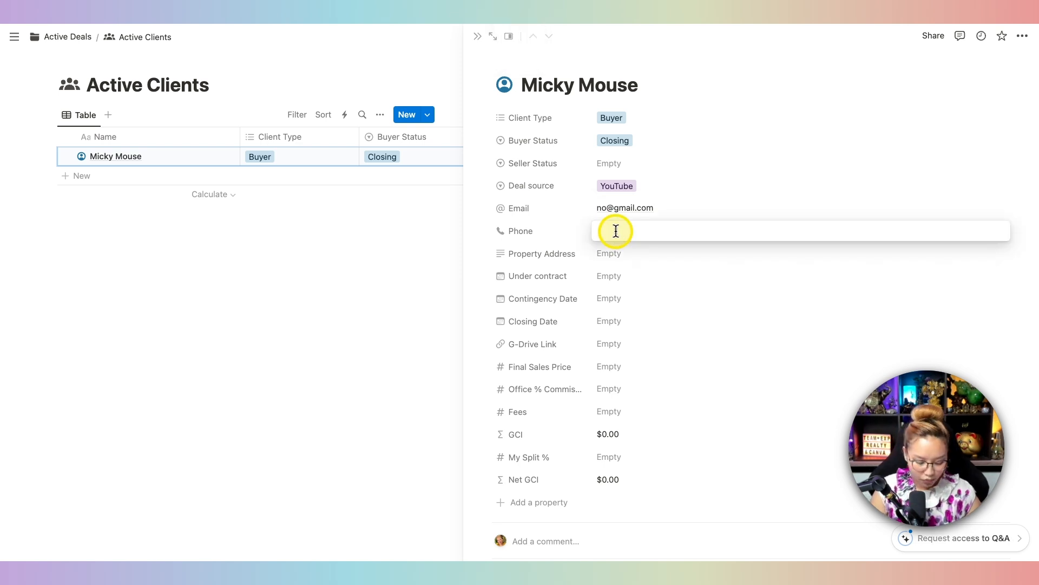
type("000-000-000")
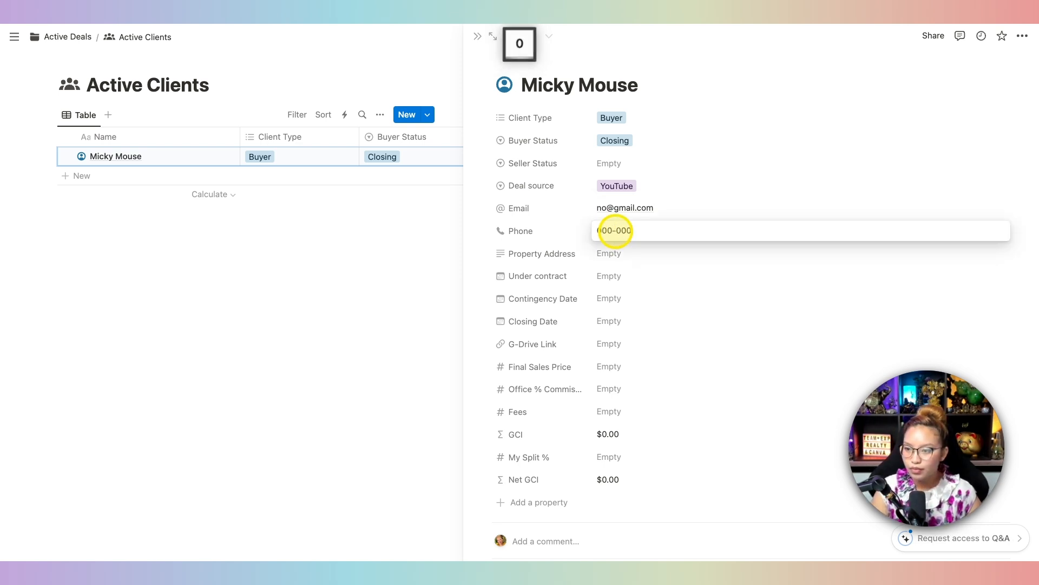
left_click(635, 254)
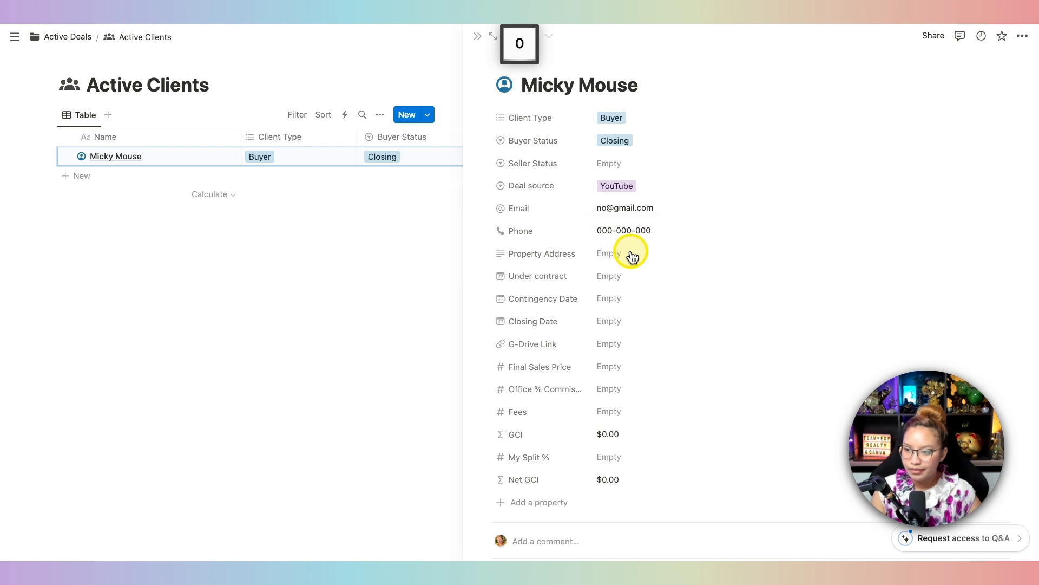
type("124 ")
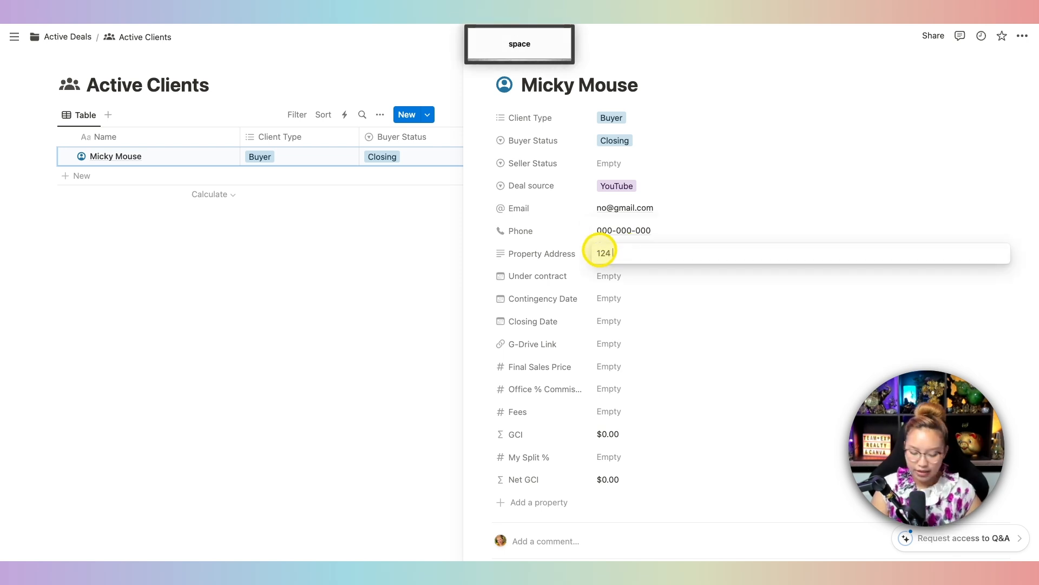
type("Sparkle Avenue, Disney")
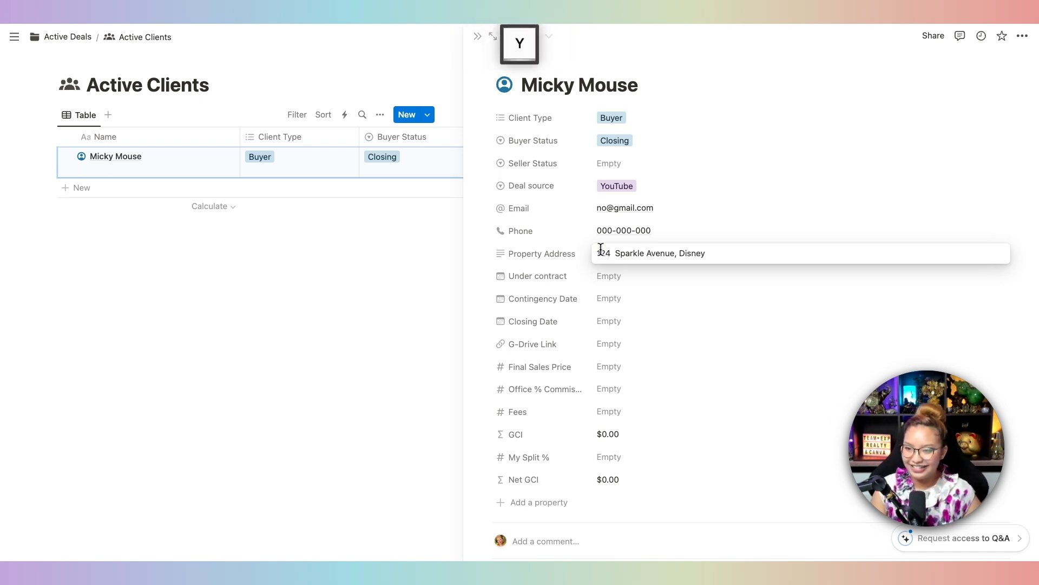
left_click(651, 281)
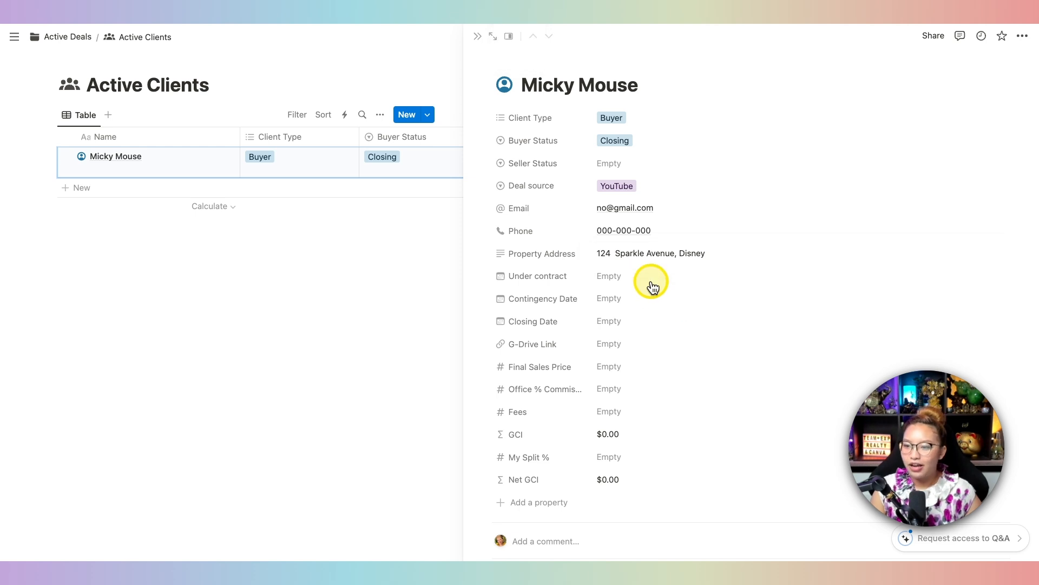
left_click(652, 280)
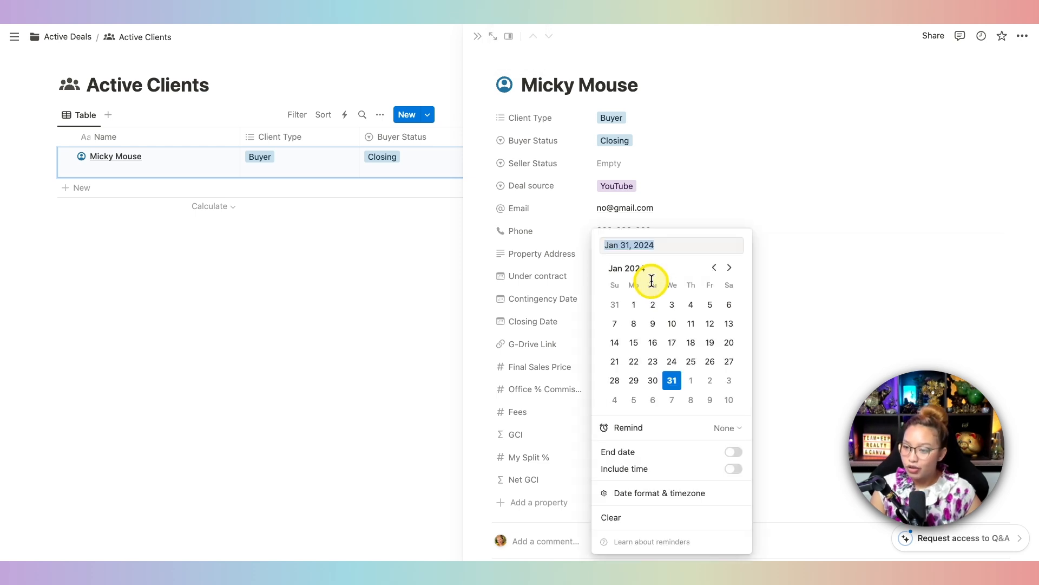
Use the calendar picker to set Under contract Jan 31, Contingency Feb 7, Closing Feb 19, 2024
left_click(732, 268)
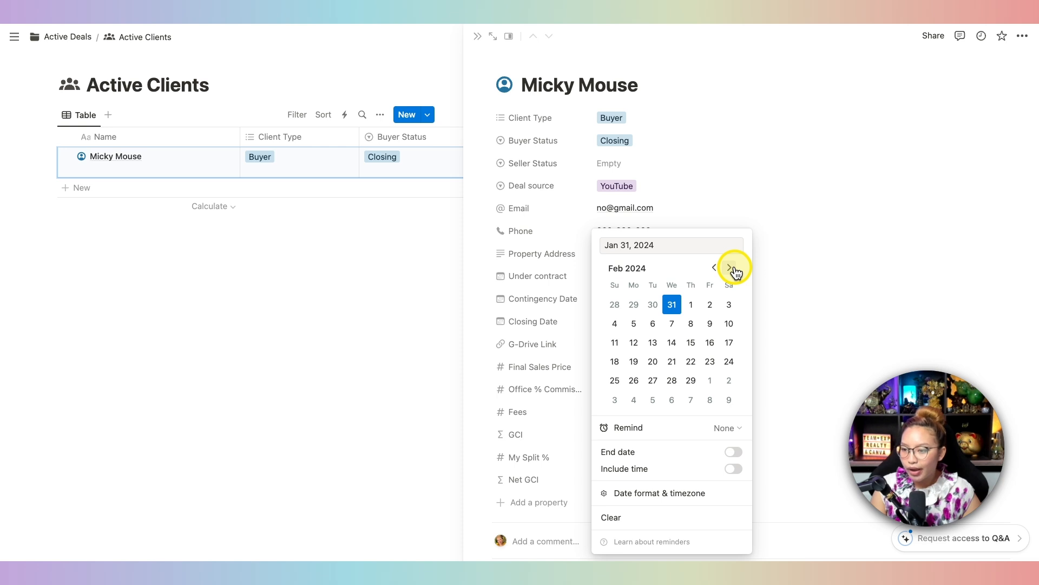
left_click(672, 301)
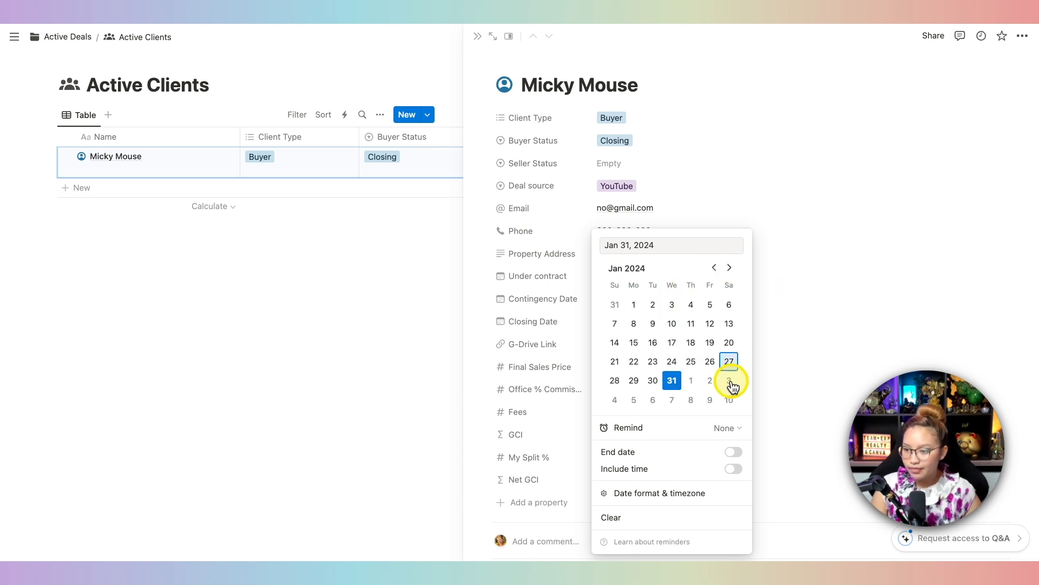
left_click(792, 311)
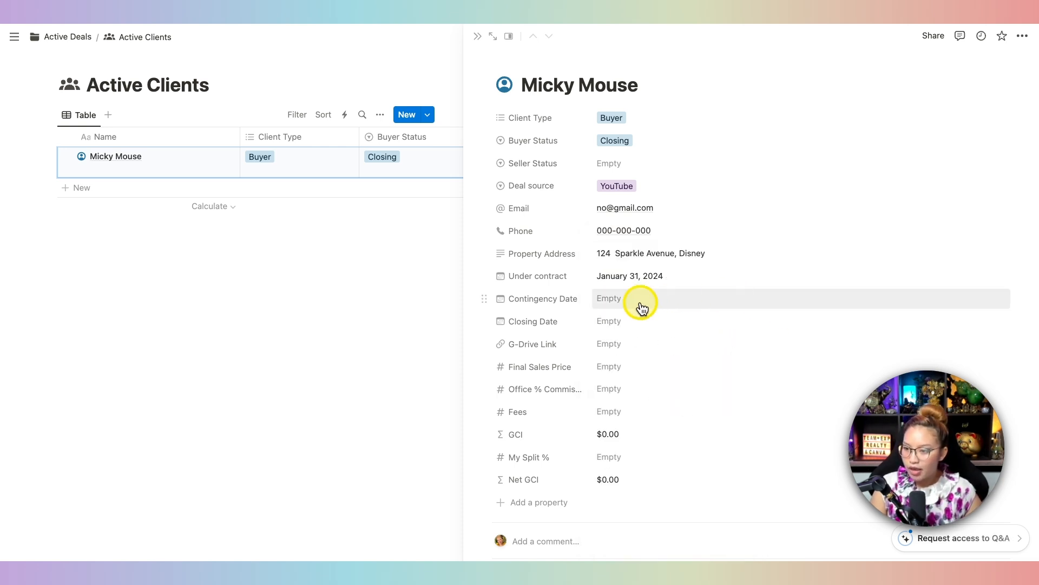
left_click(631, 304)
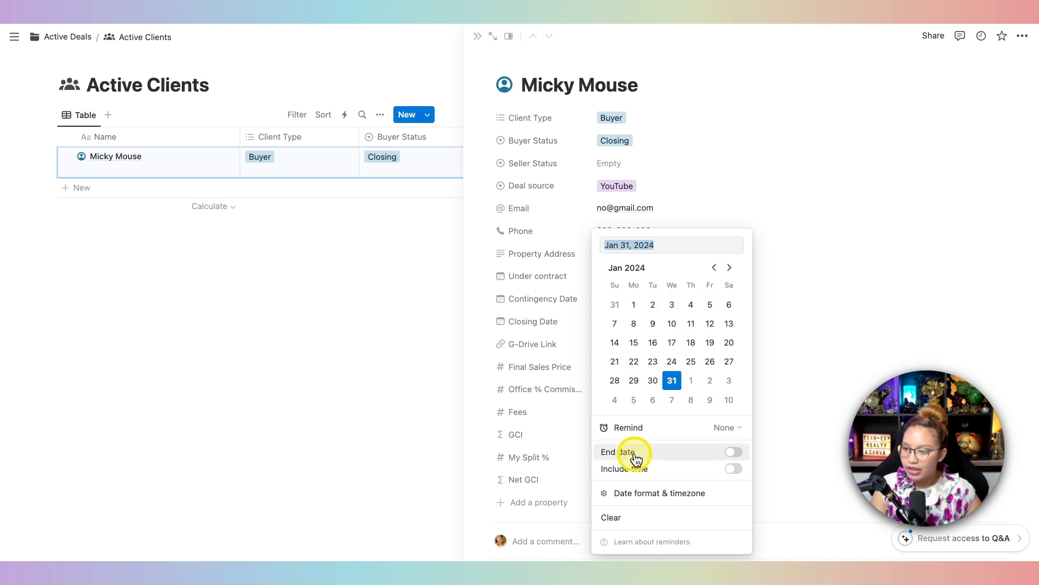
left_click(672, 401)
left_click(799, 235)
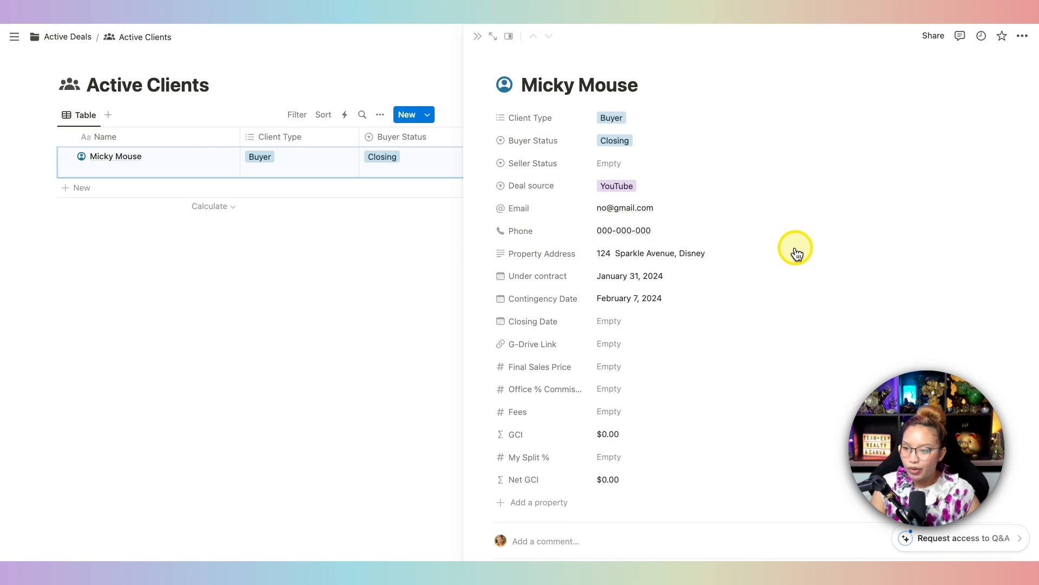
left_click(643, 321)
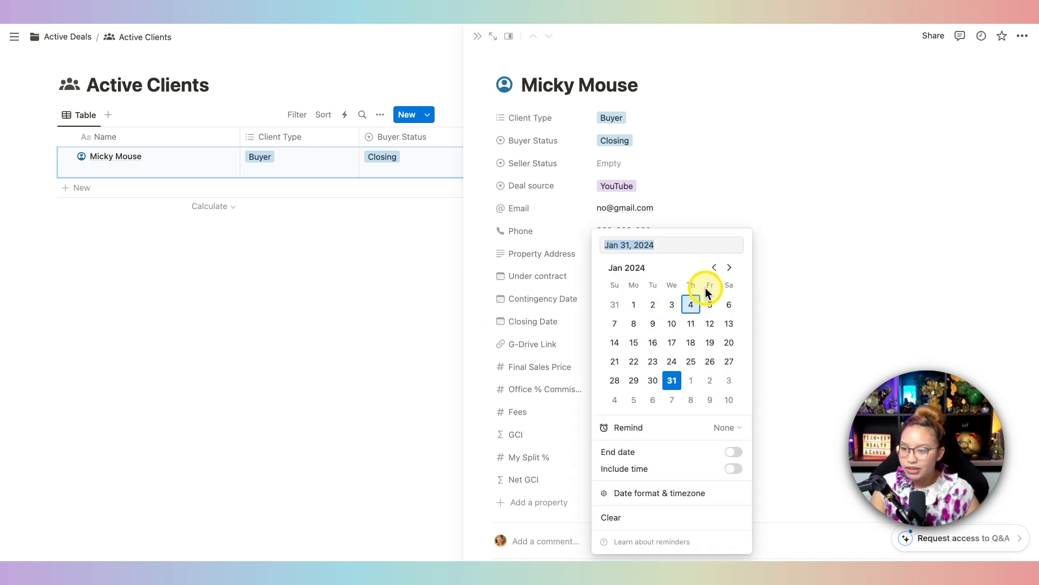
left_click(735, 266)
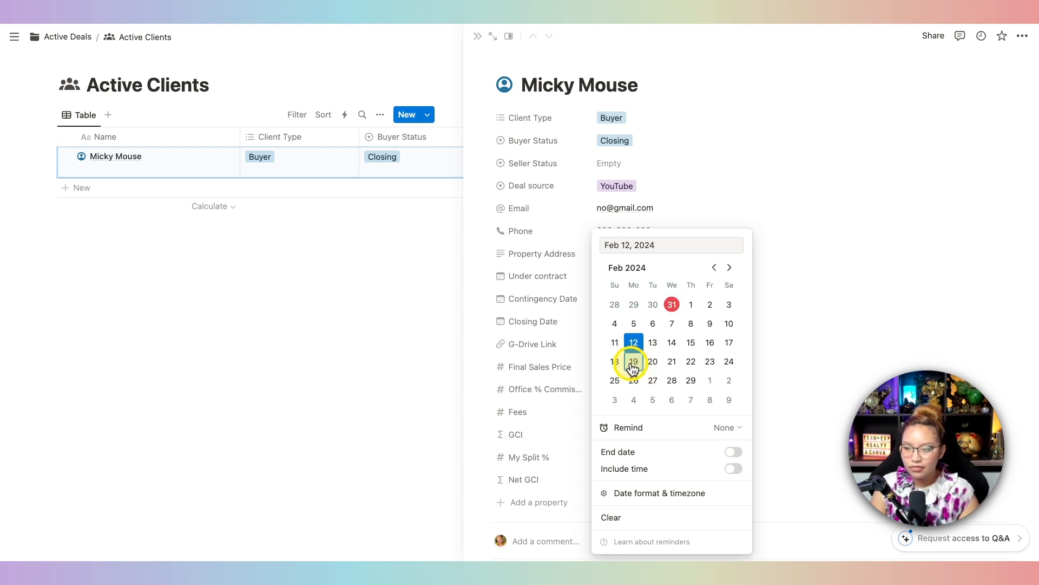
left_click(785, 306)
scroll(785, 306, "down", 3)
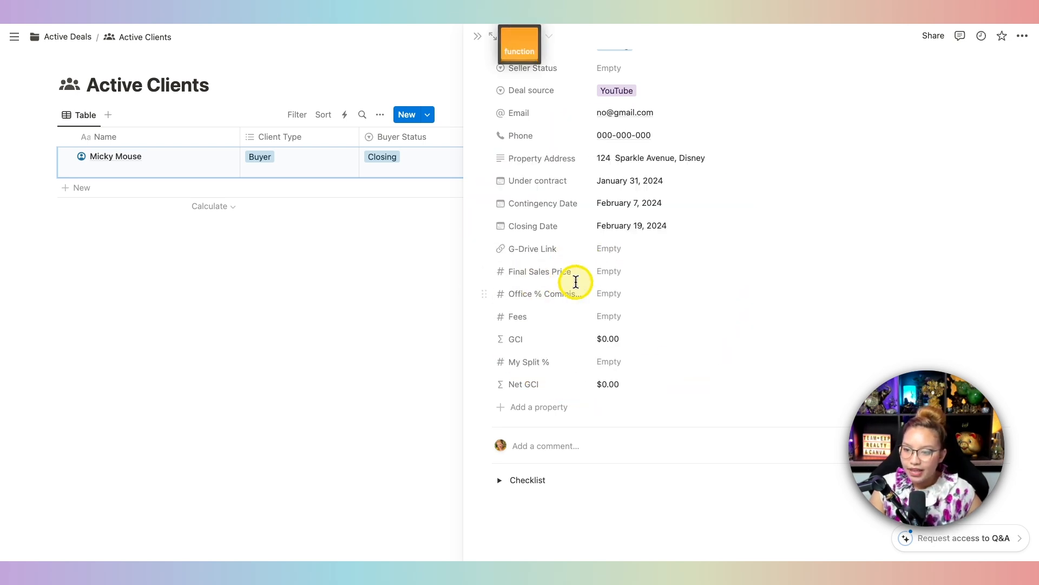
Enter a $1,700,000 final sales price and a 3% office commission
left_click(610, 273)
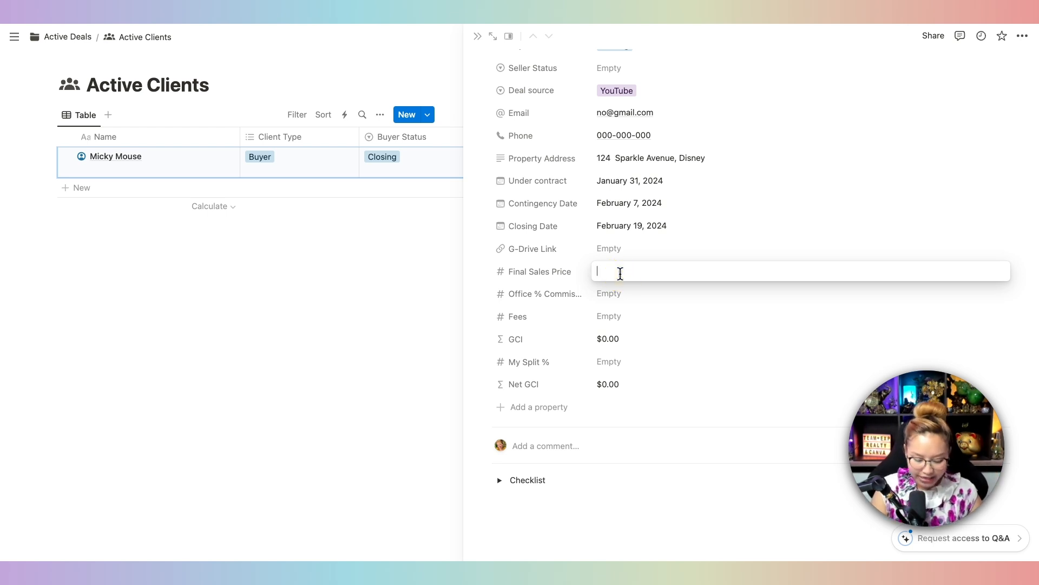
type("1700000")
key("Return")
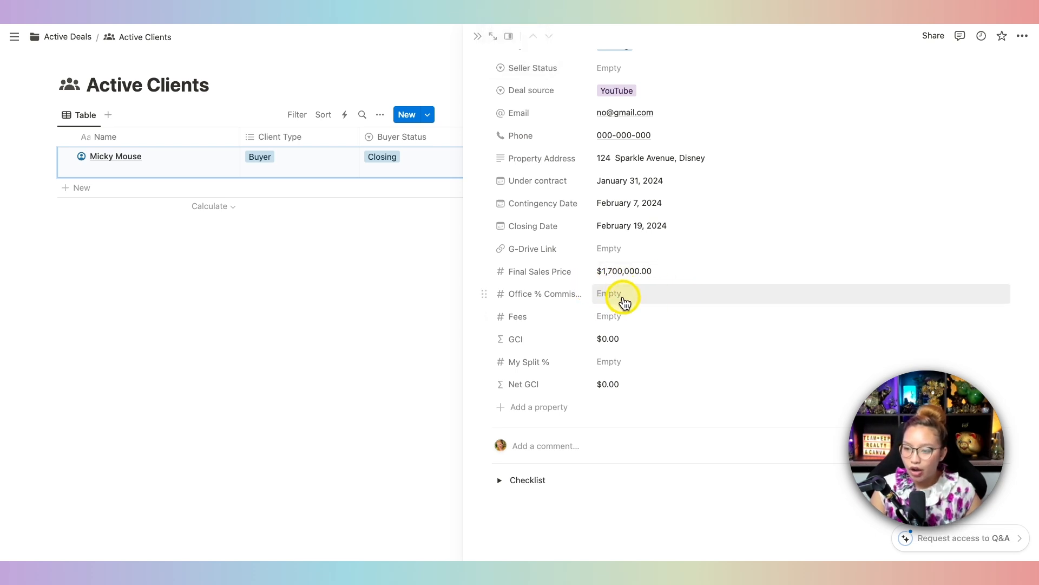
left_click(623, 298)
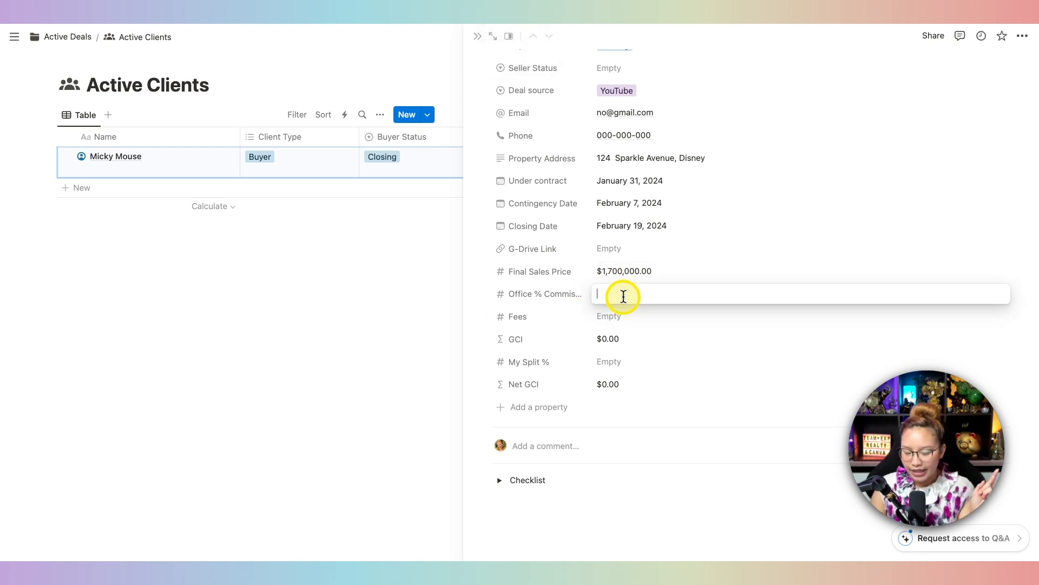
type("3")
left_click(618, 323)
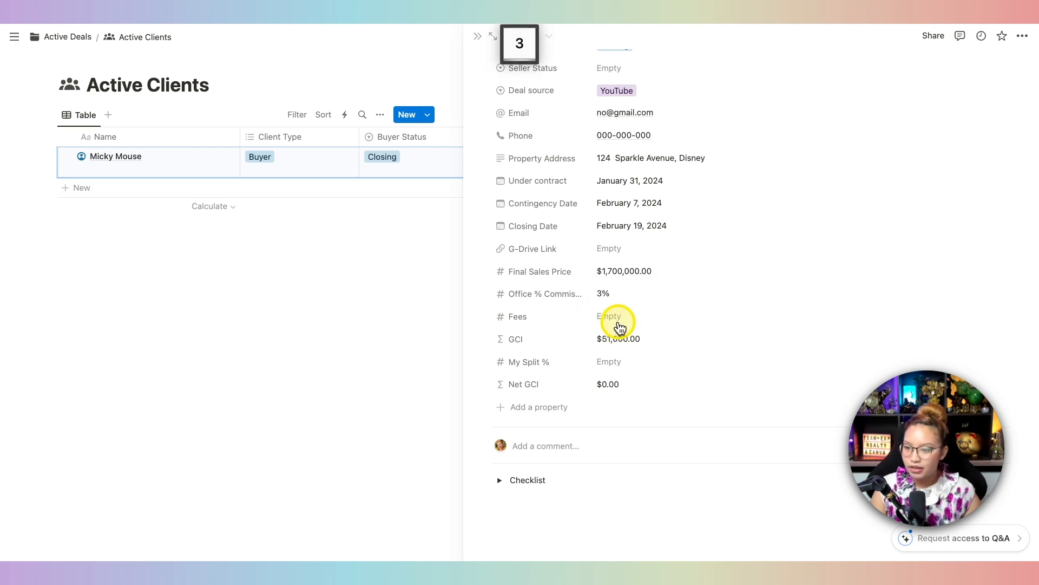
Enter $25 fees and an 80% split, giving a Net GCI of $40,775
left_click(615, 317)
type("25")
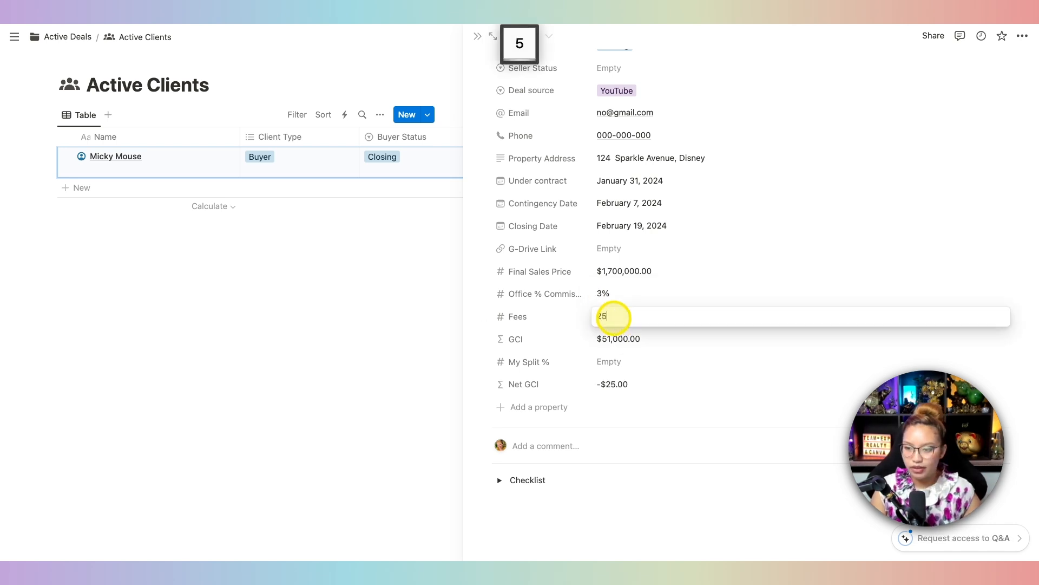
left_click(738, 303)
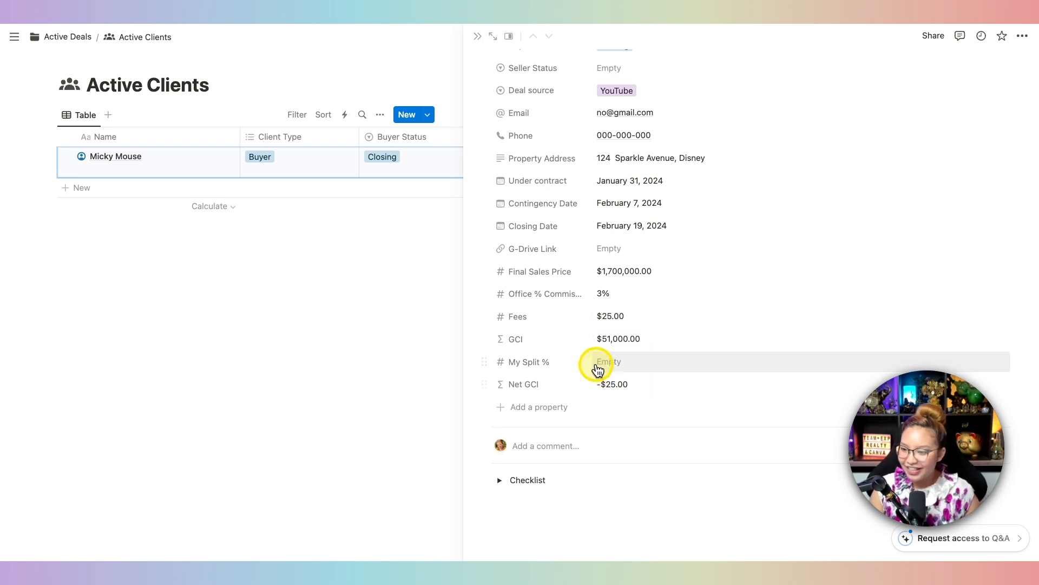
left_click(602, 362)
type("80")
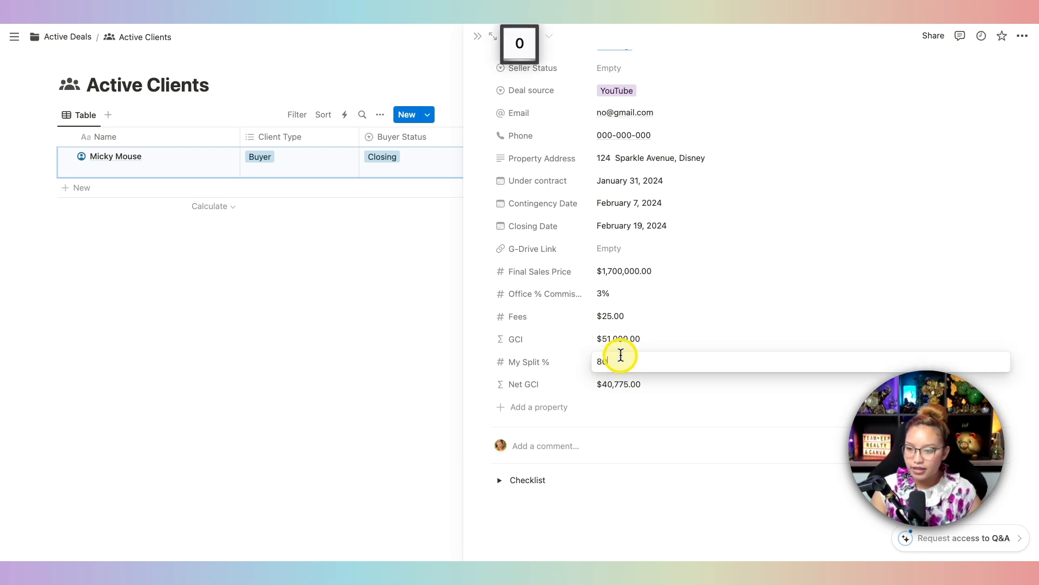
left_click(684, 399)
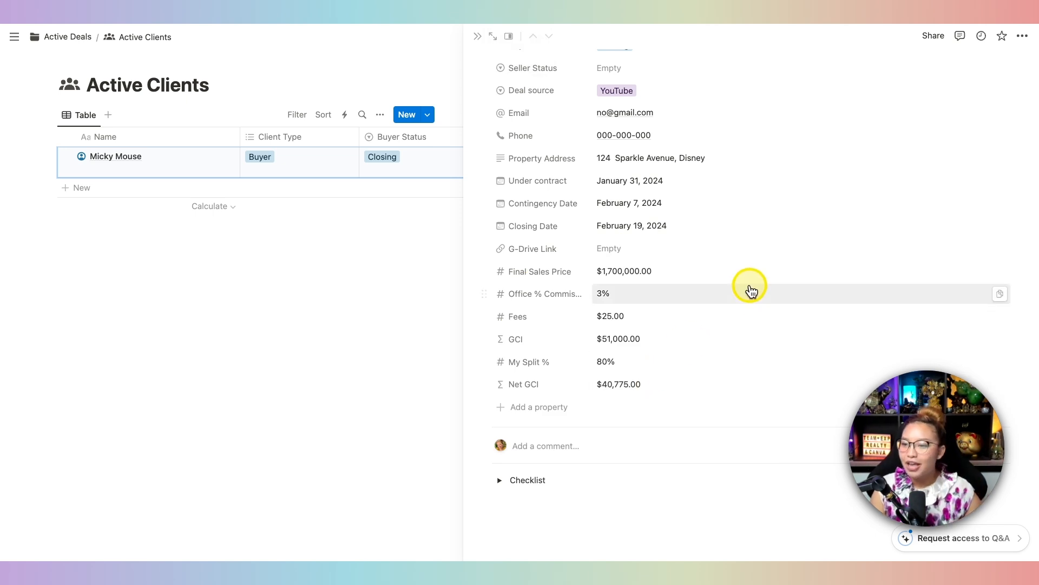
scroll(749, 290, "up", 1)
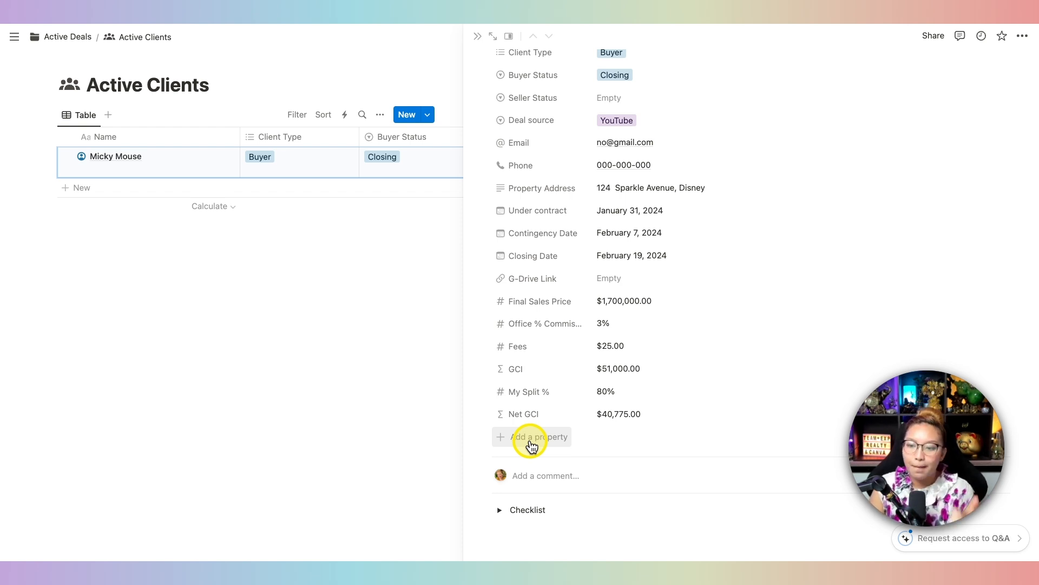
Add a Files & media property named 'thumbnail' below Net GCI
left_click(527, 439)
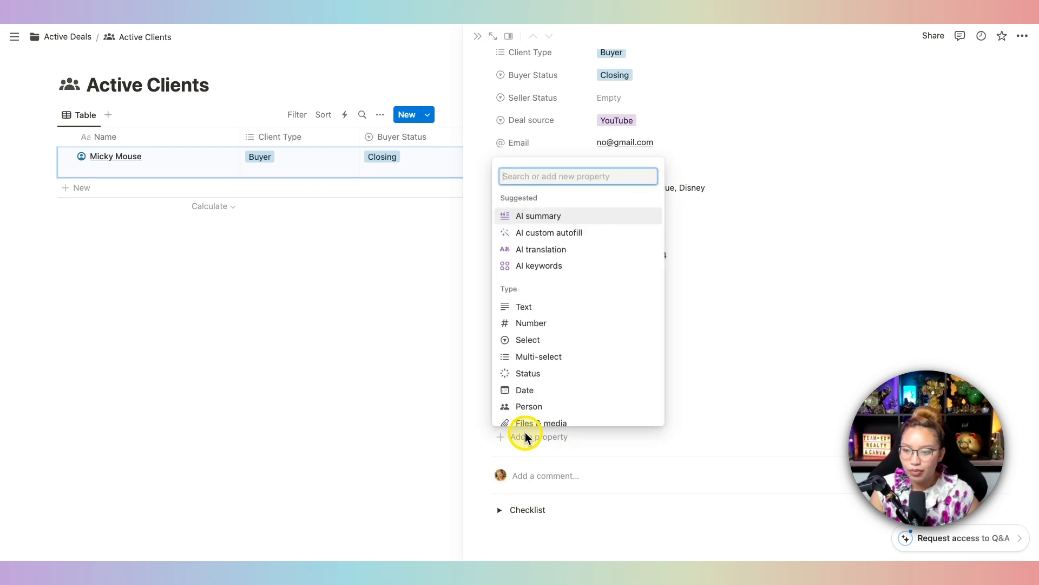
scroll(587, 377, "down", 4)
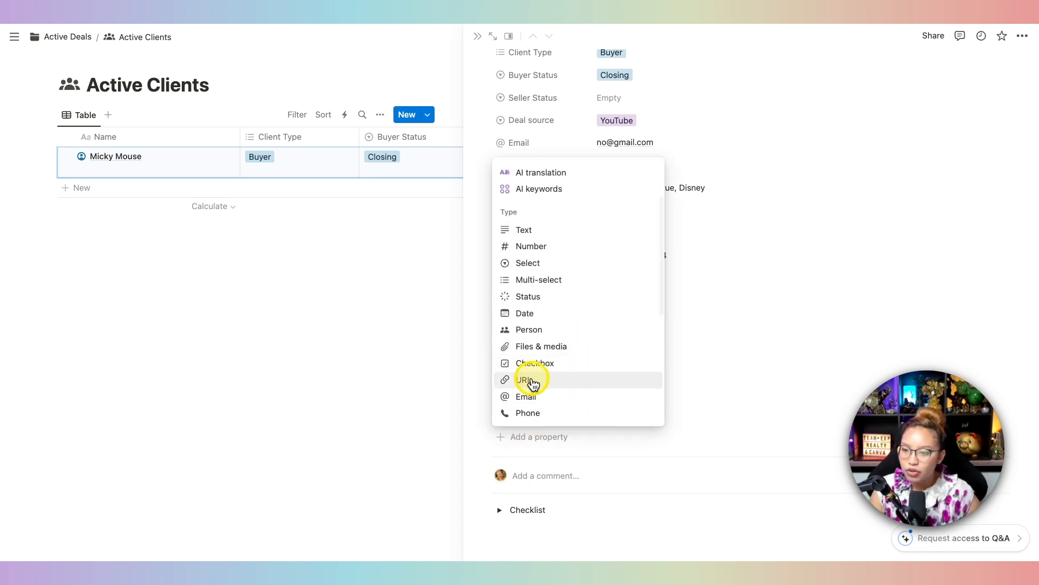
left_click(533, 346)
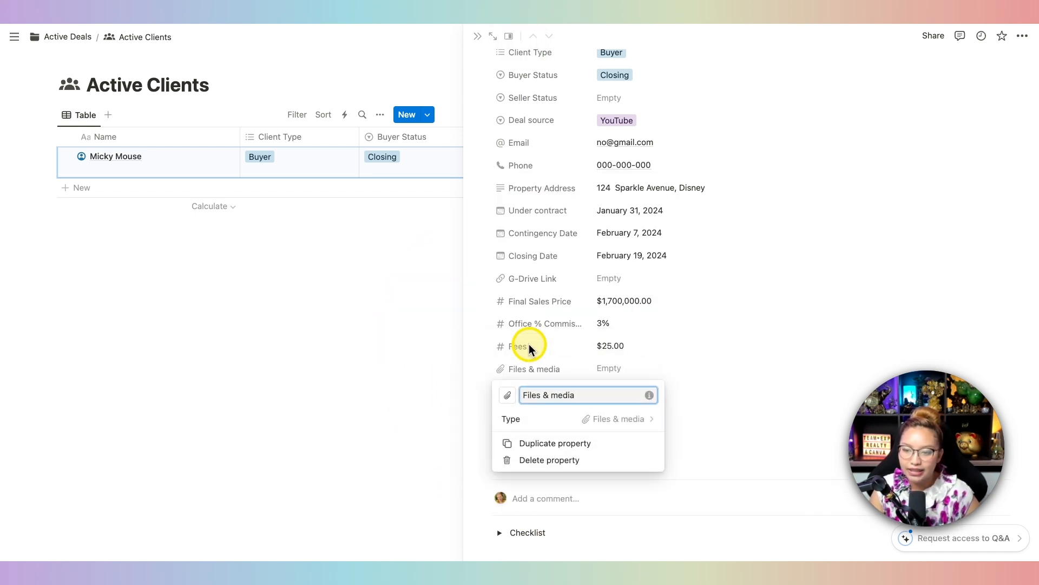
key("BackSpace")
key("BackSpace")
key("BackSpace")
key("BackSpace")
key("BackSpace")
key("BackSpace")
key("BackSpace")
key("BackSpace")
key("BackSpace")
key("BackSpace")
key("BackSpace")
key("BackSpace")
key("BackSpace")
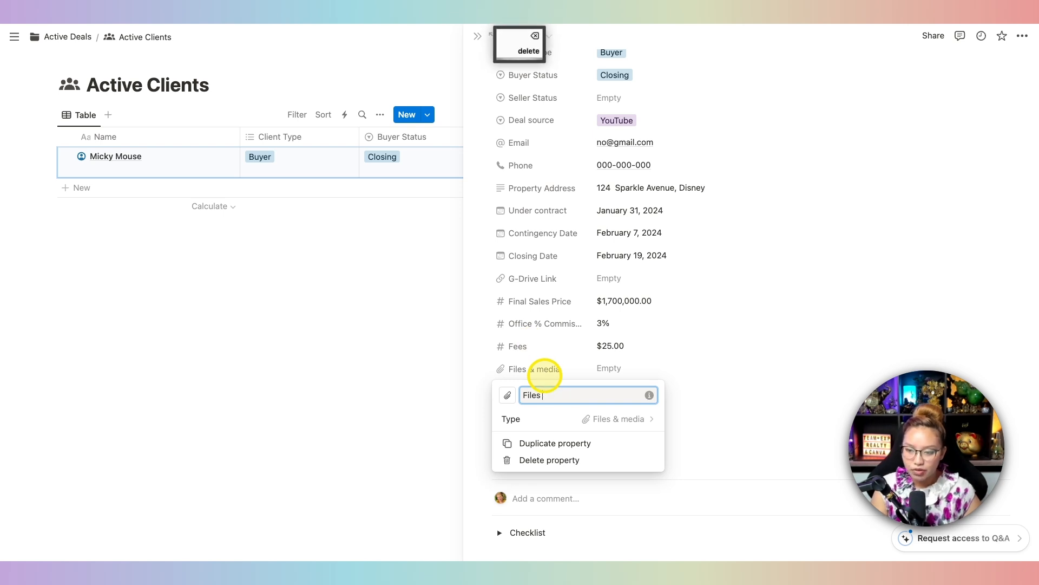
type("thumb")
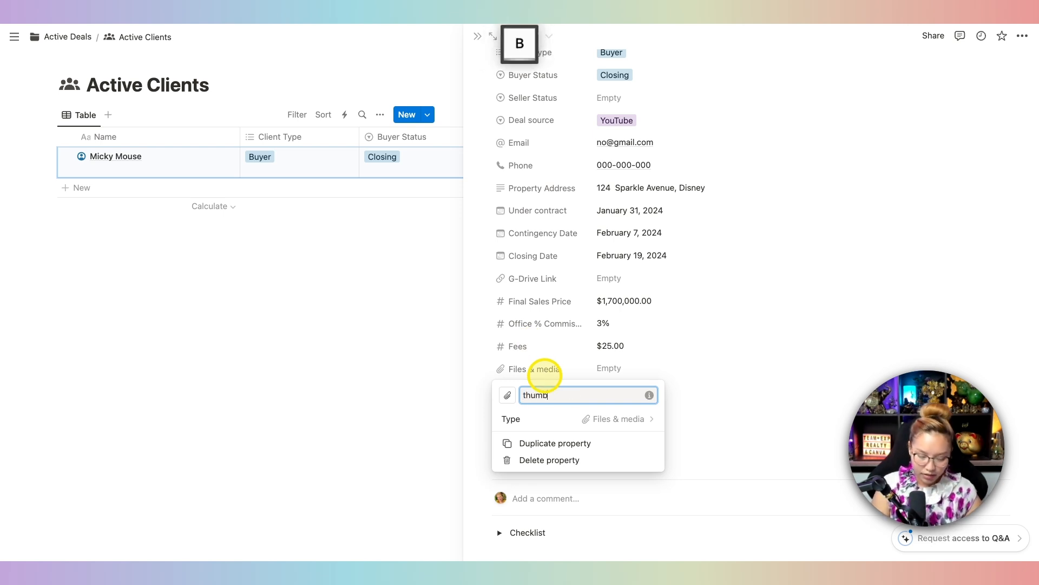
type("nail")
key("Return")
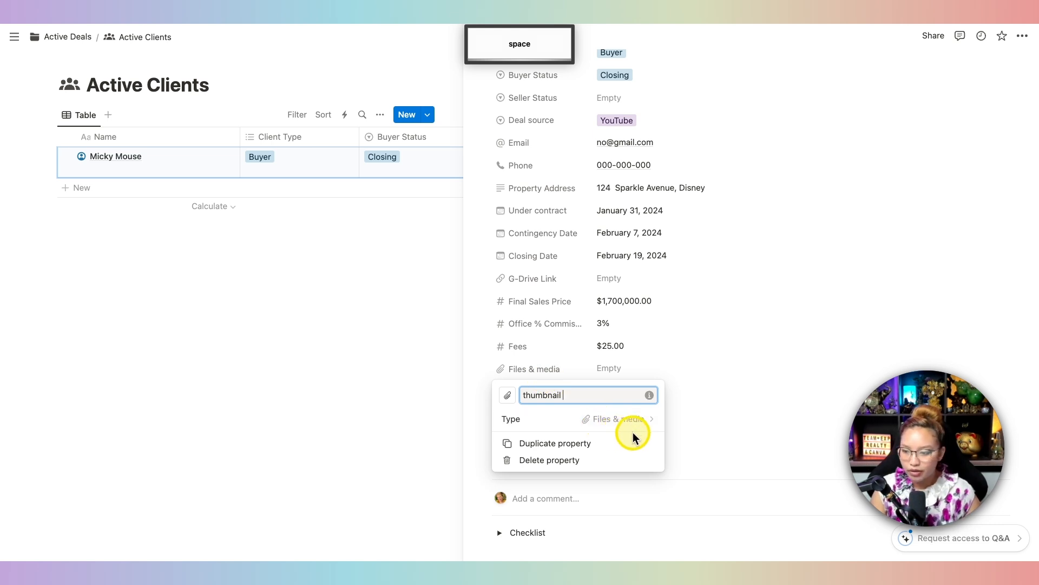
left_click(731, 433)
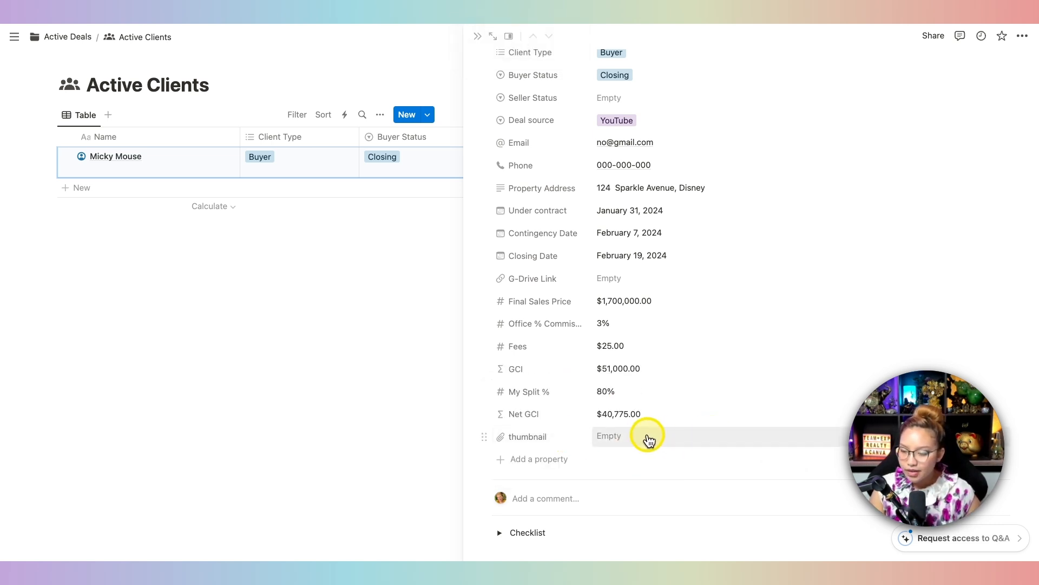
left_click(648, 437)
Upload 1.png from the Property Photos folder as the thumbnail image
left_click(647, 437)
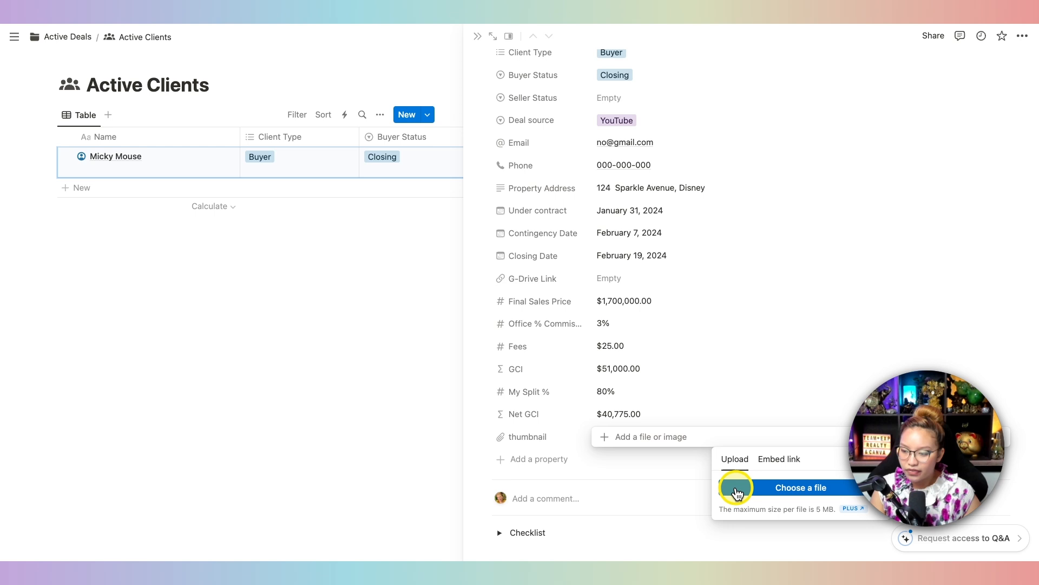
key("fn")
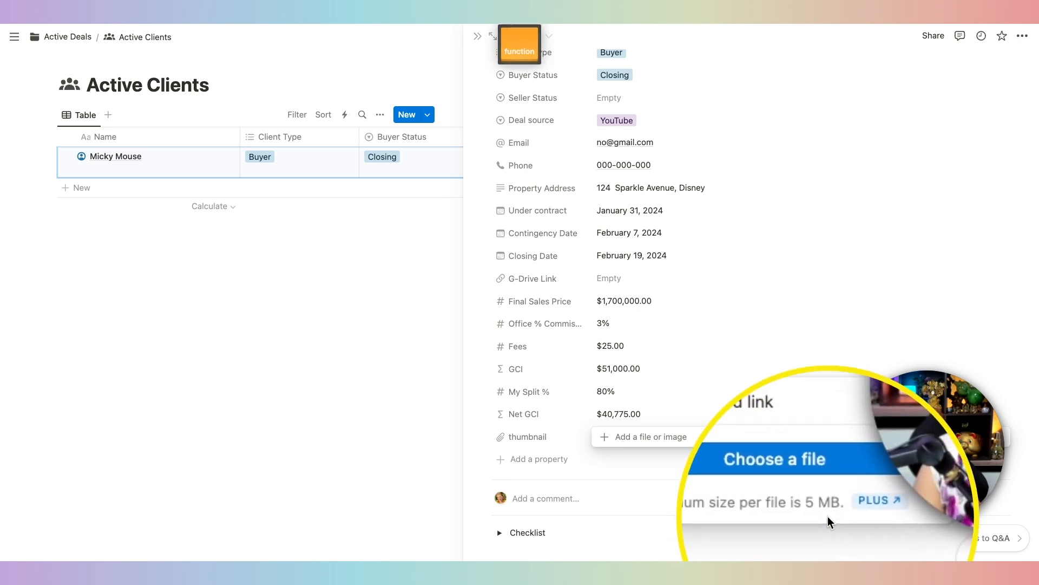
left_click(800, 490)
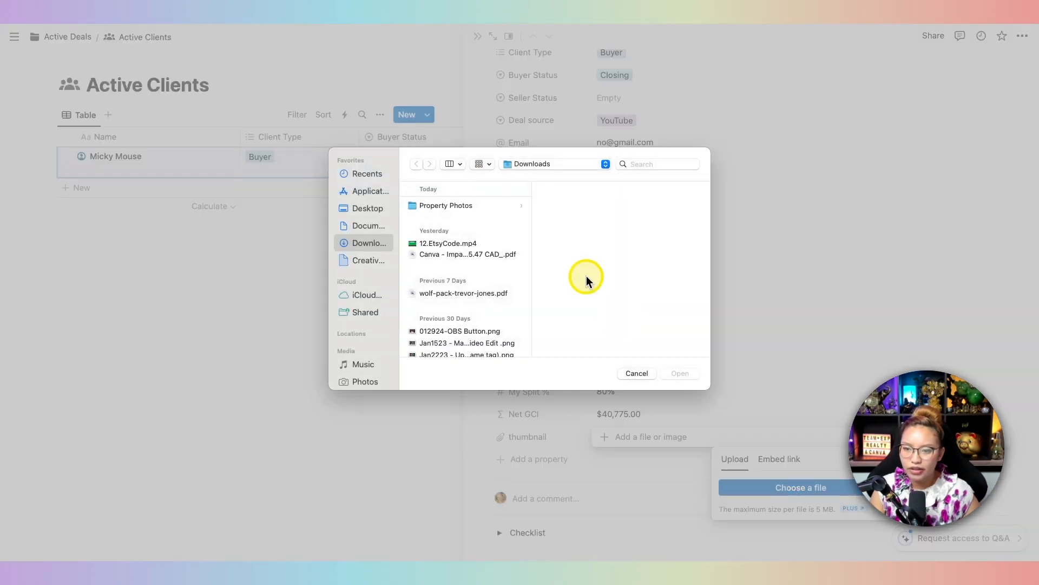
left_click(475, 206)
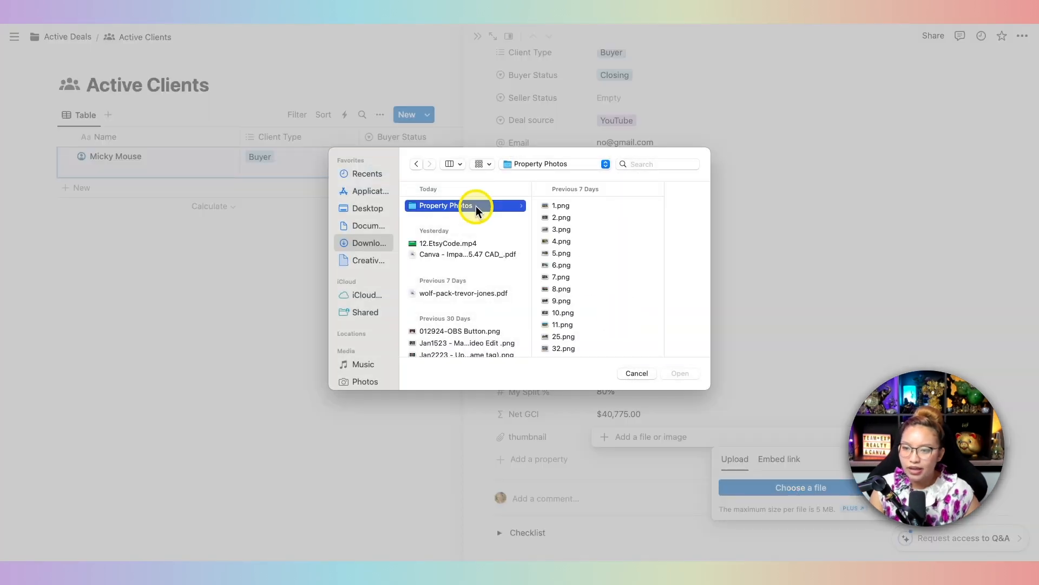
left_click(552, 214)
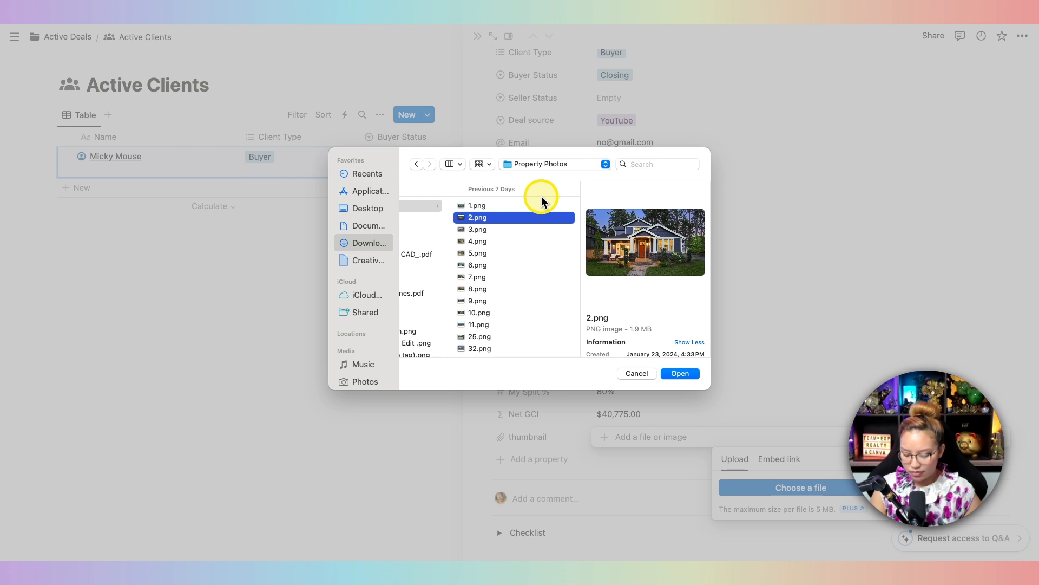
key("Up")
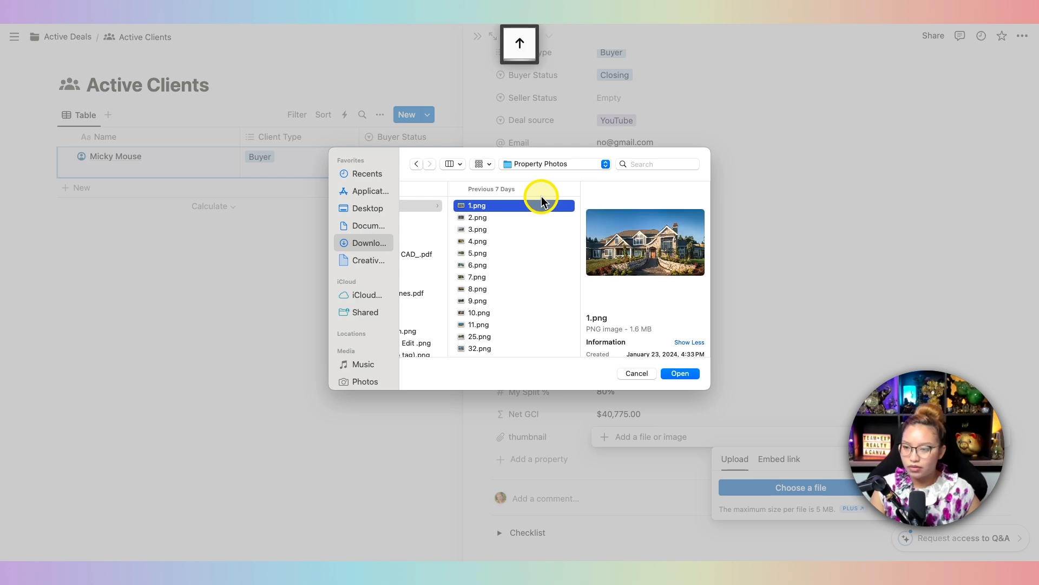
left_click(678, 373)
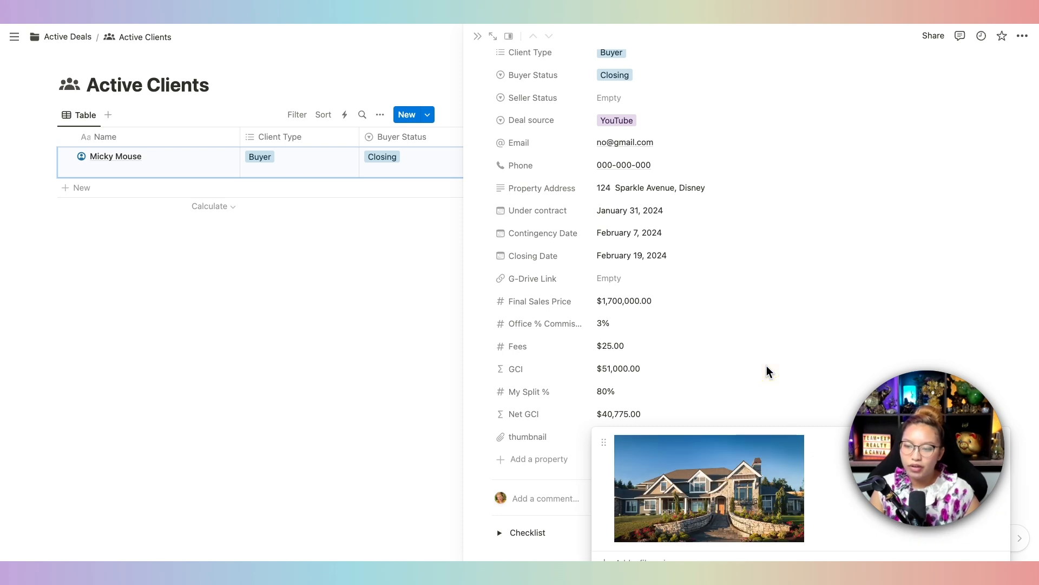
left_click(720, 401)
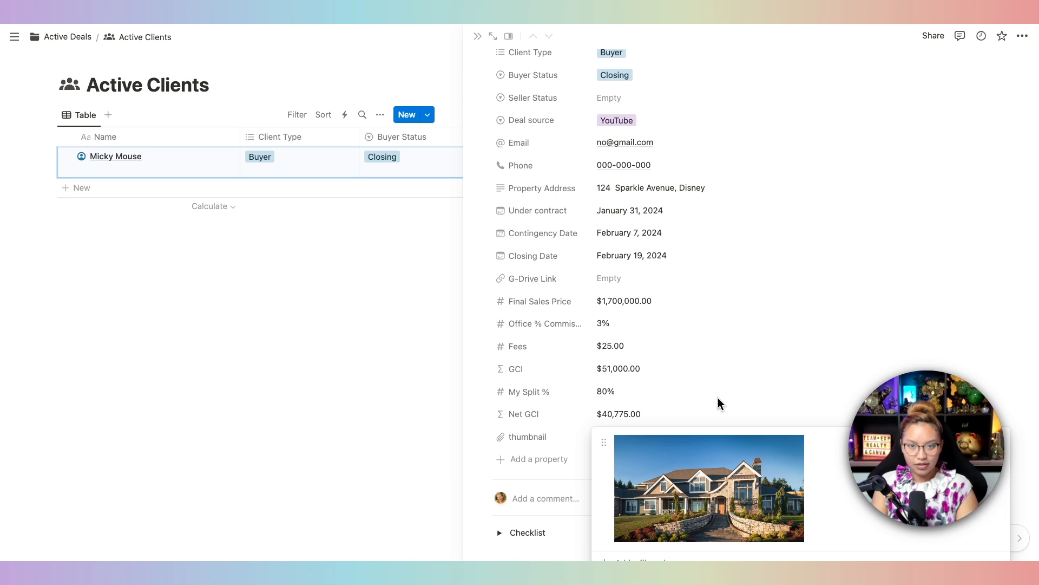
left_click(719, 403)
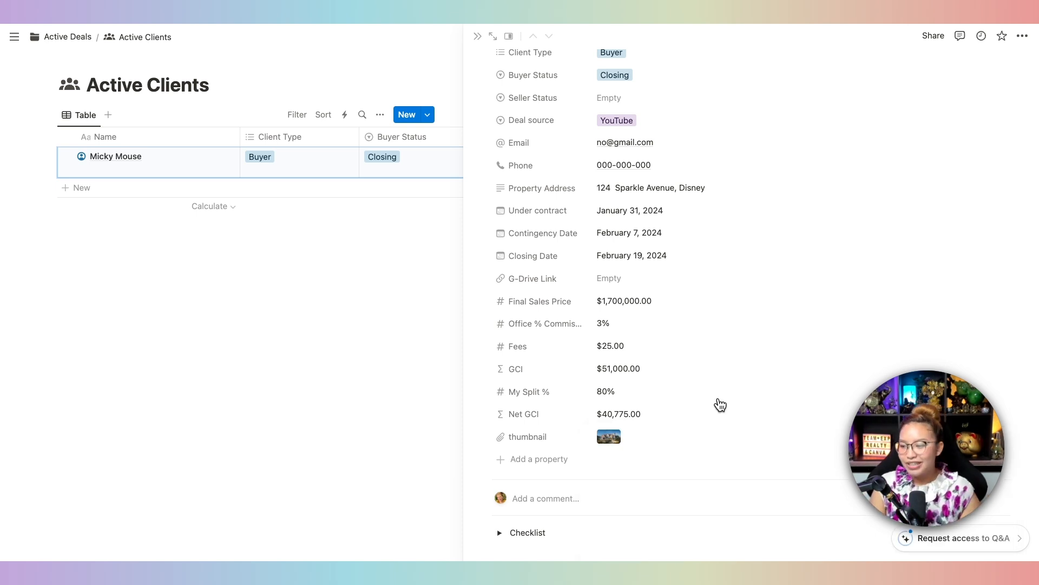
scroll(647, 533, "down", 3)
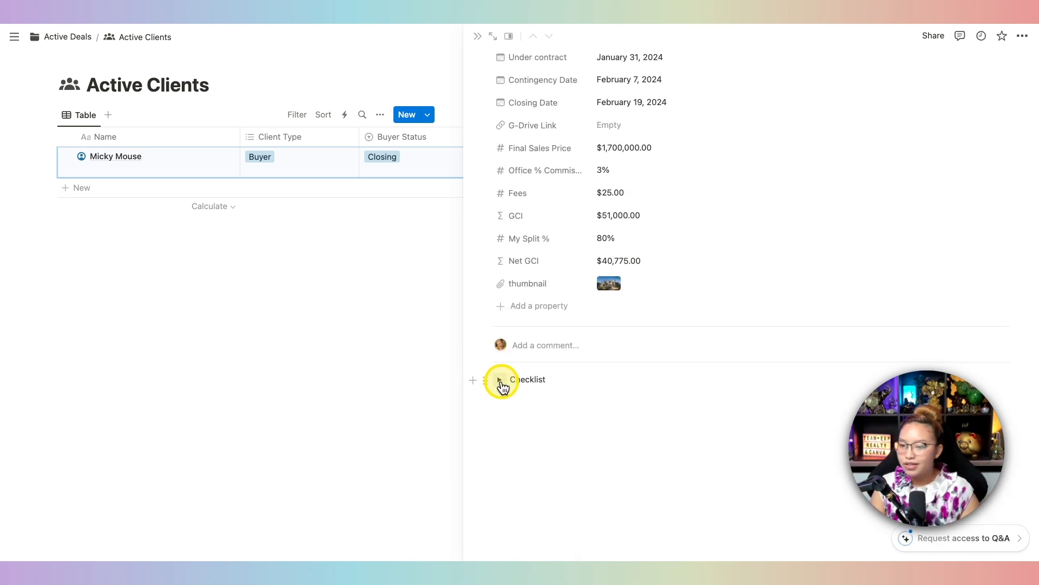
Expand the Checklist toggle, then close the side peek back to the Active Clients table
left_click(501, 383)
scroll(668, 144, "up", 5)
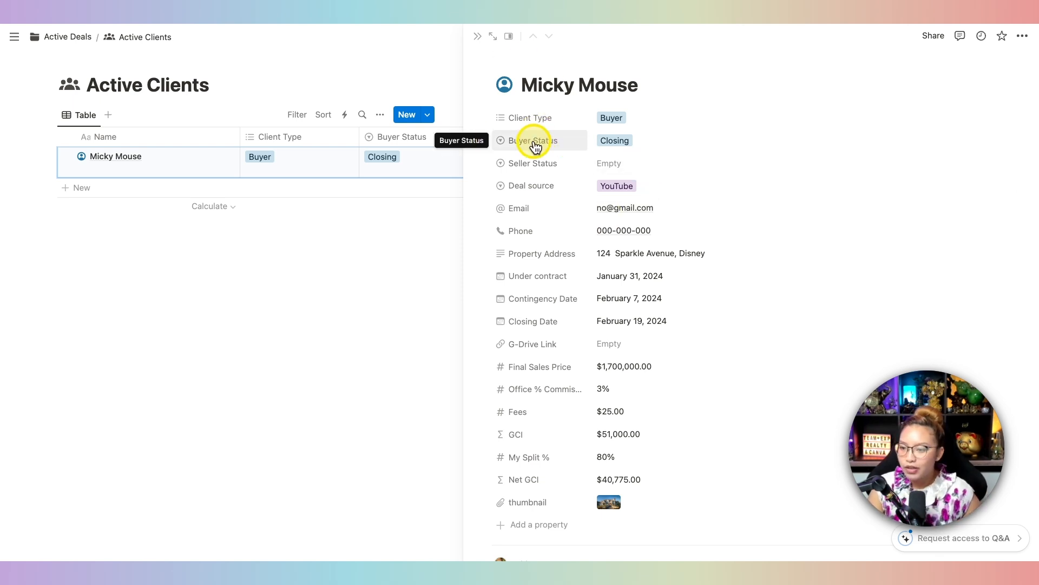
left_click(478, 38)
Add a second Active Clients row with the new client's name and open its page
left_click(80, 188)
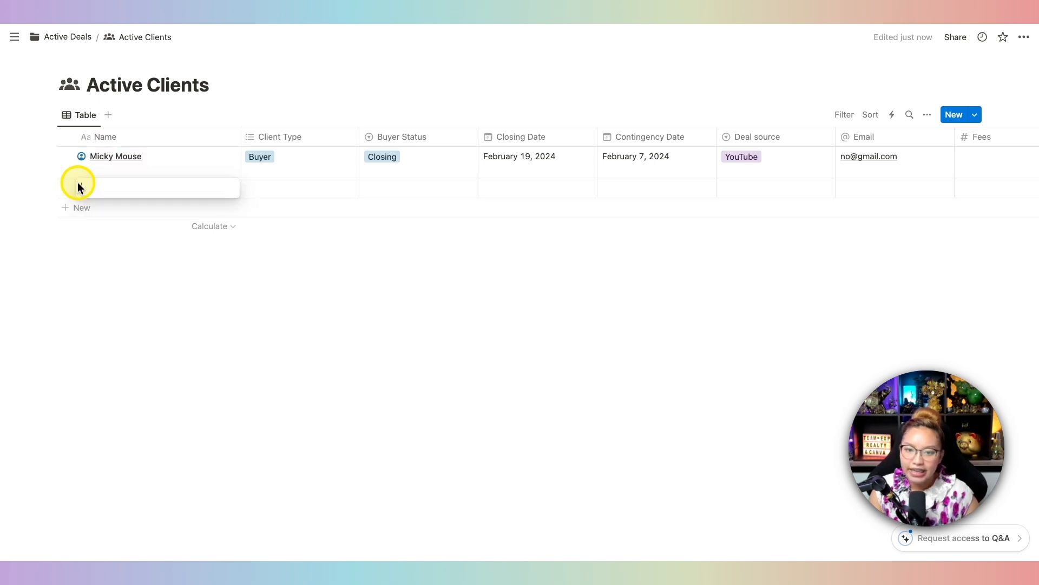
type("Minni Moiu")
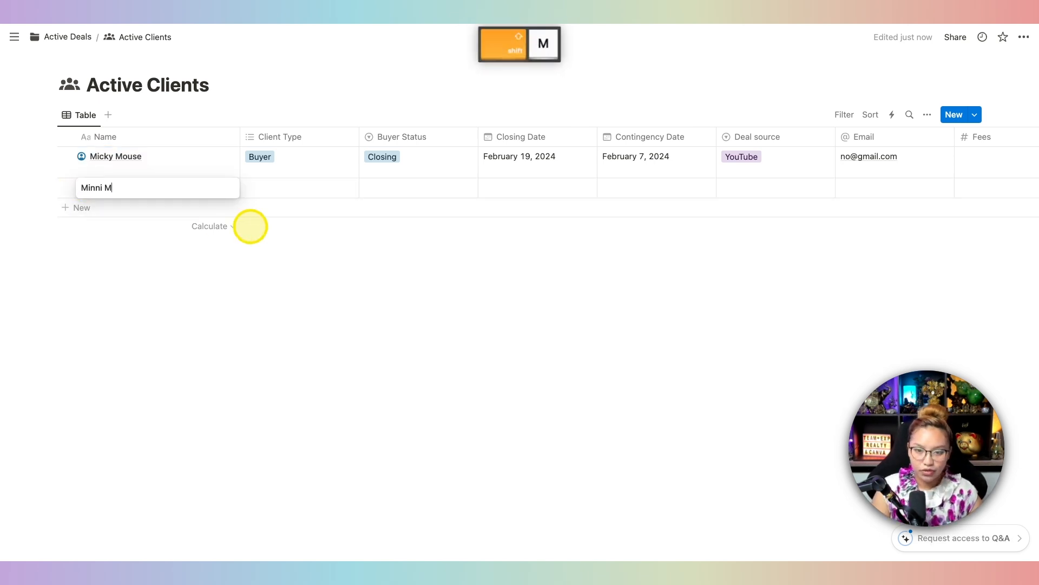
key("BackSpace")
key("BackSpace")
type("use")
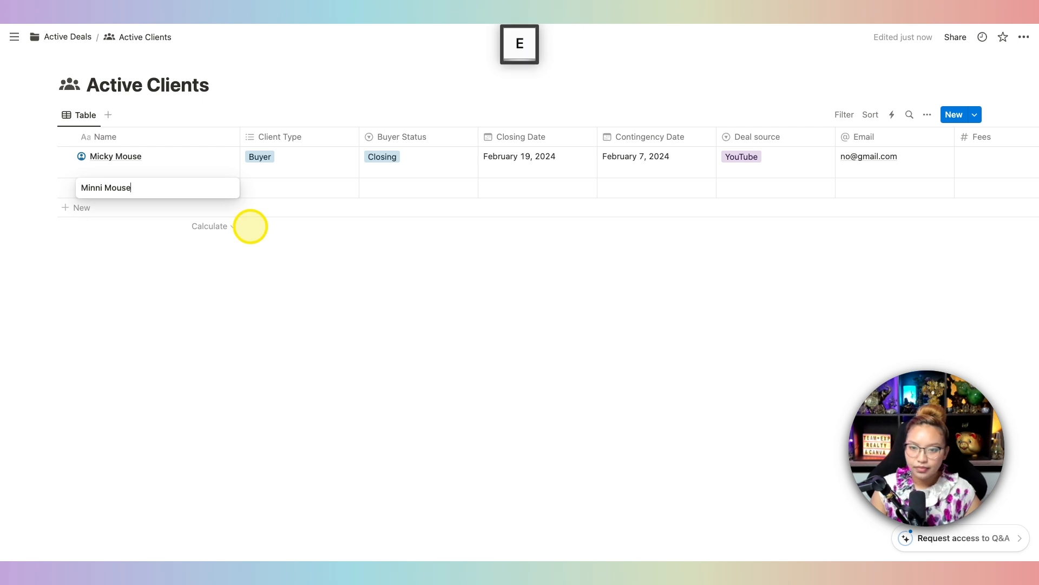
left_click(316, 262)
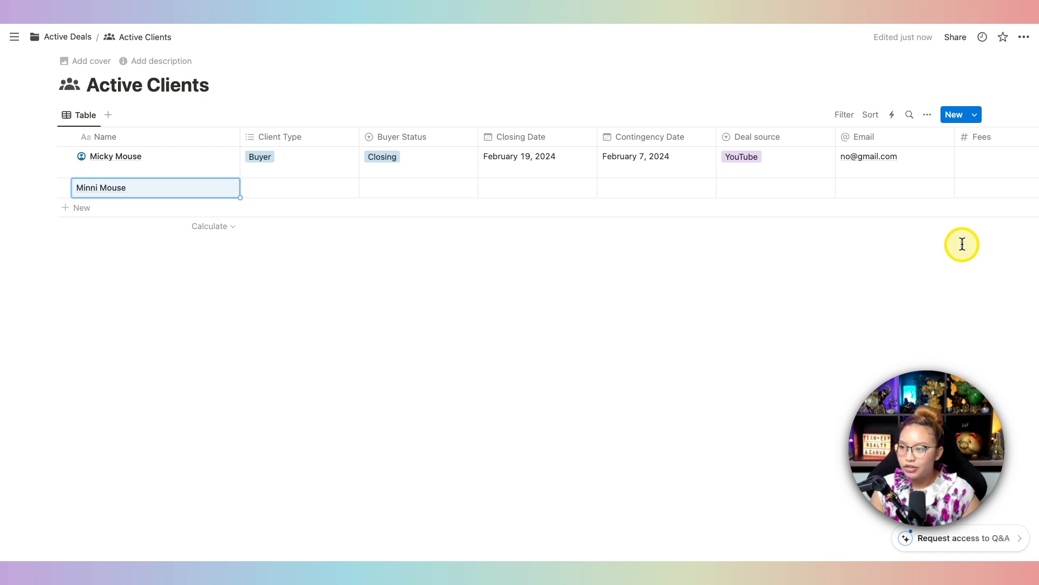
left_click(976, 118)
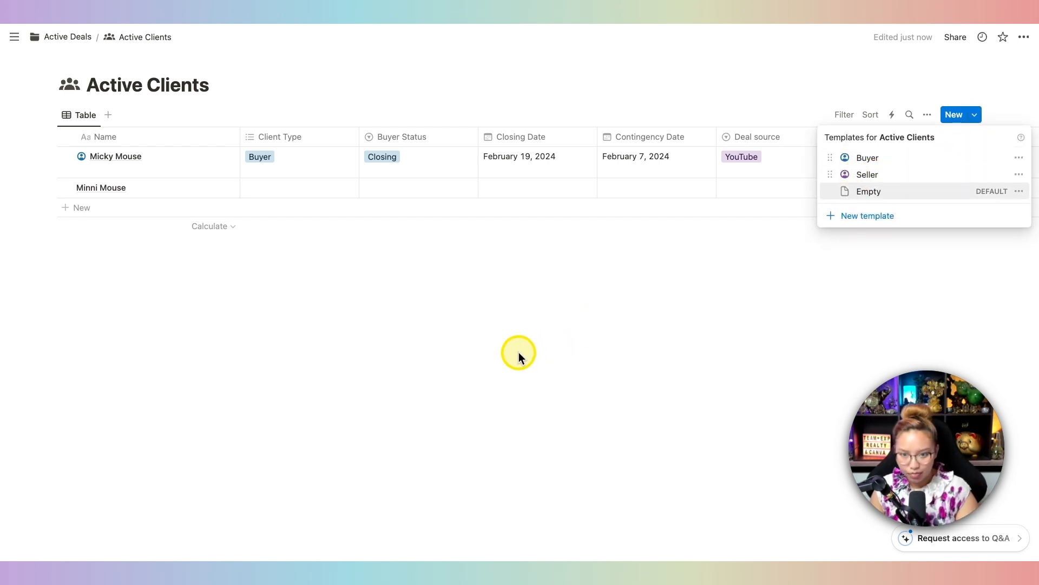
left_click(295, 297)
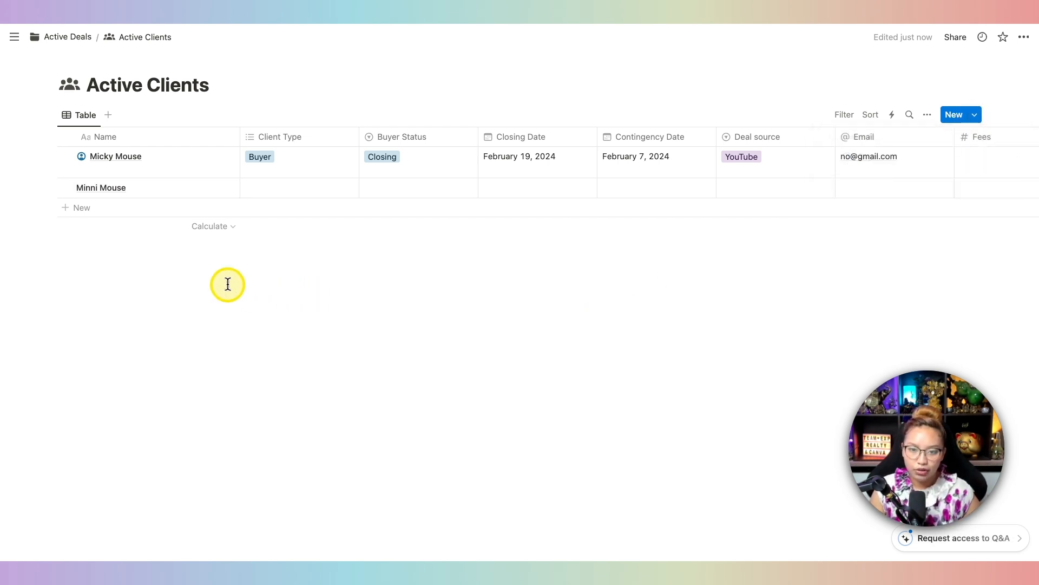
left_click(216, 187)
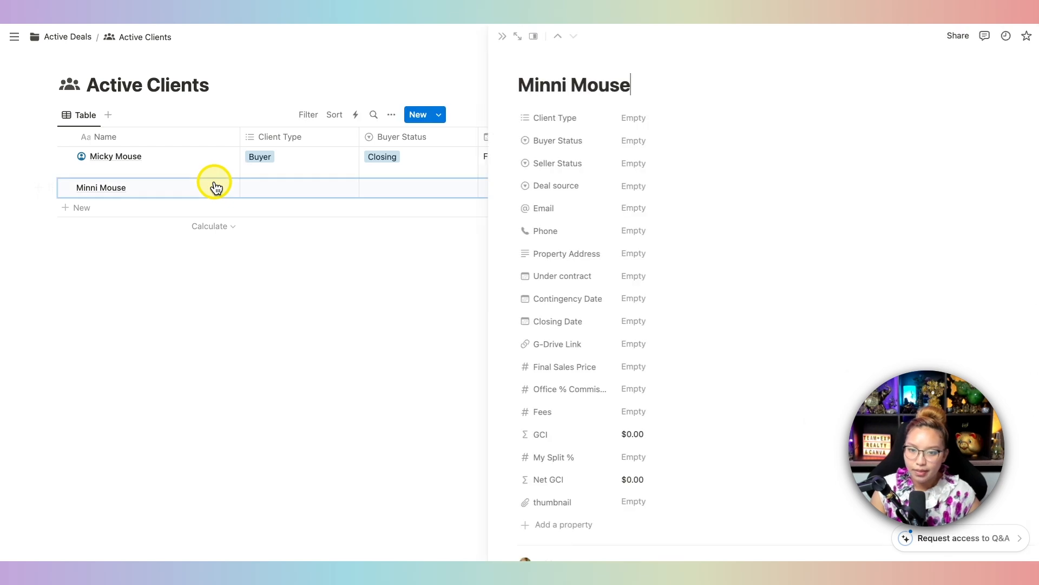
Set Client Type to Seller, Seller Status to Closed & Complete, and Deal source to Instagram
left_click(623, 120)
left_click(637, 175)
left_click(522, 165)
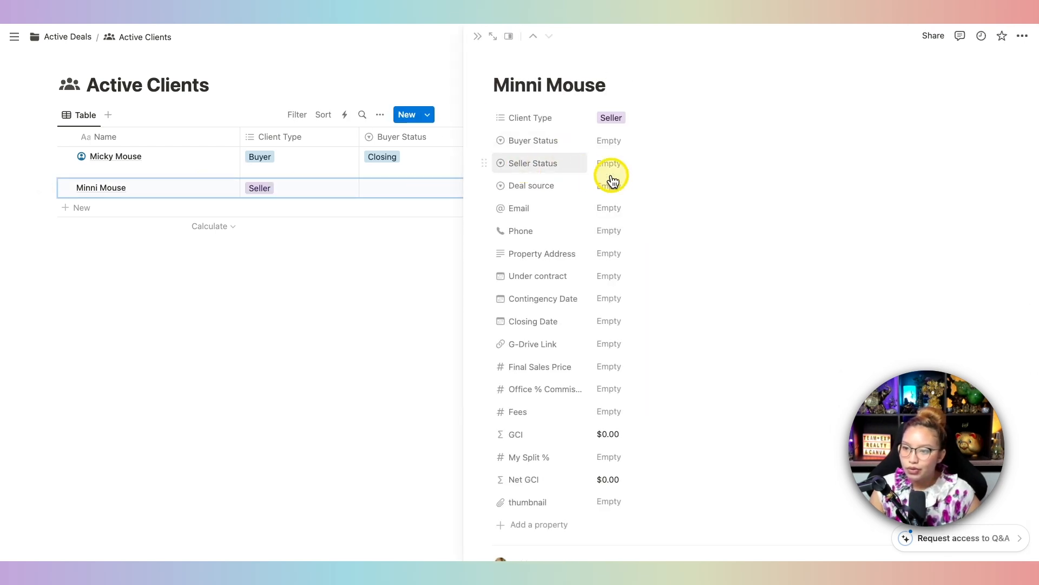
left_click(641, 166)
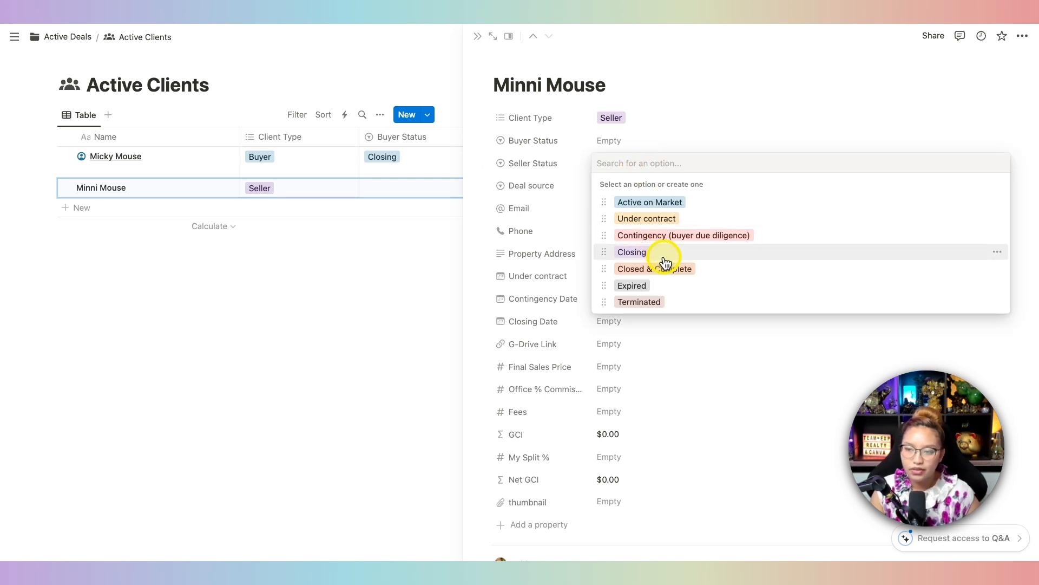
left_click(699, 271)
left_click(627, 186)
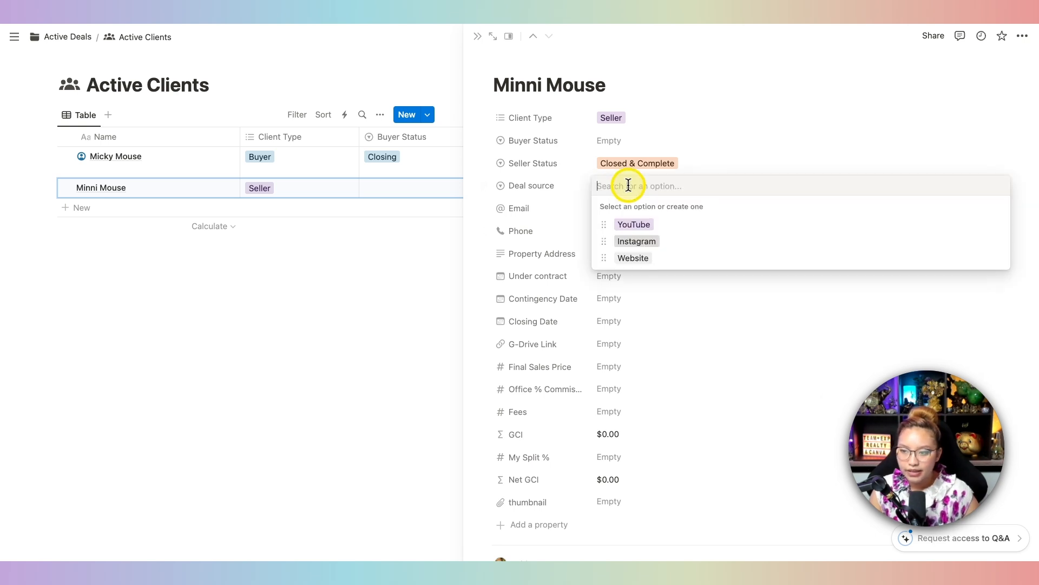
left_click(642, 250)
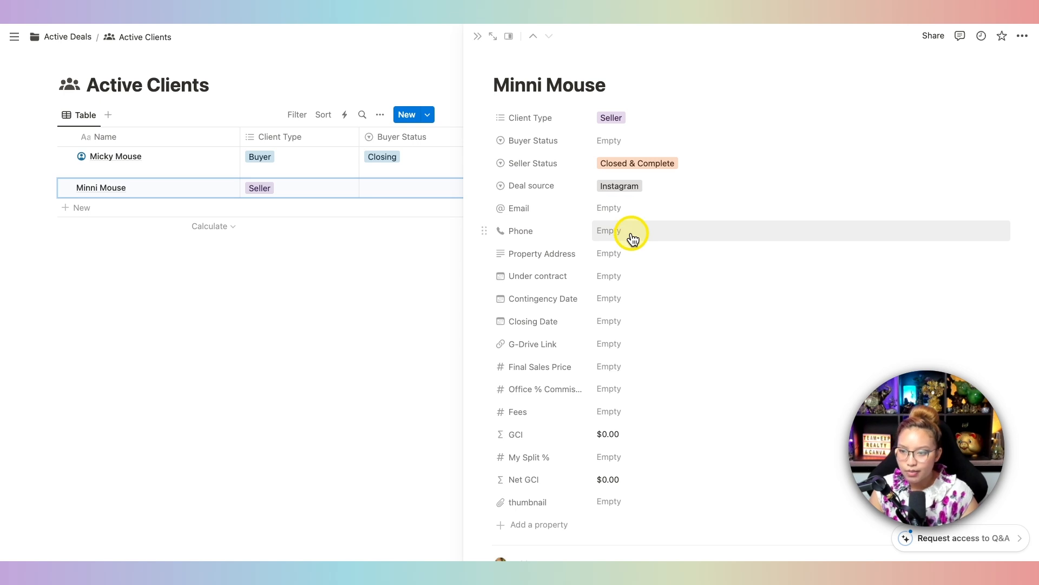
Fill in the client's property address
scroll(631, 237, "down", 1)
left_click(613, 212)
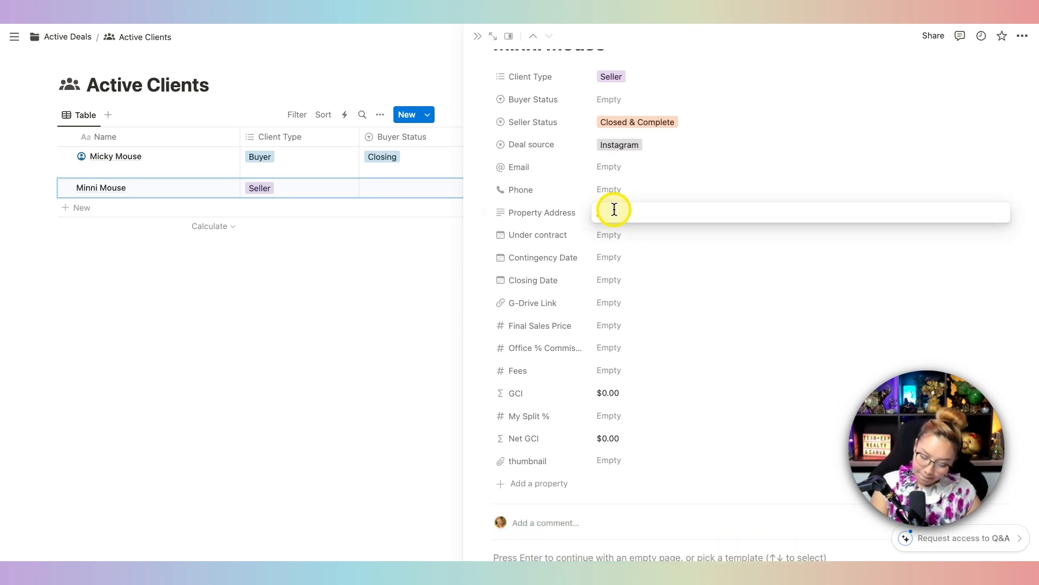
type("245 ")
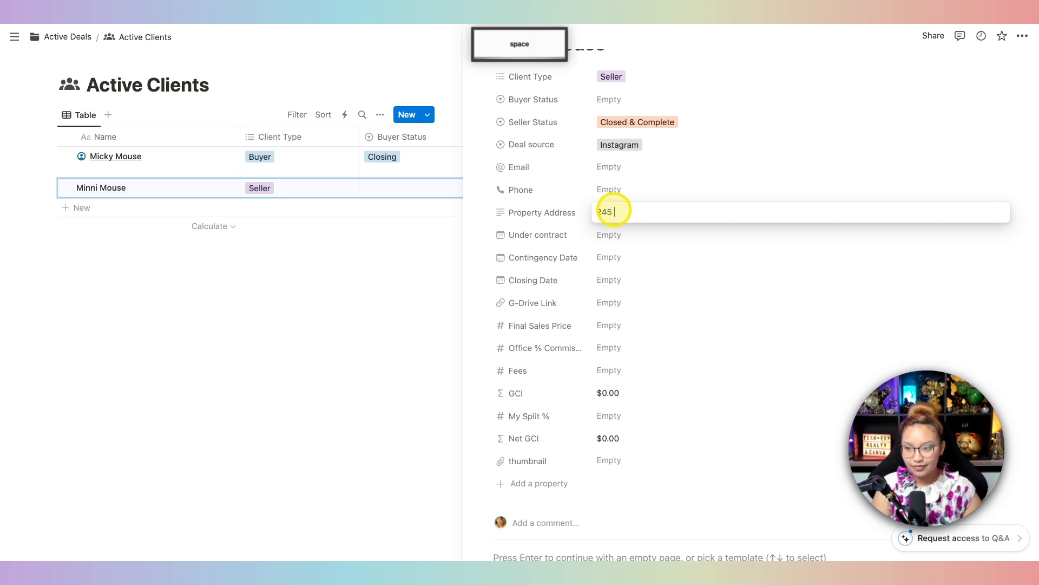
type("Sparkle Avenue, Disney")
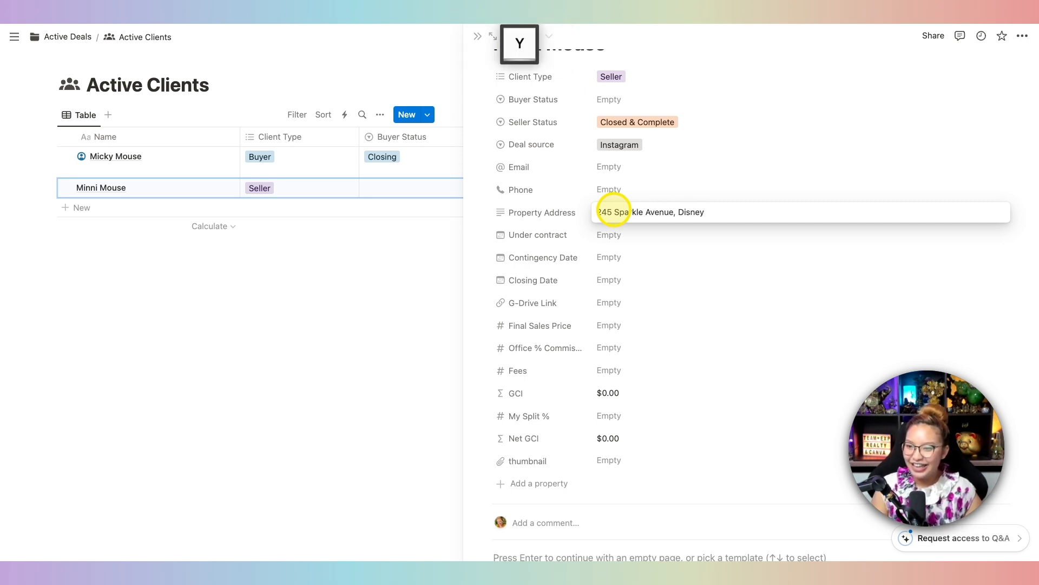
left_click(616, 239)
left_click(620, 240)
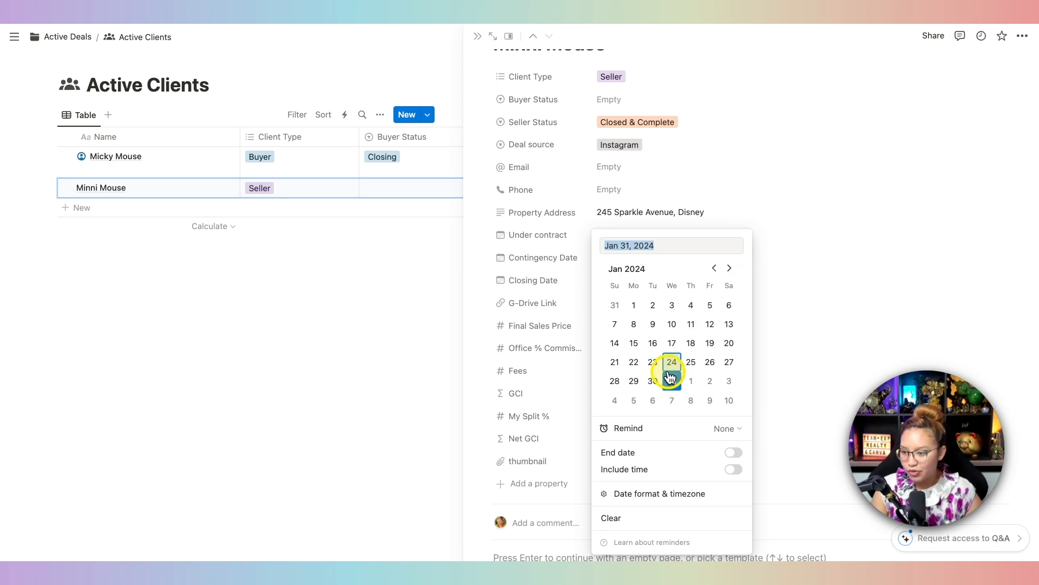
Pick Jan 31 under contract, Feb 2 contingency and Mar 4, 2024 closing dates
left_click(778, 285)
left_click(677, 241)
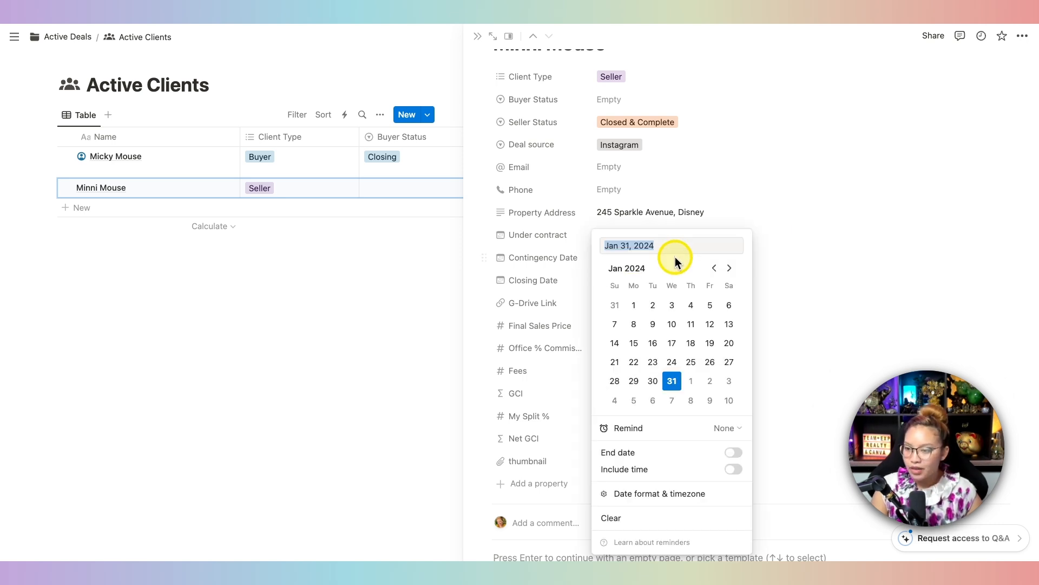
left_click(709, 381)
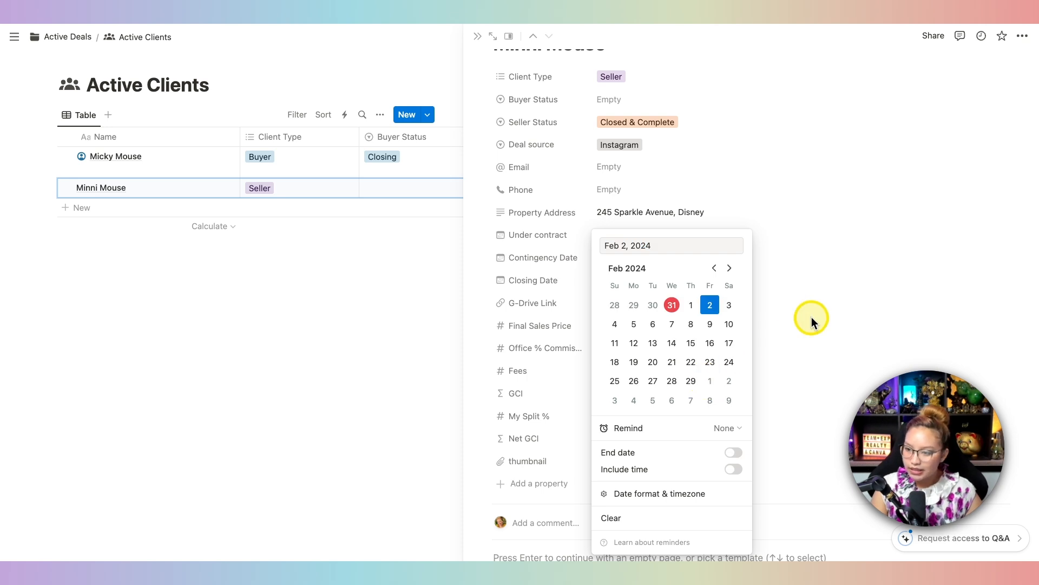
left_click(811, 317)
left_click(644, 276)
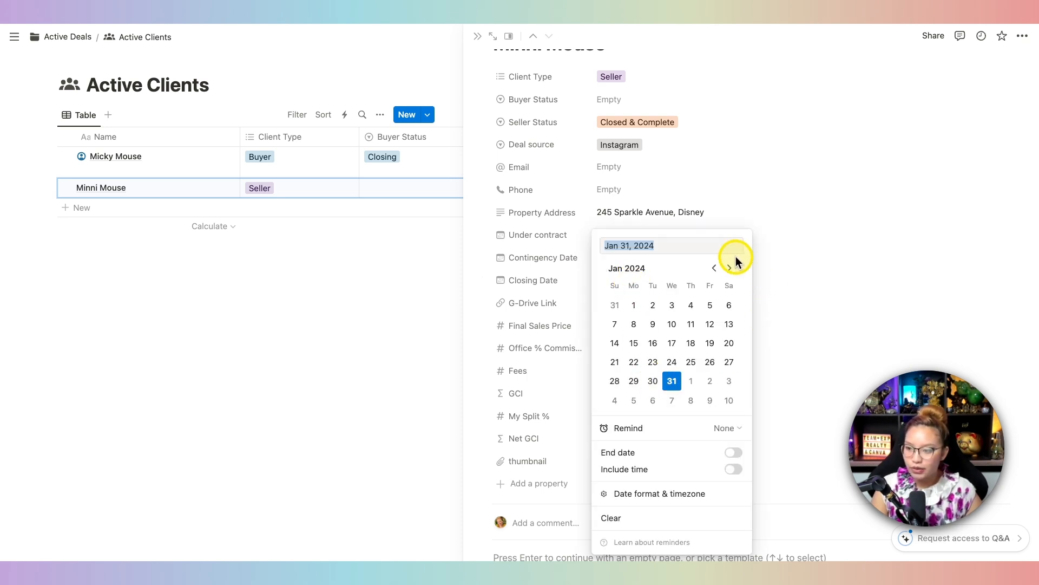
left_click(728, 269)
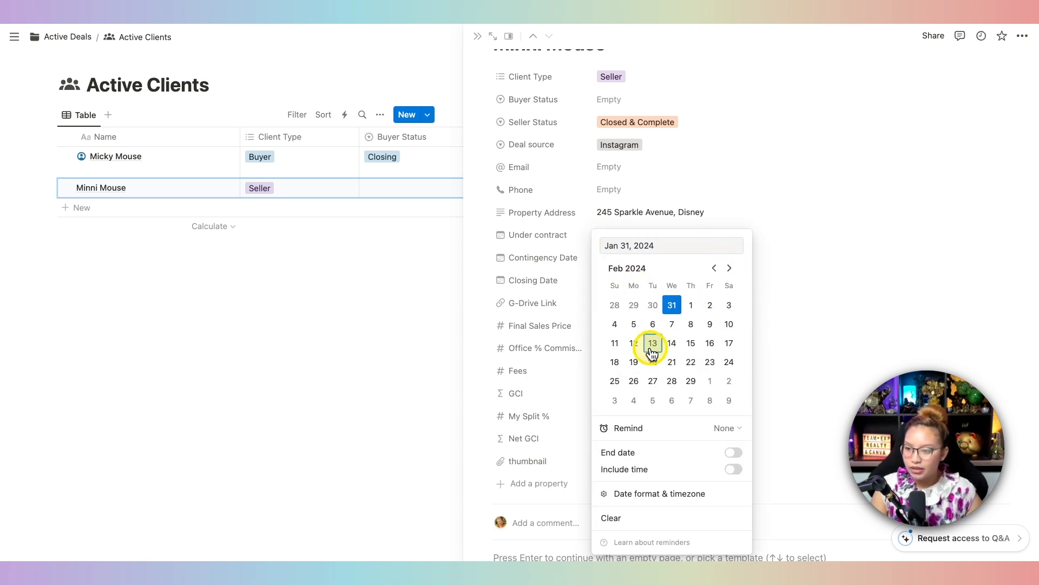
left_click(634, 400)
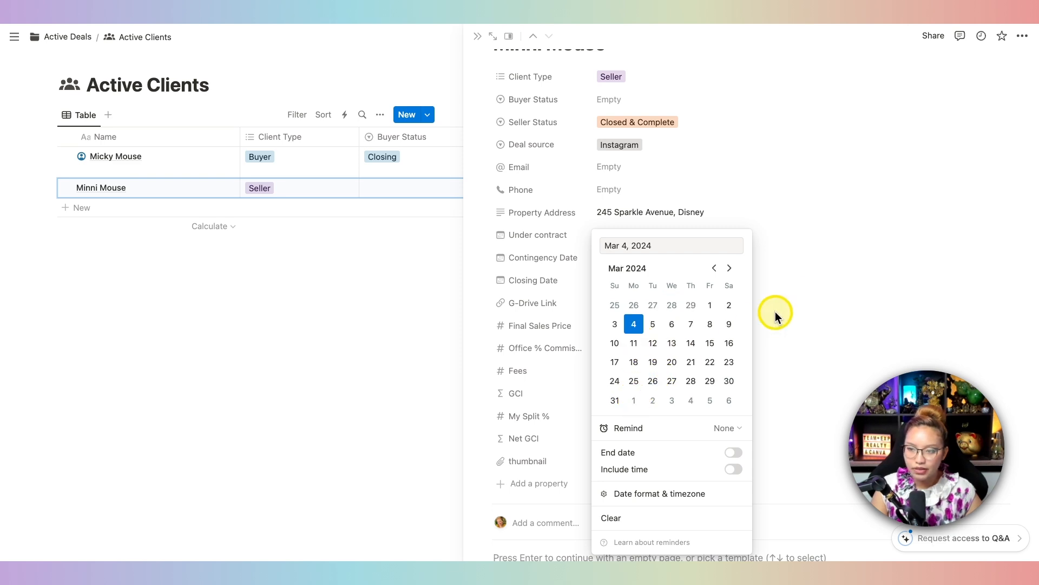
left_click(814, 299)
scroll(815, 298, "down", 3)
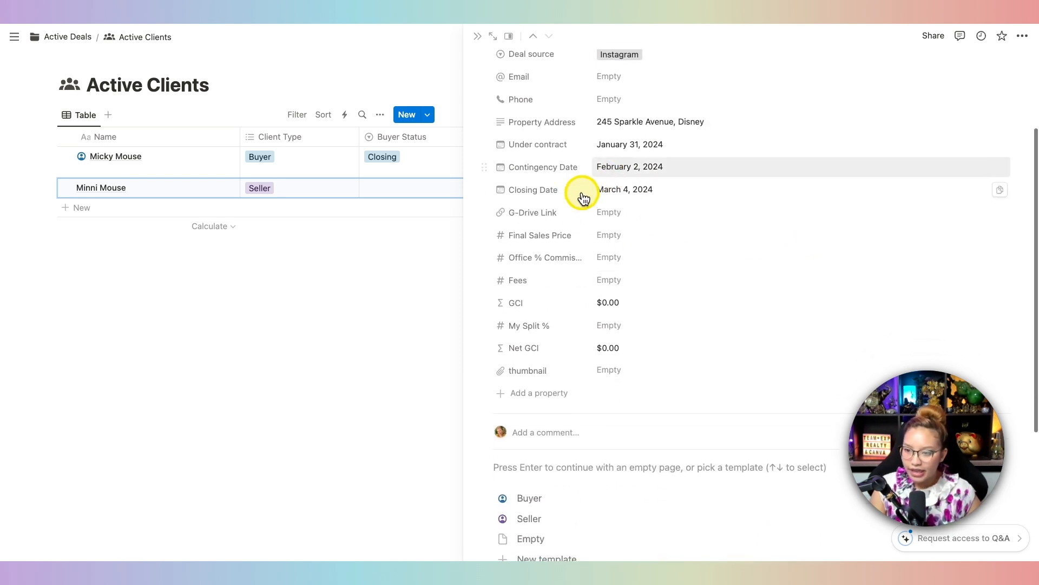
Enter an $860,000 final sales price and a 3% office commission
left_click(614, 237)
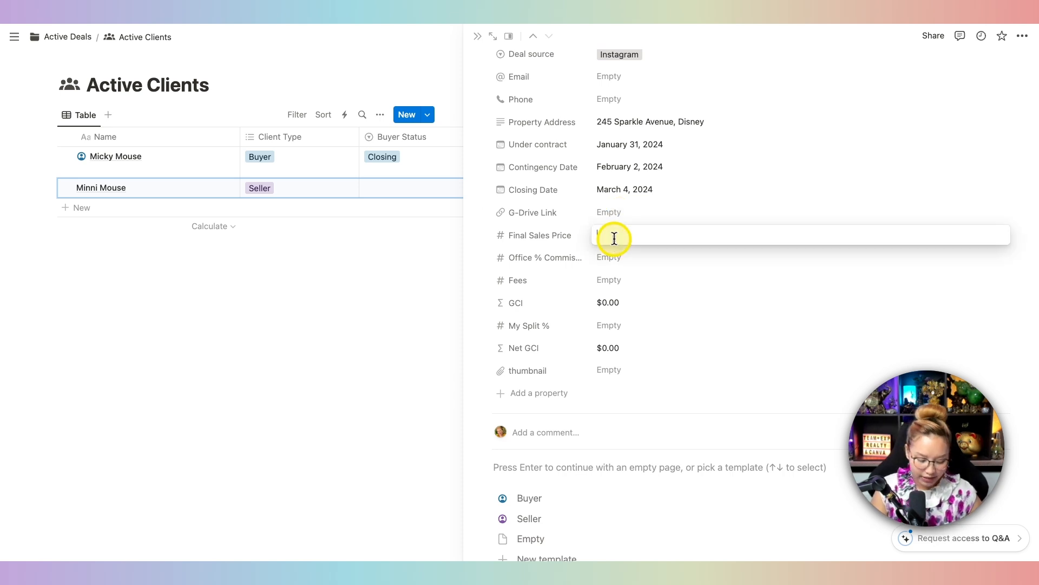
type("860,000")
key("Return")
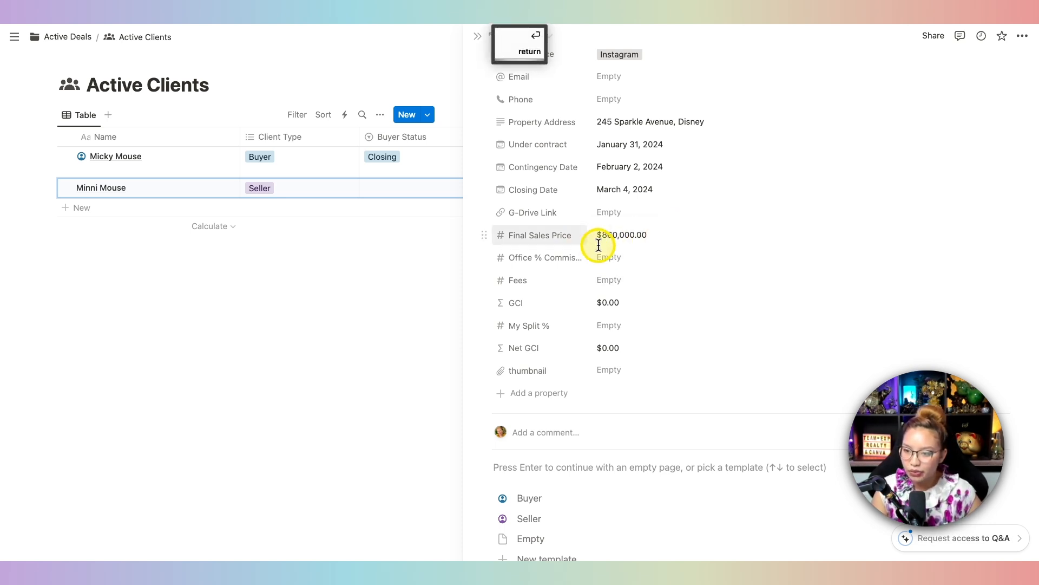
left_click(628, 264)
type("3")
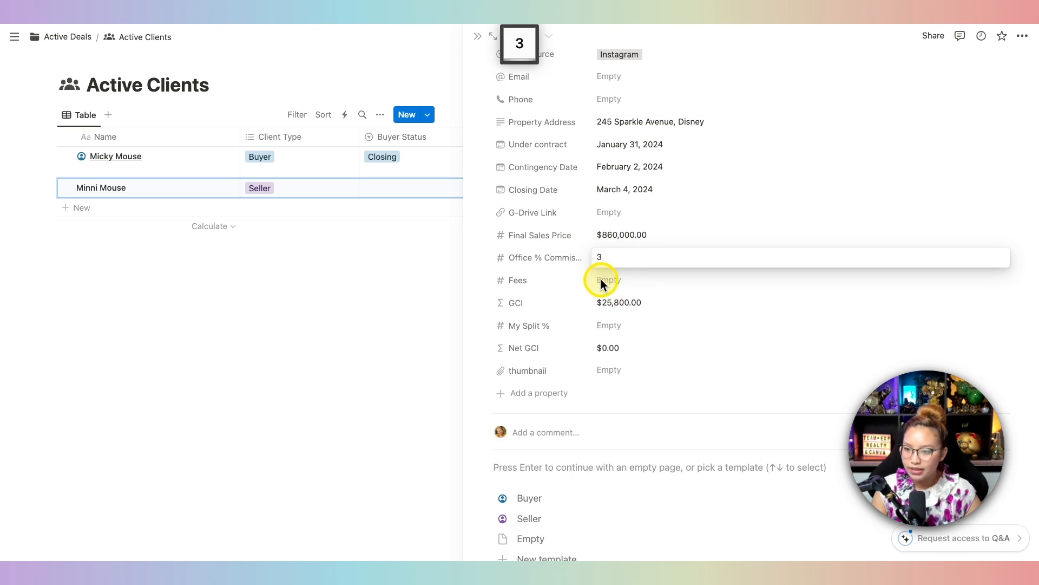
left_click(602, 282)
Enter $25 fees and an 80% split
left_click(609, 280)
type("25")
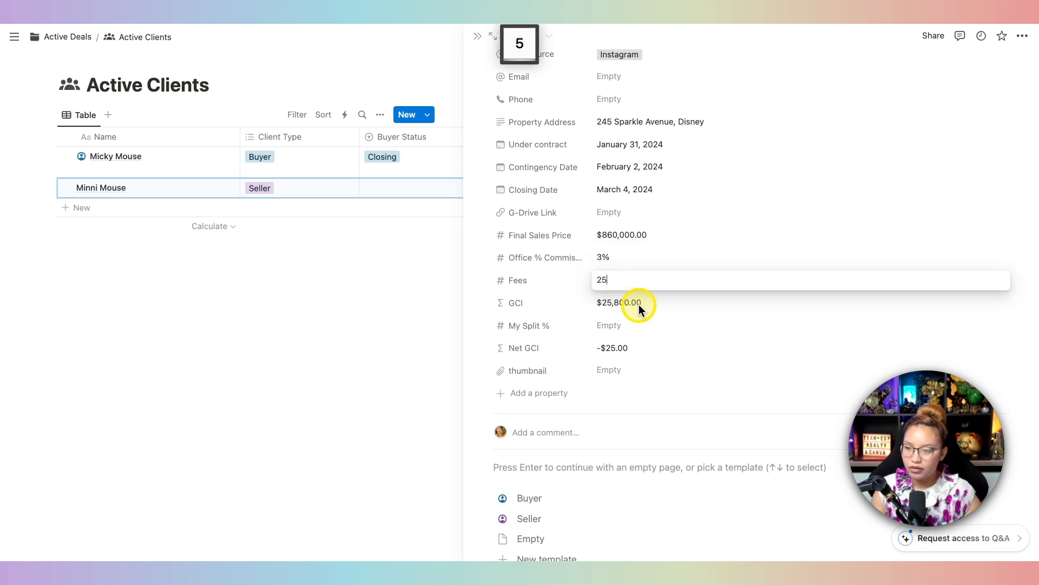
left_click(641, 327)
type("80")
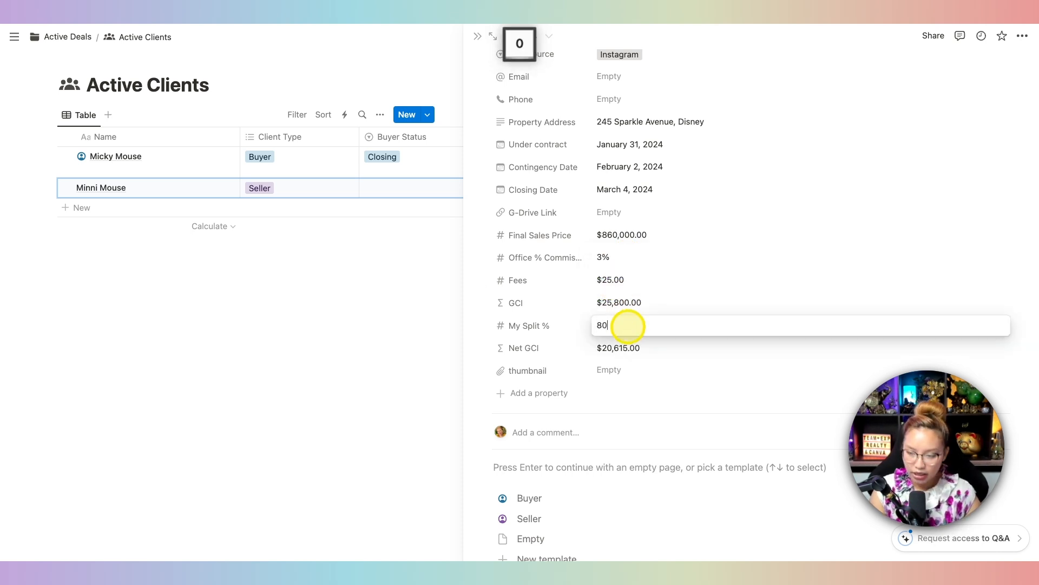
left_click(682, 310)
key("fn")
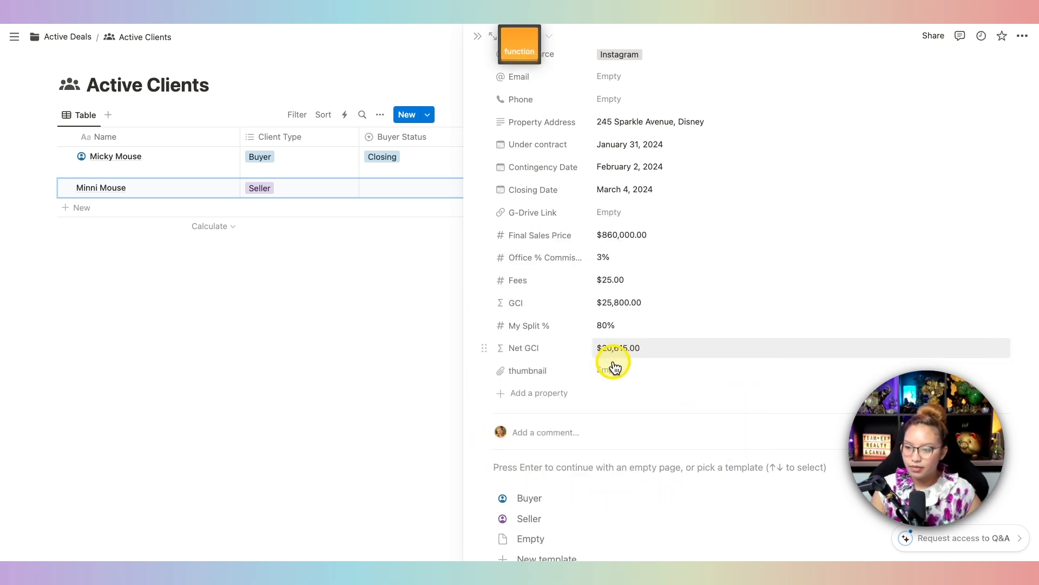
left_click(615, 368)
Upload the house photo 2.png as the thumbnail image
left_click(749, 423)
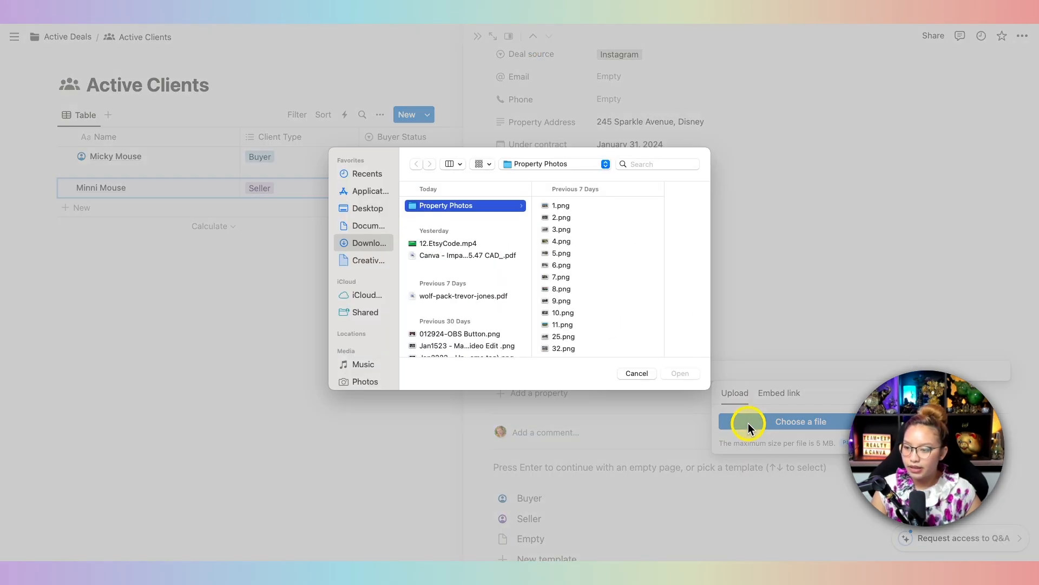
left_click(600, 220)
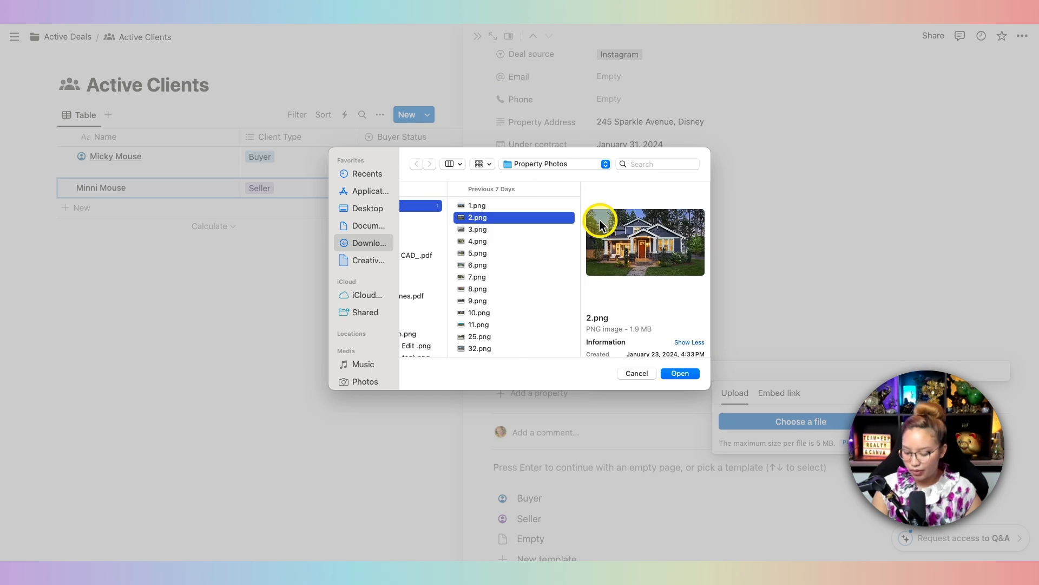
key("Return")
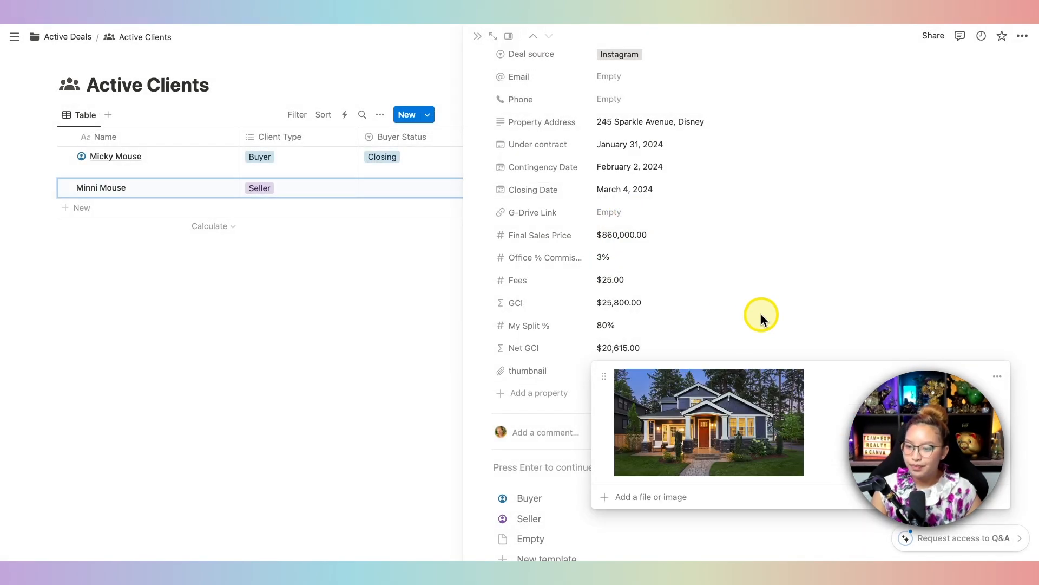
left_click(637, 546)
scroll(643, 548, "down", 5)
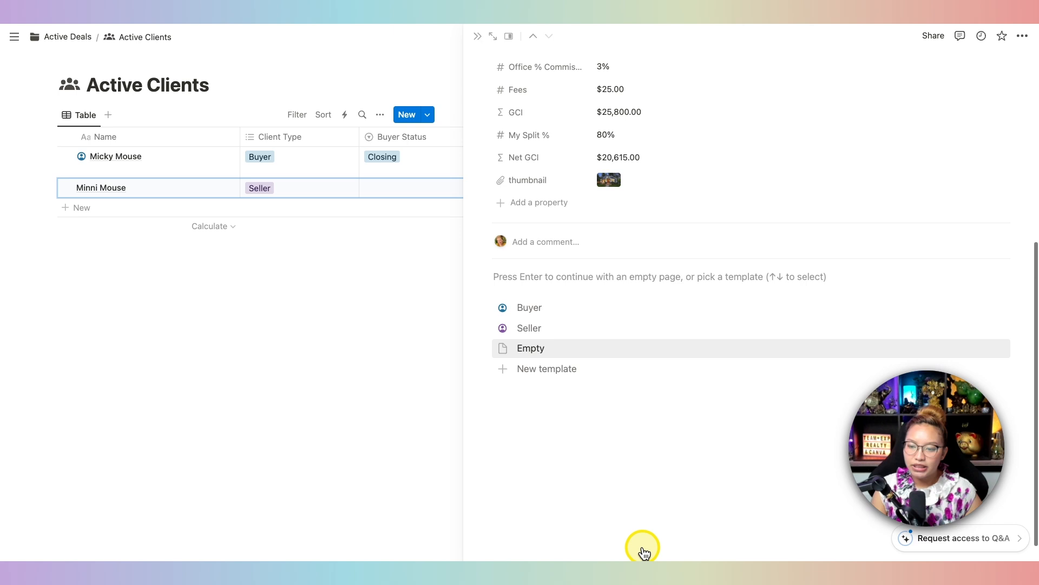
scroll(579, 276, "up", 5)
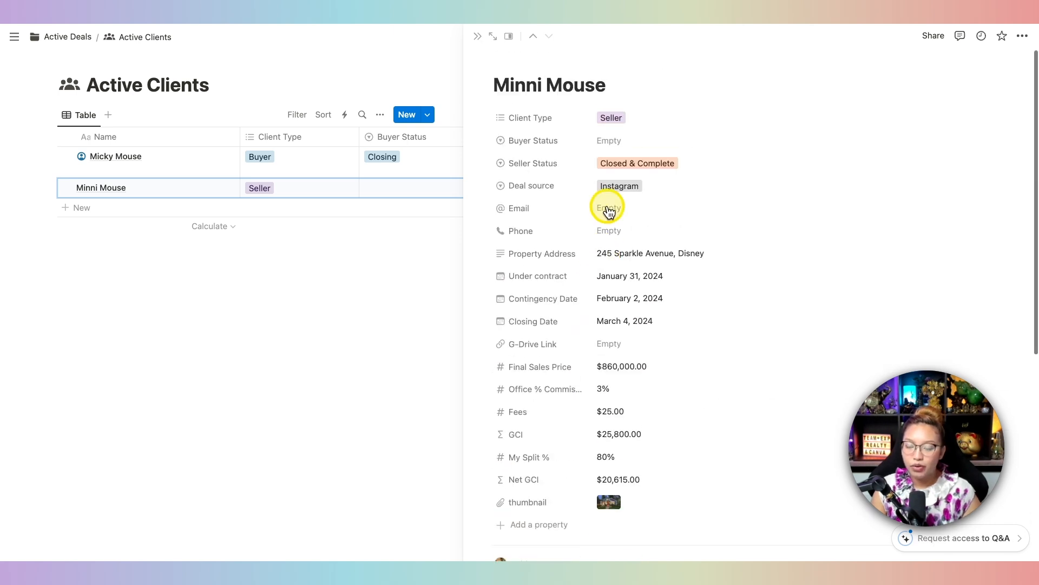
Correct the spelling of the client's name and apply the Seller template
type("e")
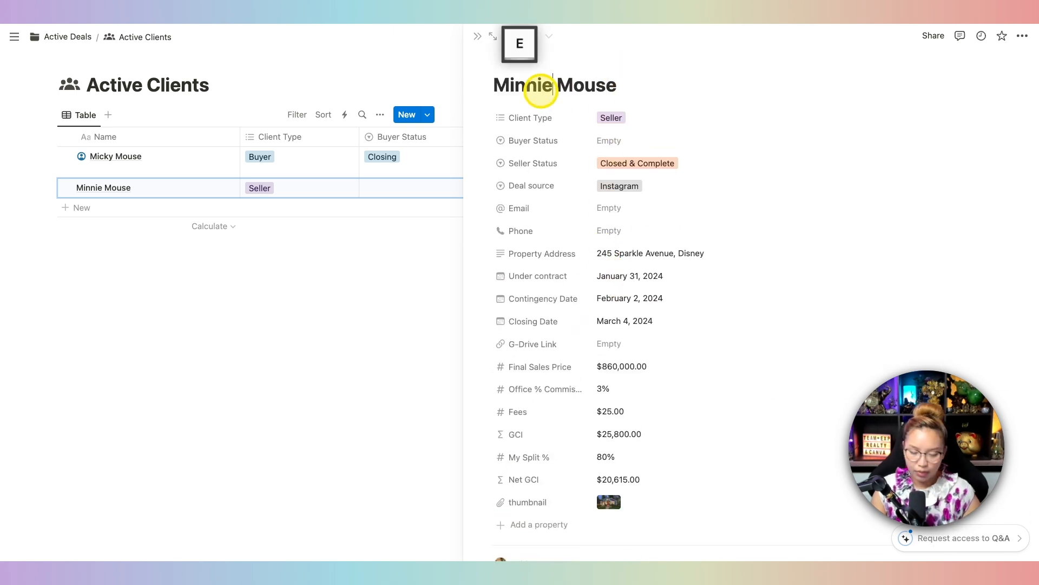
scroll(561, 334, "down", 5)
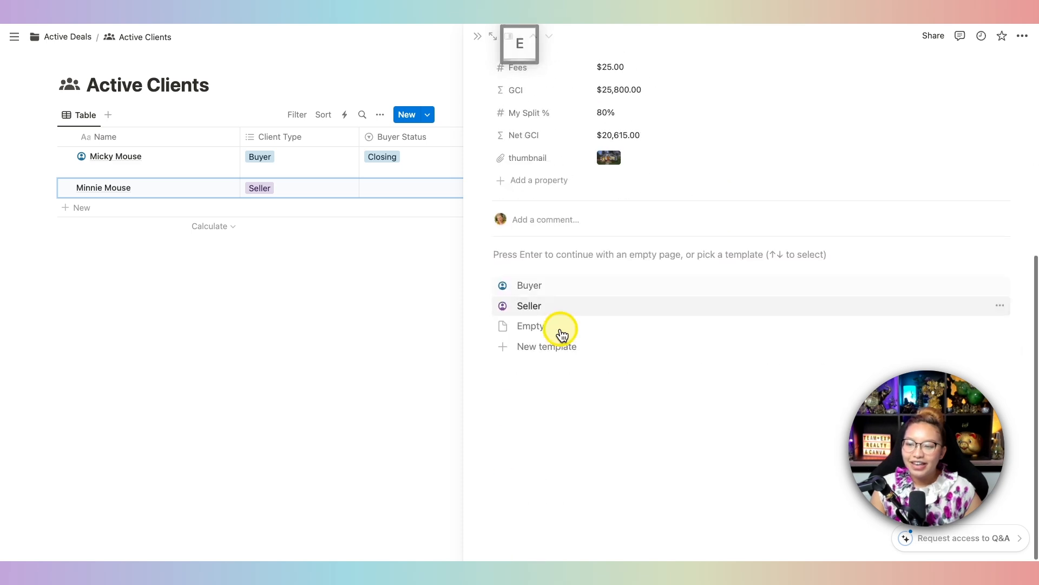
left_click(543, 308)
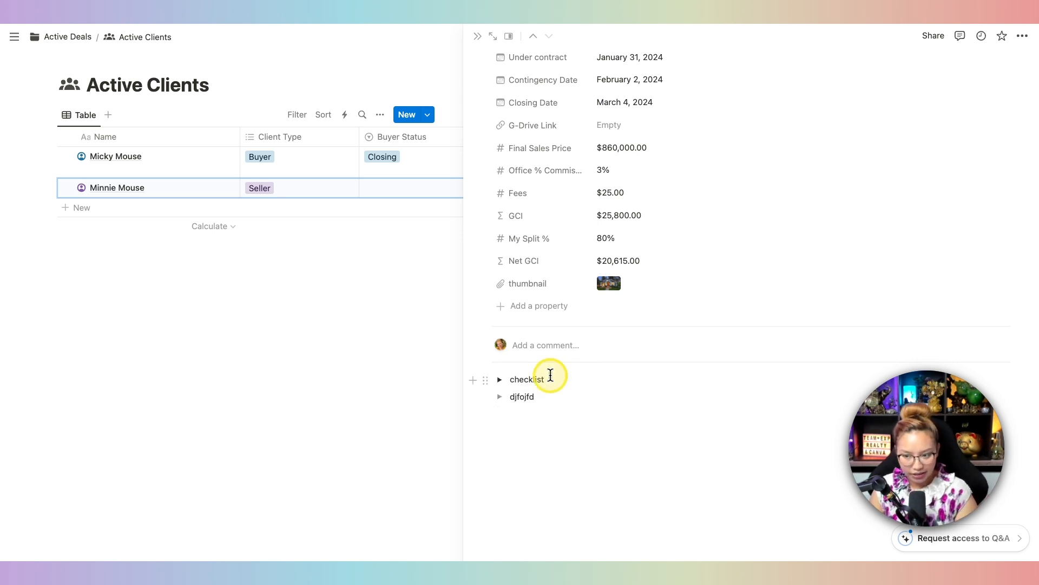
scroll(698, 265, "up", 5)
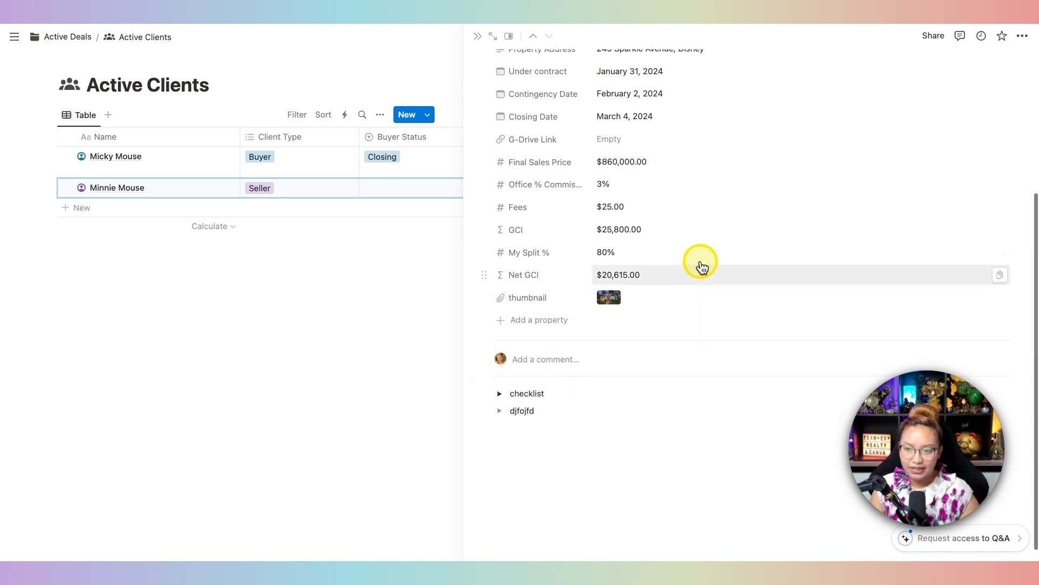
Close the client page and scroll across the full Active Clients table
left_click(476, 36)
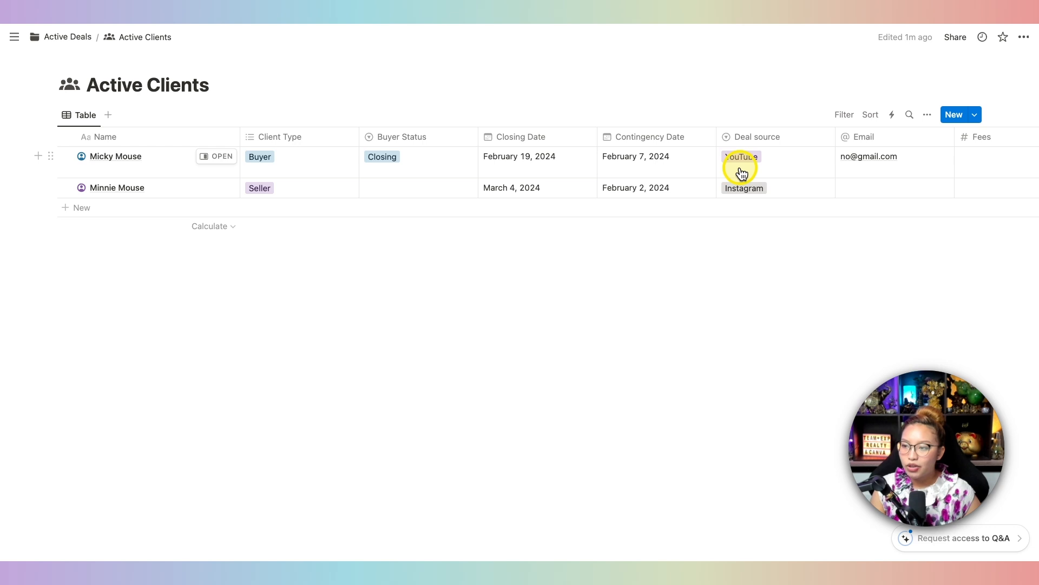
scroll(739, 171, "right", 4)
scroll(740, 171, "right", 15)
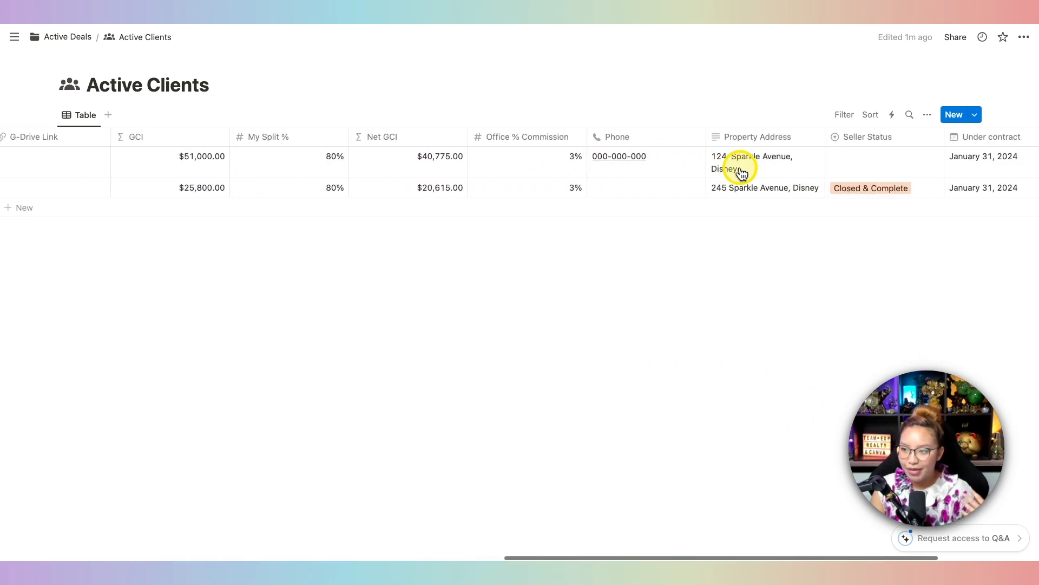
scroll(740, 172, "left", 15)
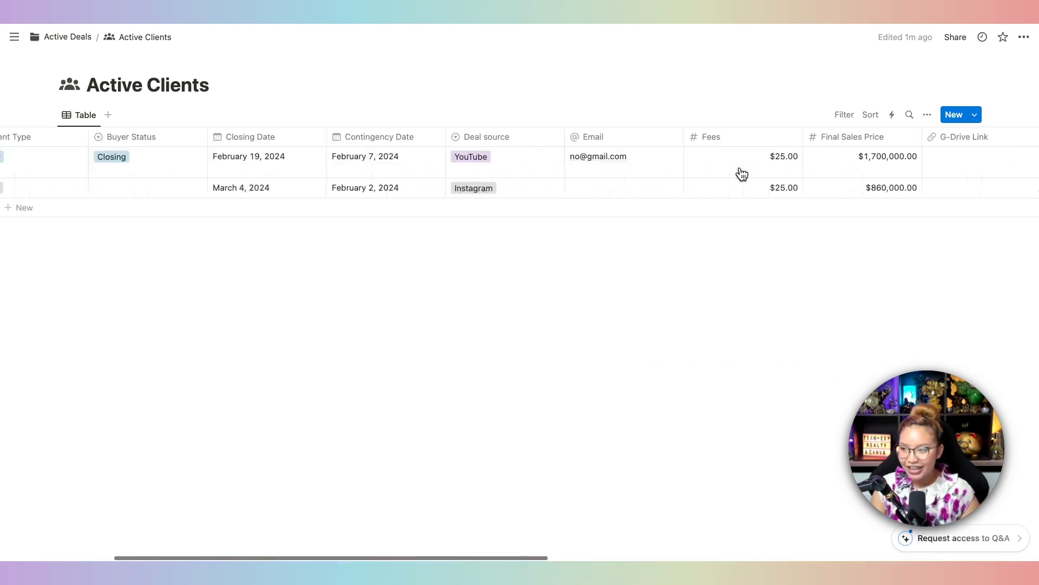
scroll(733, 163, "left", 3)
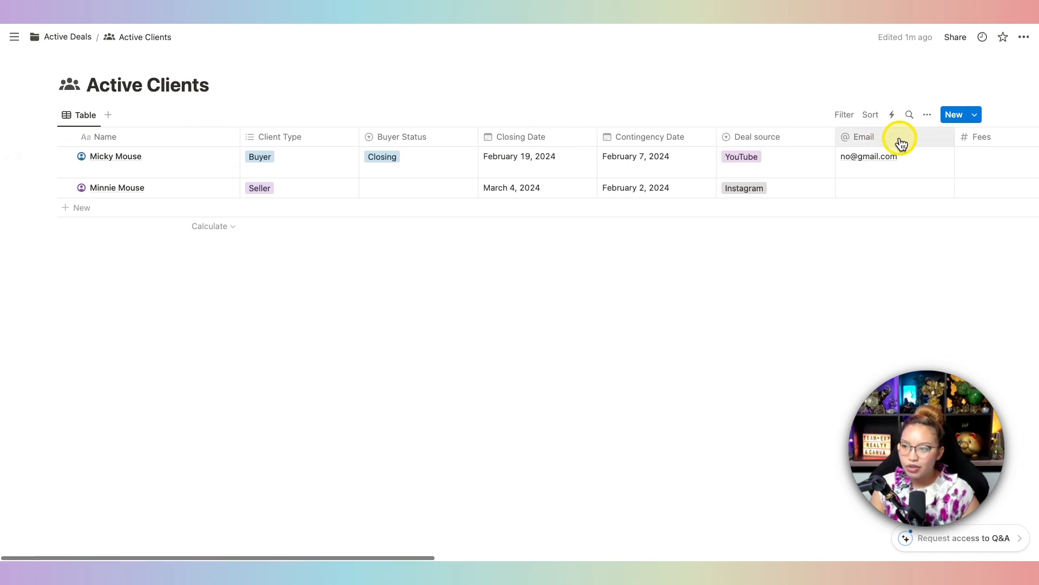
Hide the Contingency Date, Deal source, Email, Fees, G-Drive Link and My Split % properties
left_click(927, 116)
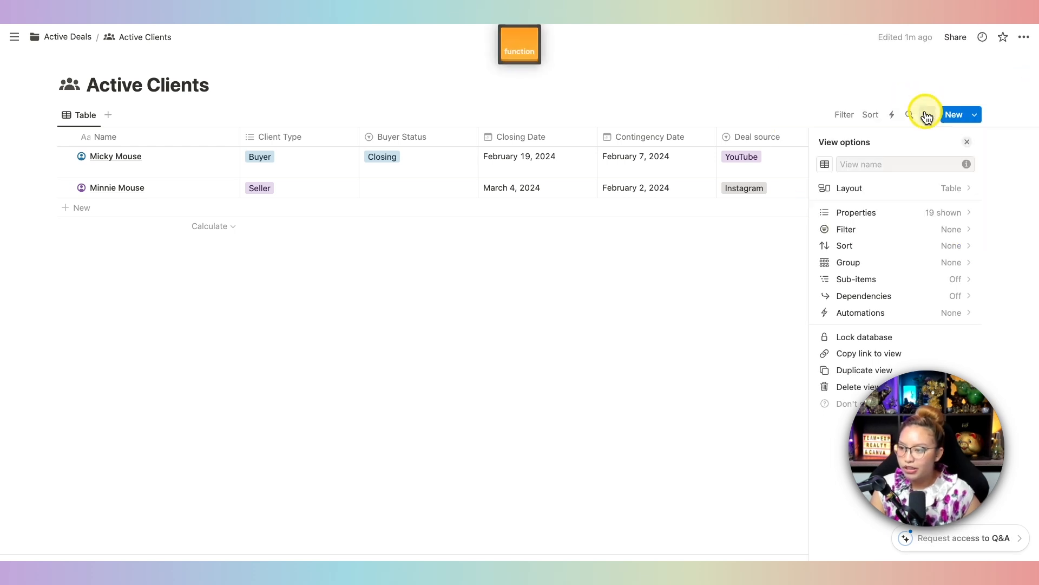
left_click(942, 216)
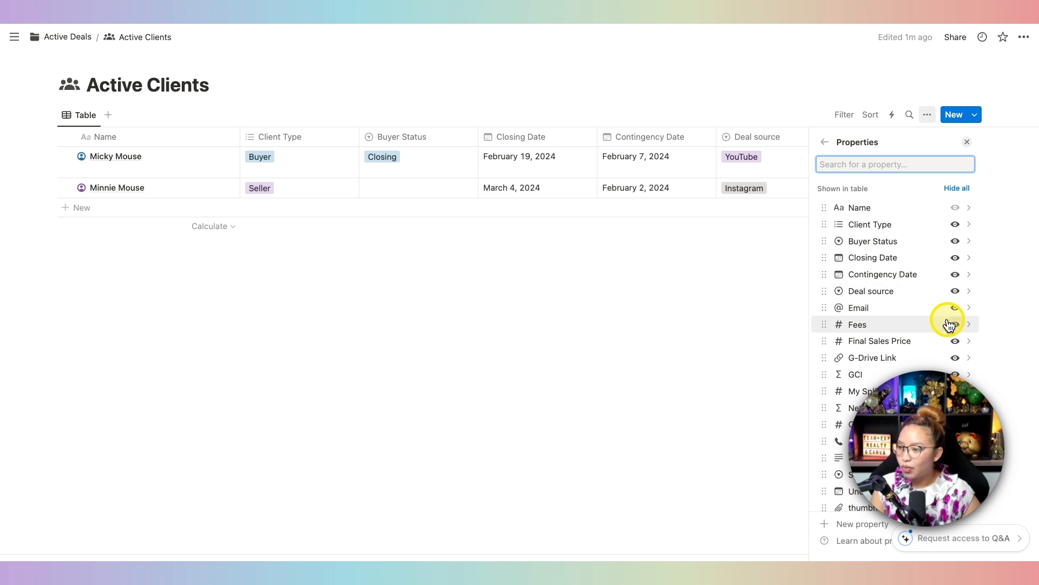
left_click(956, 274)
left_click(956, 274)
left_click(956, 274)
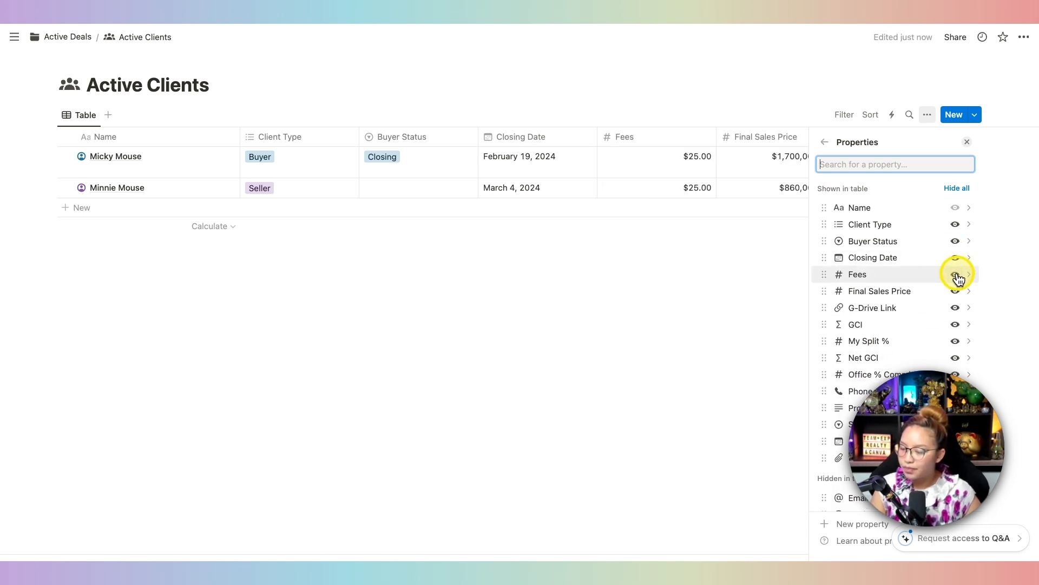
left_click(956, 275)
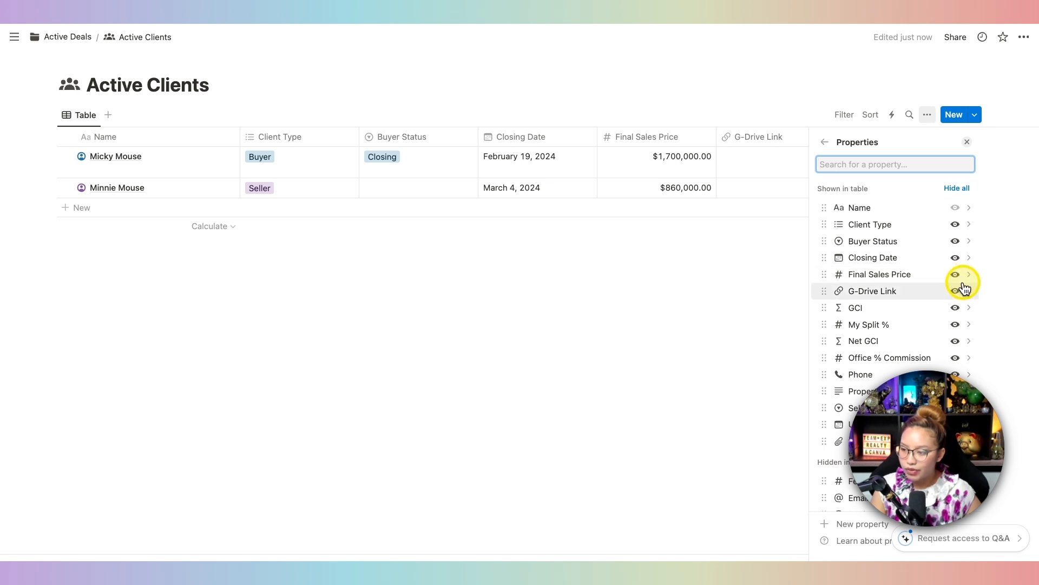
left_click(956, 296)
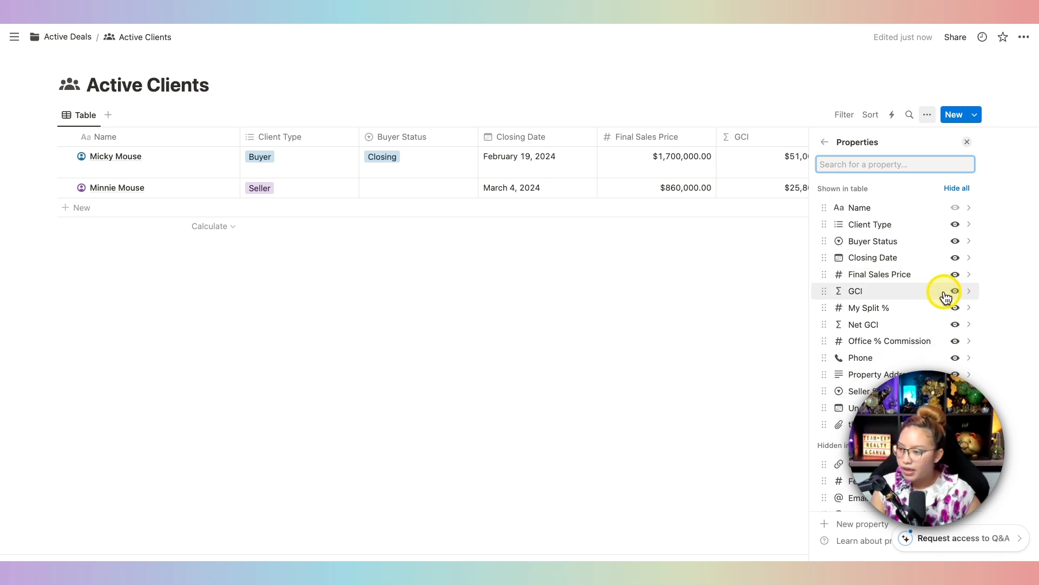
left_click(956, 307)
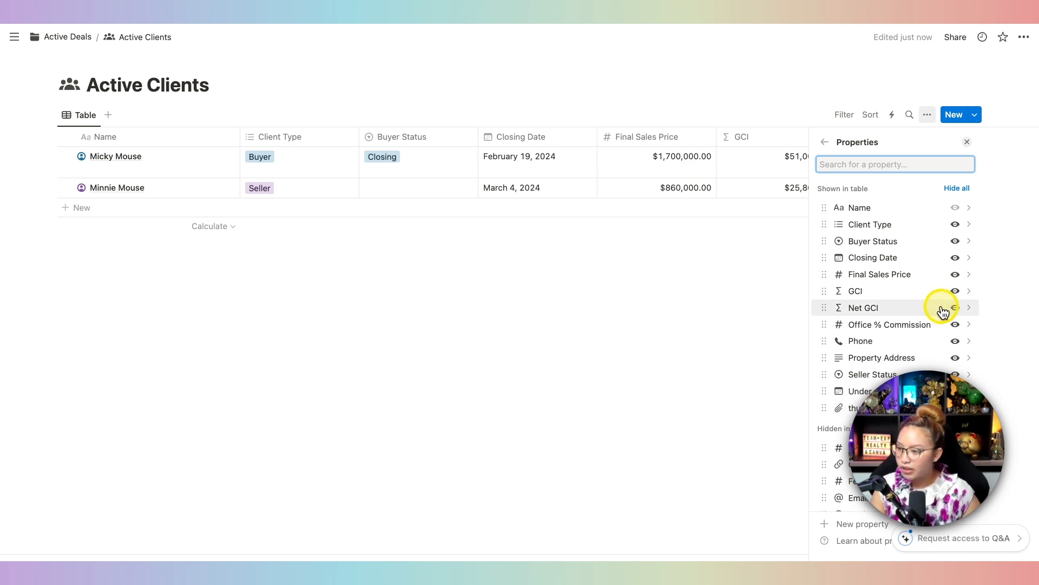
Hide Office % Commission, Phone, Under contract and thumbnail too, then close view options
left_click(955, 325)
left_click(956, 325)
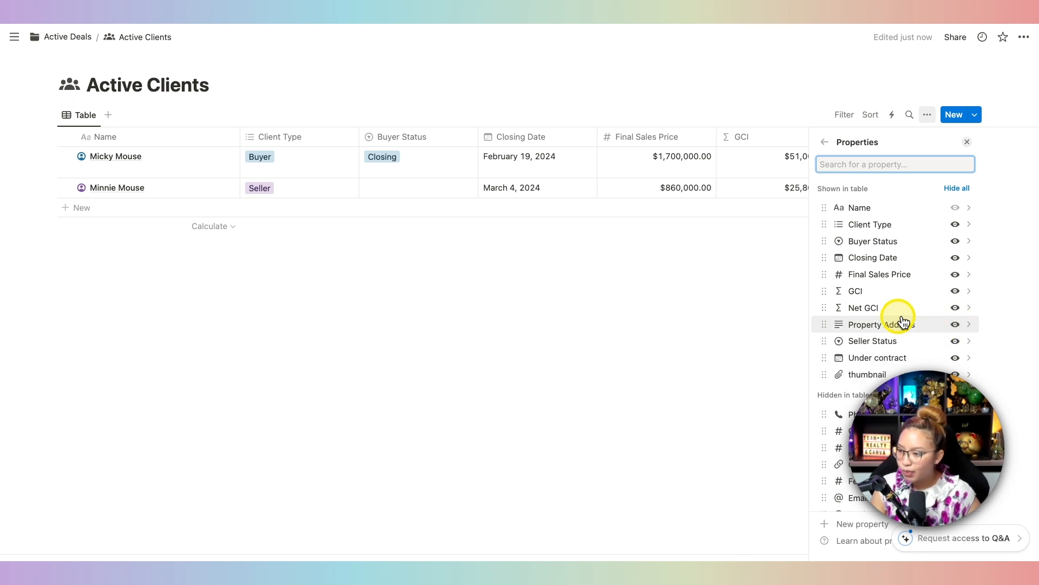
scroll(952, 331, "down", 1)
left_click(955, 332)
left_click(960, 334)
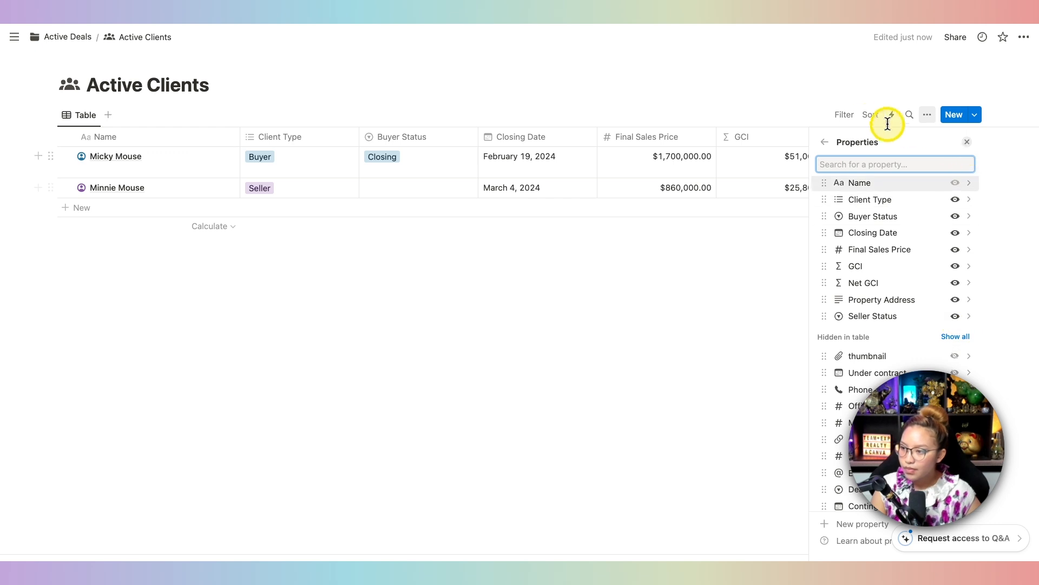
left_click(824, 150)
left_click(320, 401)
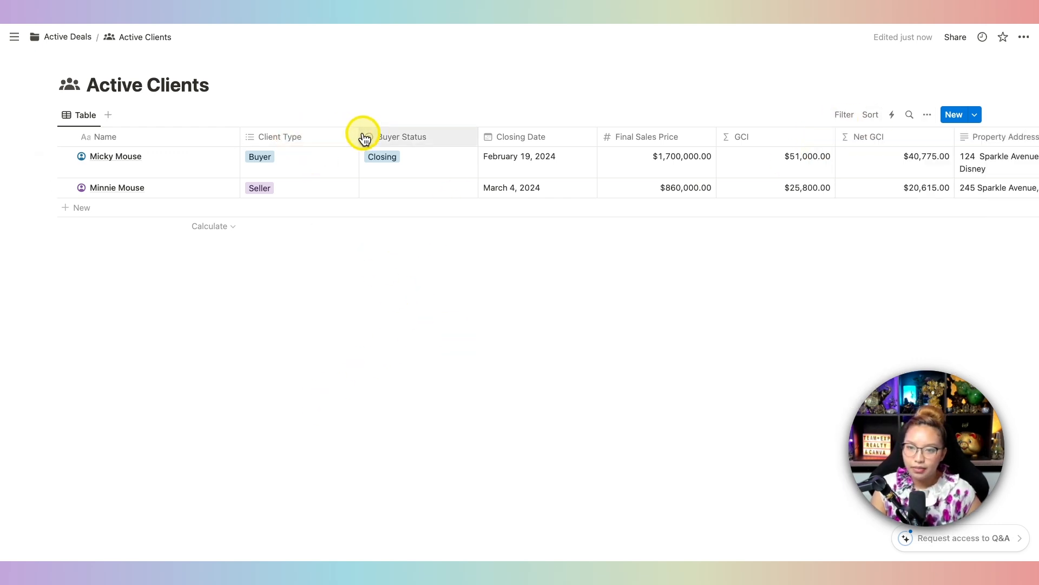
Narrow Client Type and Buyer Status, place Seller Status beside Buyer Status, and make Closing Date first
left_click_drag(358, 132, 274, 133)
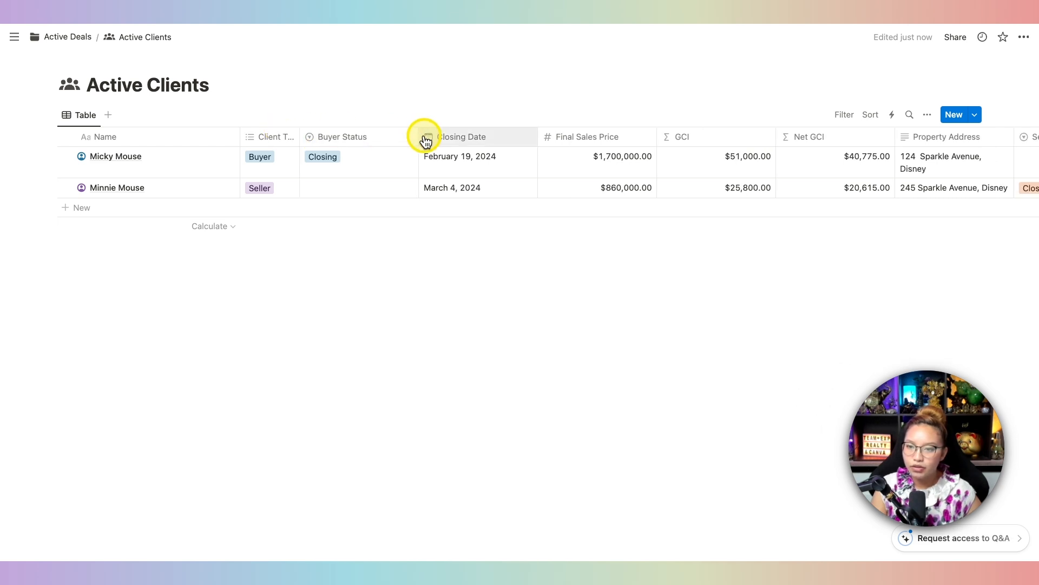
left_click_drag(418, 137, 390, 138)
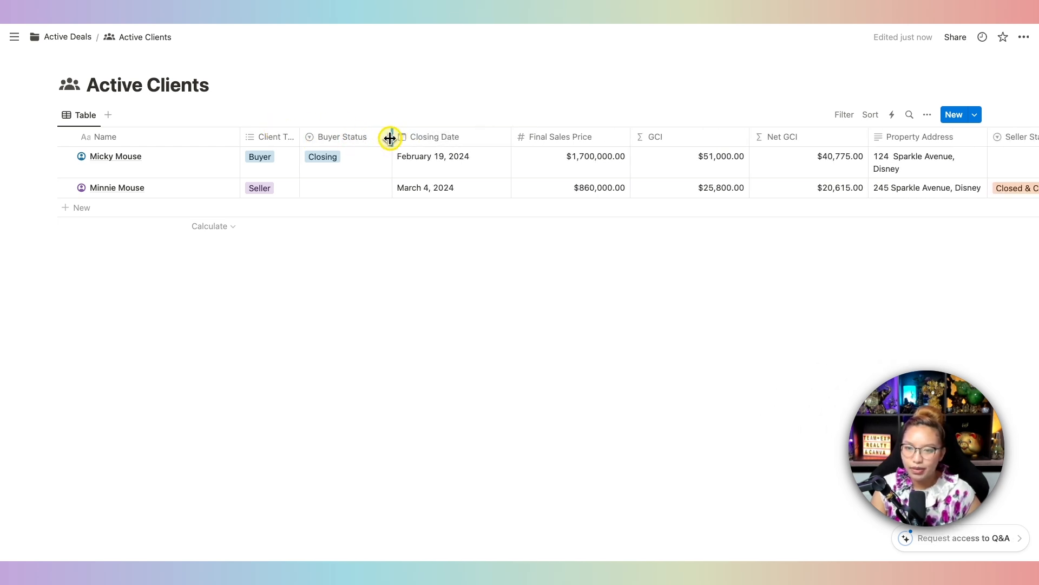
left_click_drag(1014, 142, 382, 154)
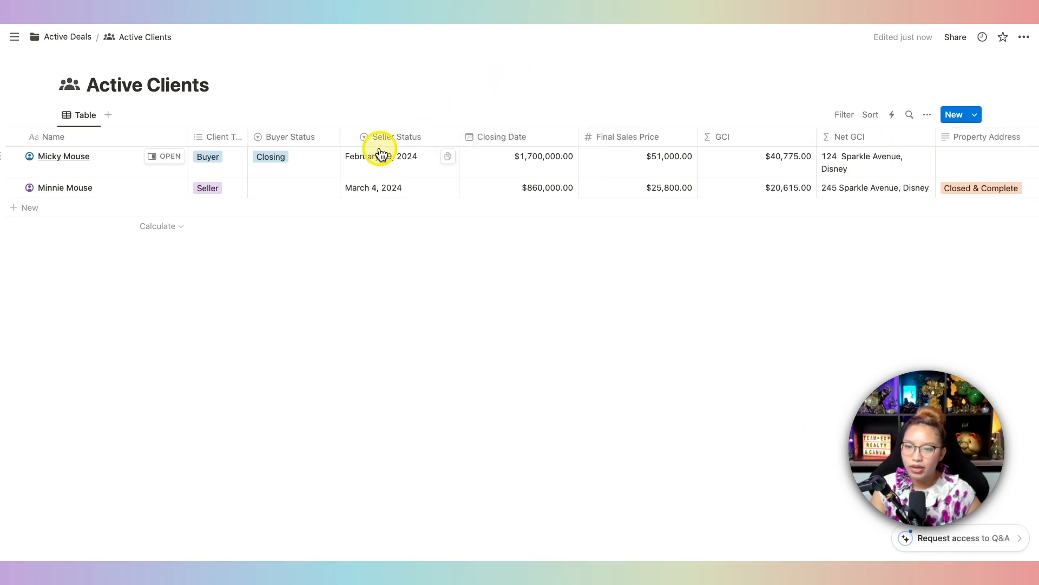
left_click_drag(538, 139, 96, 157)
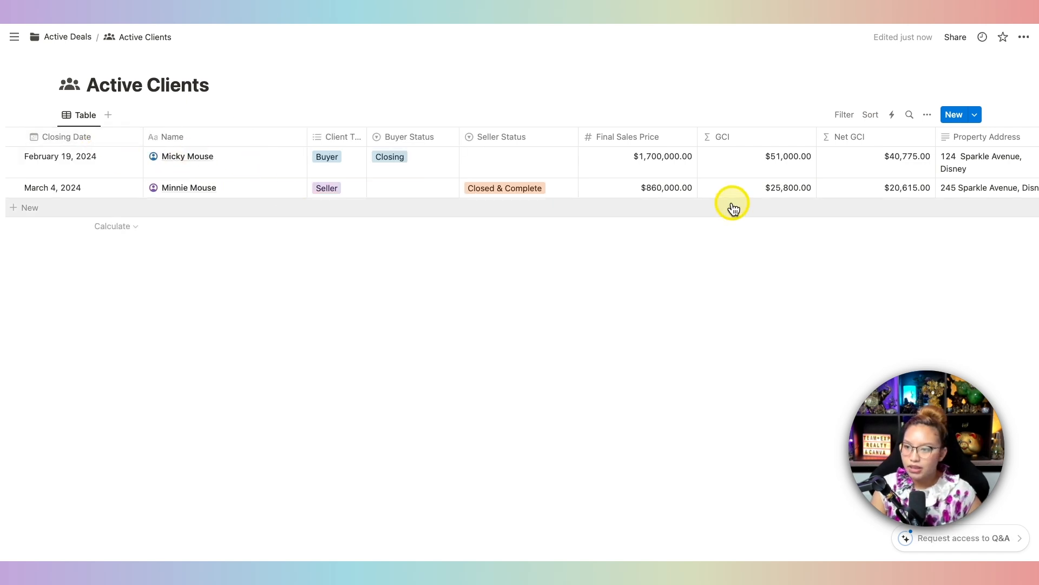
Narrow the Final Sales Price, GCI and Net GCI columns so all fit
left_click_drag(697, 136, 676, 139)
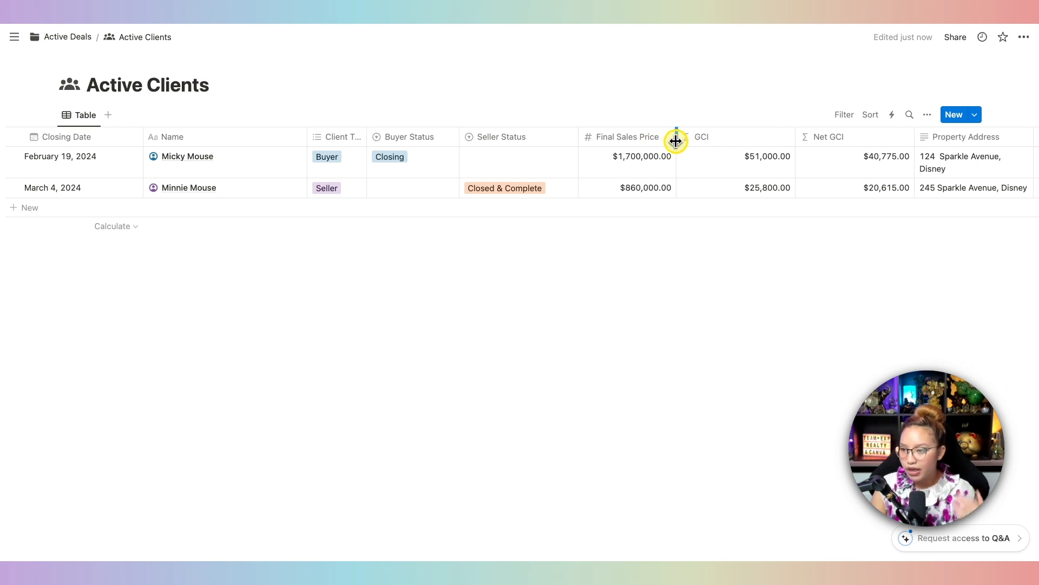
left_click_drag(796, 137, 760, 139)
left_click_drag(884, 139, 266, 145)
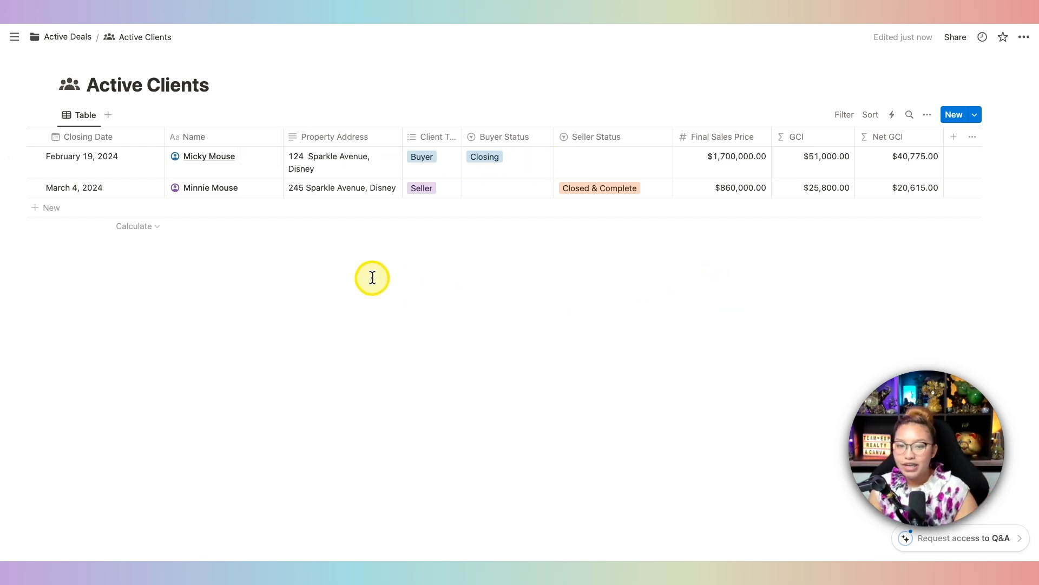
Sum Final Sales Price, GCI and Net GCI ($2,560,000.00, $76,800.00, $61,390.00), then return to Active Deals
key("fn")
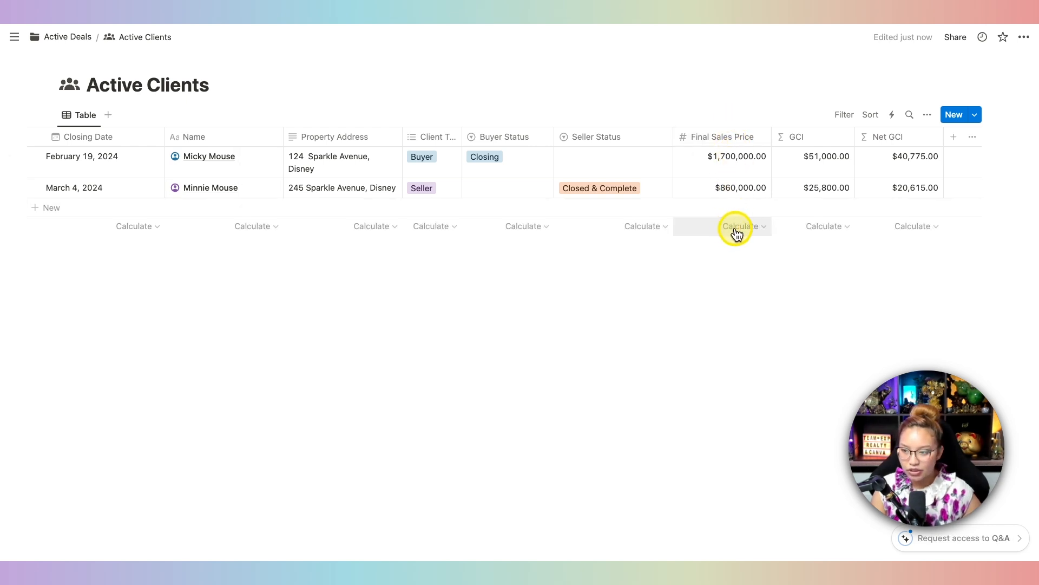
left_click(737, 228)
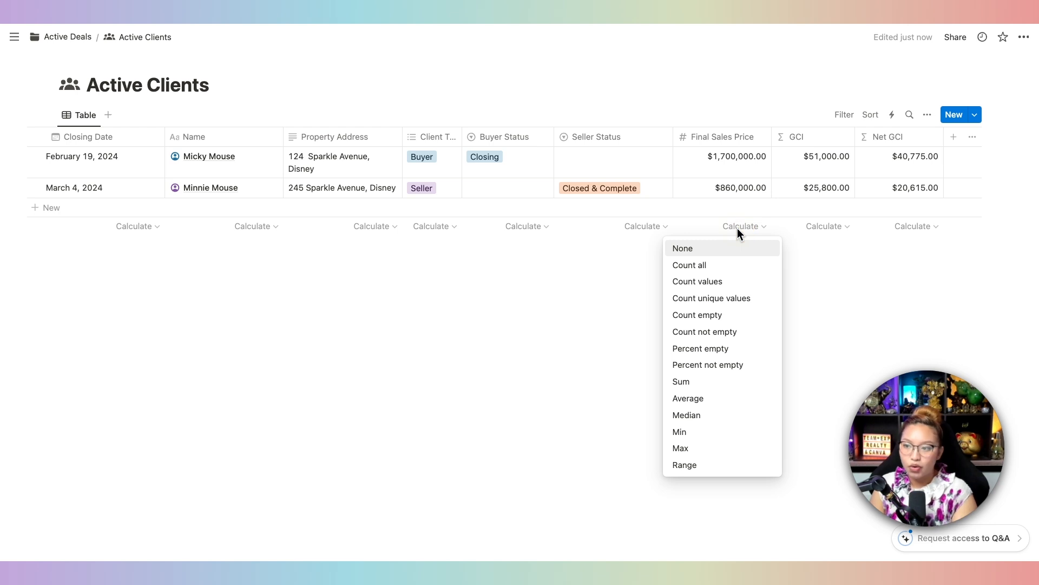
left_click(694, 382)
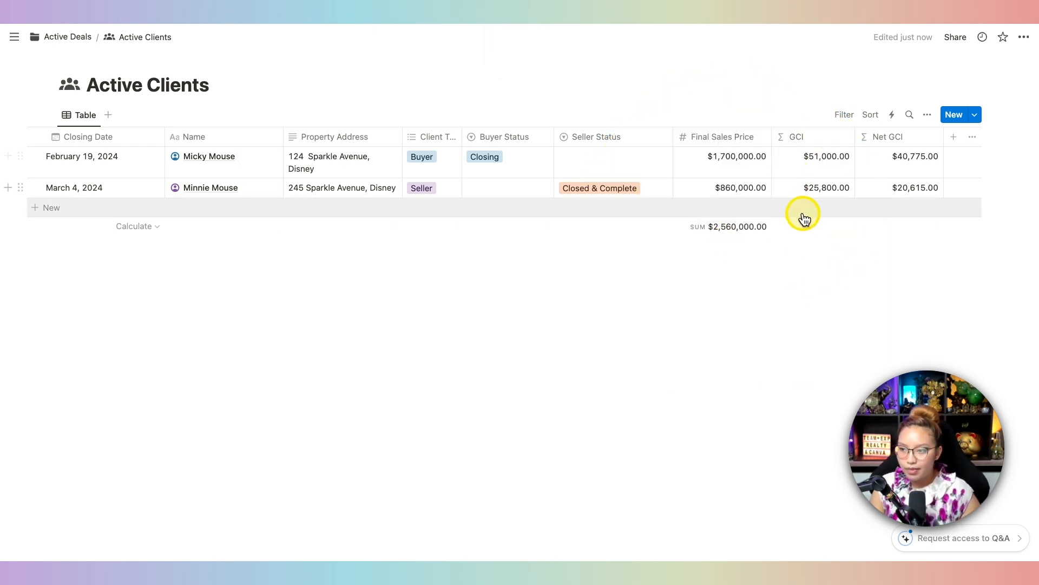
left_click(827, 227)
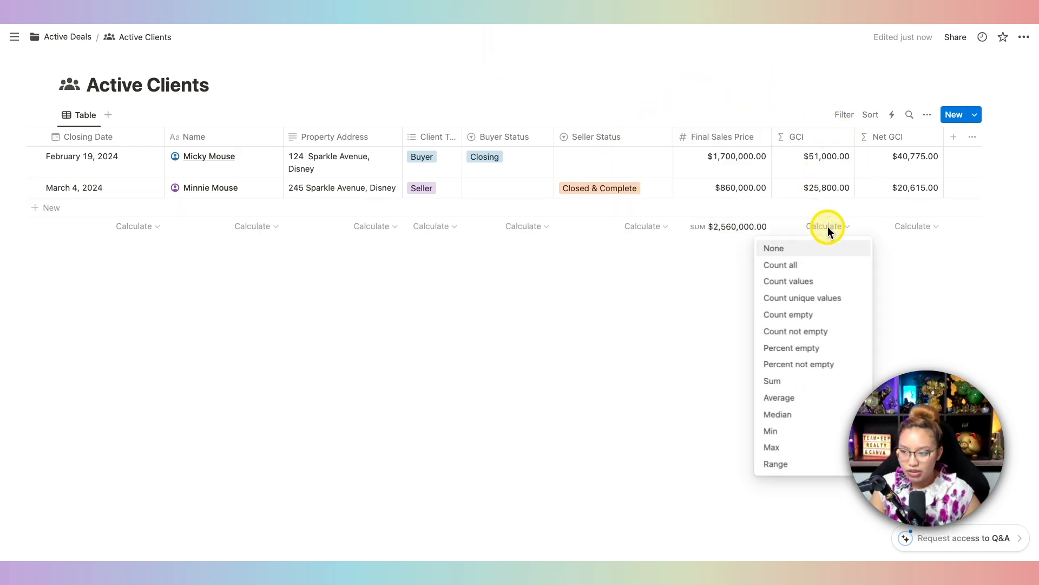
left_click(784, 381)
left_click(937, 225)
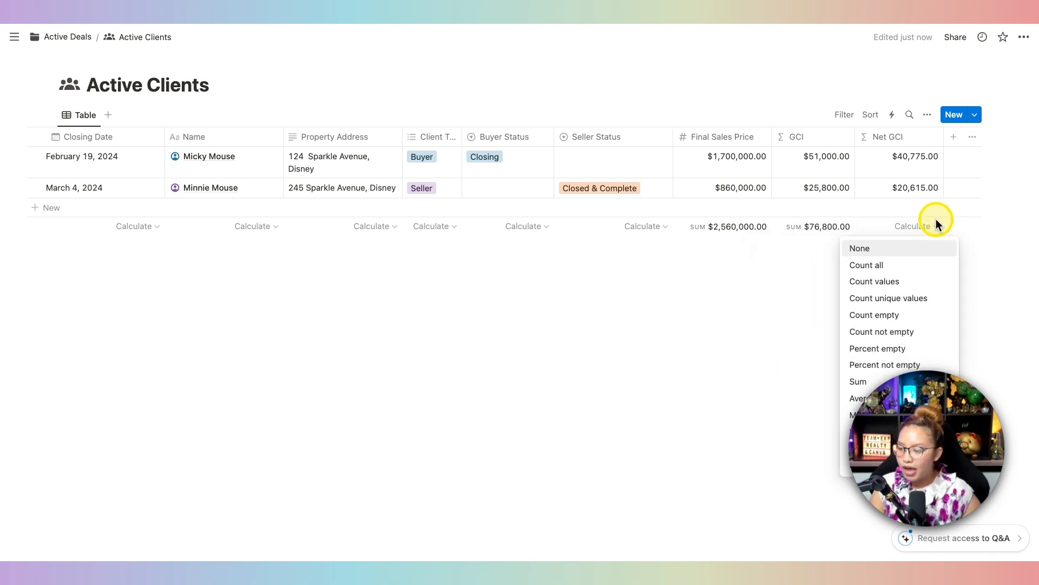
left_click(863, 380)
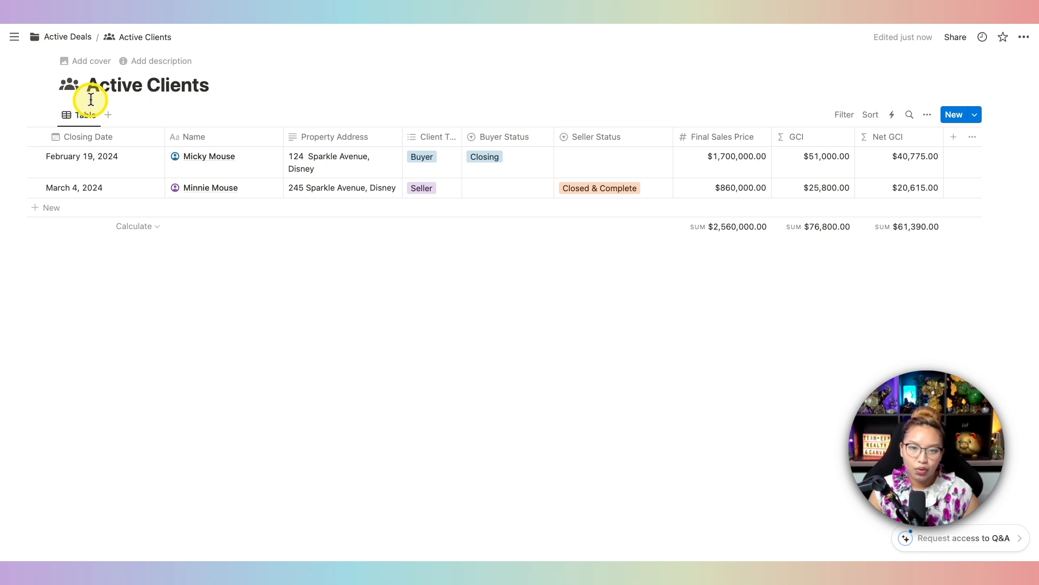
left_click(65, 43)
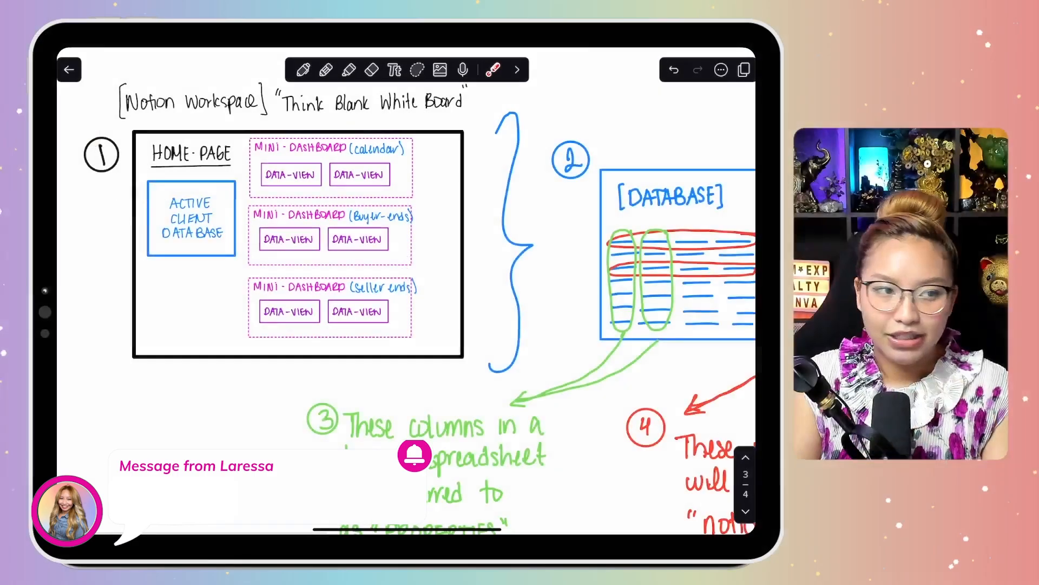
scroll(187, 192, "up", 3)
scroll(406, 291, "up", 1)
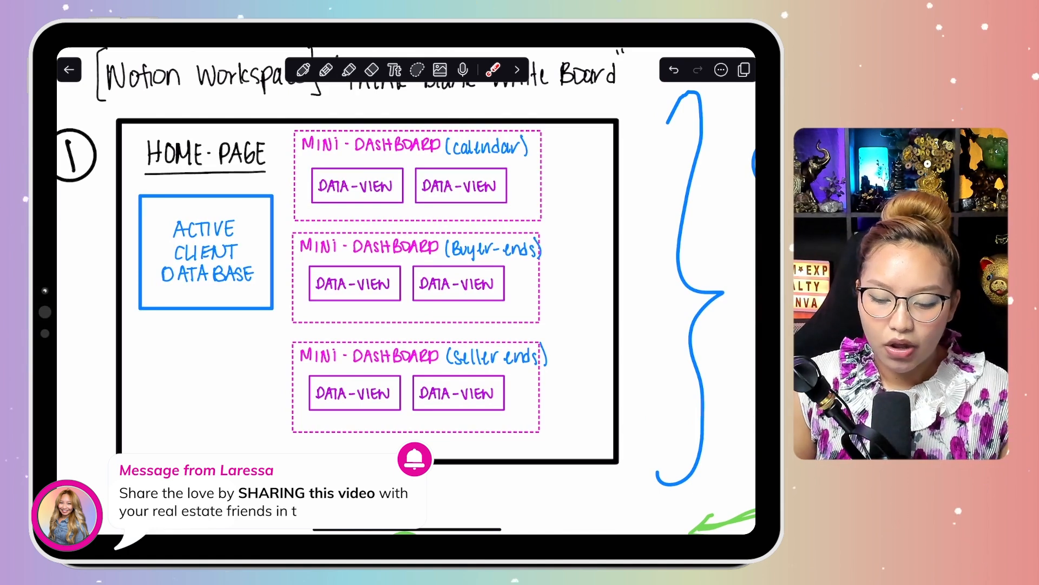
left_click_drag(401, 178, 379, 163)
mouse_move(509, 163)
left_mouse_down()
mouse_move(480, 215)
mouse_move(509, 165)
left_mouse_up()
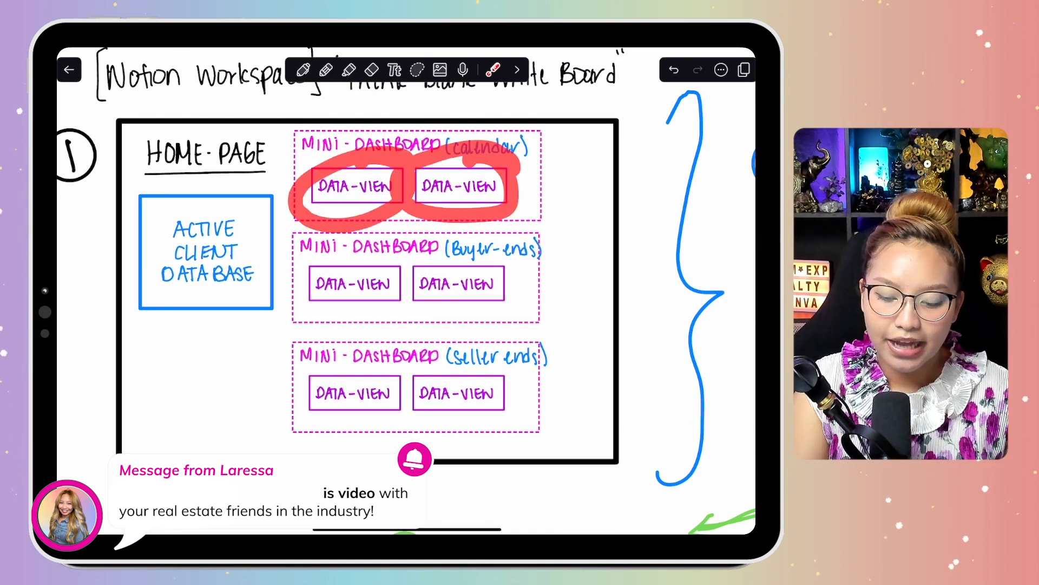
mouse_move(558, 123)
left_mouse_down()
mouse_move(287, 203)
mouse_move(495, 113)
left_mouse_up()
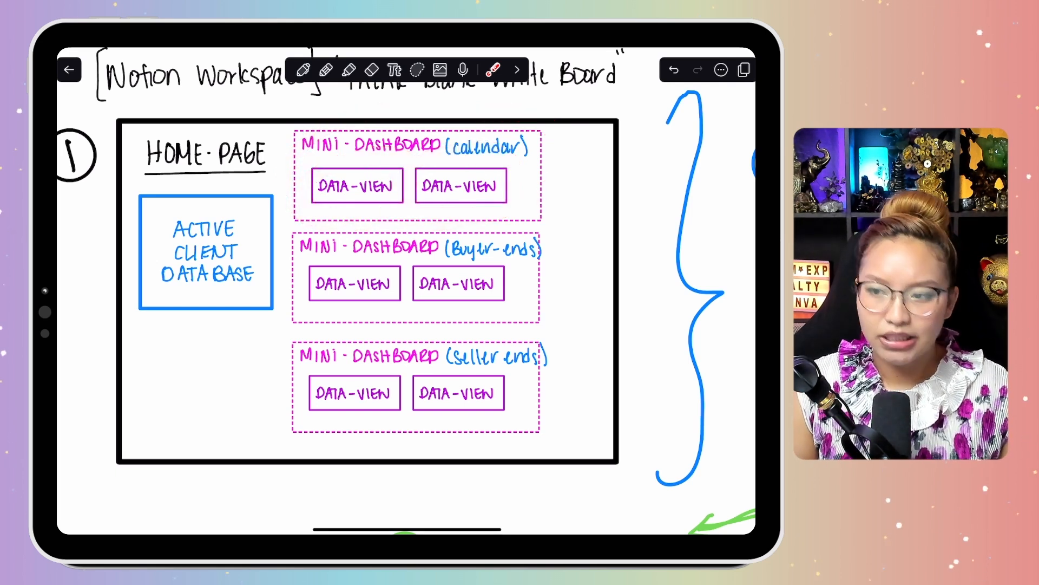
mouse_move(379, 160)
left_mouse_down()
mouse_move(325, 157)
mouse_move(376, 174)
left_mouse_up()
left_click_drag(490, 162, 494, 172)
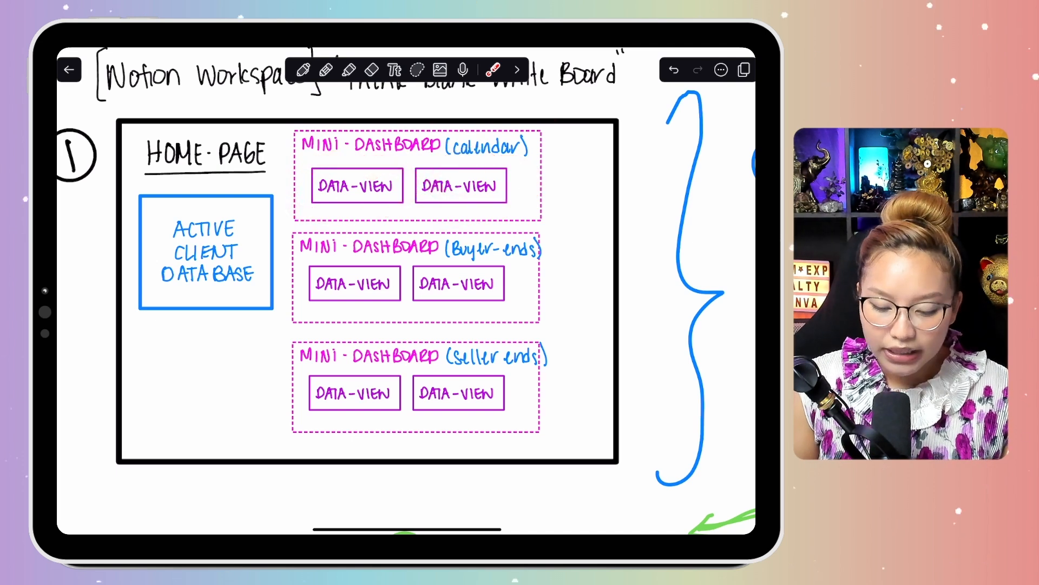
mouse_move(324, 175)
left_mouse_down()
mouse_move(202, 238)
mouse_move(264, 250)
left_mouse_up()
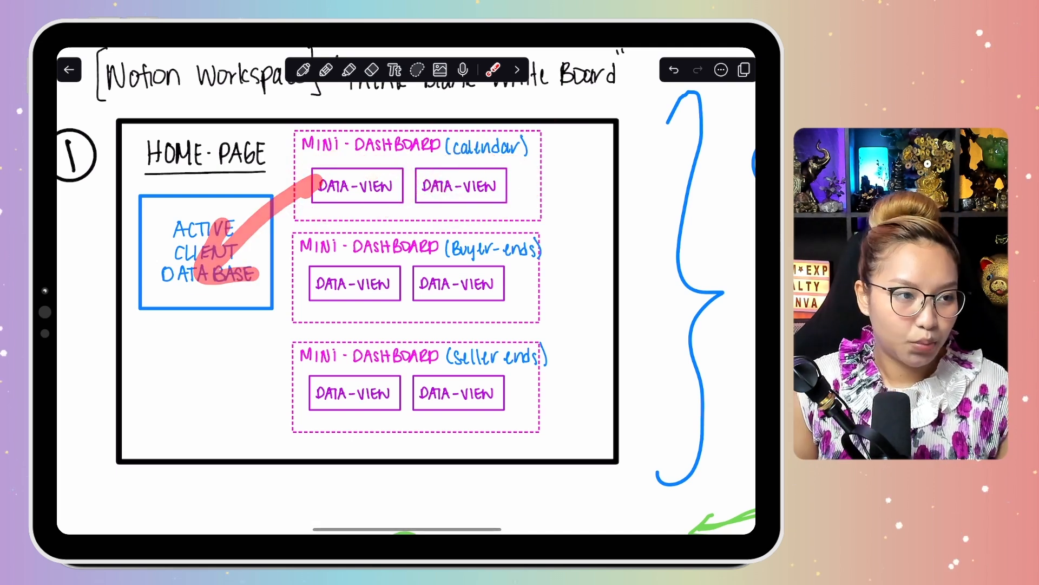
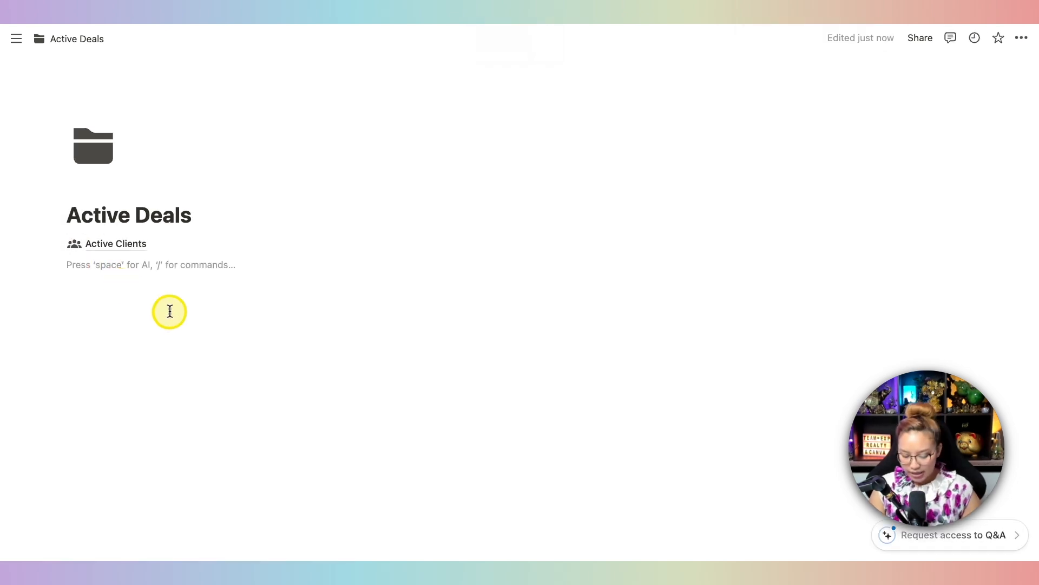
Add three toggles named Calendar, Active Buyer Deals and Active Seller Deals
type("/to")
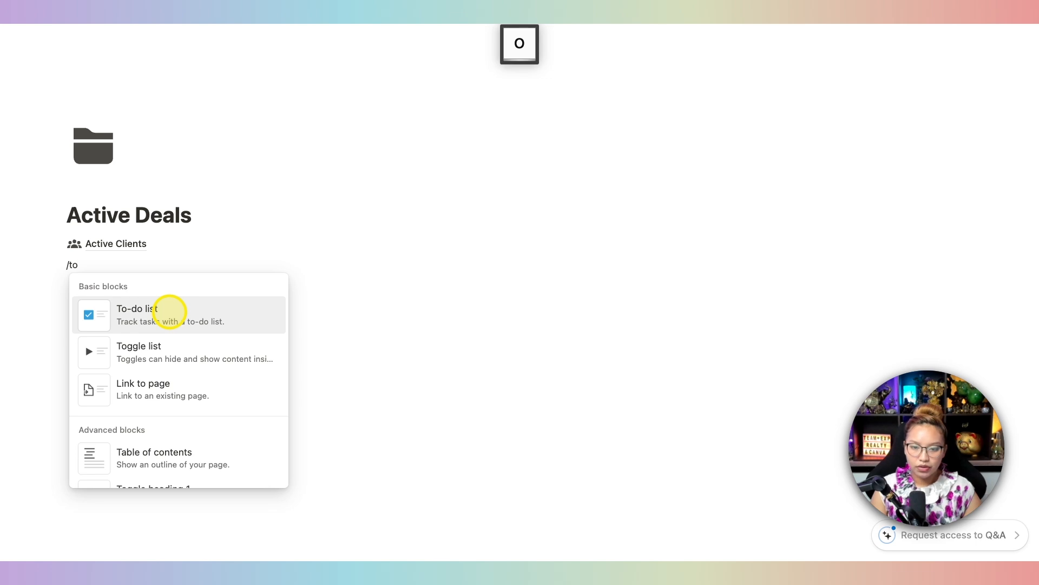
left_click(158, 359)
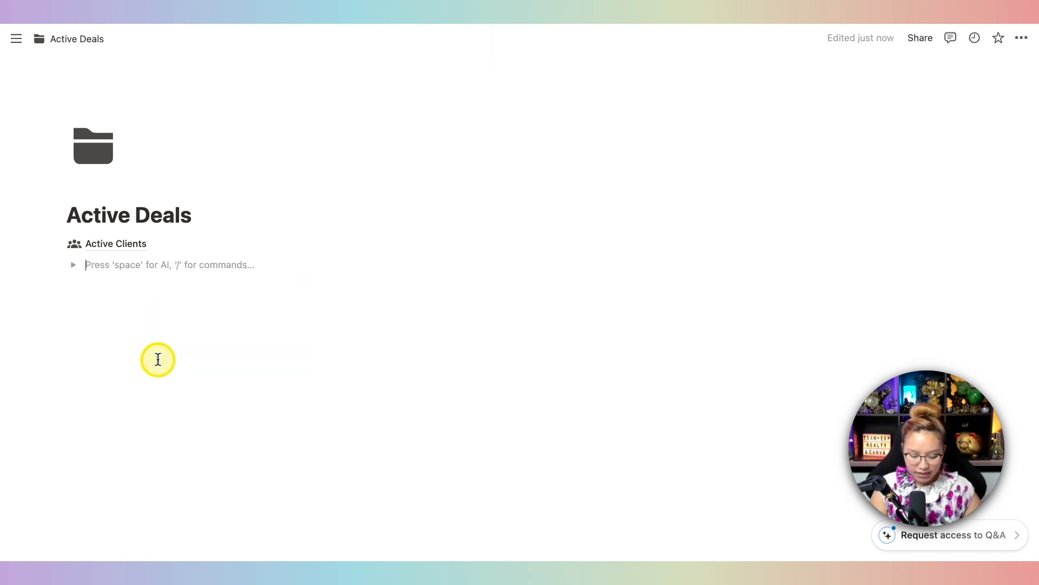
type("Cale")
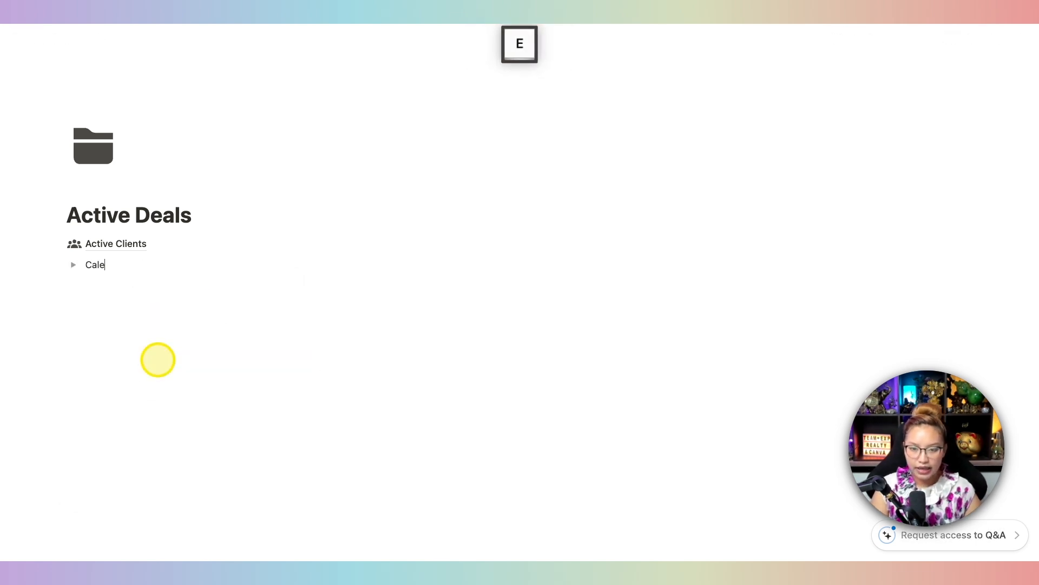
type("ndar")
key("Return")
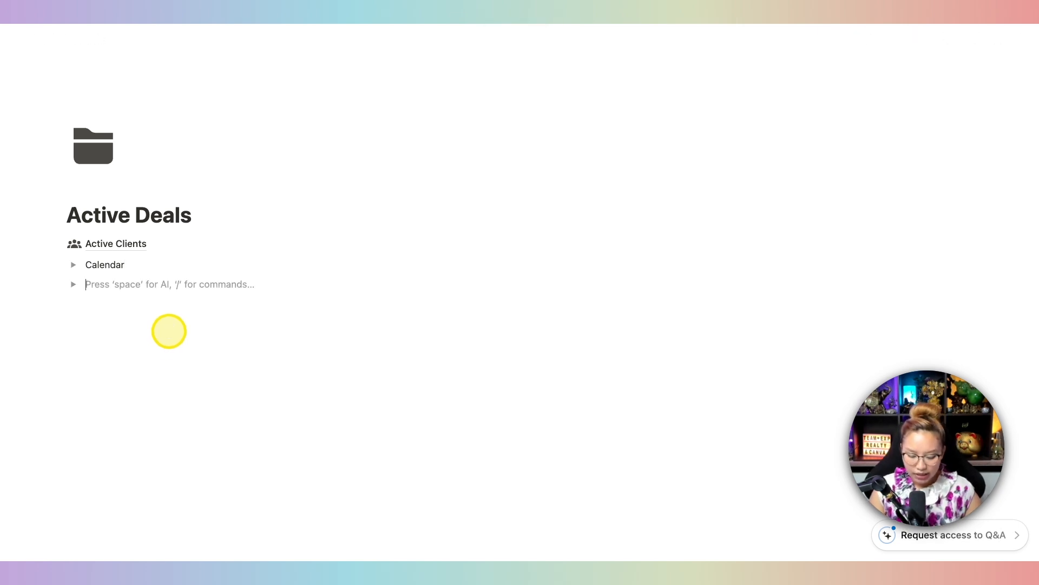
type("Ac")
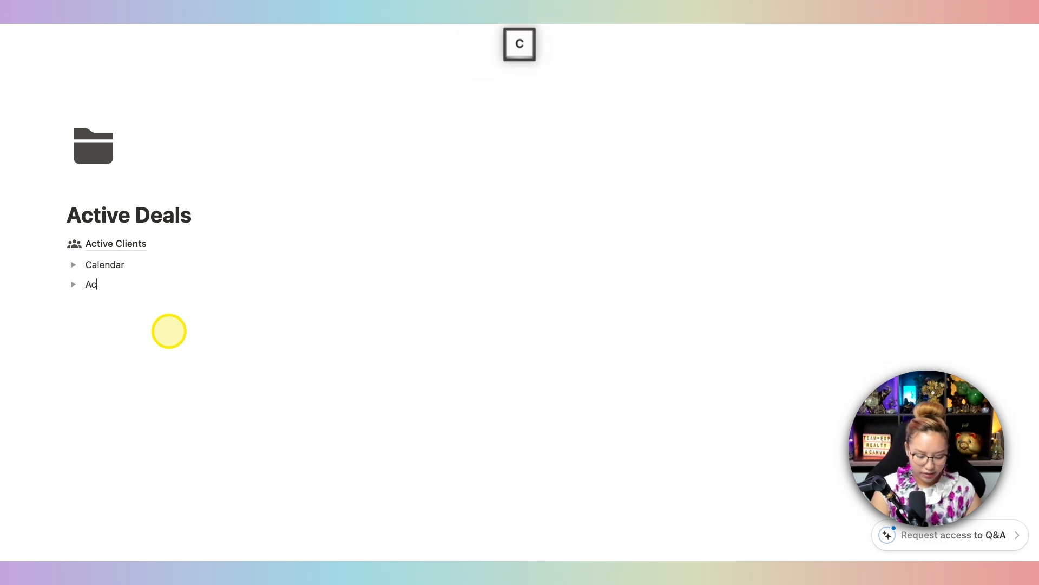
type("tive Buyer Deals")
key("Return")
type("Actove")
key("BackSpace")
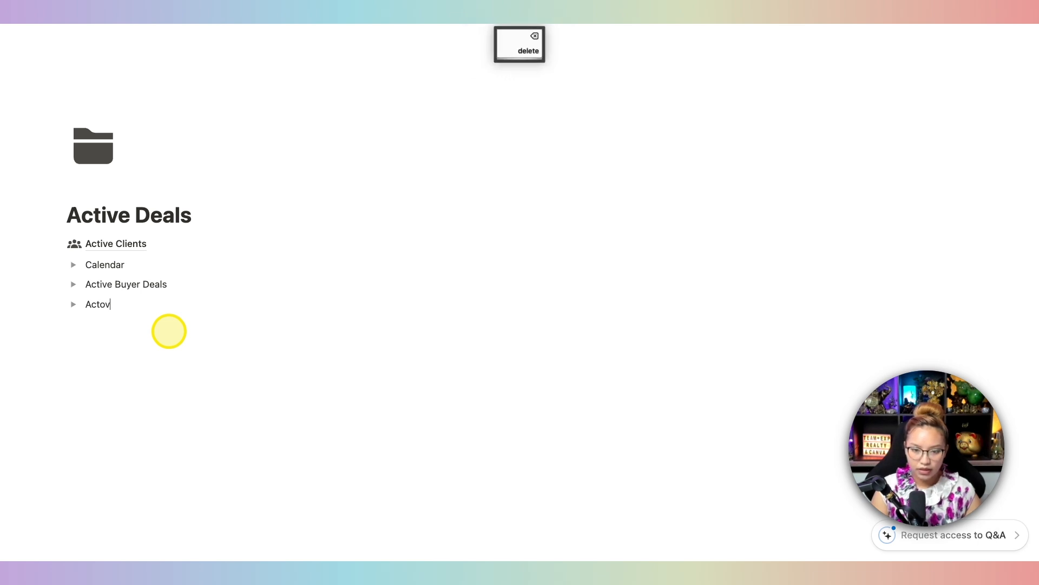
key("BackSpace")
key("BackSpace")
type("ive Seller")
type(" F")
key("BackSpace")
type("Deal")
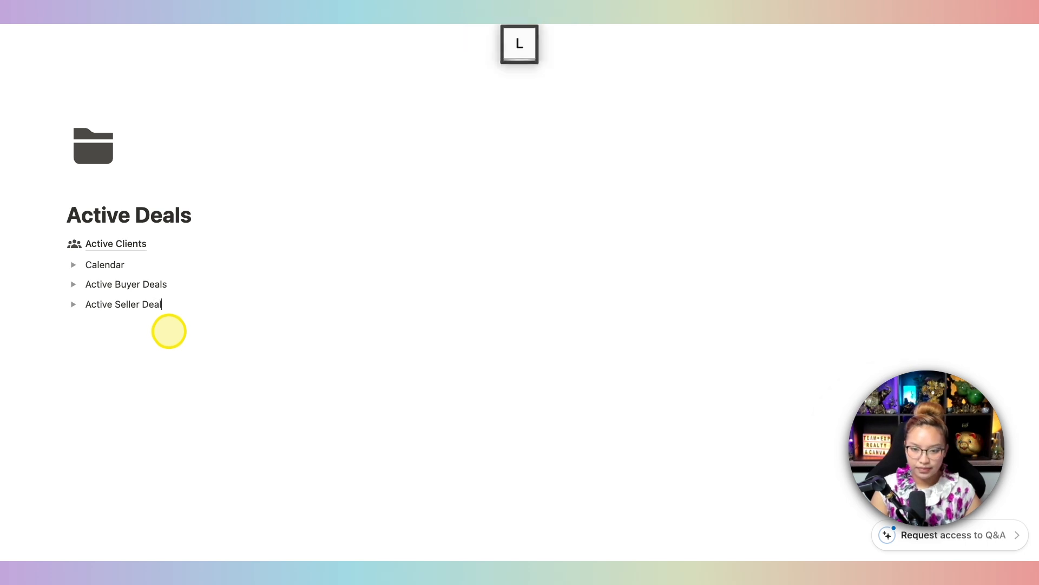
type("s")
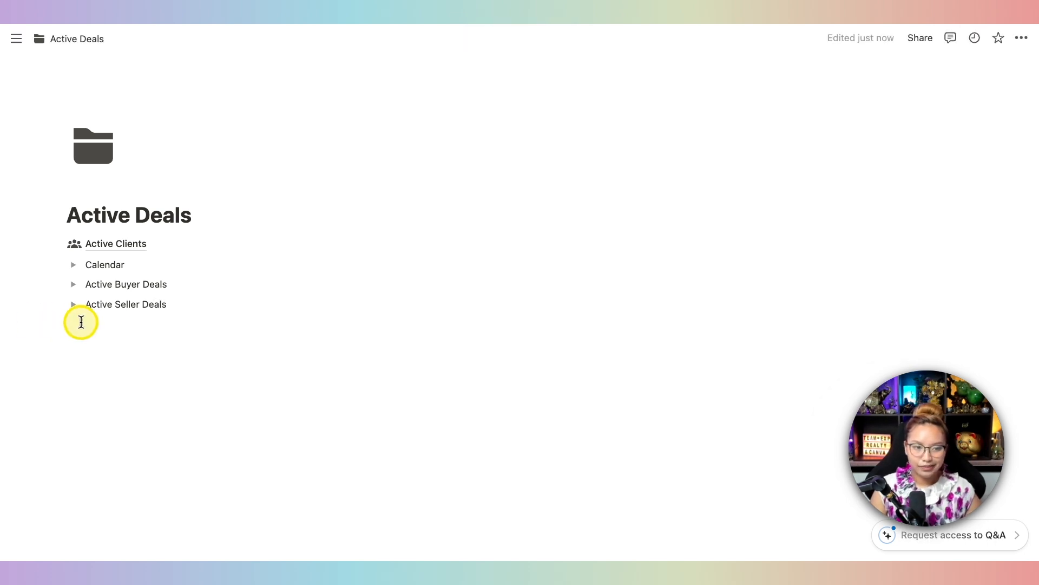
Expand the Calendar toggle and start an empty block inside it
left_click(234, 320)
left_click(213, 306)
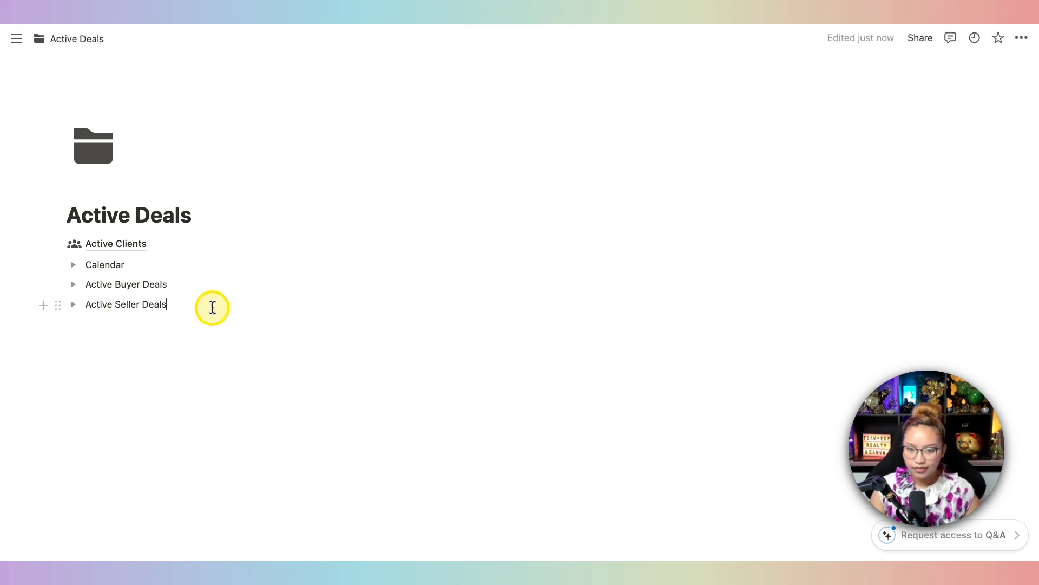
left_click(73, 265)
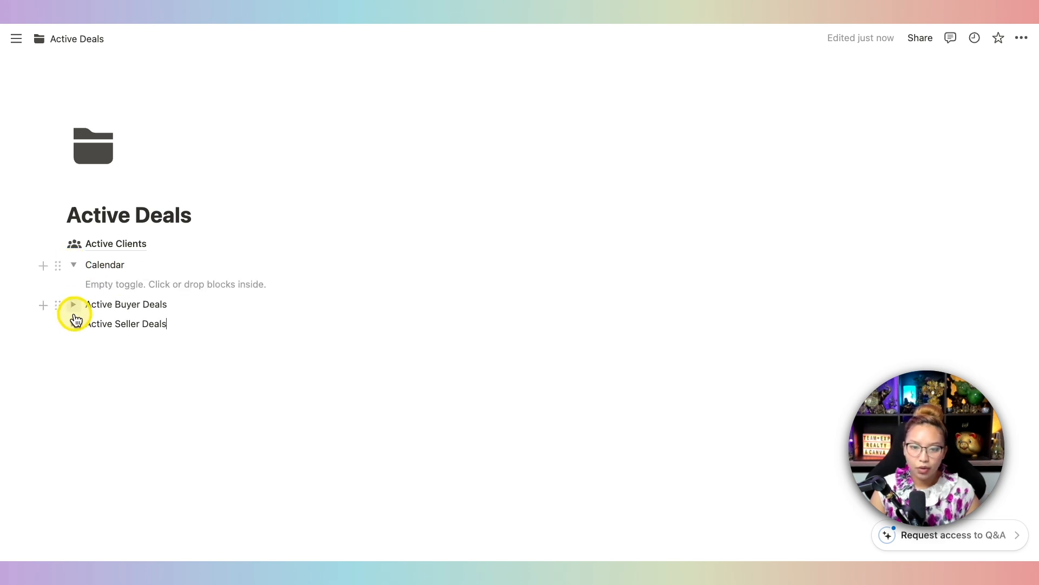
left_click(74, 266)
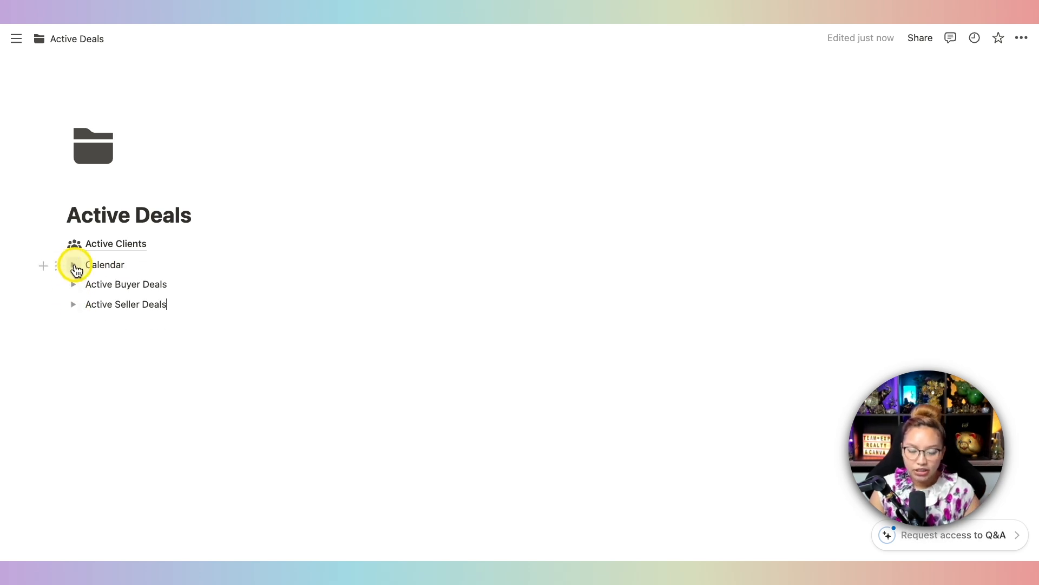
left_click(75, 265)
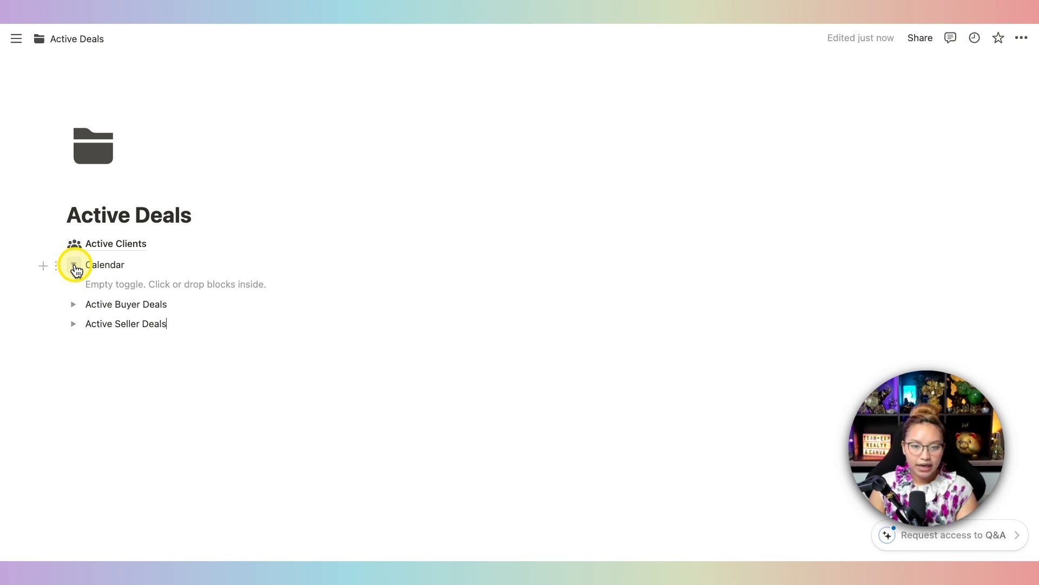
left_click(74, 265)
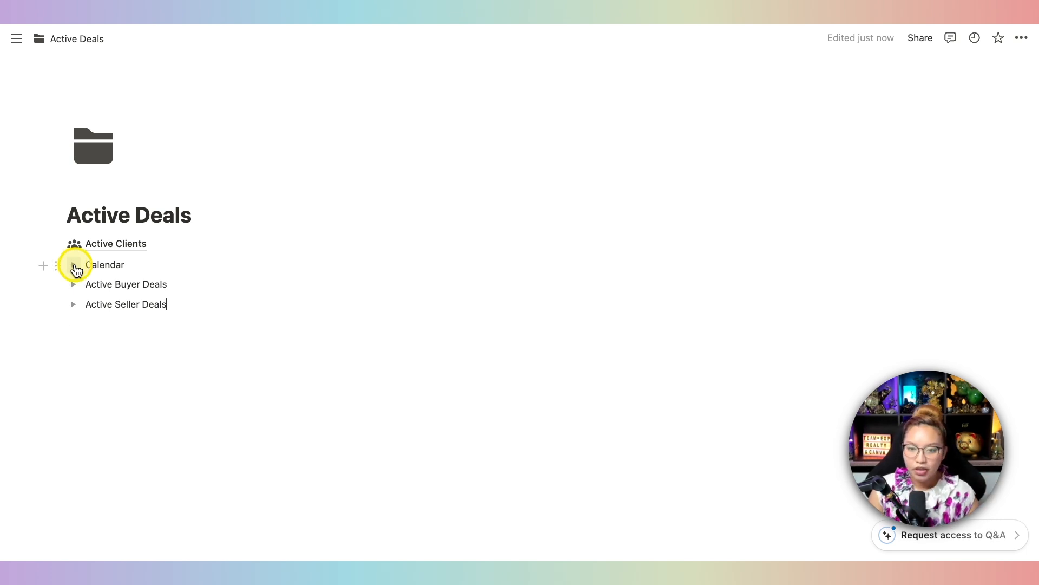
left_click(75, 265)
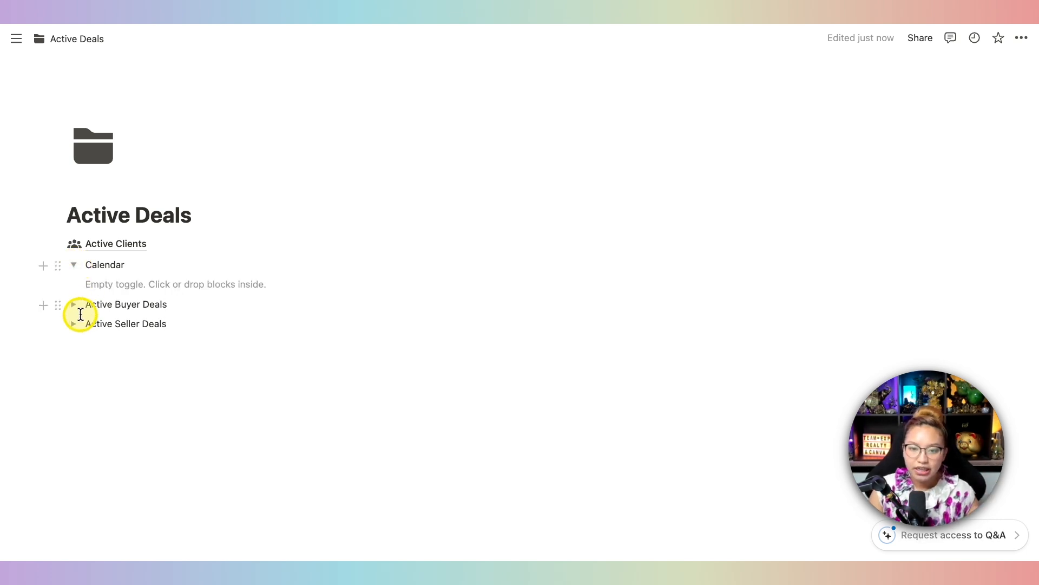
left_click(122, 285)
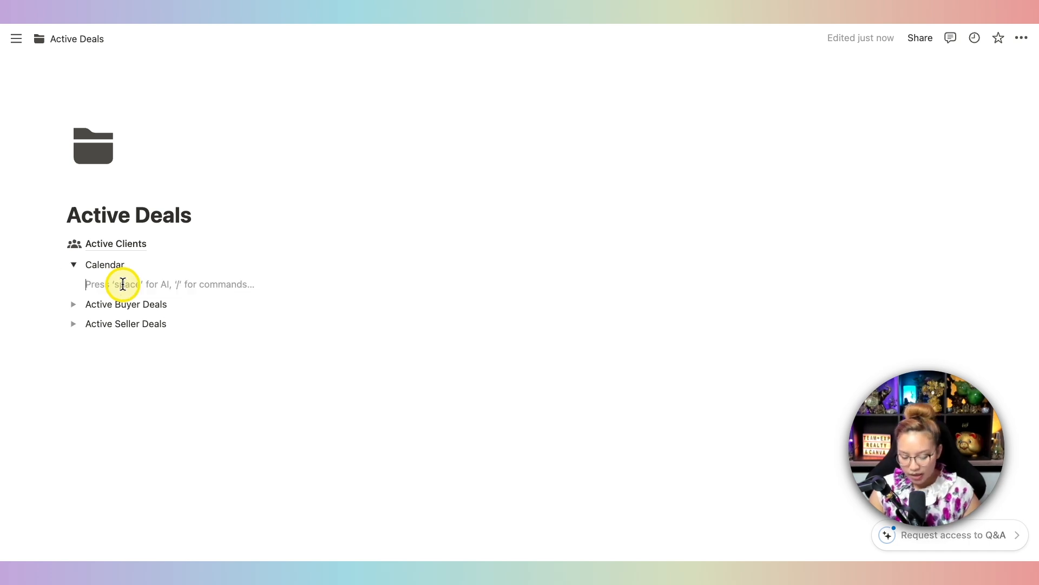
Insert a new linked Active Clients view in Calendar, laid out as a calendar by Closing Date
type("/")
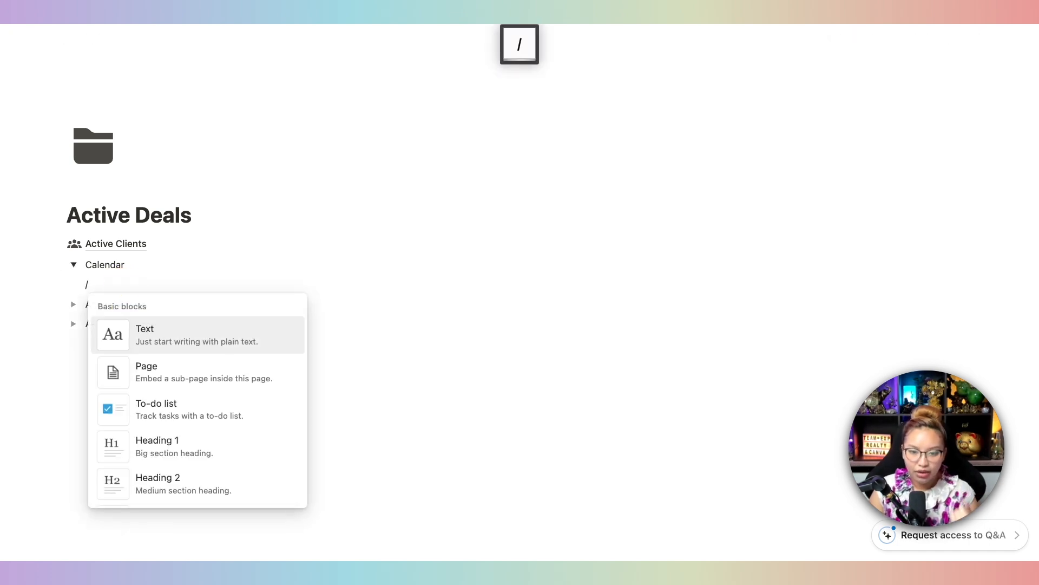
type("linke")
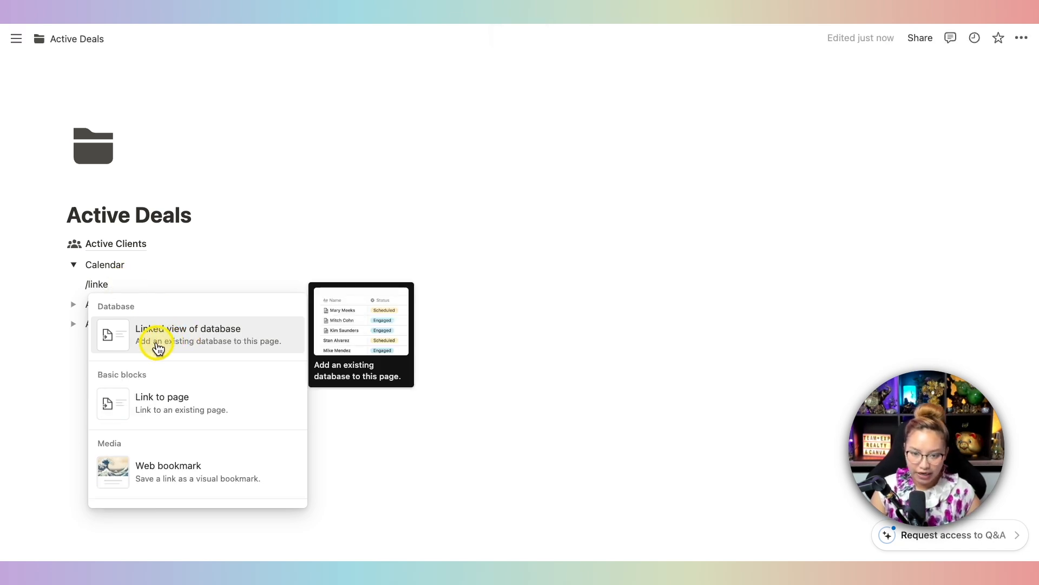
left_click(205, 339)
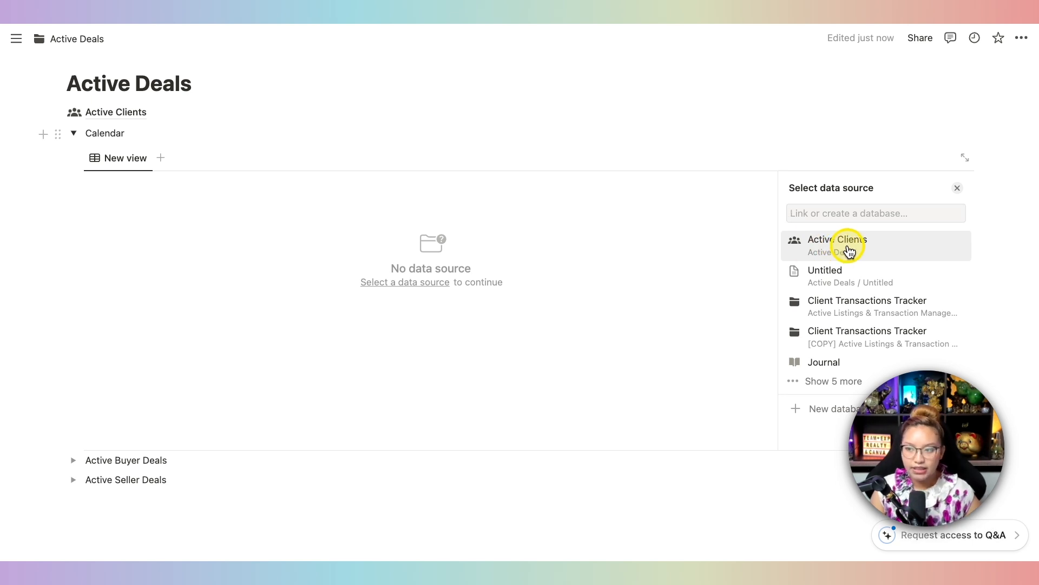
left_click(849, 250)
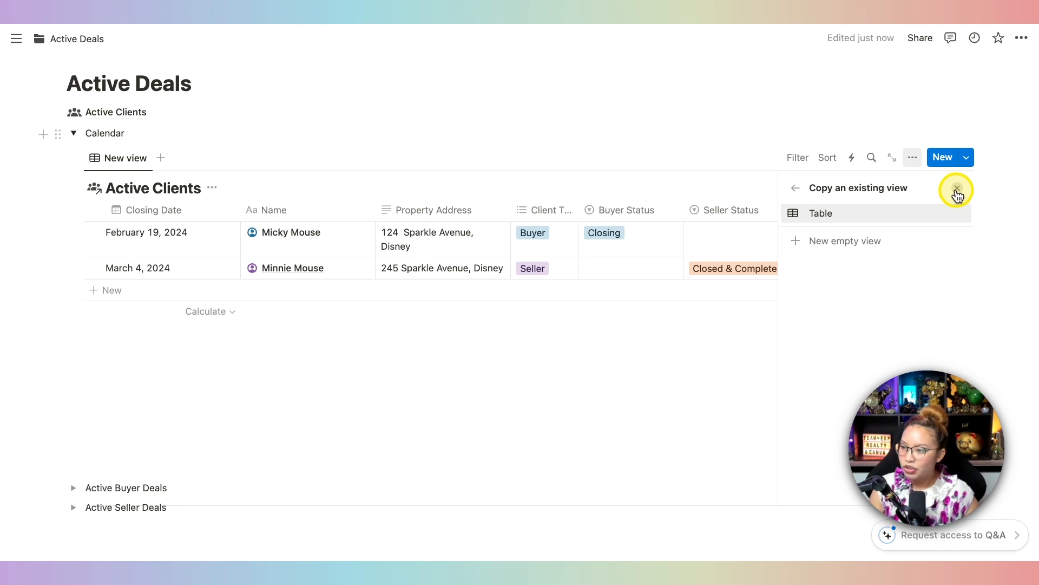
left_click(854, 243)
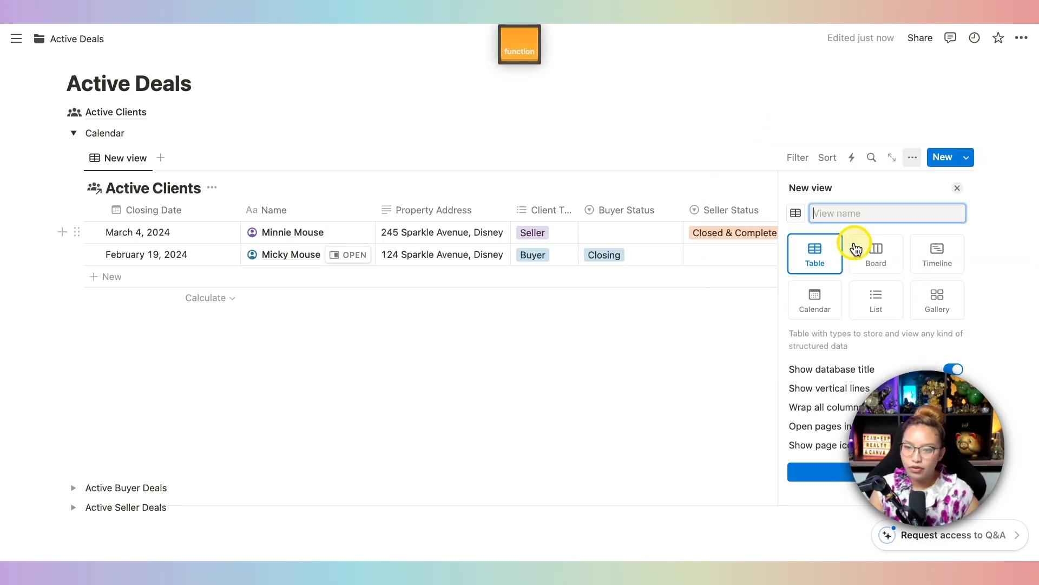
left_click(812, 312)
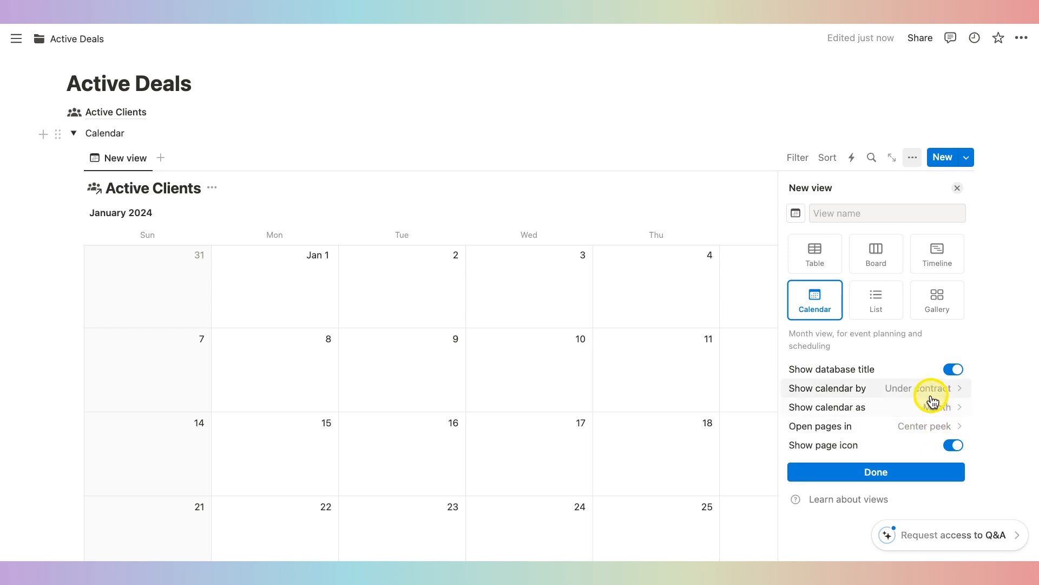
key("fn")
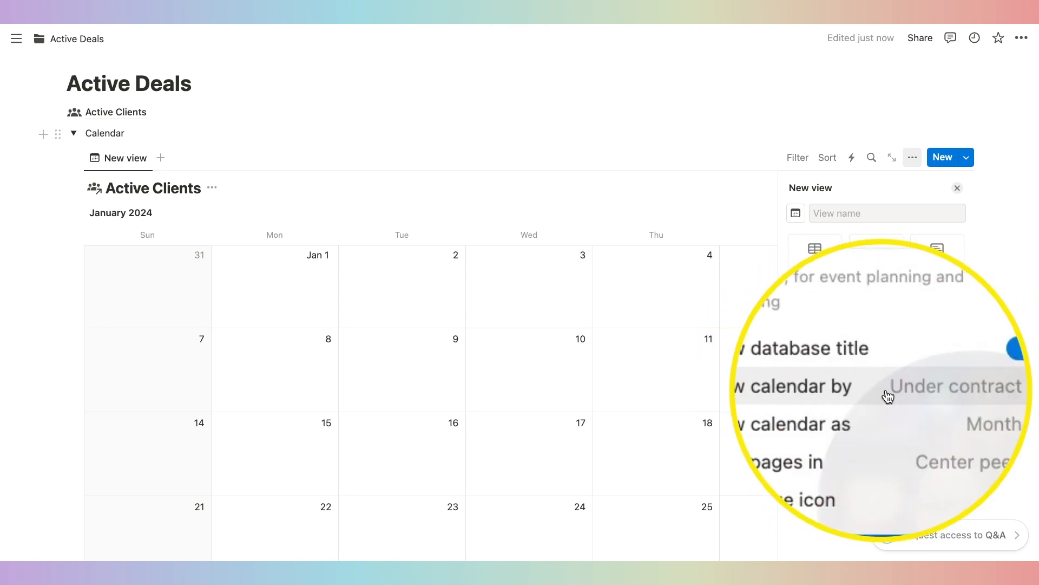
left_click(921, 391)
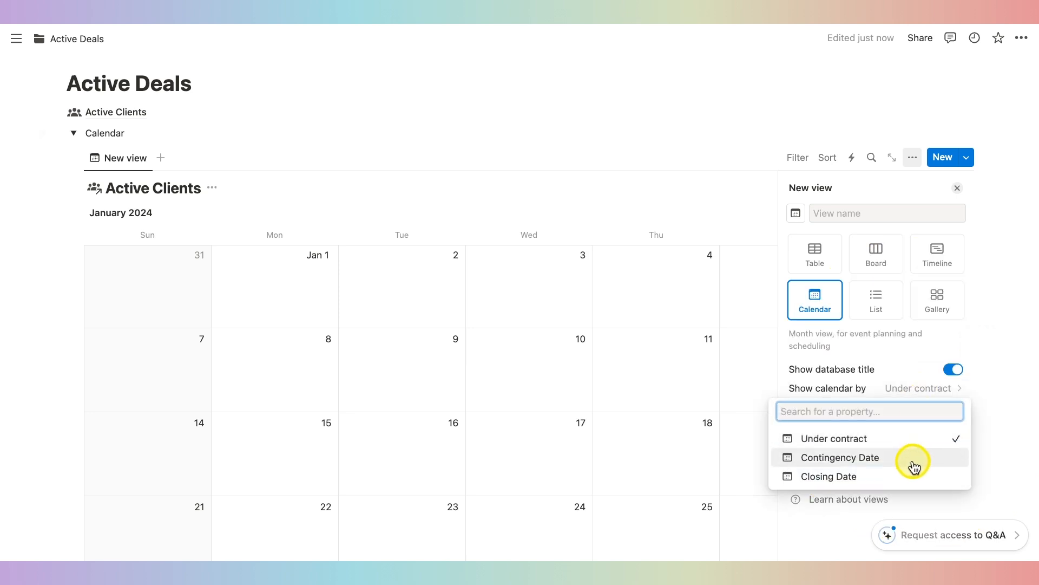
left_click(863, 476)
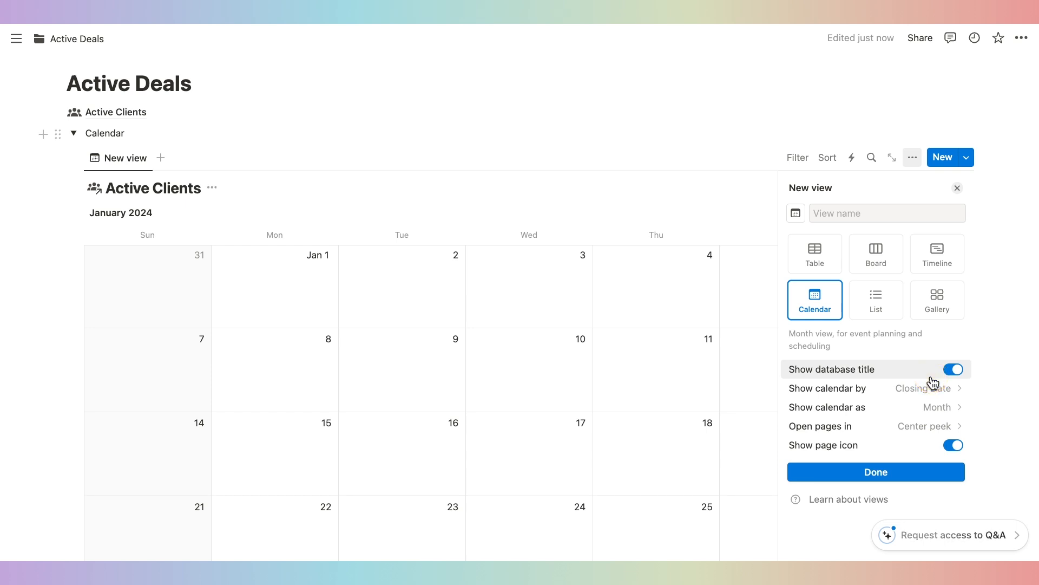
left_click(821, 482)
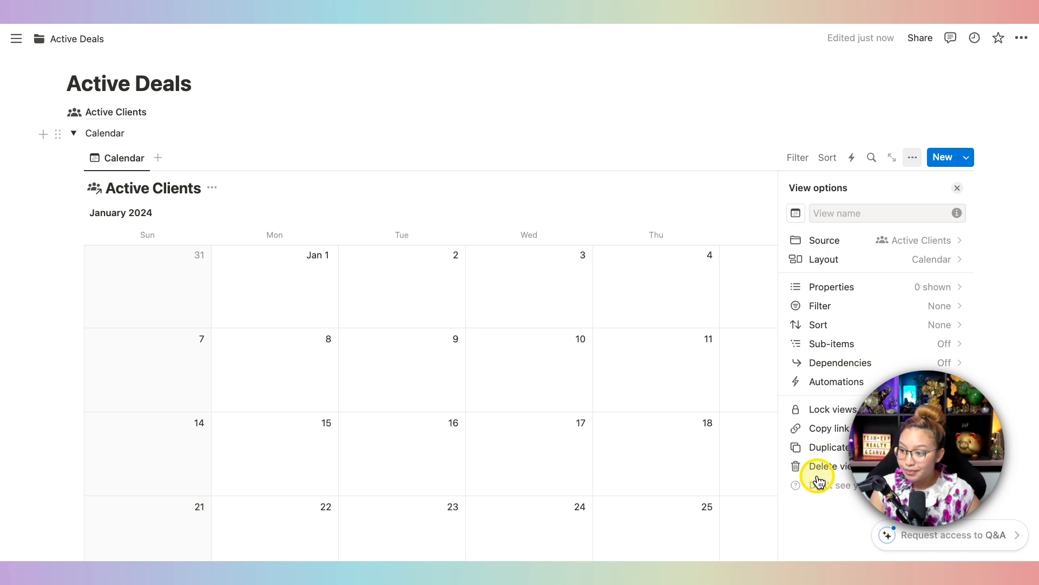
left_click(636, 186)
Move the calendar to February 2024 and preview the February deal records
scroll(636, 186, "down", 5)
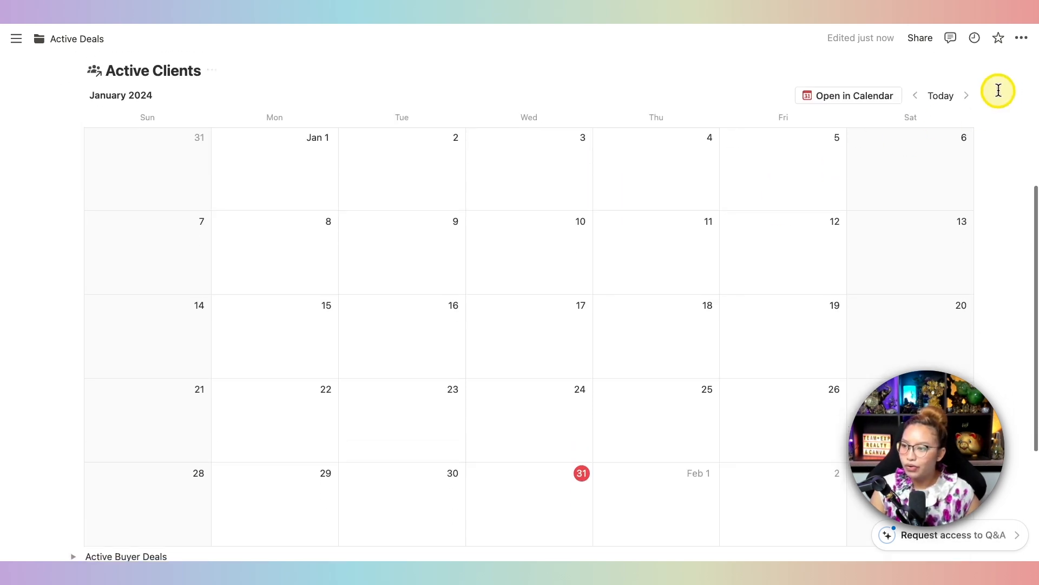
left_click(967, 96)
scroll(254, 366, "down", 1)
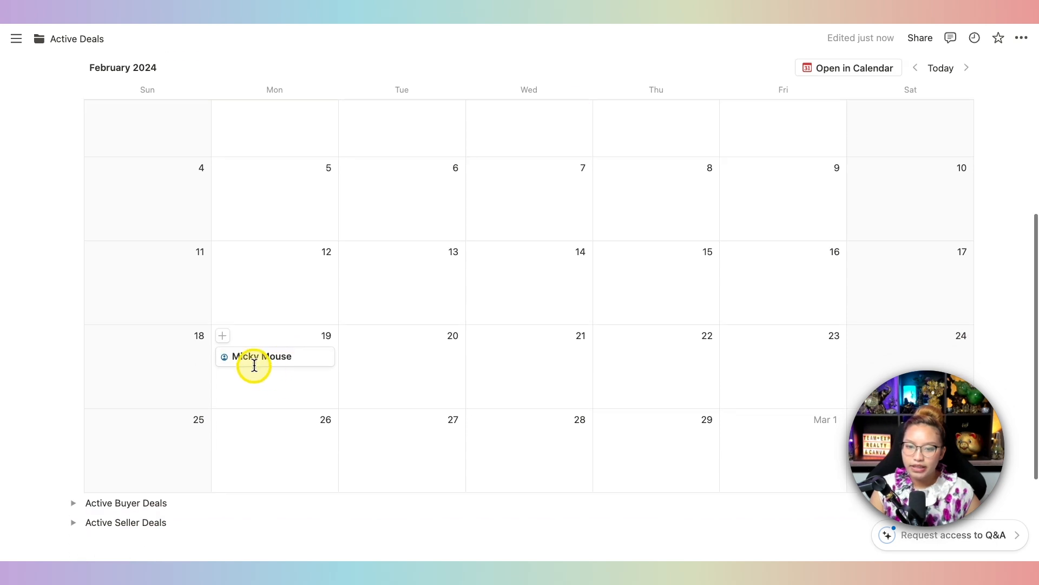
left_click(287, 365)
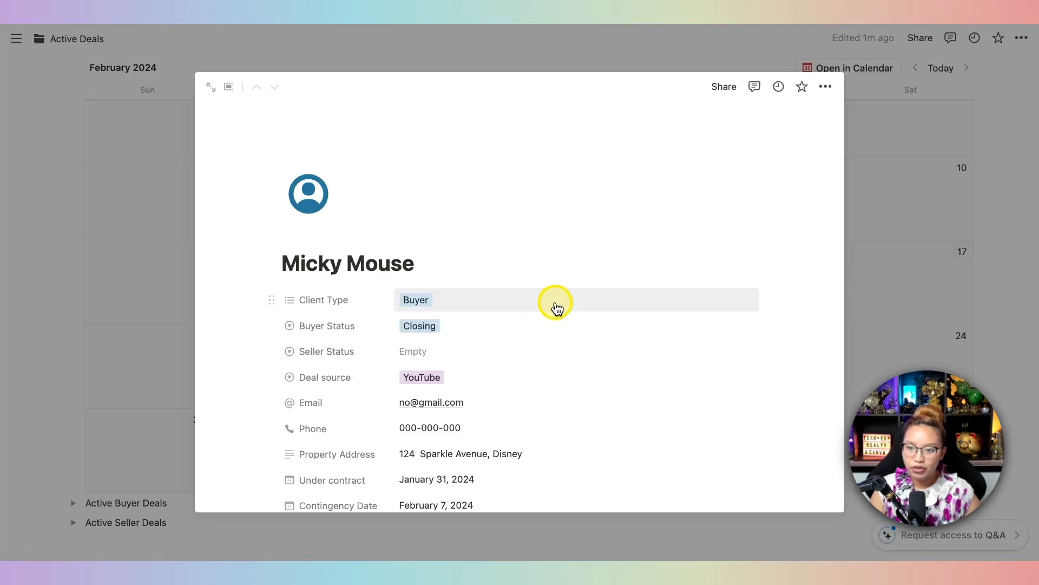
left_click(895, 216)
scroll(895, 216, "down", 3)
scroll(895, 217, "down", 3)
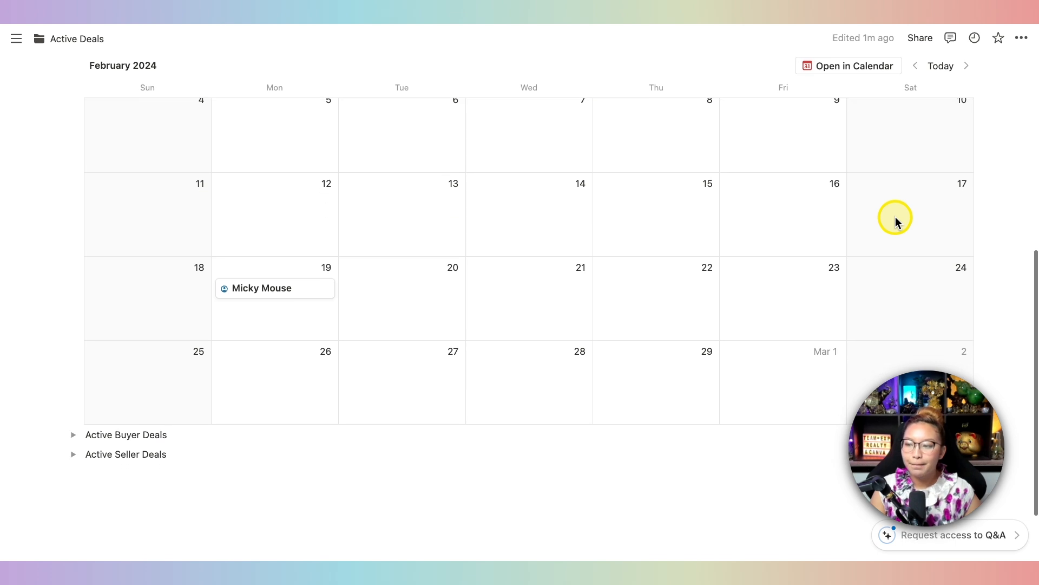
left_click(262, 295)
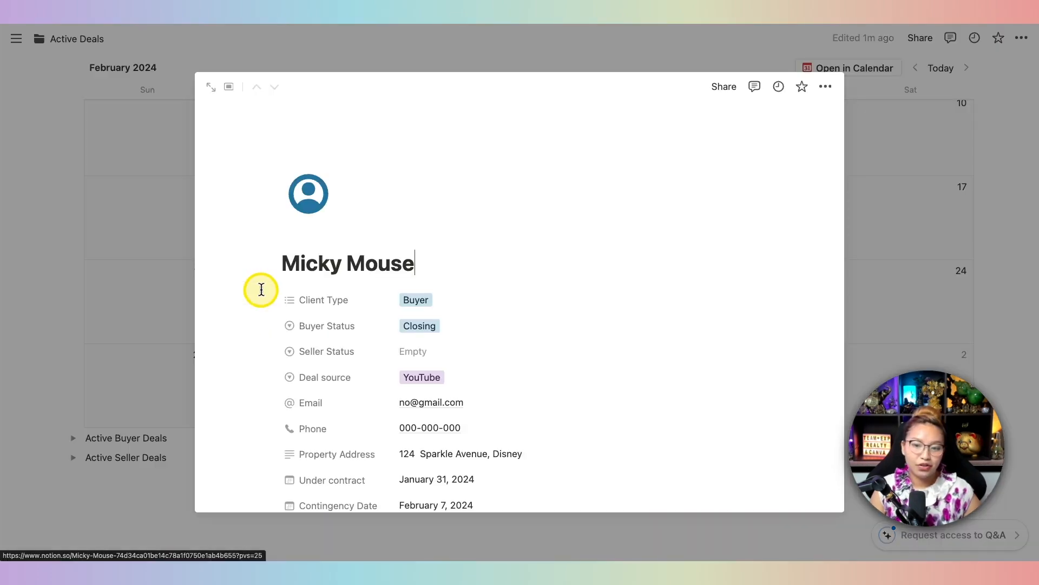
left_click(904, 244)
scroll(905, 244, "up", 3)
Zoom the page out and advance to March 2024, checking the March 4 seller closing
key("super+minus")
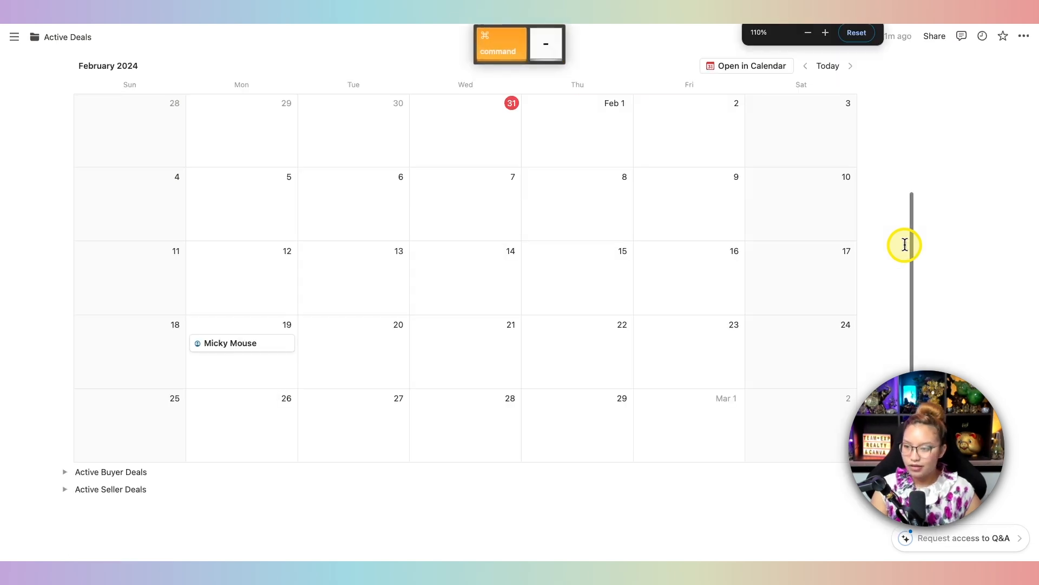
scroll(810, 211, "up", 1)
left_click(975, 97)
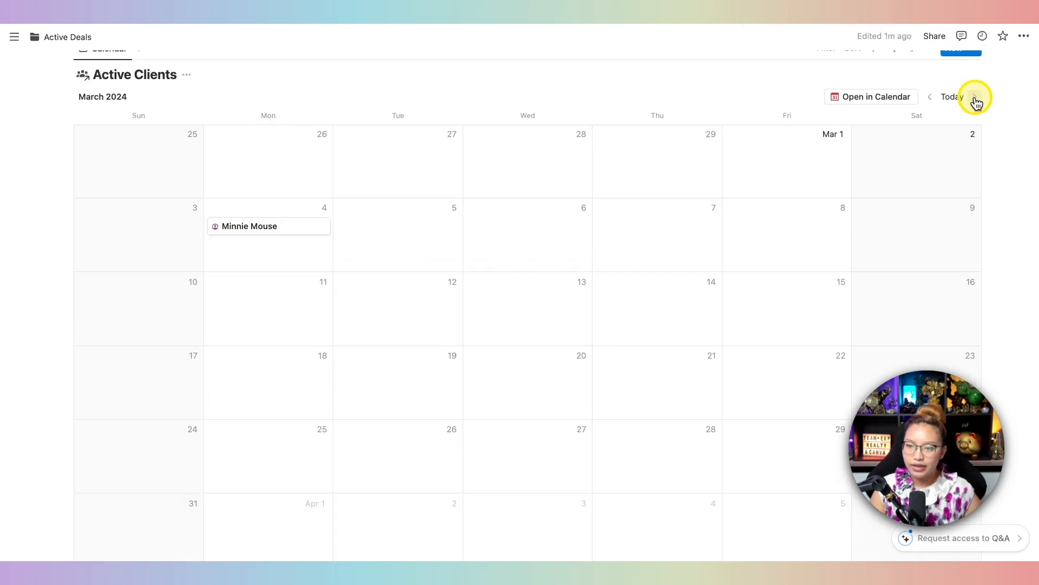
left_click(266, 227)
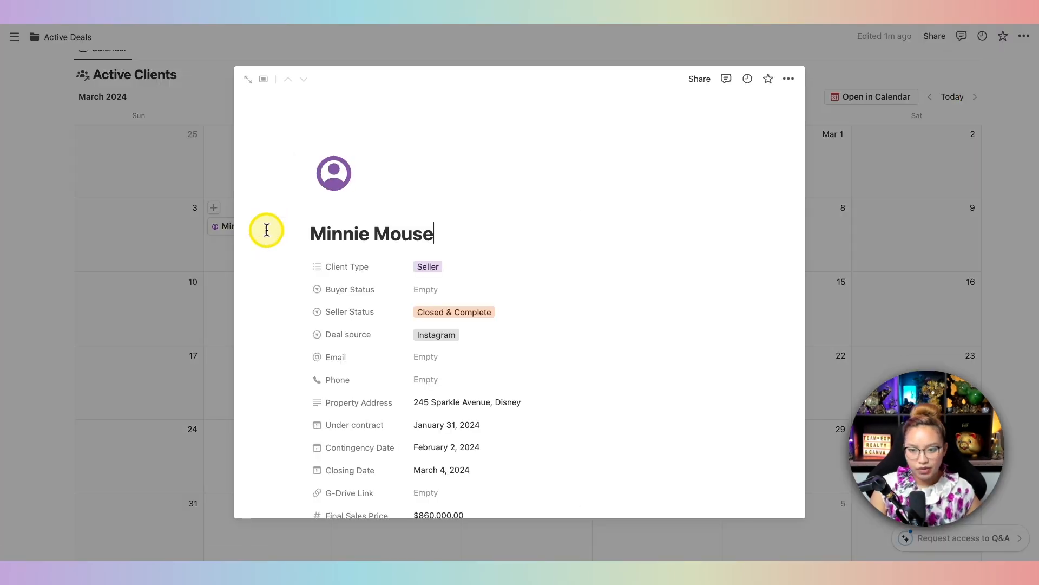
left_click(872, 269)
scroll(410, 235, "up", 1)
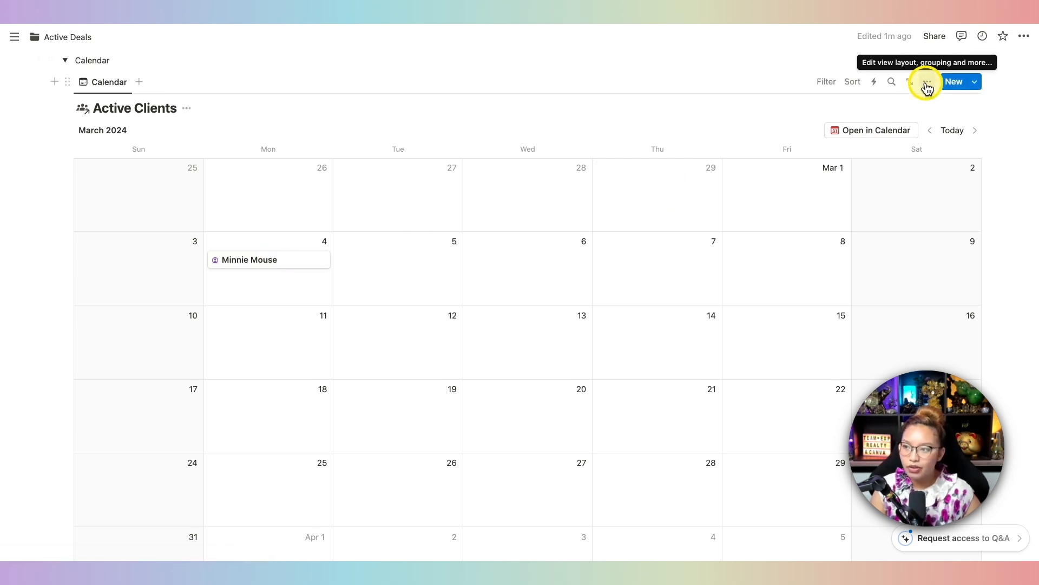
Show Client Type, Property Address and Final Sales Price on calendar cards, then open the seller's card
left_click(927, 83)
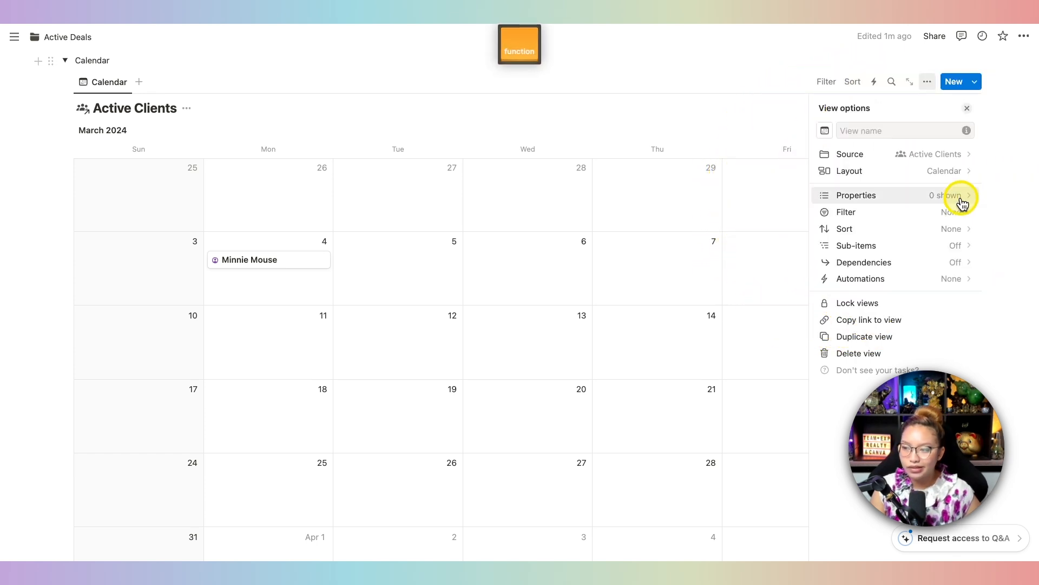
left_click(962, 201)
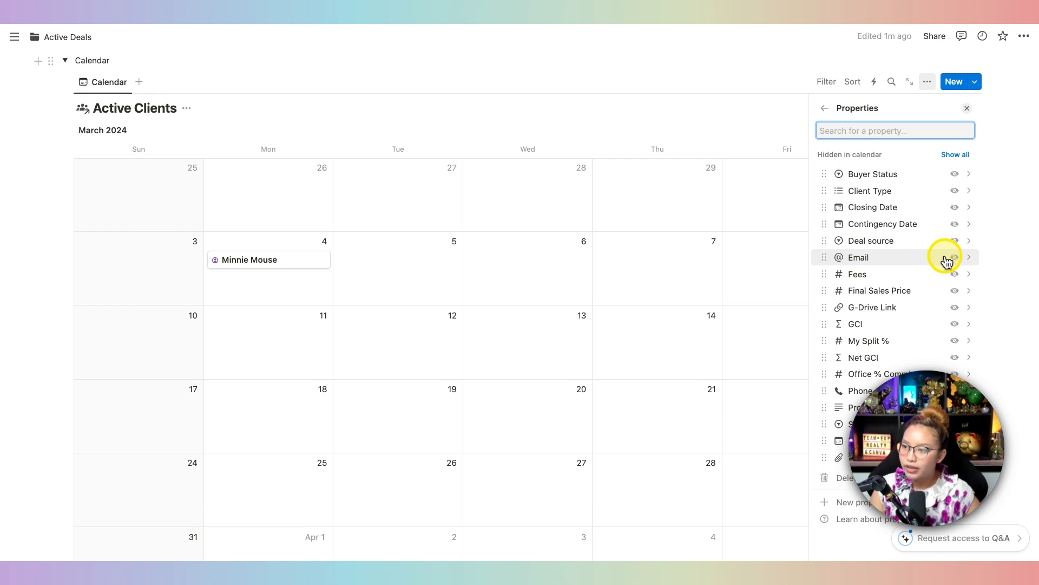
left_click(955, 193)
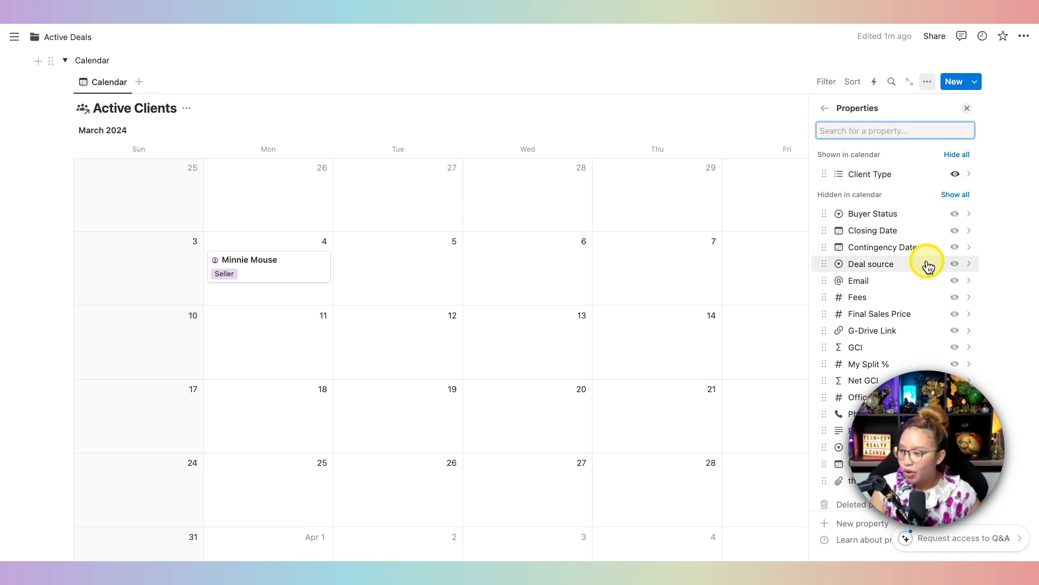
scroll(929, 266, "down", 1)
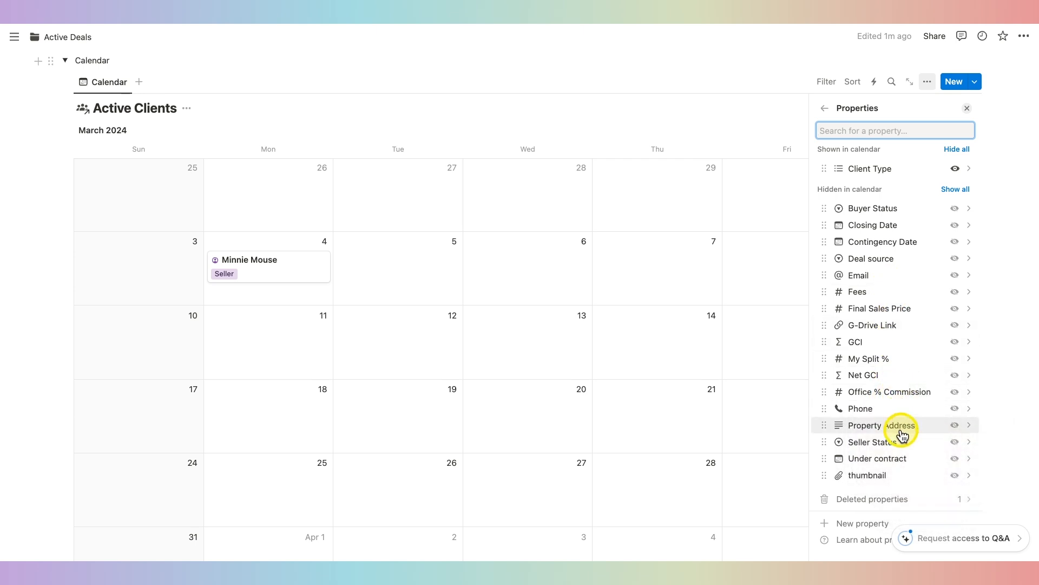
left_click(955, 425)
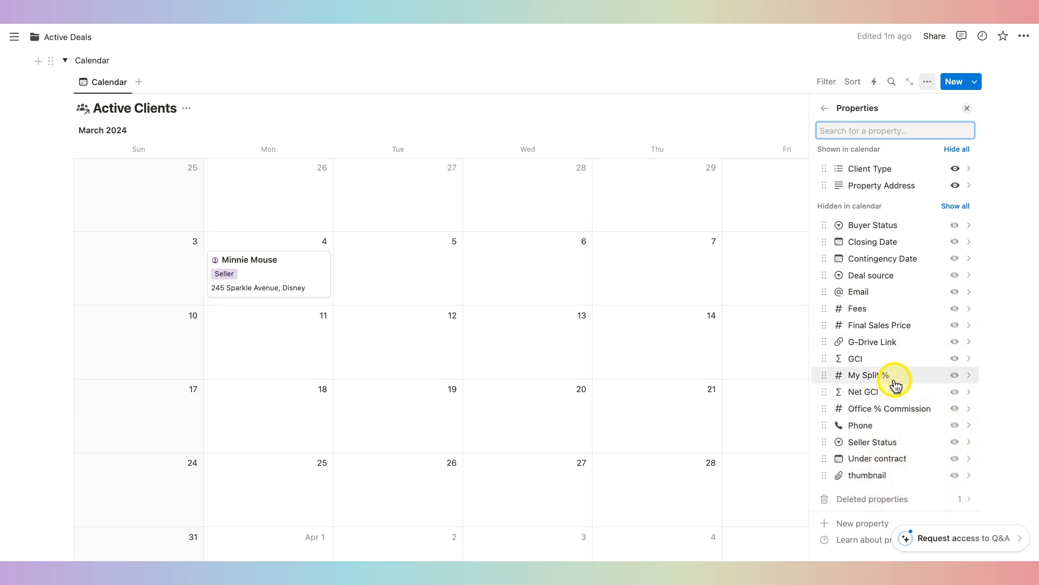
left_click(955, 325)
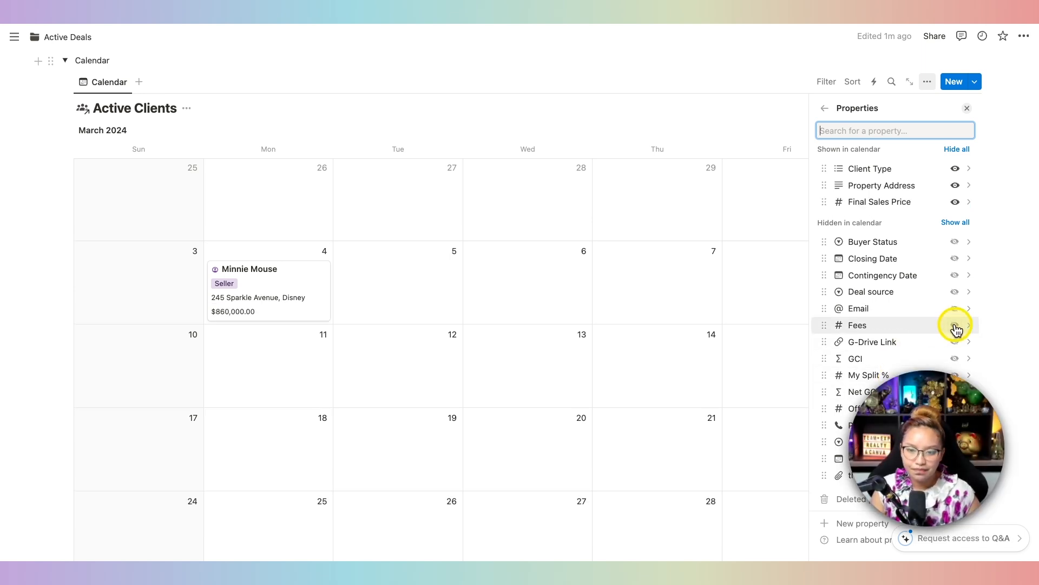
left_click(287, 309)
scroll(399, 404, "down", 5)
scroll(400, 403, "up", 3)
Set the calendar view to open pages in Side peek and test it on the seller's card
scroll(401, 404, "up", 3)
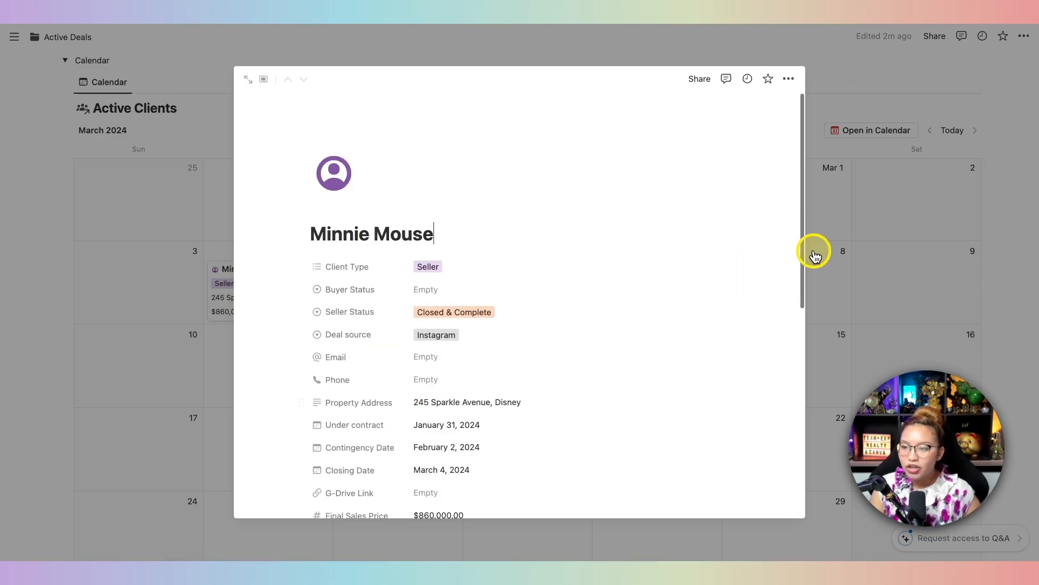
left_click(901, 227)
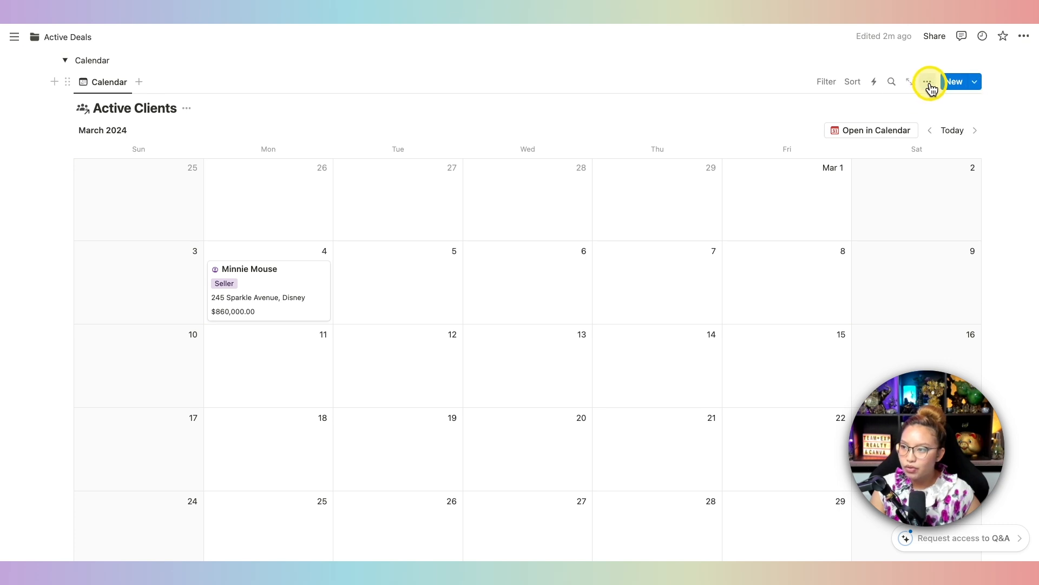
left_click(929, 84)
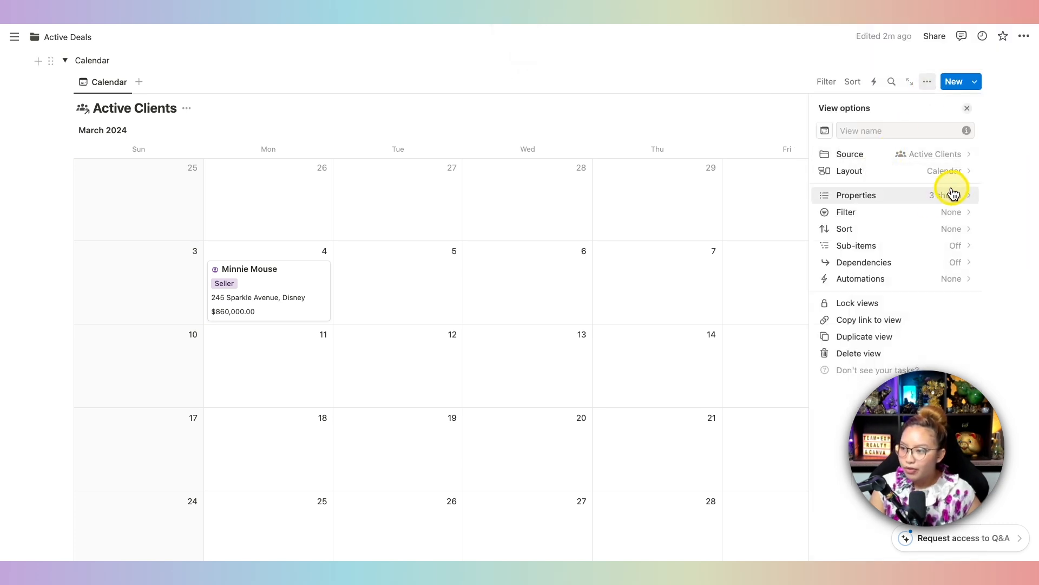
key("fn")
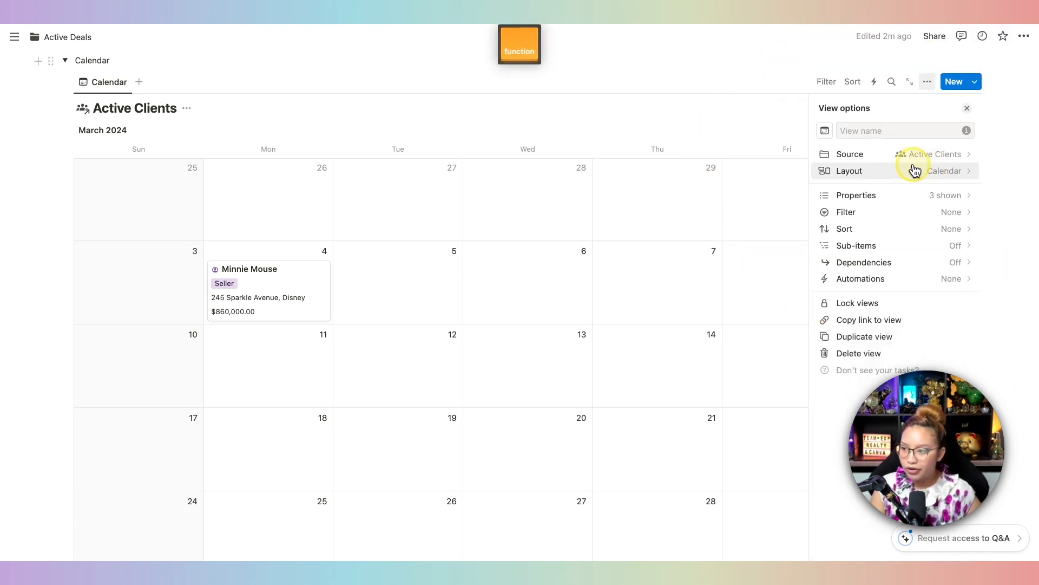
left_click(947, 171)
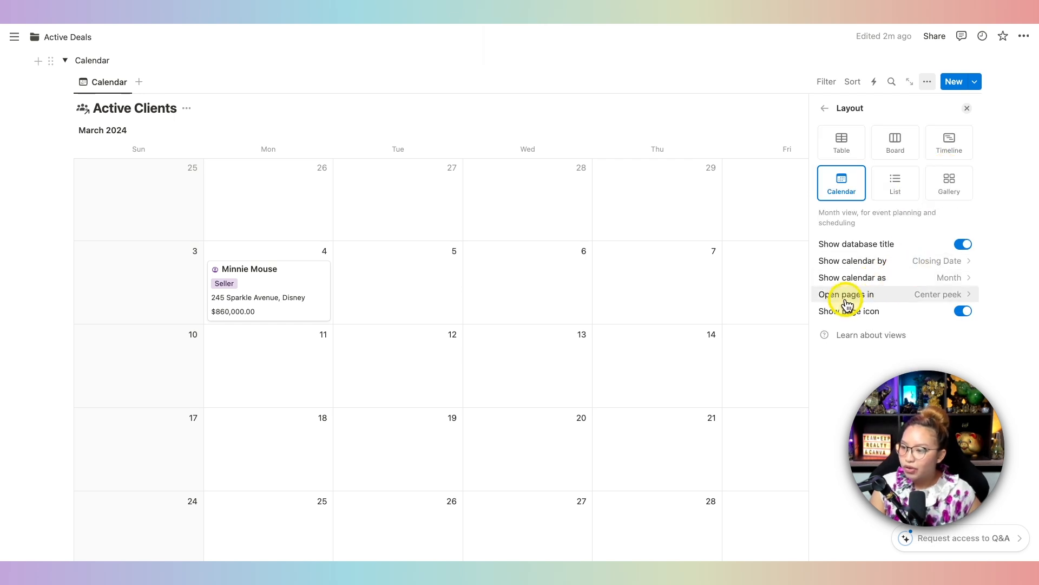
key("fn")
left_click(951, 294)
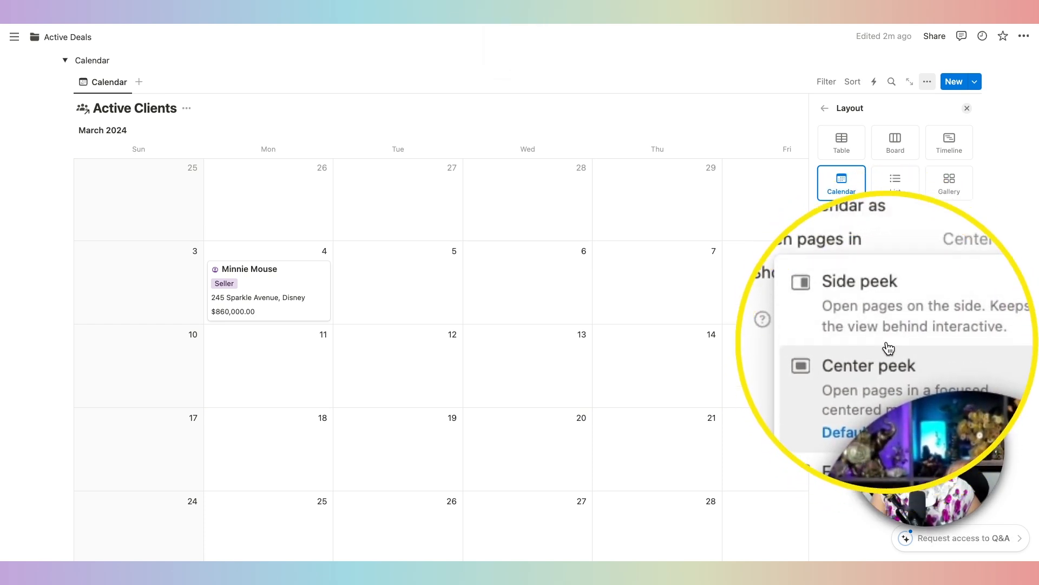
left_click(888, 324)
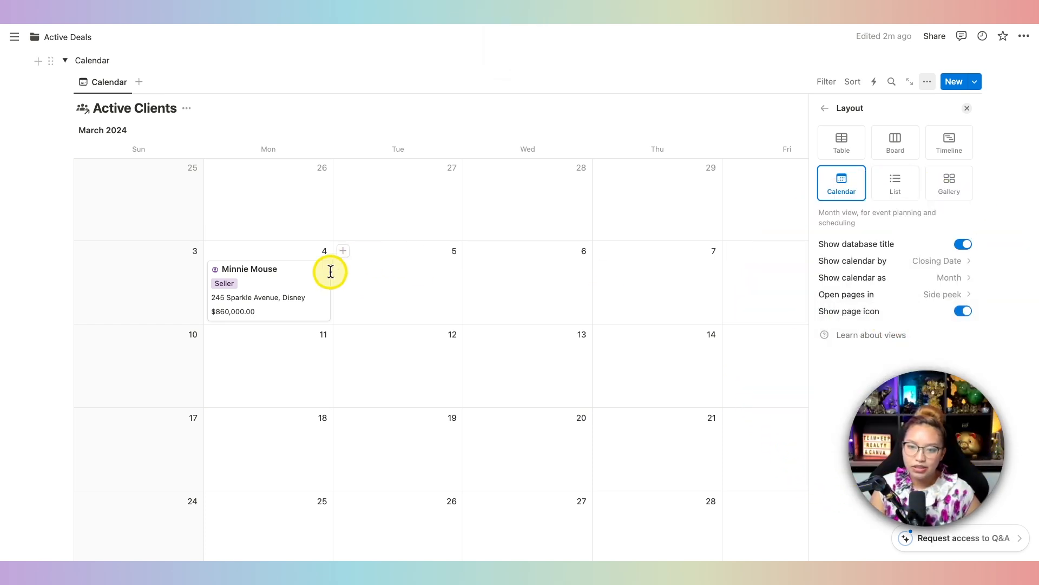
left_click(323, 290)
left_click(322, 290)
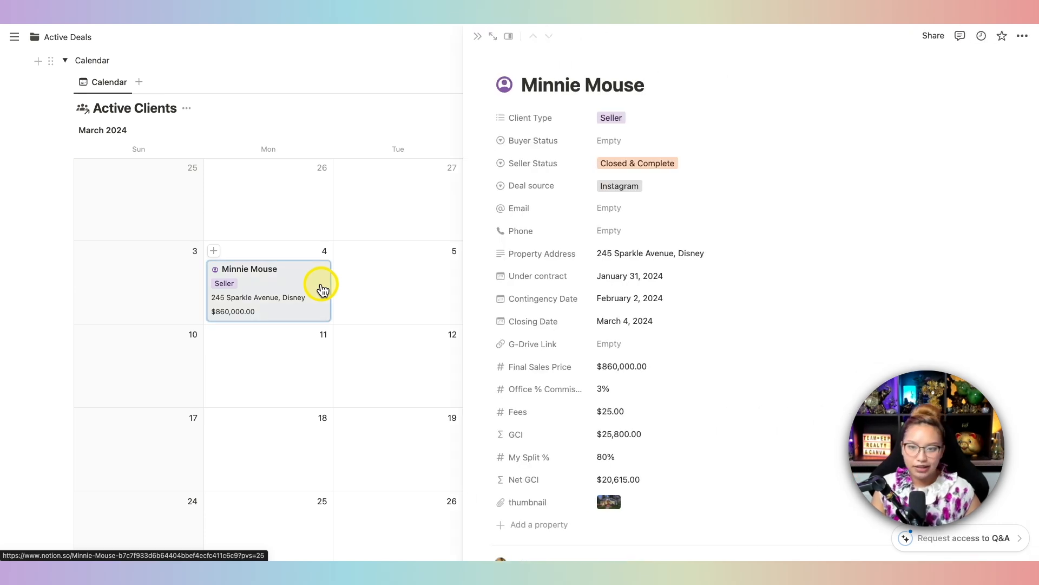
left_click(477, 38)
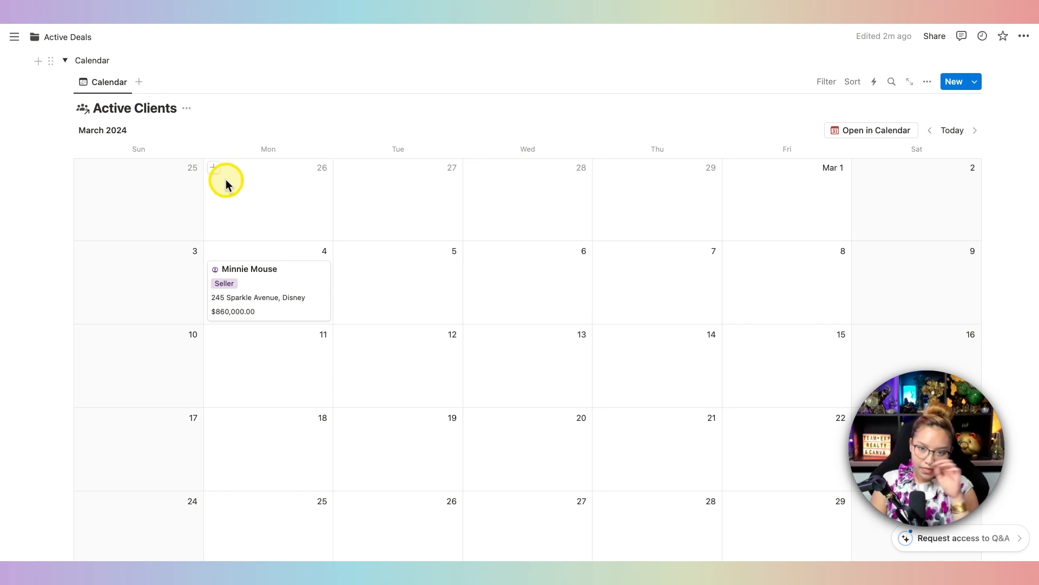
key("fn")
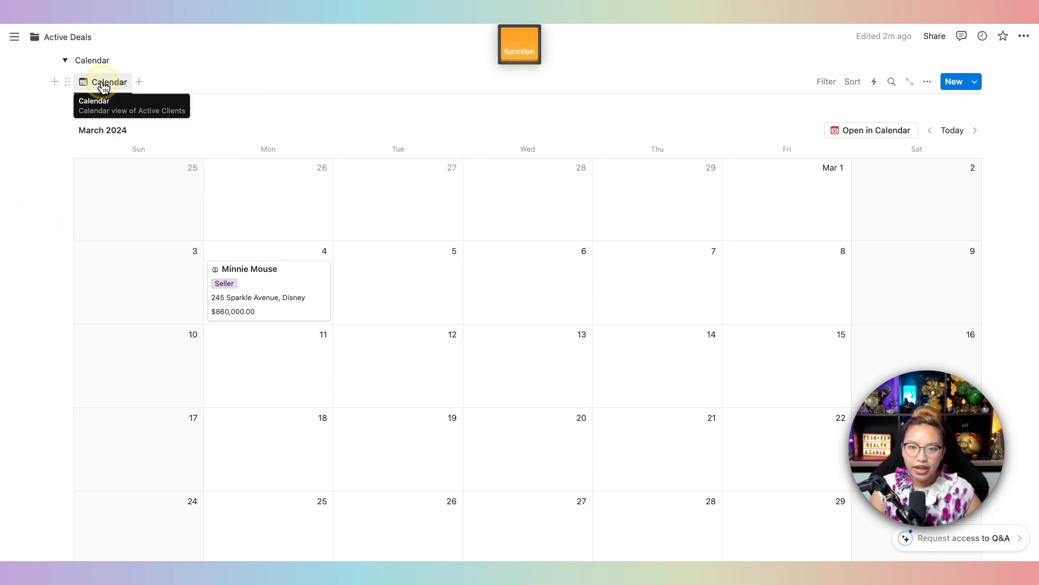
Rename the calendar view to Closings
left_click(103, 85)
left_click(125, 106)
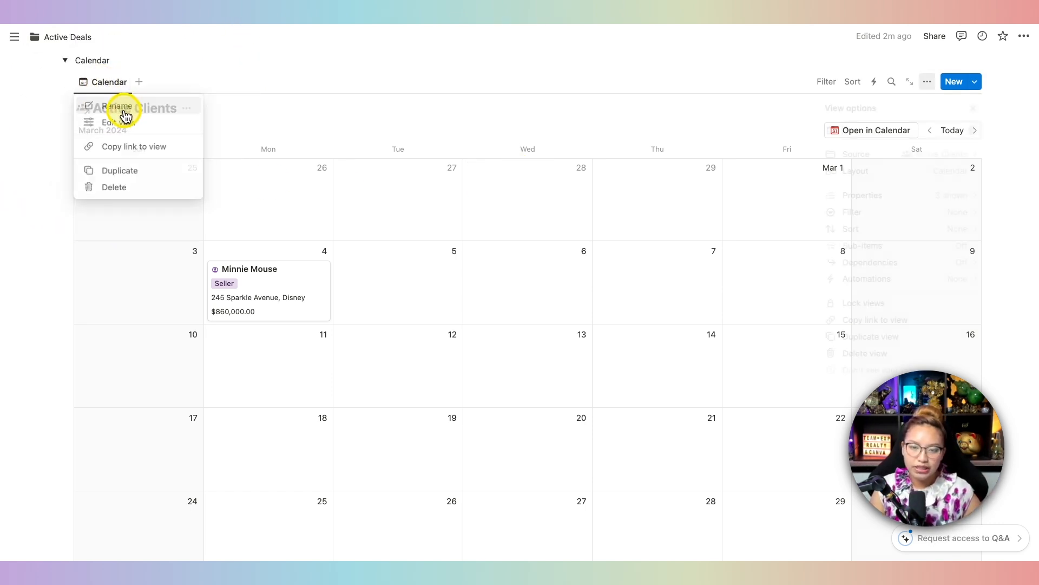
type("Clso")
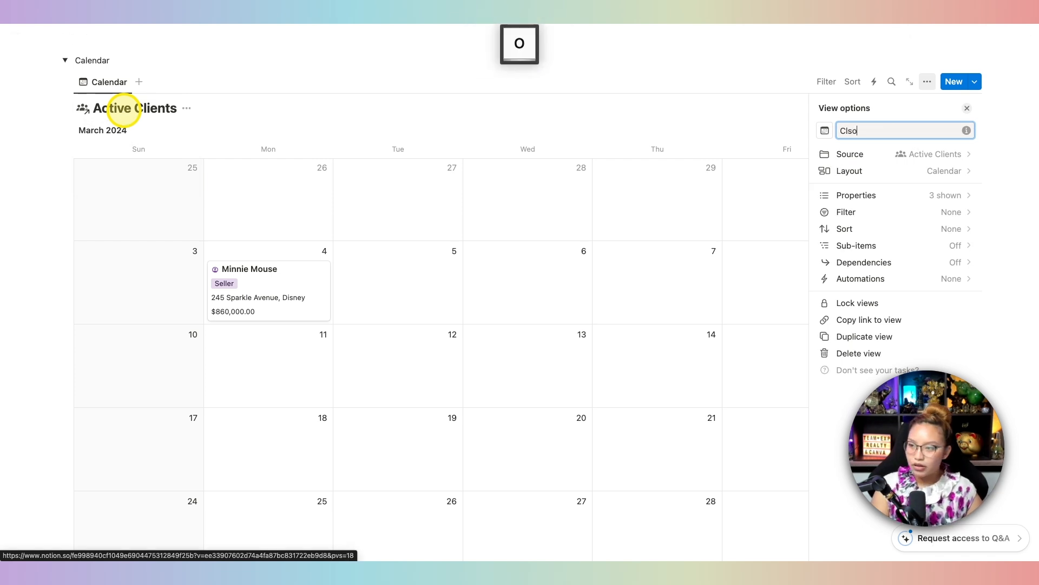
type("iosings")
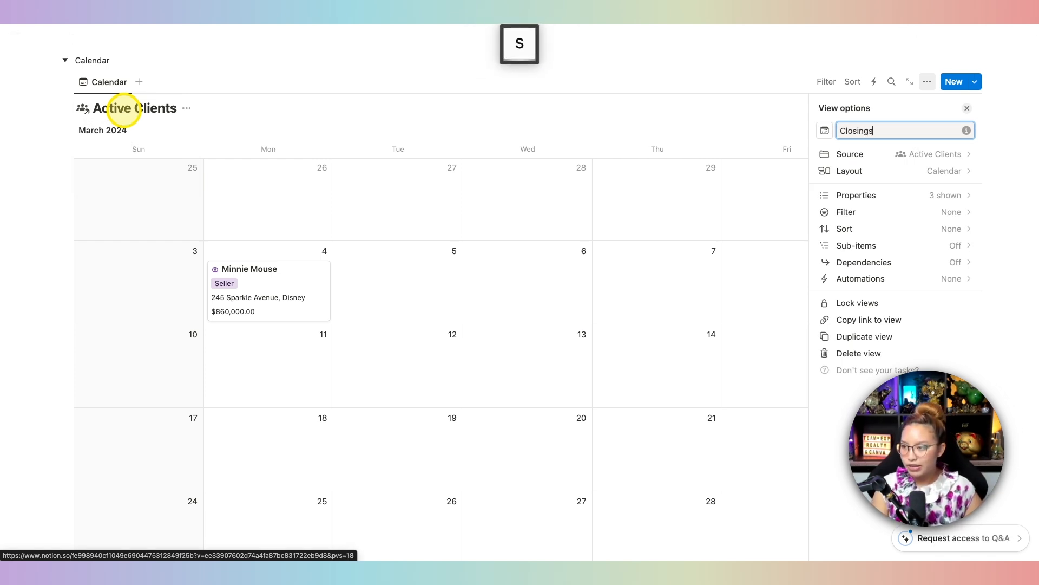
left_click(449, 133)
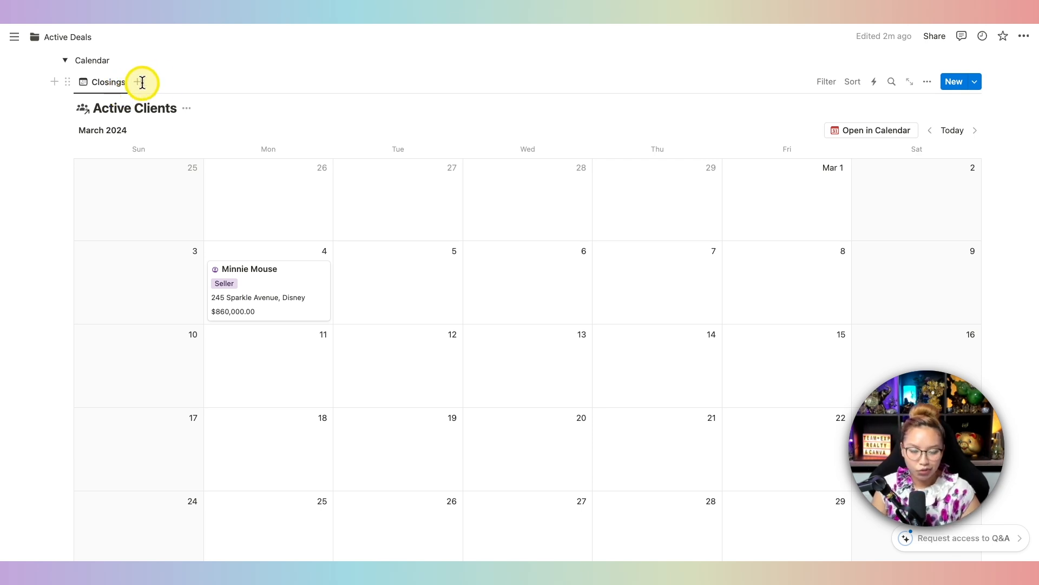
Add a new table view, then delete it so Closings remains the only view
left_click(137, 84)
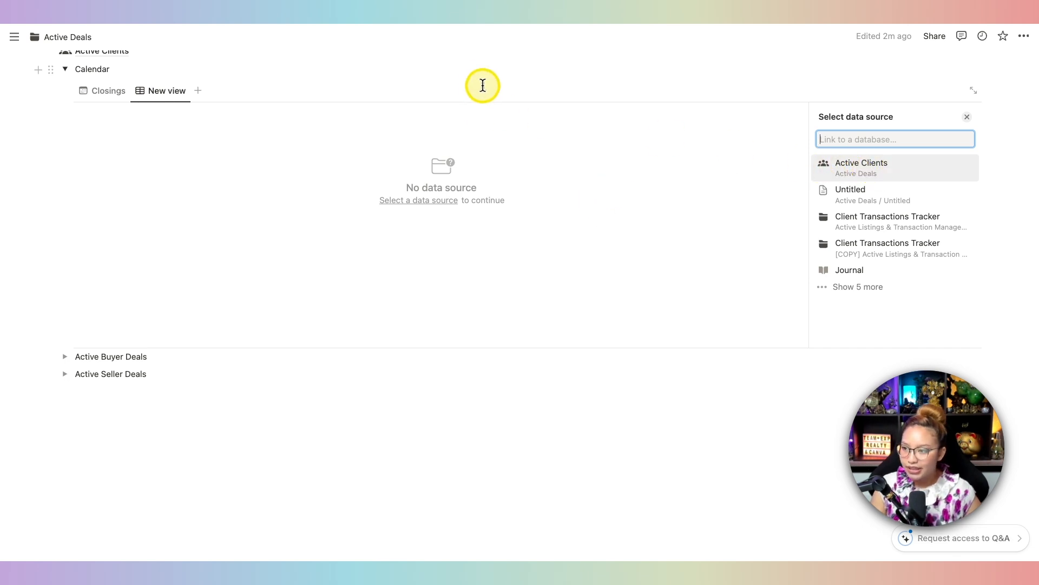
left_click(476, 82)
left_click(155, 187)
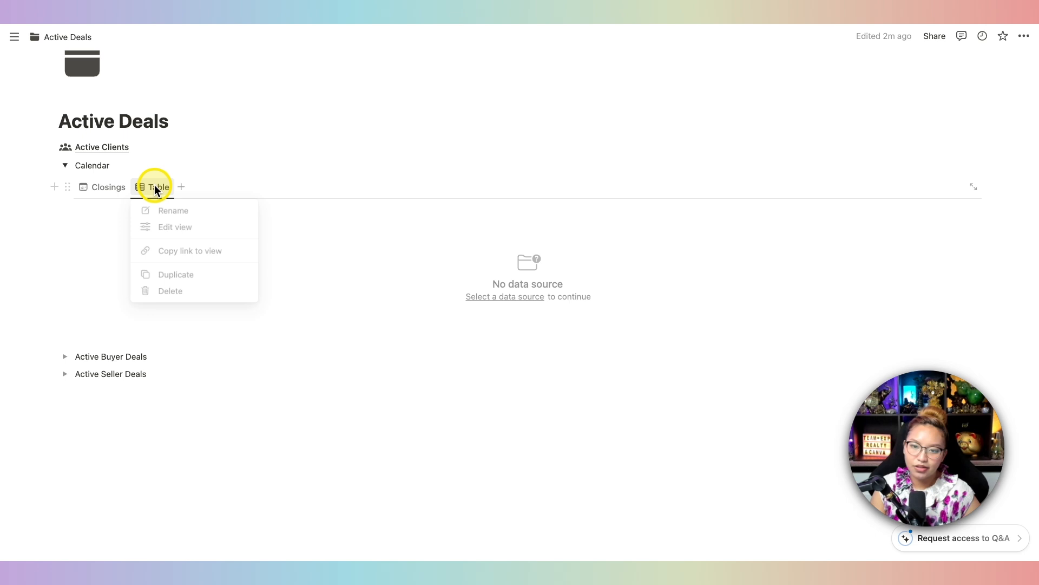
left_click(209, 295)
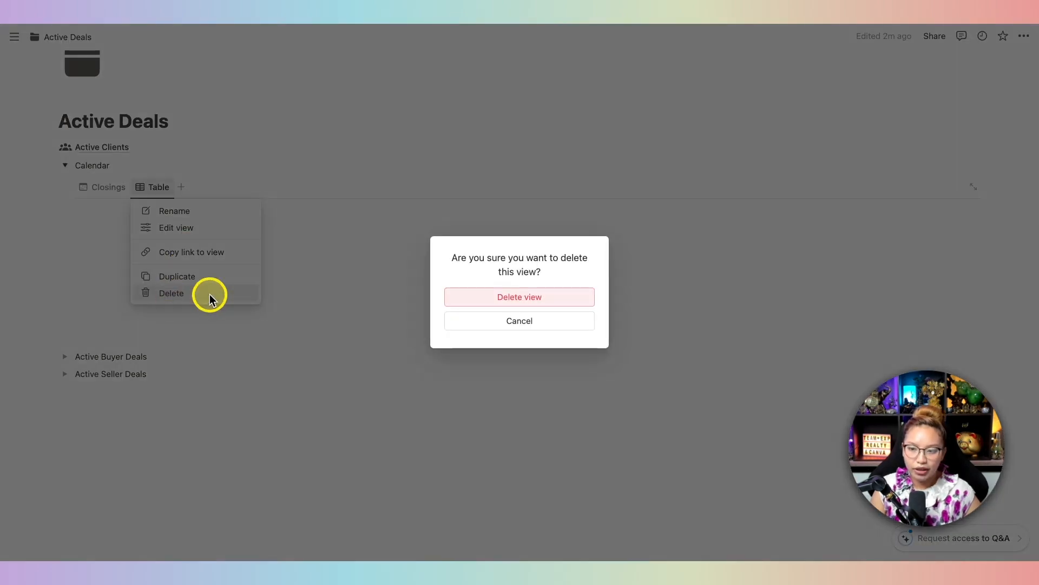
left_click(534, 297)
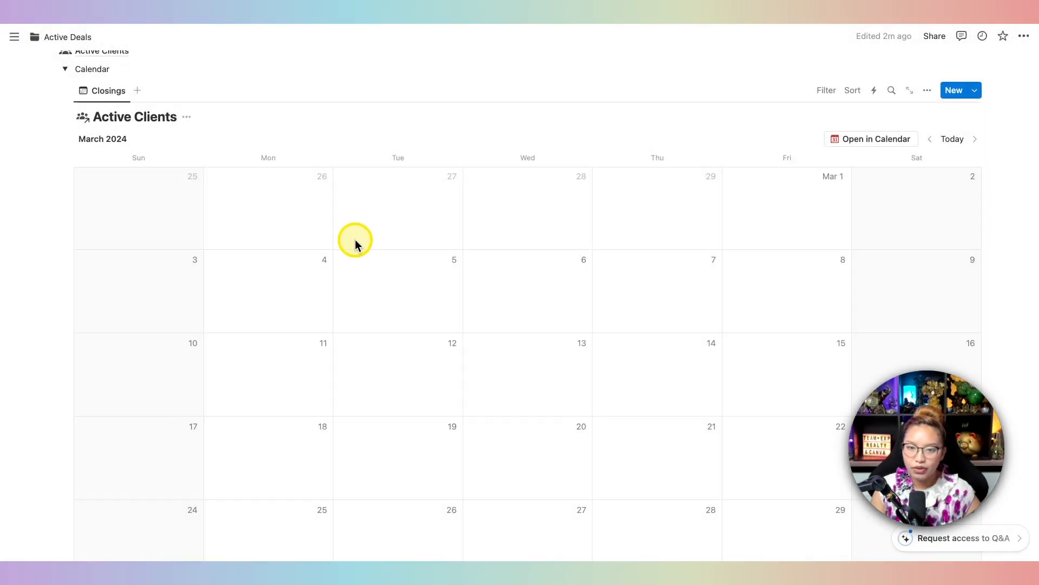
left_click(98, 95)
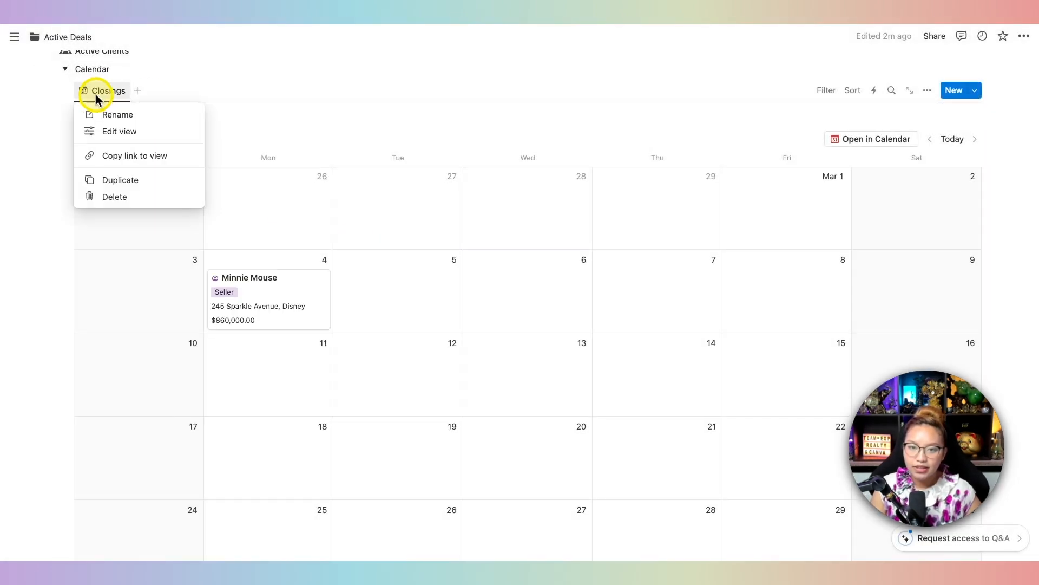
Duplicate Closings as a Contingency view that places deals by Contingency Date
left_click(116, 184)
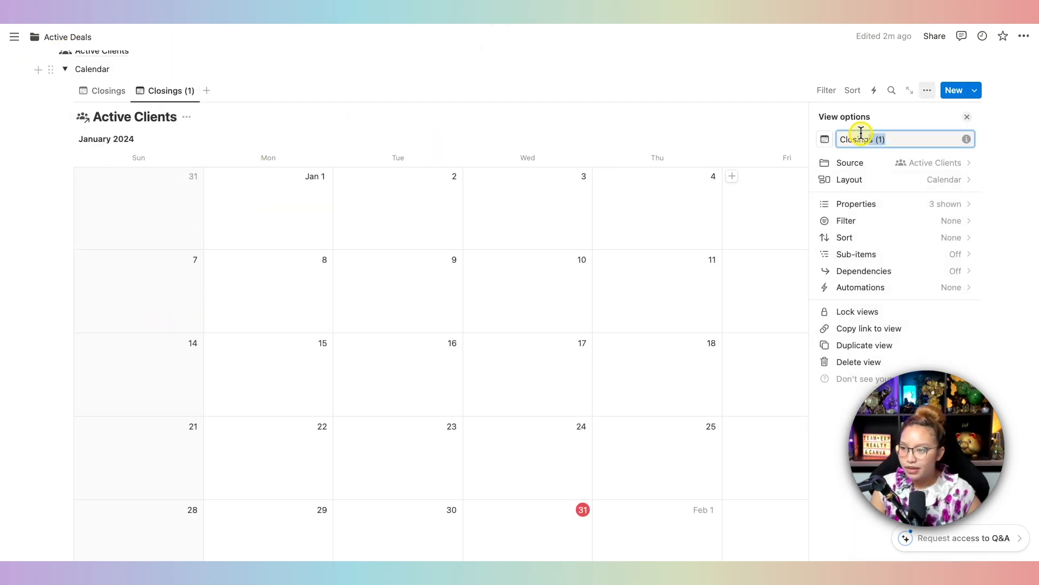
type("Contingency")
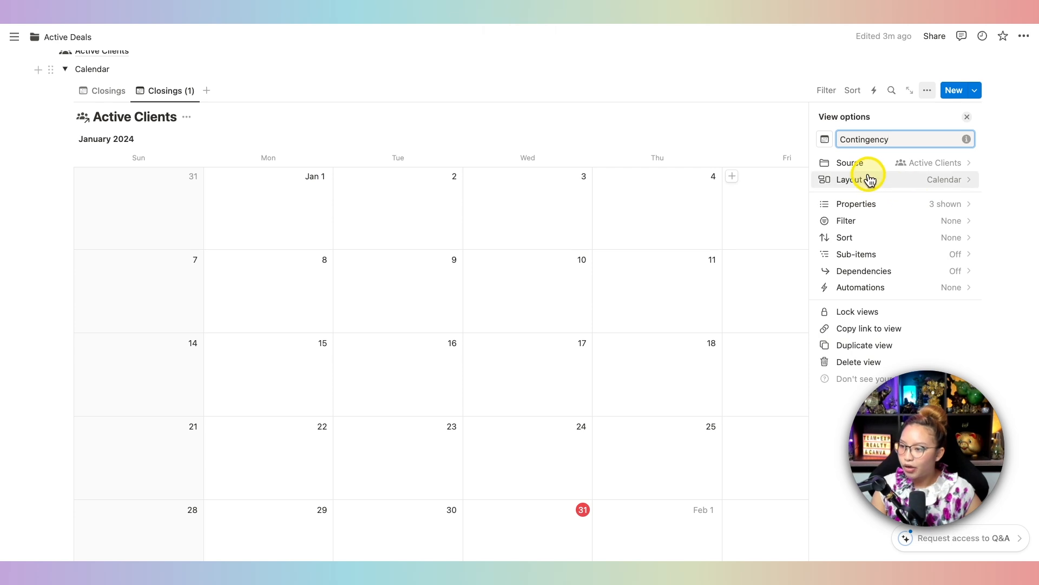
left_click(942, 192)
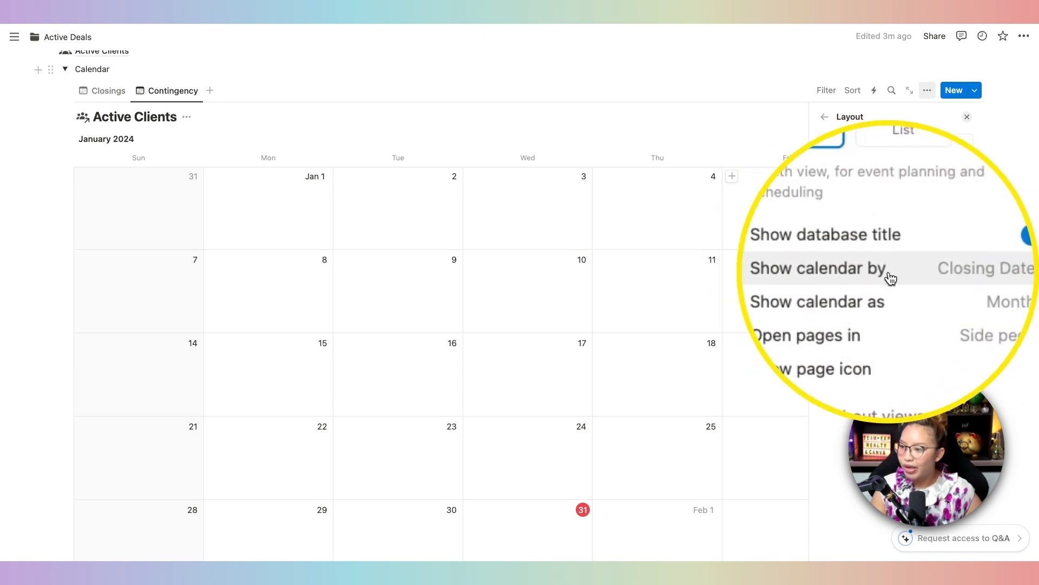
left_click(944, 274)
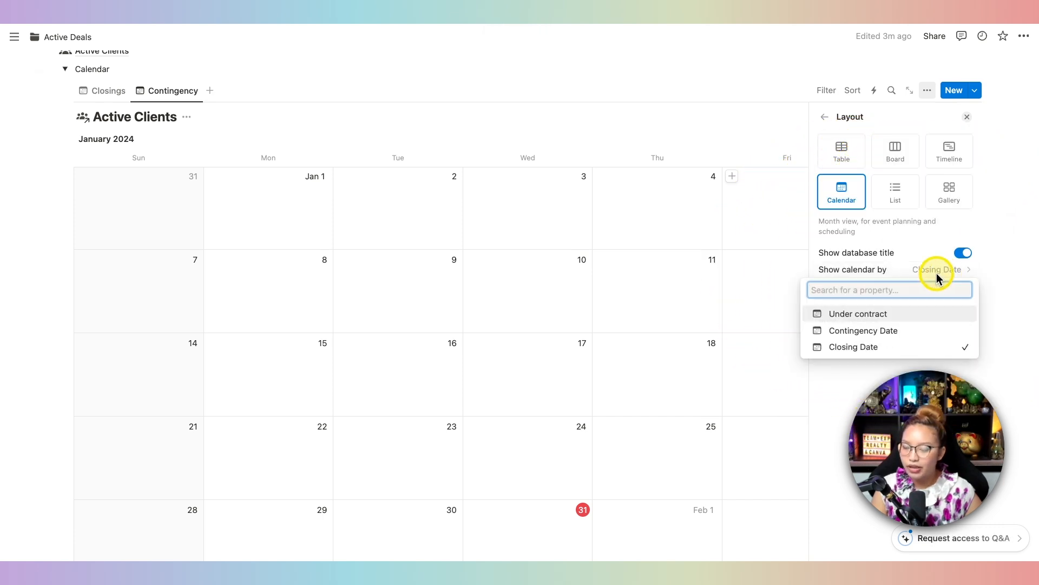
left_click(858, 332)
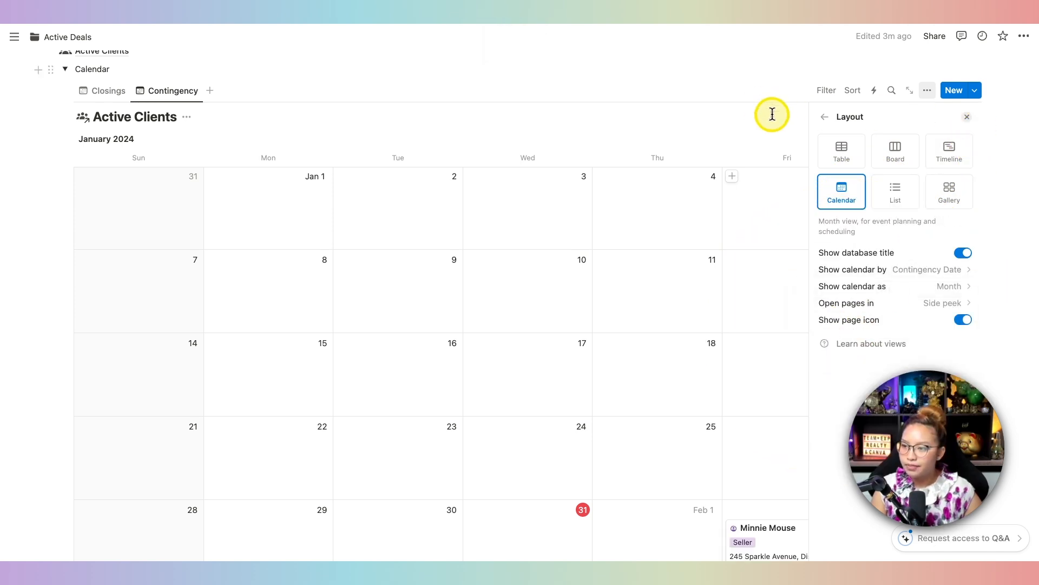
left_click(825, 117)
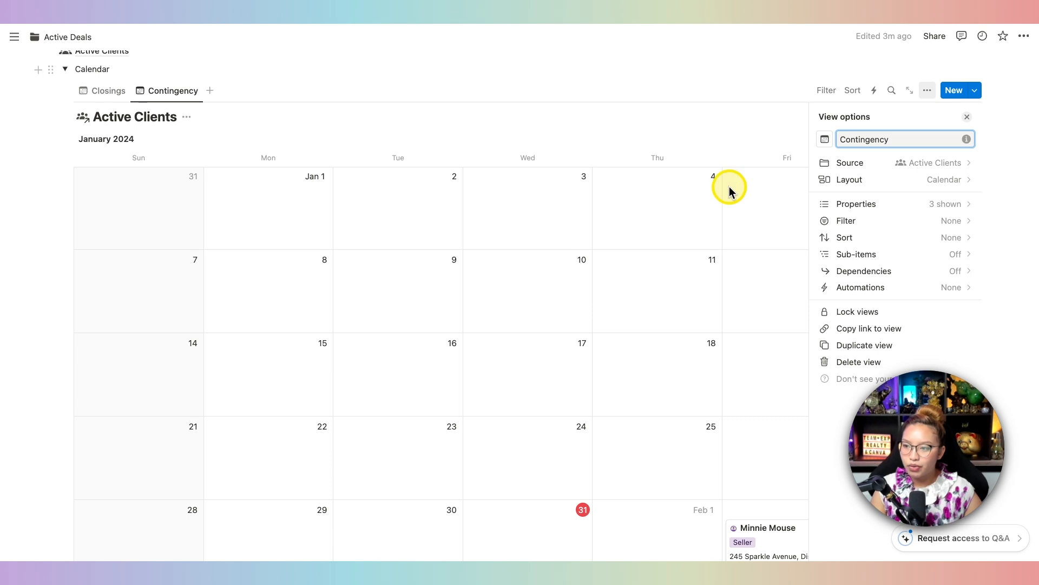
left_click(790, 122)
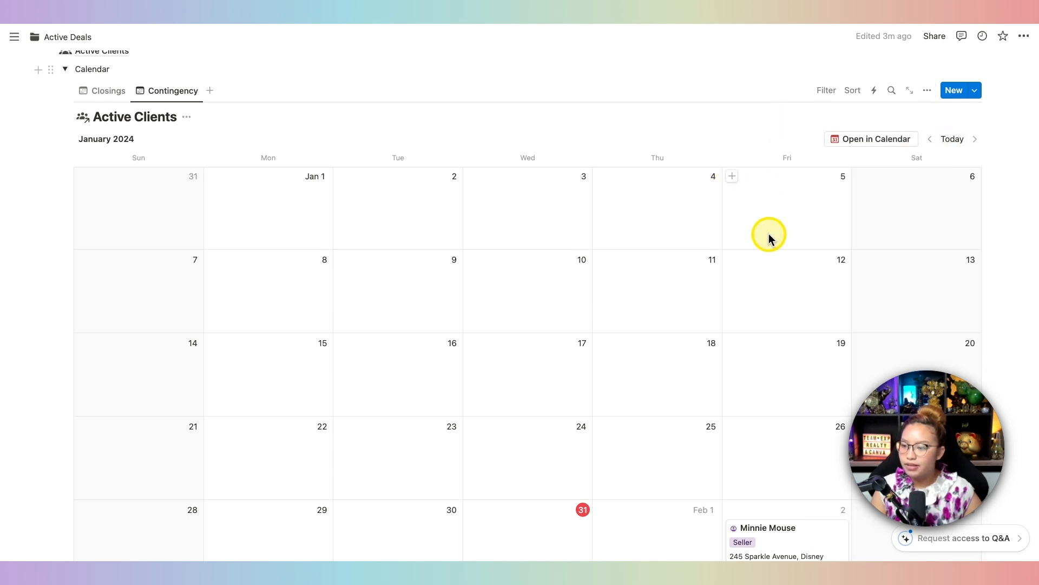
scroll(769, 234, "down", 3)
Preview a client deal's dates, then collapse the Calendar toggle
left_click(784, 373)
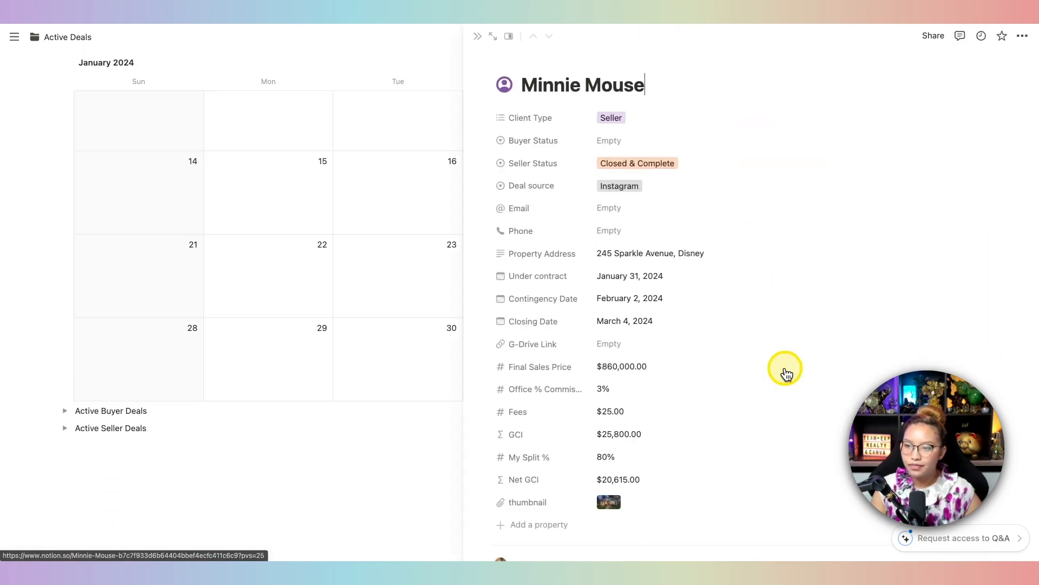
left_click(477, 37)
scroll(430, 156, "up", 3)
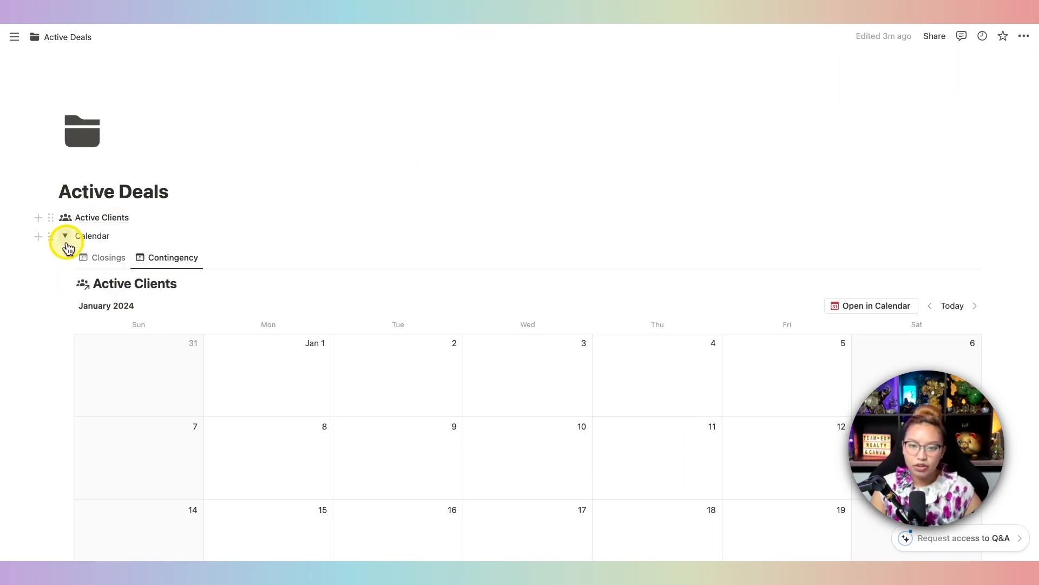
key("fn")
left_click(65, 236)
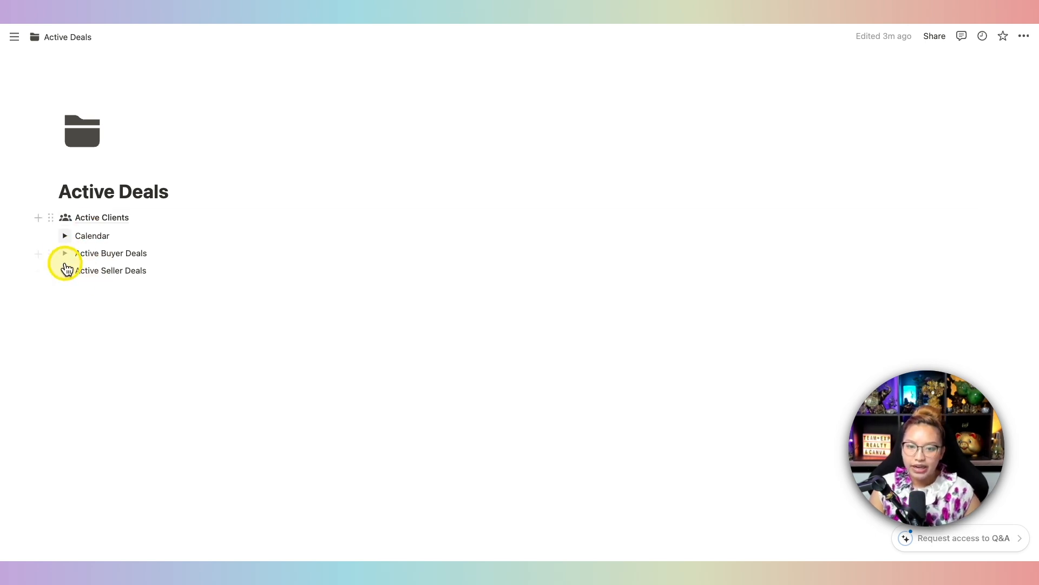
key("fn")
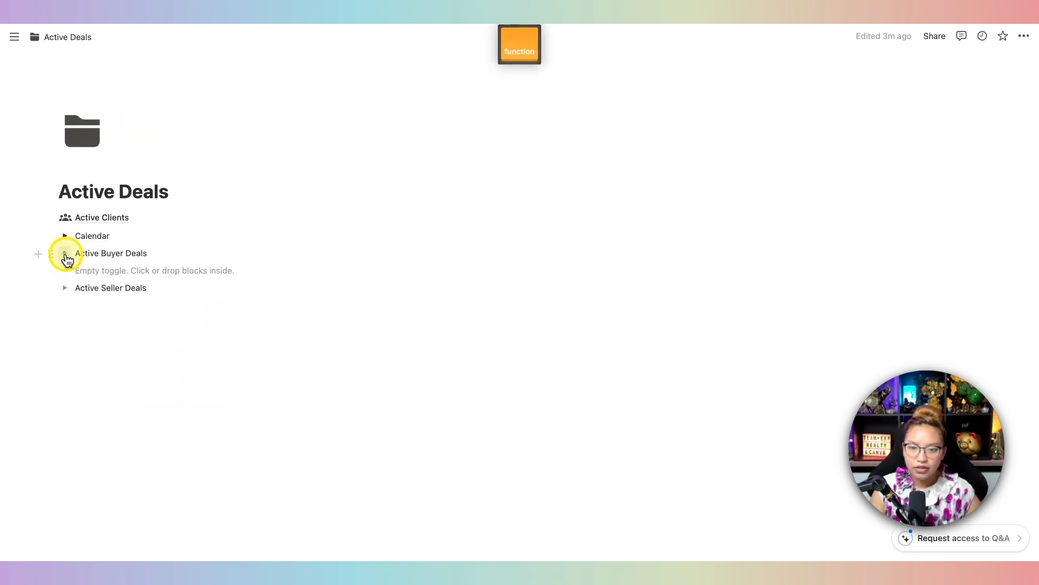
Insert a linked view of Active Clients inside Active Buyer Deals as a new empty view
left_click(112, 272)
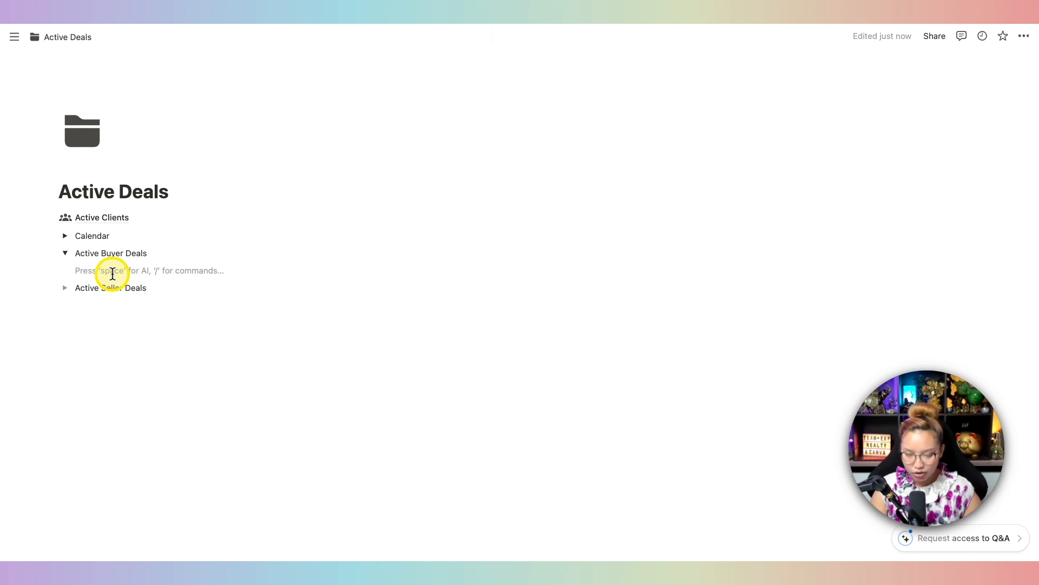
type("/linked")
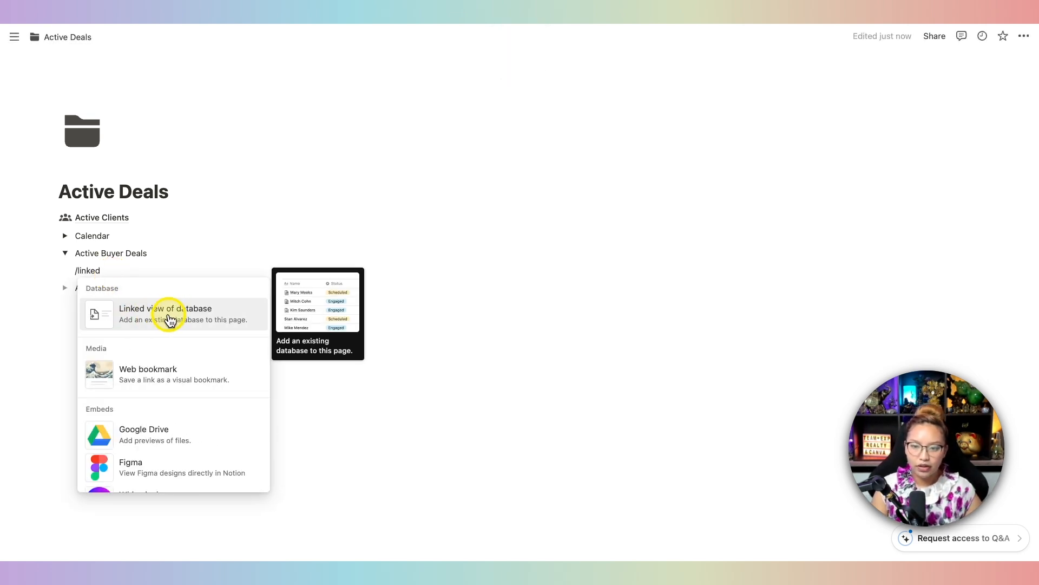
left_click(169, 320)
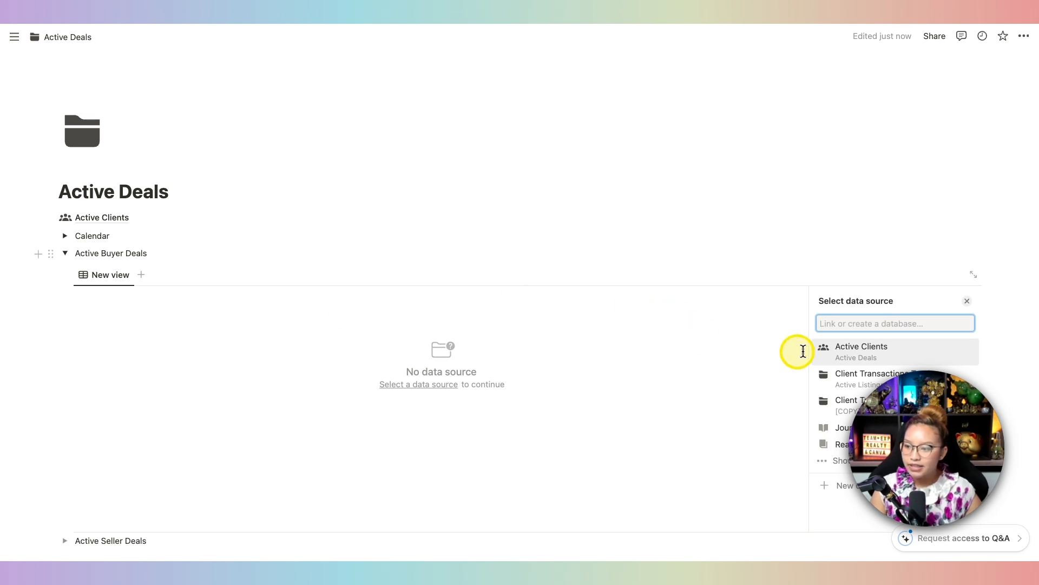
key("fn")
left_click(856, 352)
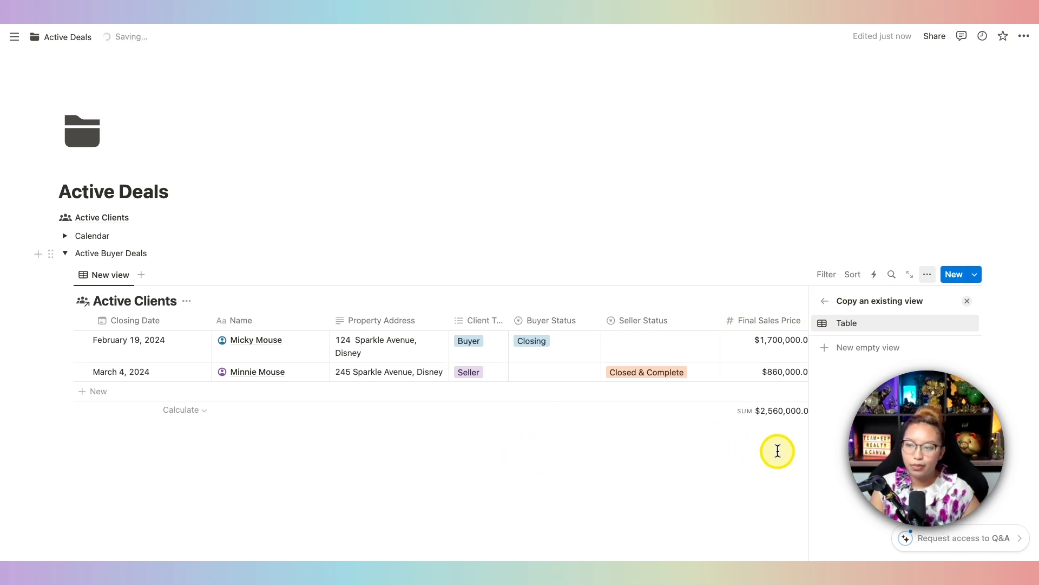
left_click(857, 352)
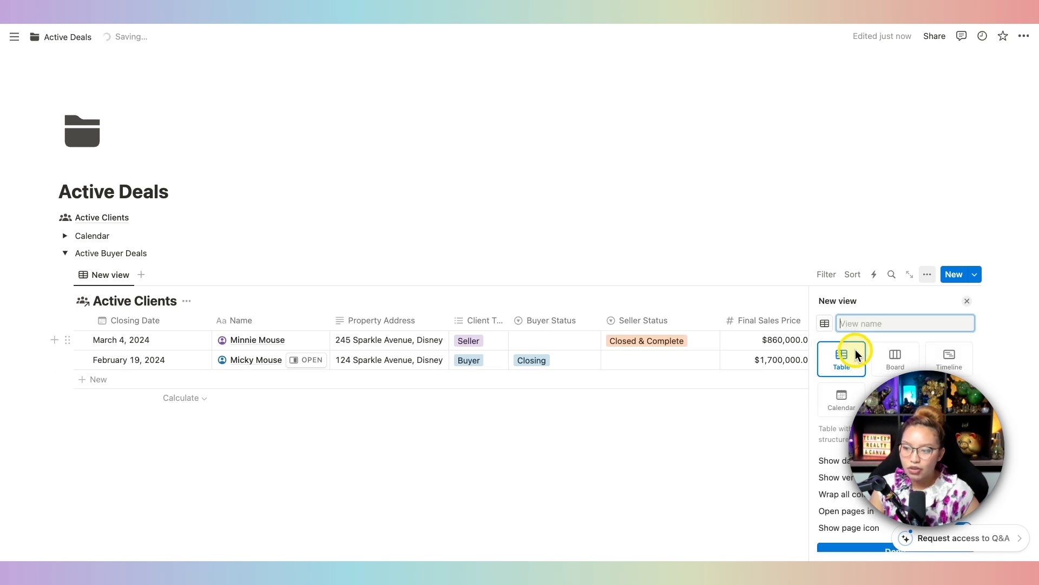
Switch to Board layout and show the Closed & Complete, Contingency, Home Search and Under contract groups
scroll(889, 411, "down", 2)
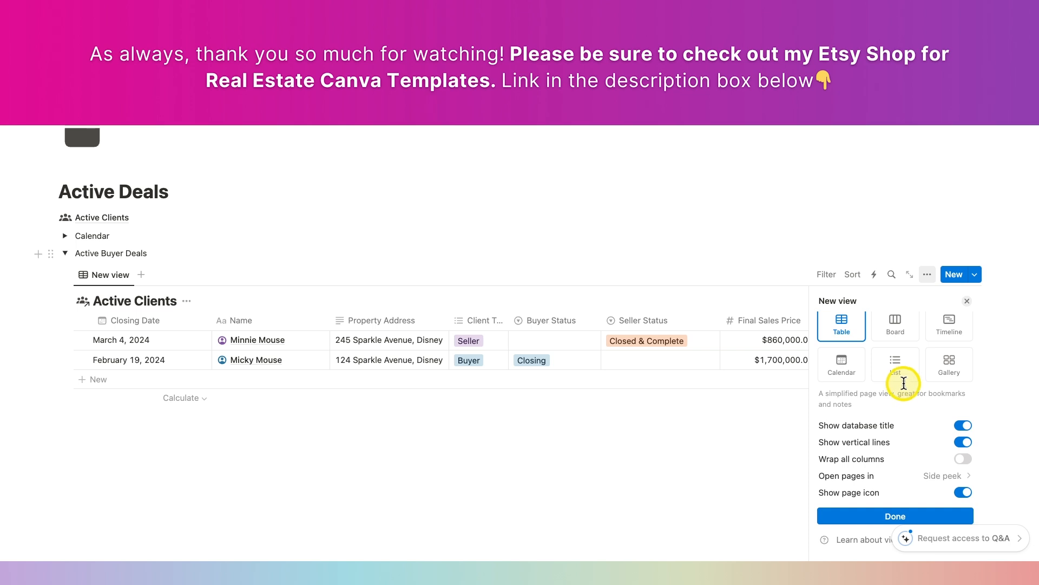
left_click(897, 334)
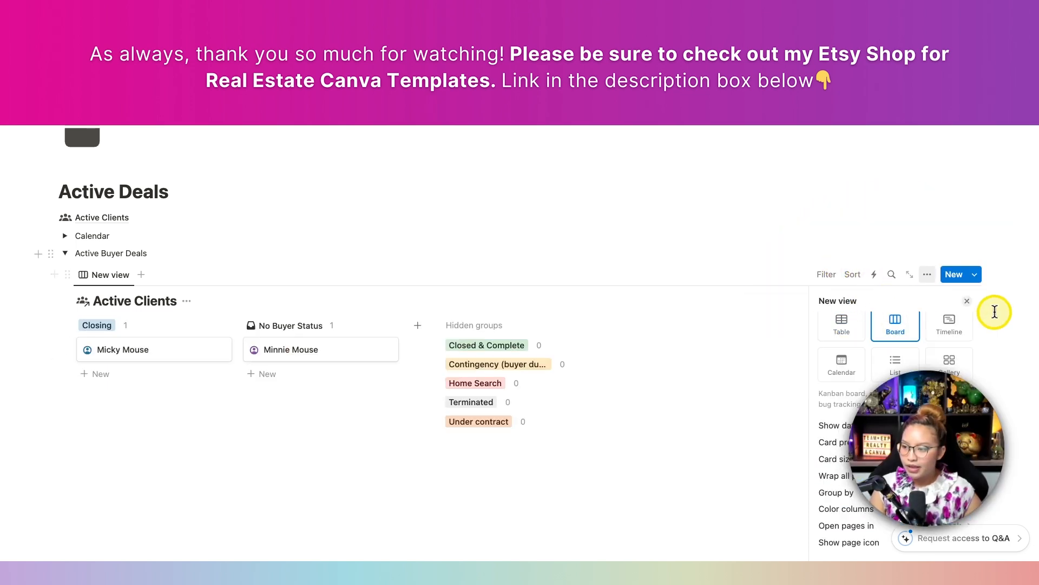
scroll(924, 465, "down", 2)
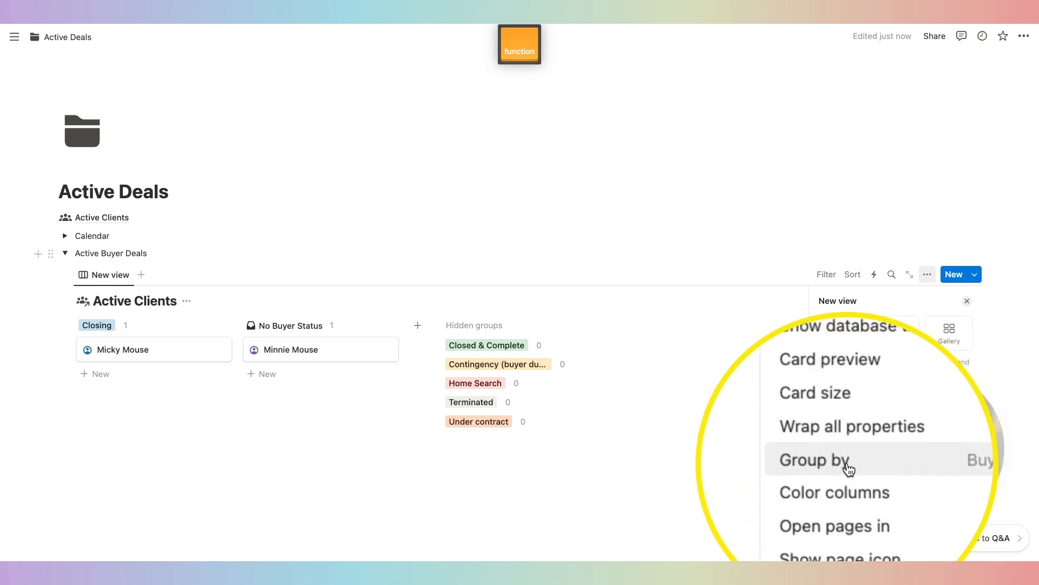
left_click(911, 462)
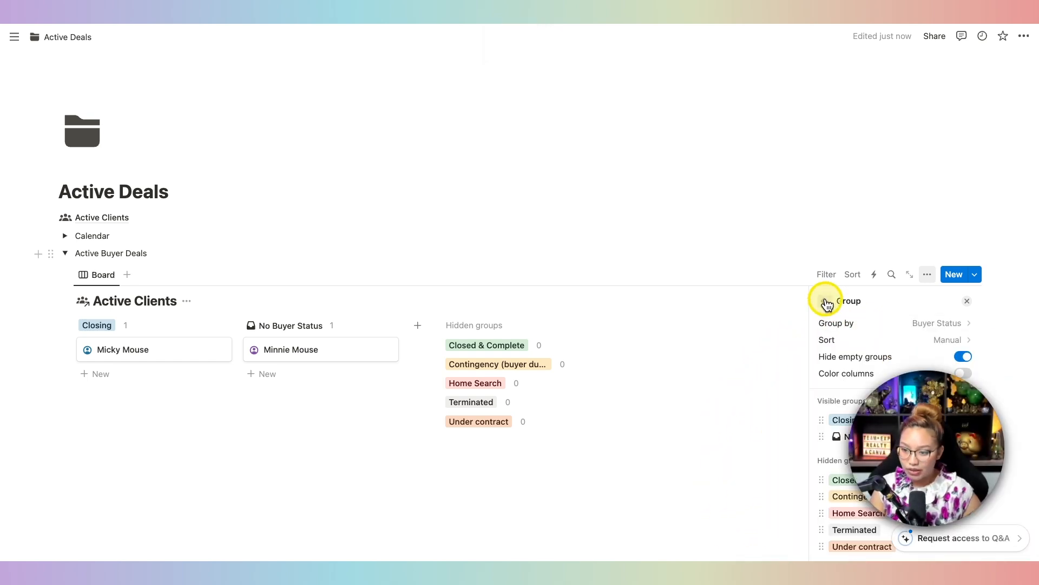
scroll(923, 433, "down", 1)
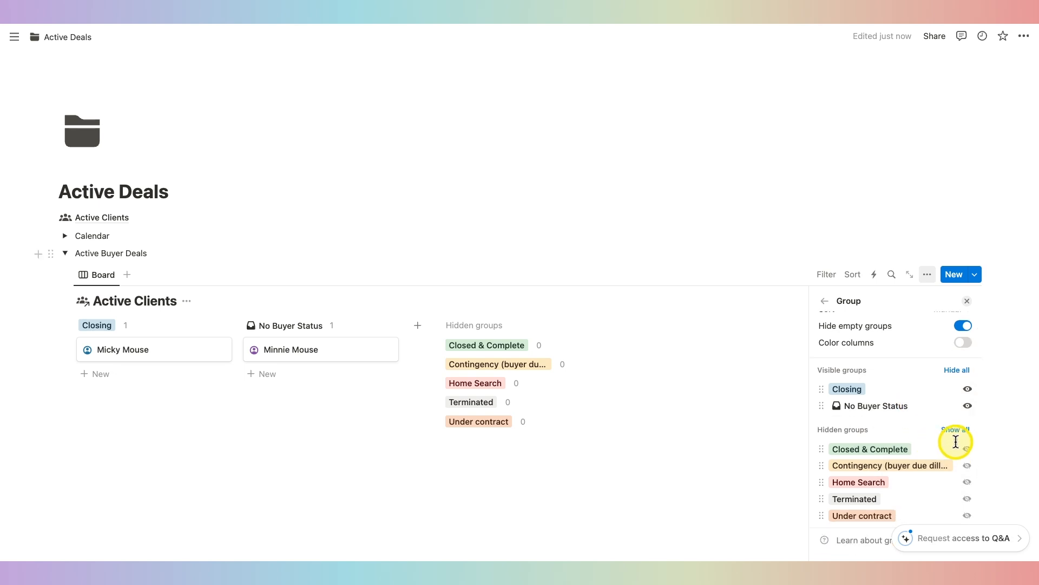
left_click(968, 449)
left_click(968, 465)
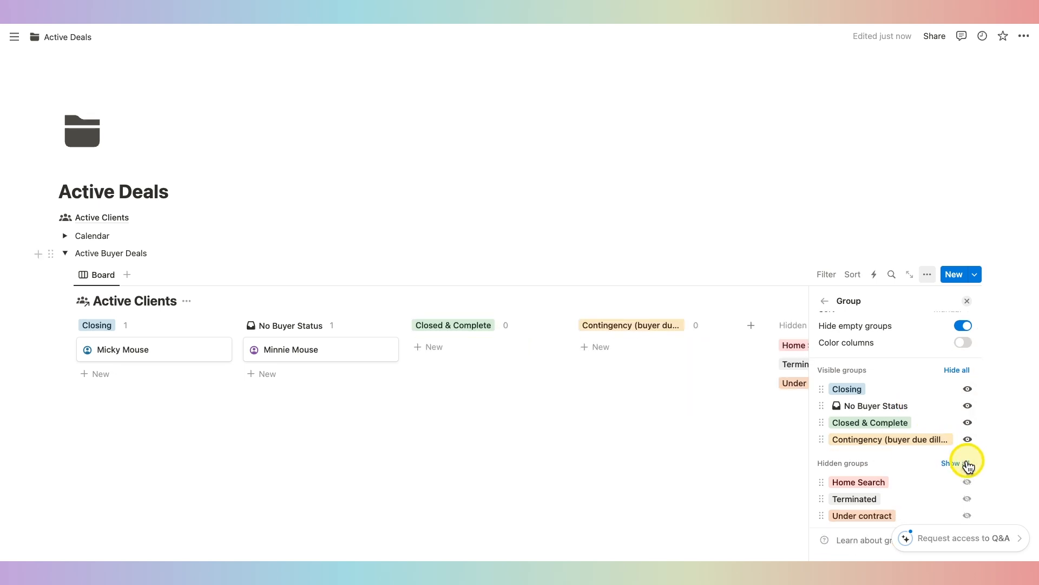
left_click(967, 482)
left_click(968, 515)
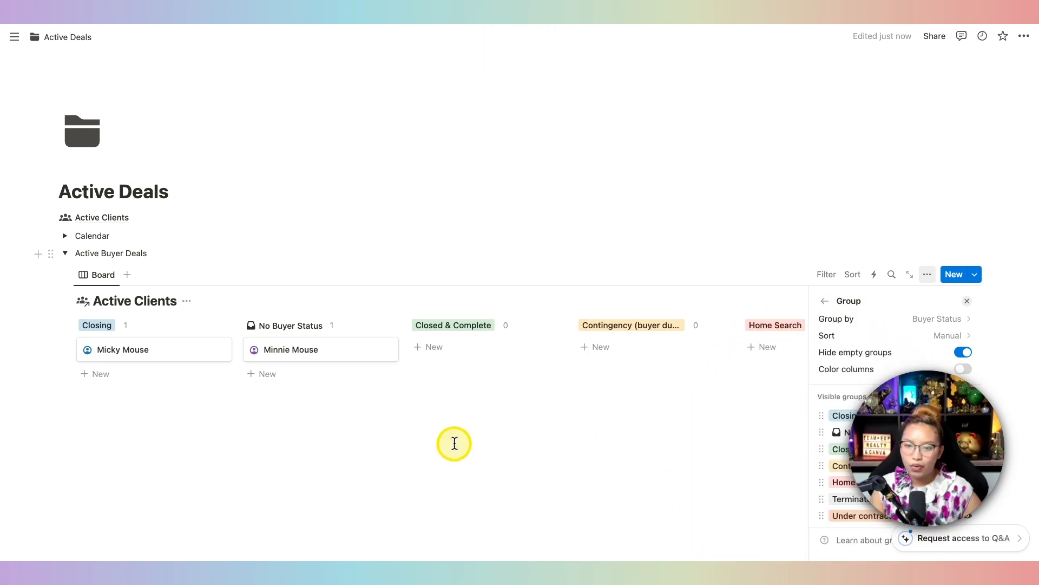
left_click(455, 444)
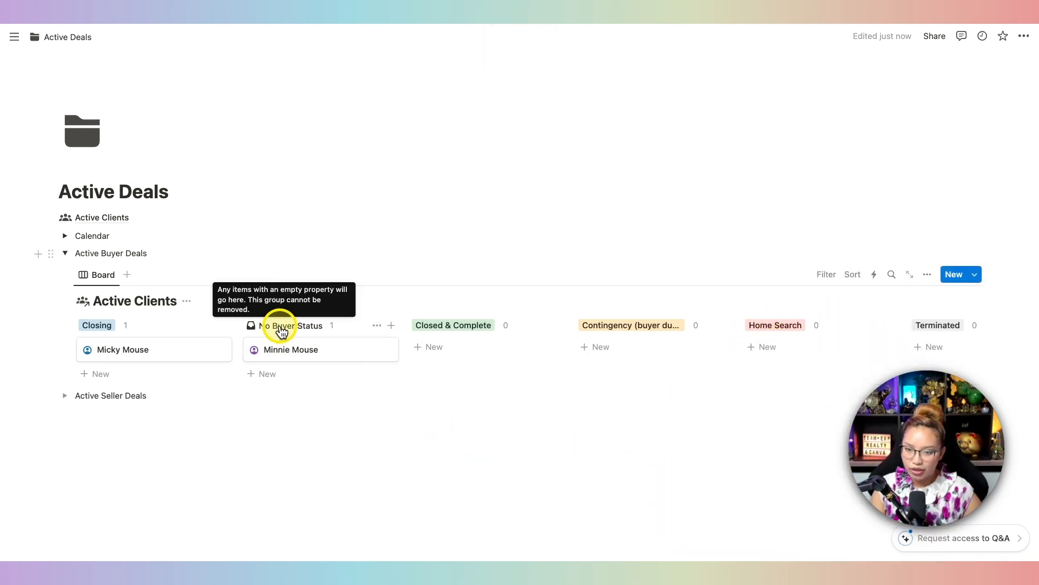
Move Home Search to the first column and hide the No Buyer Status column
left_click_drag(778, 329, 108, 330)
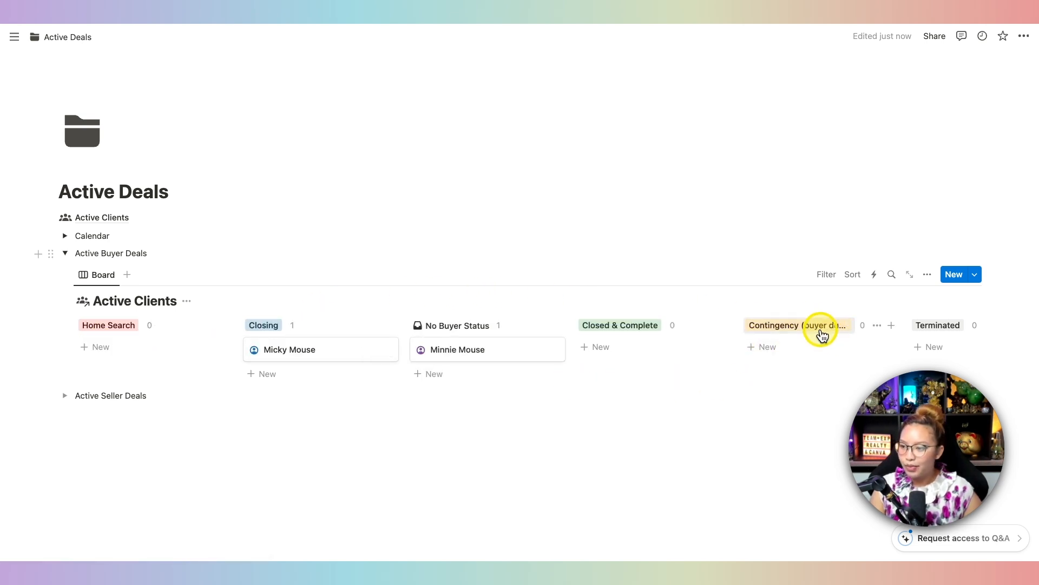
scroll(659, 342, "right", 5)
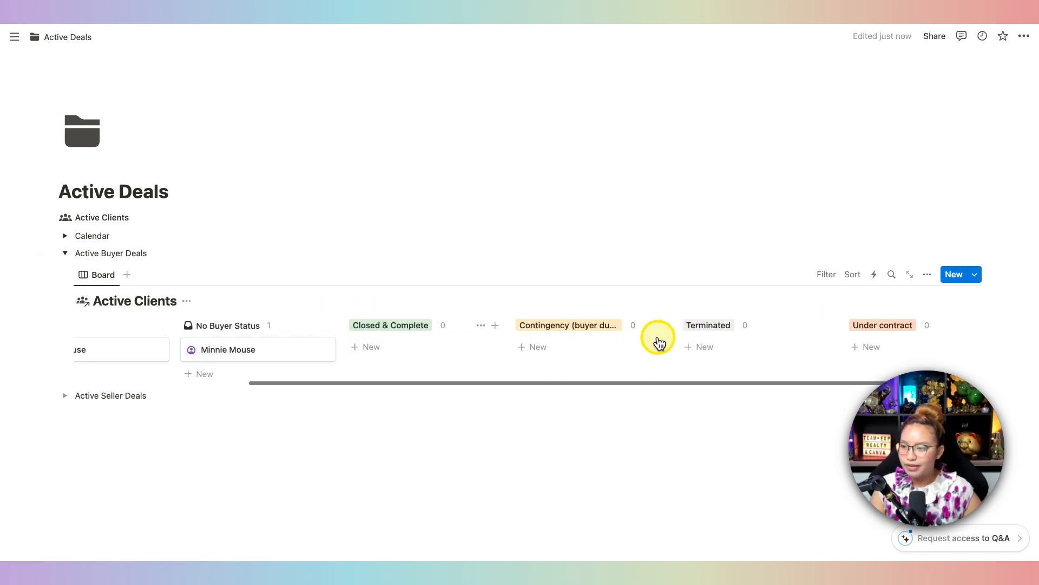
left_click_drag(848, 325, 86, 327)
left_click_drag(297, 331, 162, 331)
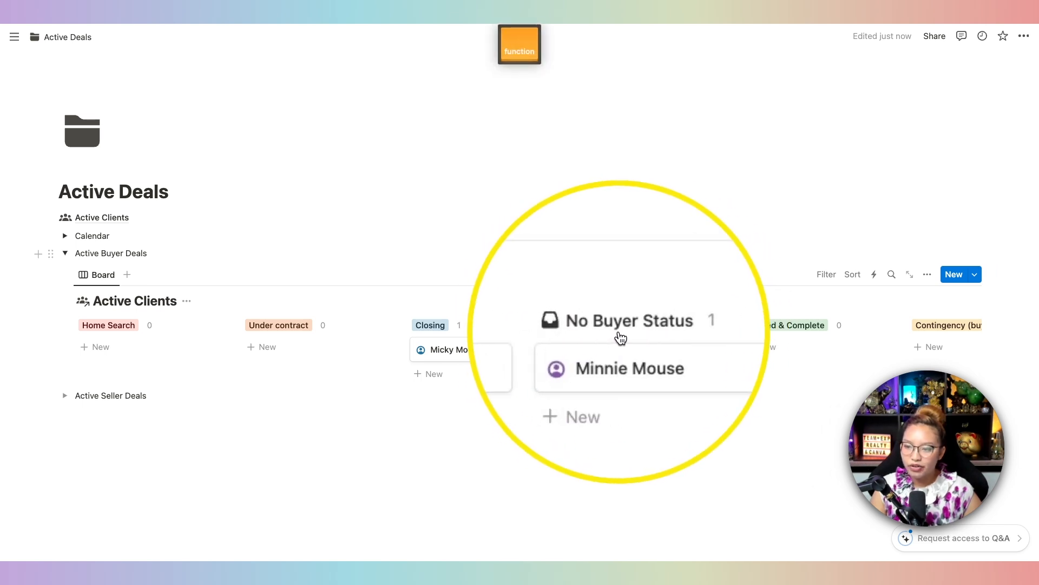
left_click(660, 353)
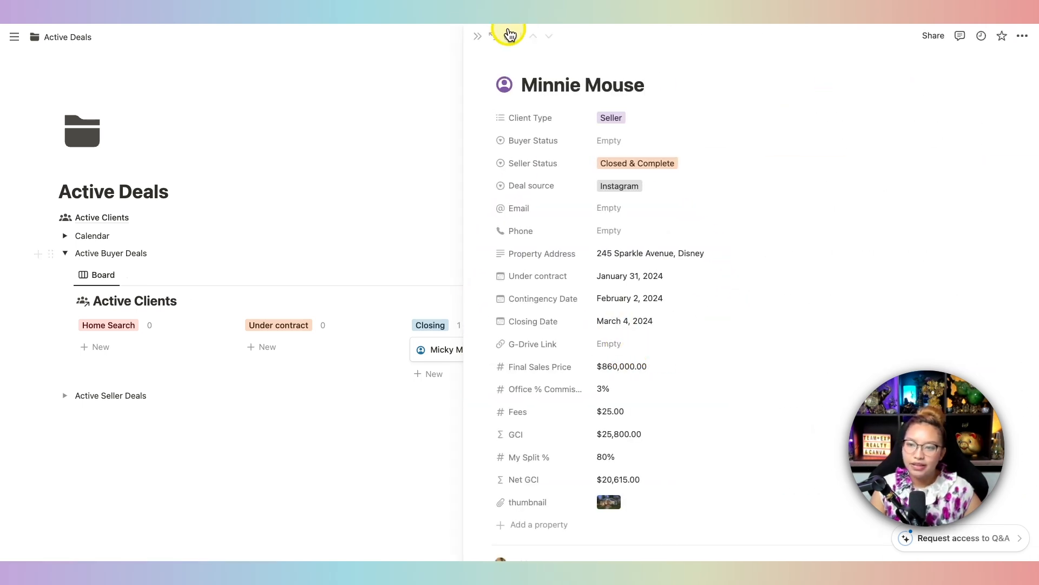
left_click(475, 36)
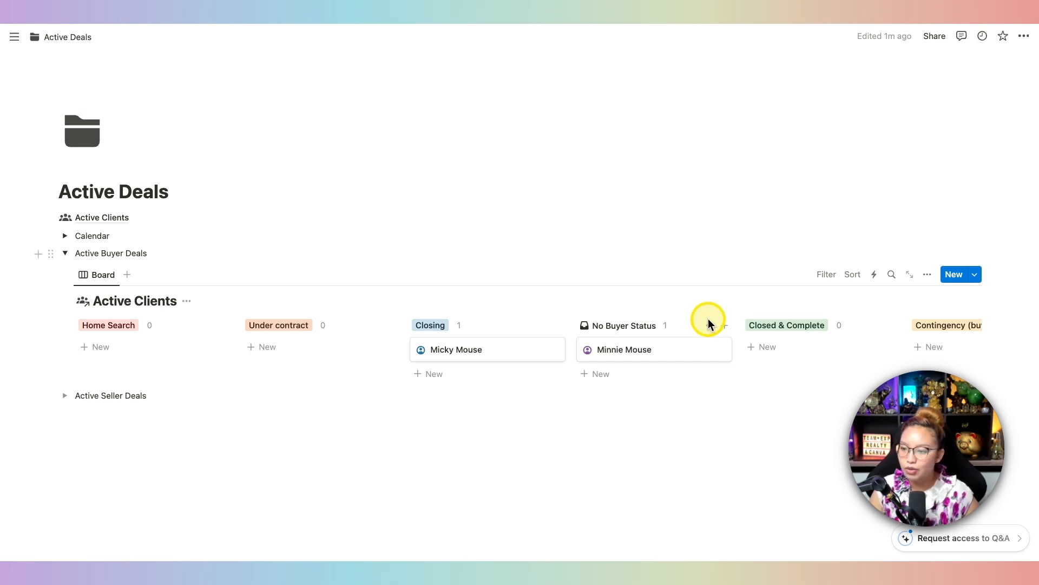
left_click(708, 324)
left_click(690, 345)
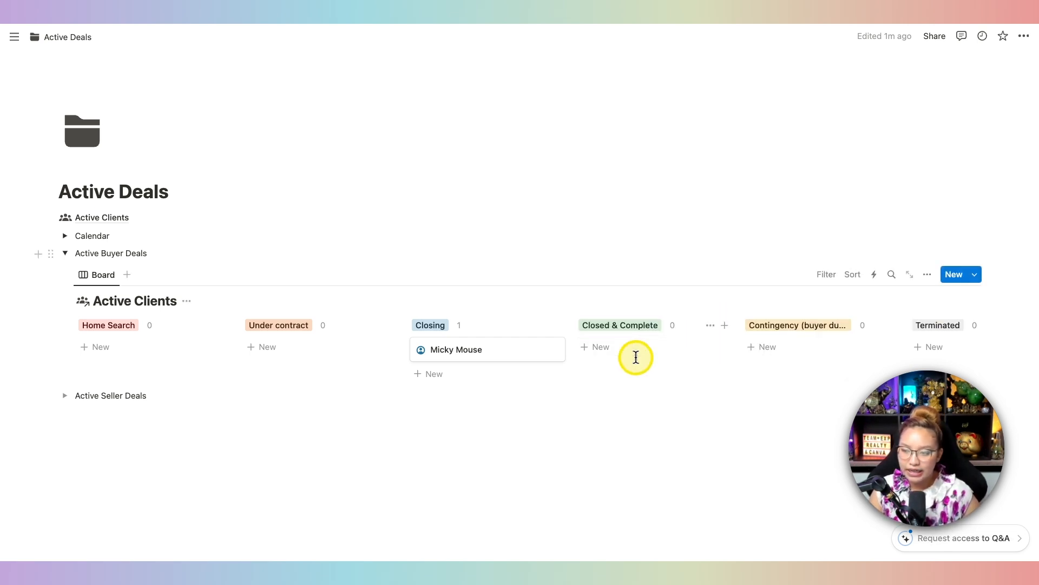
scroll(633, 357, "right", 2)
scroll(898, 325, "right", 5)
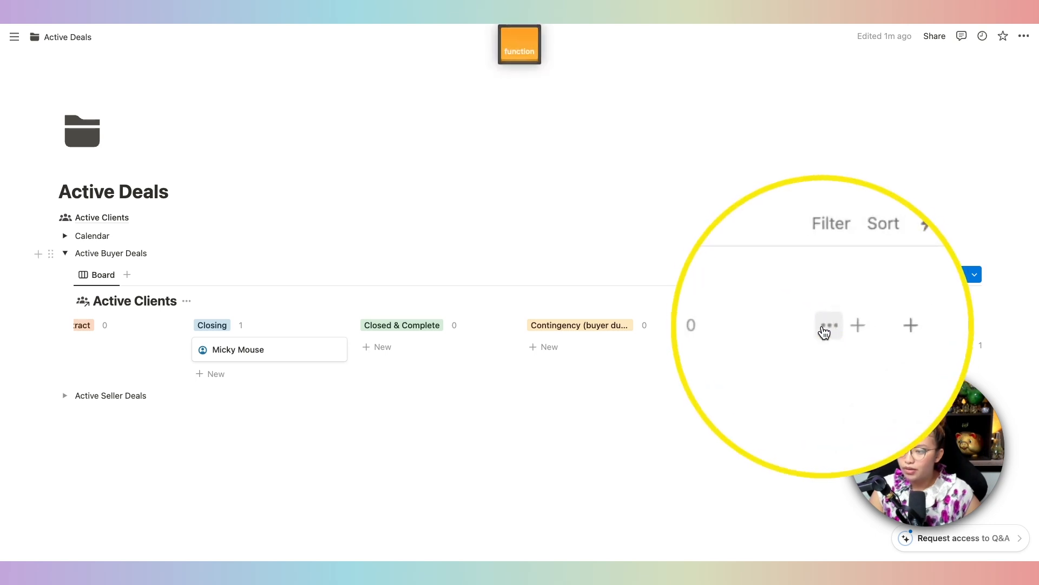
Hide the Terminated group and move the Contingency column ahead of Closing on the buyer board
left_click(824, 326)
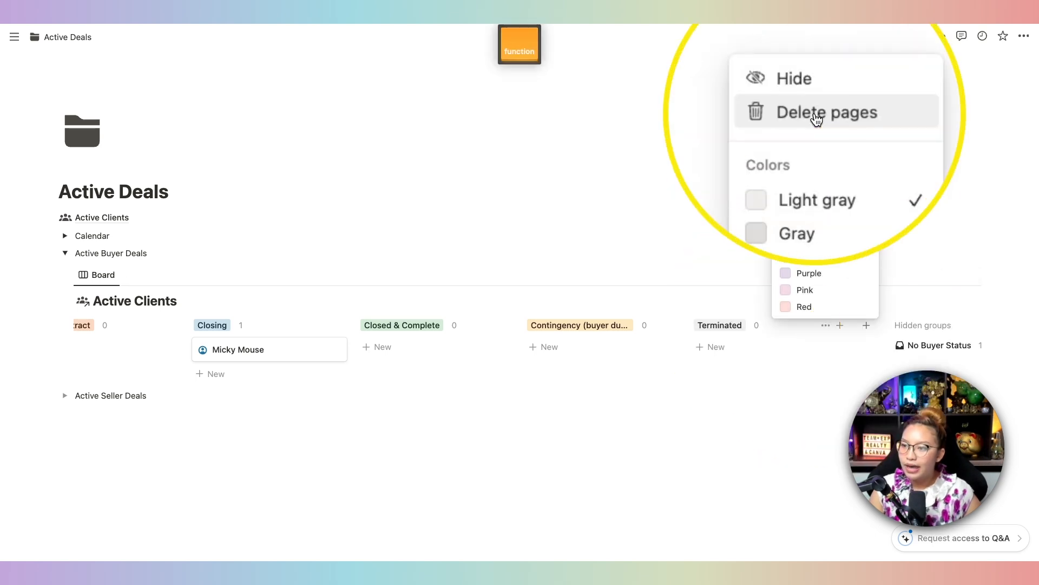
left_click(812, 102)
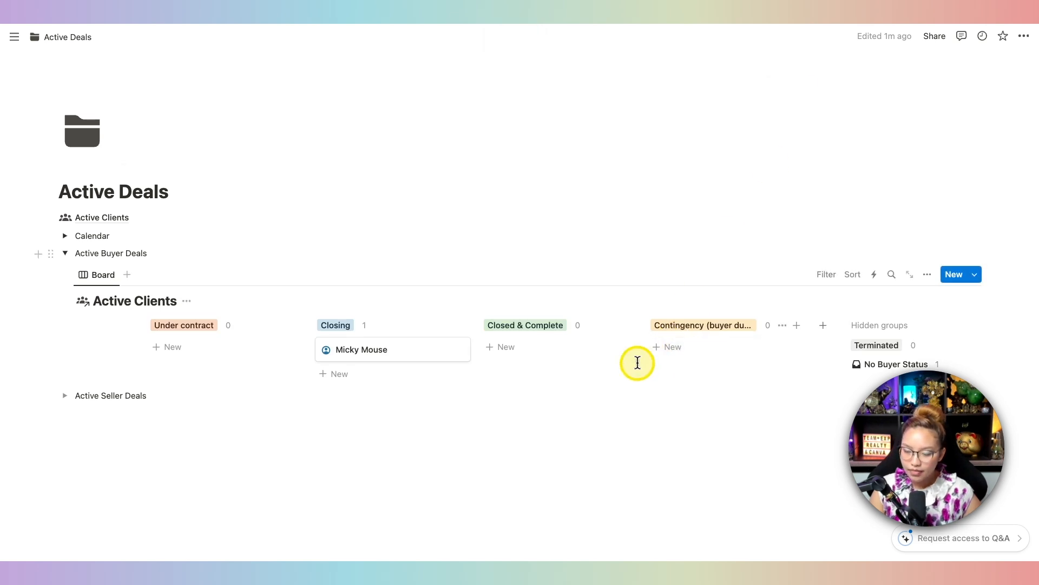
scroll(638, 362, "left", 2)
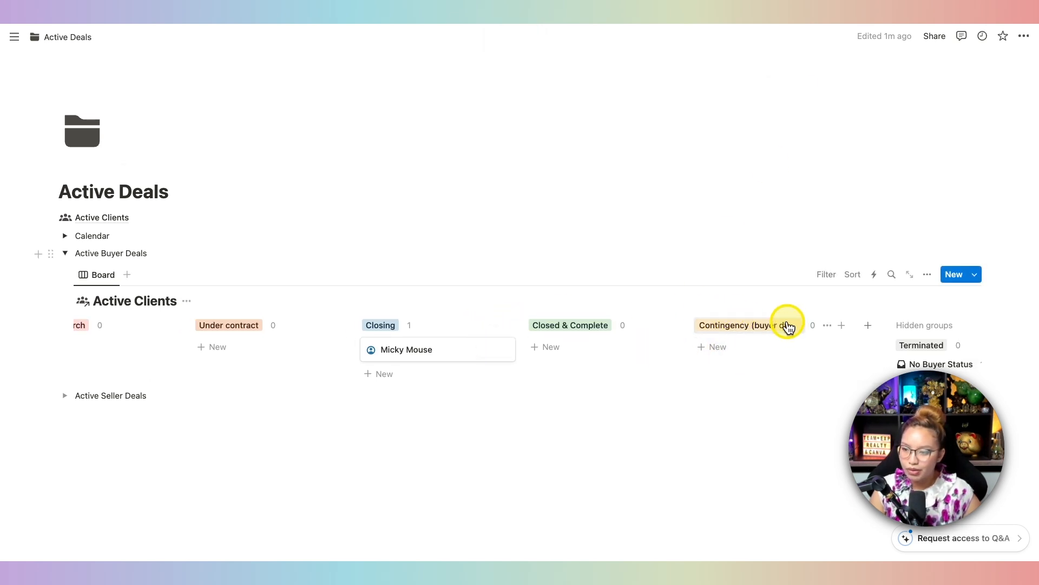
left_click_drag(777, 325, 455, 332)
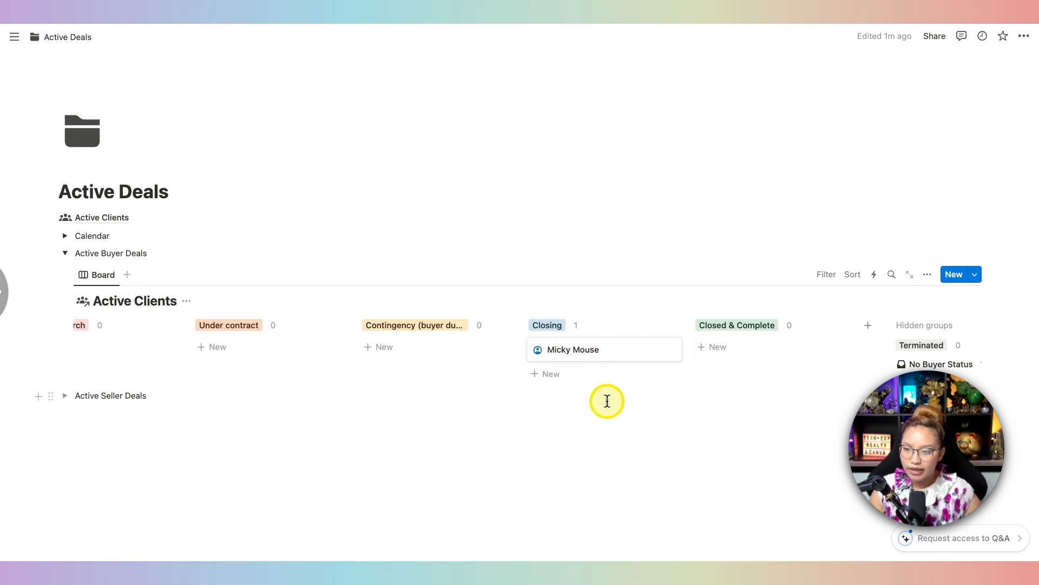
scroll(445, 347, "left", 2)
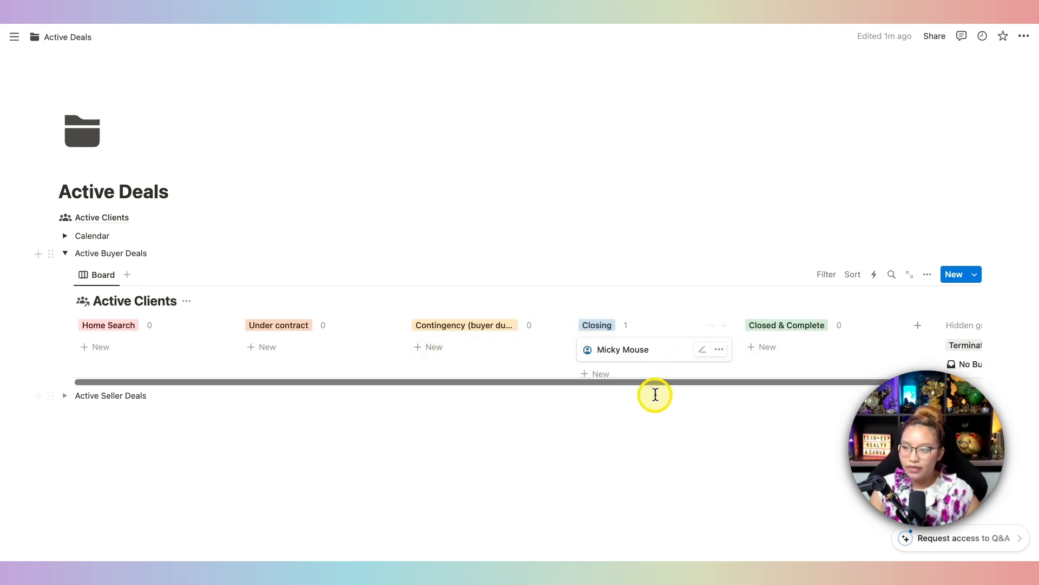
scroll(905, 317, "down", 1)
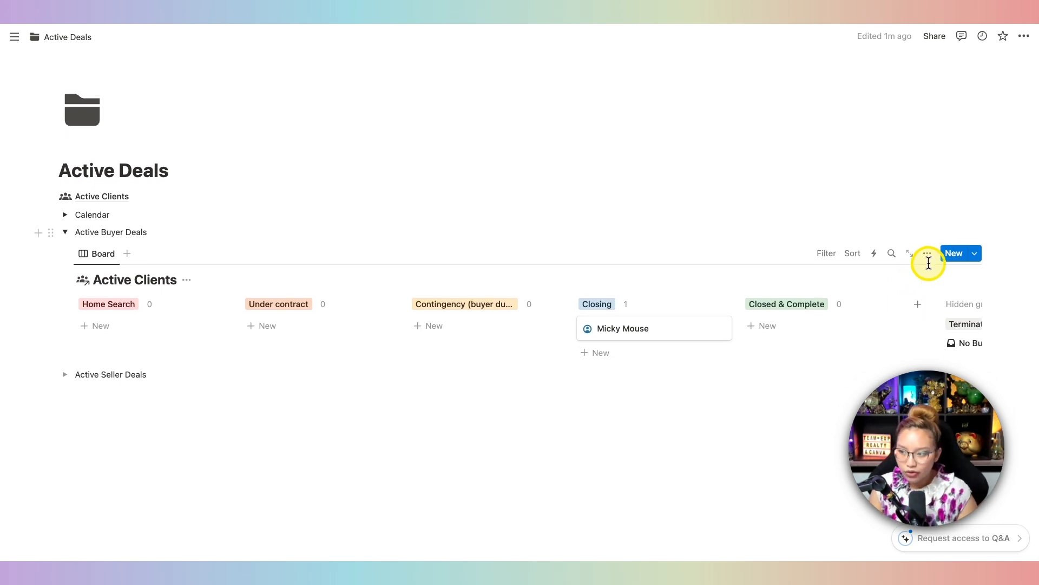
In the board's Layout settings, set Card preview to the thumbnail property
left_click(928, 254)
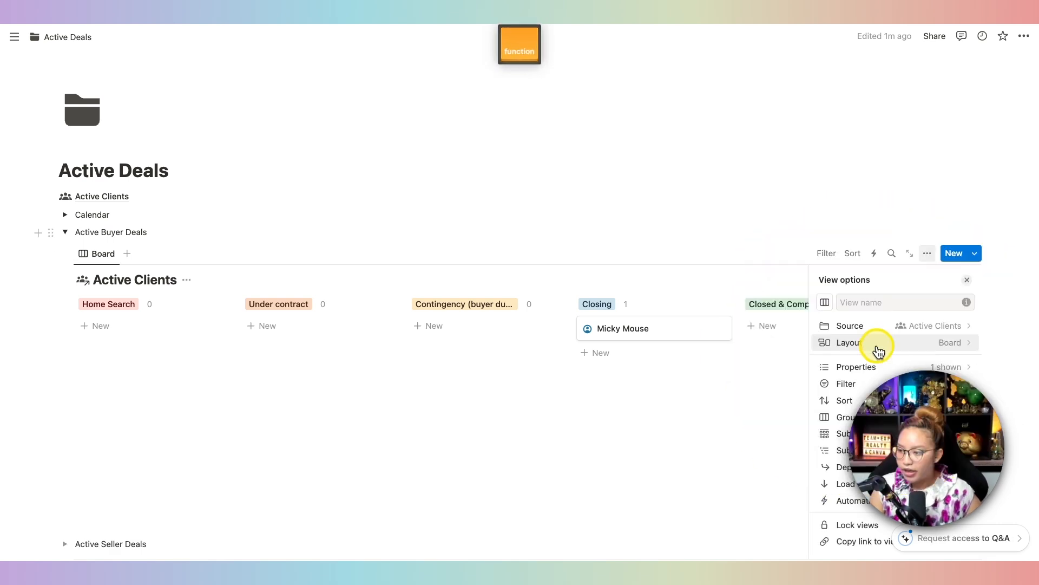
left_click(877, 345)
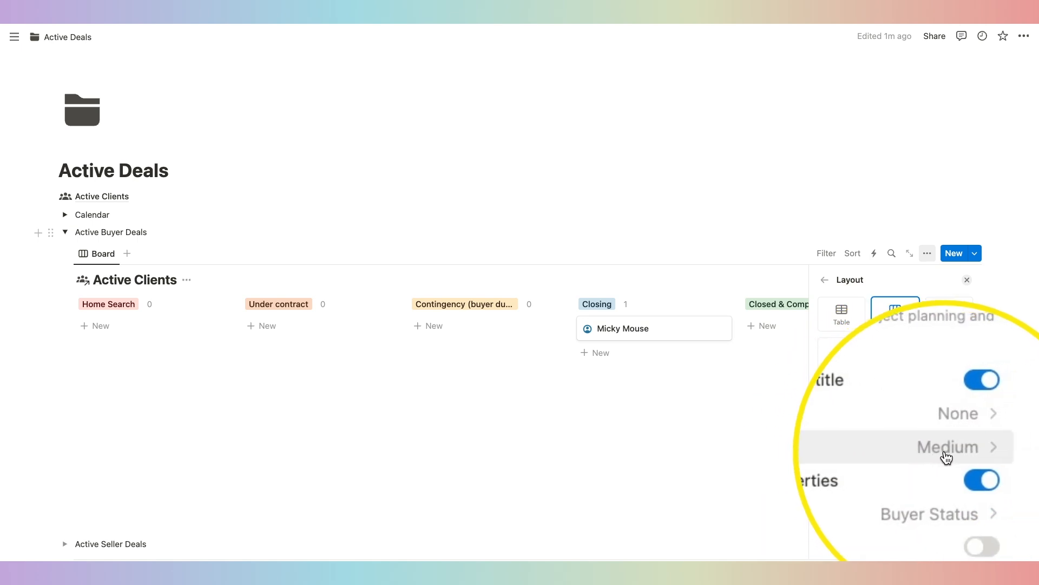
left_click(945, 452)
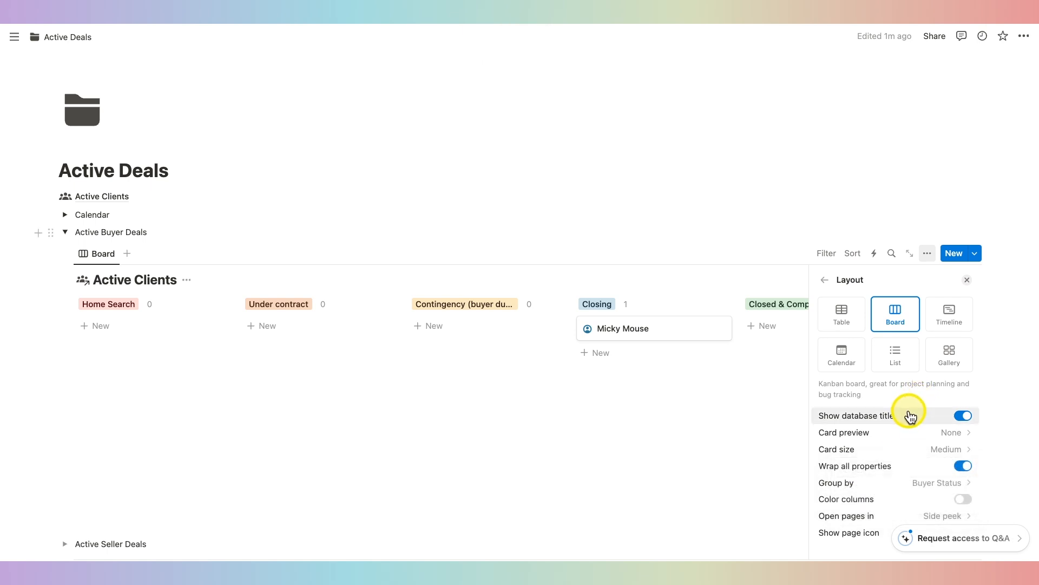
scroll(914, 459, "down", 1)
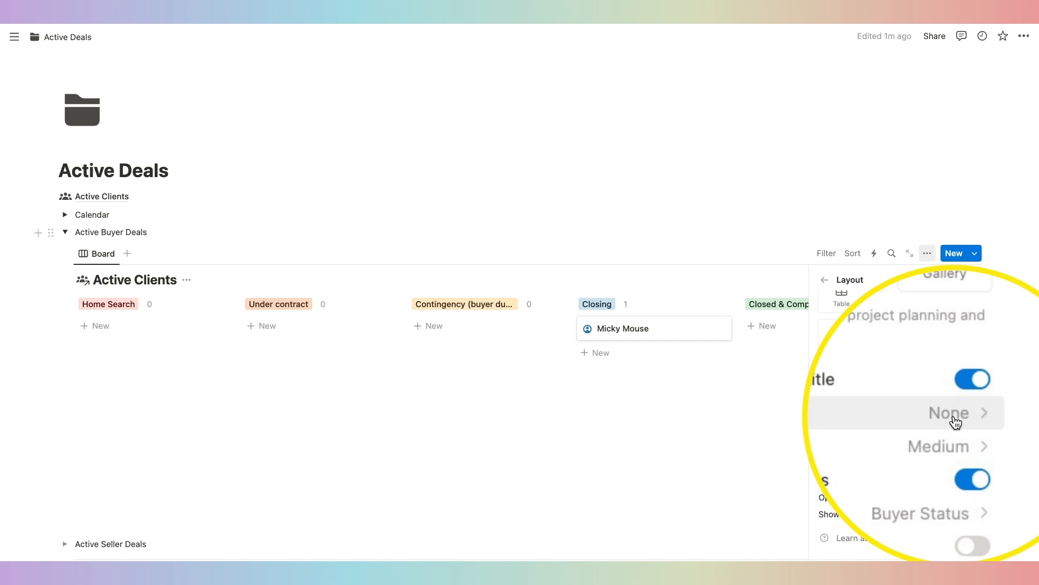
left_click(954, 419)
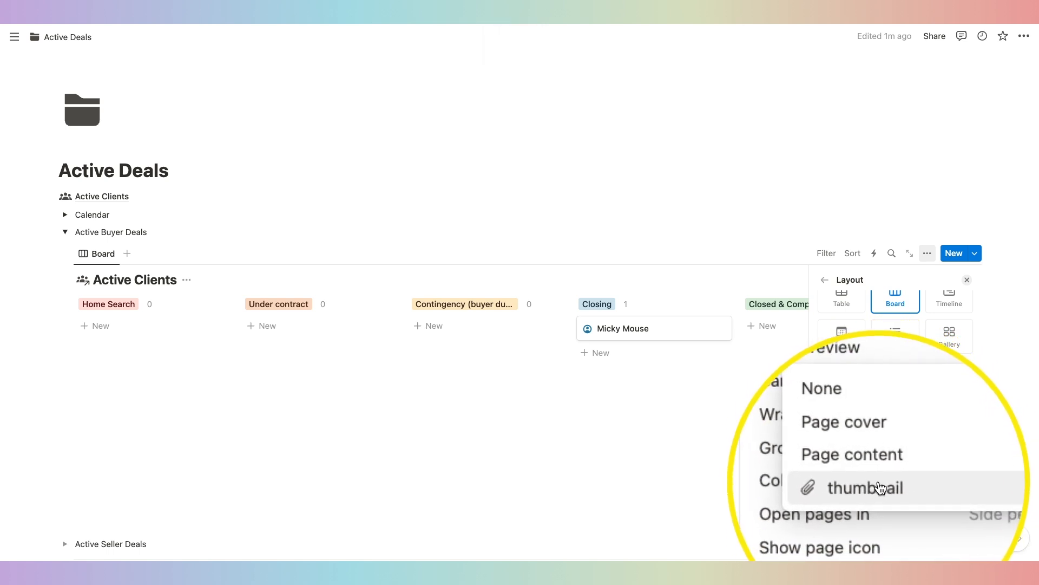
left_click(880, 486)
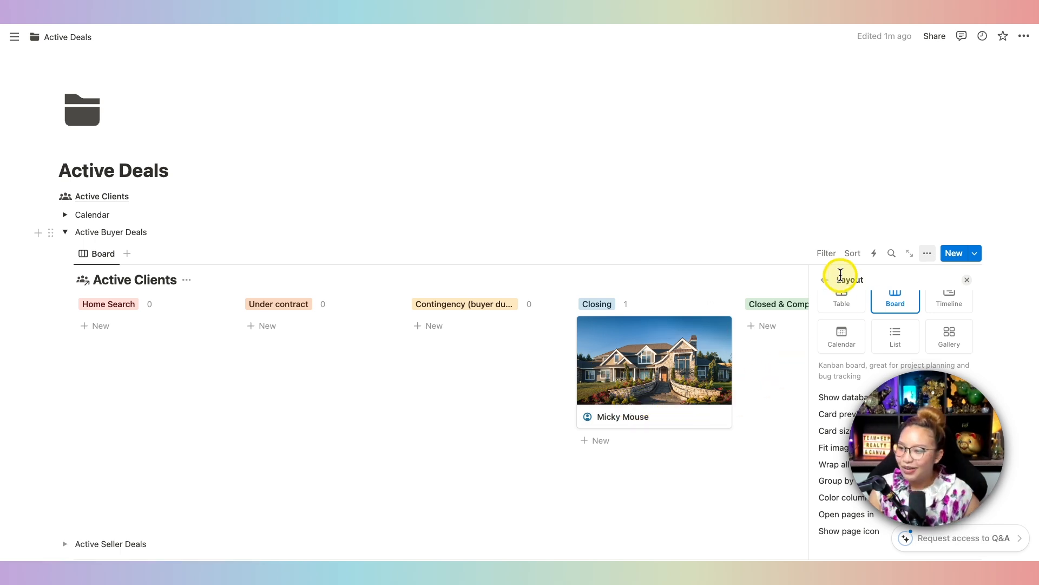
Show Property Address on the buyer board cards
left_click(823, 280)
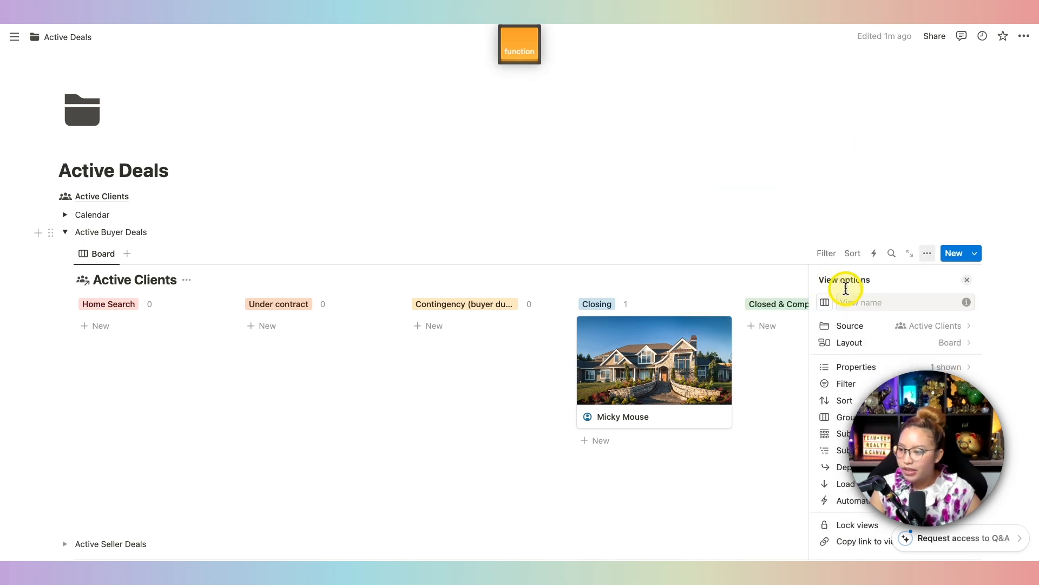
scroll(897, 314, "down", 2)
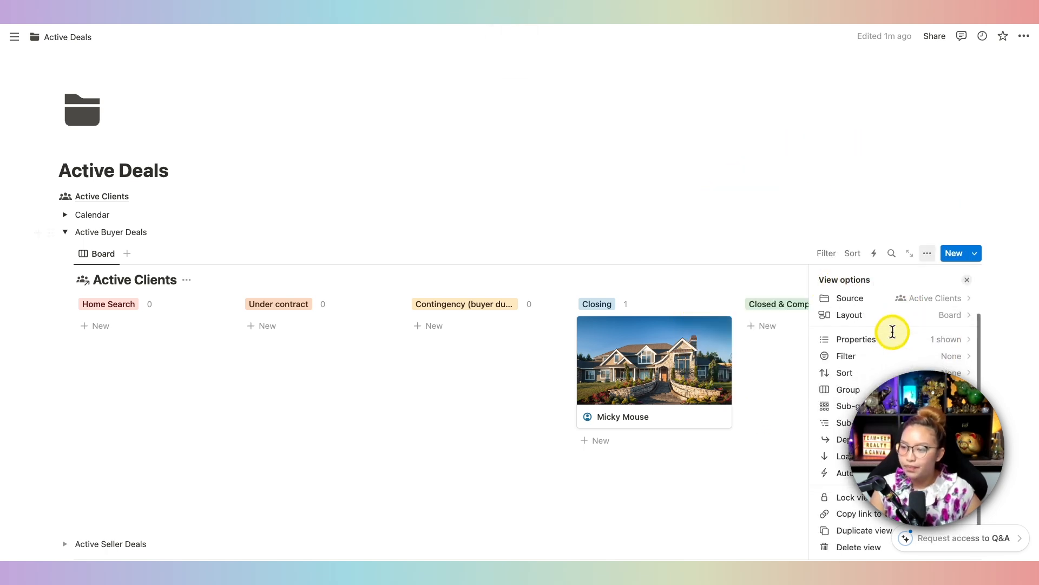
key("fn")
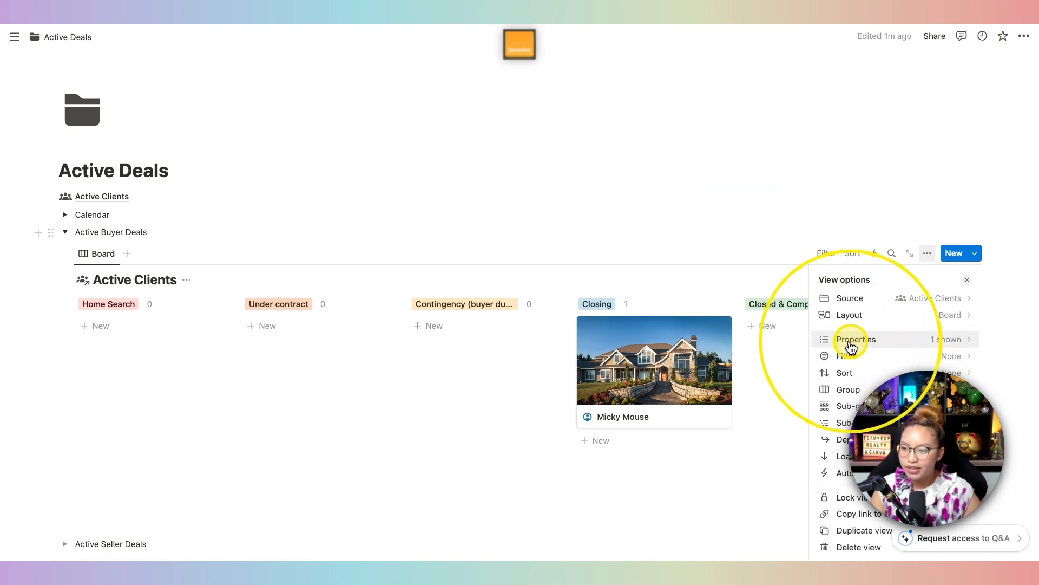
left_click(935, 345)
scroll(939, 411, "down", 3)
scroll(941, 416, "down", 1)
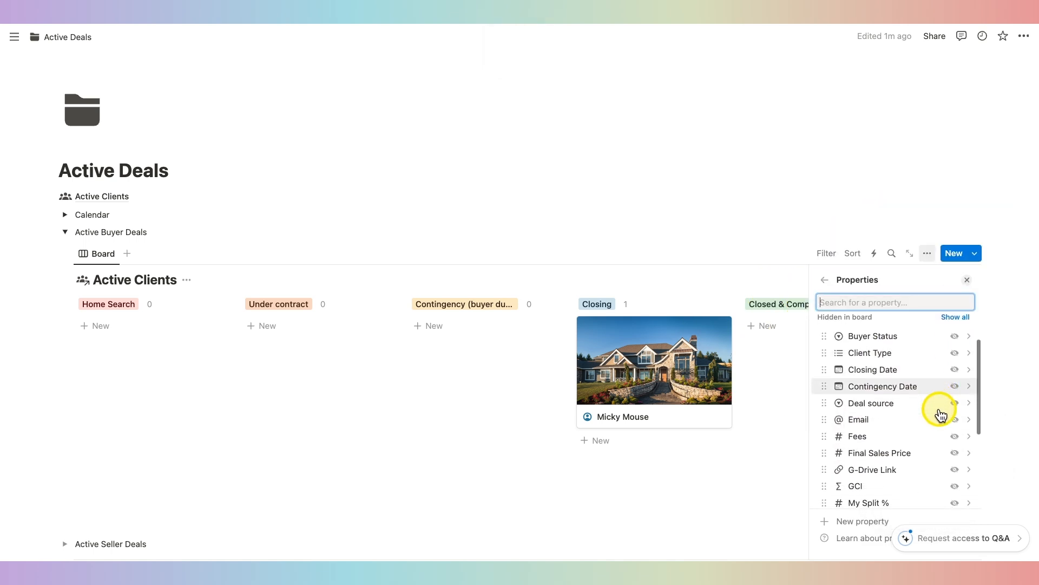
scroll(931, 453, "down", 5)
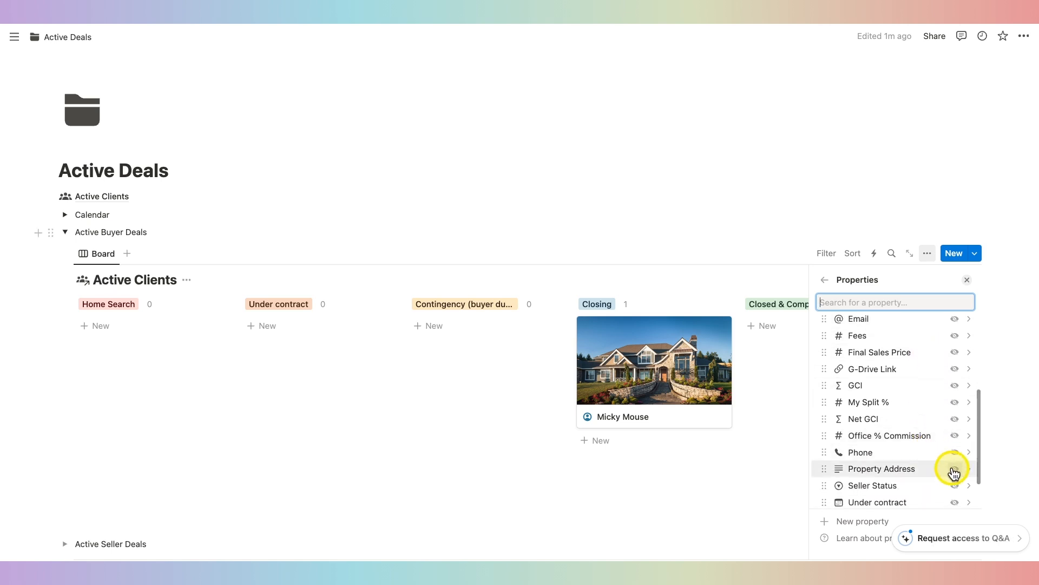
left_click(954, 470)
Also show Final Sales Price and Phone on the cards, then open the Closing deal's record
scroll(911, 459, "down", 4)
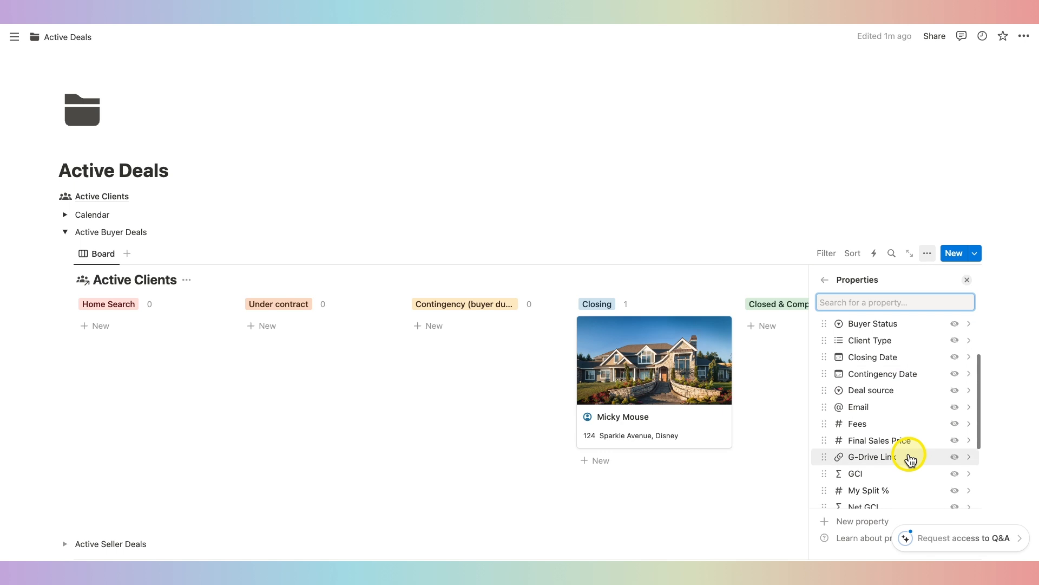
left_click(954, 440)
scroll(953, 444, "down", 6)
scroll(953, 444, "down", 3)
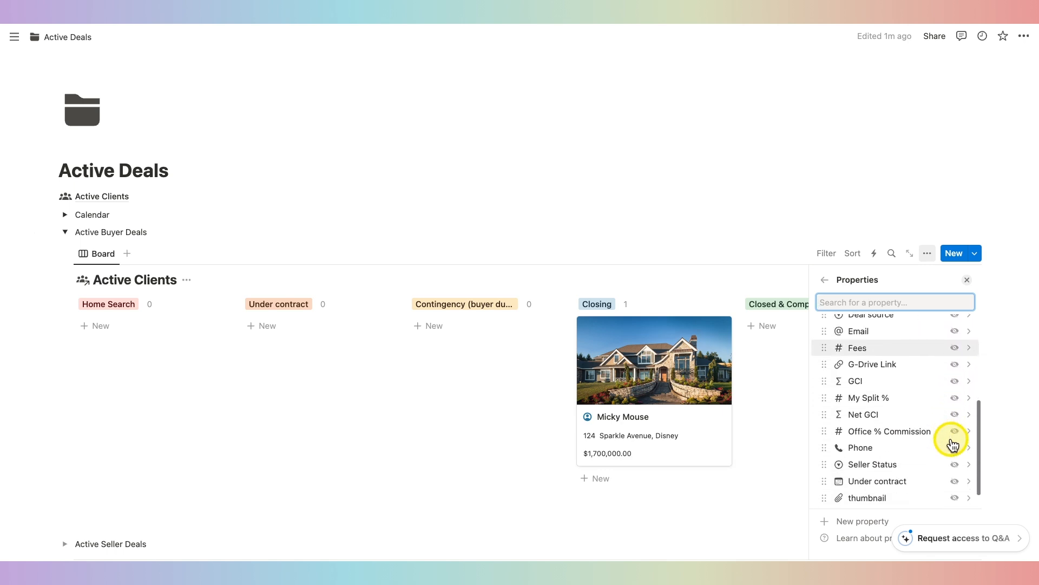
left_click(955, 448)
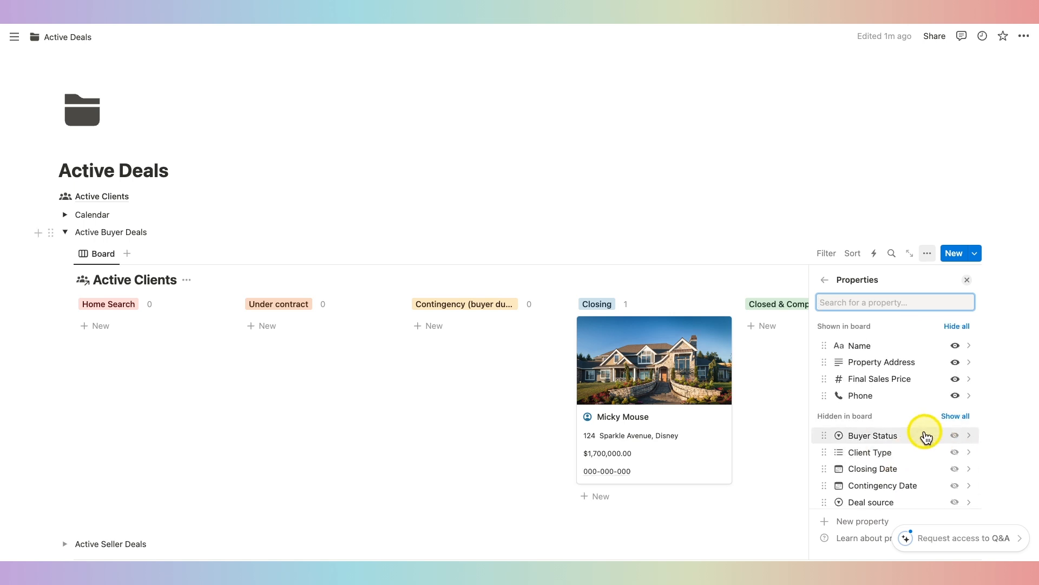
left_click(822, 284)
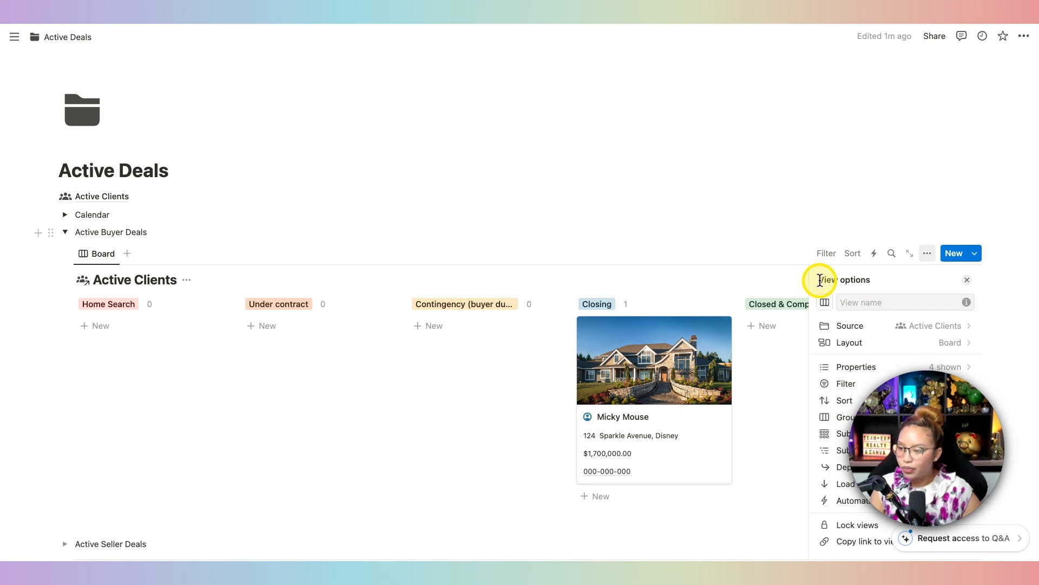
left_click(648, 378)
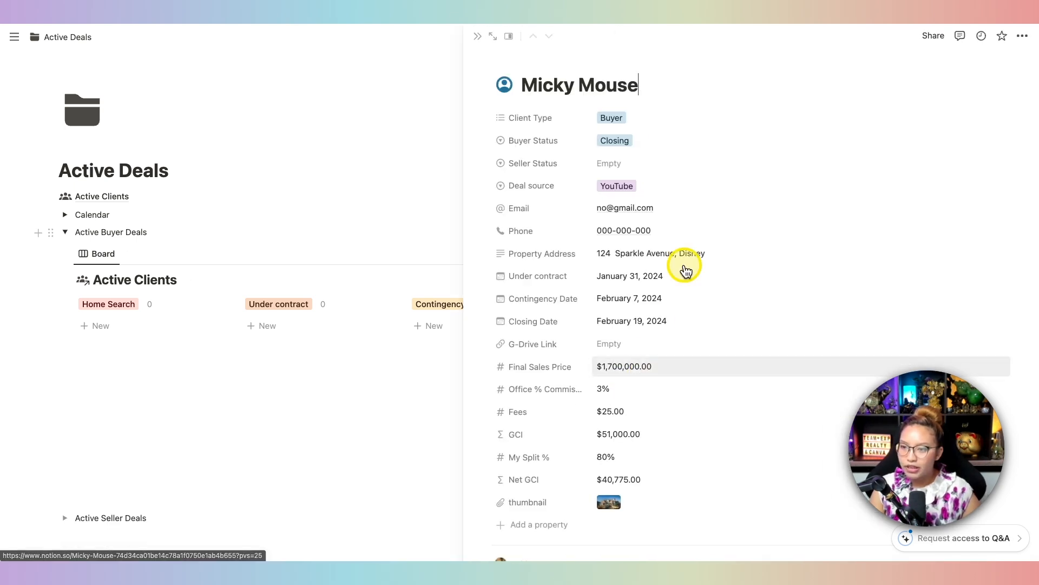
Close the deal record and drag its card through Under contract into Closed & Complete
scroll(603, 190, "down", 4)
scroll(596, 192, "up", 4)
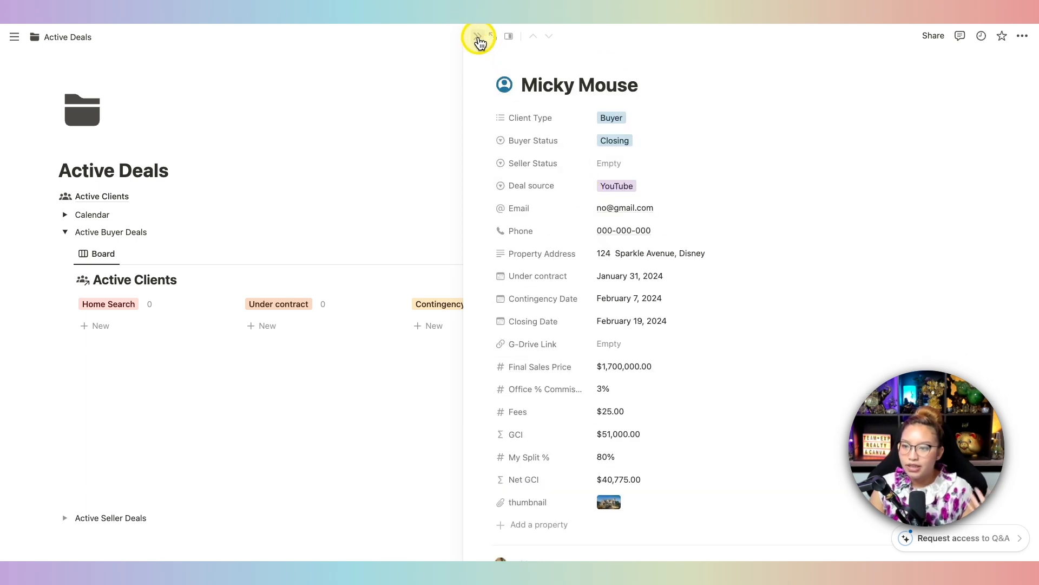
left_click(476, 37)
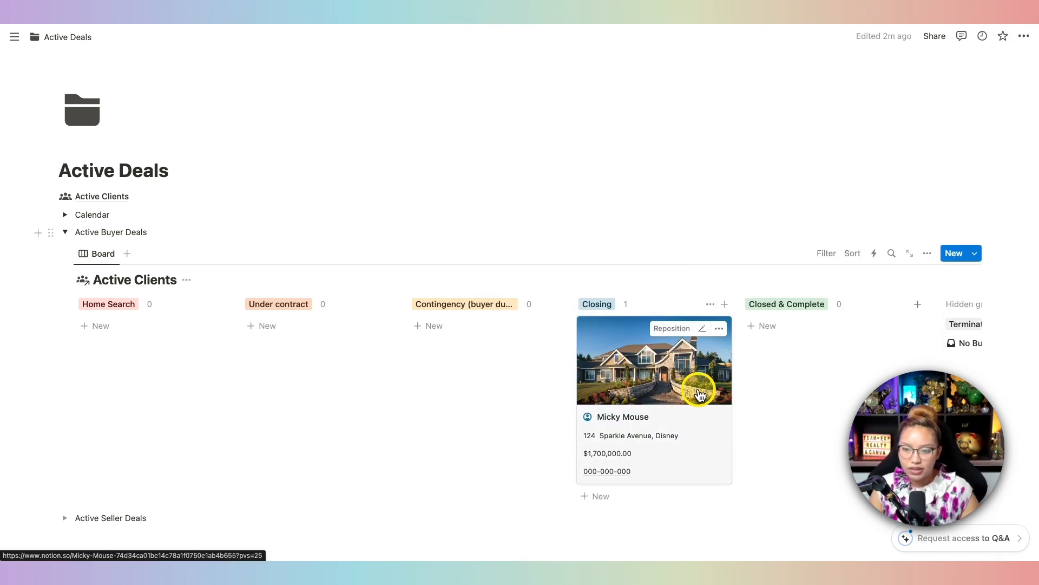
left_click_drag(647, 382, 320, 372)
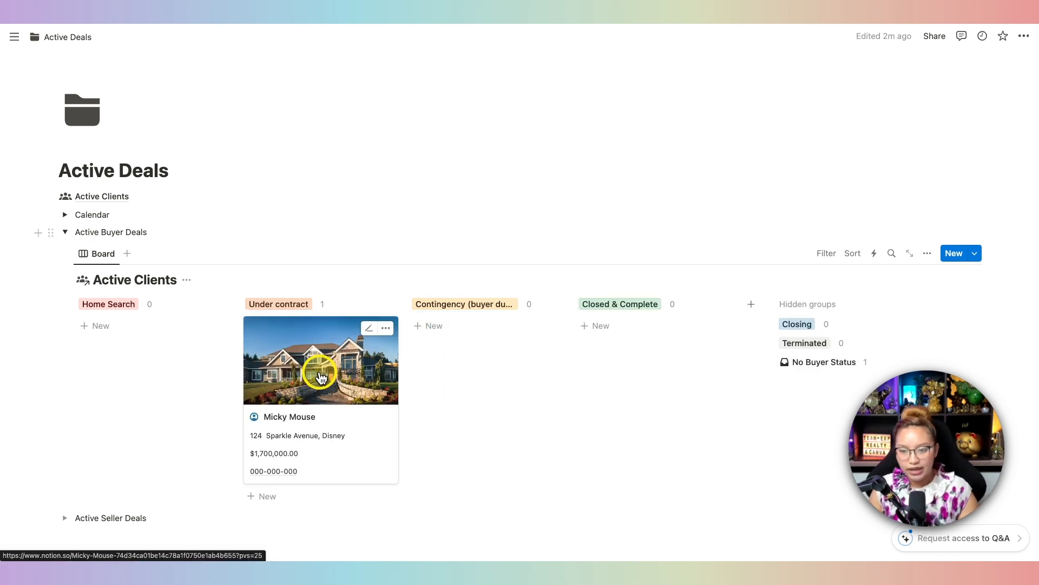
left_click_drag(322, 377, 590, 364)
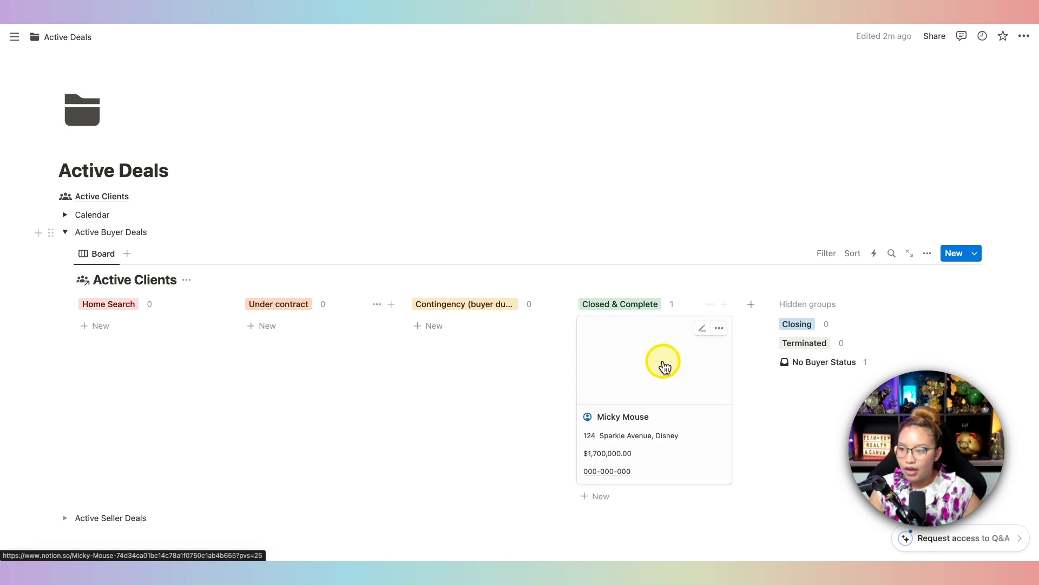
Show the hidden Closing group again and place it just before Closed & Complete
left_click(865, 328)
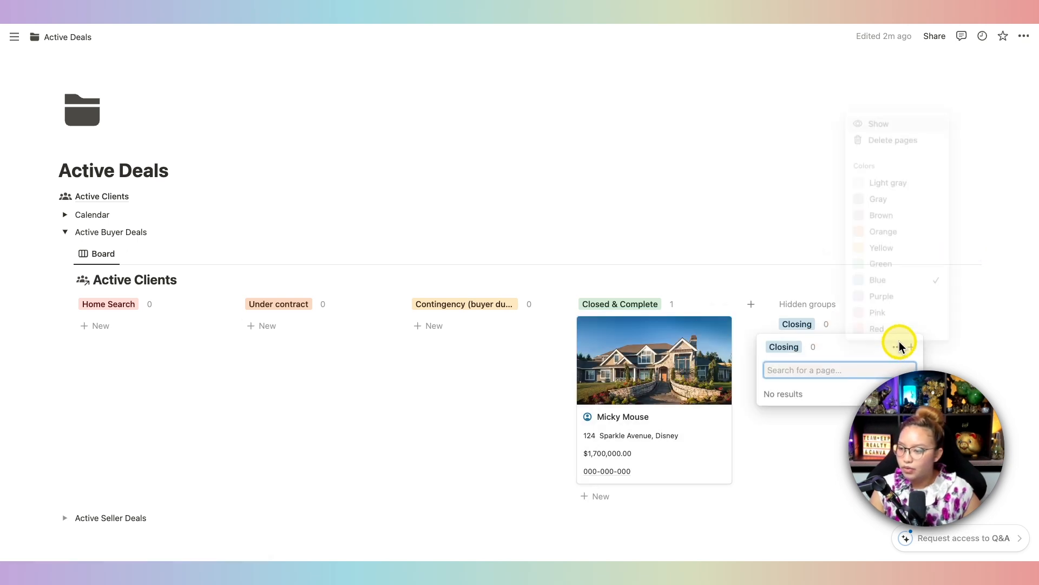
left_click(885, 124)
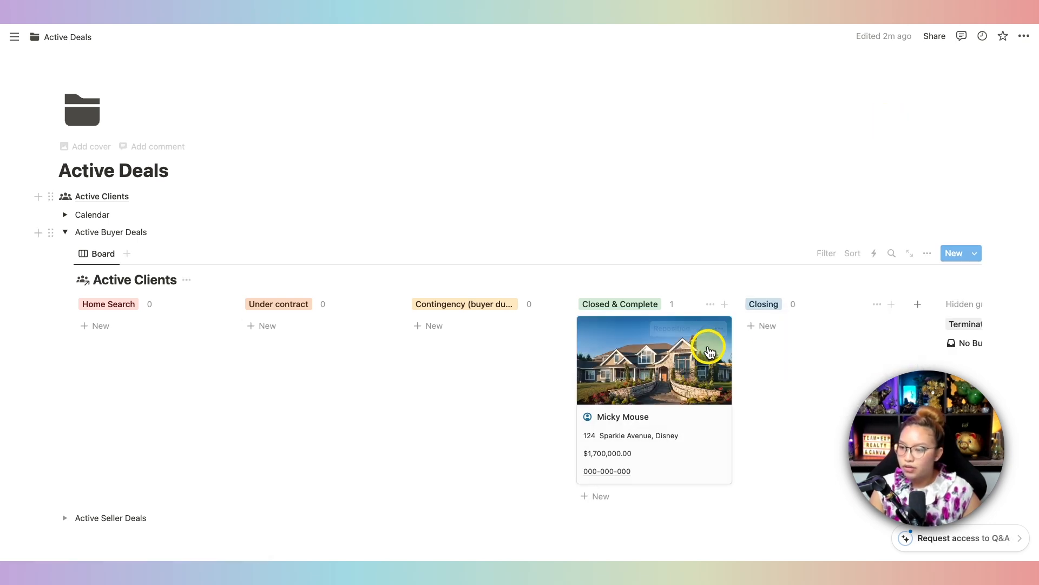
left_click_drag(777, 302, 652, 303)
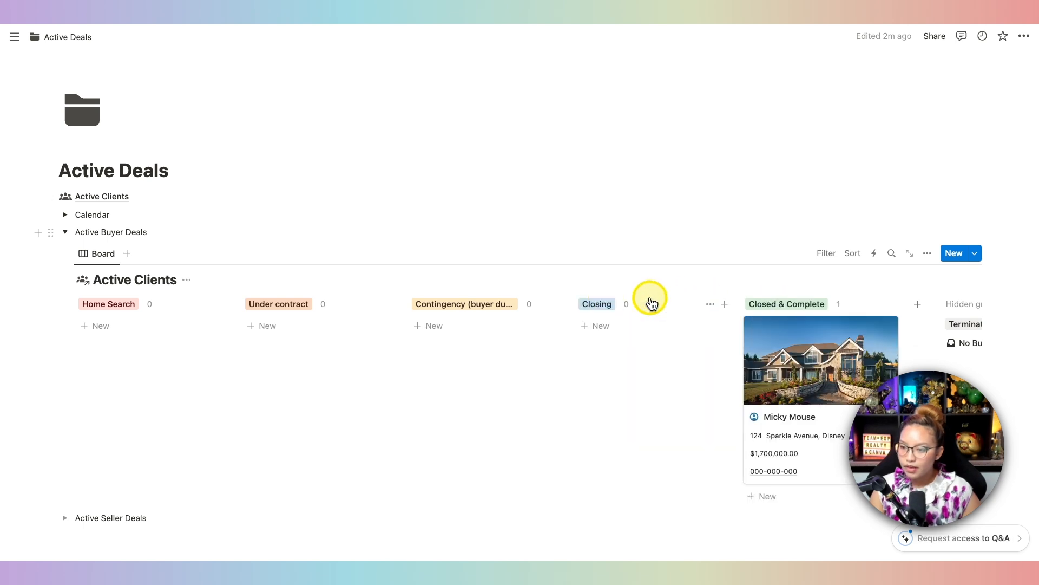
Bring up the menu for the Active Buyer Deals board view
scroll(592, 403, "down", 3)
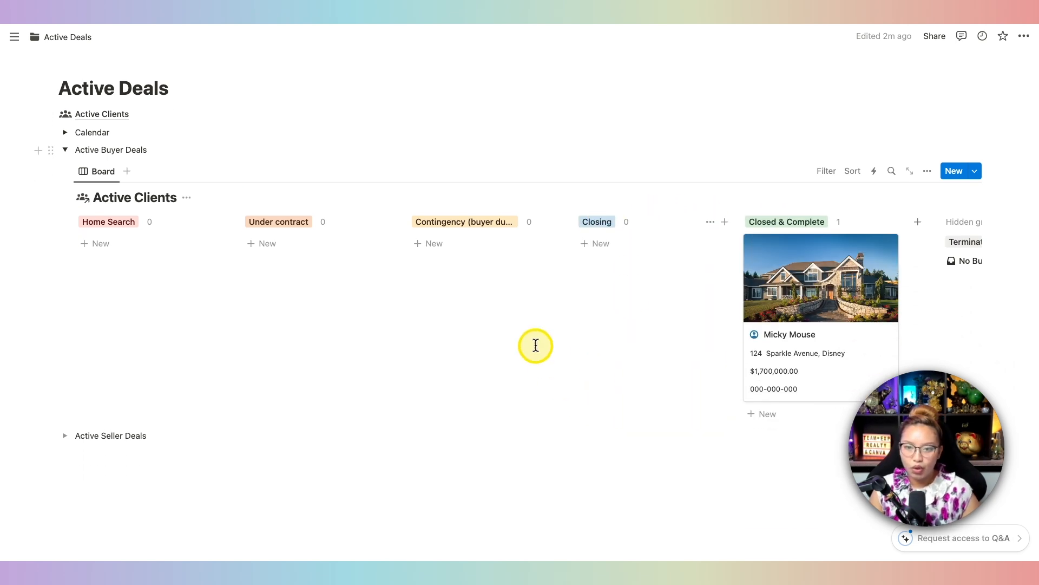
scroll(536, 345, "down", 1)
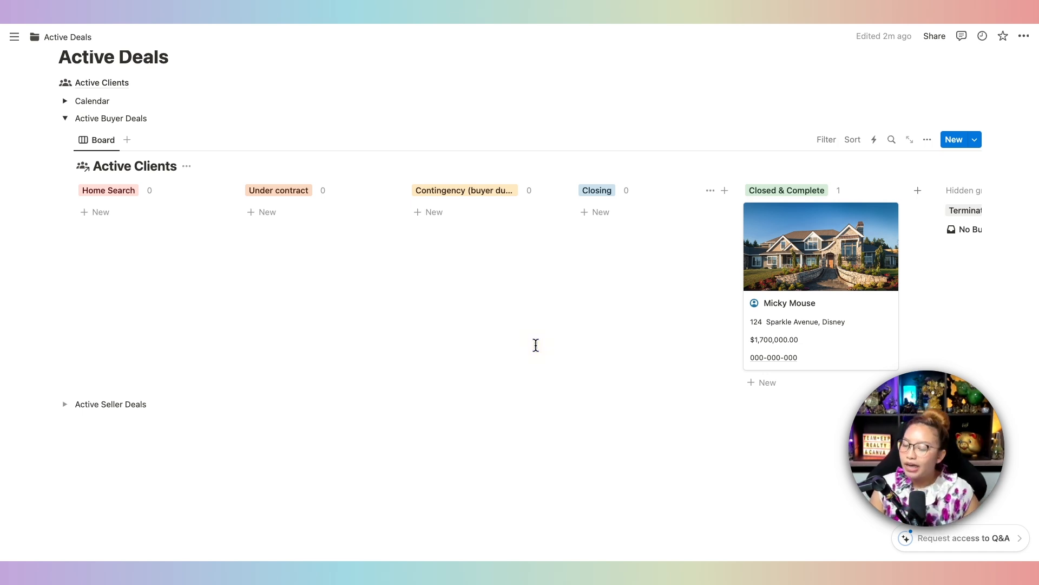
scroll(536, 345, "down", 1)
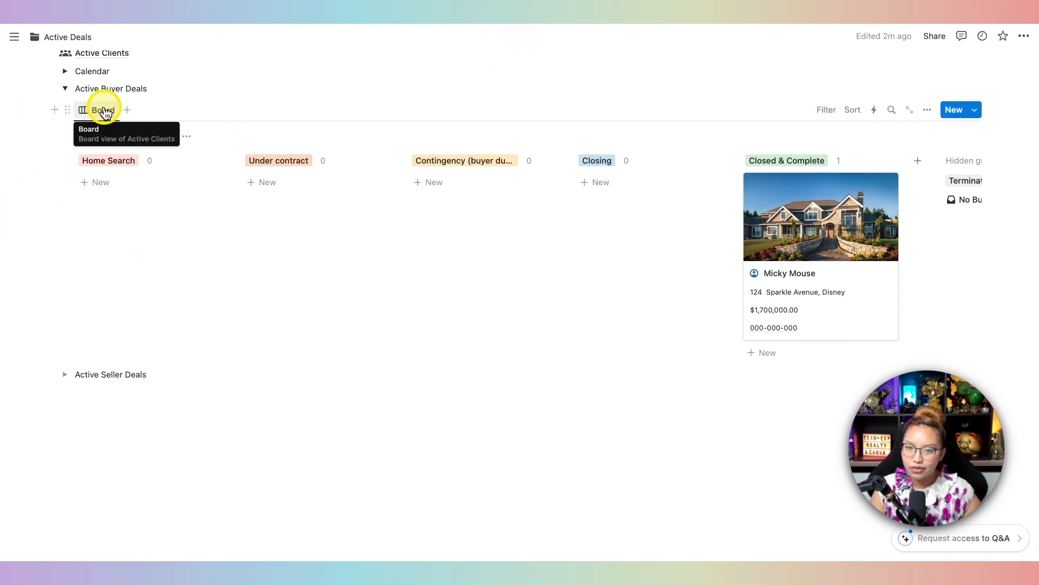
left_click(115, 117)
Name the view 'Buyer Board' and collapse the Active Buyer Deals toggle
left_click(115, 136)
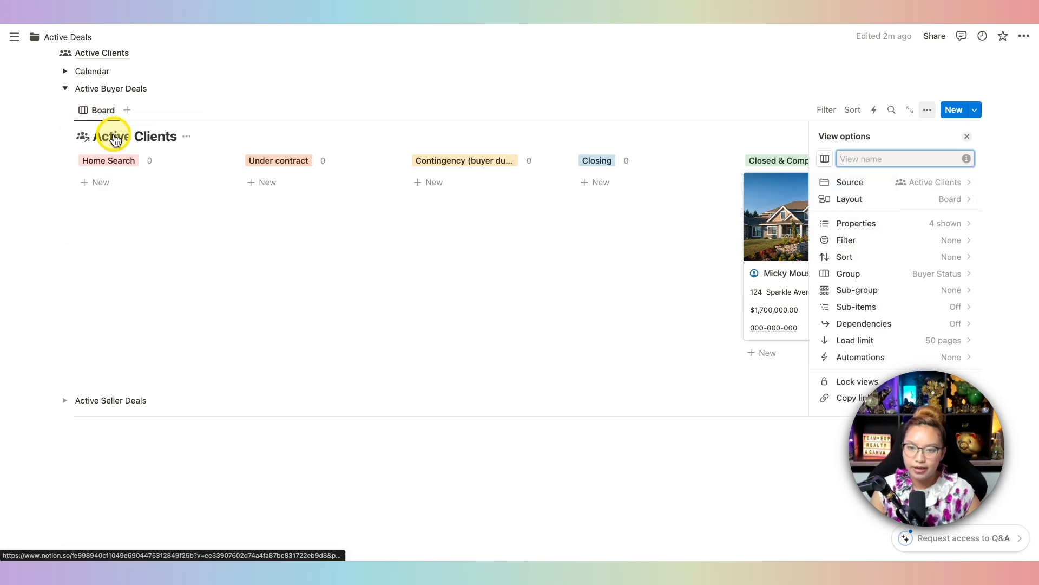
type("Buyer ")
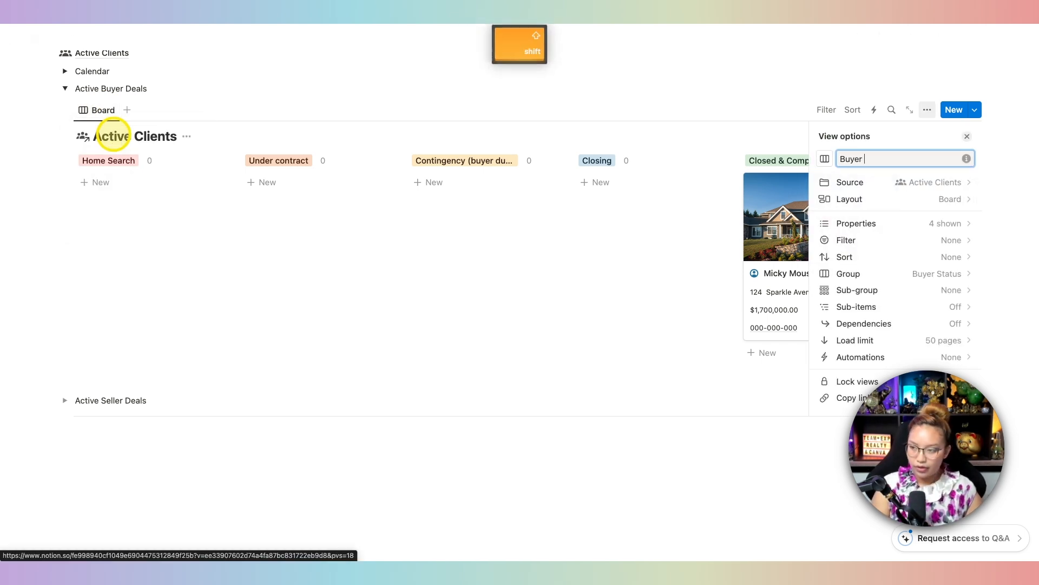
type("Board")
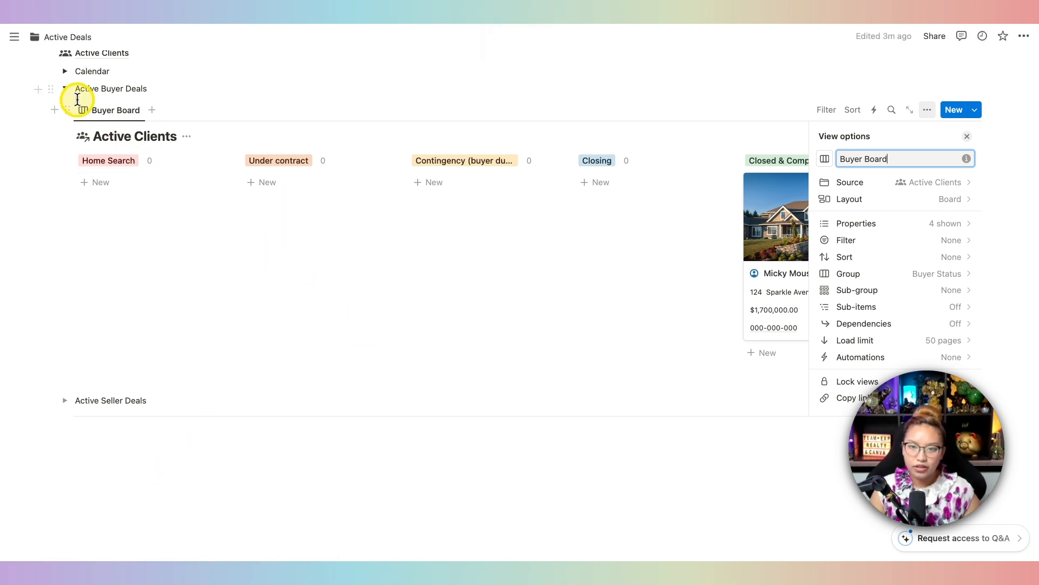
left_click(64, 88)
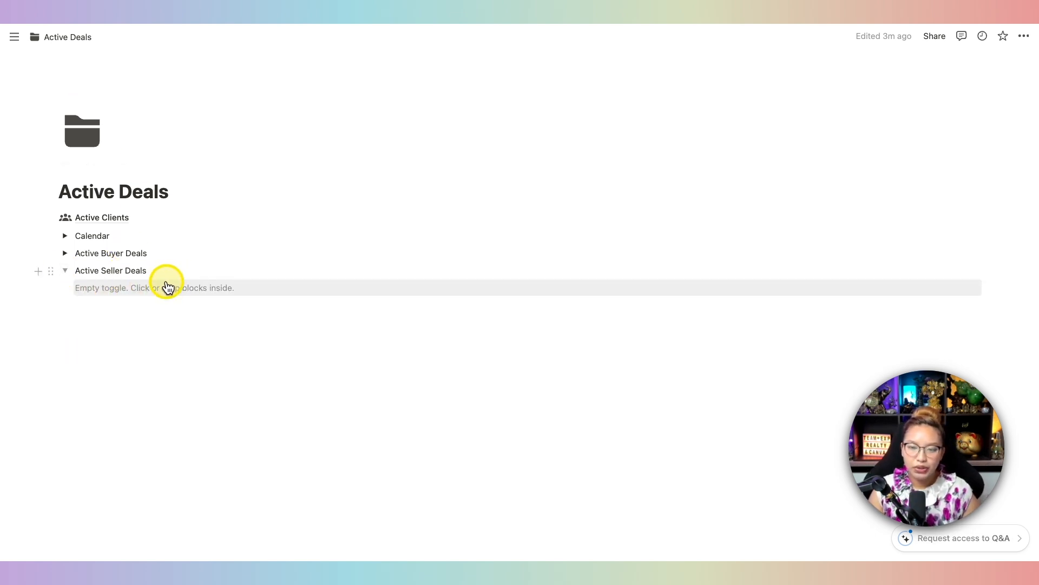
Insert a /linked view of Active Clients as a new empty board inside Active Seller Deals
left_click(112, 292)
type("/")
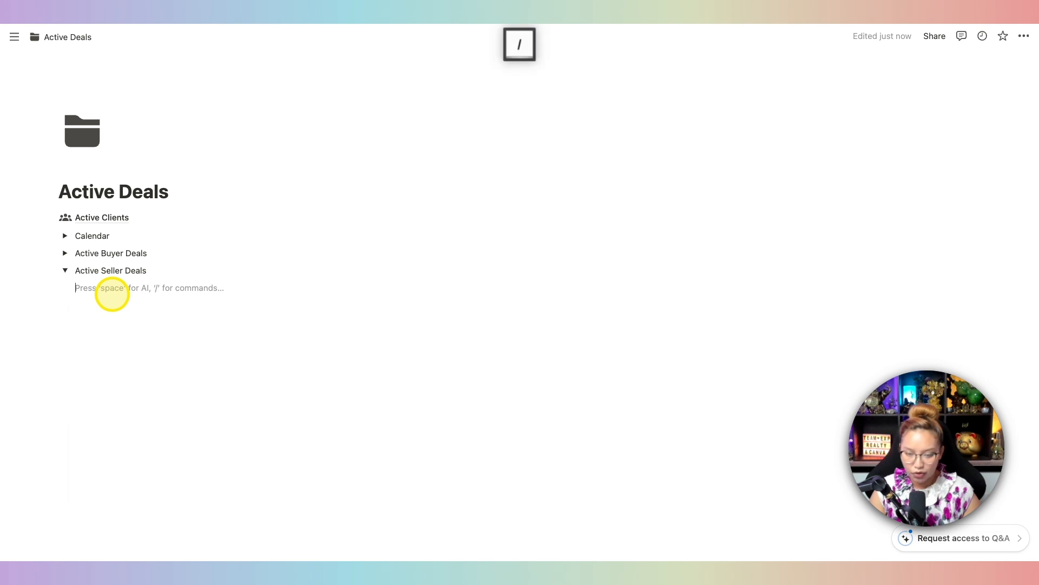
type("linked")
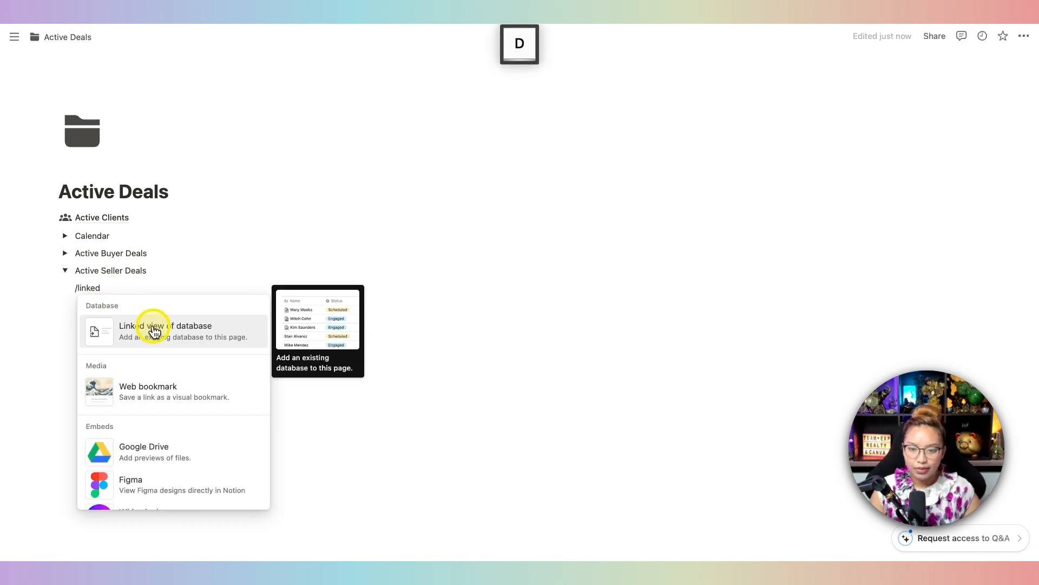
left_click(154, 330)
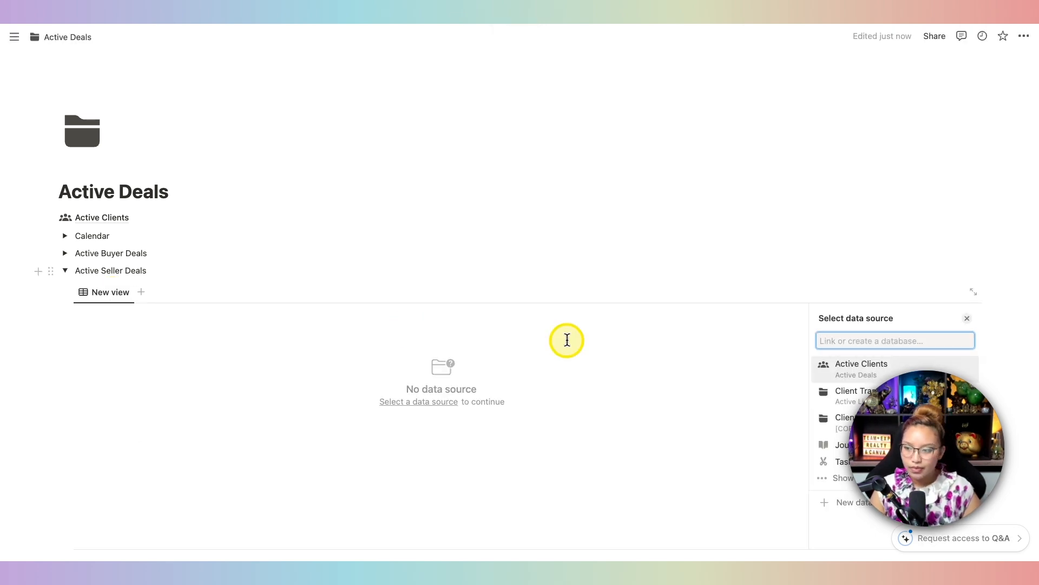
left_click(860, 373)
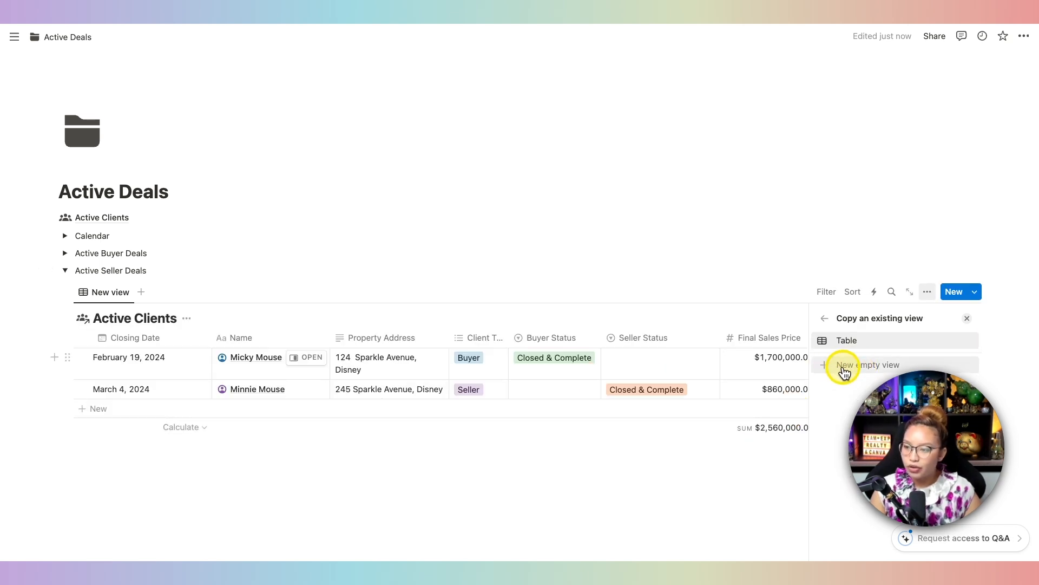
left_click(849, 365)
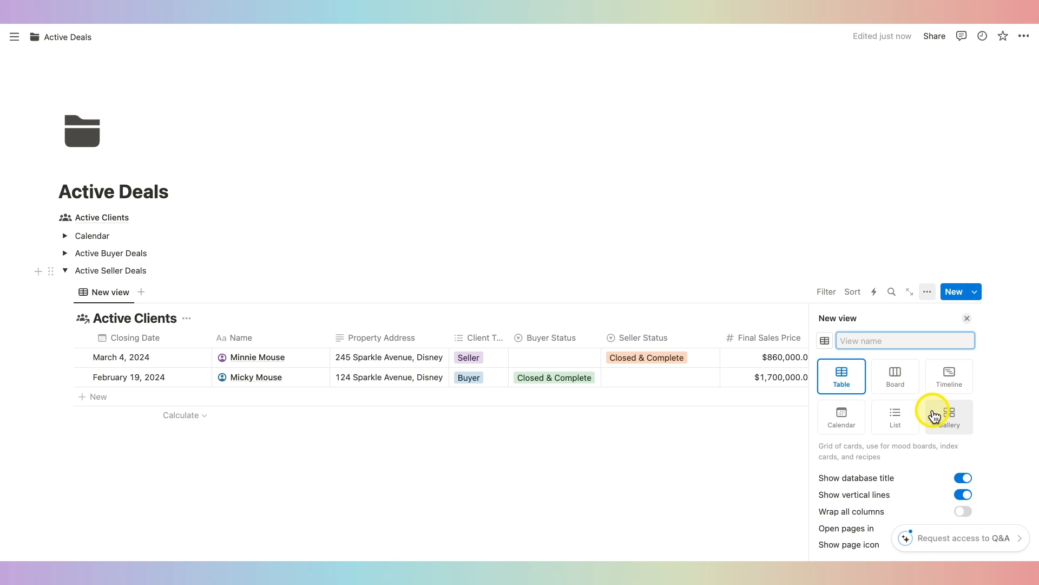
left_click(905, 385)
scroll(907, 385, "down", 3)
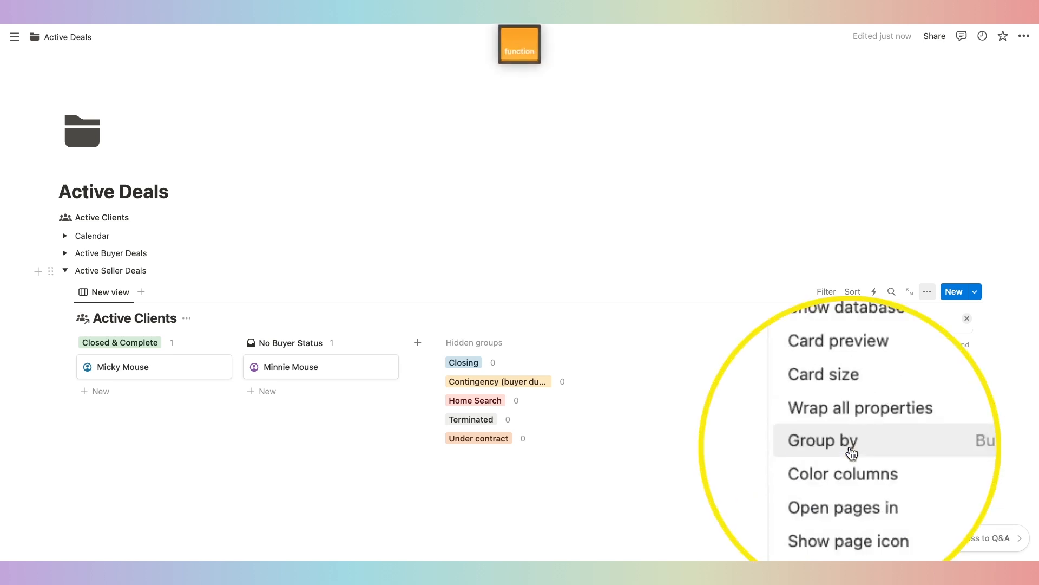
Group the seller board by Seller Status, hiding No Seller Status, Expired and Terminated
left_click(921, 447)
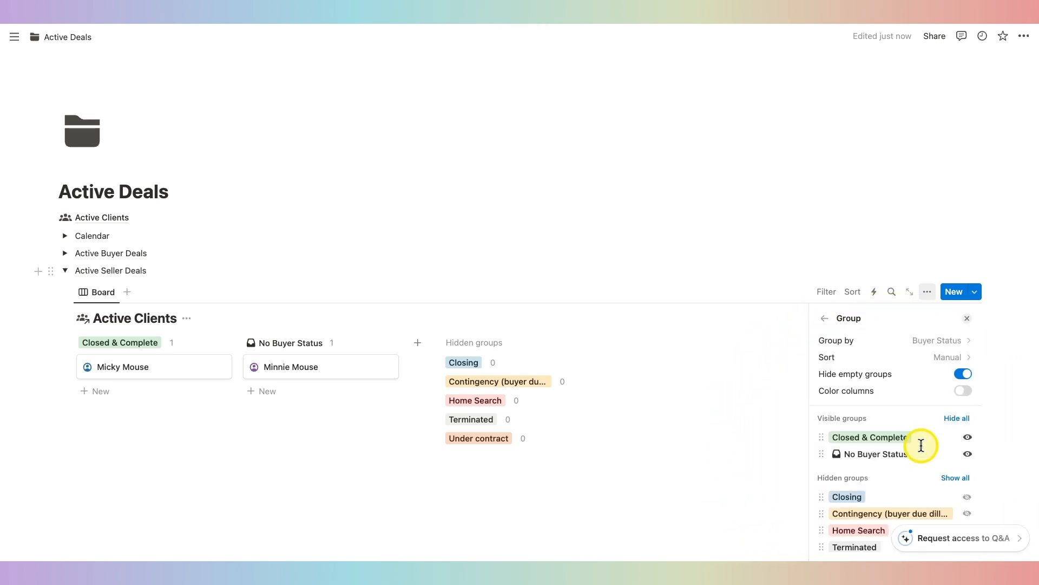
left_click(942, 341)
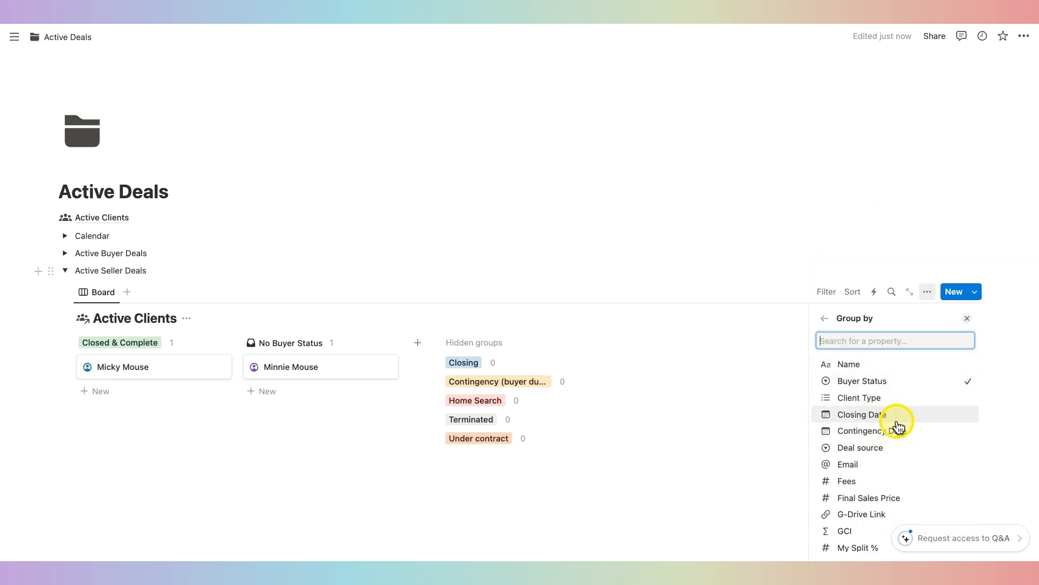
scroll(898, 424, "down", 3)
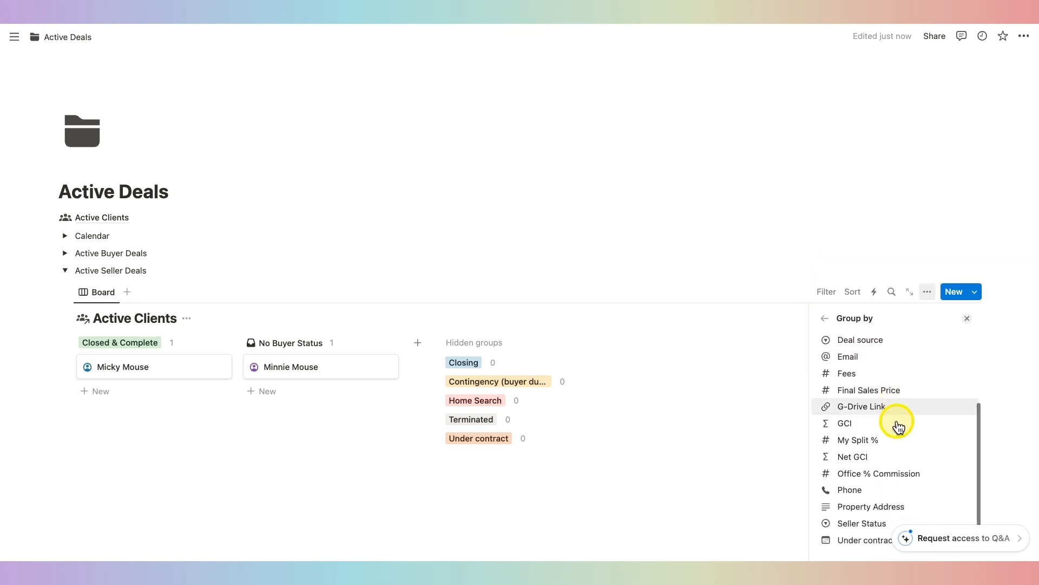
left_click(866, 522)
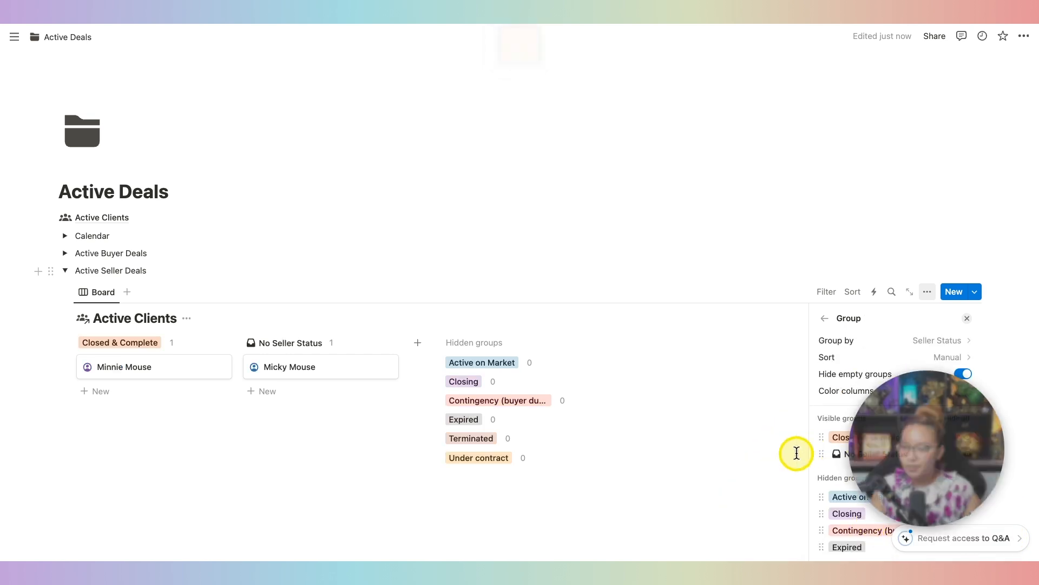
scroll(920, 444, "down", 2)
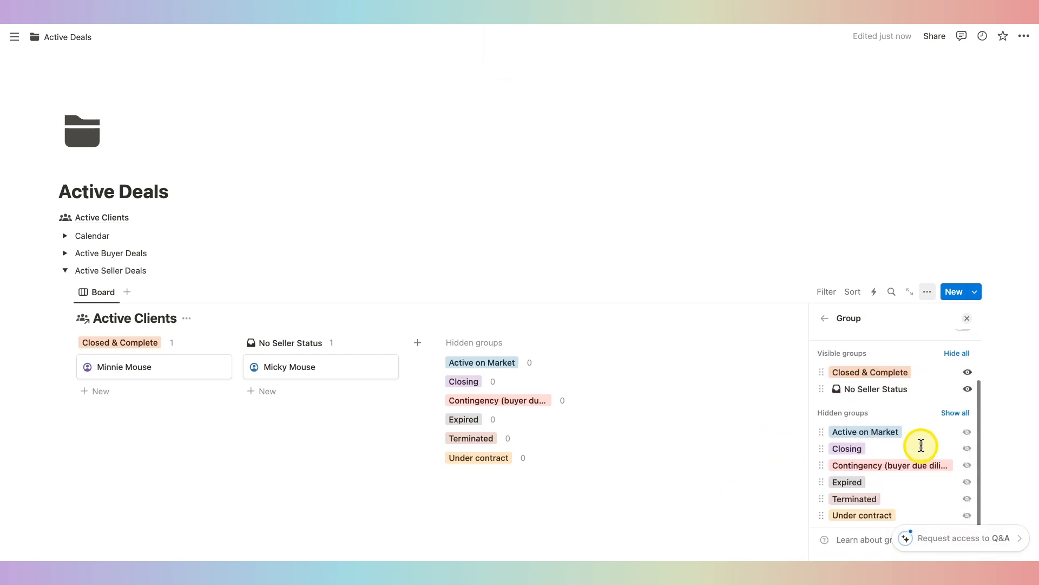
left_click(956, 413)
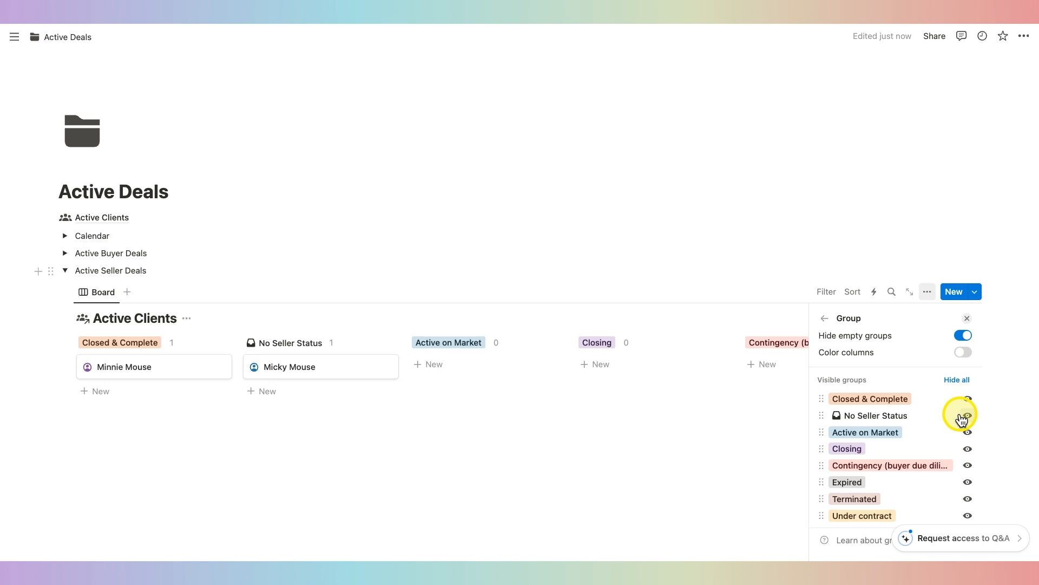
left_click(967, 416)
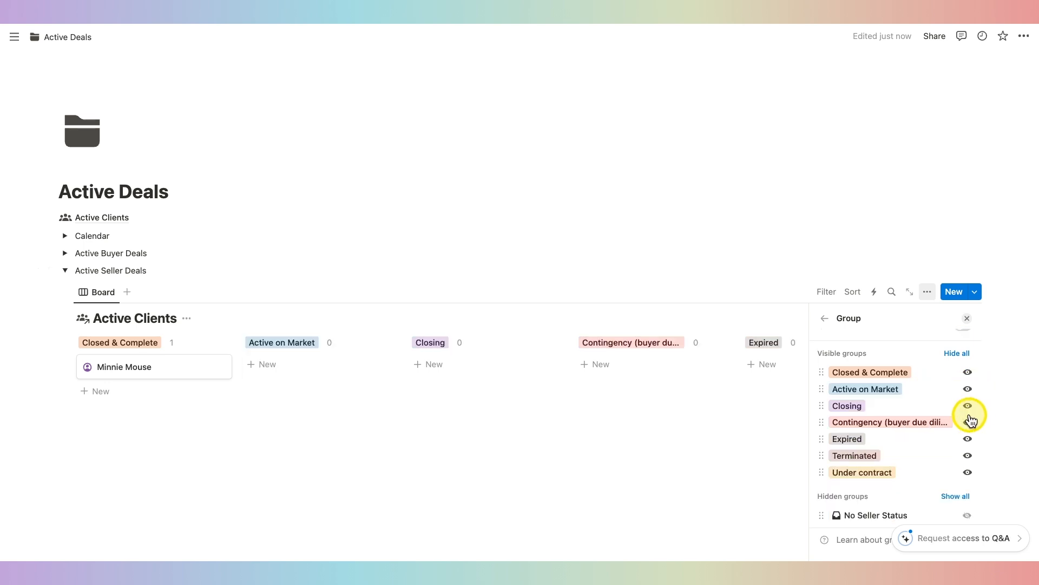
left_click(968, 439)
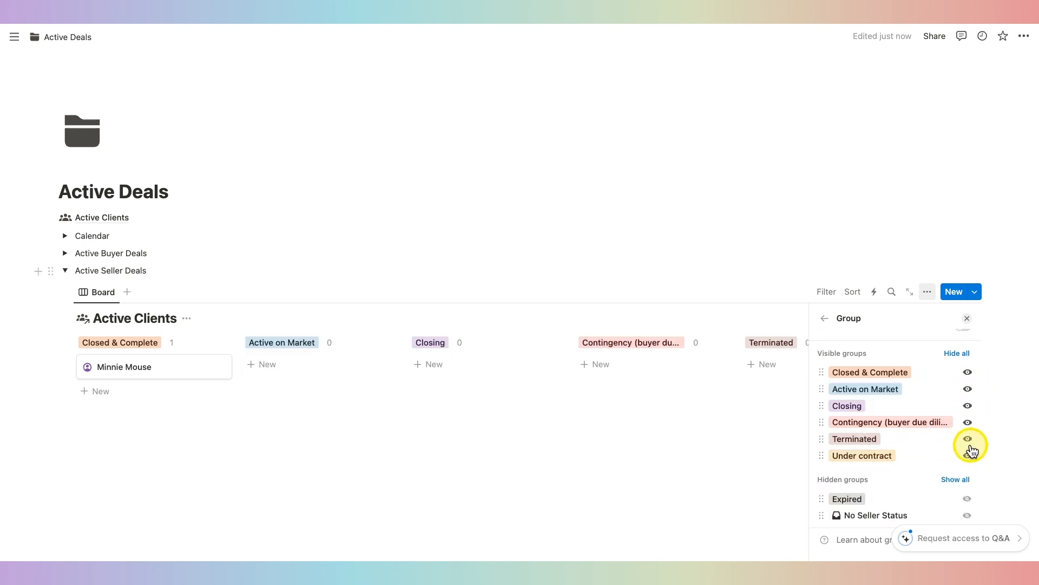
left_click(968, 439)
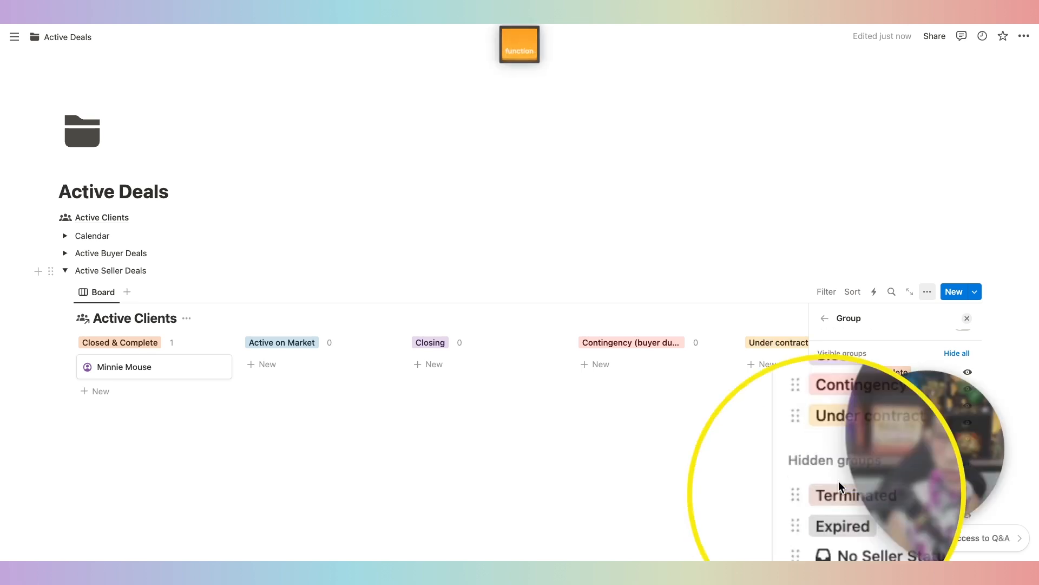
left_click(825, 317)
Order seller columns: Active on Market, Under contract, Contingency, Closed & Complete, Closing
left_click(714, 418)
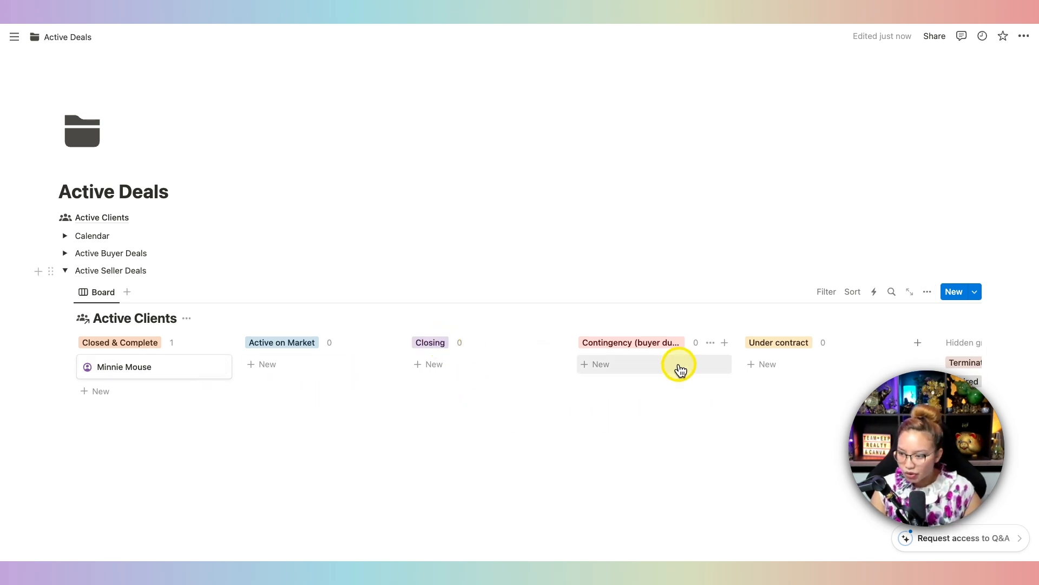
left_click_drag(301, 353, 160, 360)
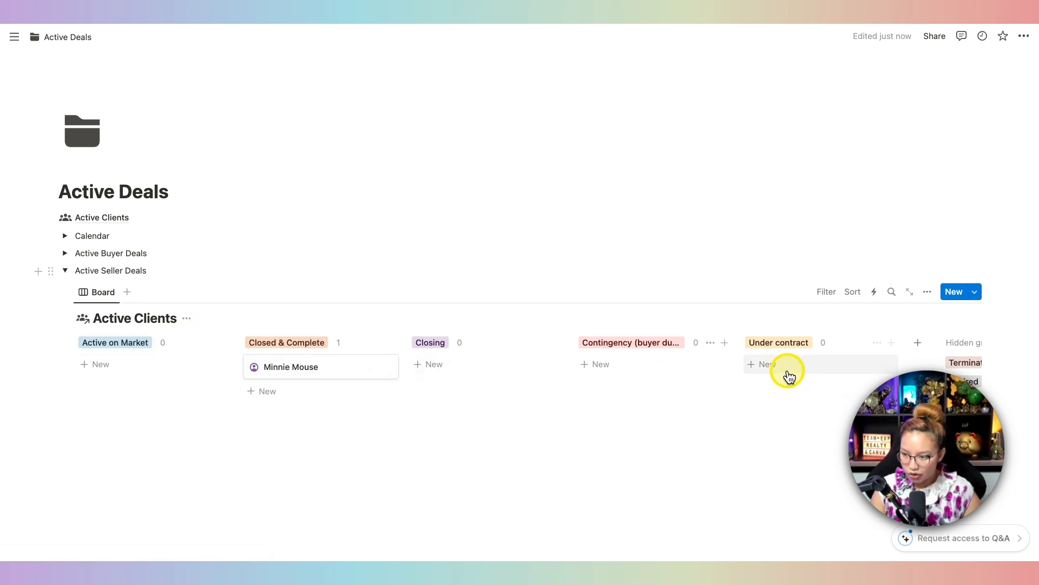
left_click_drag(773, 345, 308, 358)
left_click_drag(771, 352, 454, 352)
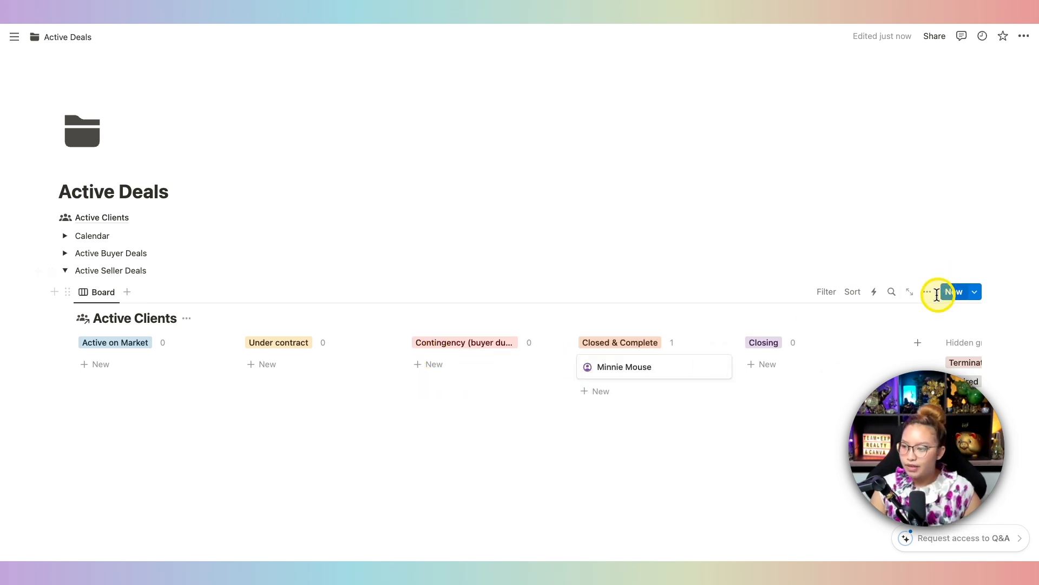
Set the seller board's card preview to each deal's thumbnail image
left_click(928, 293)
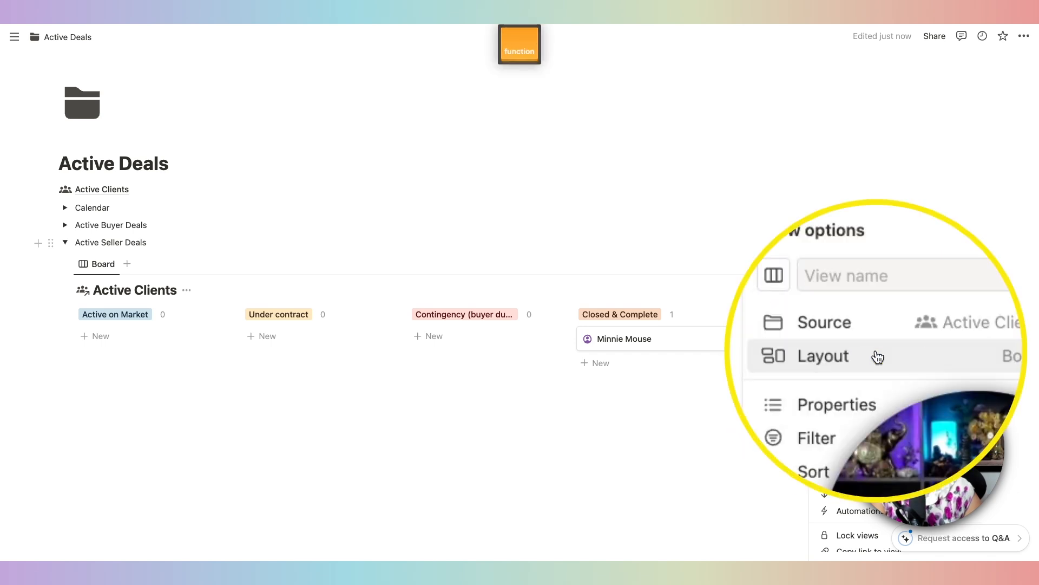
left_click(887, 352)
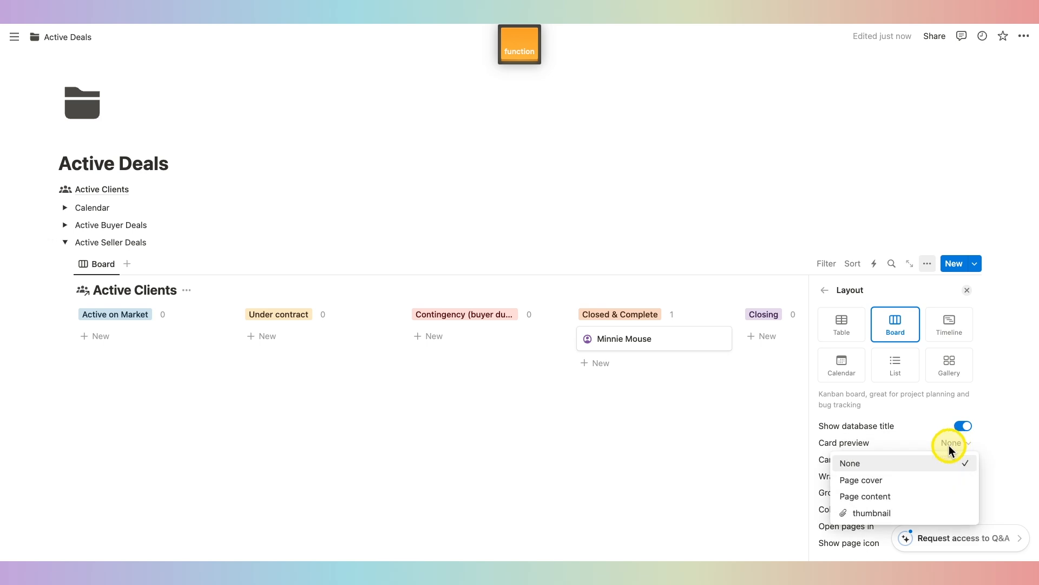
left_click(873, 513)
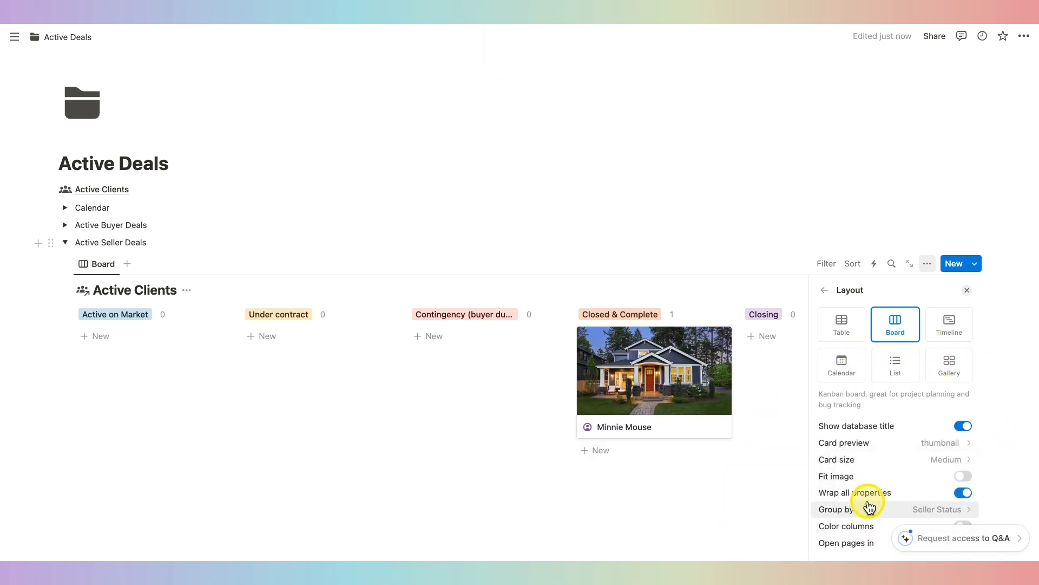
left_click(823, 292)
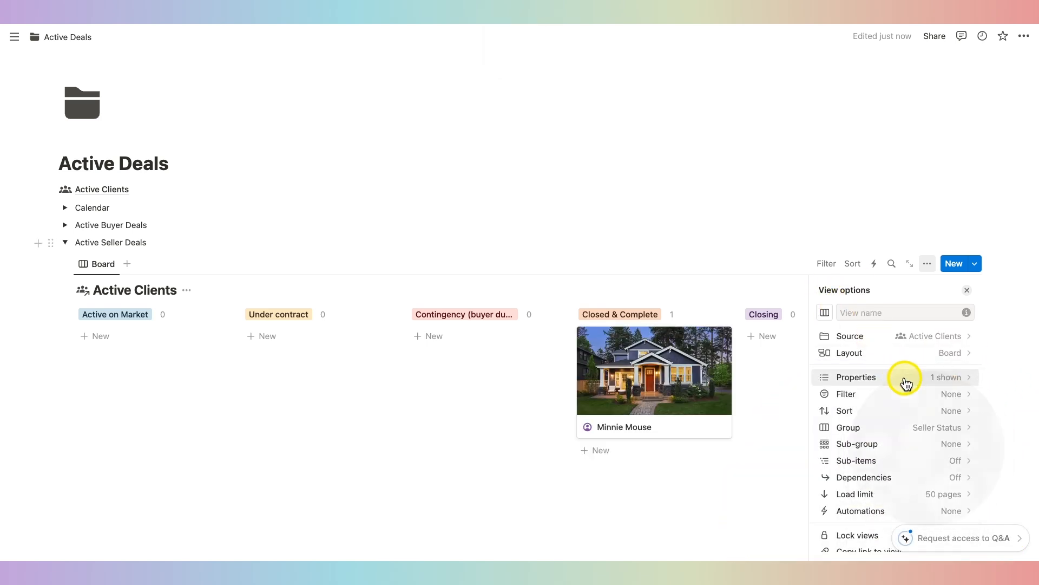
Show Property Address and Final Sales Price on seller cards, with Phone listed after them
left_click(912, 386)
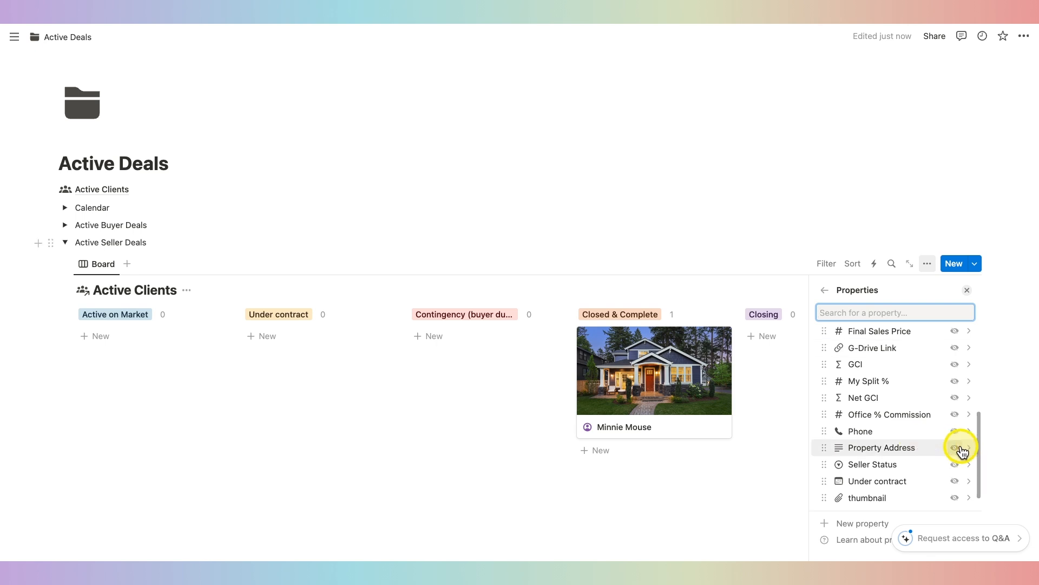
left_click(961, 449)
scroll(884, 459, "down", 2)
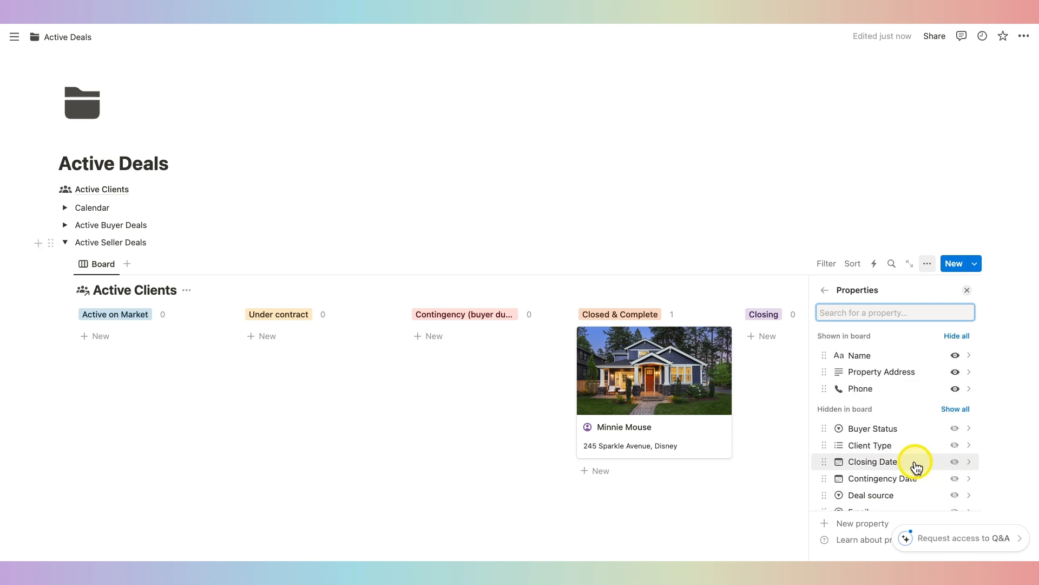
scroll(915, 466, "down", 4)
left_click(957, 429)
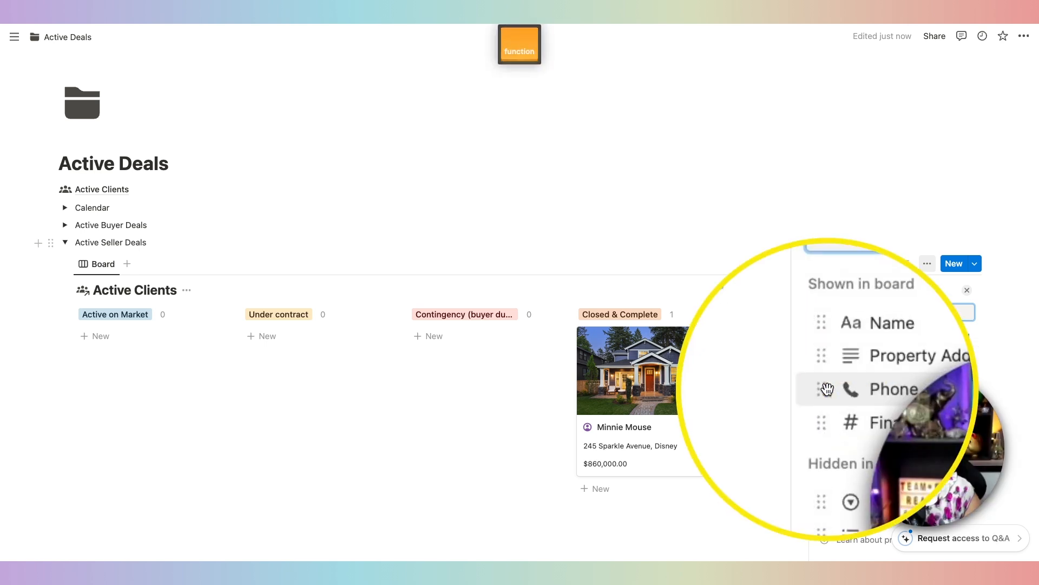
left_click_drag(825, 390, 827, 403)
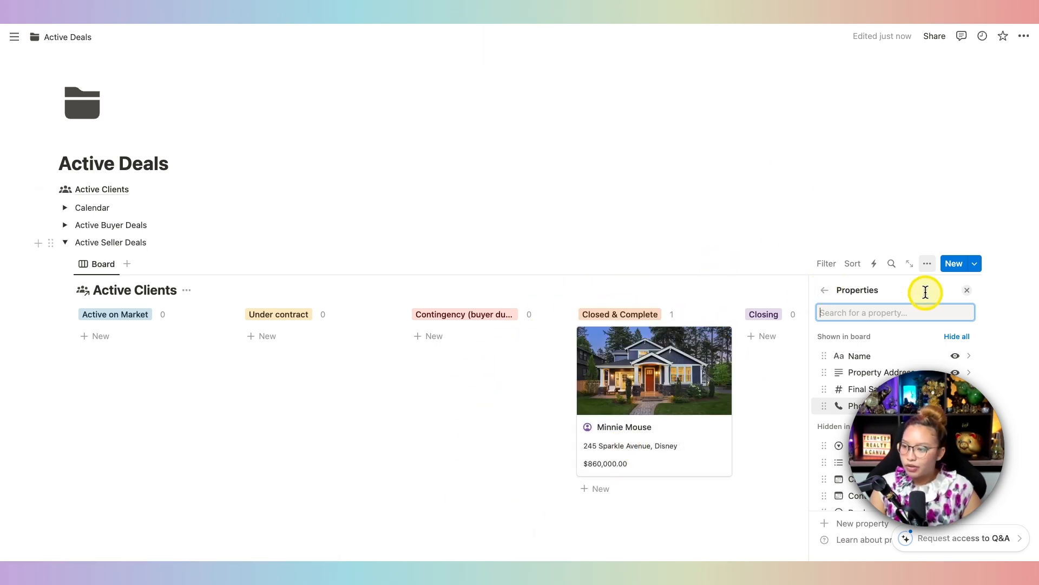
left_click(966, 296)
scroll(755, 265, "down", 3)
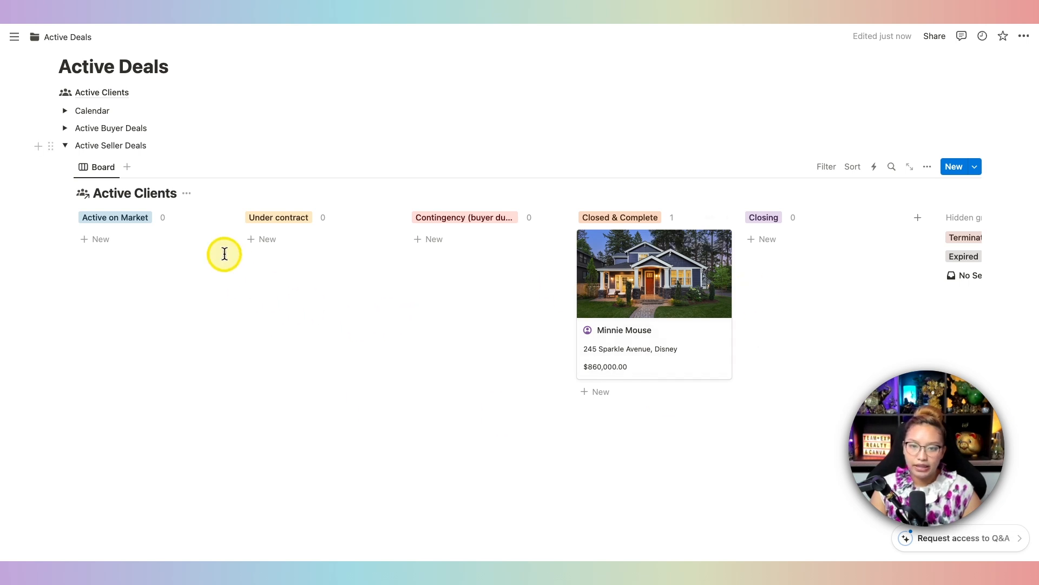
Rename the seller deals board view to 'Seller Board'
left_click(96, 165)
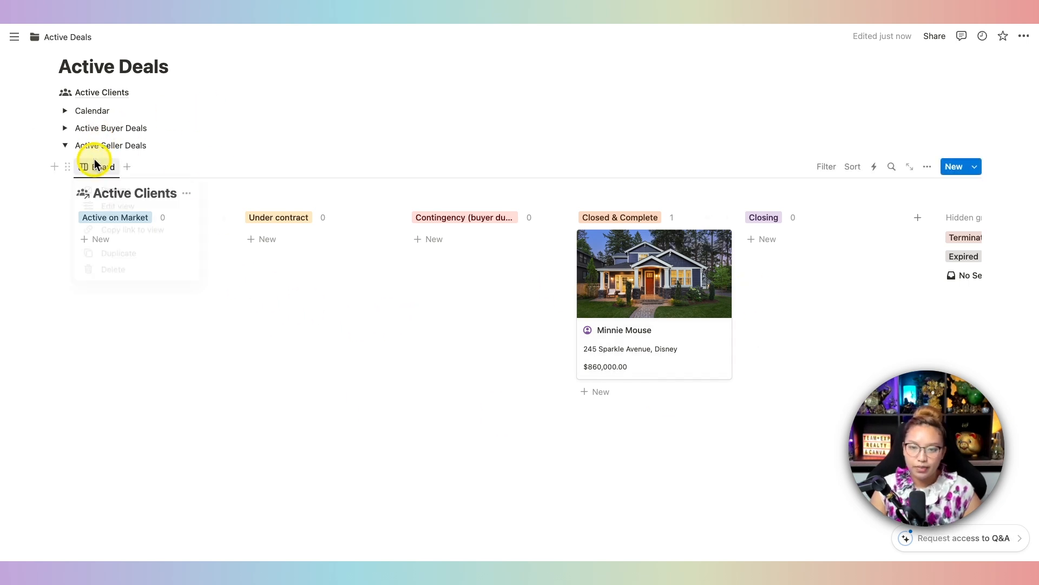
left_click(117, 205)
type("S")
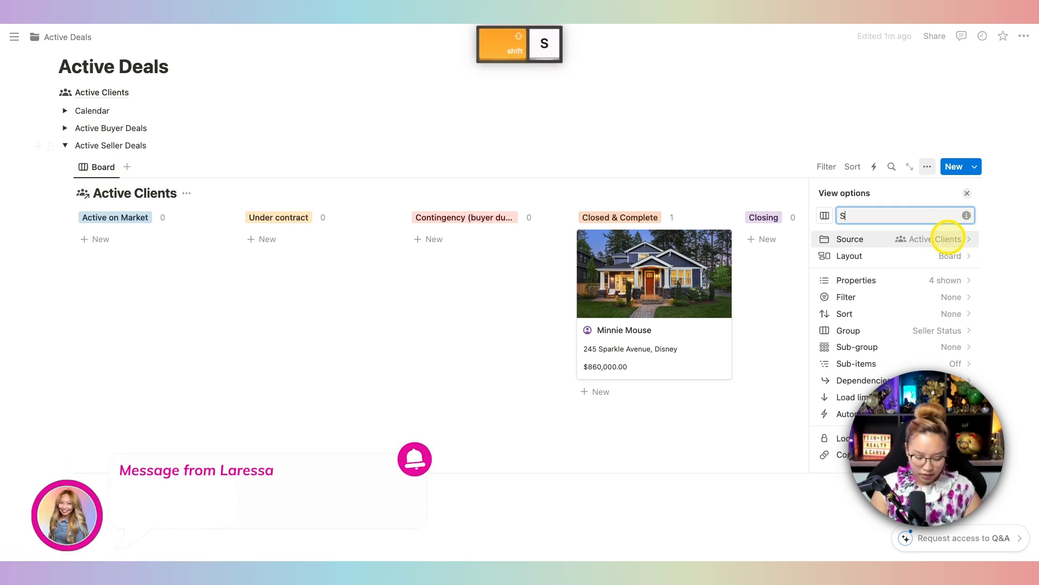
type("eller Board")
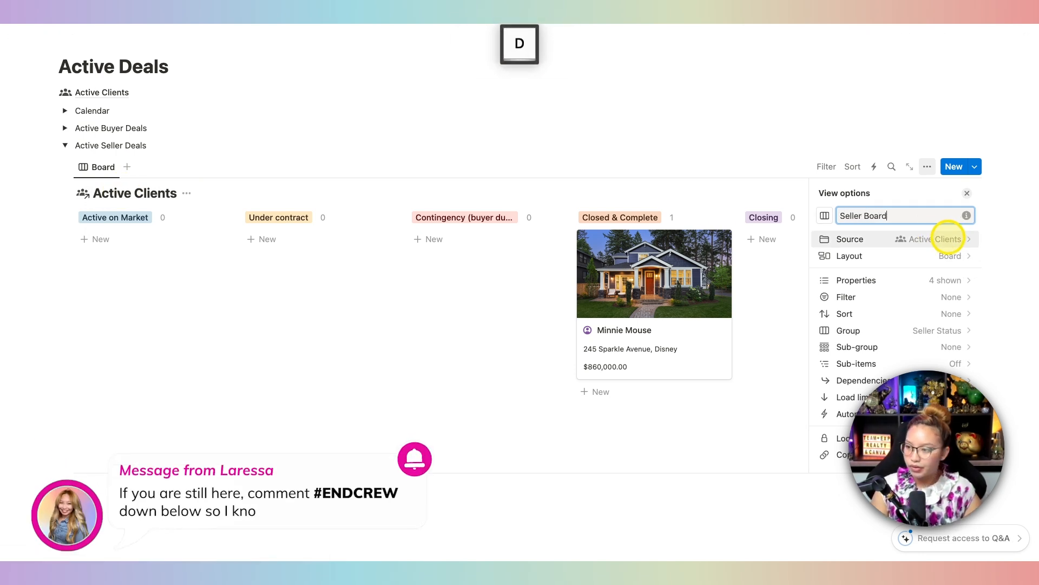
left_click(410, 152)
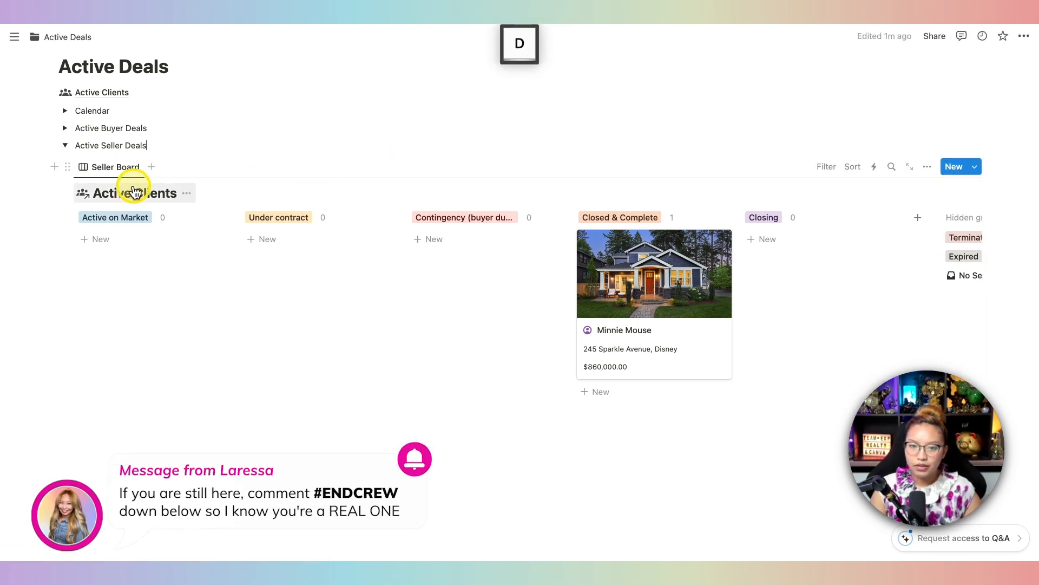
Expand the Active Buyer Deals toggle to reveal its Buyer Board
left_click(60, 130)
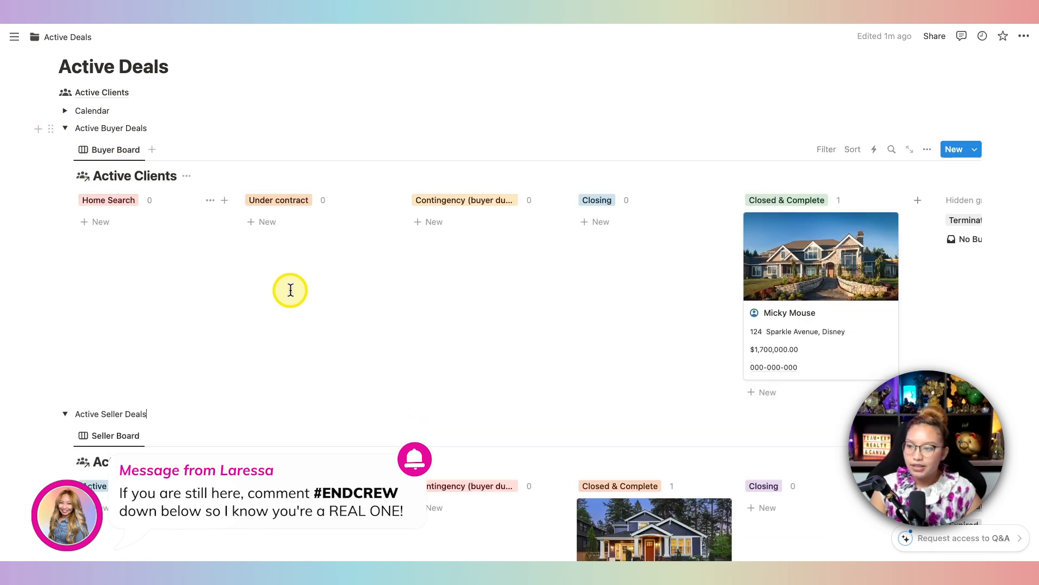
scroll(288, 290, "down", 4)
scroll(290, 295, "up", 3)
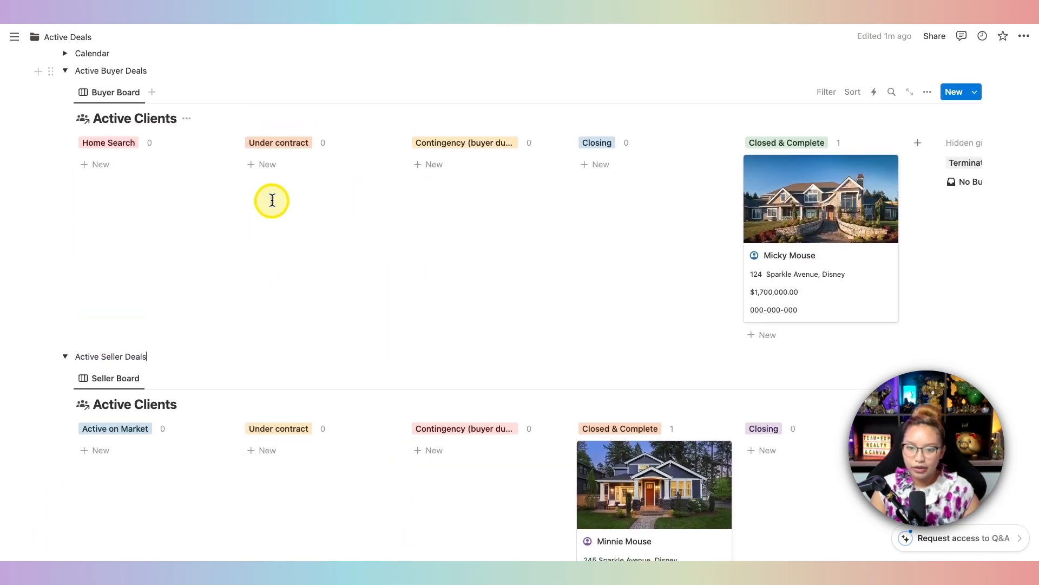
scroll(410, 347, "up", 4)
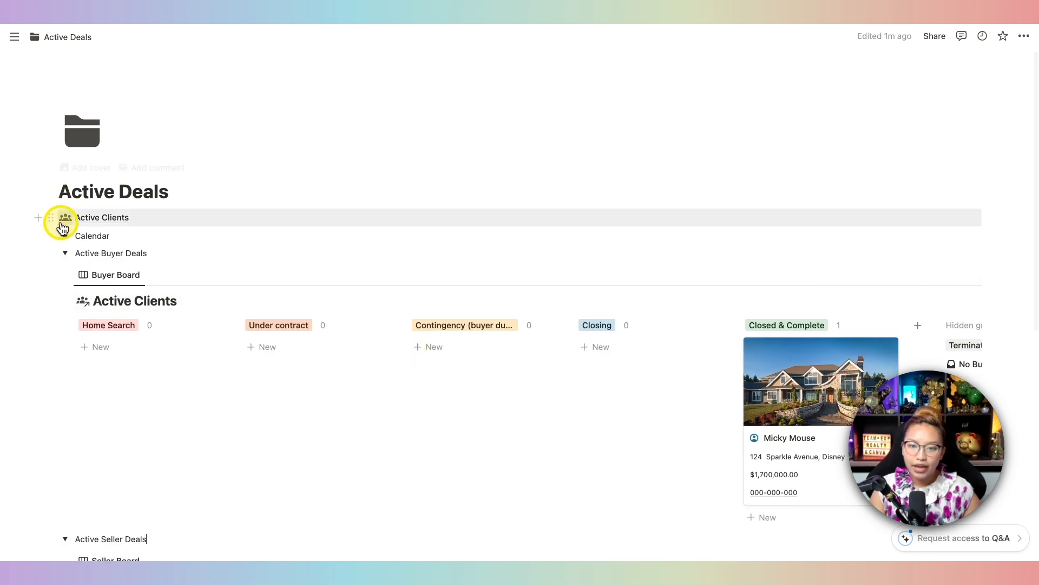
Expand the Calendar and preview its Closings and Contingency views
left_click(65, 237)
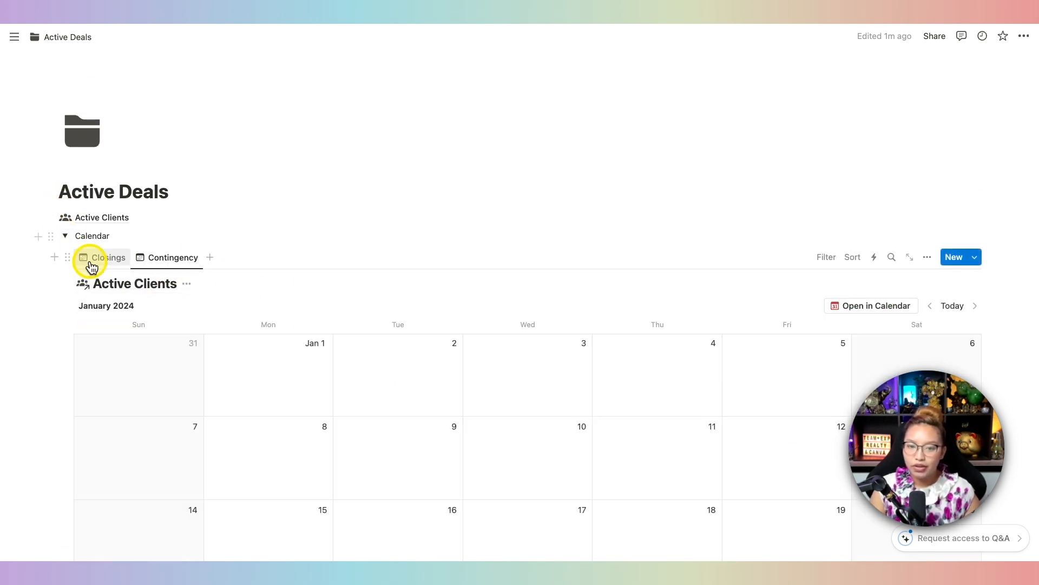
left_click(108, 259)
left_click(193, 259)
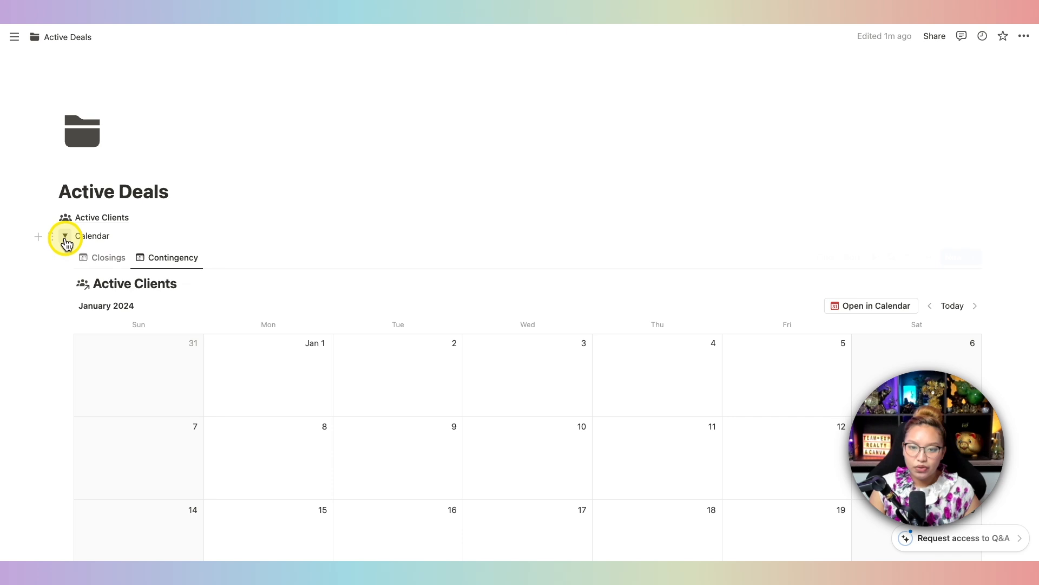
Collapse the Calendar, Active Buyer Deals and Active Seller Deals toggles, rechecking the Calendar once
left_click(64, 237)
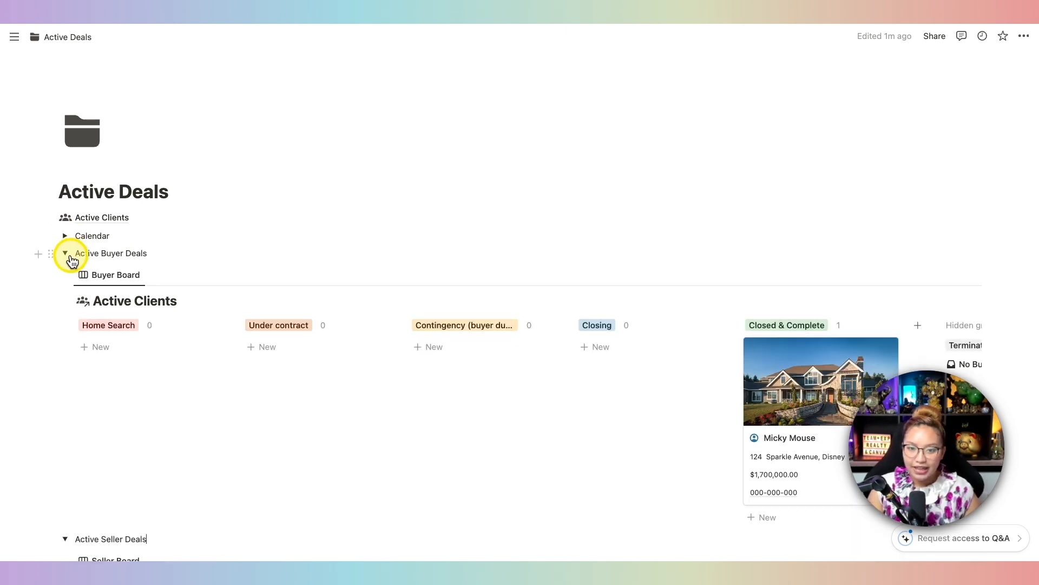
left_click(65, 253)
left_click(65, 272)
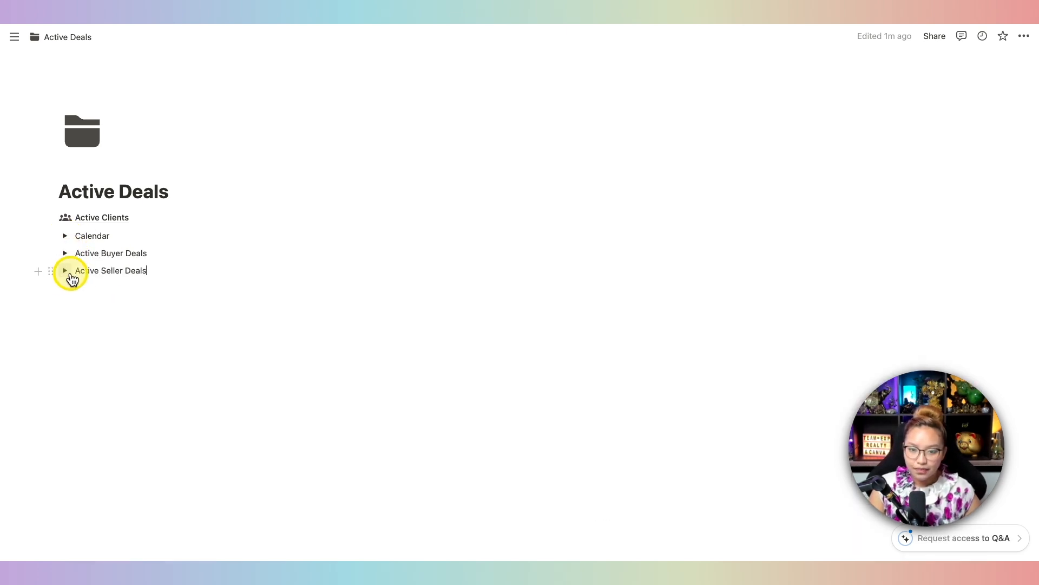
left_click(66, 237)
scroll(251, 290, "down", 3)
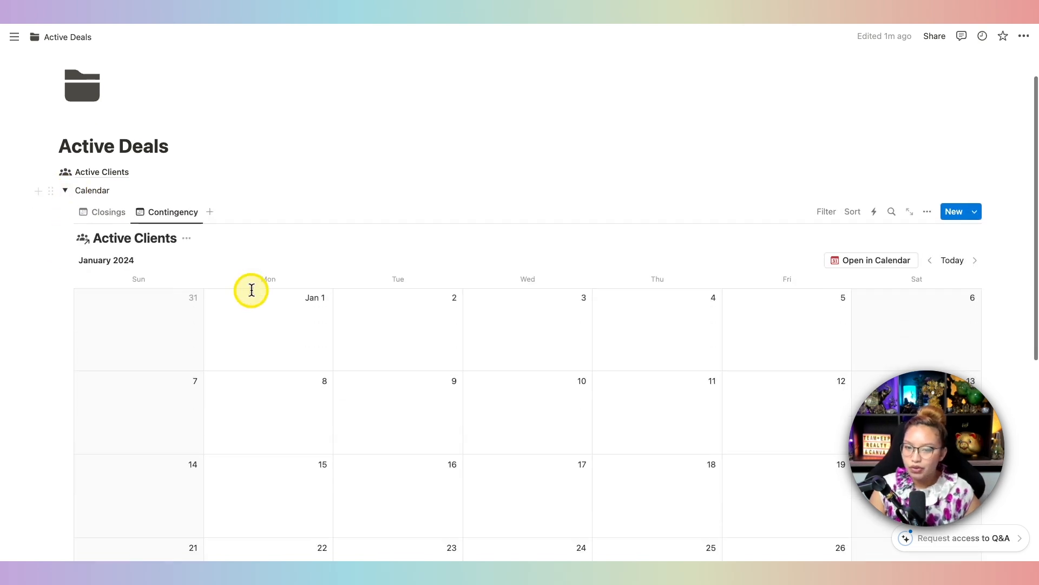
scroll(285, 273, "down", 3)
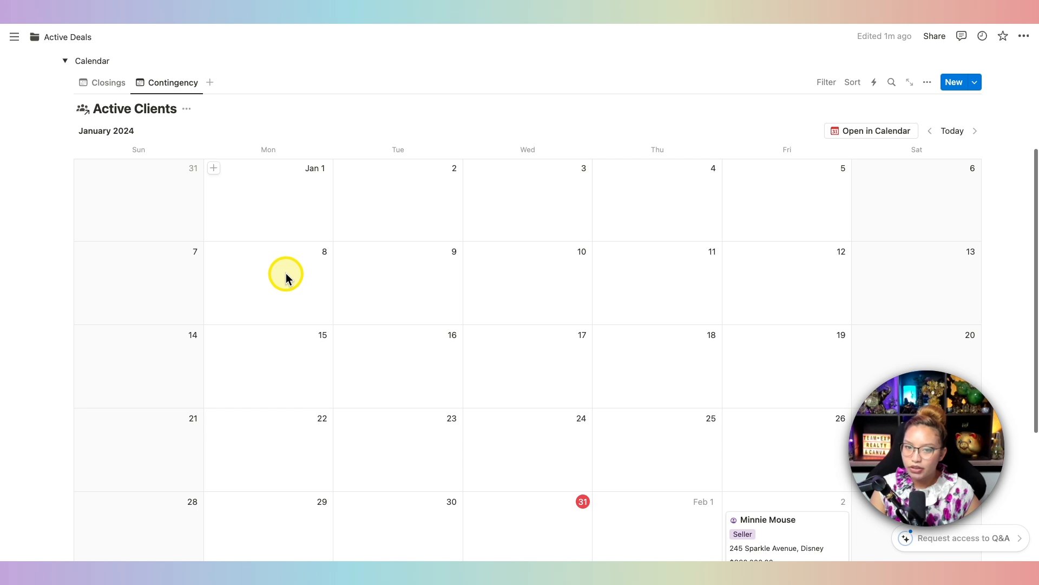
scroll(170, 135, "up", 2)
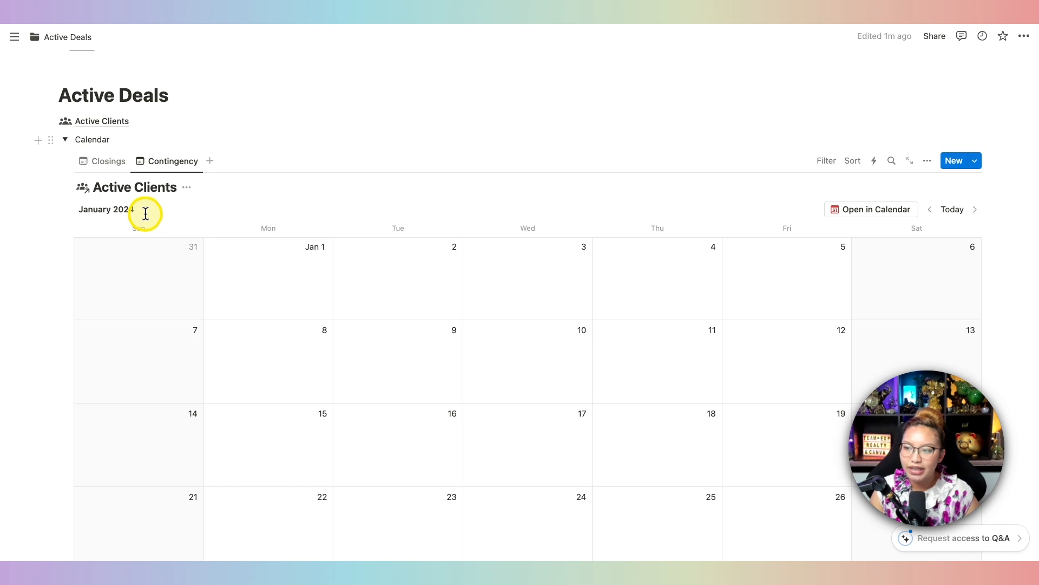
left_click(65, 140)
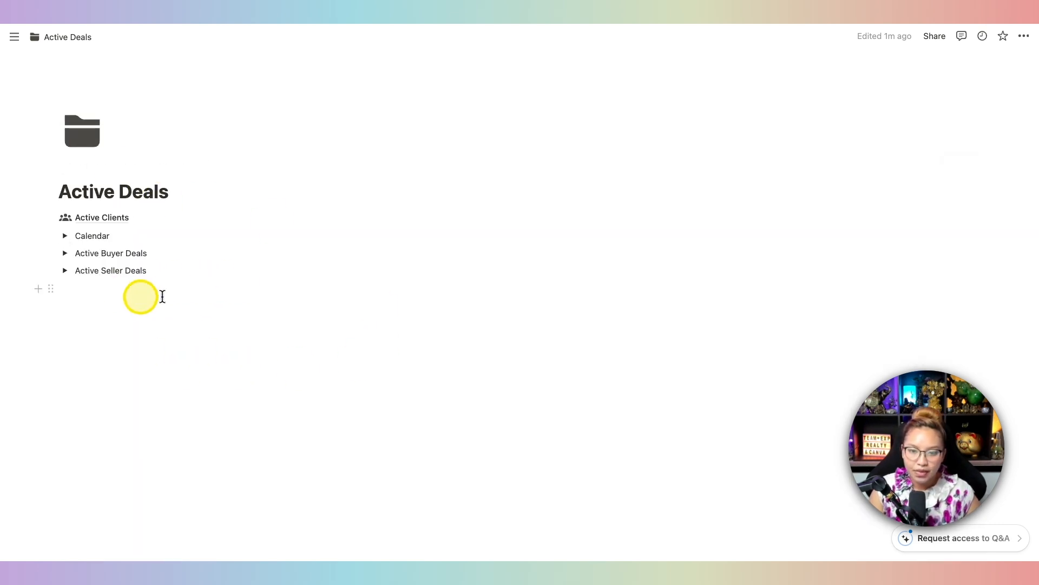
Expand Active Buyer Deals and drag the existing client card into the Home Search column
left_click(63, 254)
scroll(242, 299, "down", 2)
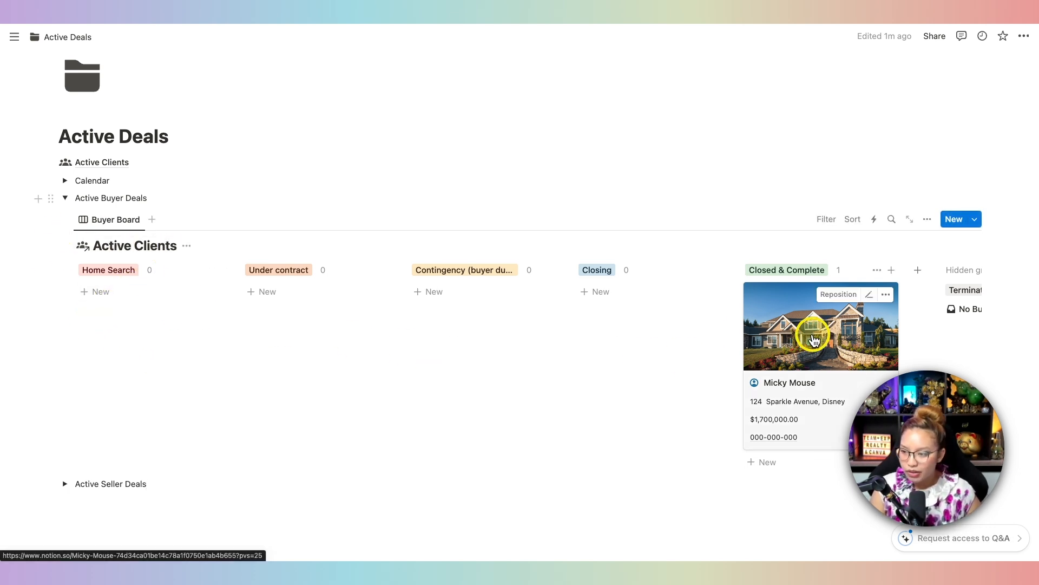
left_click_drag(812, 338, 116, 336)
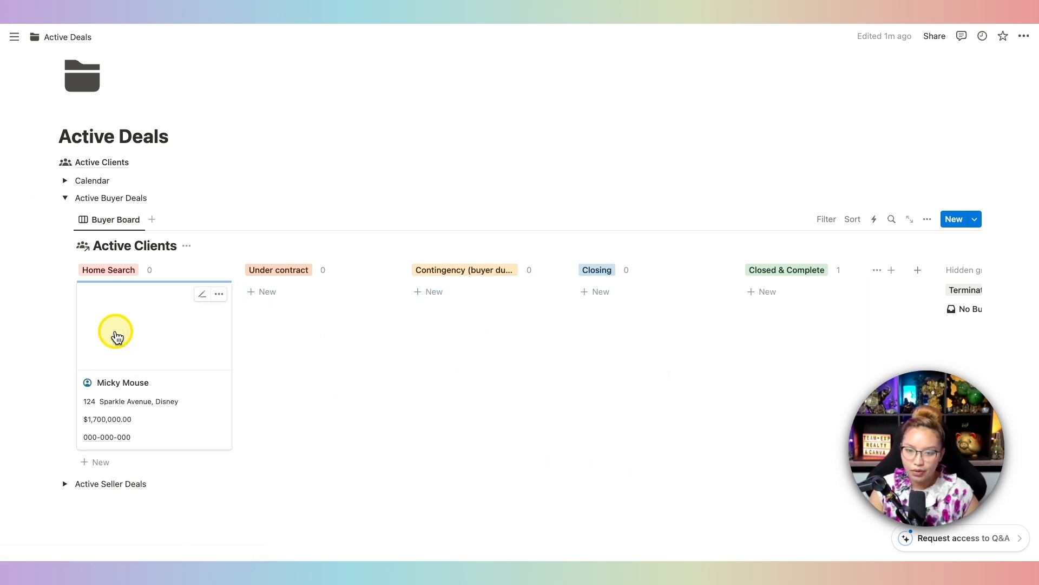
scroll(325, 422, "down", 1)
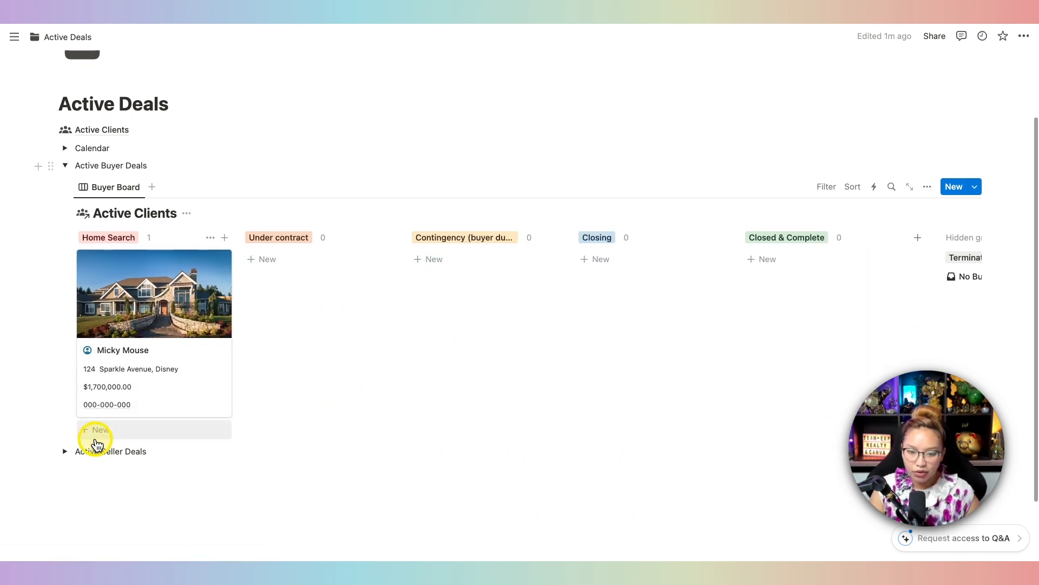
Add a new client card in Home Search named with the client's name and open its details
left_click(99, 433)
type("Donald Duck")
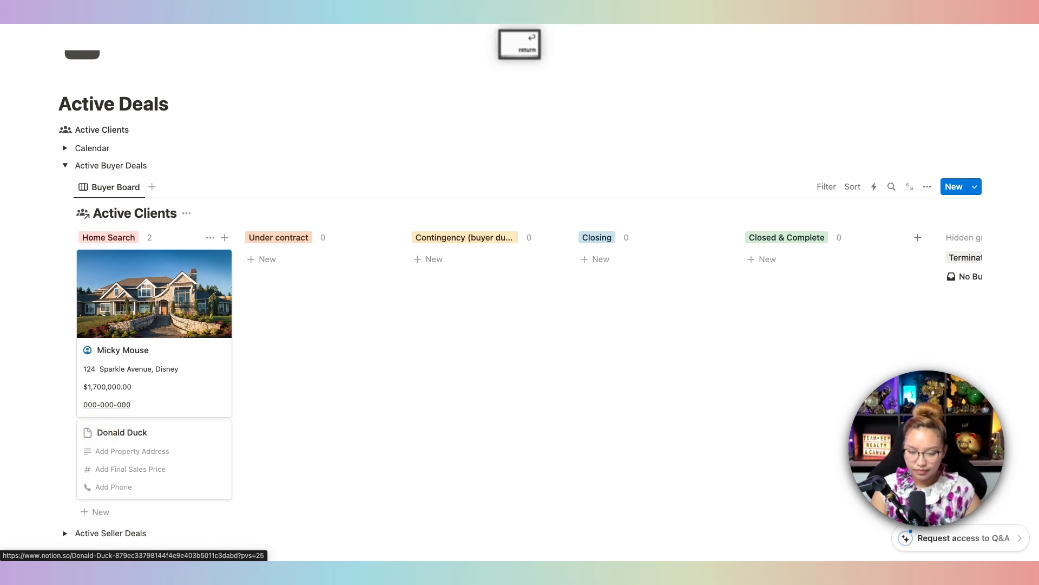
key("Return")
left_click(161, 439)
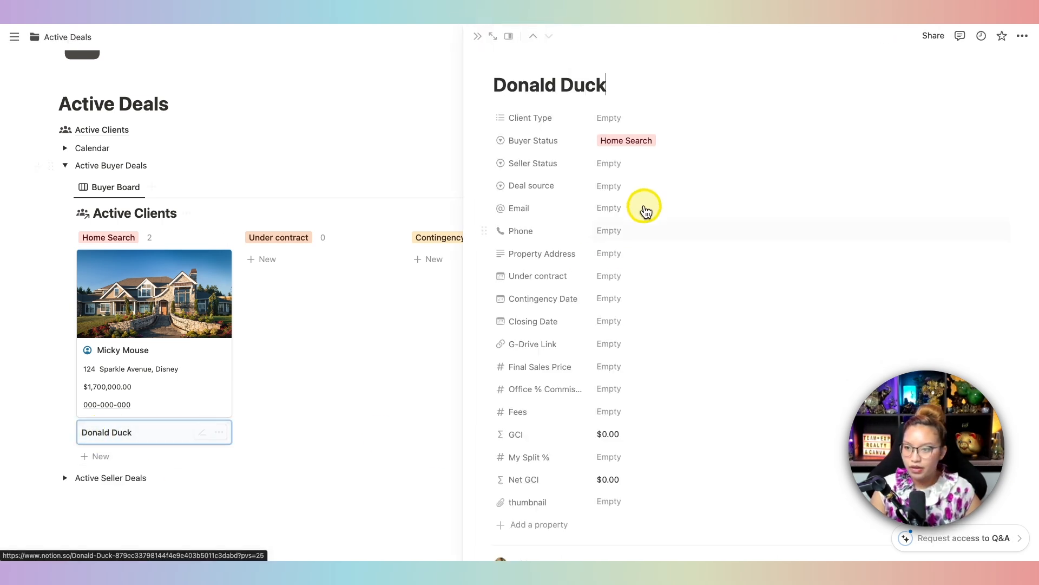
Set the new card's Client Type to Buyer, apply the Buyer template, and close the side peek
left_click(624, 126)
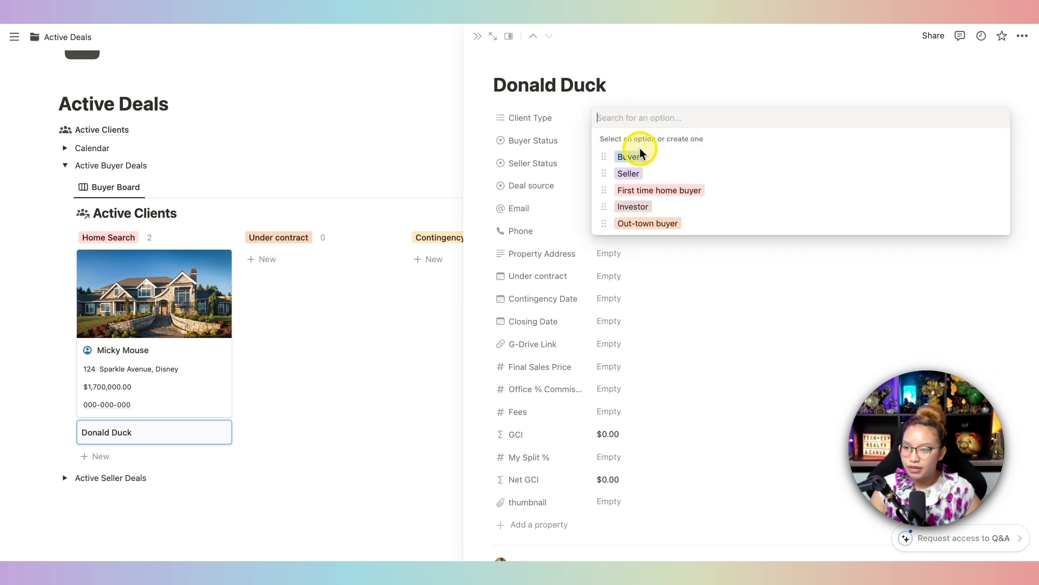
left_click(628, 173)
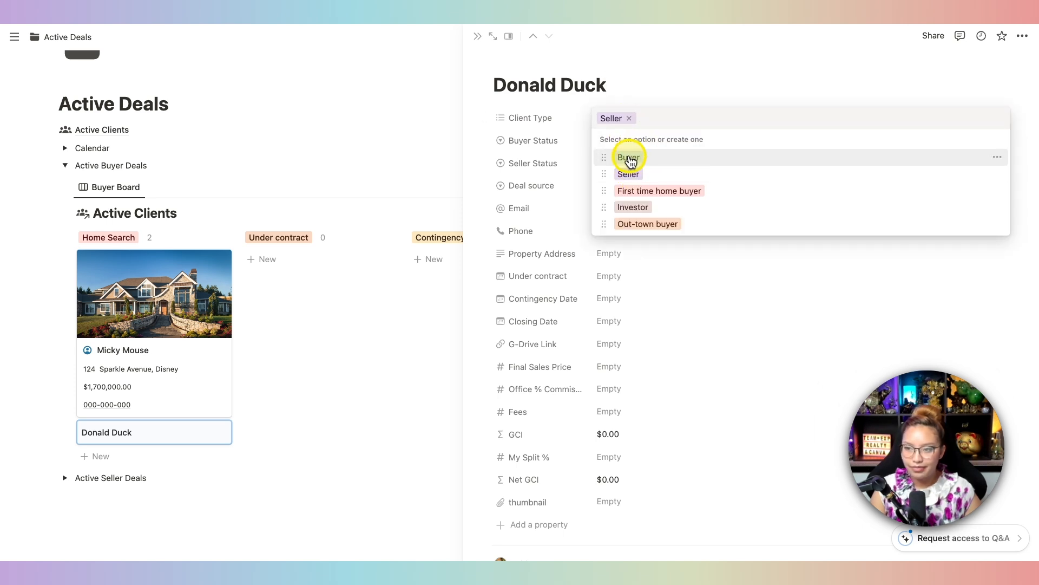
left_click(688, 91)
scroll(592, 320, "down", 5)
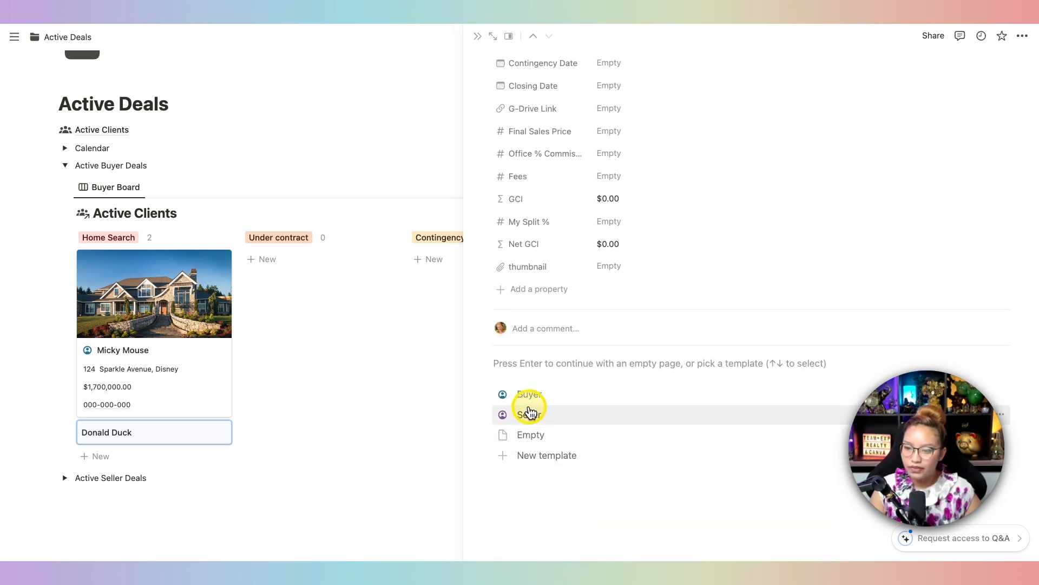
left_click(544, 397)
scroll(695, 321, "up", 5)
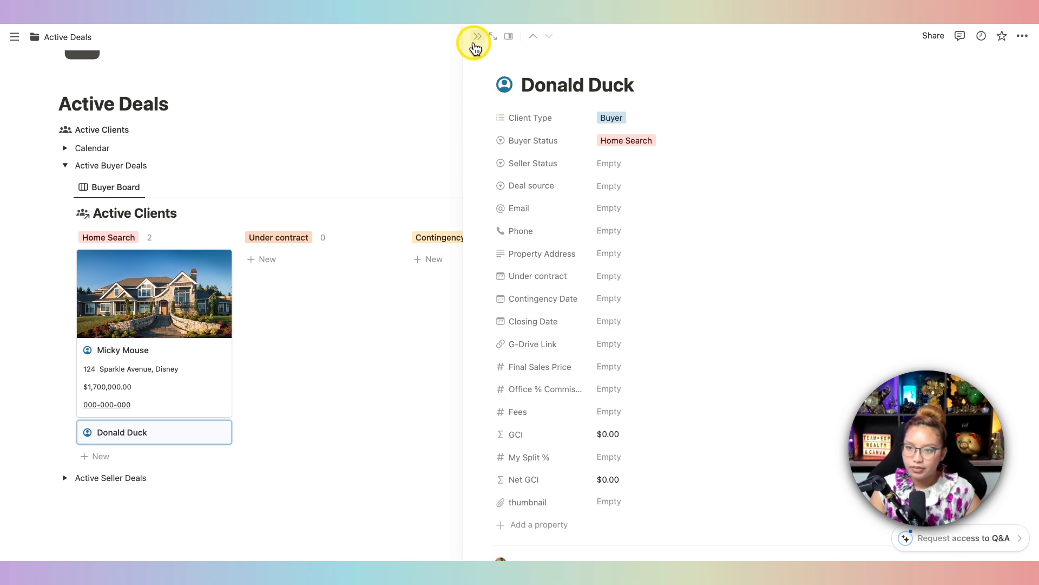
left_click(476, 38)
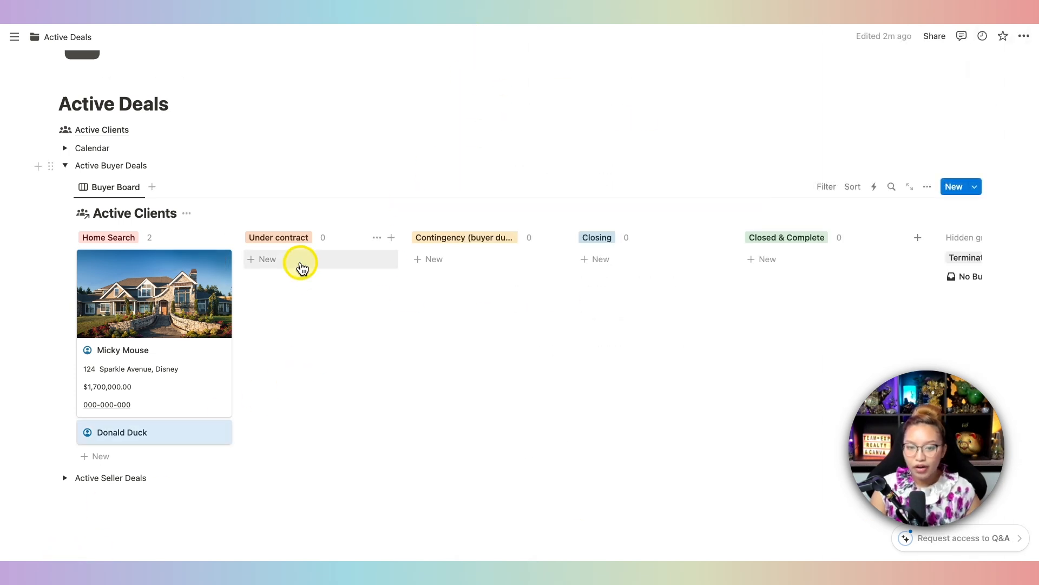
Add a Table view using the Active Clients data source beside the Buyer Board
key("fn")
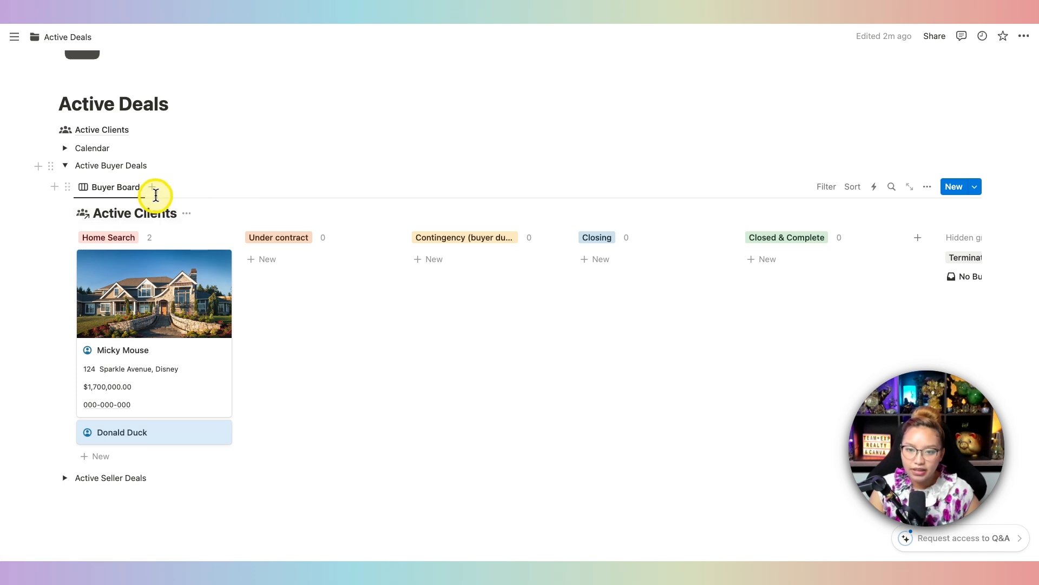
key("fn")
left_click(152, 188)
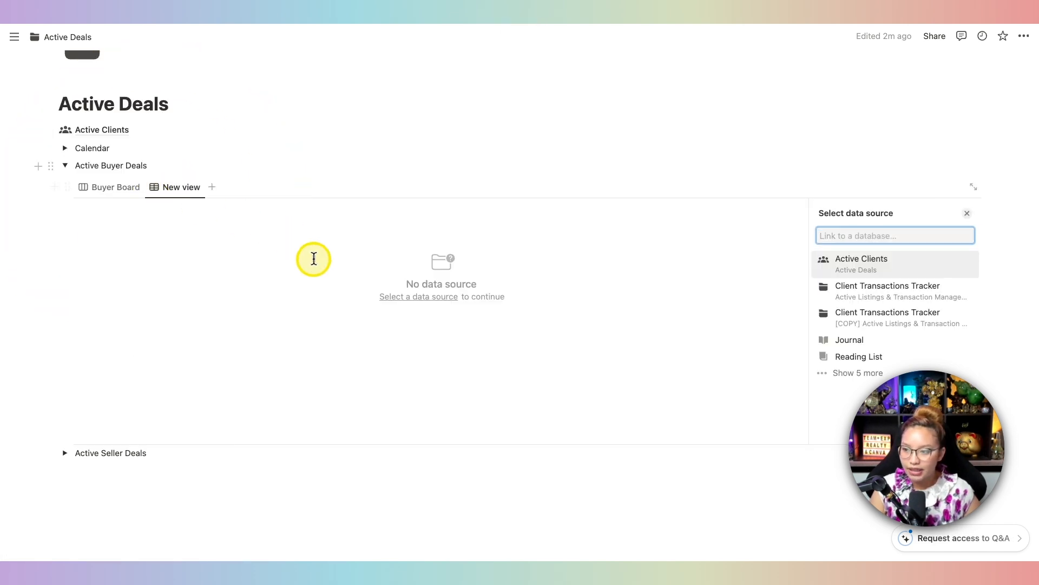
left_click(856, 264)
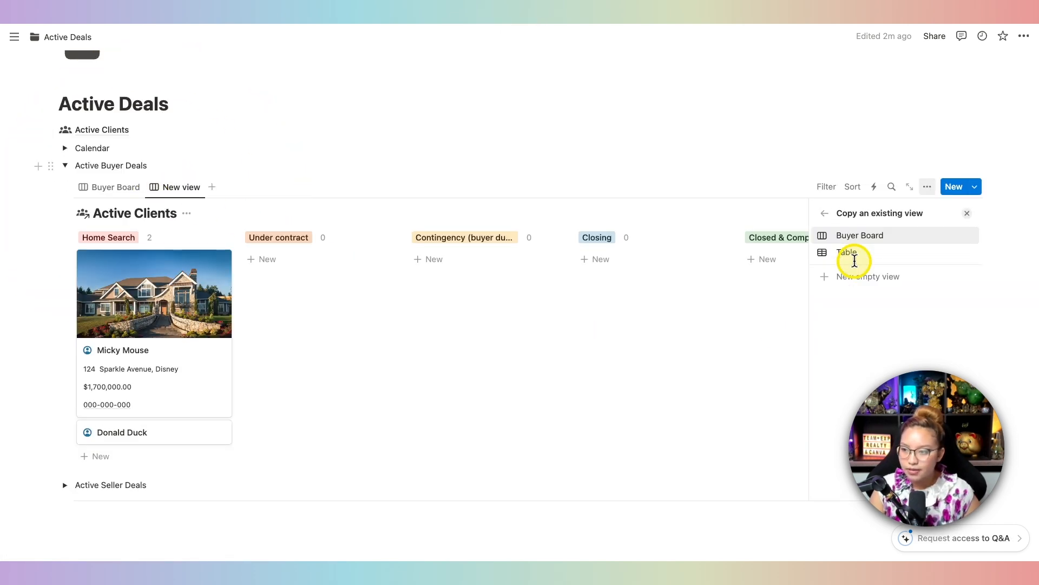
left_click(881, 259)
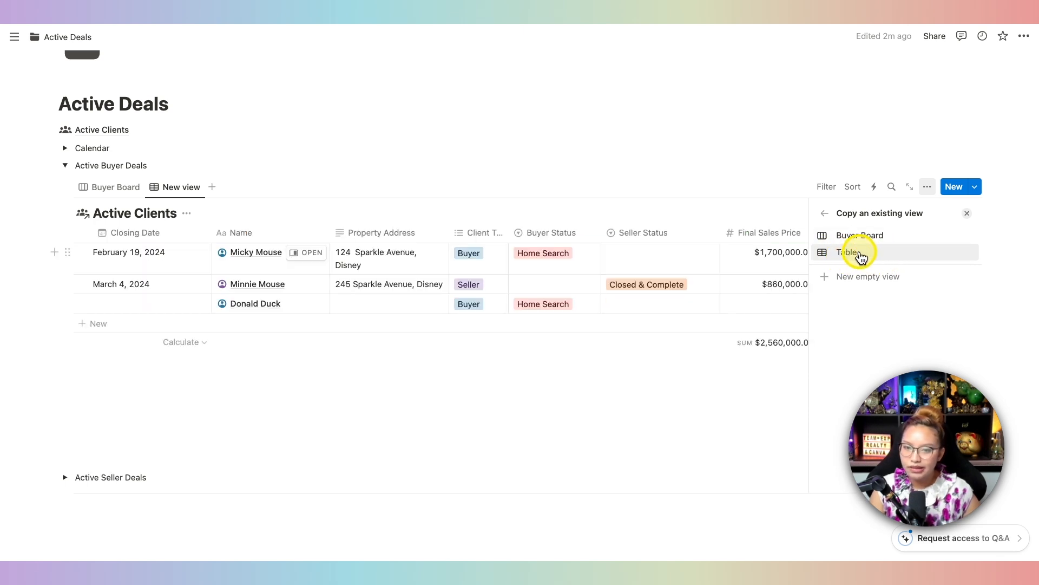
left_click(860, 253)
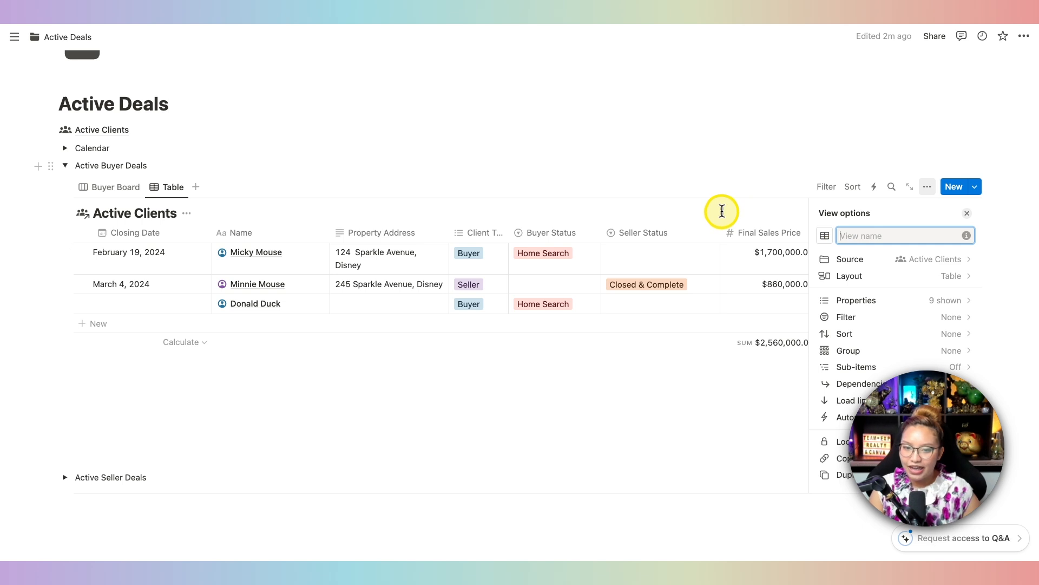
left_click(722, 202)
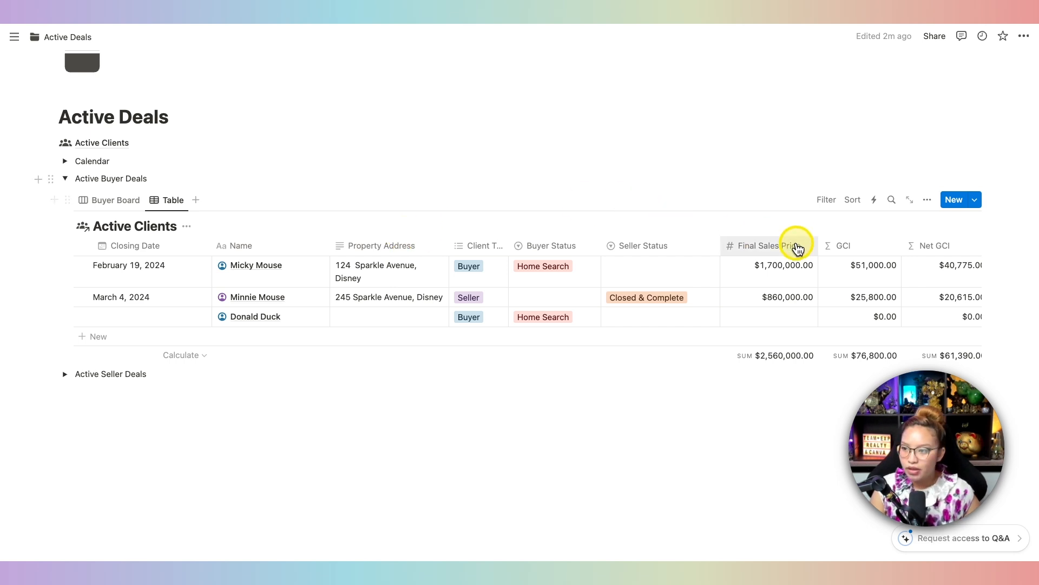
left_click(825, 200)
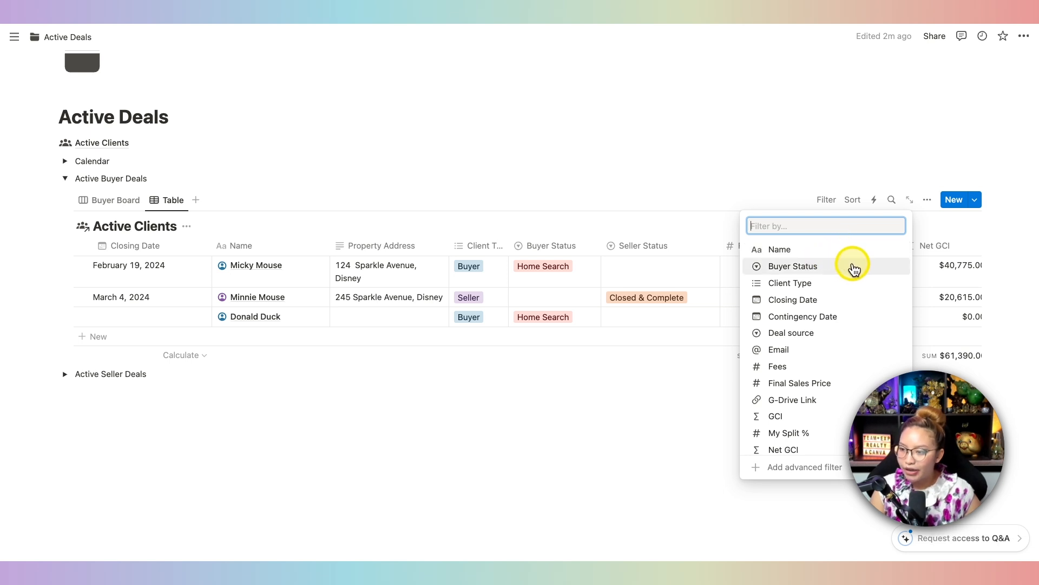
Filter the table to Buyer Status: Home Search
left_click(854, 269)
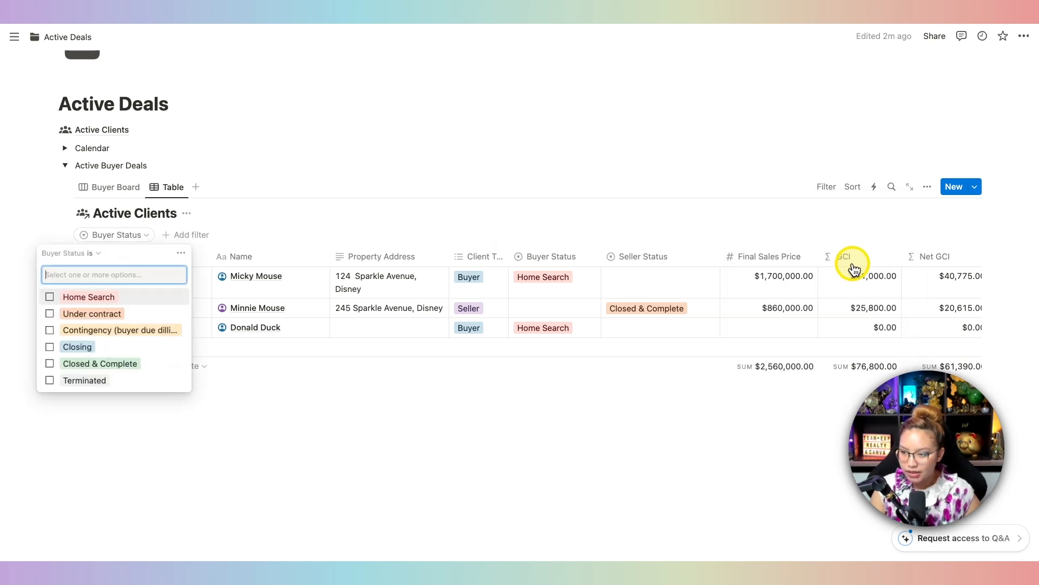
left_click(50, 297)
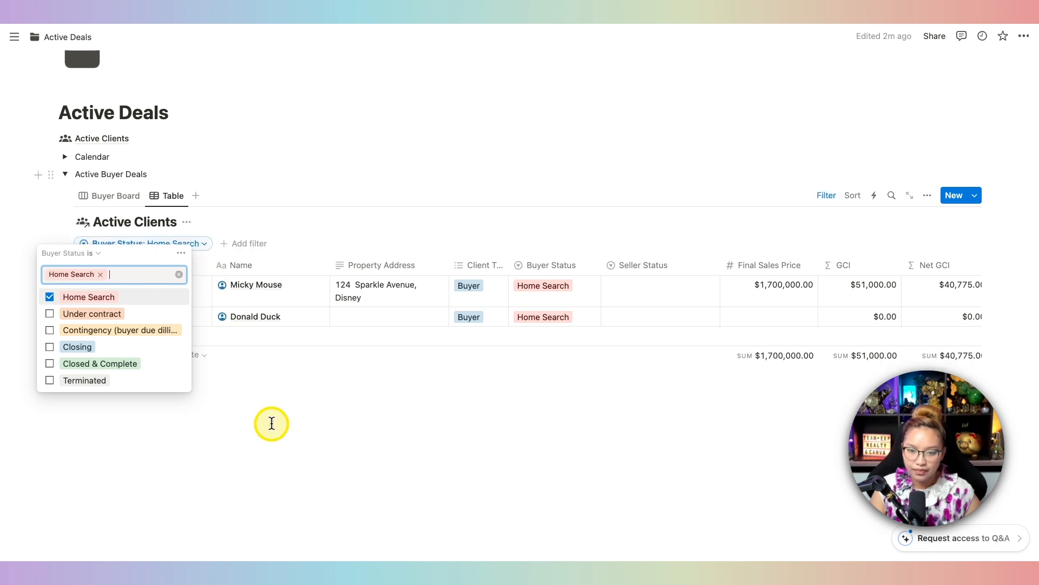
left_click(274, 423)
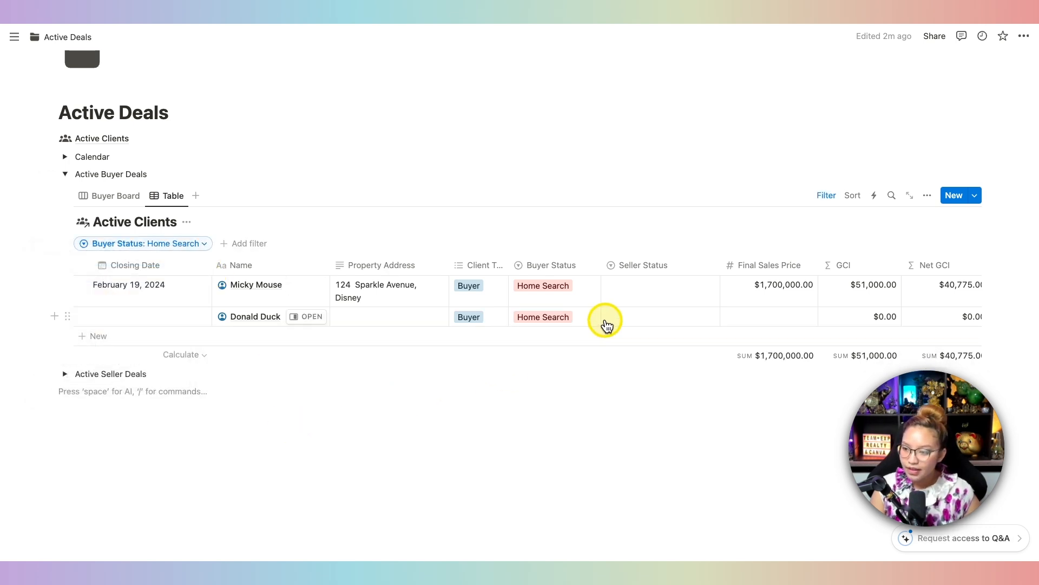
Look through the sort options and close them without adding a sort rule
left_click(851, 196)
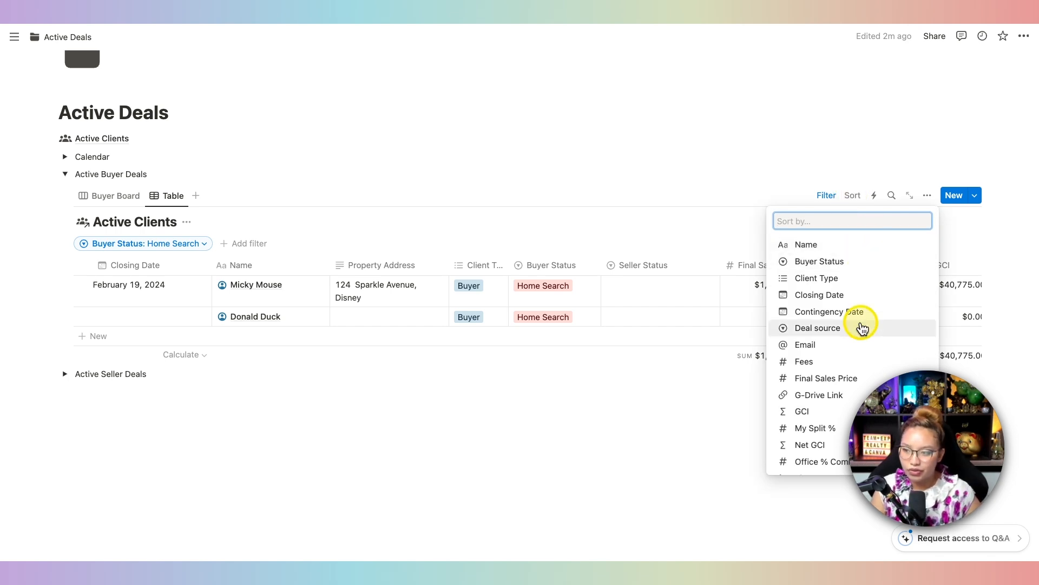
scroll(865, 336, "down", 3)
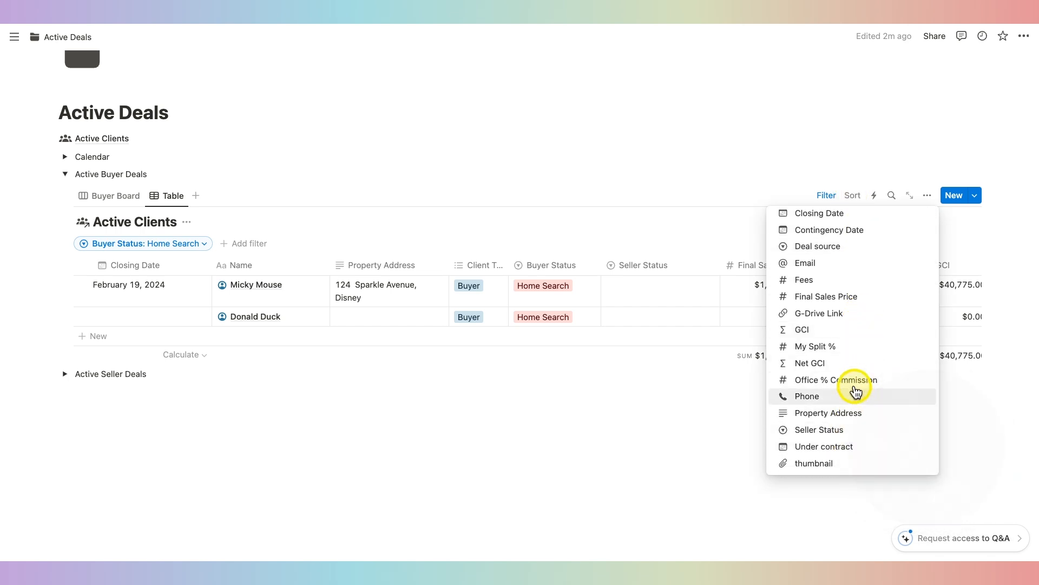
scroll(873, 327, "up", 1)
scroll(873, 328, "up", 2)
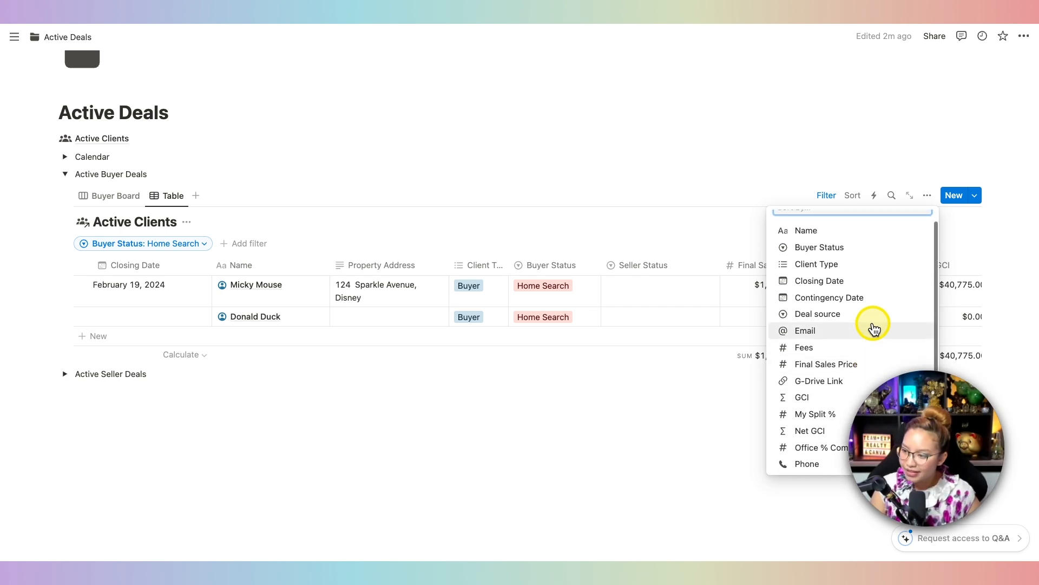
scroll(881, 297, "up", 1)
key("fn")
key("fn")
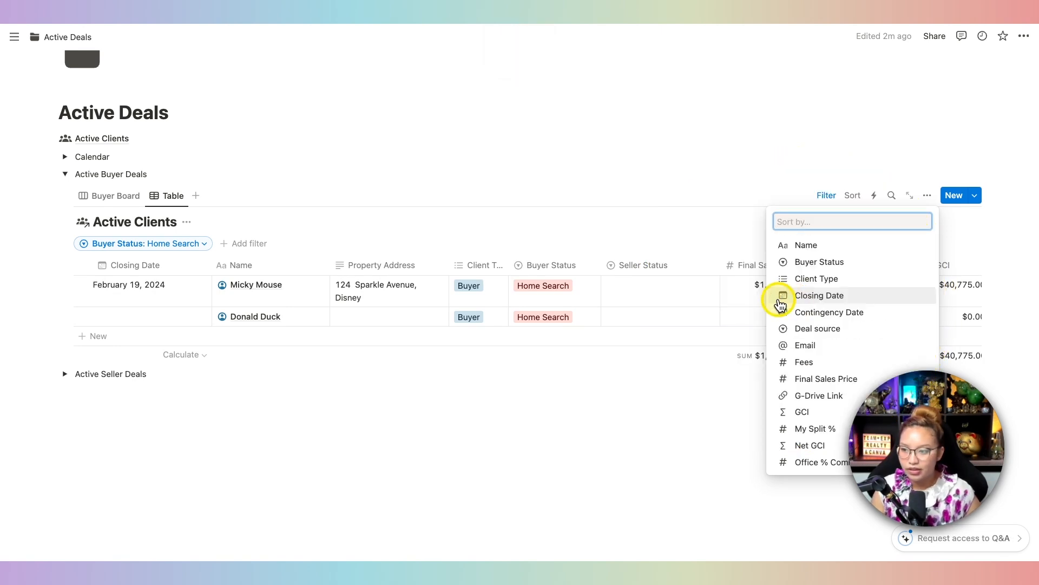
left_click(706, 189)
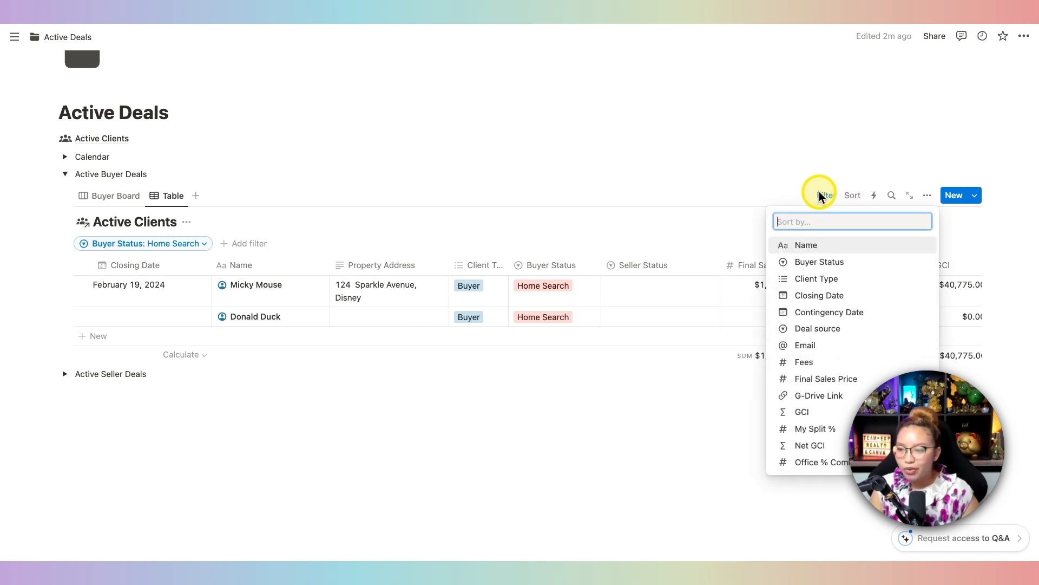
left_click(820, 195)
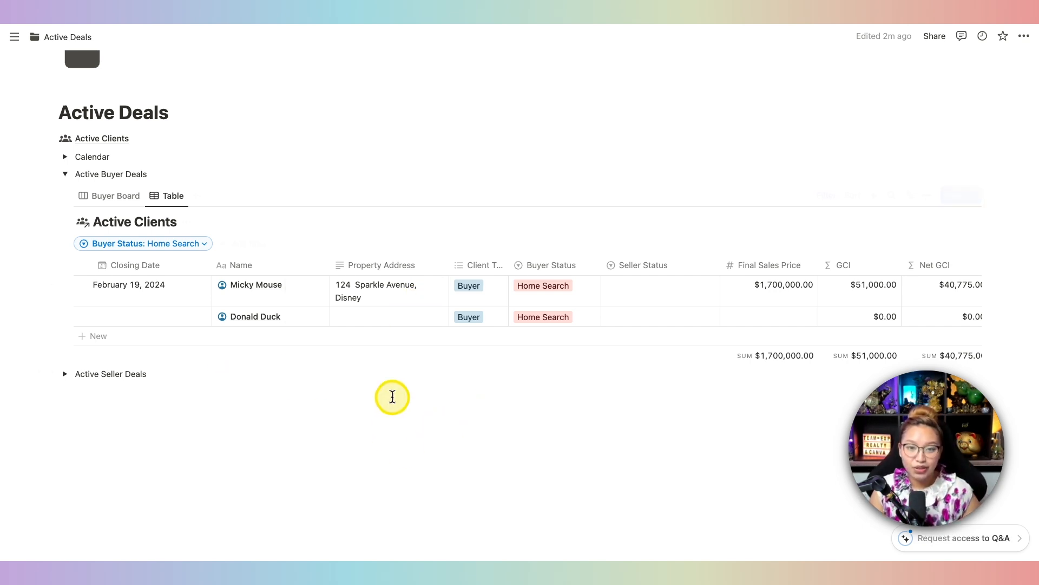
scroll(399, 382, "up", 3)
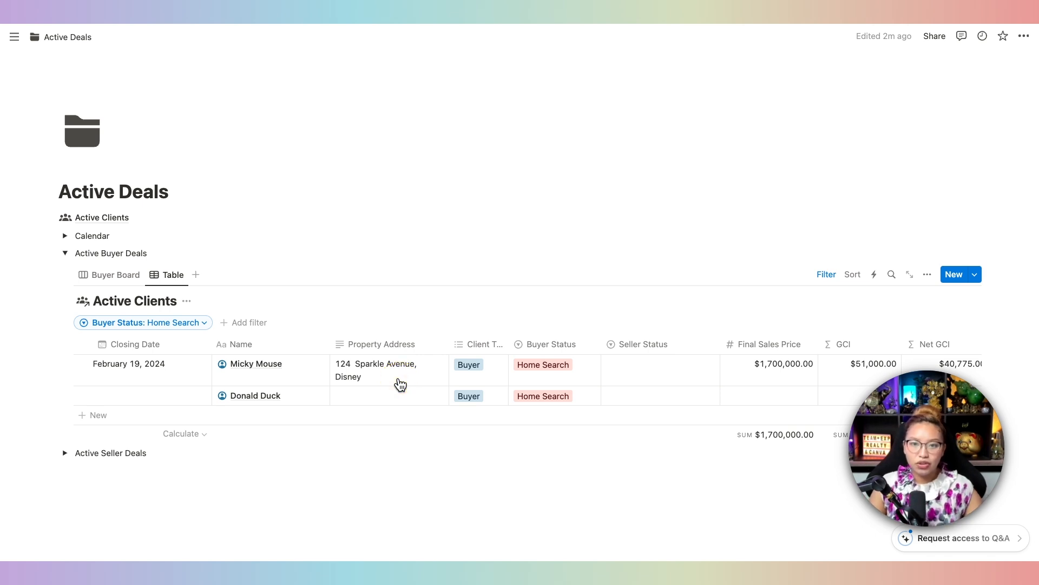
Collapse Active Buyer Deals, then open Active Listings & Transaction Management and browse its dashboard
left_click(64, 254)
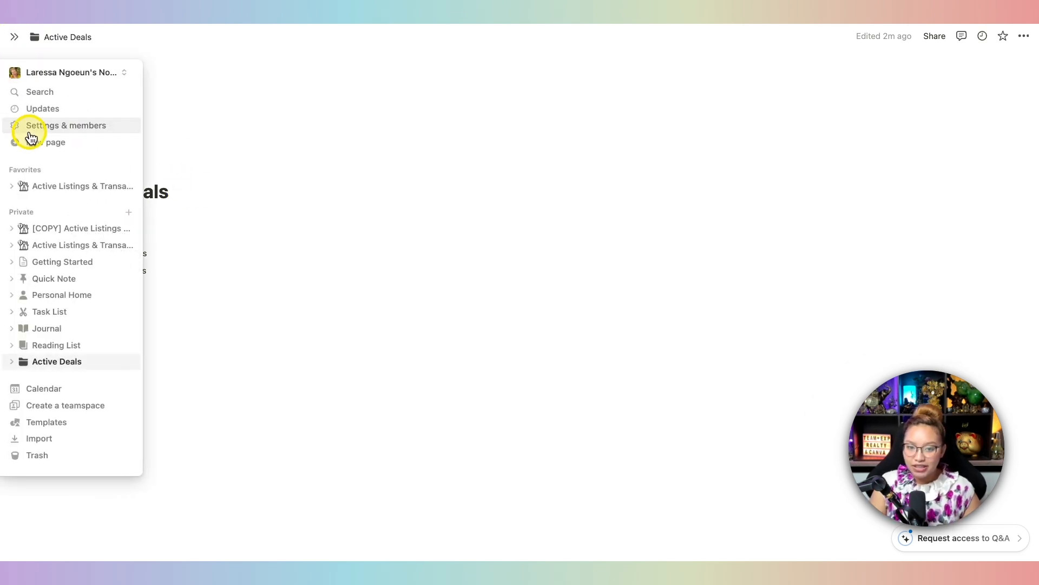
left_click(87, 246)
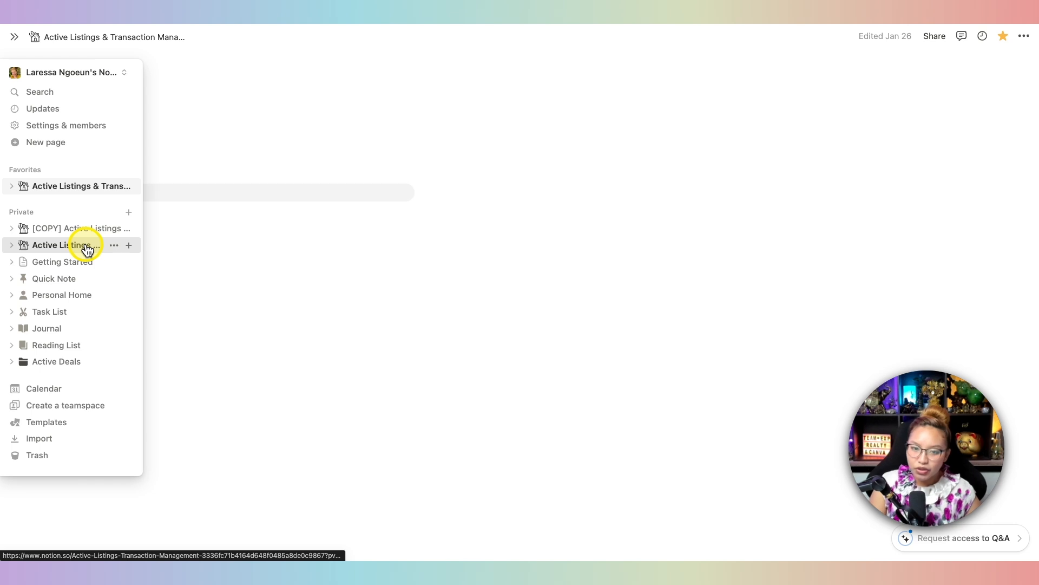
scroll(411, 227, "down", 3)
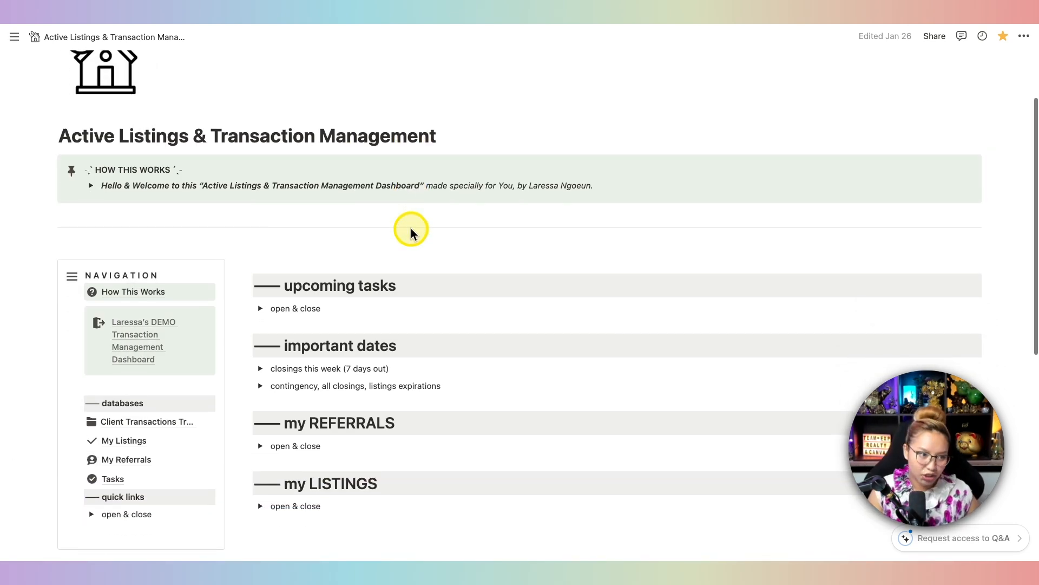
scroll(412, 227, "up", 3)
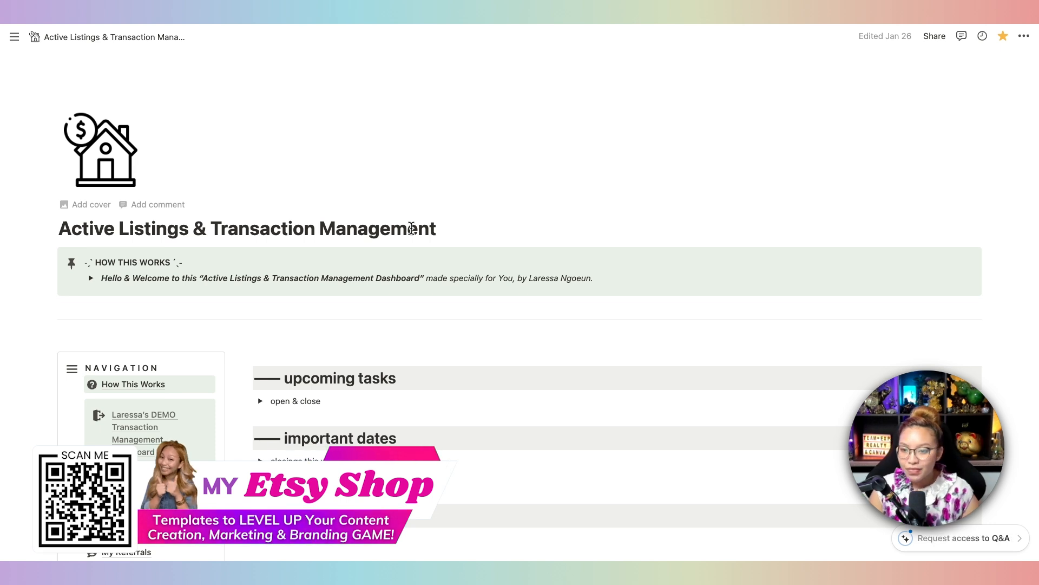
scroll(412, 228, "down", 3)
scroll(412, 228, "down", 2)
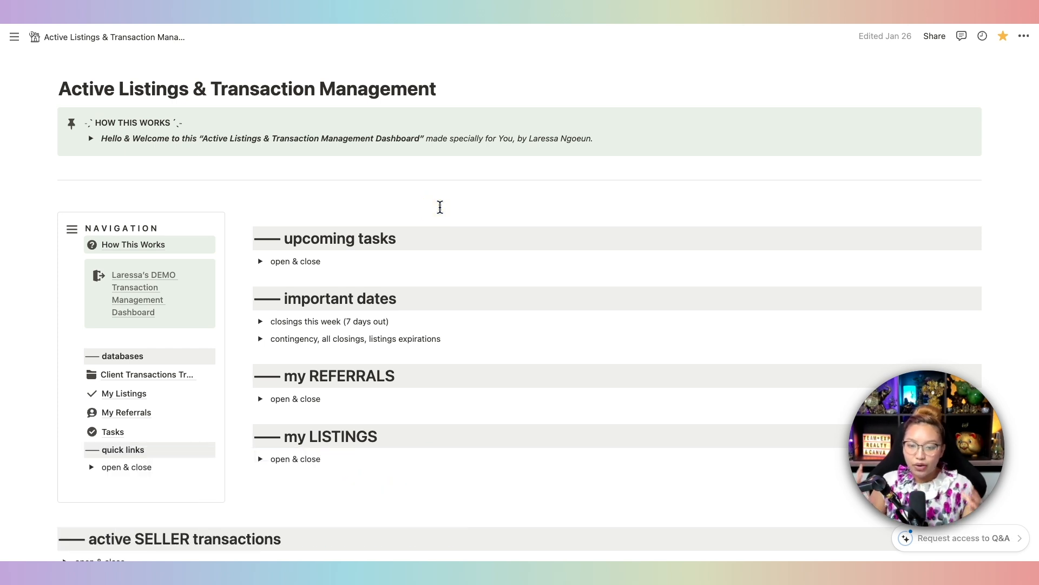
scroll(440, 207, "down", 5)
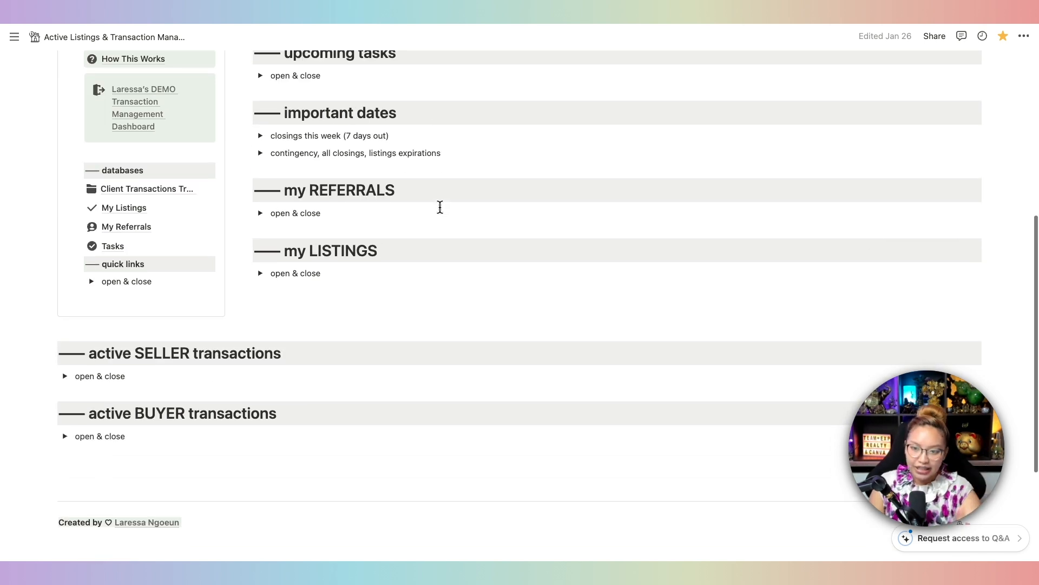
scroll(440, 207, "up", 9)
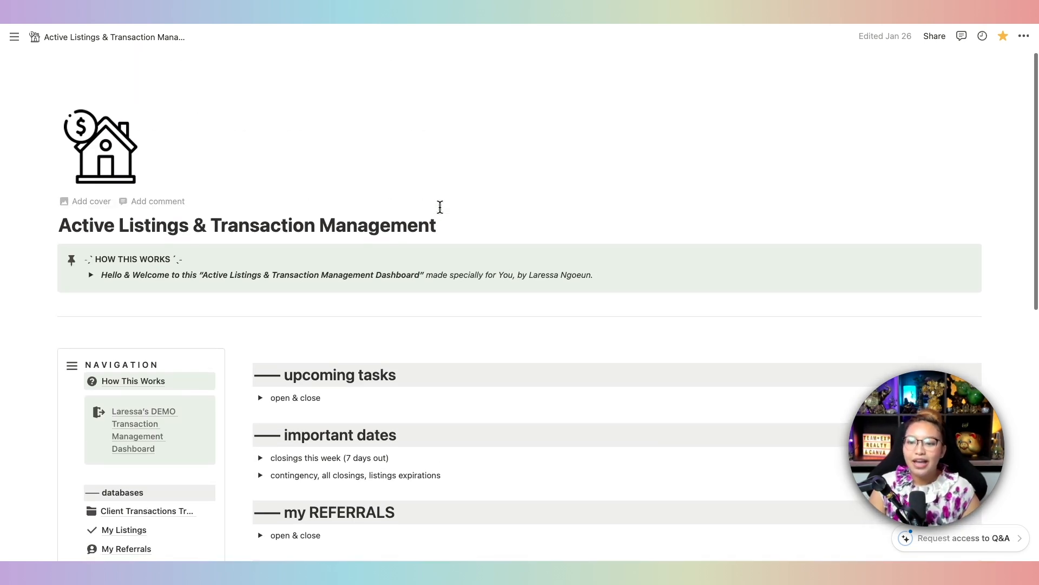
scroll(440, 207, "down", 6)
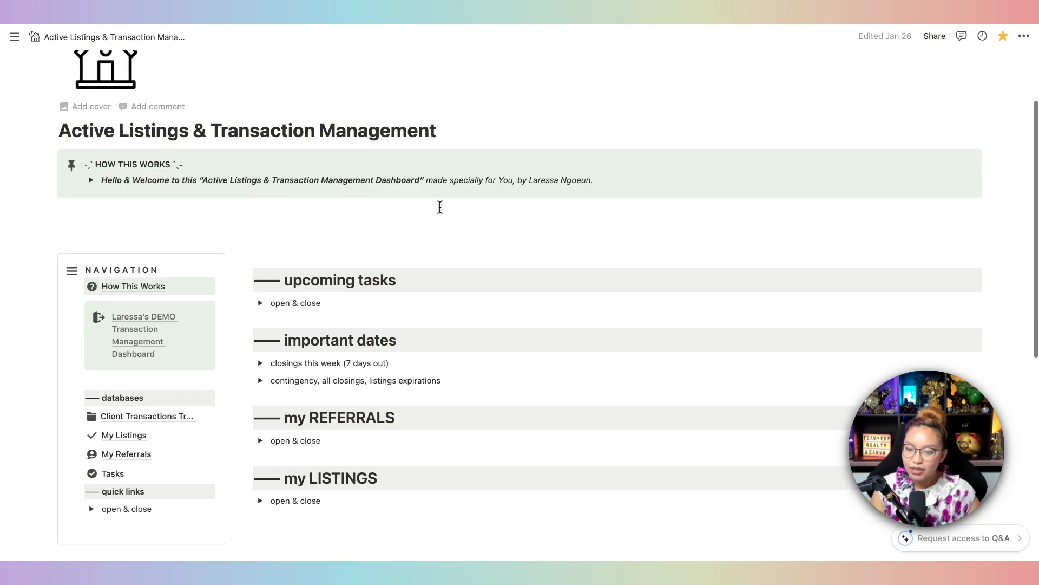